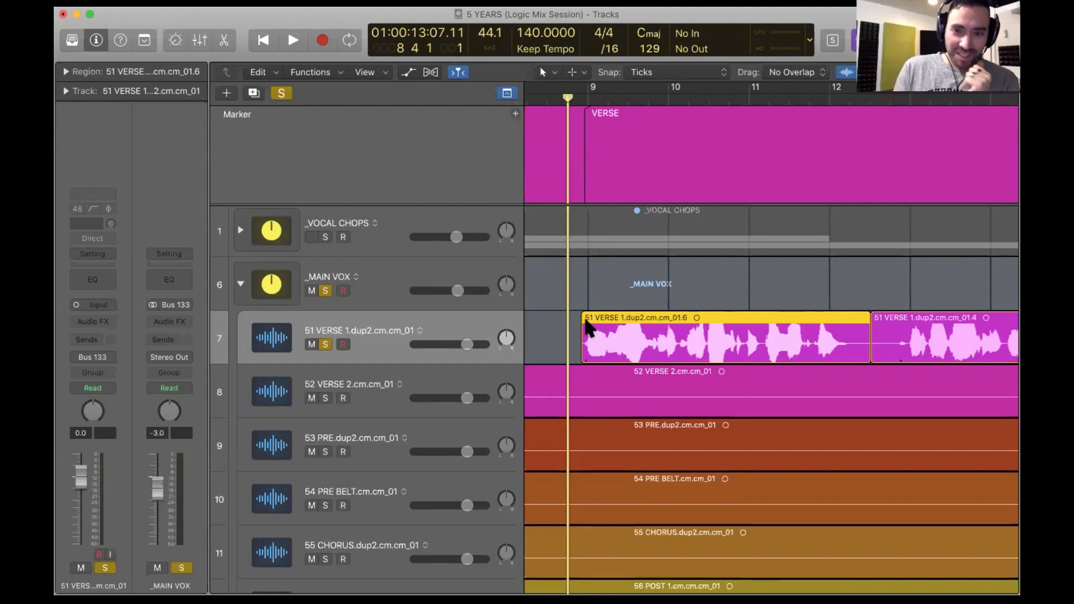
pyautogui.scroll(-10, 586, 320)
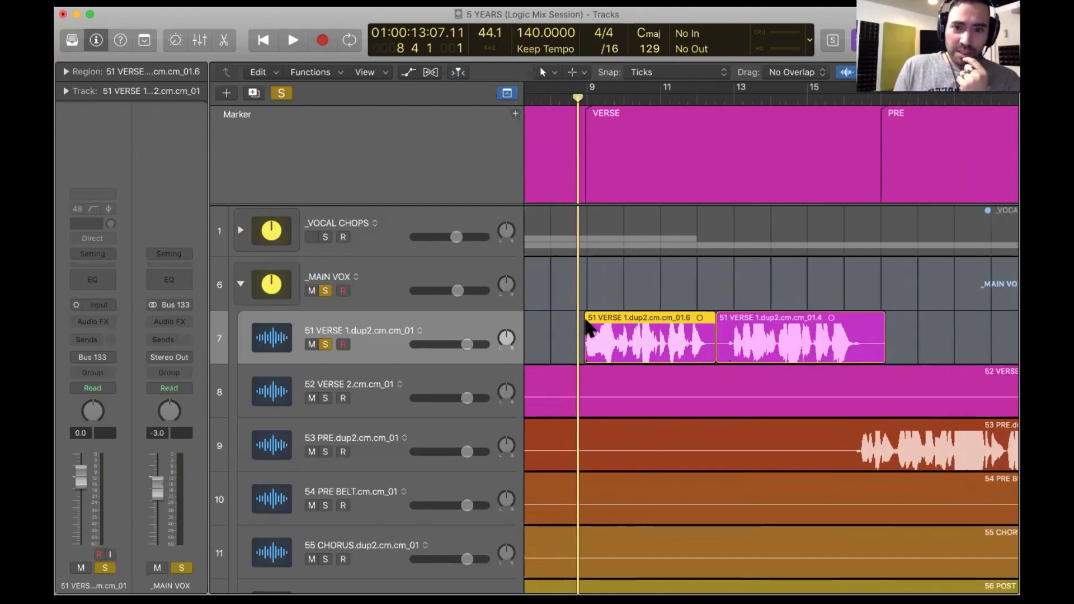
pyautogui.scroll(10, 585, 320)
pyautogui.scroll(2, 585, 320)
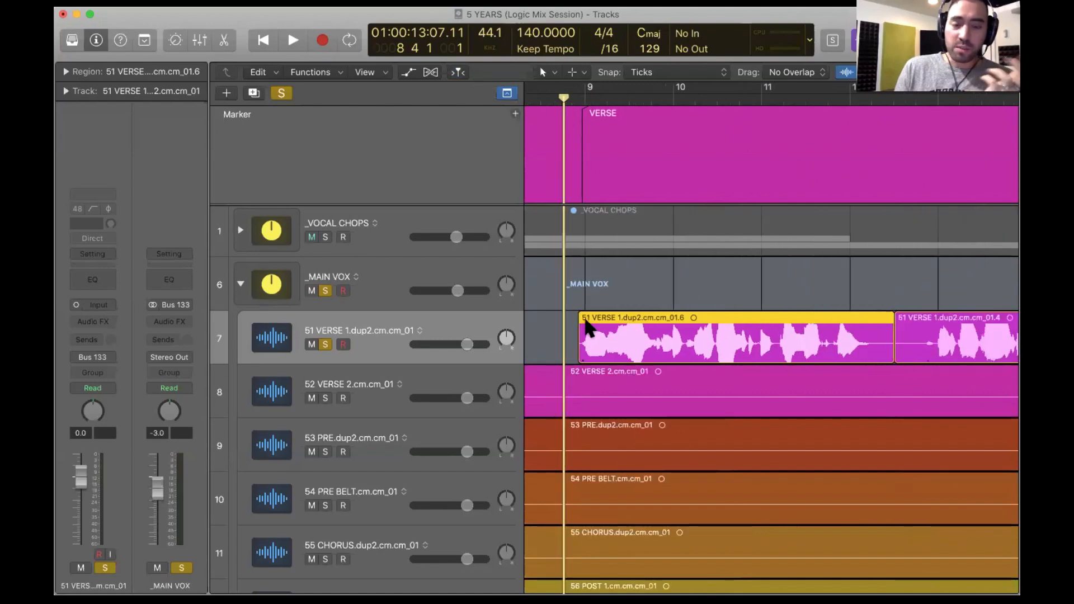
pyautogui.scroll(-4, 585, 320)
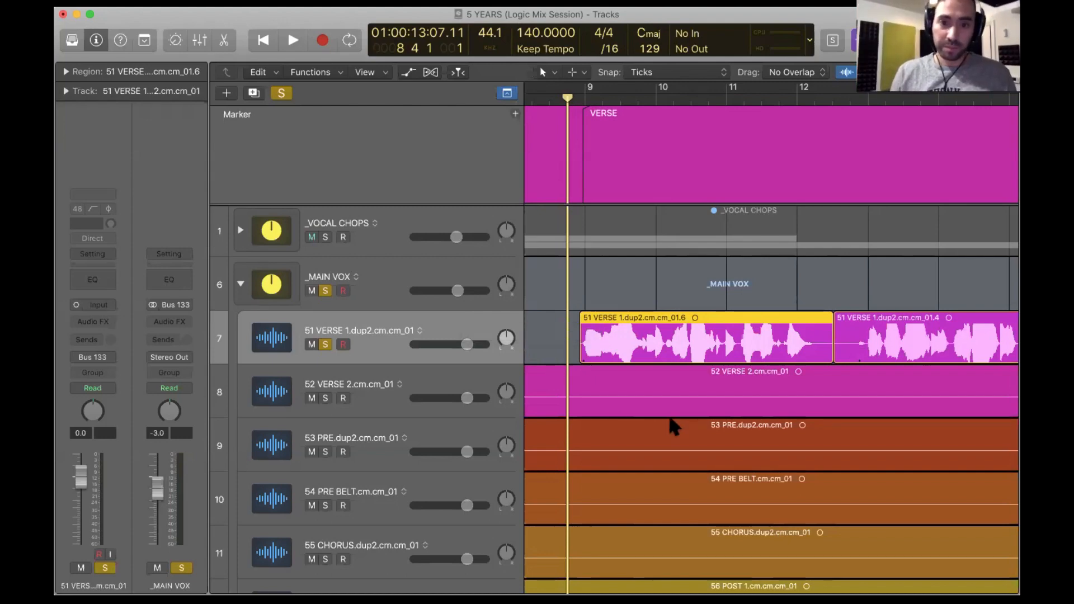
# Deselect the regions and listen to the opening of the verse on the 51 VERSE 1 track.
pyautogui.hscroll(-2, 667, 412)
pyautogui.click(580, 323)
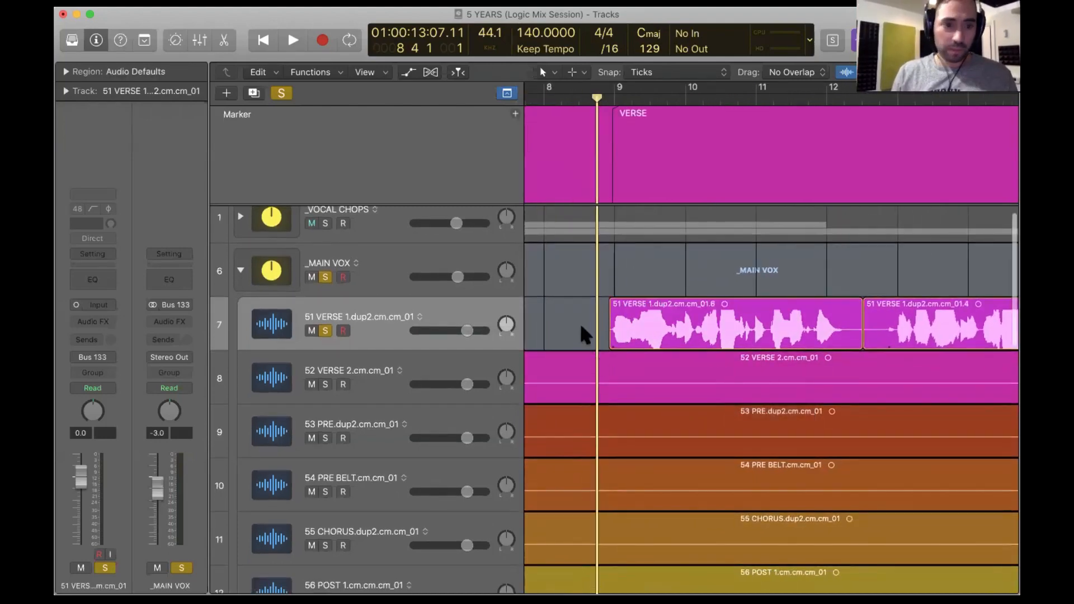
pyautogui.press('space')
pyautogui.hscroll(2, 755, 347)
pyautogui.hscroll(-1, 728, 344)
pyautogui.press('space')
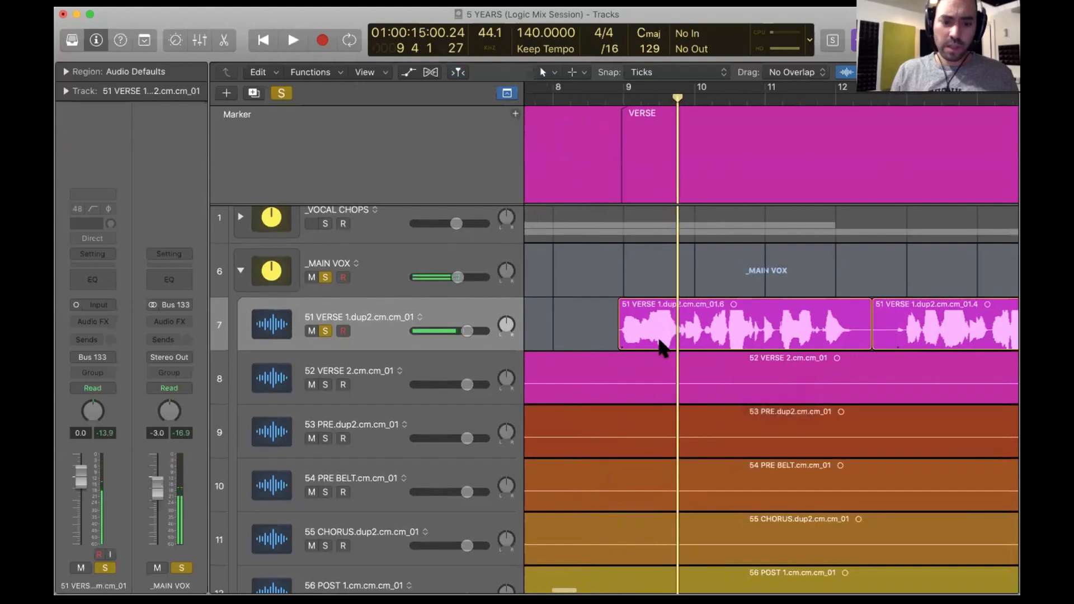
# Raise the _MAIN VOX channel's volume to -0.8 dB.
pyautogui.moveTo(567, 304); pyautogui.dragTo(671, 363)
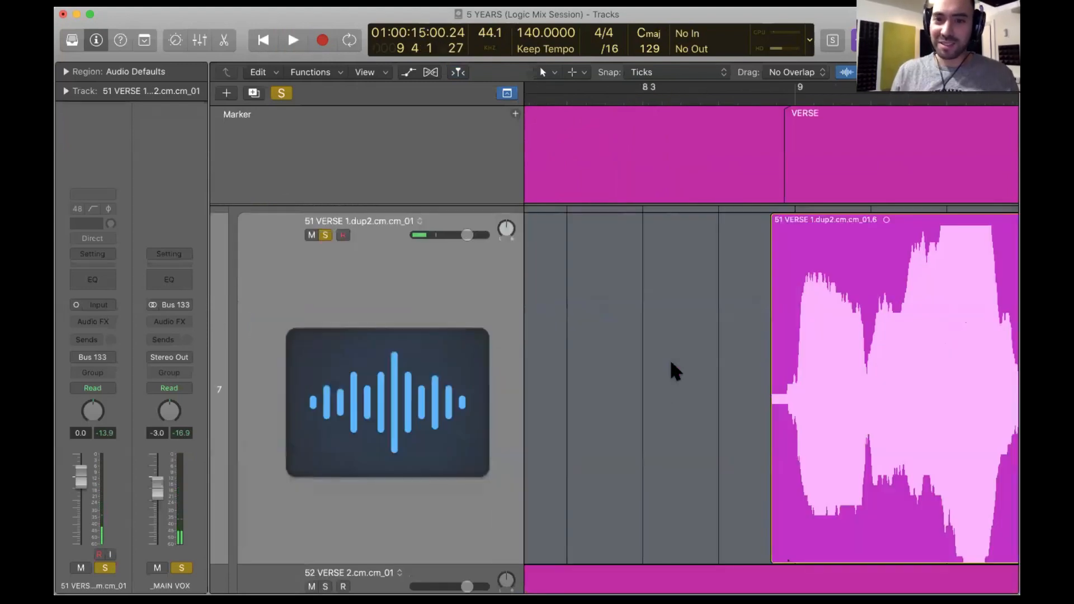
pyautogui.hscroll(2, 684, 425)
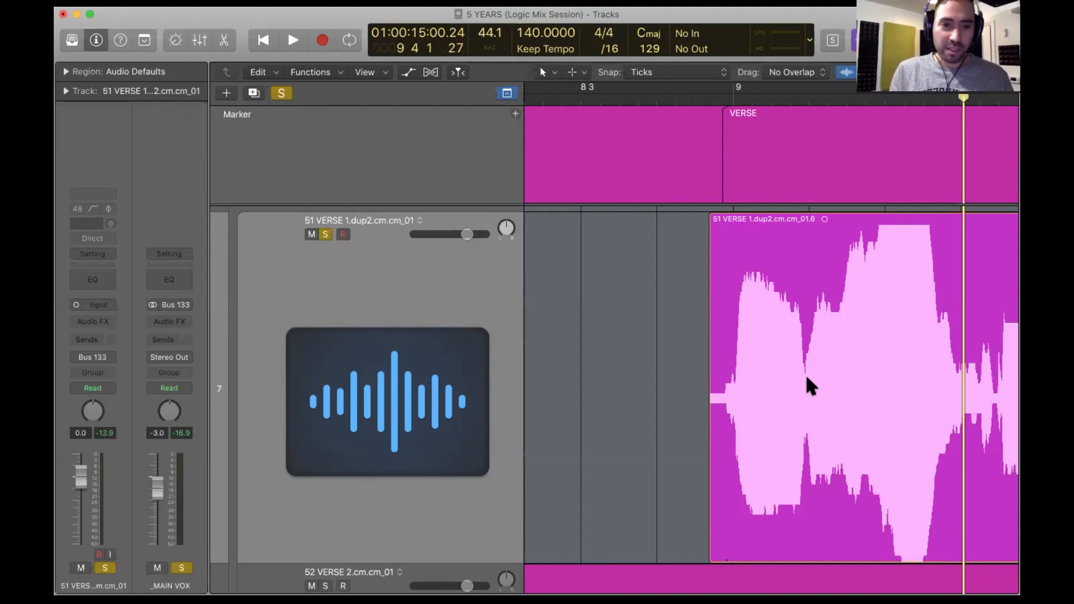
pyautogui.moveTo(152, 488); pyautogui.dragTo(158, 470)
# Find the first dip in the opening verse vocal by playback and split the region there, at about 9 1 4 195.
pyautogui.press('space')
pyautogui.hscroll(3, 686, 411)
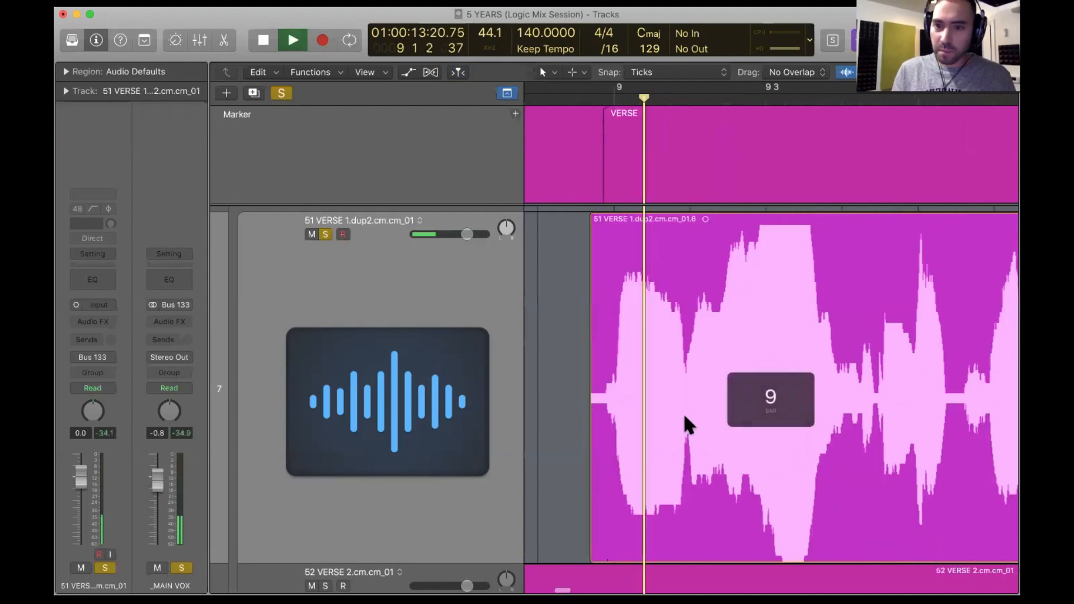
pyautogui.press('space')
pyautogui.scroll(5, 686, 401)
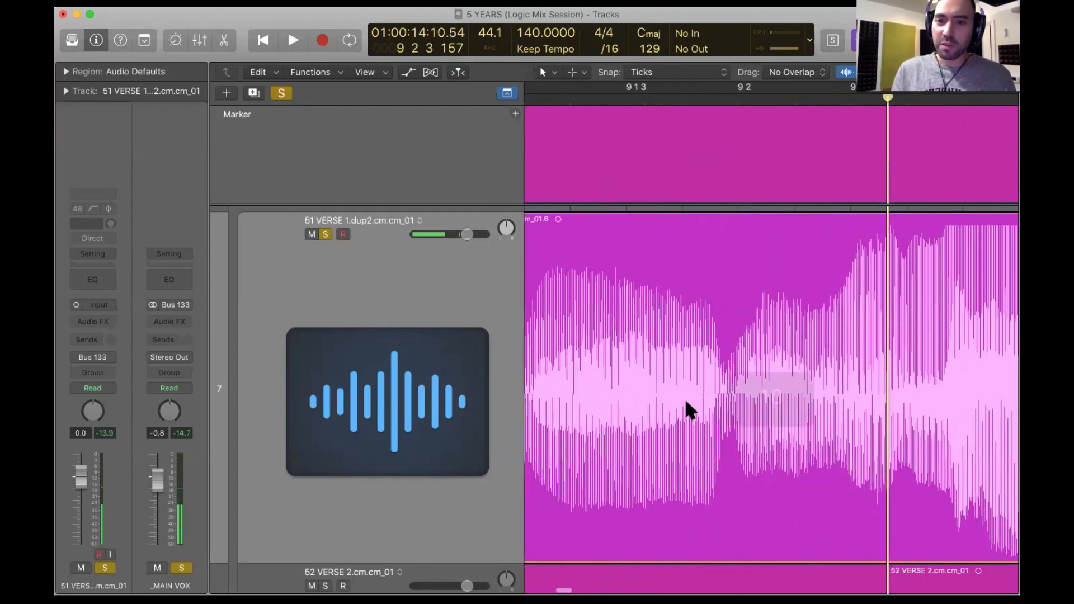
pyautogui.press('space')
pyautogui.press('space')
pyautogui.hscroll(-5, 686, 402)
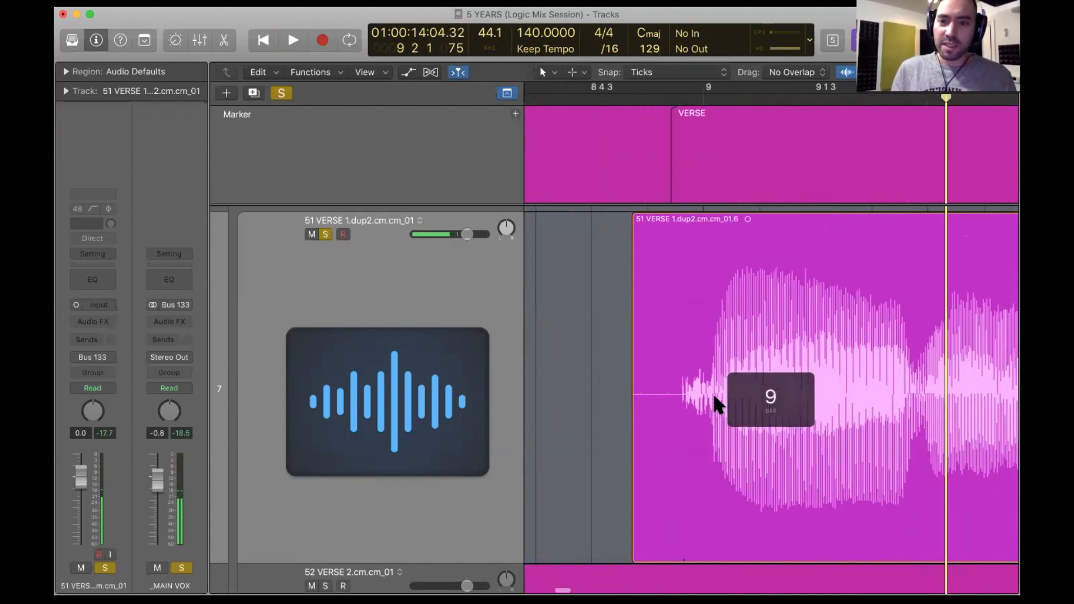
pyautogui.press('space')
pyautogui.hscroll(5, 824, 361)
pyautogui.press('space')
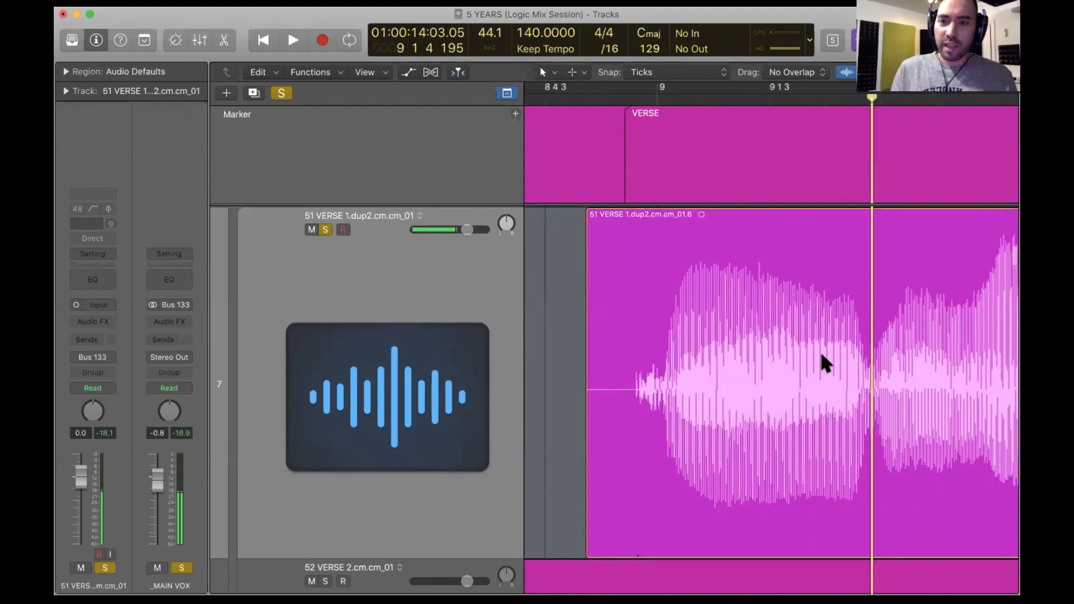
pyautogui.click(870, 374)
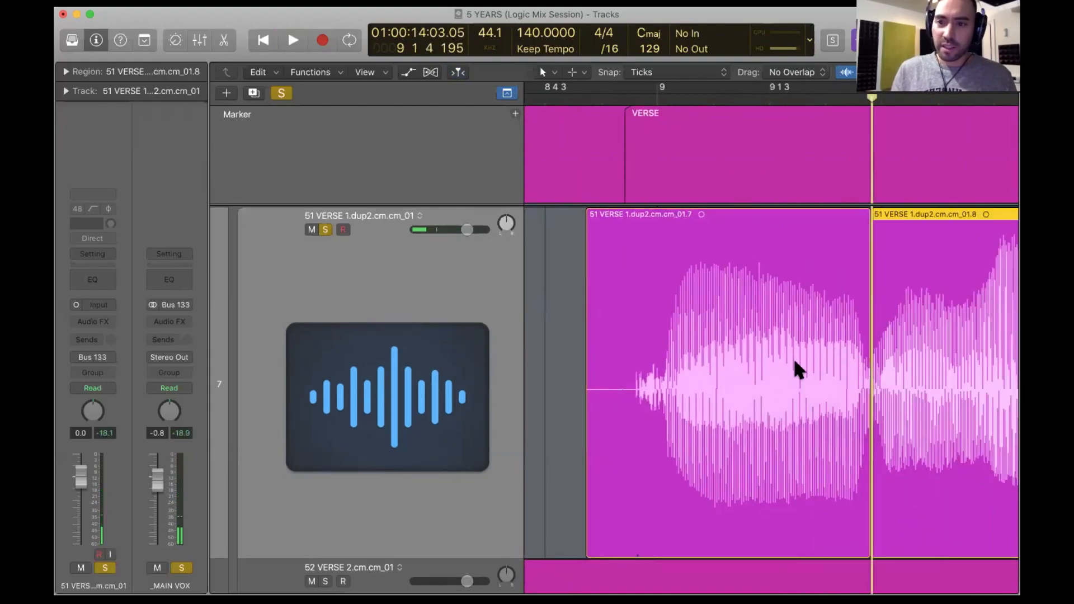
# Detach the region inspector as a floating window and set the gain of the first 51 VERSE 1 piece to -3.3 dB.
pyautogui.moveTo(662, 76)
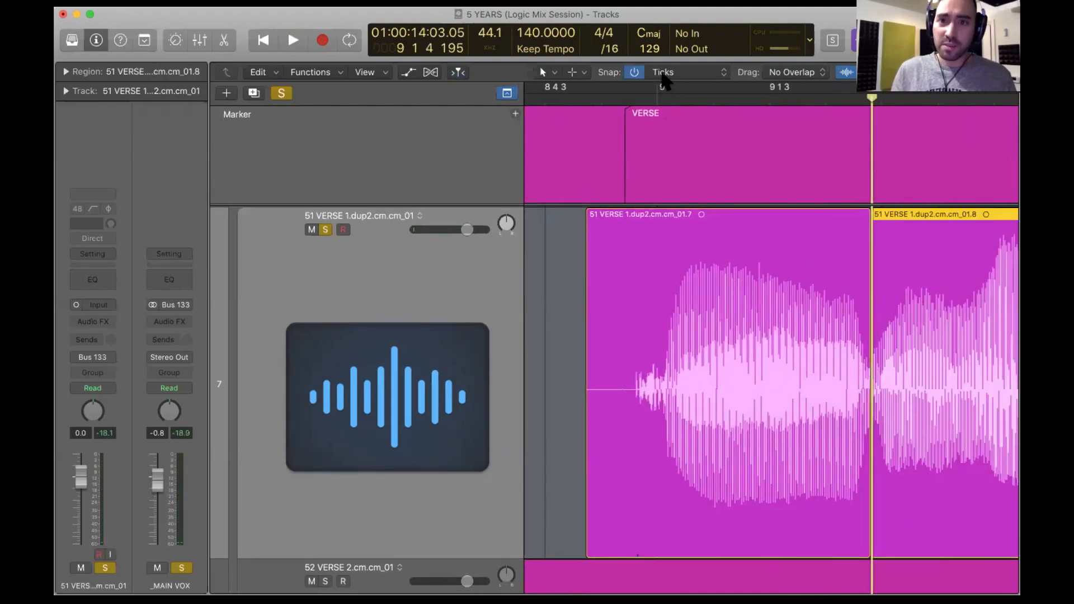
pyautogui.click(674, 309)
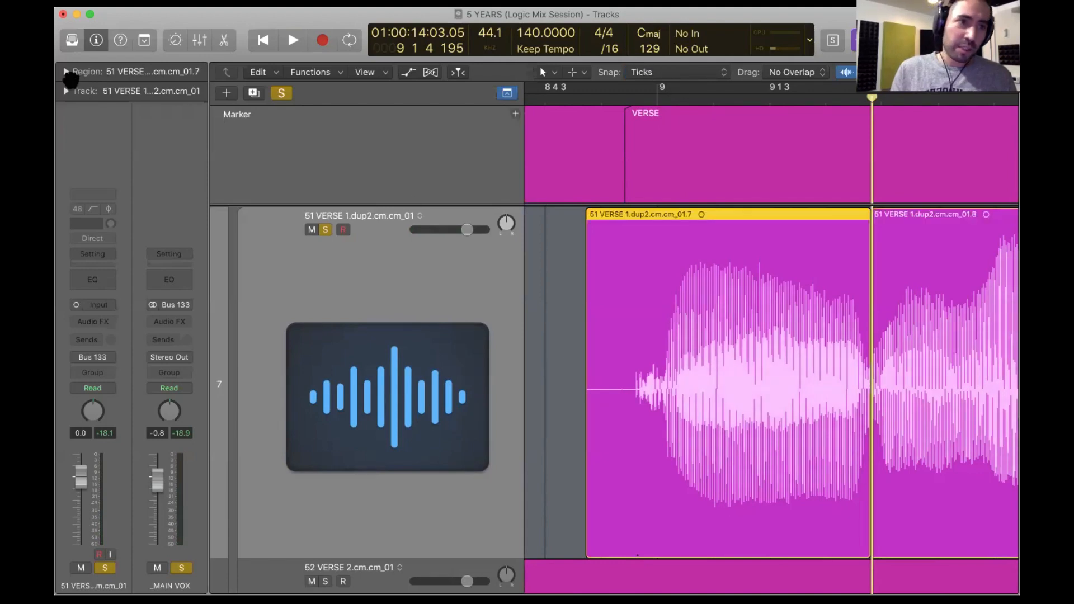
pyautogui.click(66, 72)
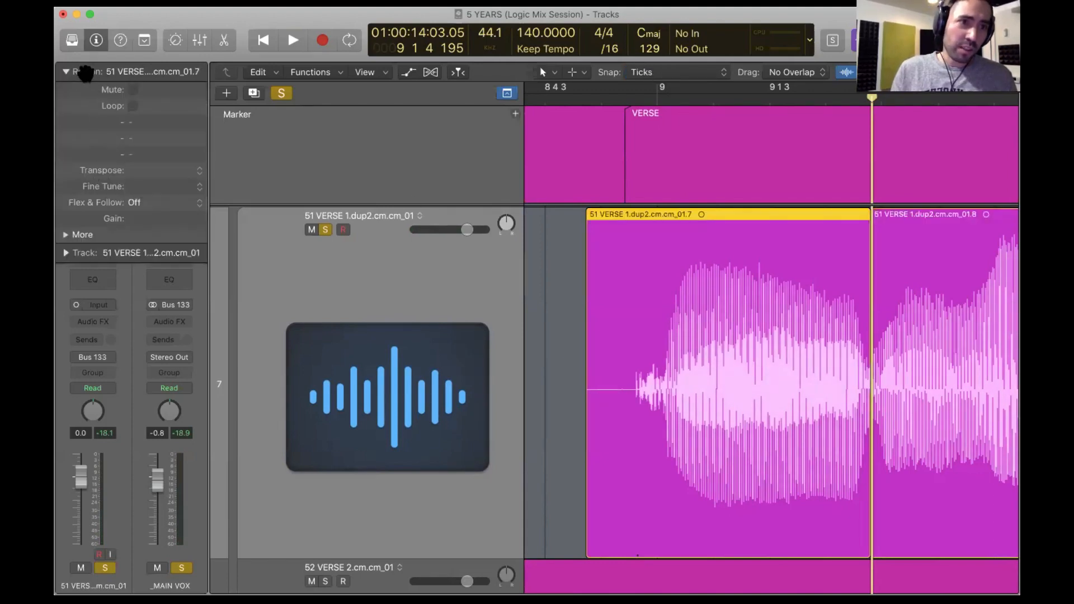
pyautogui.click(85, 71)
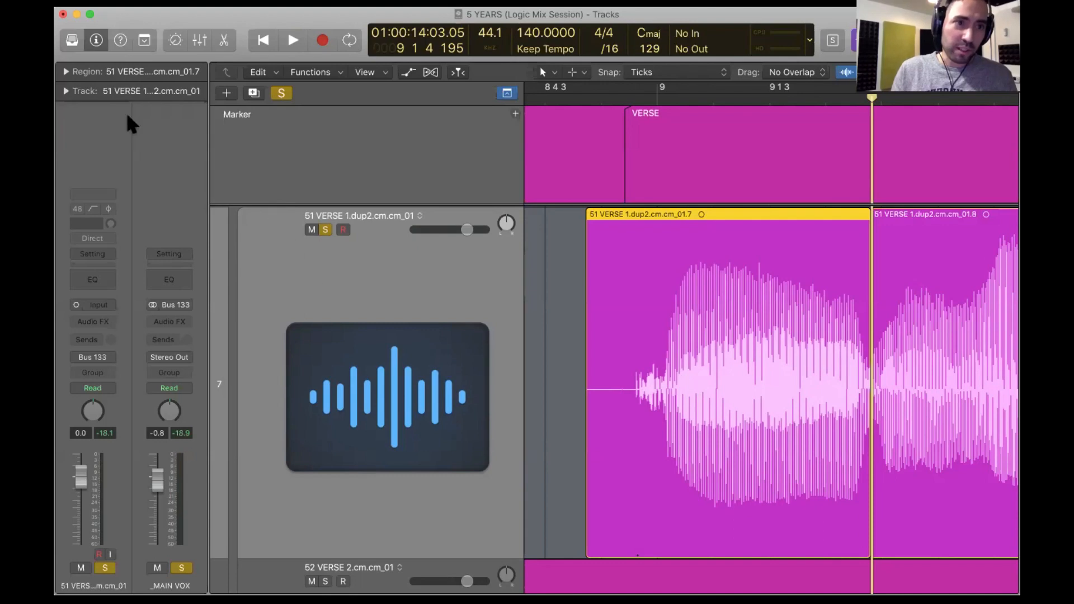
pyautogui.moveTo(85, 72); pyautogui.dragTo(363, 181)
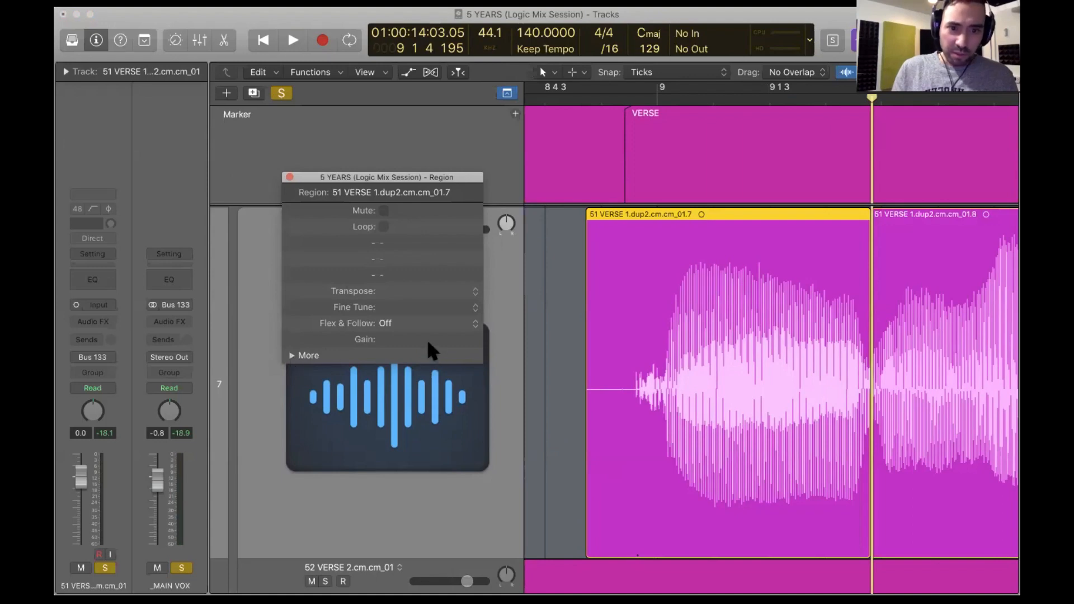
pyautogui.moveTo(392, 339); pyautogui.dragTo(391, 354)
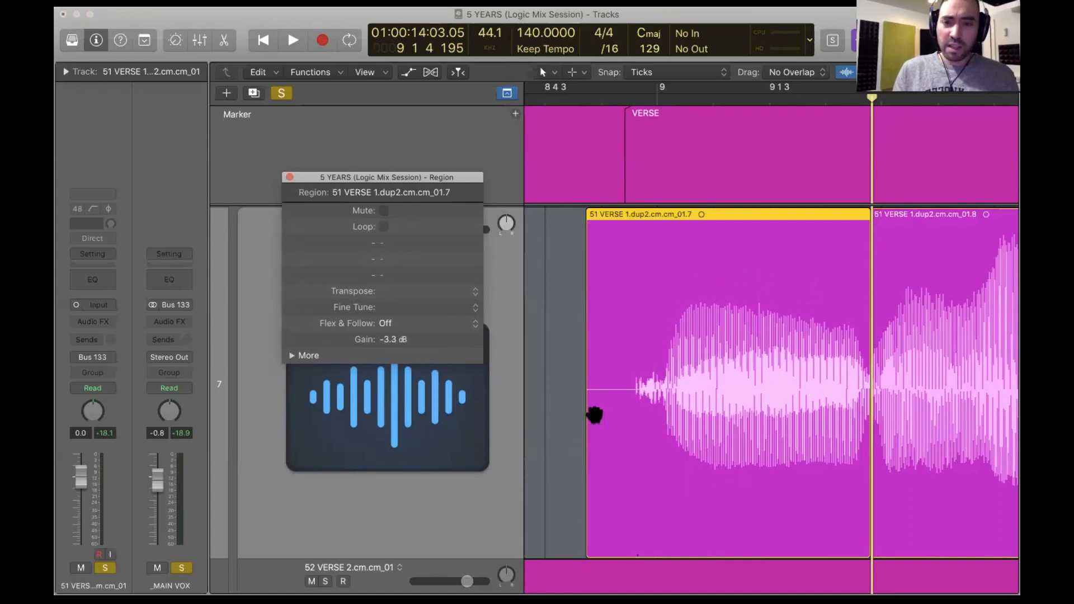
# Turn off Catch when Starting Playback and Catch when Moving Playhead.
pyautogui.rightClick(458, 72)
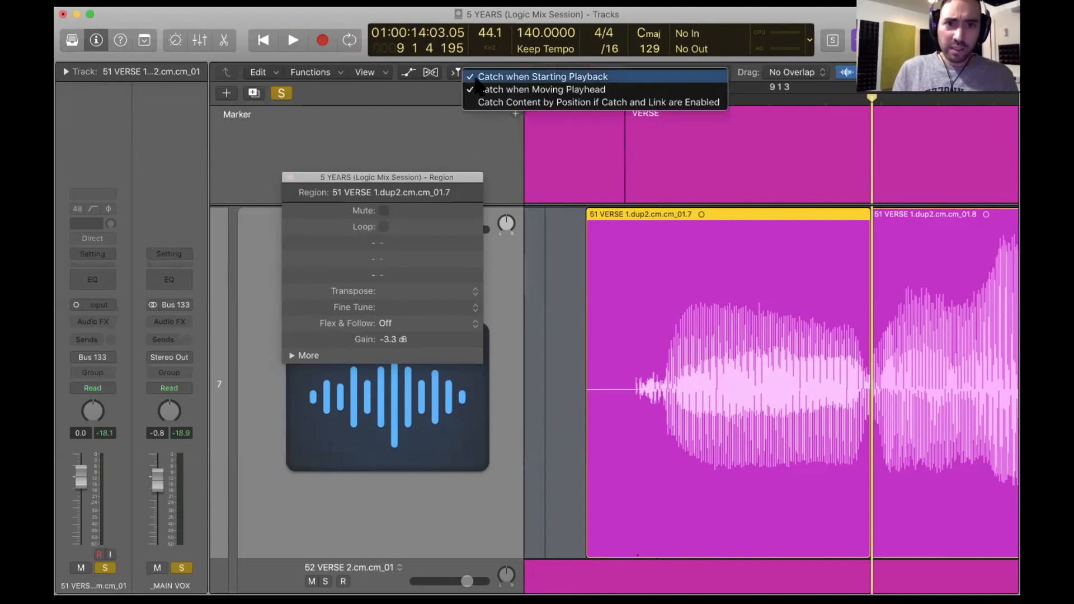
pyautogui.click(478, 80)
pyautogui.rightClick(458, 72)
pyautogui.click(480, 93)
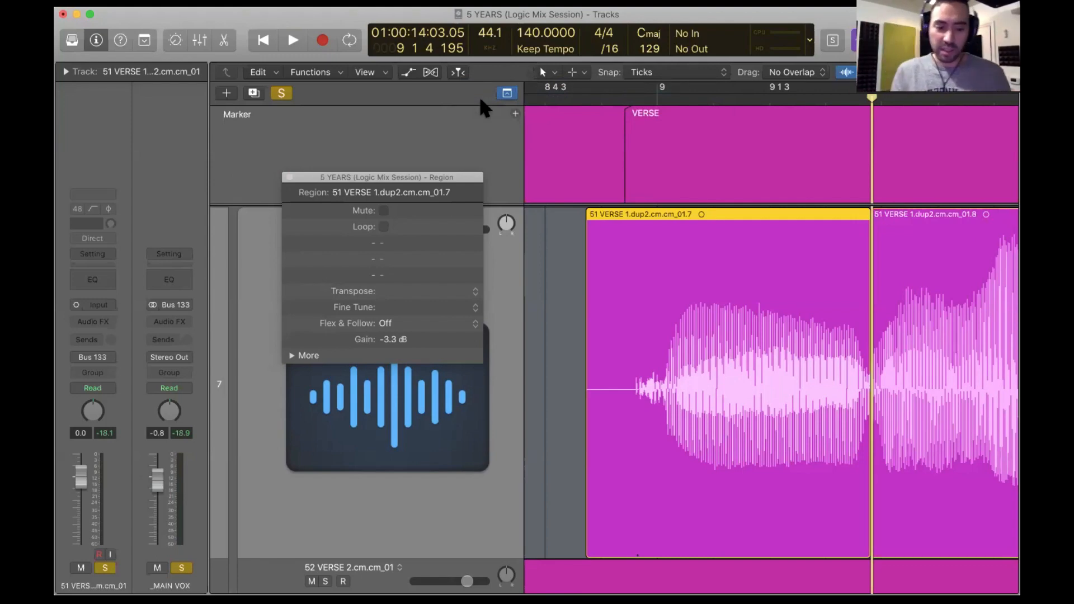
# Look up the key command assigned to Stop or Play From Last Position, and close the key command list.
pyautogui.hotkey('alt', 'k')
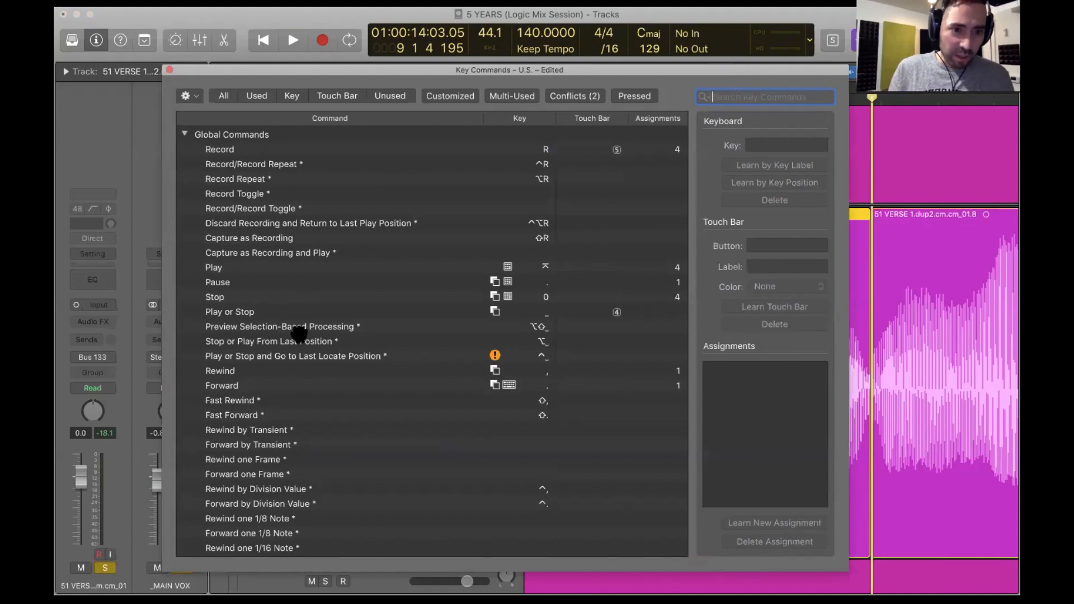
pyautogui.click(322, 342)
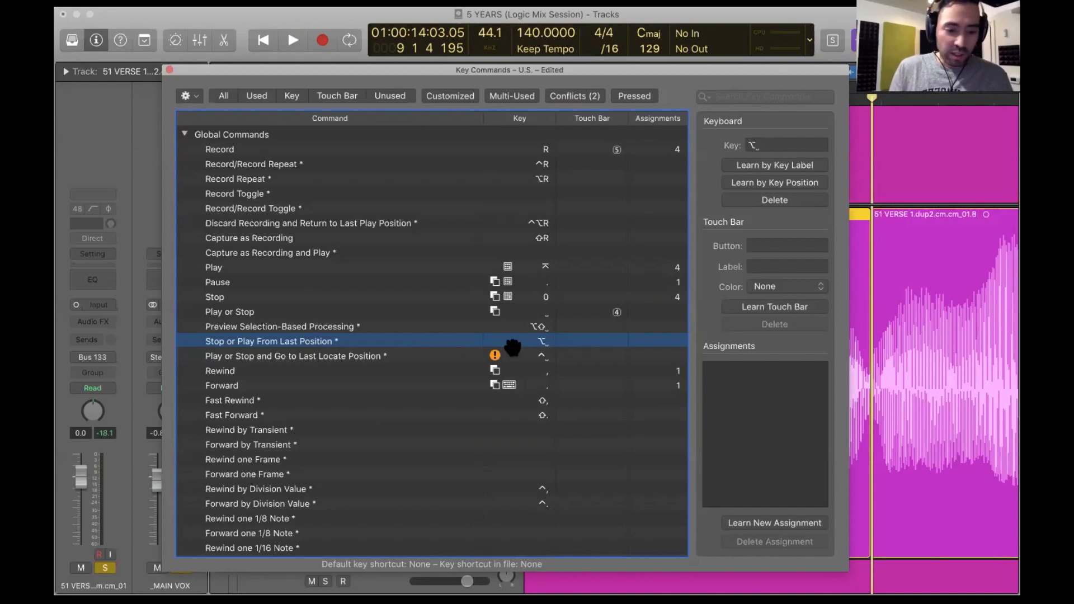
pyautogui.click(166, 70)
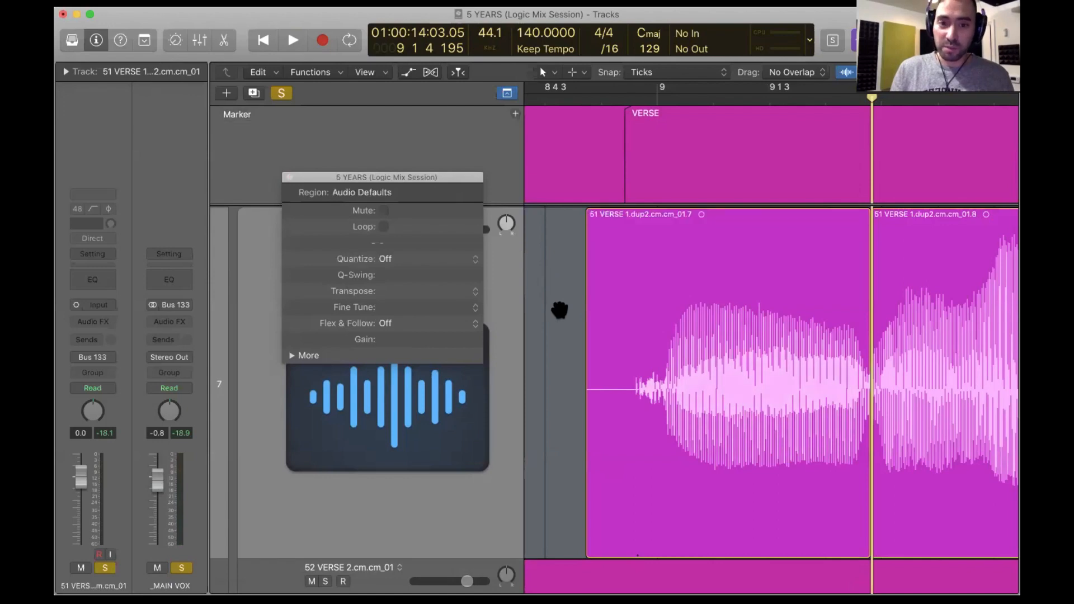
# Play back the start of the verse to check the level of the gain-adjusted piece against the one after it.
pyautogui.press('space')
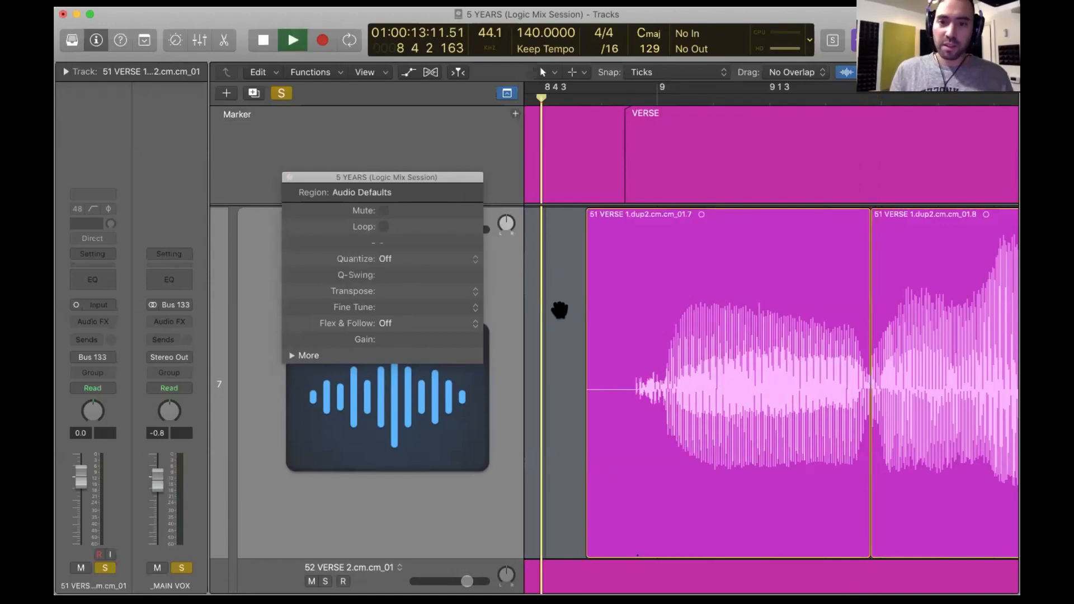
pyautogui.press('space')
pyautogui.hscroll(3, 560, 310)
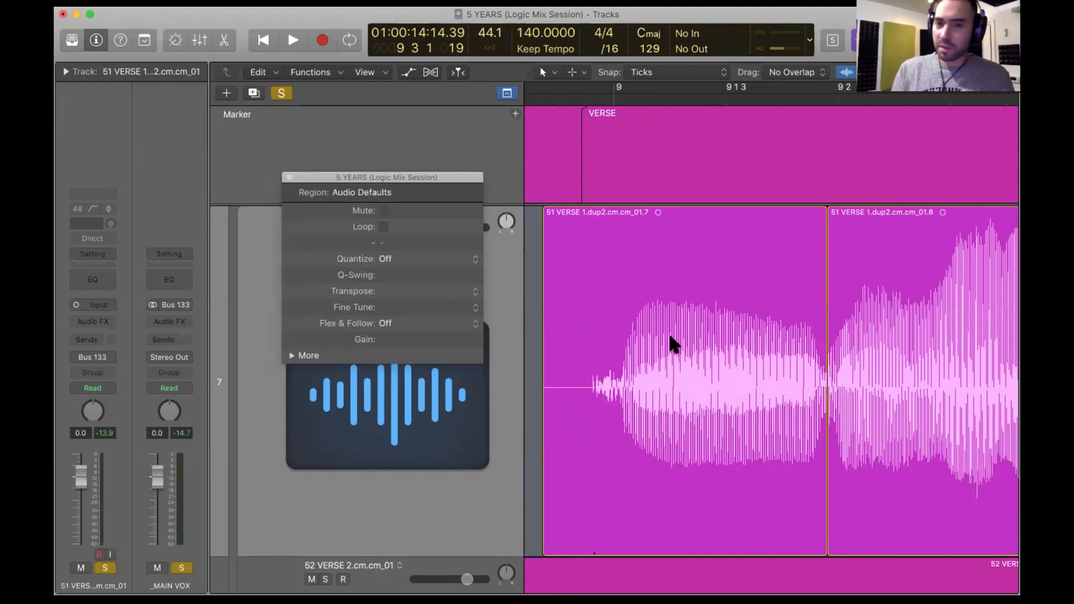
pyautogui.hscroll(4, 669, 334)
pyautogui.press('space')
pyautogui.scroll(3, 667, 330)
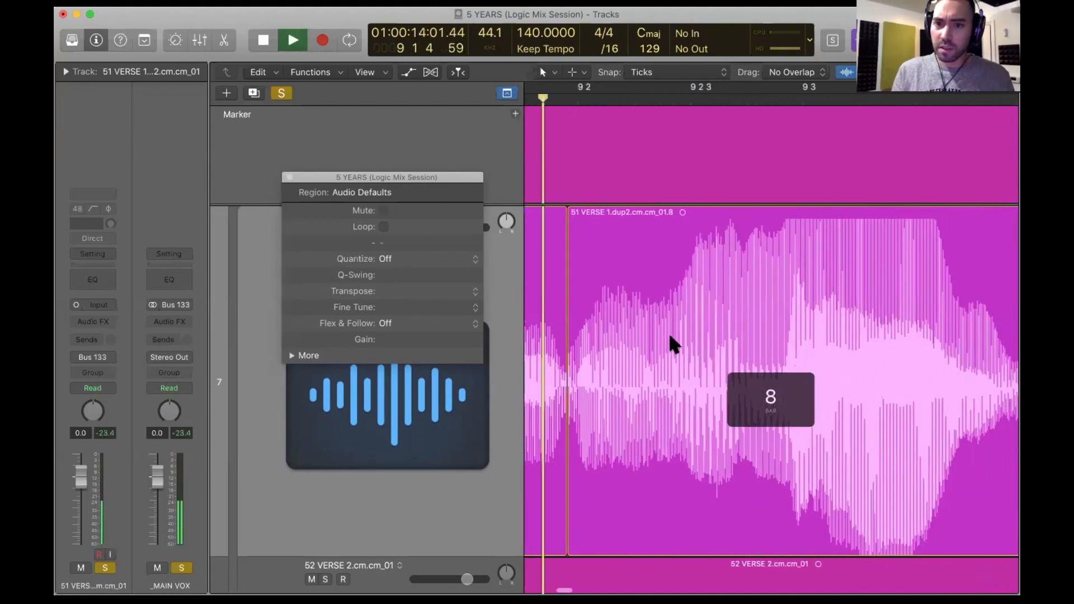
pyautogui.press('space')
pyautogui.hscroll(-5, 669, 333)
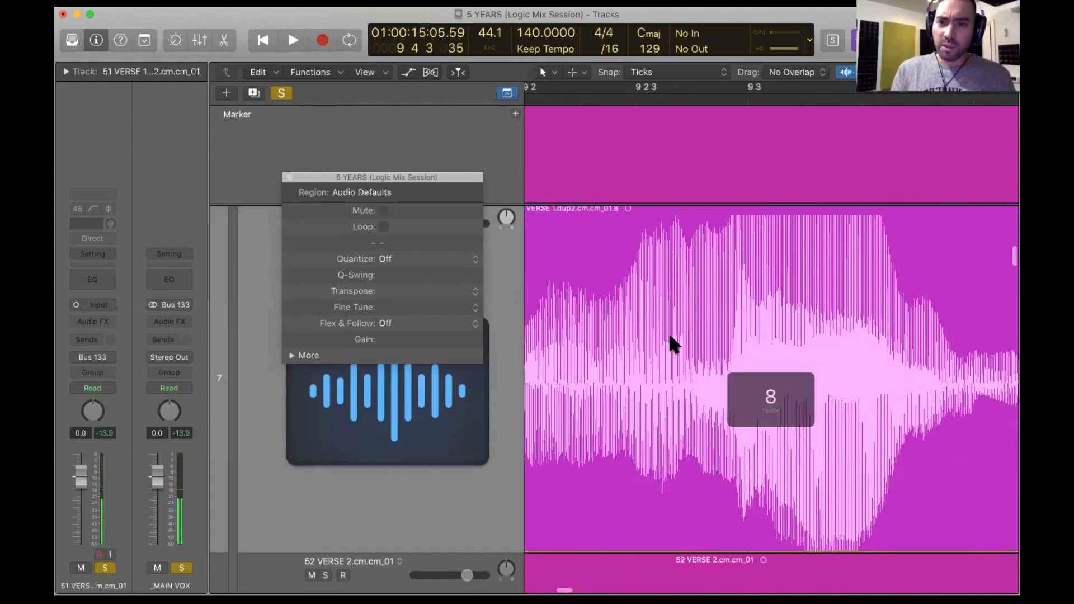
# Cut out and delete the silent section of 52 VERSE 2 beneath the opening phrase, and trim back the end of the piece before the gap.
pyautogui.scroll(-4, 669, 332)
pyautogui.scroll(-3, 669, 332)
pyautogui.scroll(-3, 669, 333)
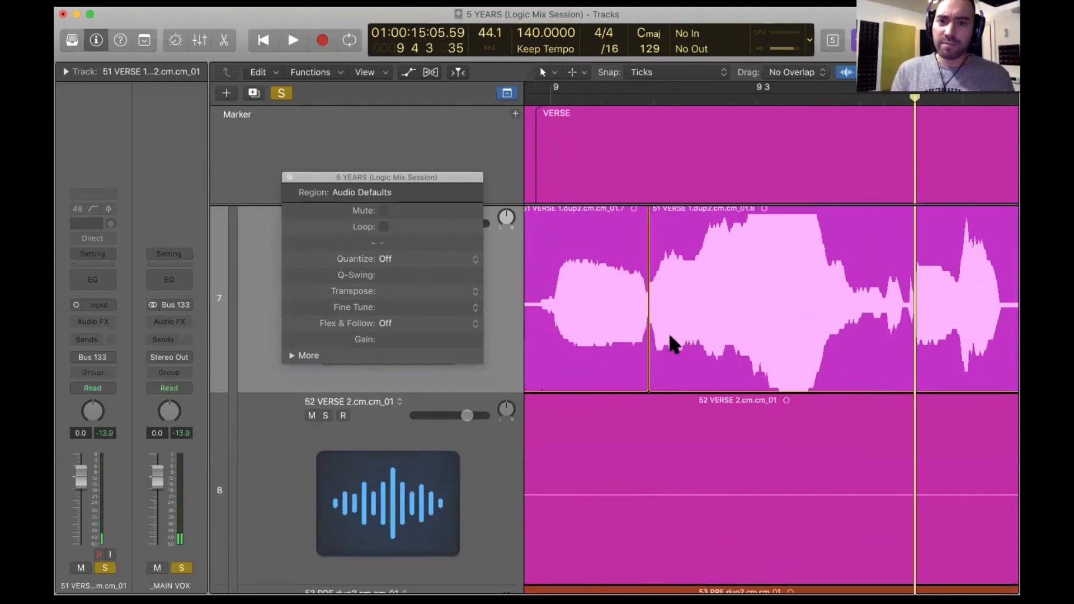
pyautogui.click(753, 481)
pyautogui.click(561, 465)
pyautogui.click(596, 461)
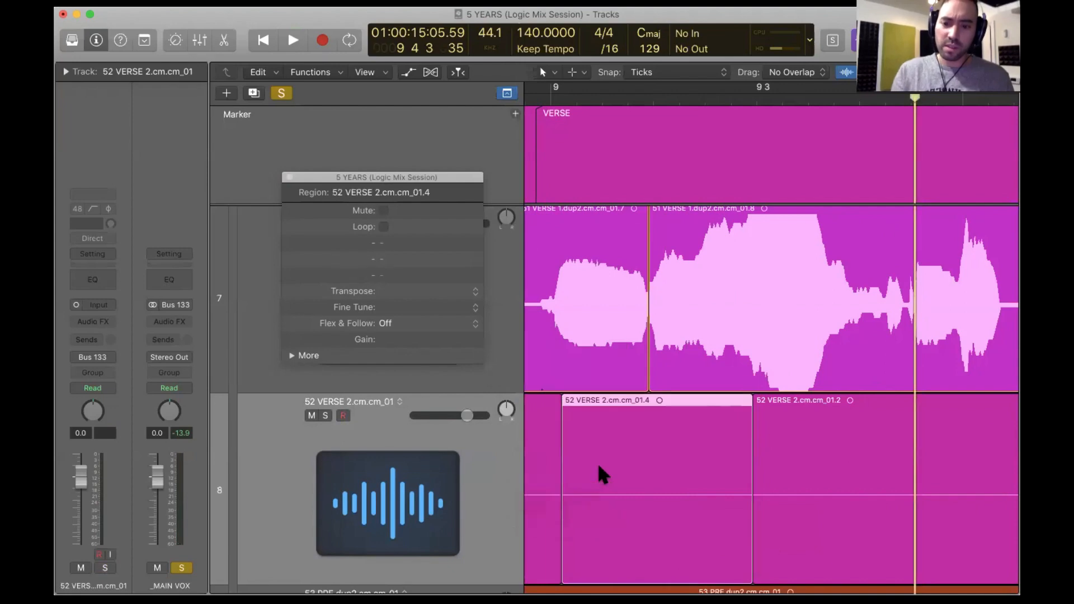
pyautogui.press('Delete')
pyautogui.hscroll(-4, 616, 498)
pyautogui.click(671, 575)
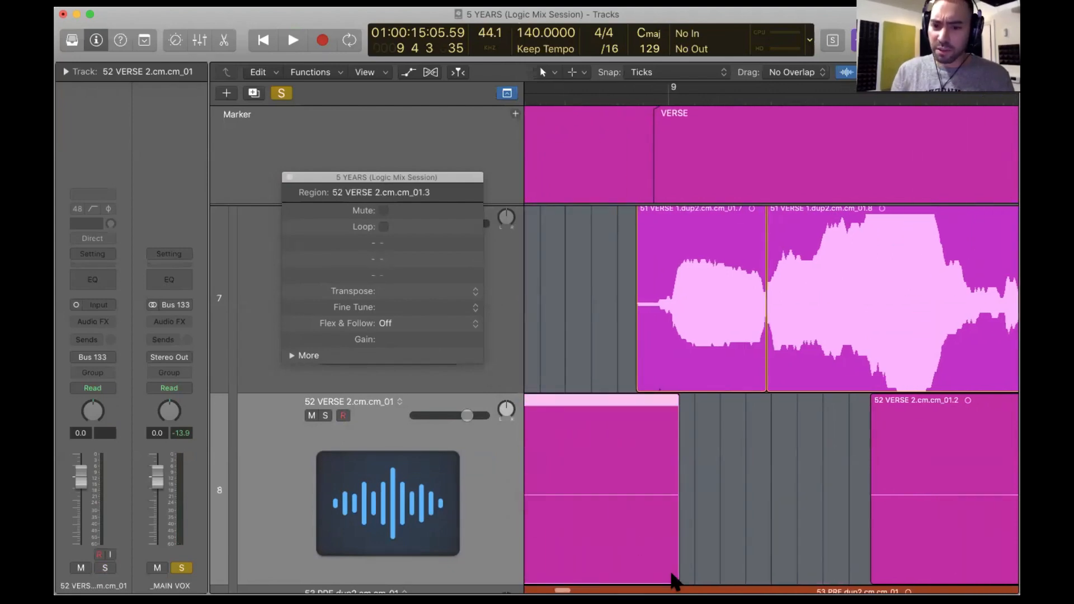
pyautogui.moveTo(679, 583); pyautogui.dragTo(594, 558)
# Split off the loudest part of the second 51 VERSE 1 piece as its own region and set its gain to -3.2 dB.
pyautogui.press('space')
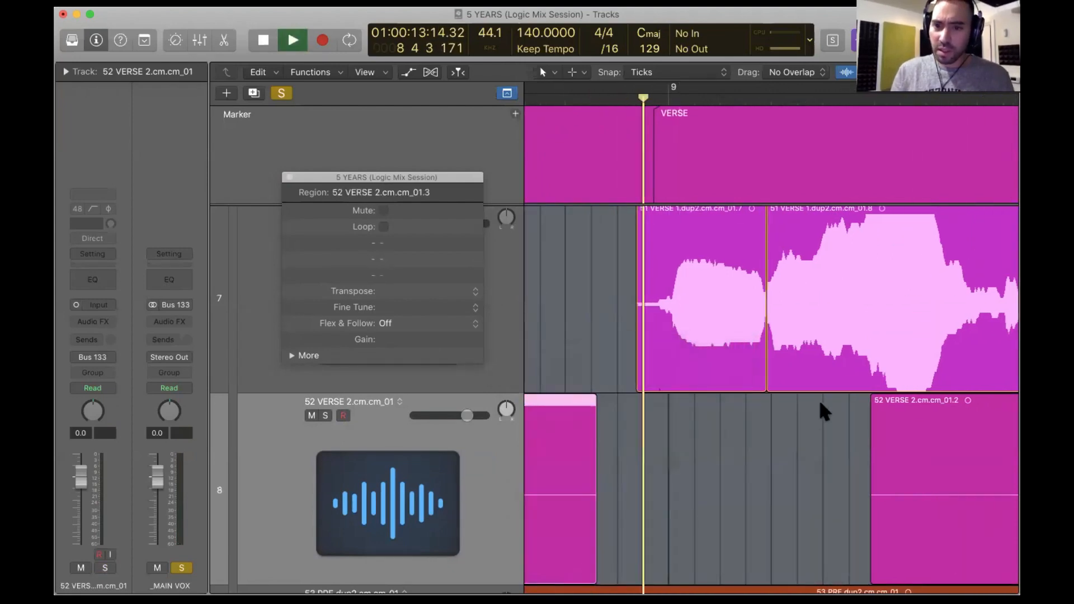
pyautogui.press('space')
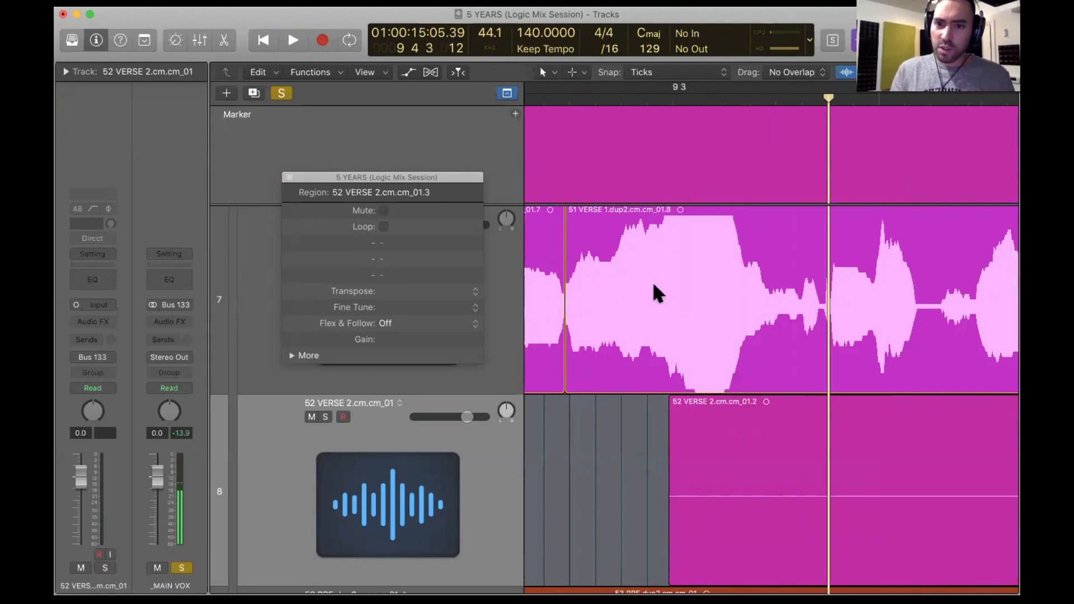
pyautogui.click(643, 271)
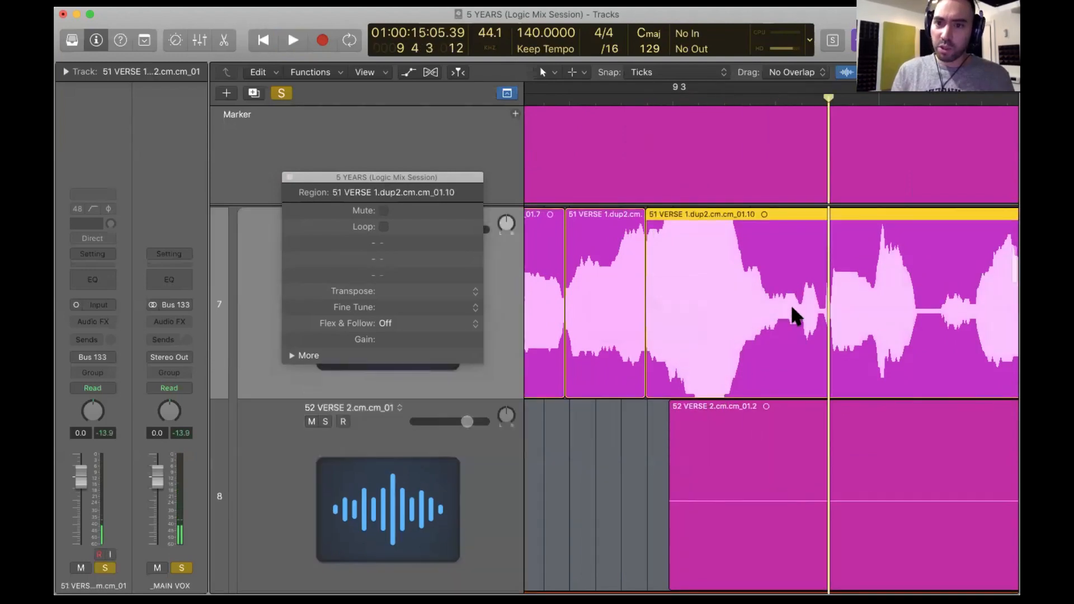
pyautogui.click(763, 295)
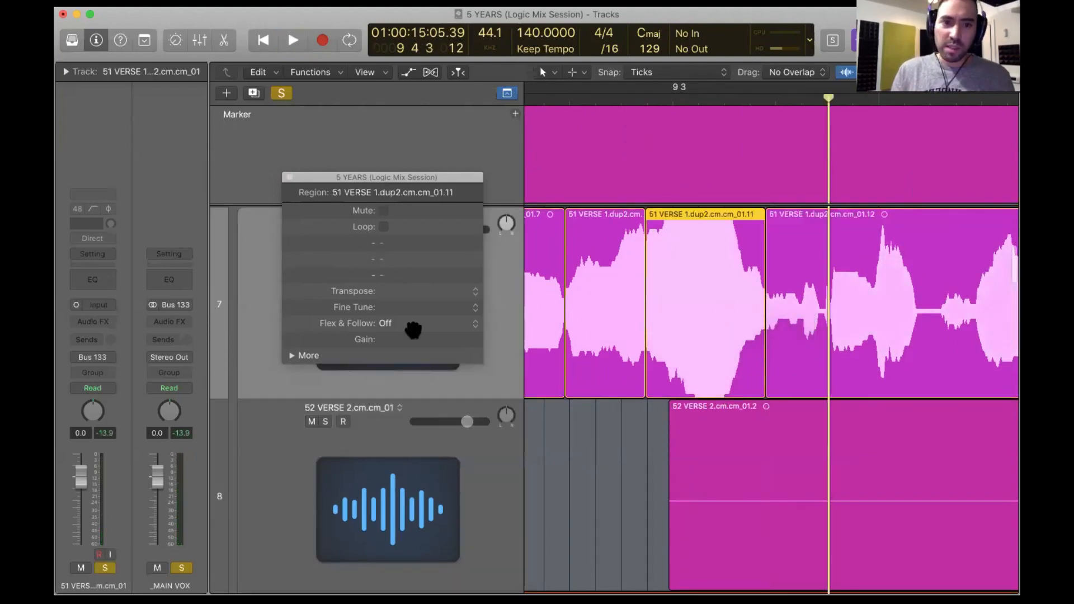
pyautogui.moveTo(408, 340); pyautogui.dragTo(414, 416)
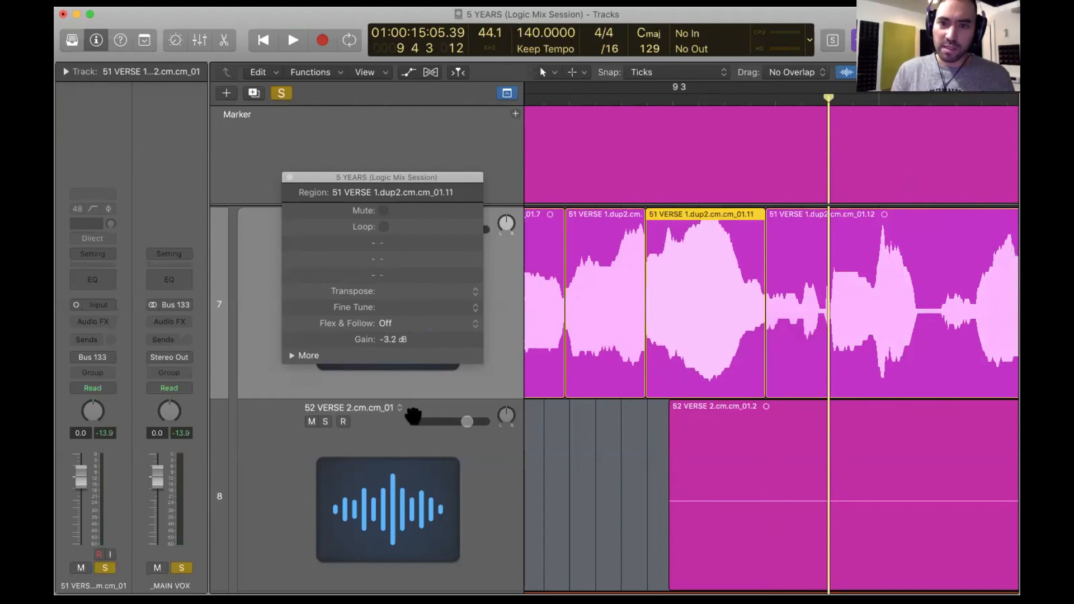
# Play back the lowered 51 VERSE 1 piece, set its gain to -1.8 dB, and audition the phrase again.
pyautogui.press('space')
pyautogui.press('space')
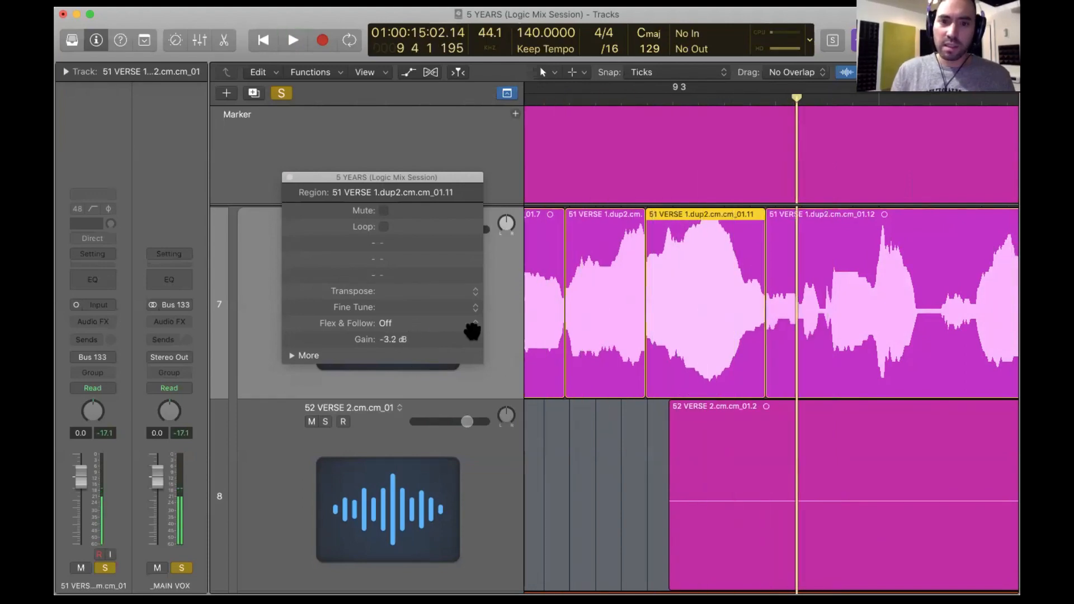
pyautogui.moveTo(410, 338); pyautogui.dragTo(411, 306)
pyautogui.press('space')
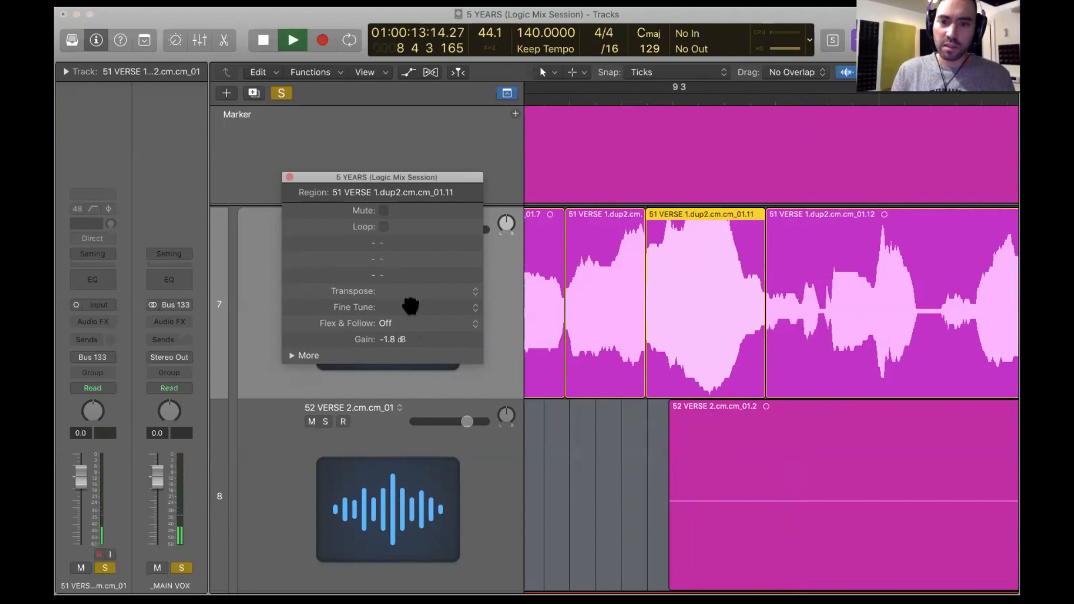
pyautogui.press('space')
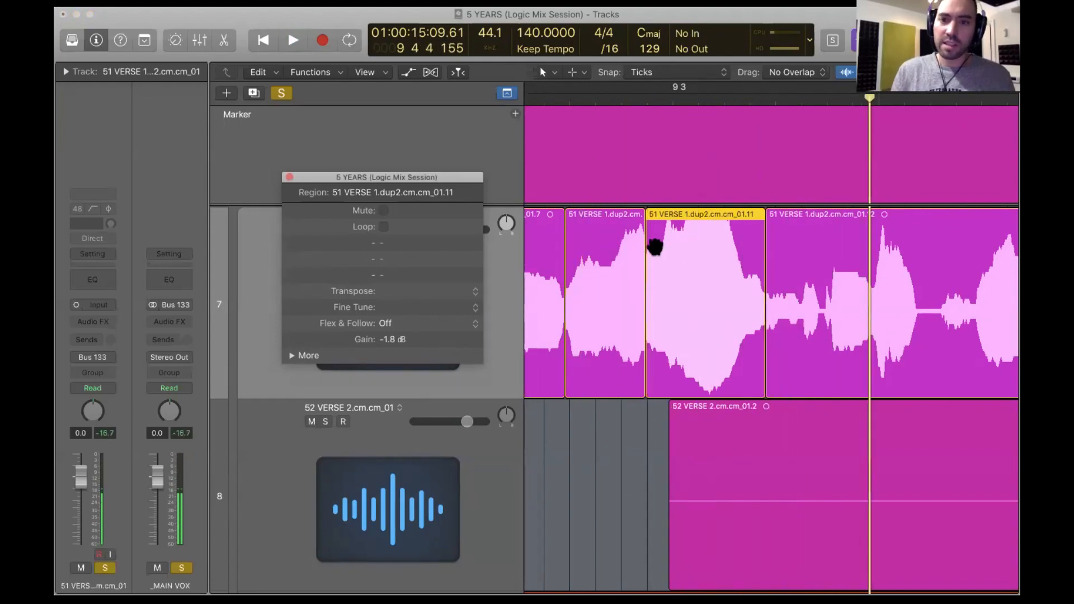
# Crossfade the -1.8 dB piece with the one before it, and play through the join into bar 10.
pyautogui.moveTo(644, 212); pyautogui.dragTo(638, 213)
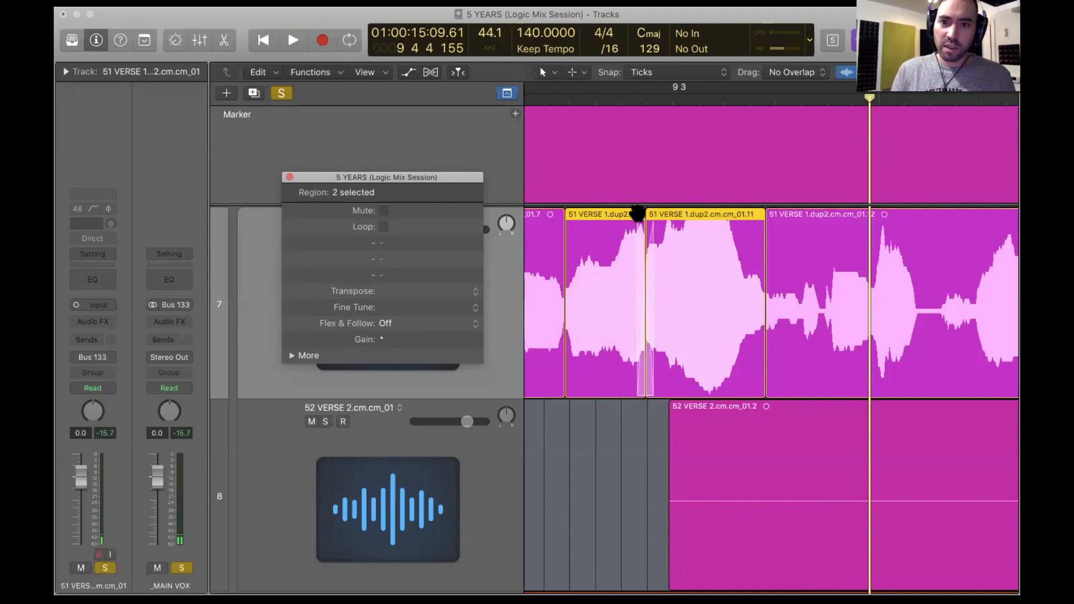
pyautogui.press('space')
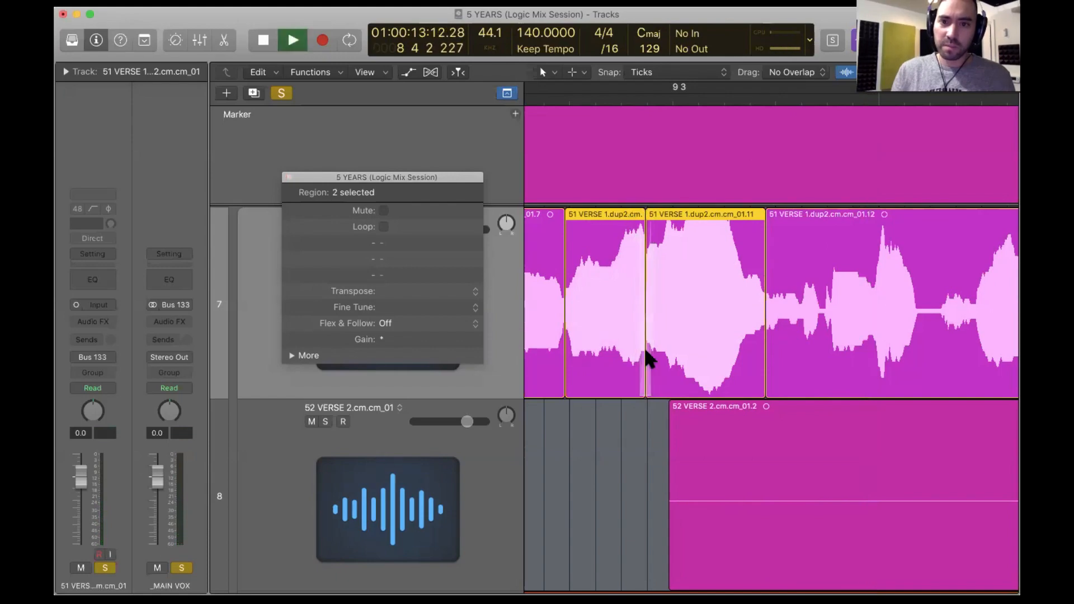
pyautogui.hscroll(2, 678, 304)
pyautogui.hscroll(3, 678, 303)
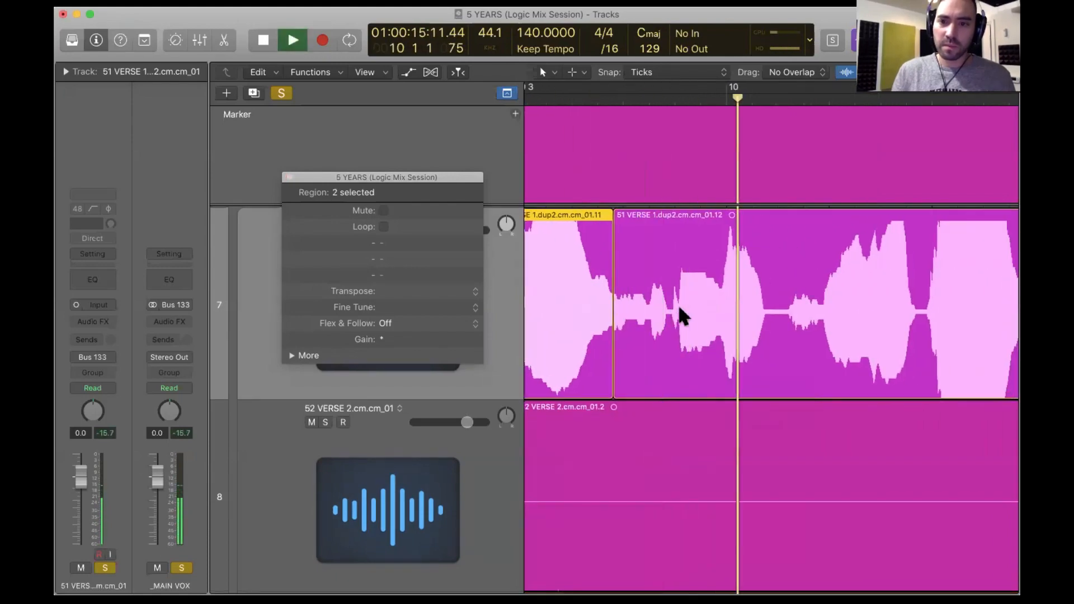
pyautogui.press('space')
# Split the following 51 VERSE 1 piece at 9 4 2 179 and just before bar 10, isolating the short word between.
pyautogui.keyDown('super'); pyautogui.doubleClick(669, 307); pyautogui.keyUp('super')
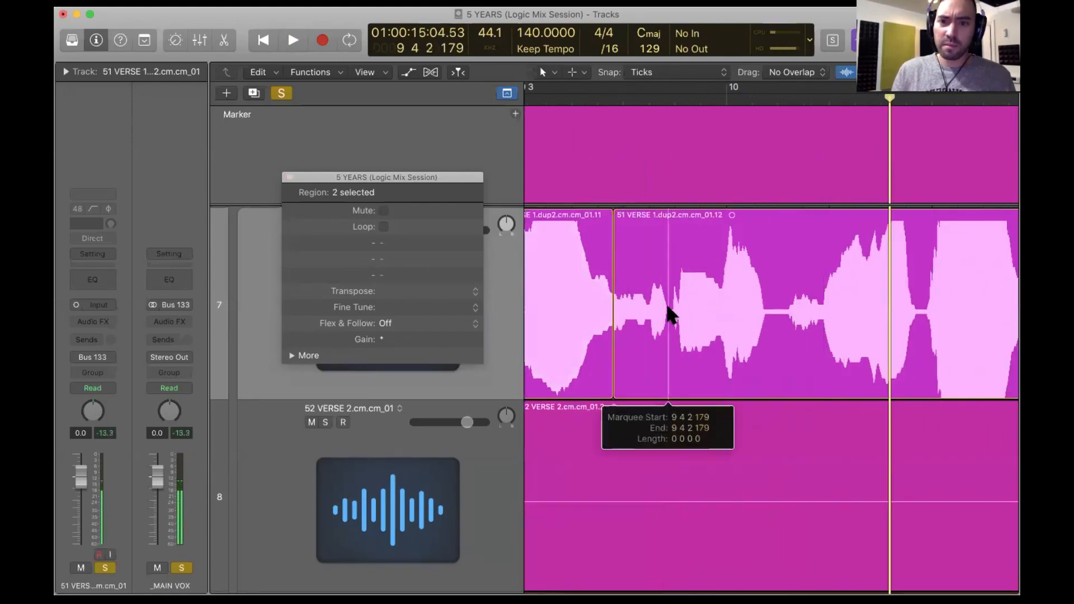
pyautogui.keyDown('super'); pyautogui.doubleClick(719, 301); pyautogui.keyUp('super')
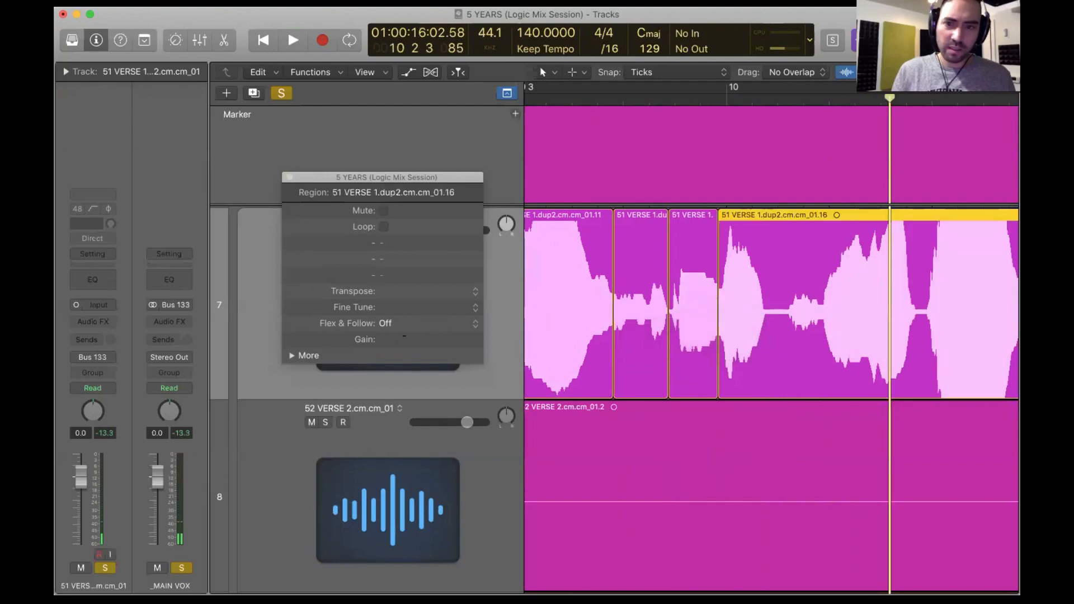
pyautogui.click(697, 319)
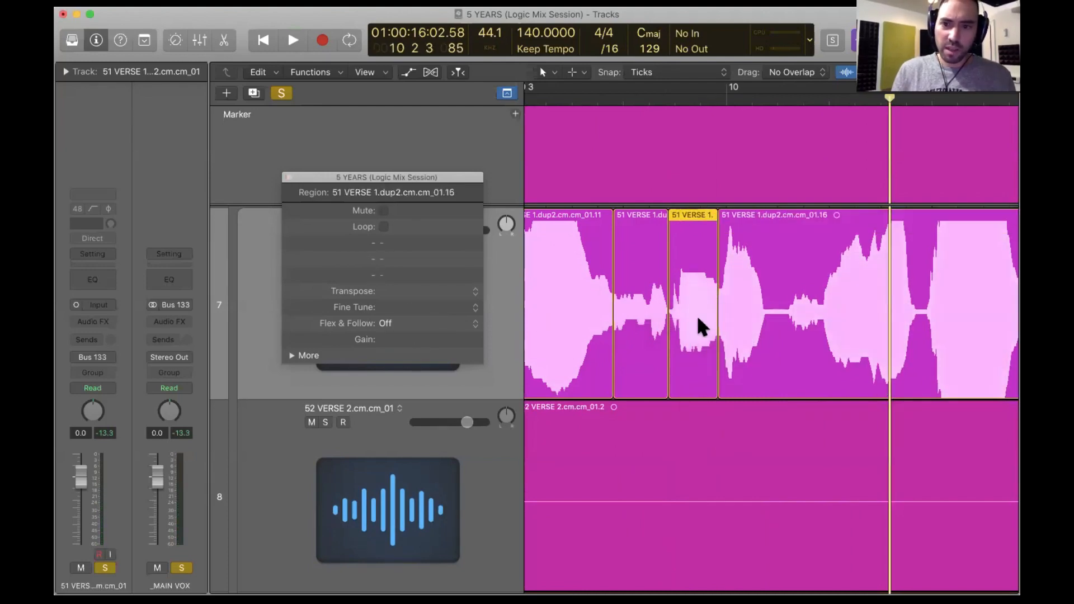
# Split 52 VERSE 2 just after bar 10 and delete the silent part before the cut.
pyautogui.click(621, 477)
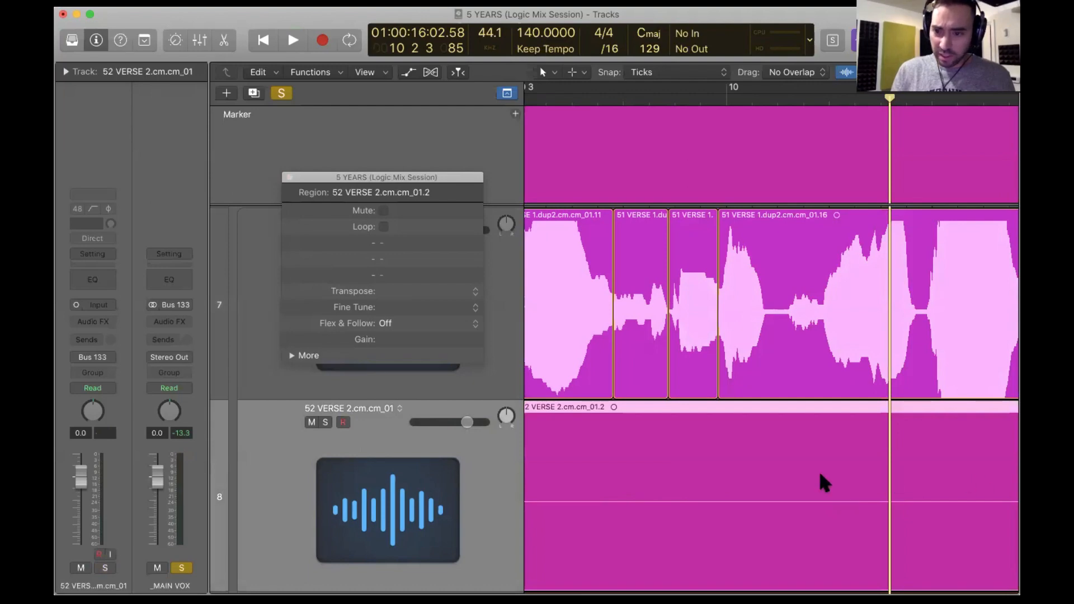
pyautogui.click(833, 479)
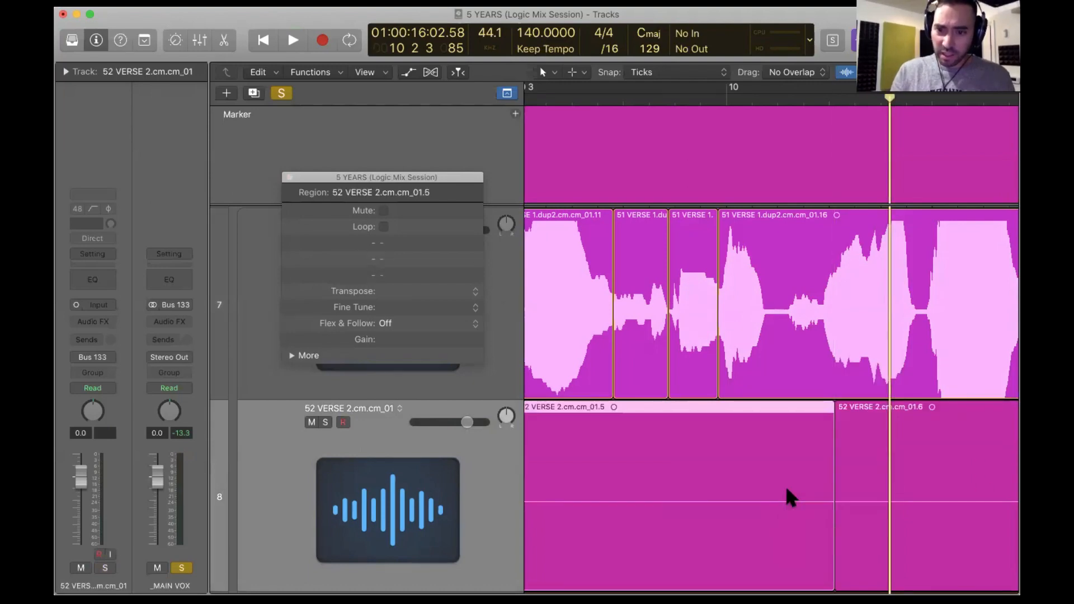
pyautogui.hscroll(-5, 785, 485)
pyautogui.press('Delete')
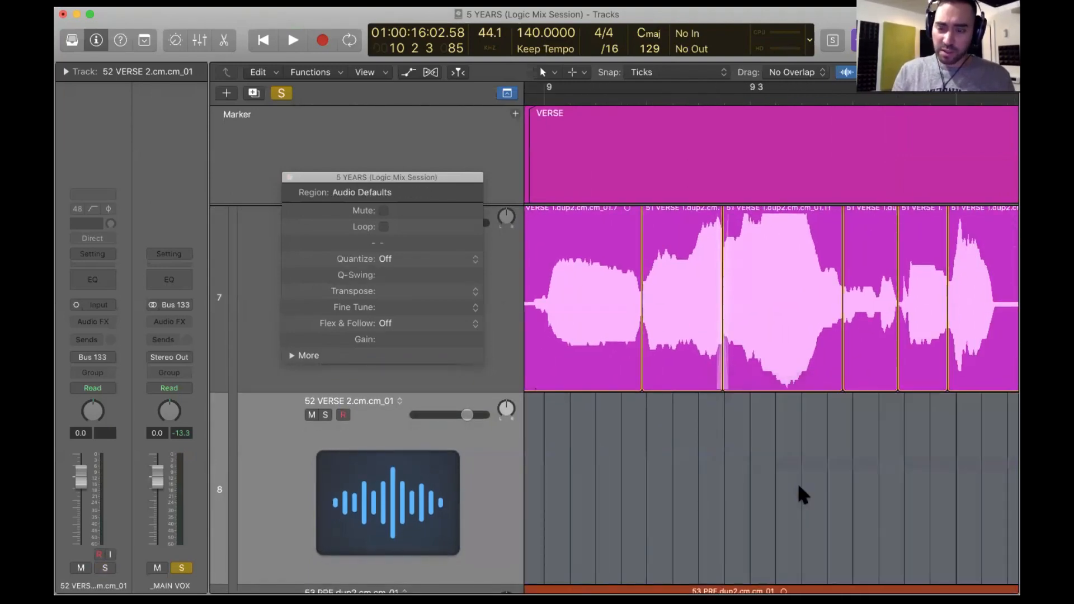
pyautogui.hscroll(5, 799, 486)
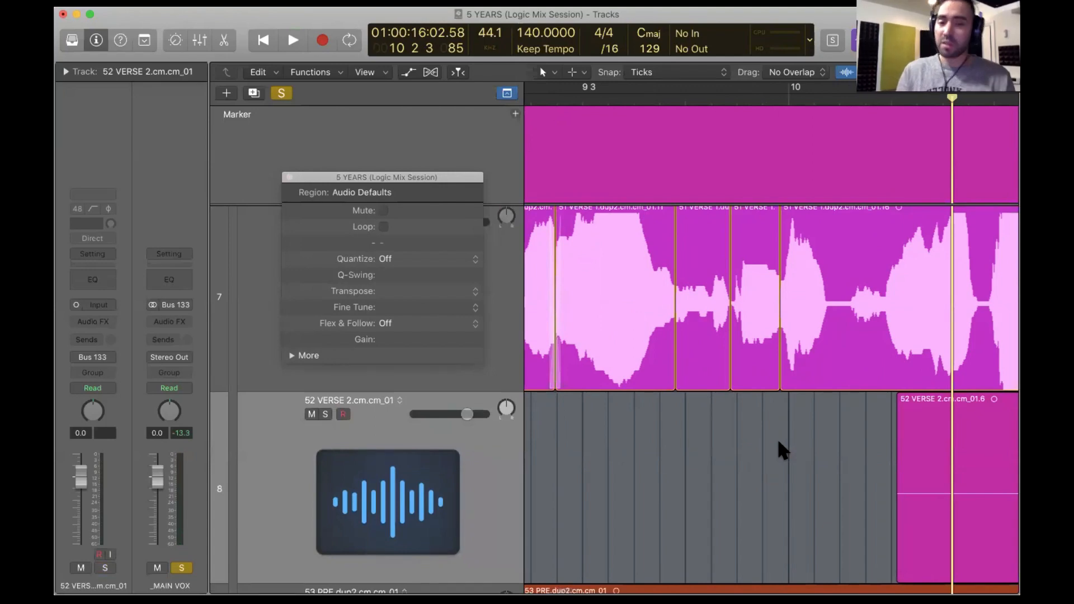
# Set the gain of the short word just before bar 10 to +1.9 dB and play back the phrase.
pyautogui.click(736, 351)
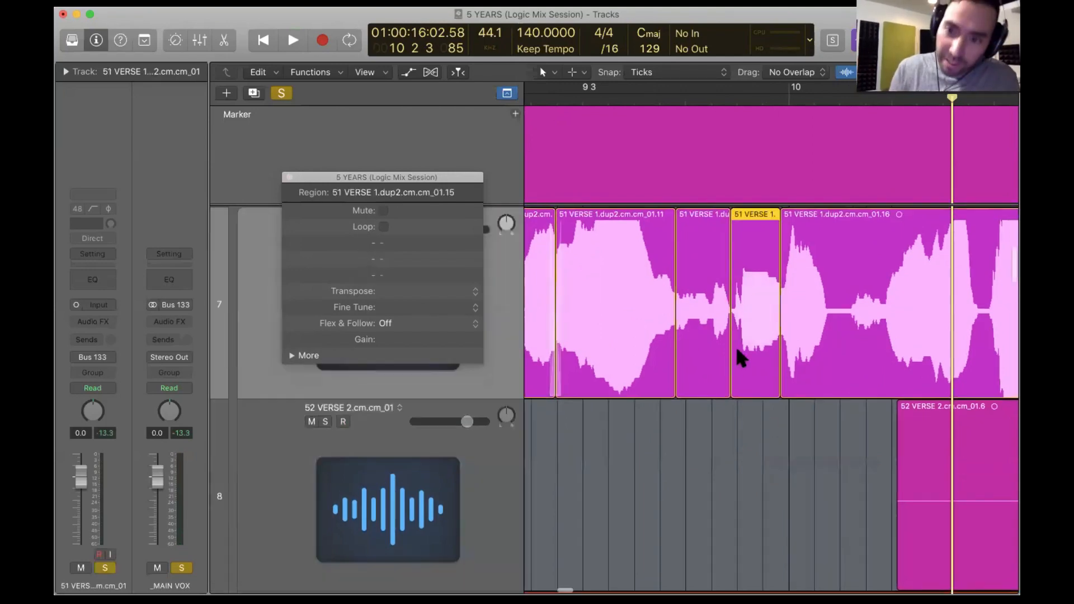
pyautogui.moveTo(412, 339); pyautogui.dragTo(435, 297)
pyautogui.press('space')
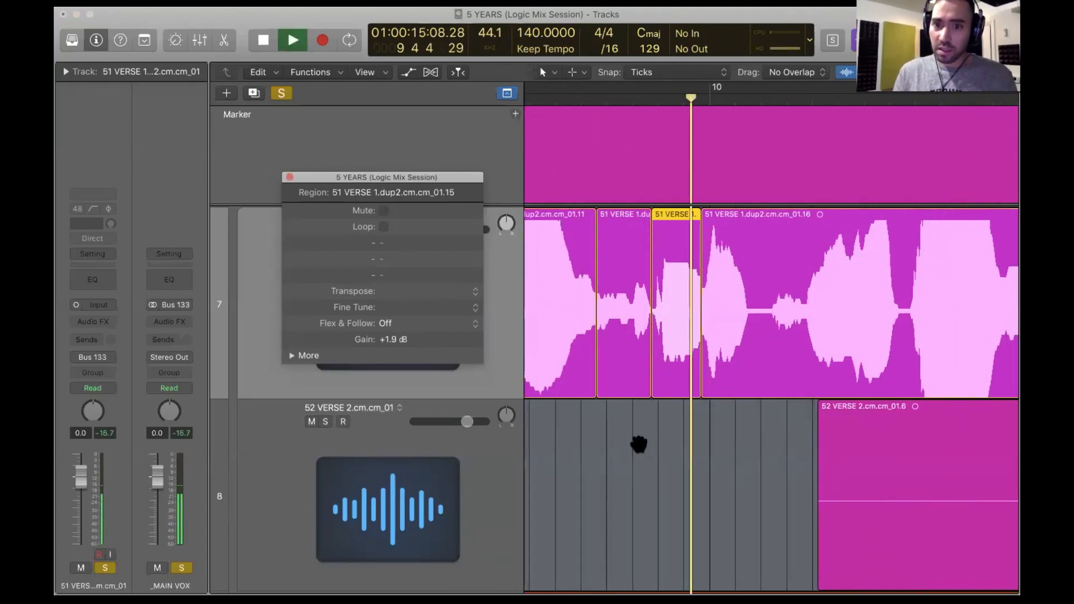
pyautogui.press('space')
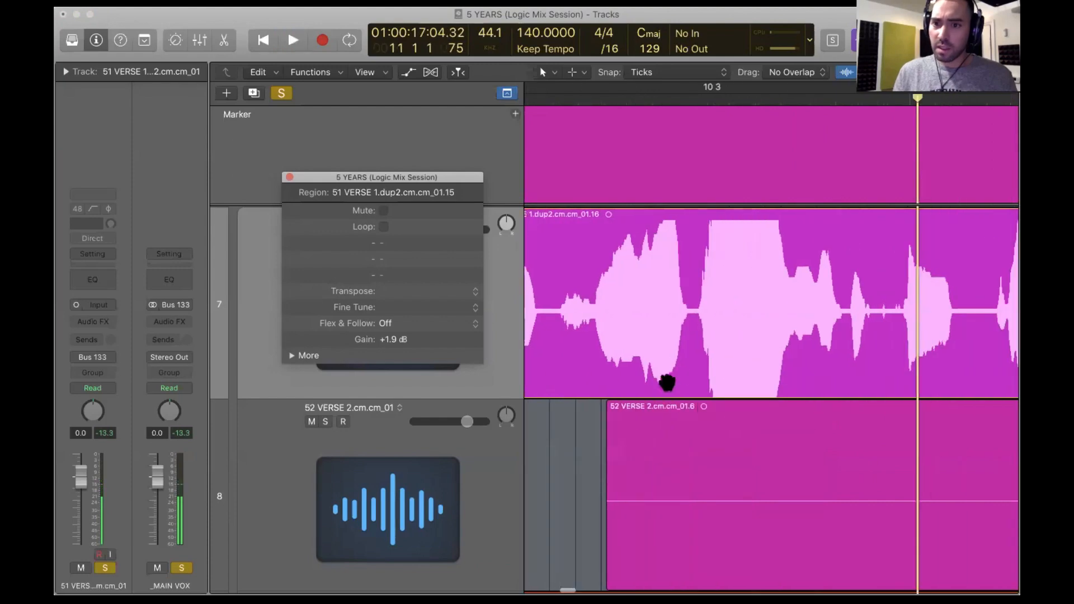
# Split off the loud word after 10 3 on 51 VERSE 1, set its gain to -2.9 dB, and play it back.
pyautogui.click(696, 358)
pyautogui.keyDown('super'); pyautogui.doubleClick(792, 305); pyautogui.keyUp('super')
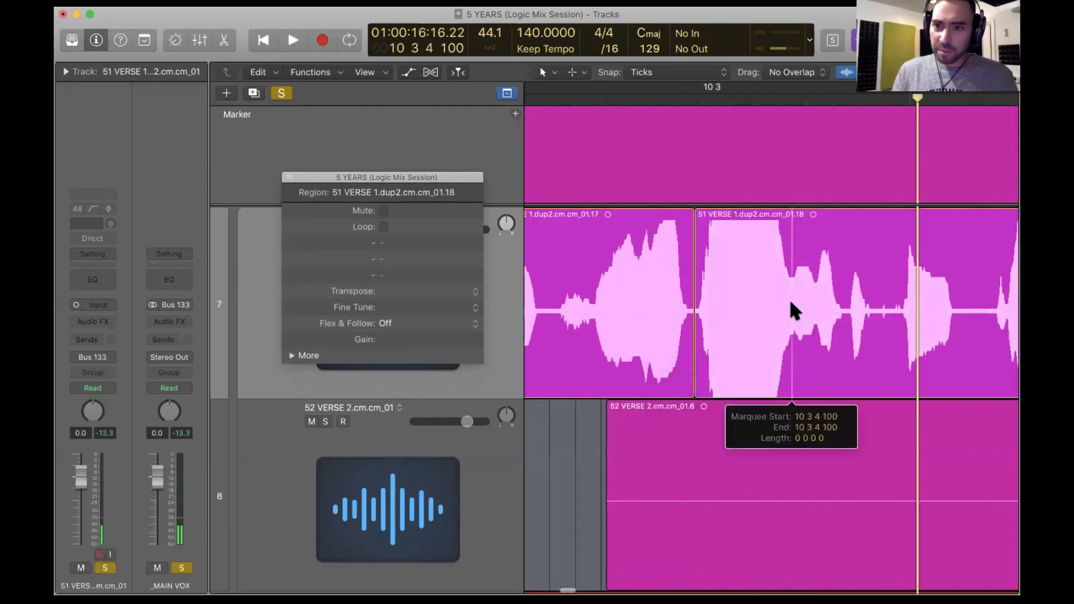
pyautogui.click(752, 300)
pyautogui.moveTo(426, 339); pyautogui.dragTo(413, 408)
pyautogui.press('space')
pyautogui.hscroll(-3, 629, 395)
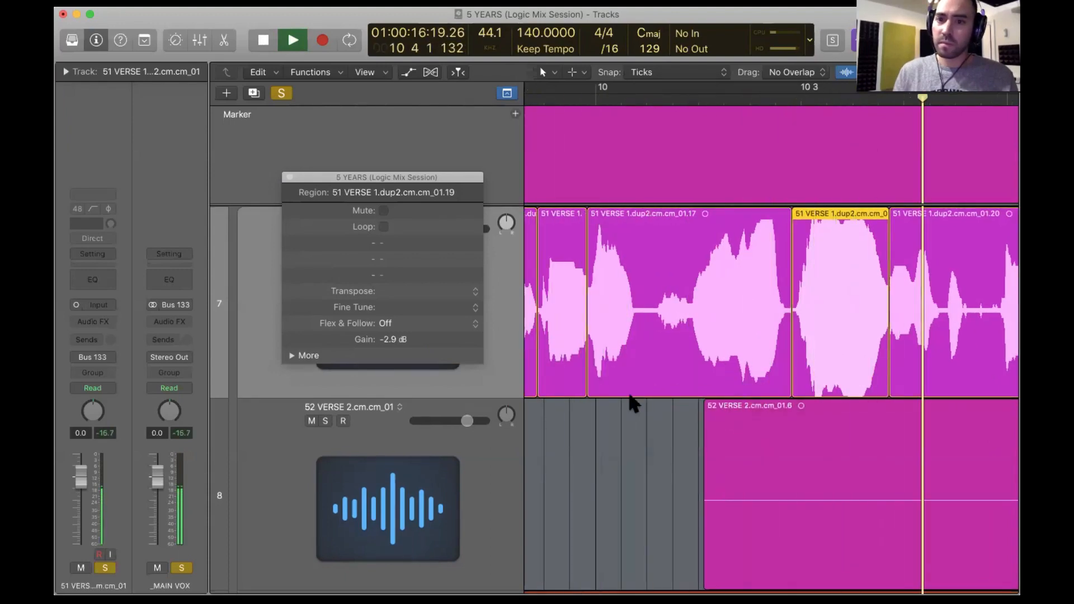
pyautogui.press('space')
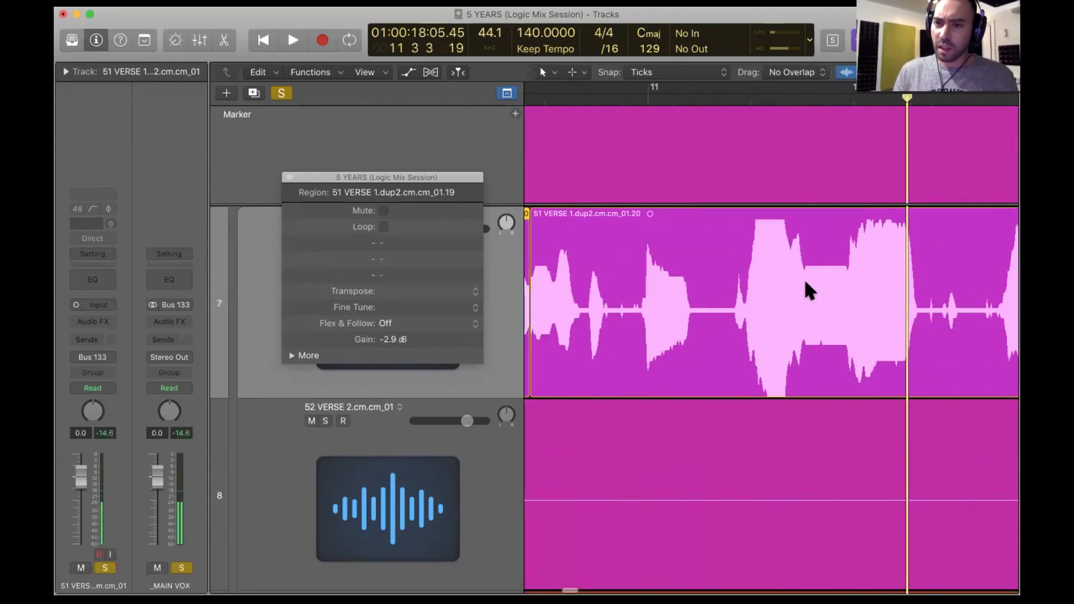
# Split off the loud word between bar 11 and 11 3 on 51 VERSE 1, set its gain to -3.0 dB, and play it back.
pyautogui.click(804, 288)
pyautogui.click(716, 320)
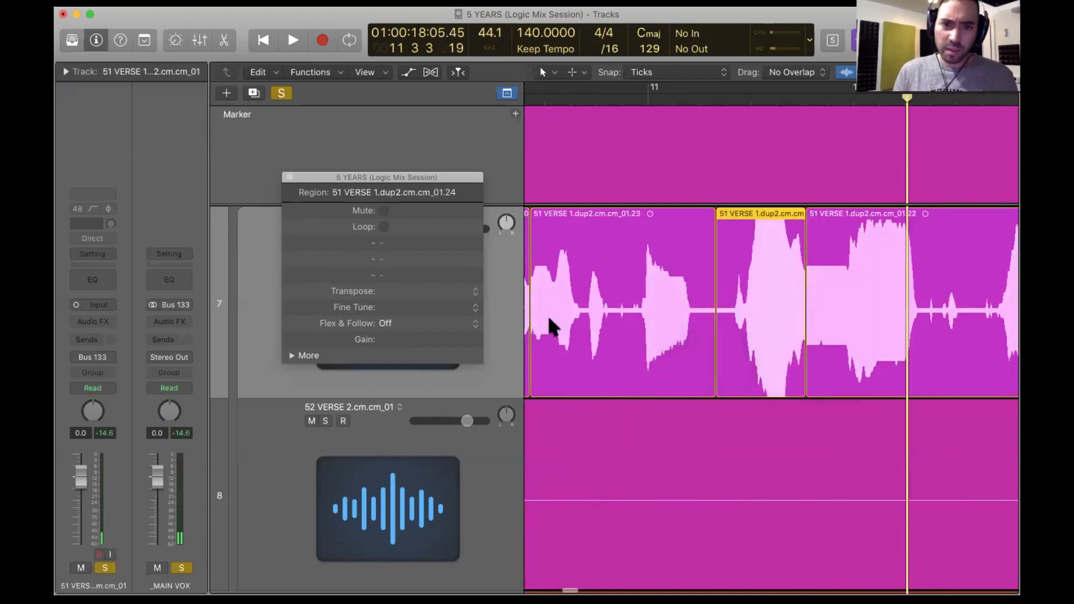
pyautogui.moveTo(397, 339); pyautogui.dragTo(409, 409)
pyautogui.press('space')
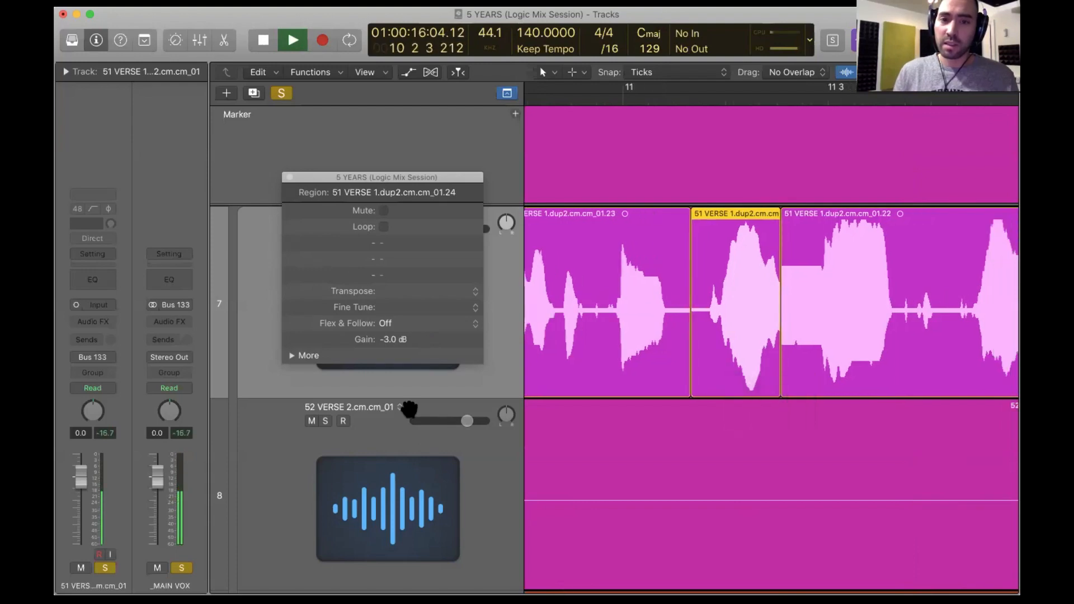
pyautogui.press('space')
# Split 51 VERSE 1 at 10 4 4 168, and cut and delete the silent part of 52 VERSE 2 up to just past bar 11.
pyautogui.click(615, 312)
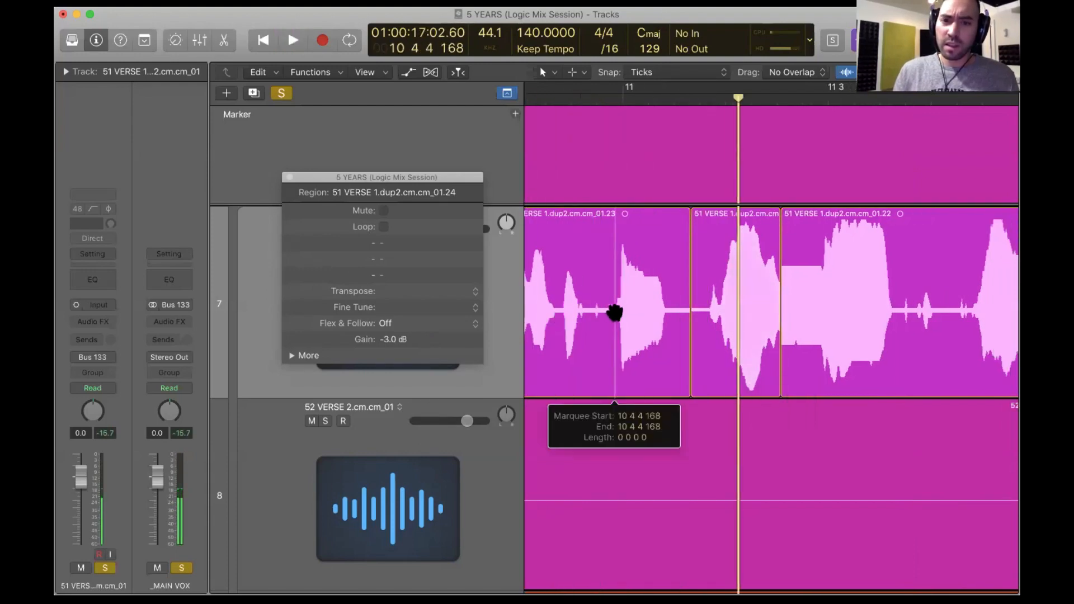
pyautogui.click(679, 456)
pyautogui.click(641, 458)
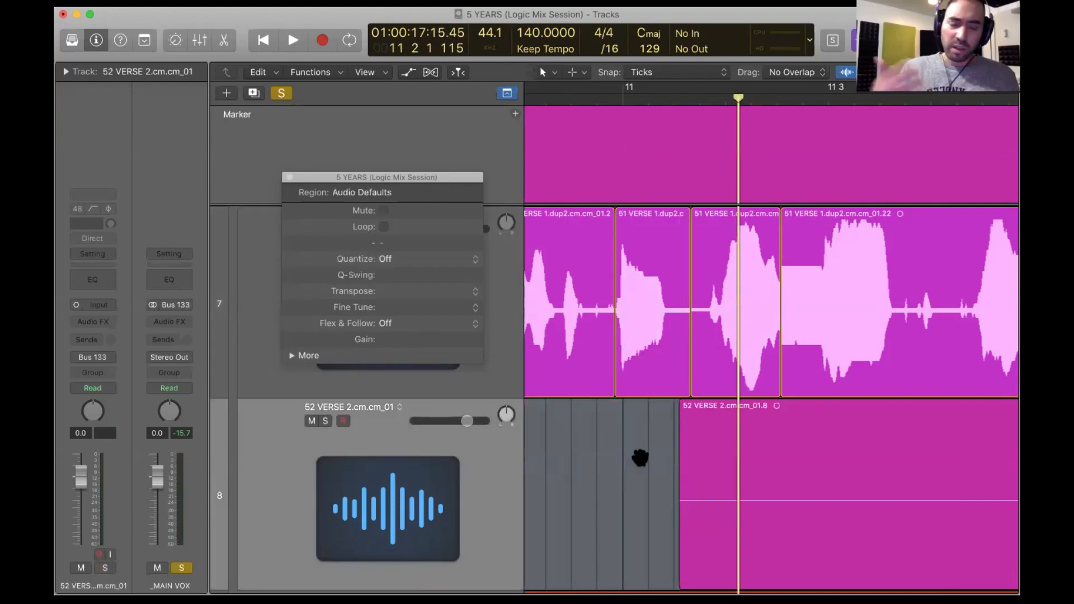
# Set the gain of the quiet word at bar 11 on 51 VERSE 1 to +1.5 dB, auditioning it along the way.
pyautogui.click(649, 362)
pyautogui.moveTo(410, 336); pyautogui.dragTo(409, 294)
pyautogui.press('space')
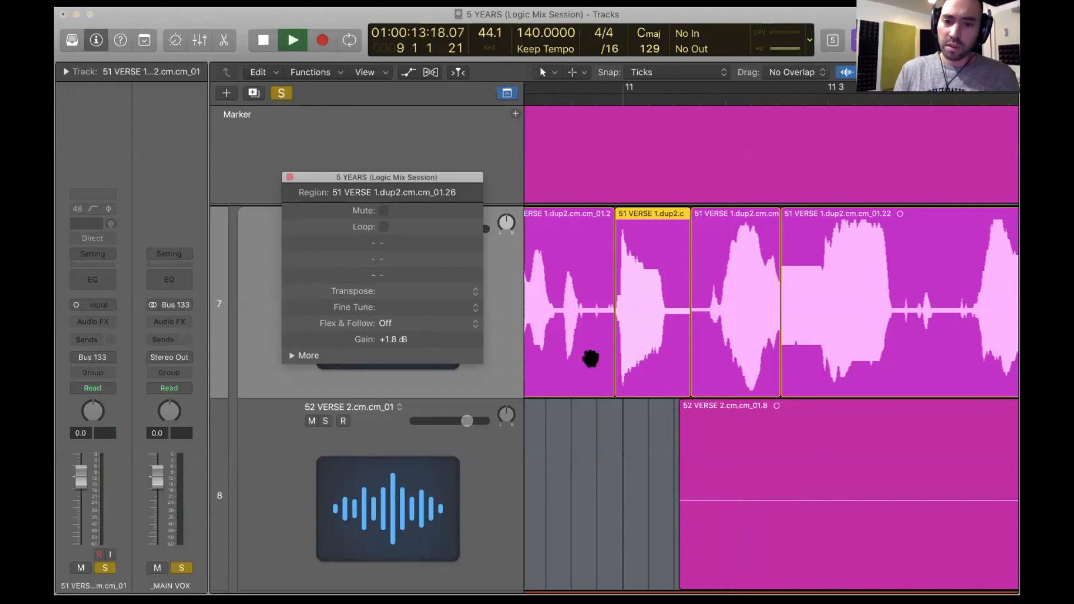
pyautogui.press('space')
pyautogui.click(624, 413)
pyautogui.click(643, 368)
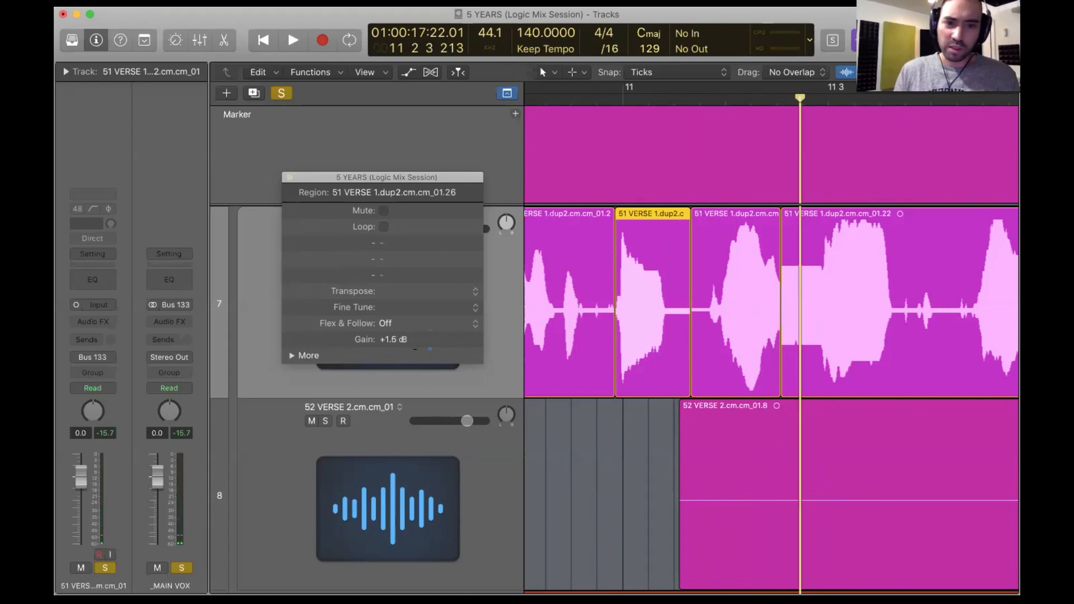
pyautogui.click(416, 349)
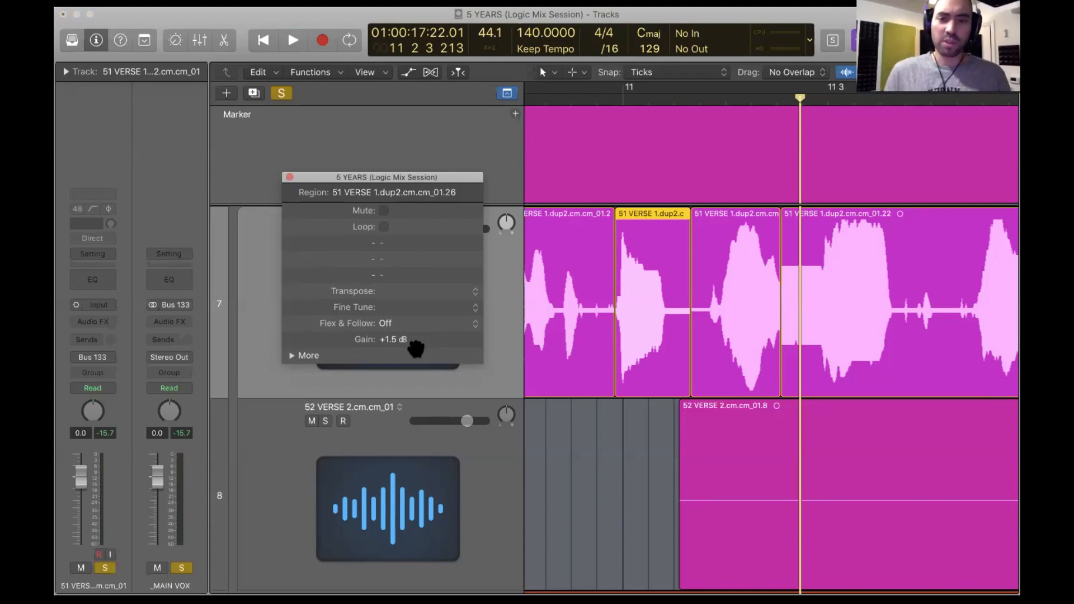
# Play back the adjusted words and the rest of the line from 11 3 past bar 12 to judge the levels.
pyautogui.press('space')
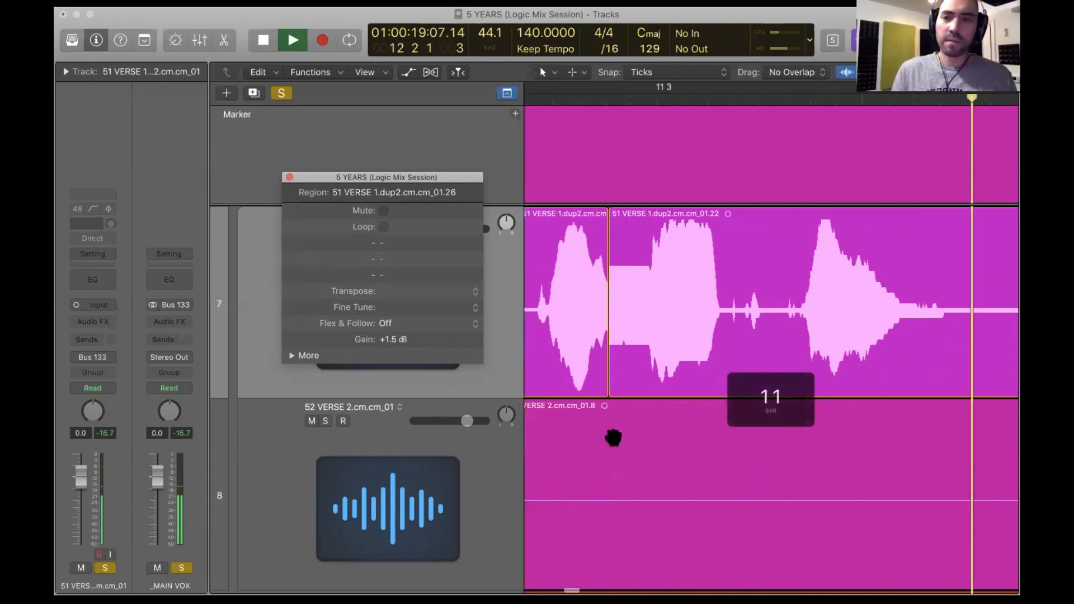
pyautogui.press('space')
pyautogui.click(629, 95)
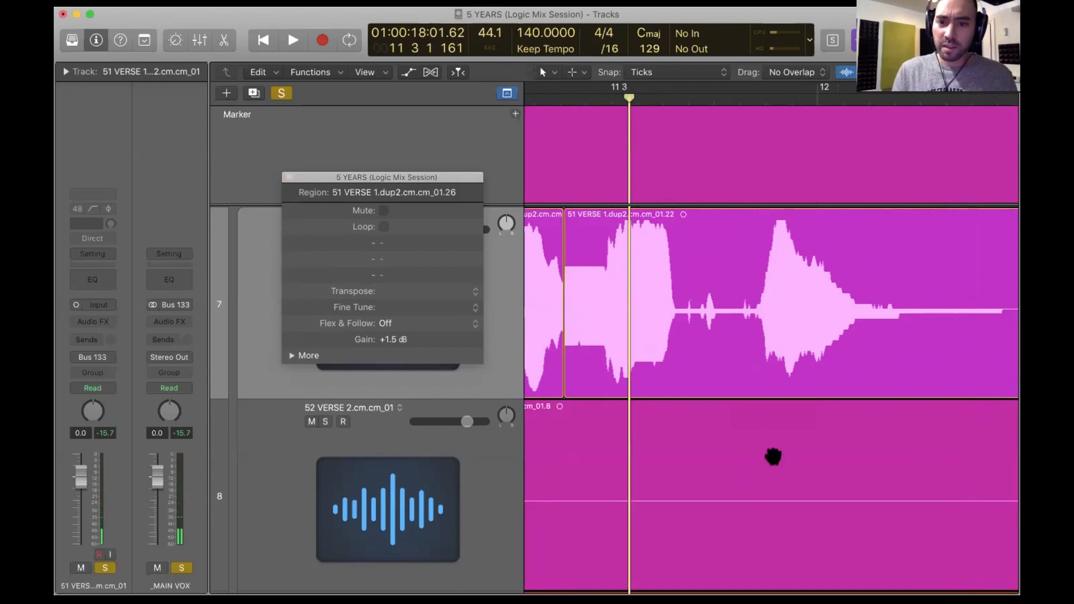
pyautogui.press('space')
pyautogui.press('space')
# Split 52 VERSE 2 shortly before bar 12 and delete the silent part before the cut.
pyautogui.click(781, 474)
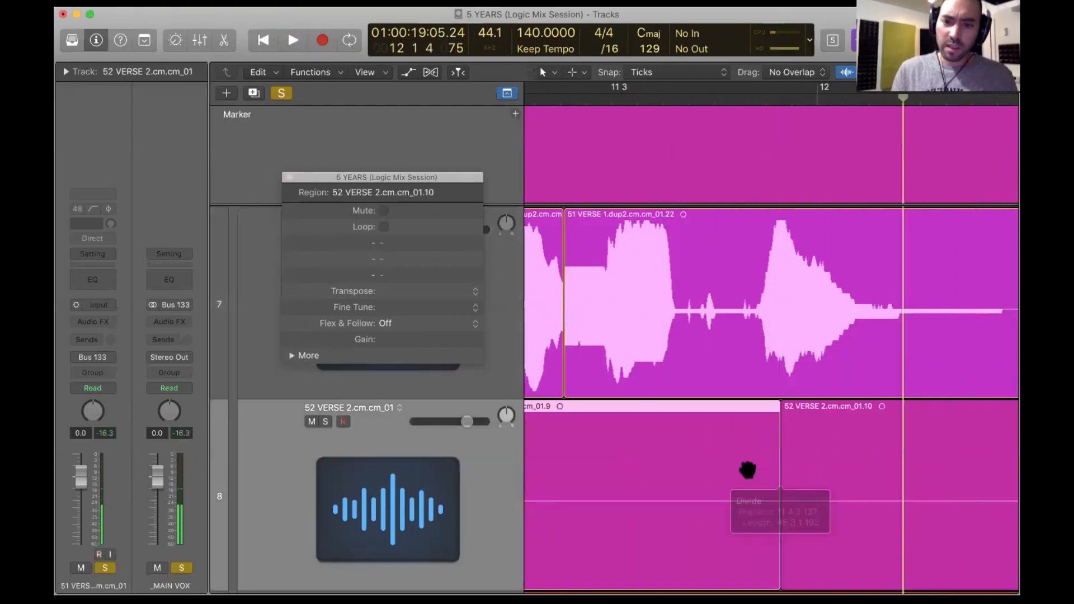
pyautogui.press('Delete')
# Split off the final word of the line around bar 12 on 51 VERSE 1 and set its gain to +2.1 dB.
pyautogui.click(739, 355)
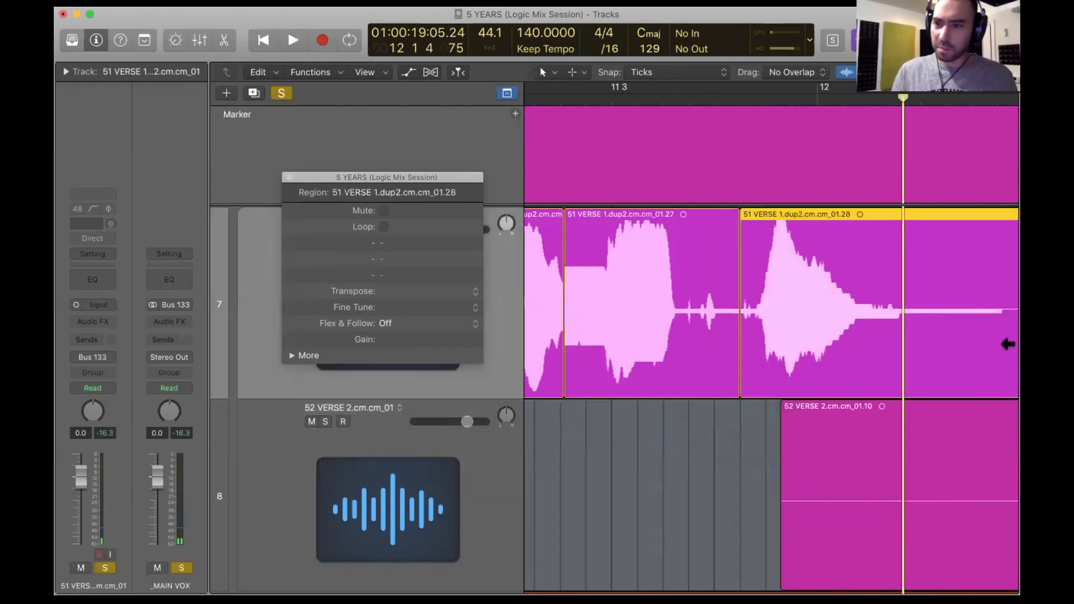
pyautogui.click(1007, 344)
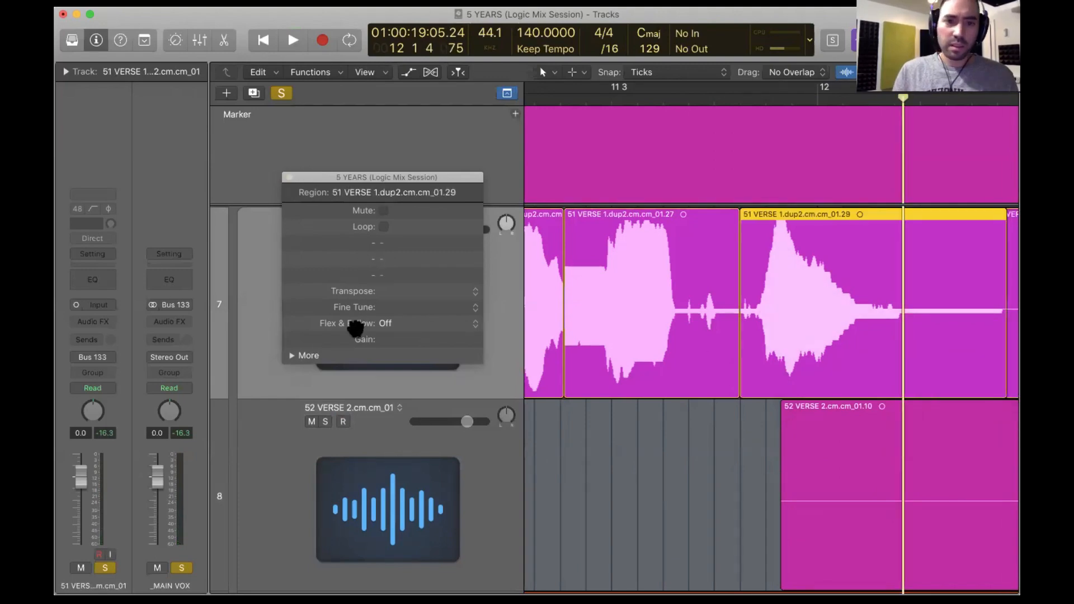
pyautogui.moveTo(398, 338); pyautogui.dragTo(410, 283)
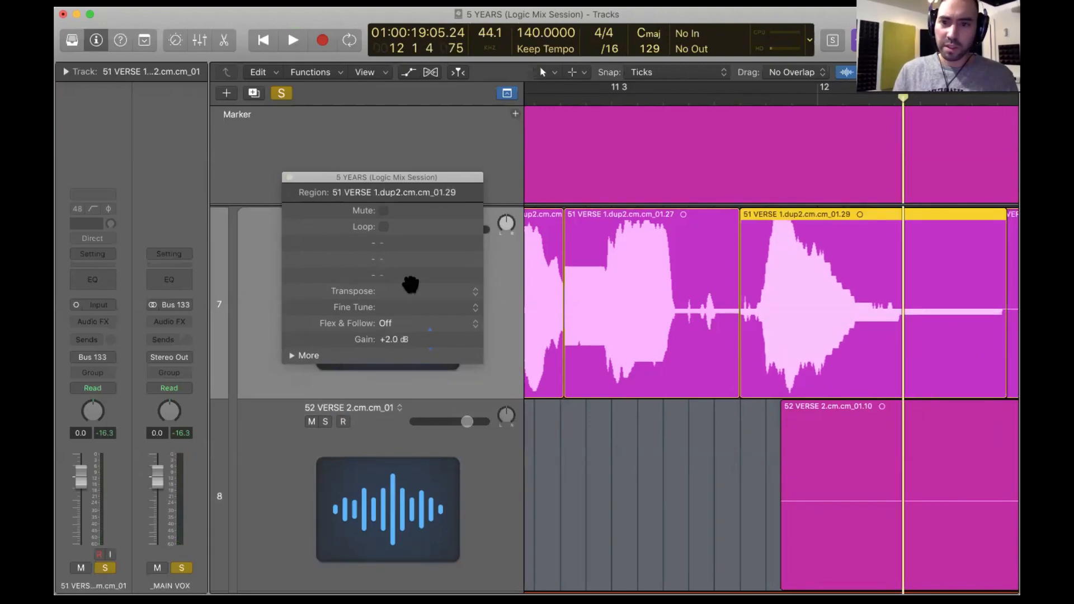
# Review the gain-adjusted verse pieces within the full song arrangement, alongside the other vocal tracks and stacks.
pyautogui.press('super+Left')
pyautogui.press('super+Left')
pyautogui.press('super+Left')
pyautogui.press('super+Left')
pyautogui.press('super+Left')
pyautogui.press('super+Left')
pyautogui.hscroll(3, 741, 365)
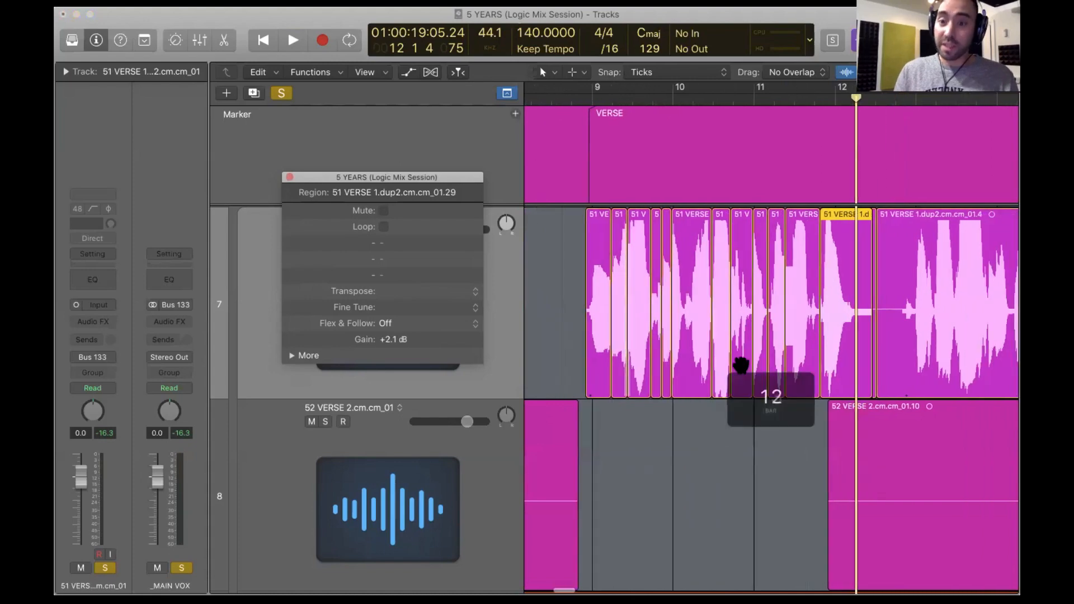
pyautogui.press('super+Left')
pyautogui.press('super+Left')
pyautogui.press('super+Left')
pyautogui.press('super+Left')
pyautogui.press('super+Left')
pyautogui.press('super+Left')
pyautogui.press('super+Left')
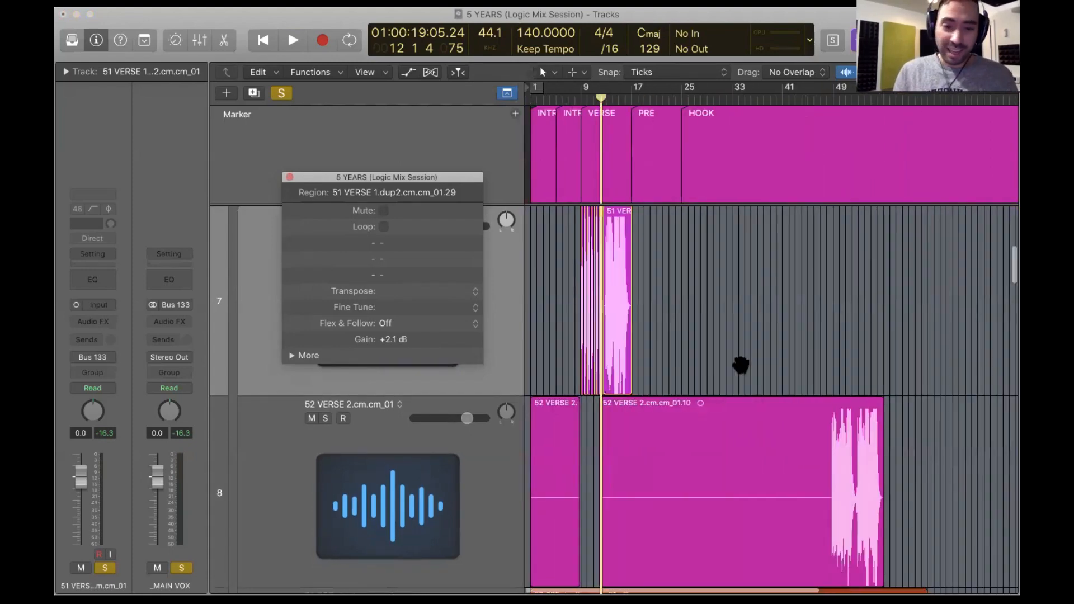
pyautogui.press('super+Up')
pyautogui.press('super+Up')
pyautogui.press('super+Up')
pyautogui.press('super+Up')
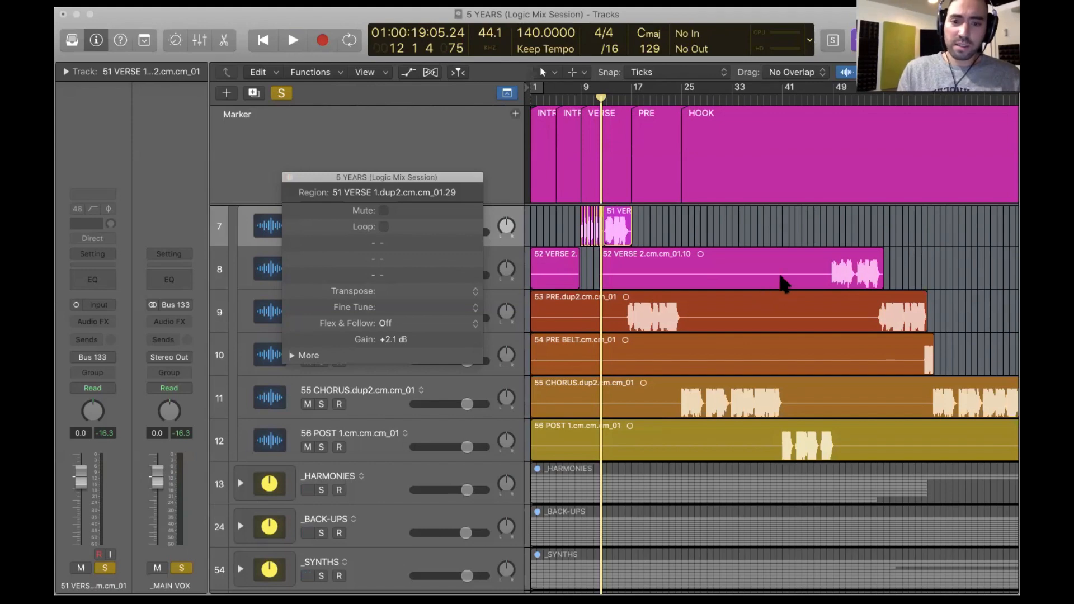
# Switch to Keynote to review the Carving Out a Vocal slide of the vocal mixing approach, and return to Logic.
pyautogui.hotkey('ctrl', 'Left')
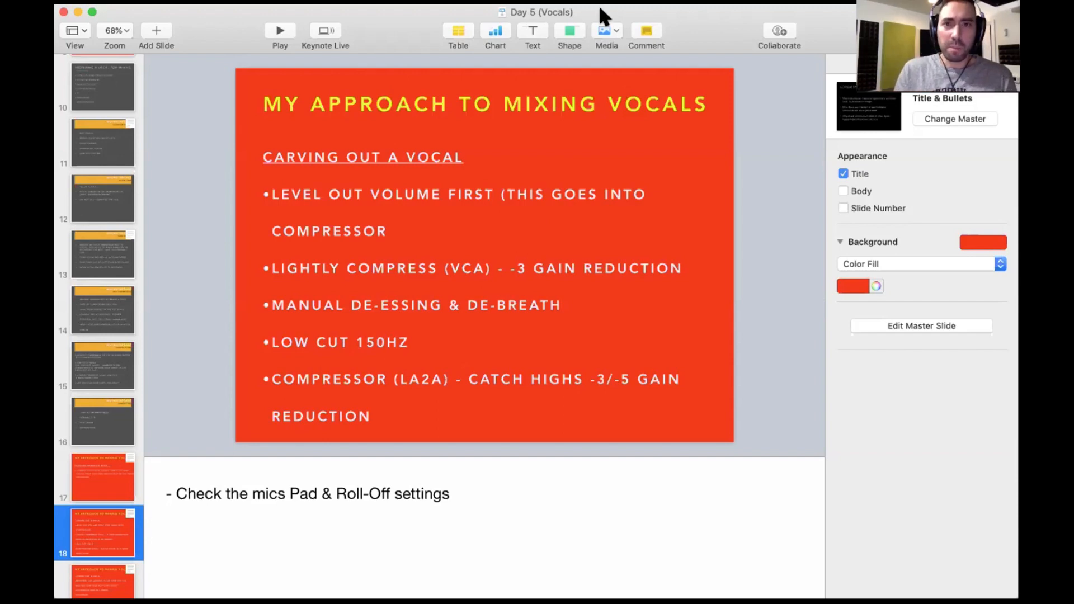
pyautogui.click(561, 10)
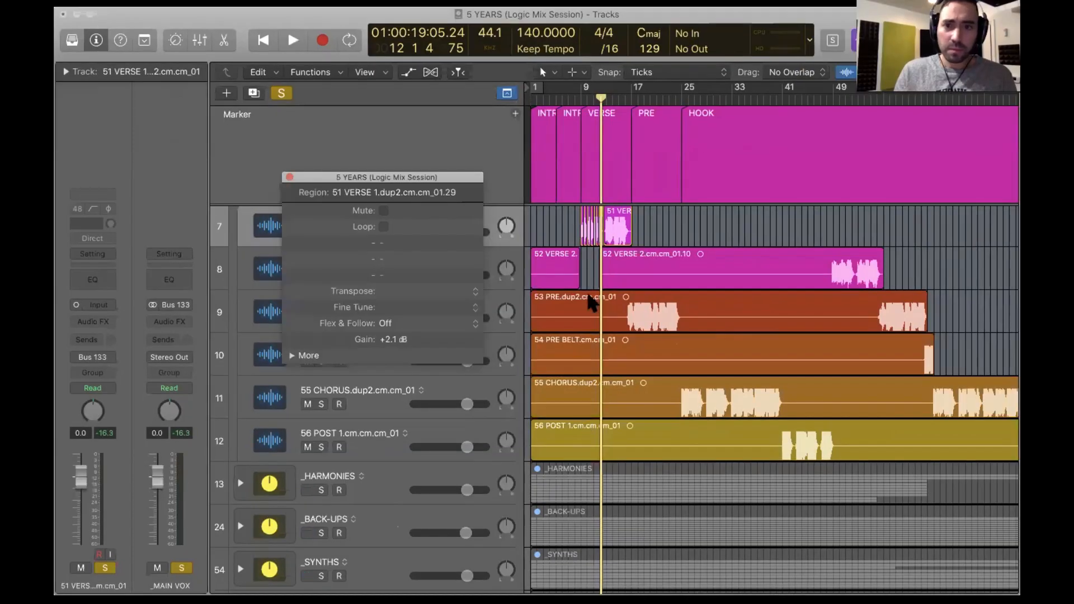
# Select all the split regions on the 51 VERSE 1 track and close the floating region inspector.
pyautogui.moveTo(306, 177); pyautogui.dragTo(351, 411)
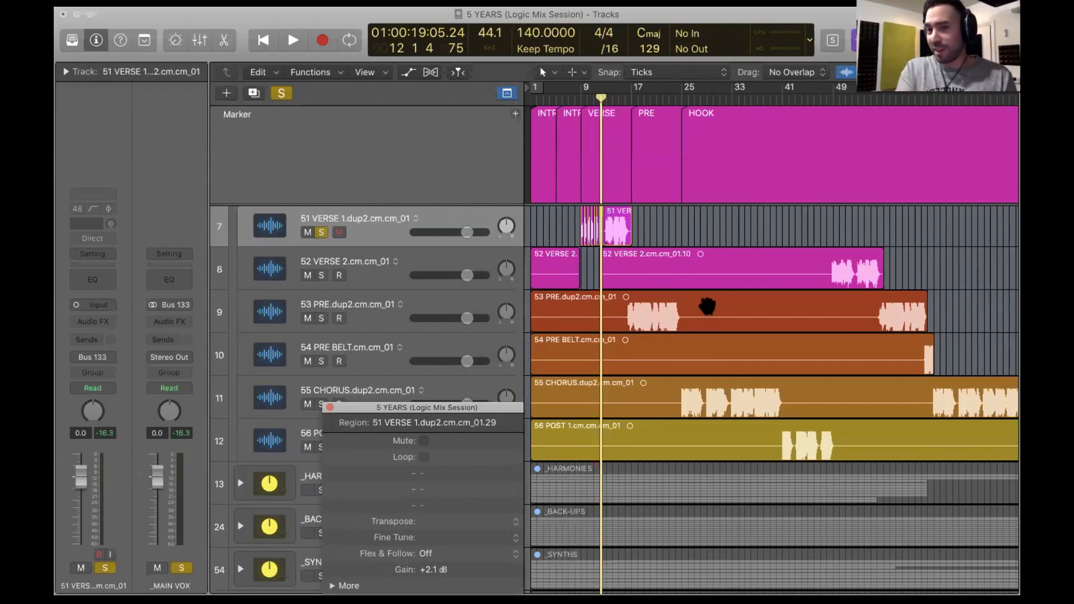
pyautogui.press('super+Right')
pyautogui.press('super+Right')
pyautogui.press('super+Right')
pyautogui.press('super+Right')
pyautogui.press('super+Right')
pyautogui.press('super+Right')
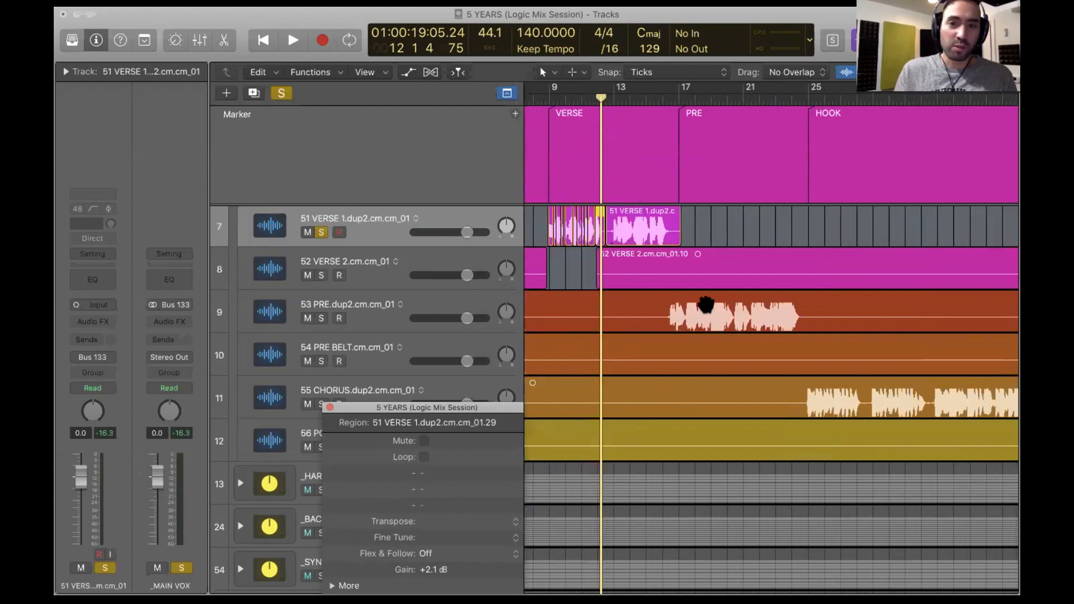
pyautogui.hscroll(-3, 678, 300)
pyautogui.click(453, 220)
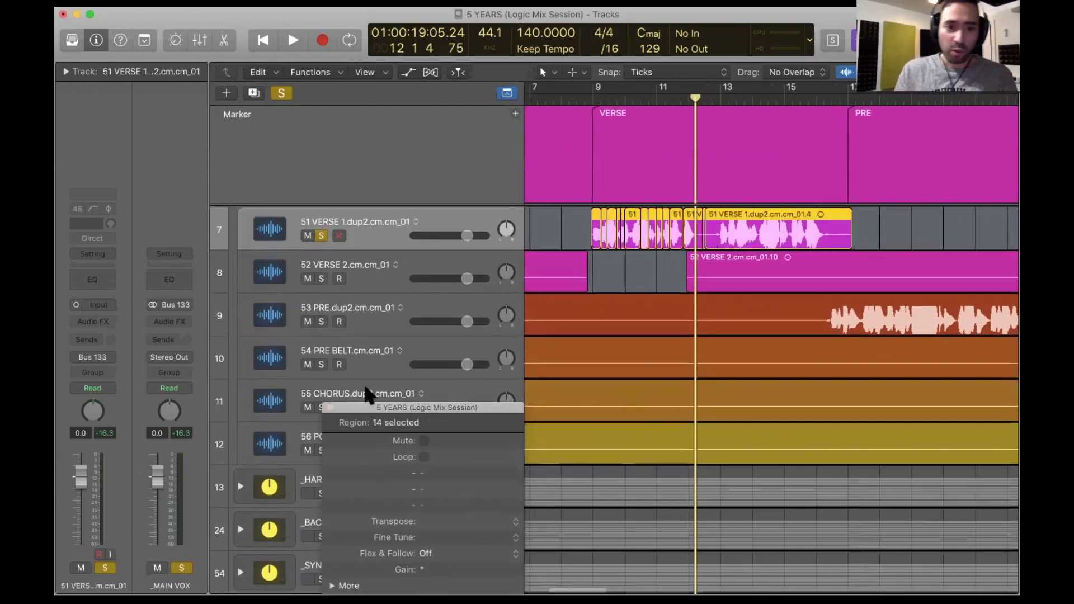
pyautogui.click(328, 407)
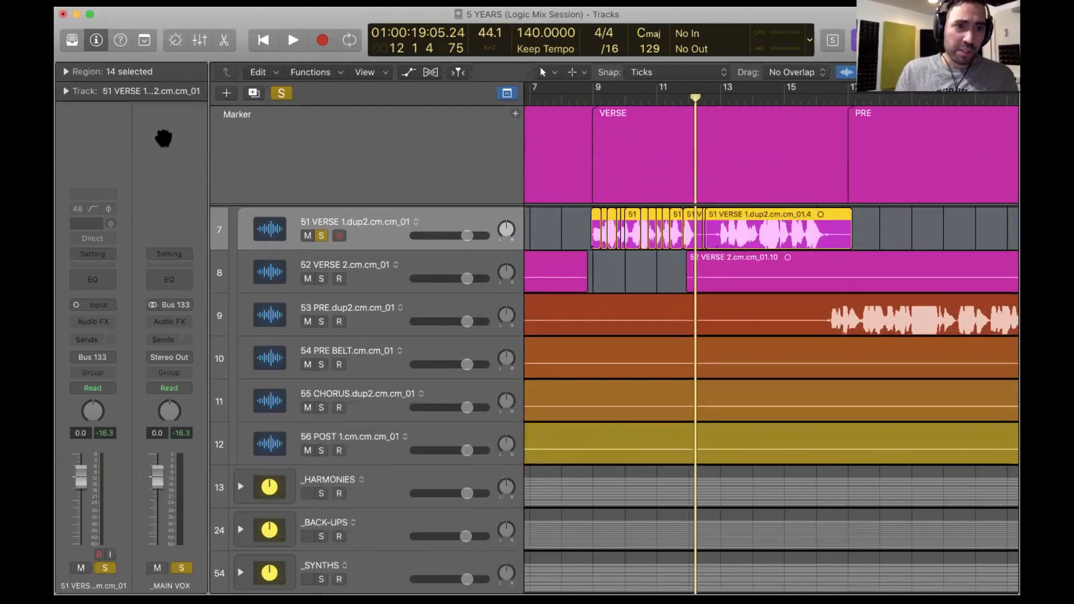
# Examine the selected regions' parameters, including Gain, and the command that shows a floating region inspector.
pyautogui.click(66, 72)
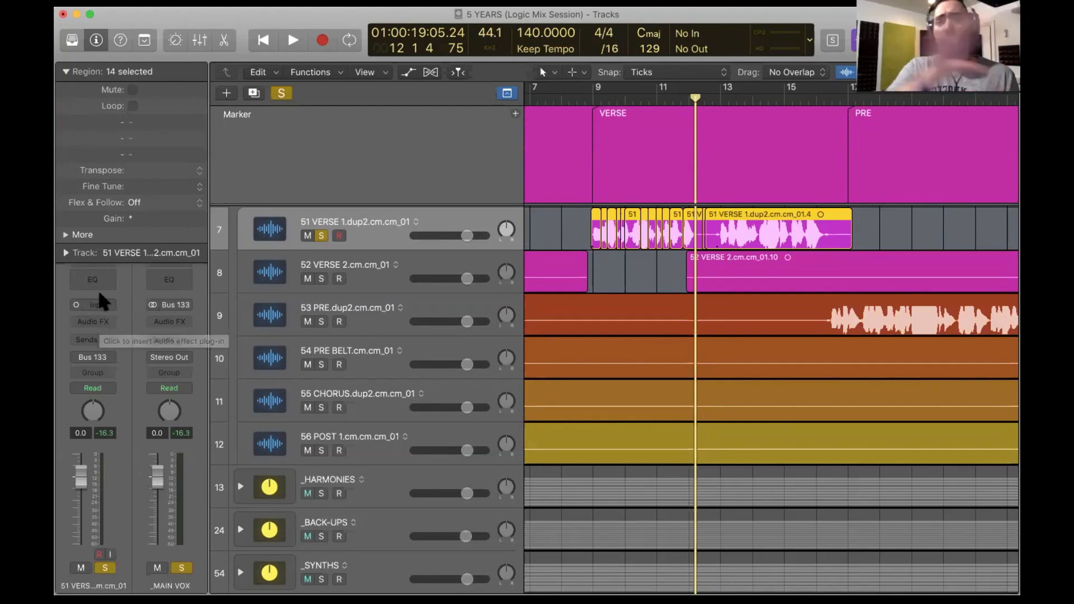
pyautogui.click(80, 74)
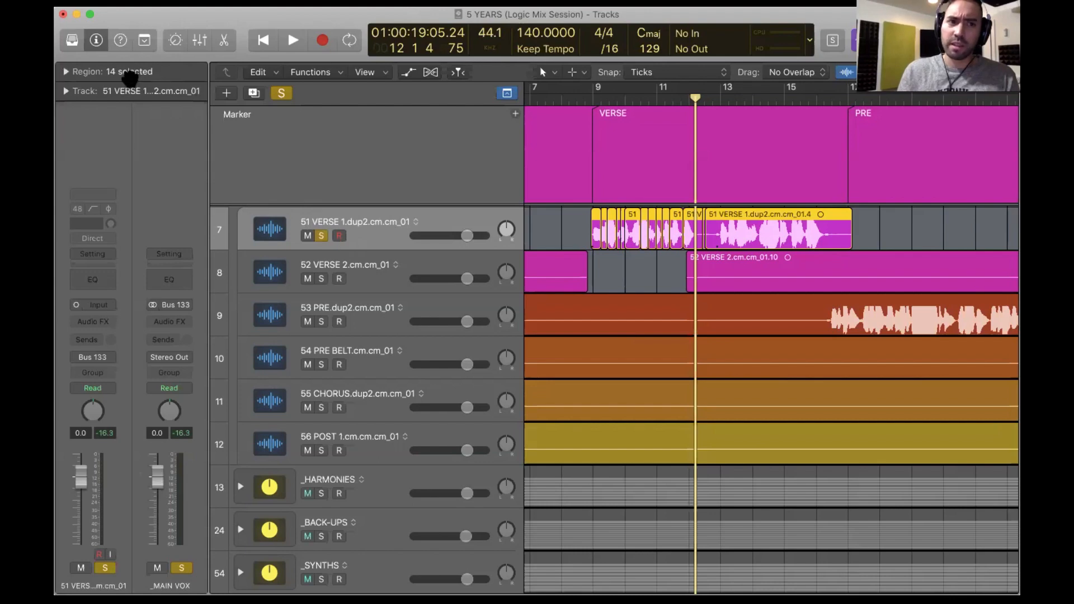
pyautogui.moveTo(89, 74); pyautogui.dragTo(197, 125)
pyautogui.click(170, 136)
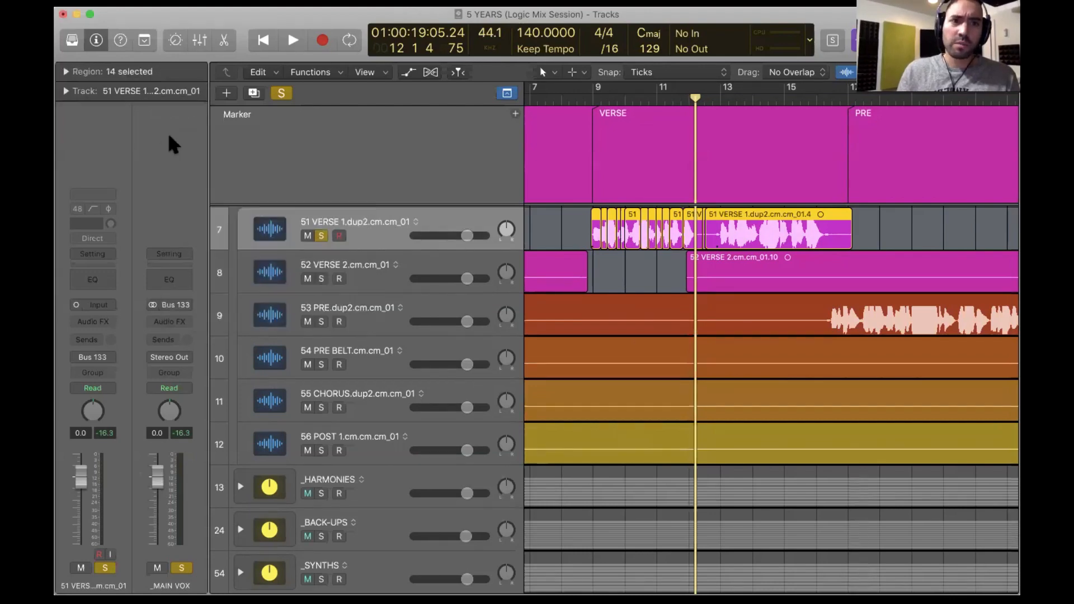
pyautogui.click(415, 2)
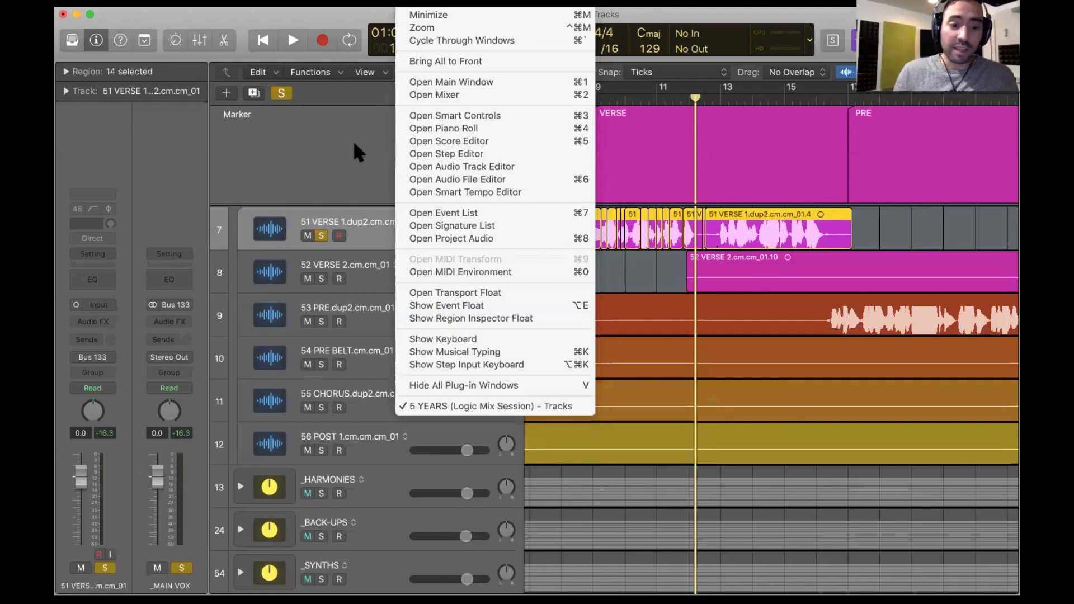
pyautogui.click(333, 146)
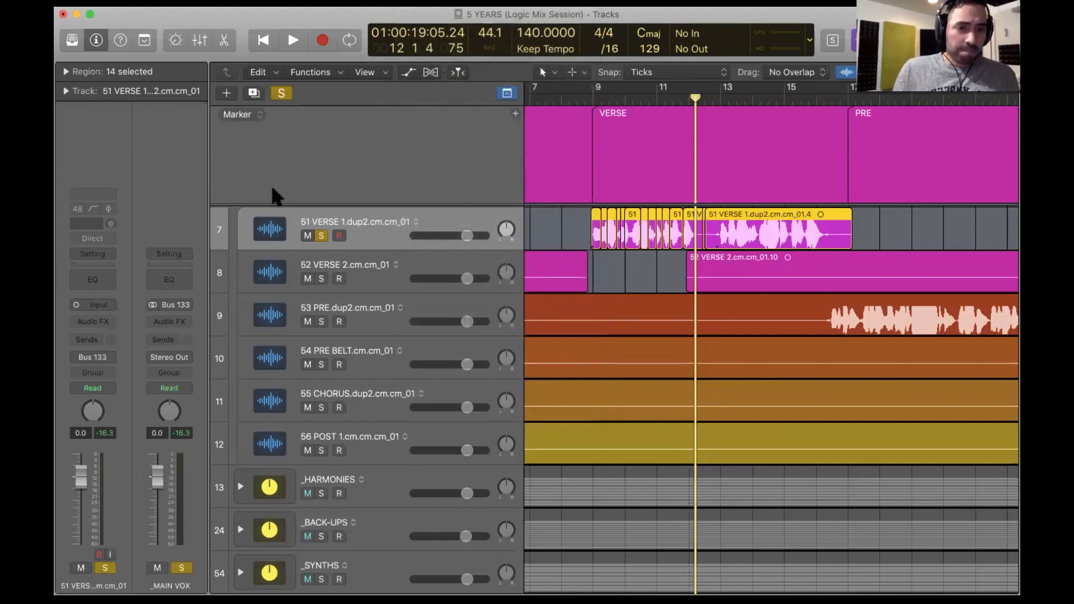
# Insert a mono Compressor on the 51 VERSE 1 track and switch it to the Vintage Opto model.
pyautogui.click(96, 320)
pyautogui.scroll(-2, 161, 426)
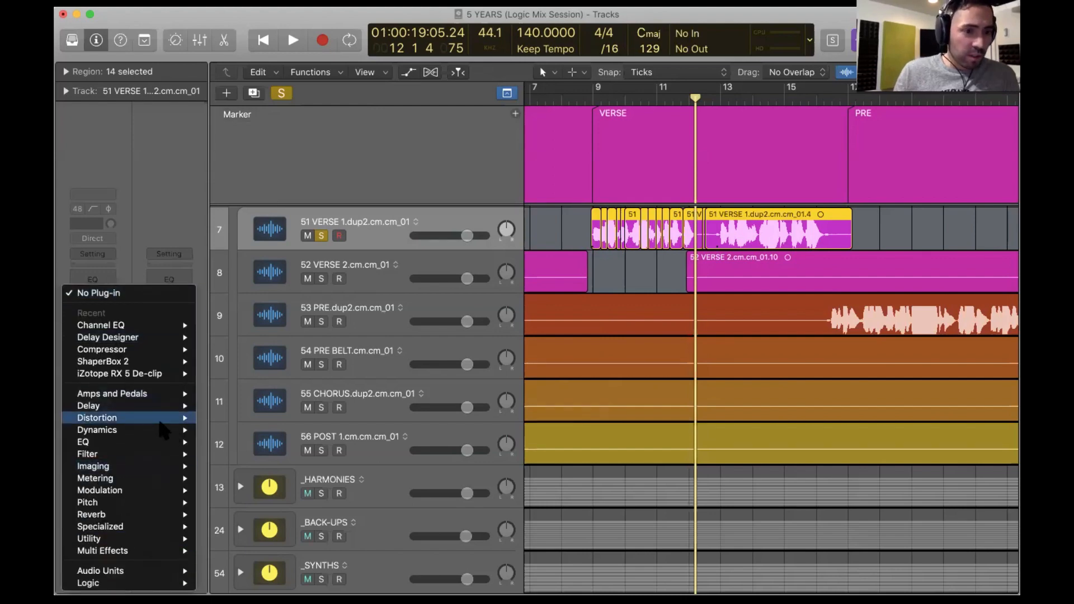
pyautogui.moveTo(161, 430)
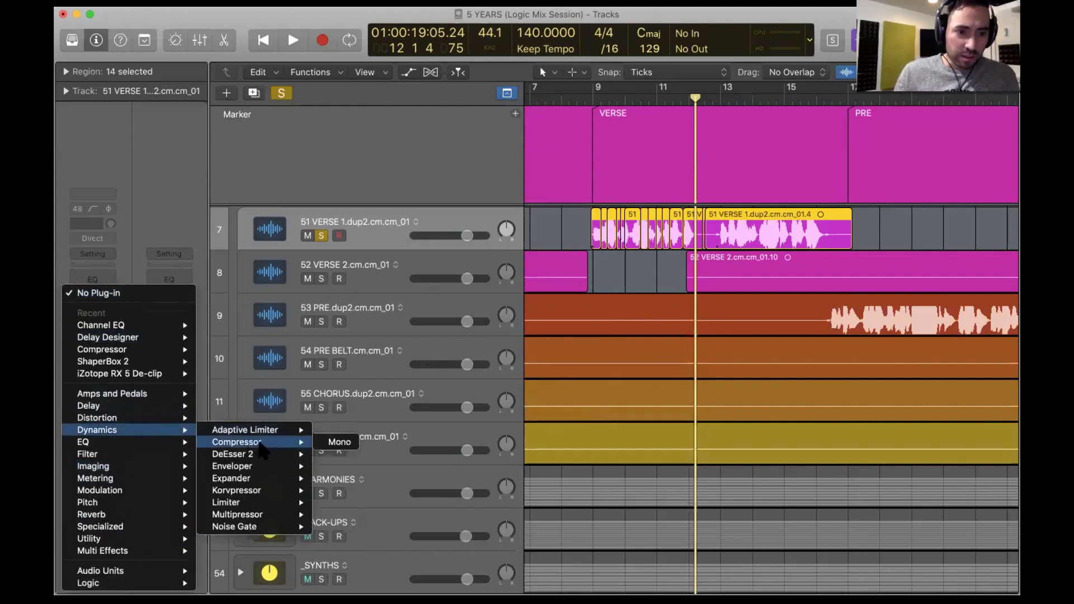
pyautogui.click(259, 445)
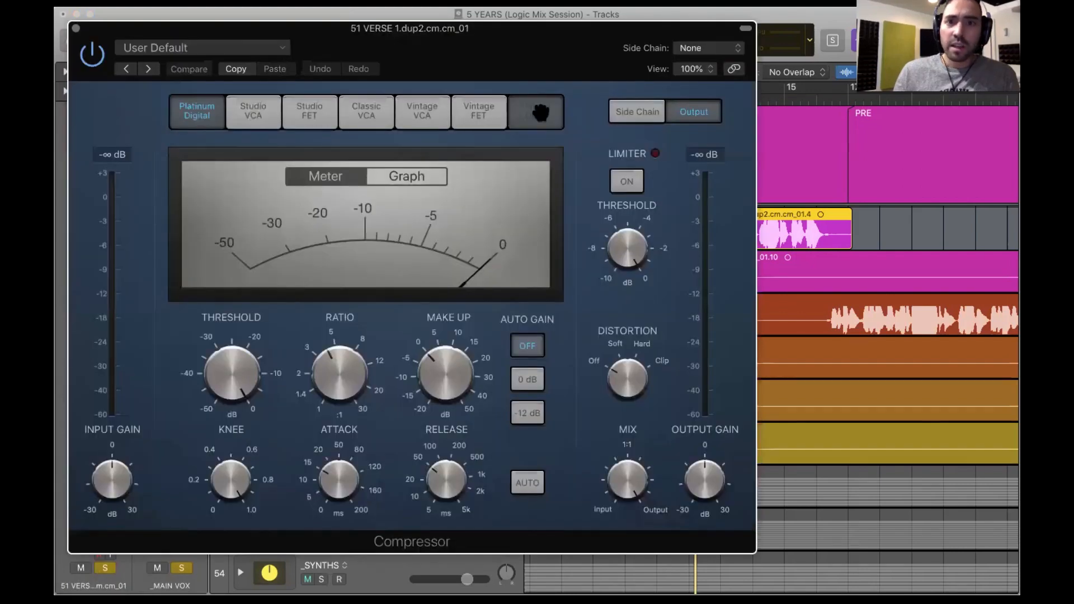
pyautogui.click(540, 112)
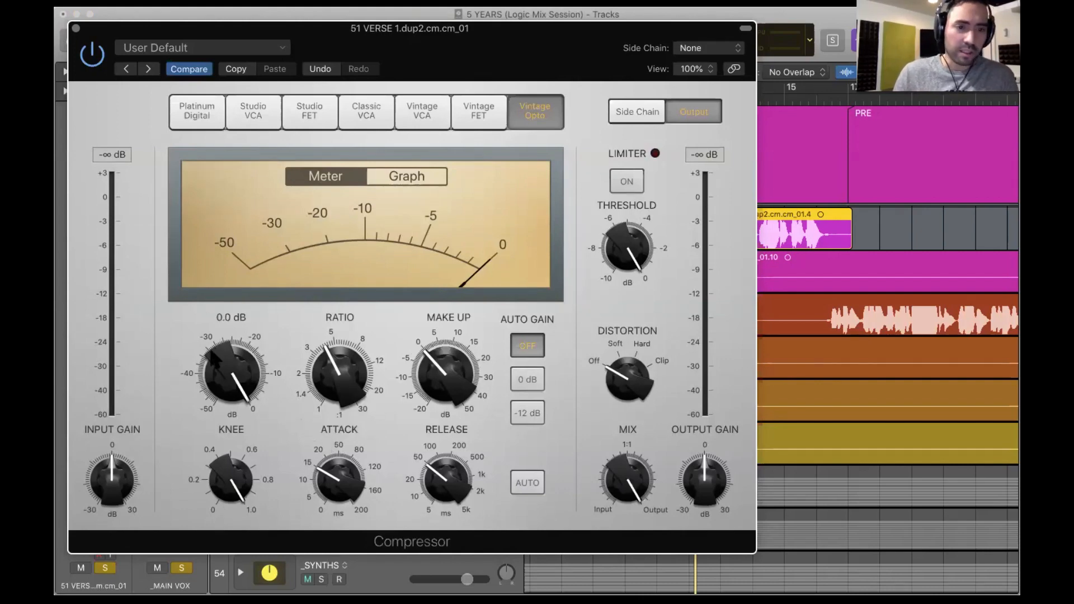
# While playing the verse, lower the Compressor's threshold to slightly below -30 dB, set its make-up gain to 2.0 dB, and close the plug-in window.
pyautogui.moveTo(215, 355); pyautogui.dragTo(226, 404)
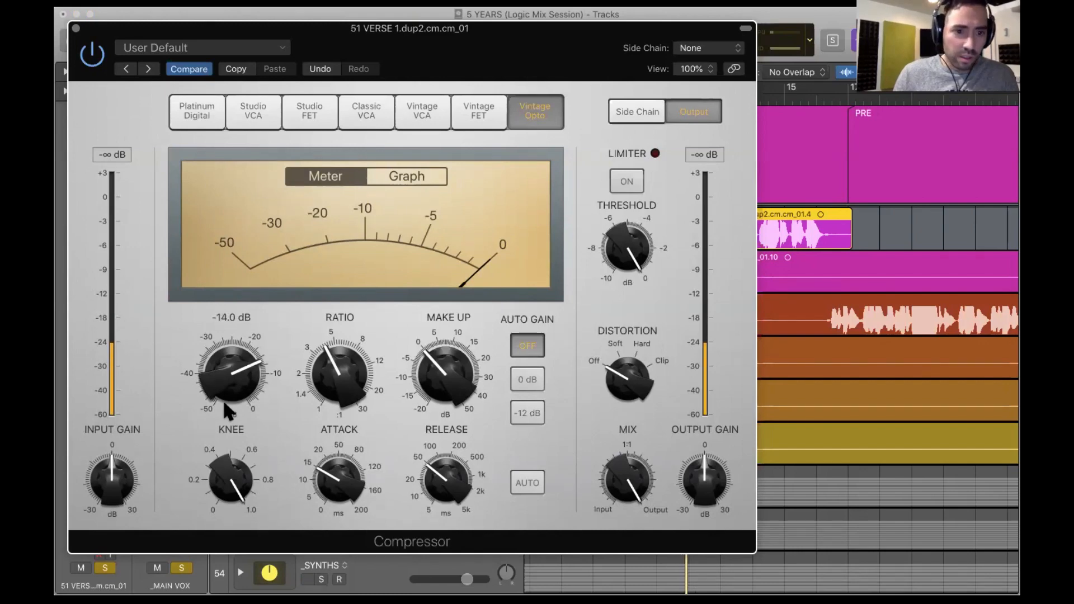
pyautogui.moveTo(224, 401); pyautogui.dragTo(240, 440)
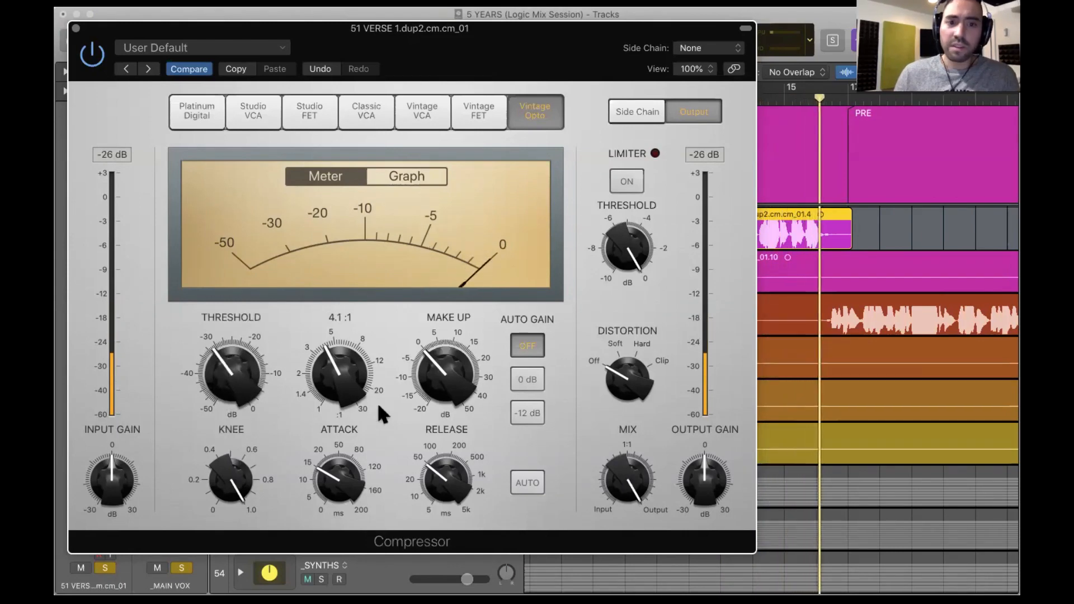
pyautogui.moveTo(456, 369); pyautogui.dragTo(450, 375)
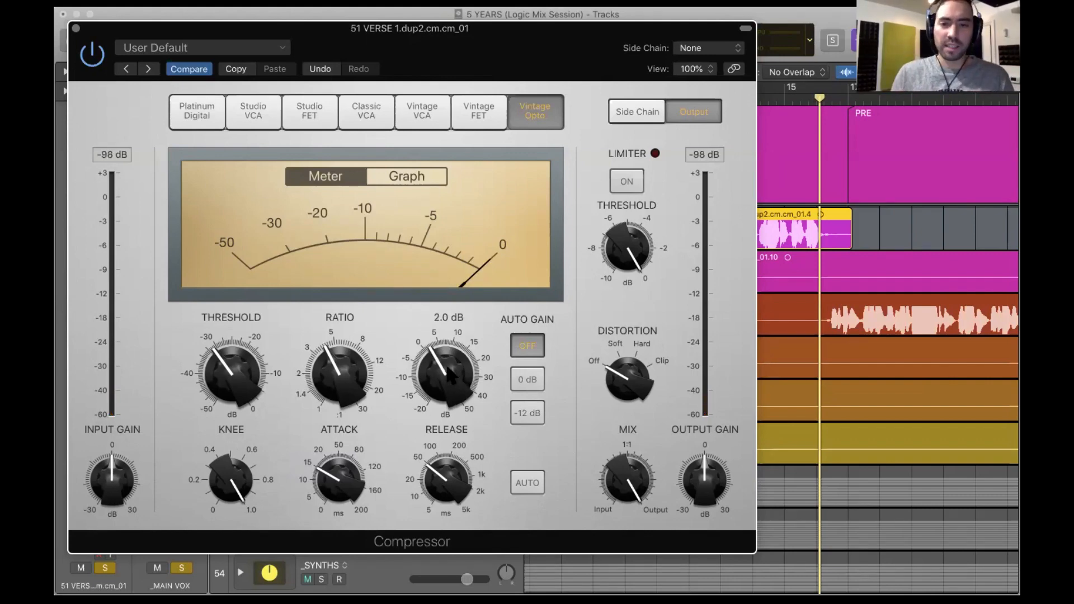
pyautogui.press('space')
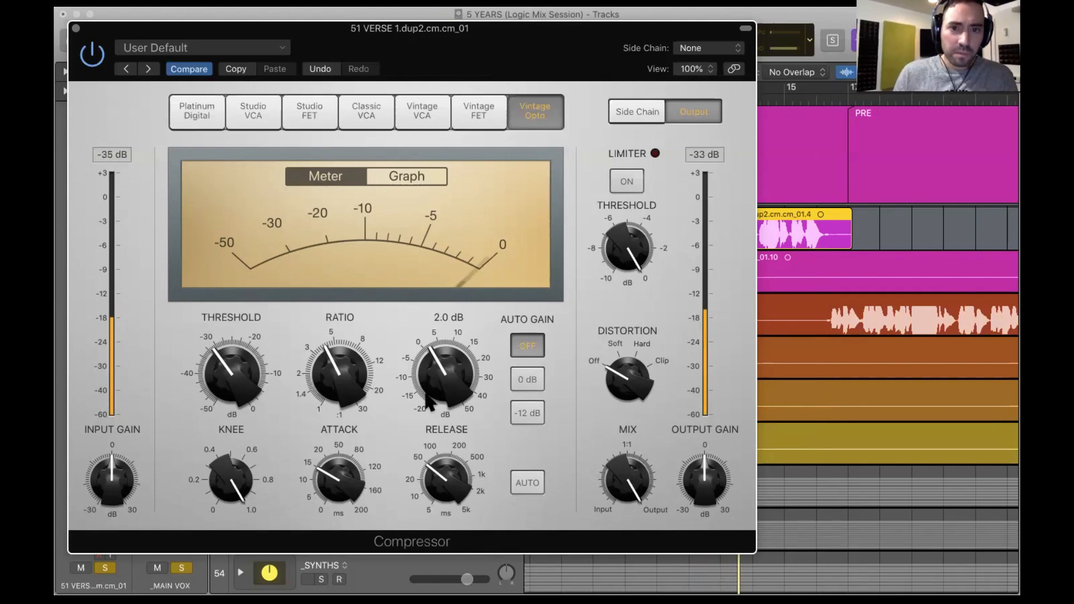
pyautogui.moveTo(231, 374); pyautogui.dragTo(243, 394)
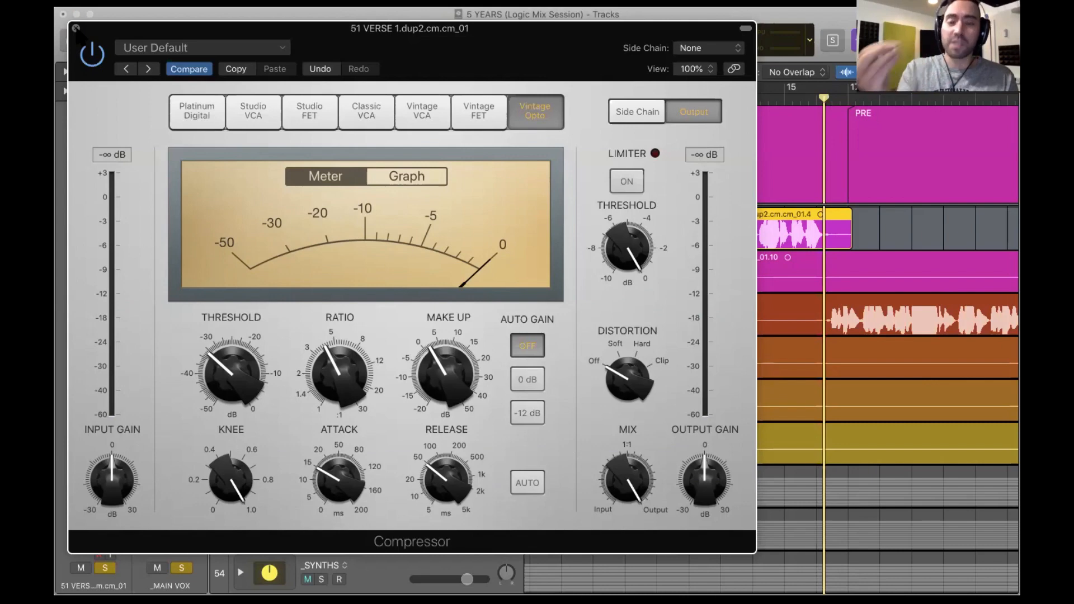
pyautogui.press('space')
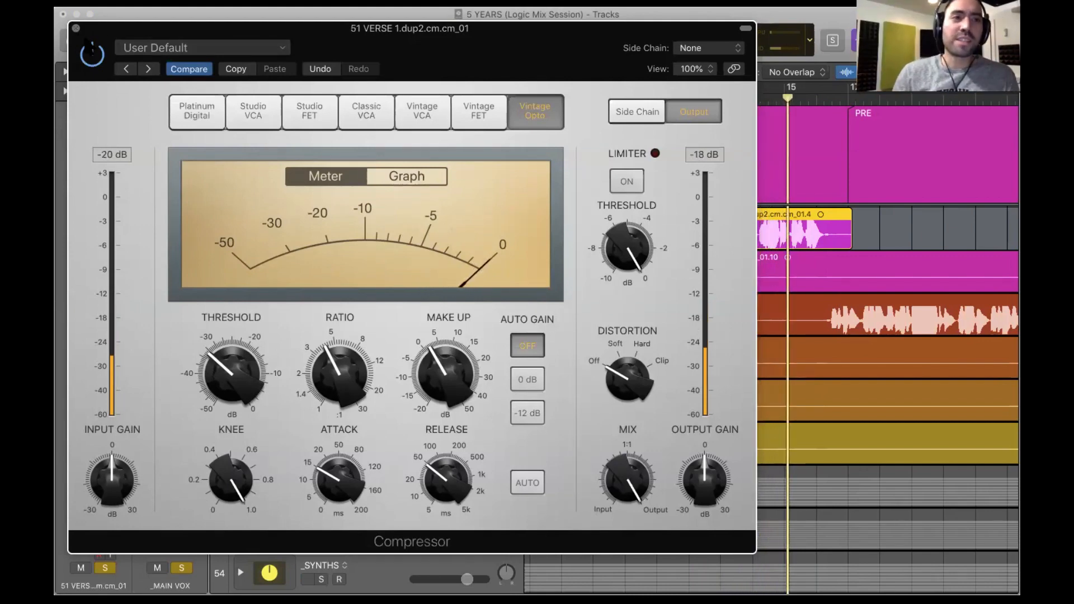
pyautogui.click(75, 27)
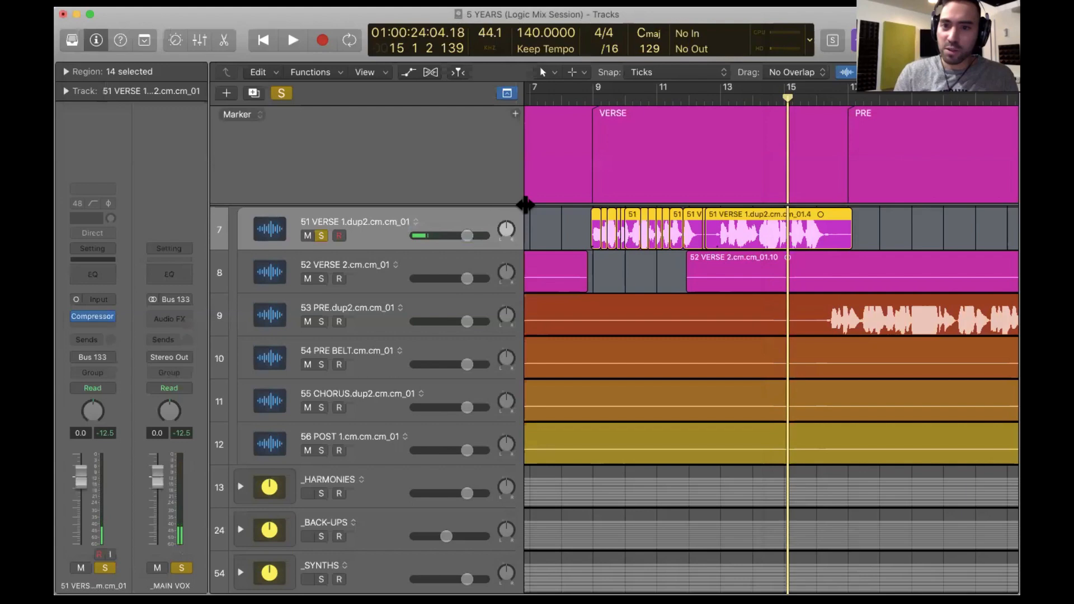
# Play the compressed verse vocal from 8 4 2 through bar 12, following the gain-adjusted pieces on the 51 VERSE 1 track.
pyautogui.click(578, 102)
pyautogui.press('super+Right')
pyautogui.press('super+Right')
pyautogui.press('super+Right')
pyautogui.press('super+Right')
pyautogui.press('super+Right')
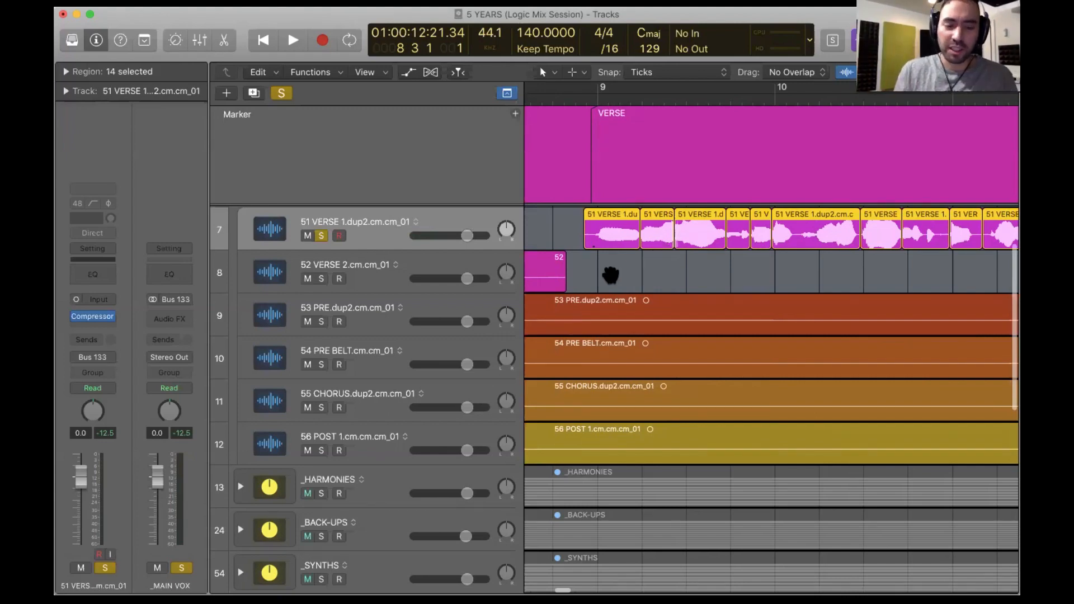
pyautogui.press('super+Down')
pyautogui.press('super+Down')
pyautogui.click(564, 266)
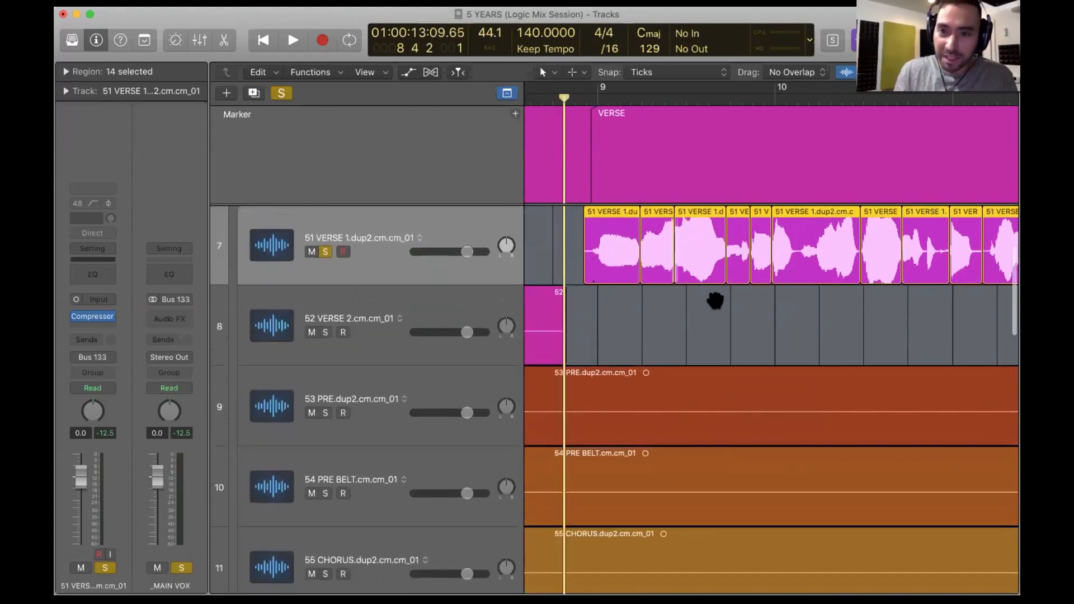
pyautogui.press('space')
pyautogui.hscroll(3, 713, 318)
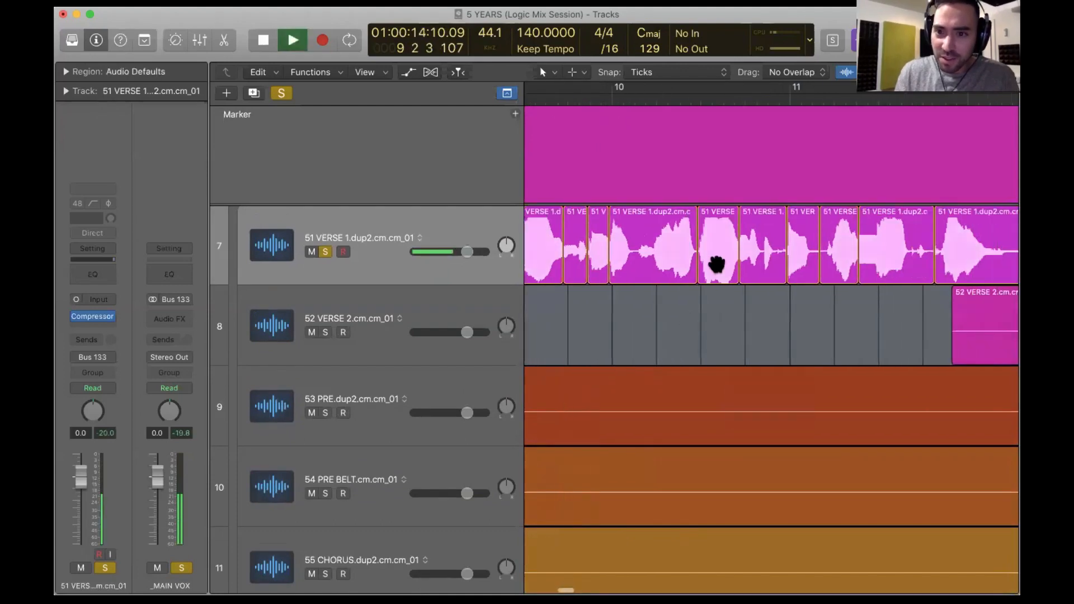
pyautogui.click(715, 266)
pyautogui.hscroll(2, 716, 264)
pyautogui.click(774, 298)
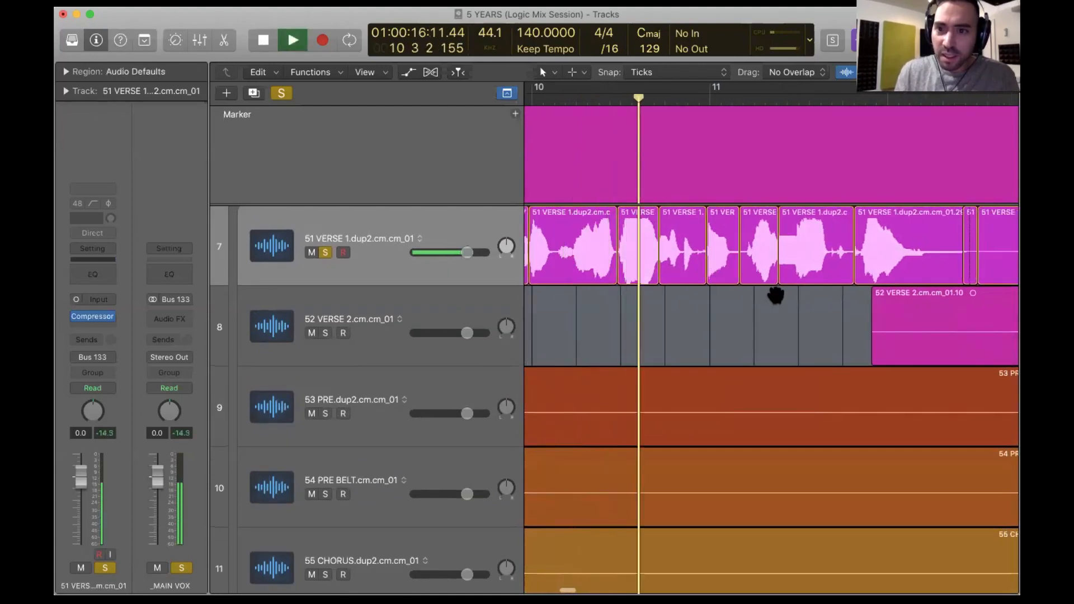
pyautogui.hscroll(2, 799, 300)
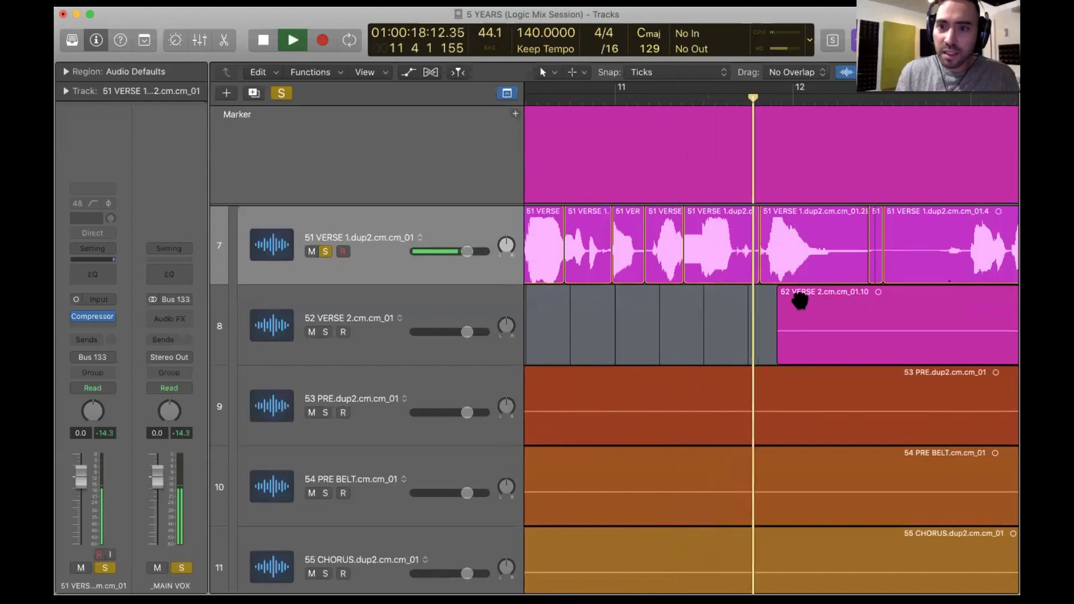
pyautogui.scroll(-5, 801, 300)
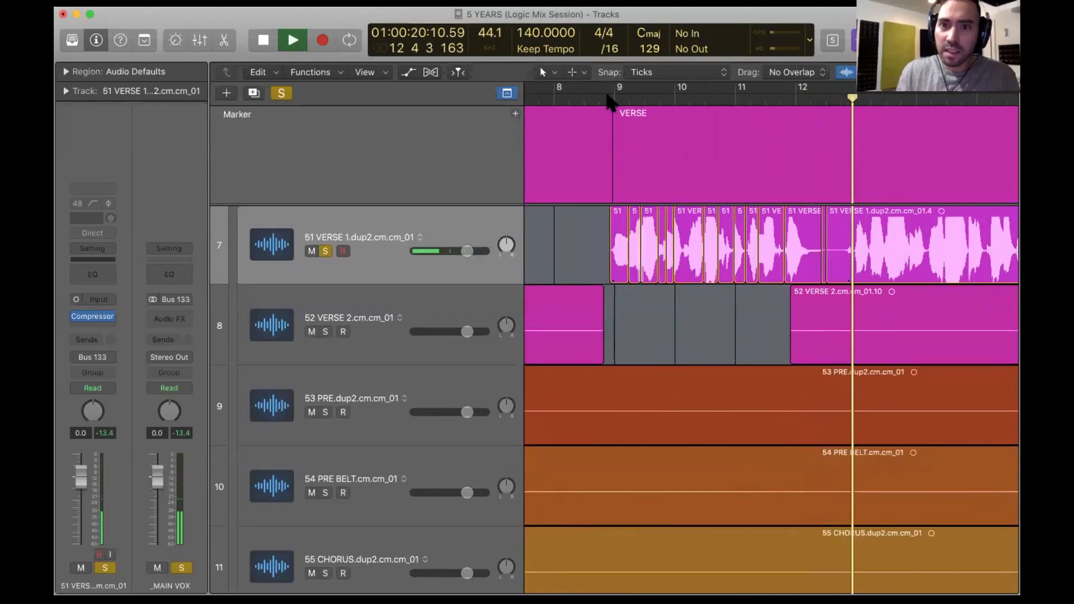
# Replay the verse from the start of the VERSE marker with the Compressor open to check its gain-reduction meter.
pyautogui.click(612, 99)
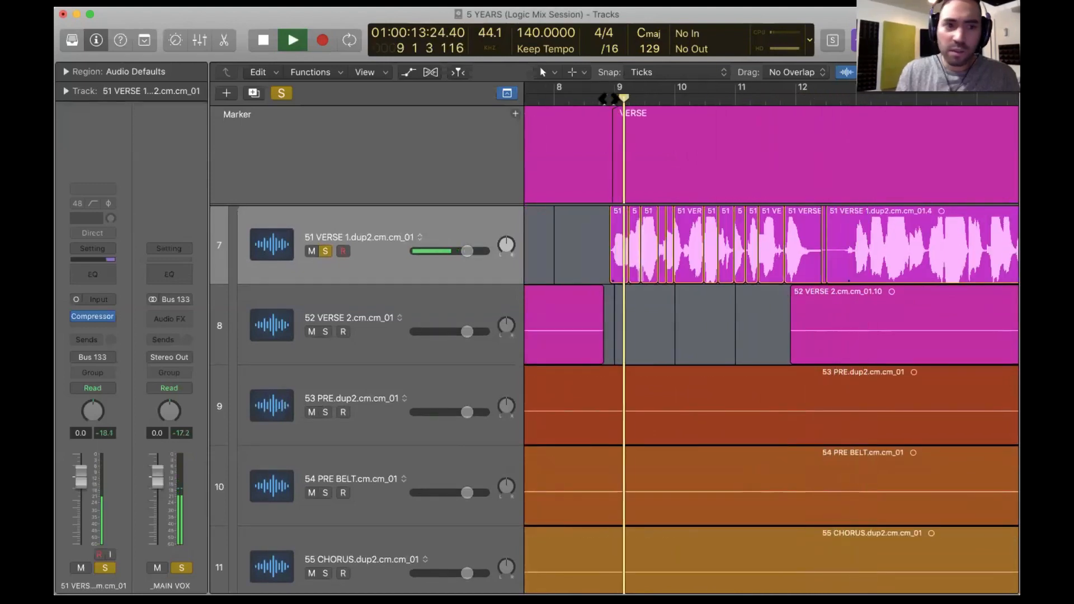
pyautogui.click(90, 314)
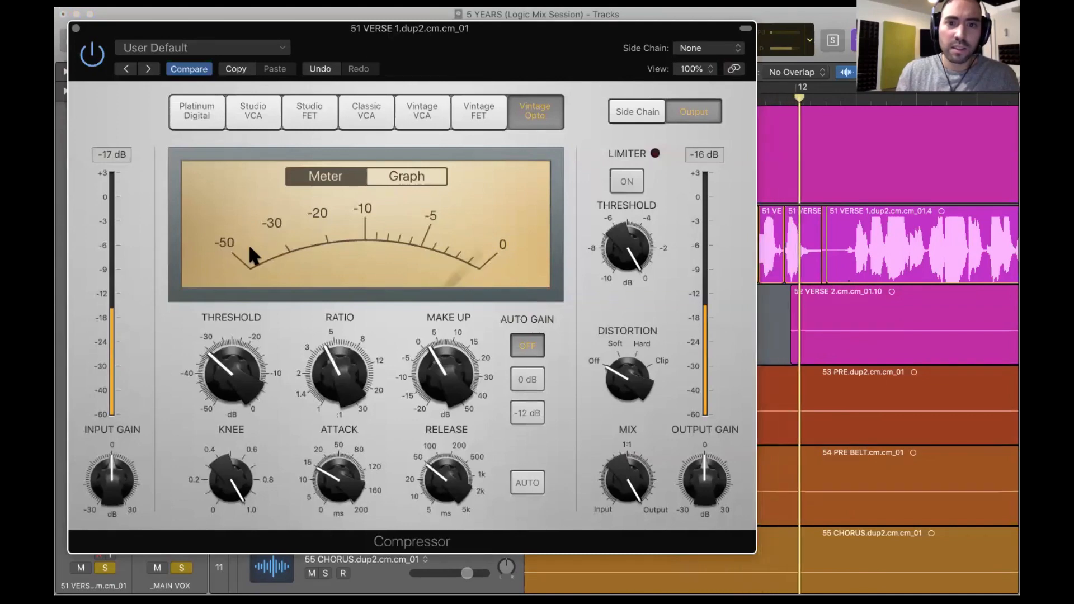
pyautogui.moveTo(625, 239)
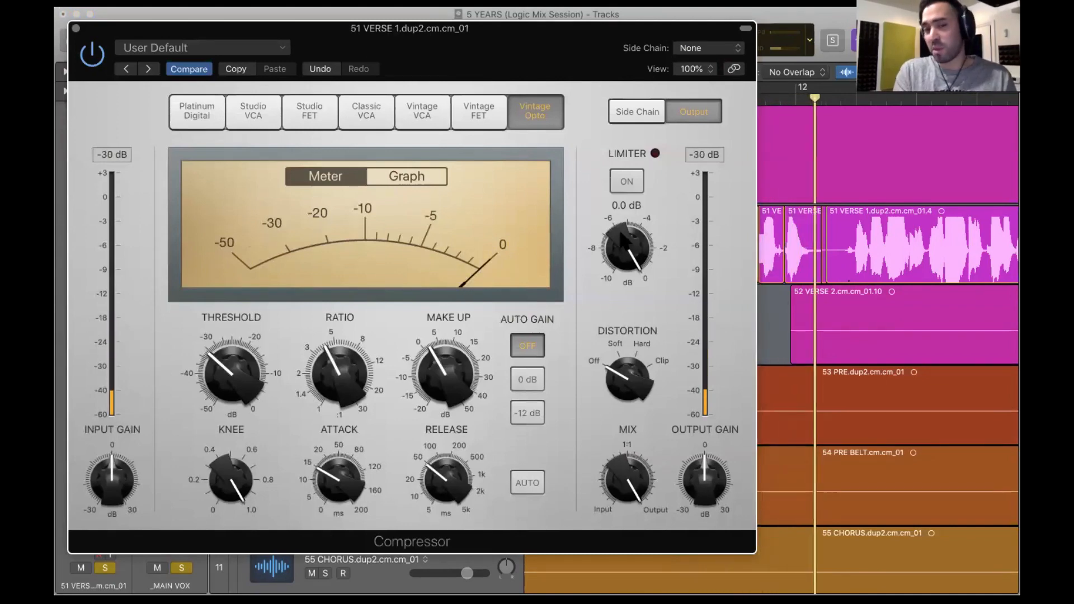
# Play the unlevelled last region of the 51 VERSE 1 track from bar 12 to 14, keeping the Compressor's meter in view.
pyautogui.click(915, 241)
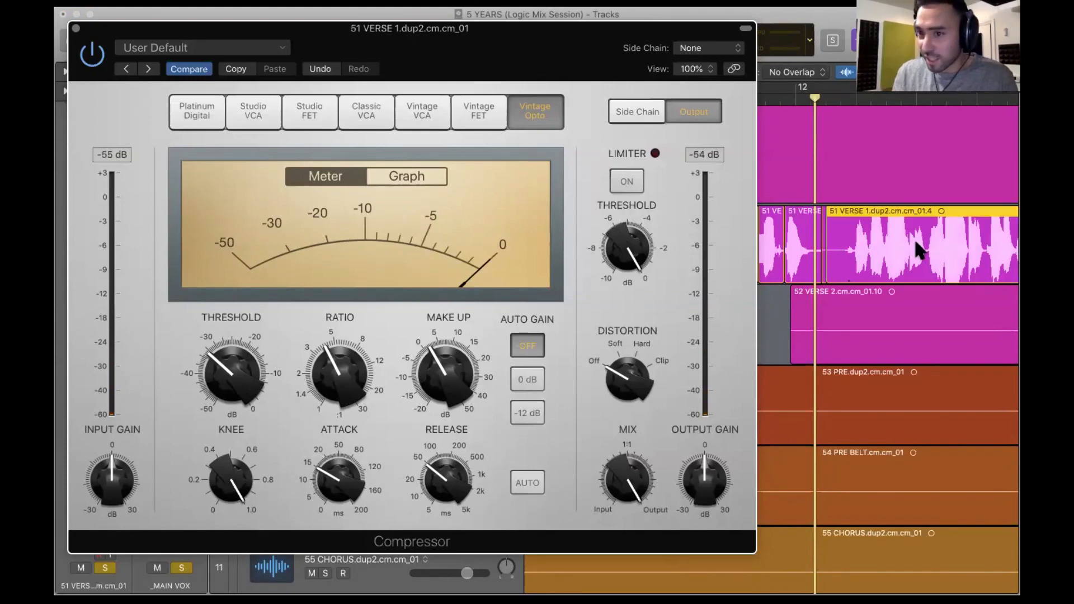
pyautogui.moveTo(557, 58); pyautogui.dragTo(834, 392)
pyautogui.hscroll(5, 826, 344)
pyautogui.scroll(5, 758, 288)
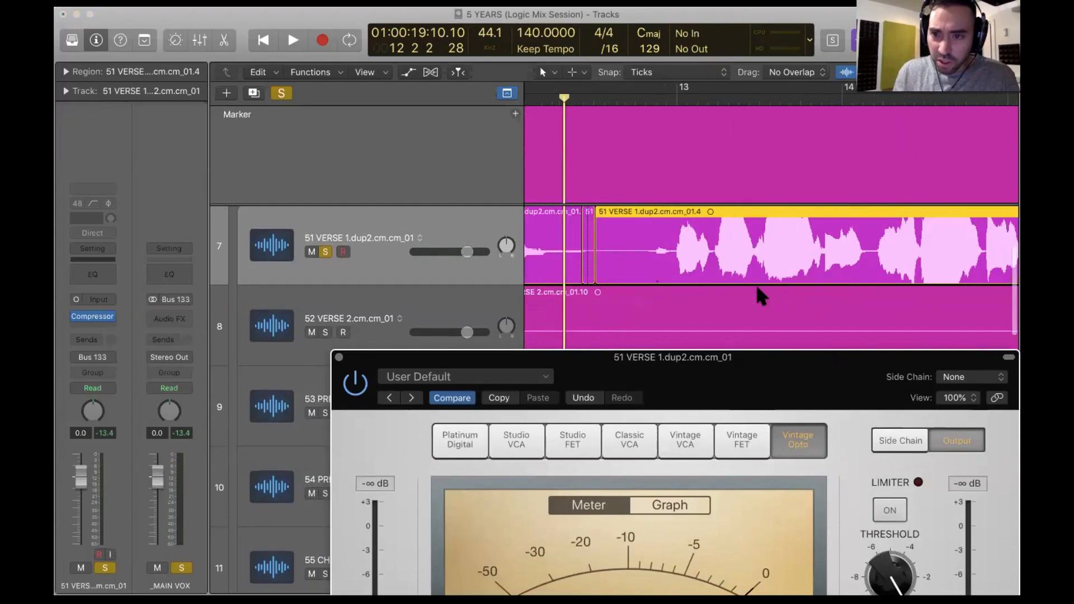
pyautogui.scroll(-3, 758, 288)
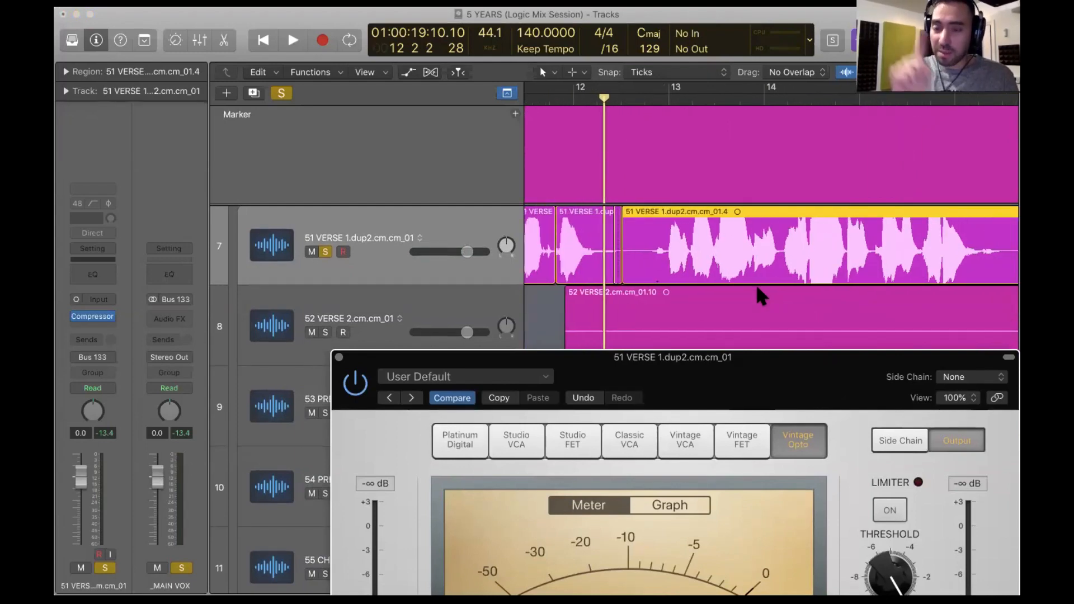
pyautogui.hscroll(1, 729, 247)
pyautogui.press('space')
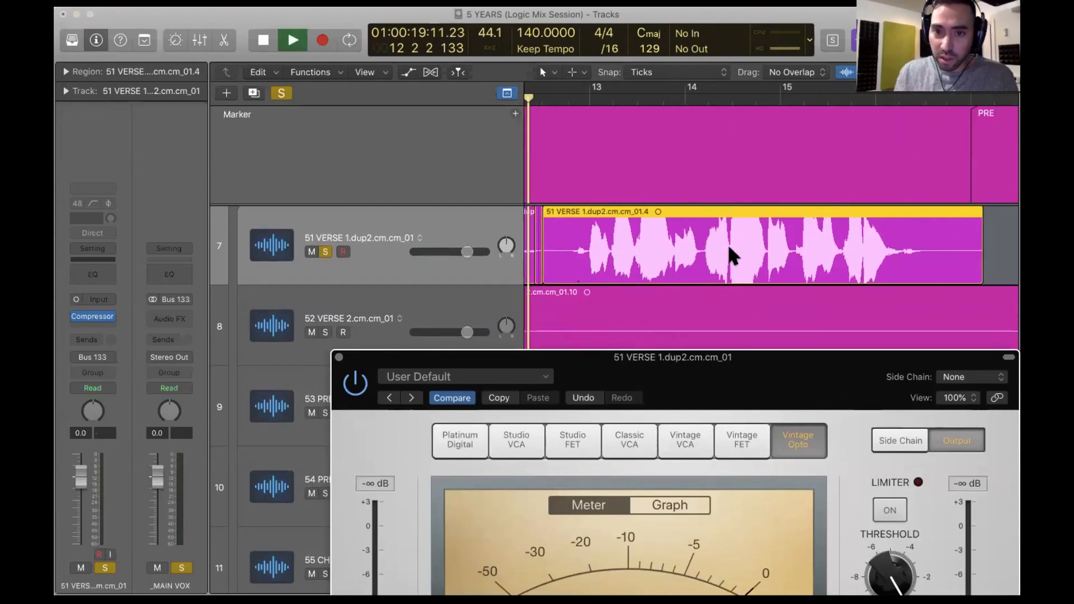
pyautogui.moveTo(699, 373); pyautogui.dragTo(699, 354)
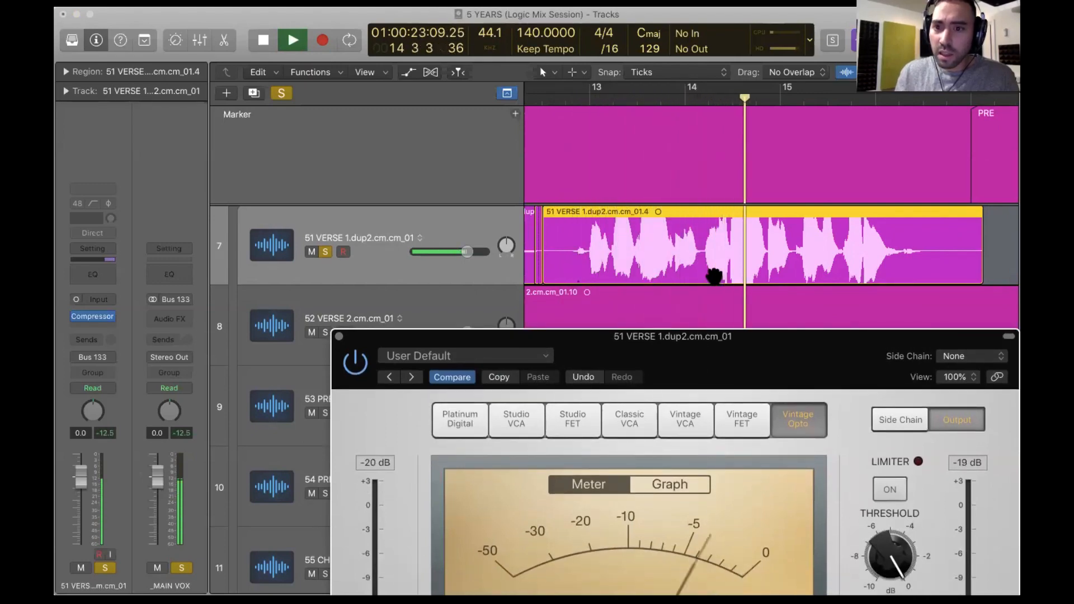
pyautogui.press('space')
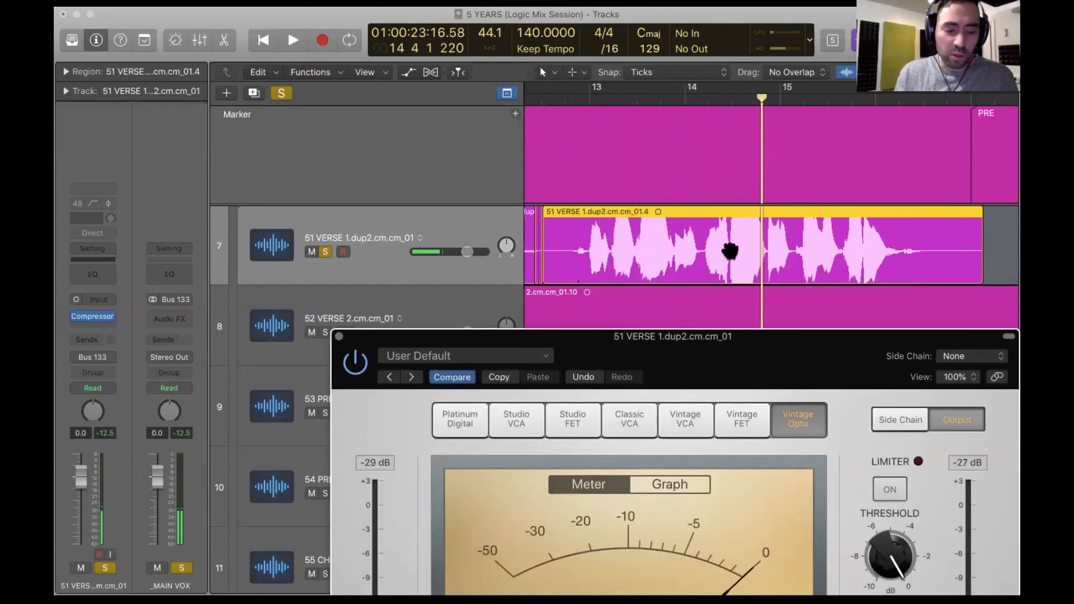
# Split the loud word near 14 3 into its own region and lower that region's gain to -5.9 dB.
pyautogui.moveTo(690, 194); pyautogui.dragTo(745, 224)
pyautogui.moveTo(700, 258); pyautogui.dragTo(810, 282)
pyautogui.moveTo(797, 359); pyautogui.dragTo(794, 522)
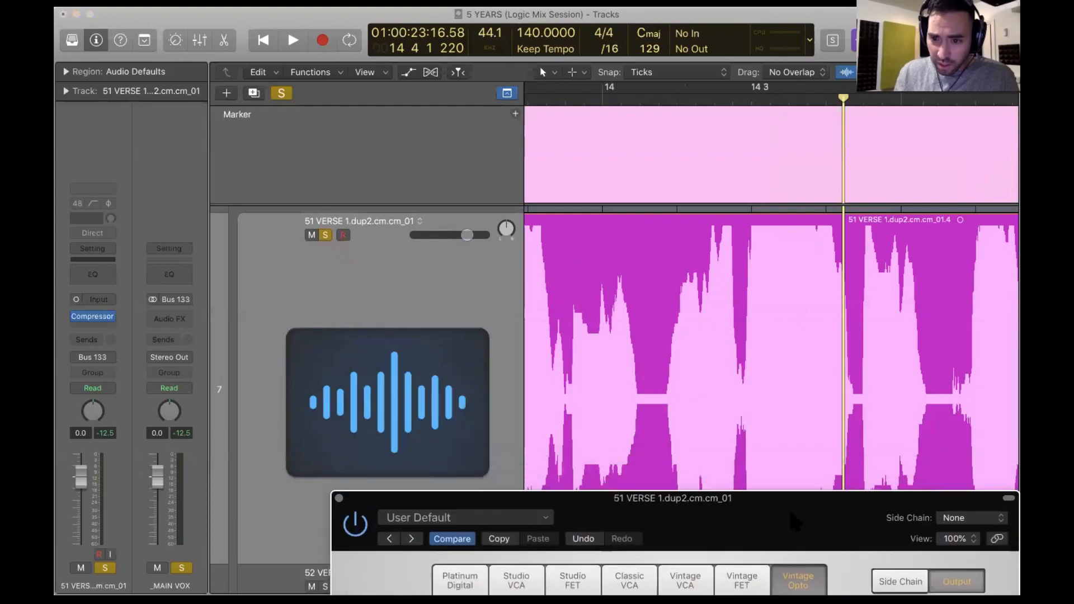
pyautogui.click(740, 388)
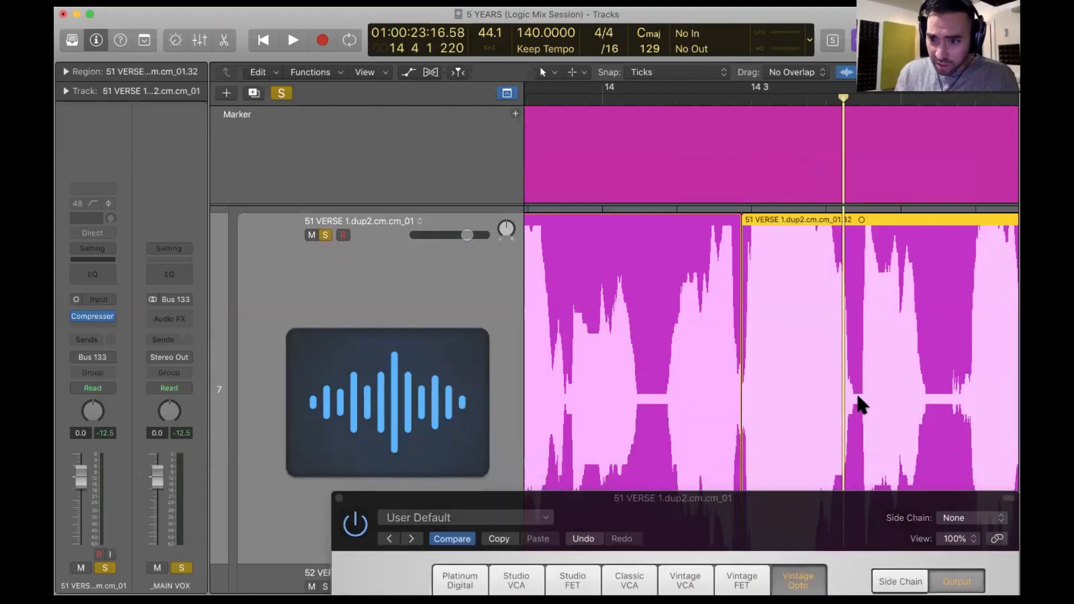
pyautogui.click(858, 407)
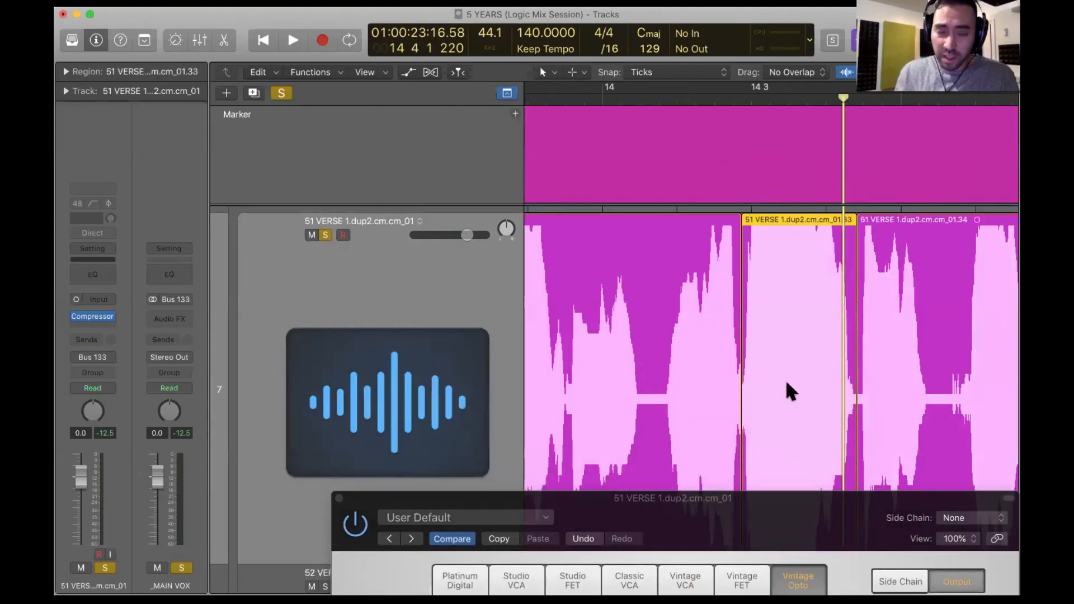
pyautogui.click(67, 71)
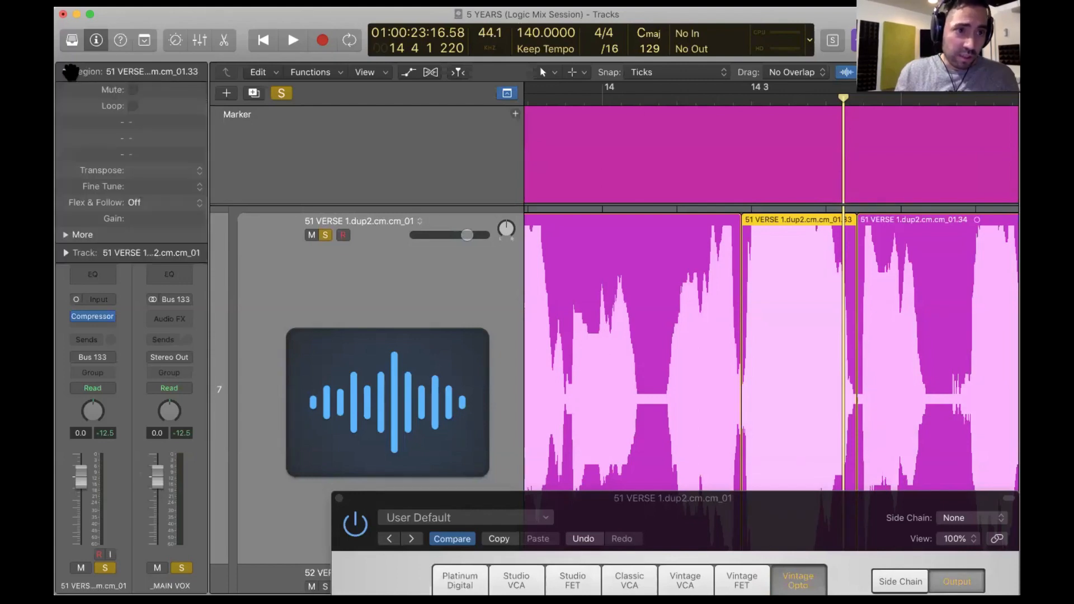
pyautogui.moveTo(143, 219); pyautogui.dragTo(166, 232)
# Raise the Compressor's make-up gain to 2.5 dB while playing the verse through bar 16, and close the plug-in window.
pyautogui.moveTo(774, 516); pyautogui.dragTo(465, 92)
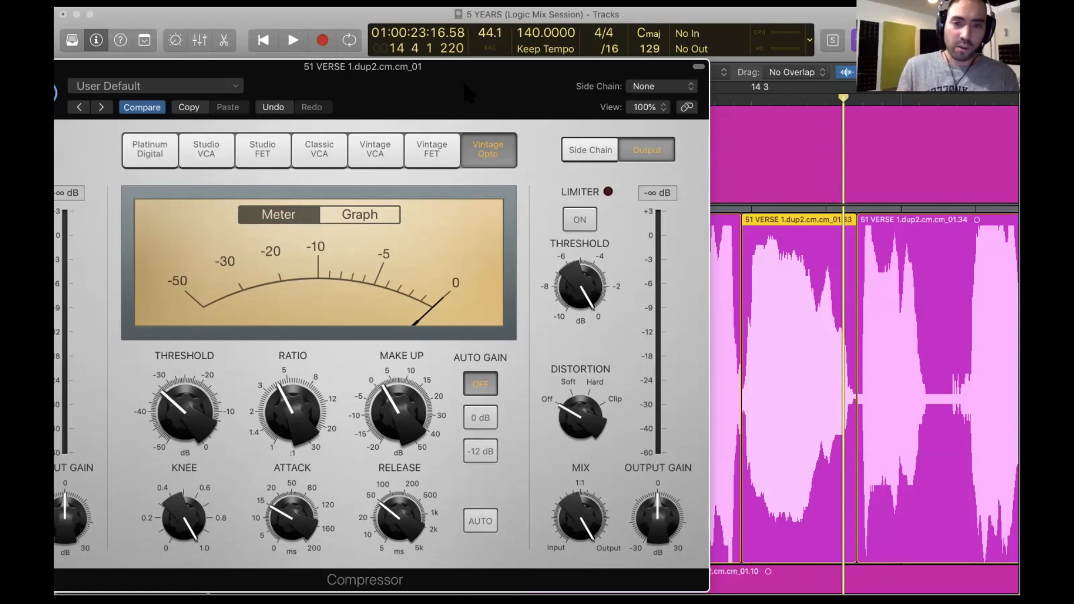
pyautogui.press('space')
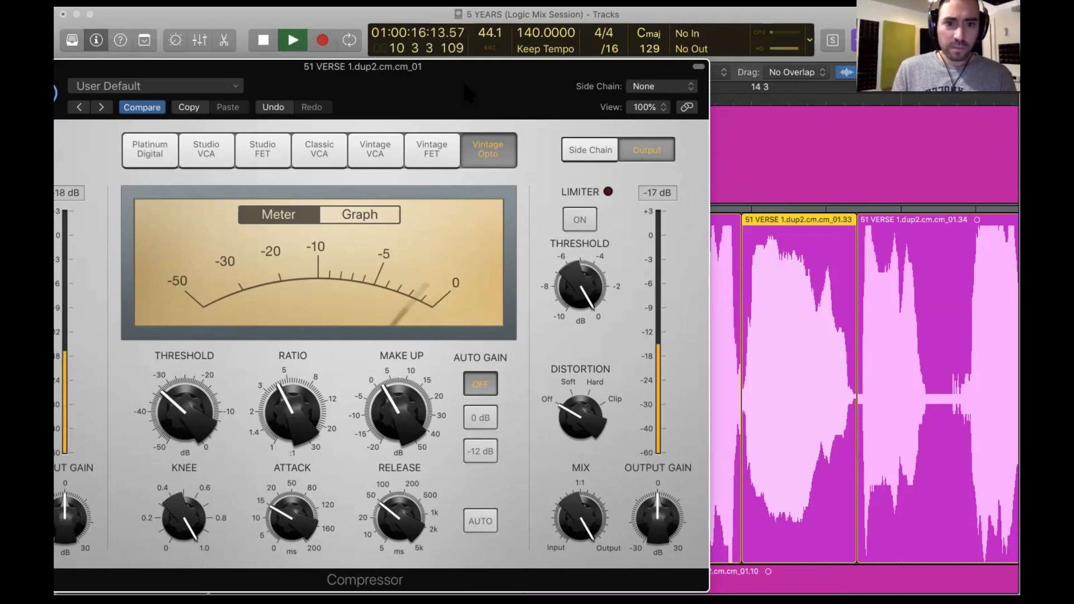
pyautogui.moveTo(404, 404)
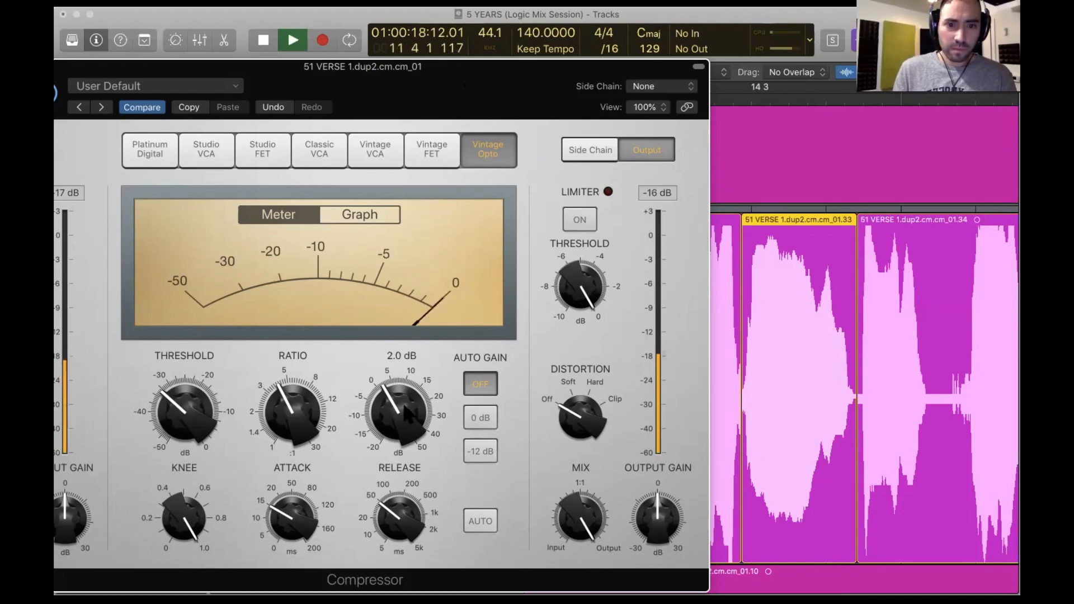
pyautogui.scroll(5, 404, 406)
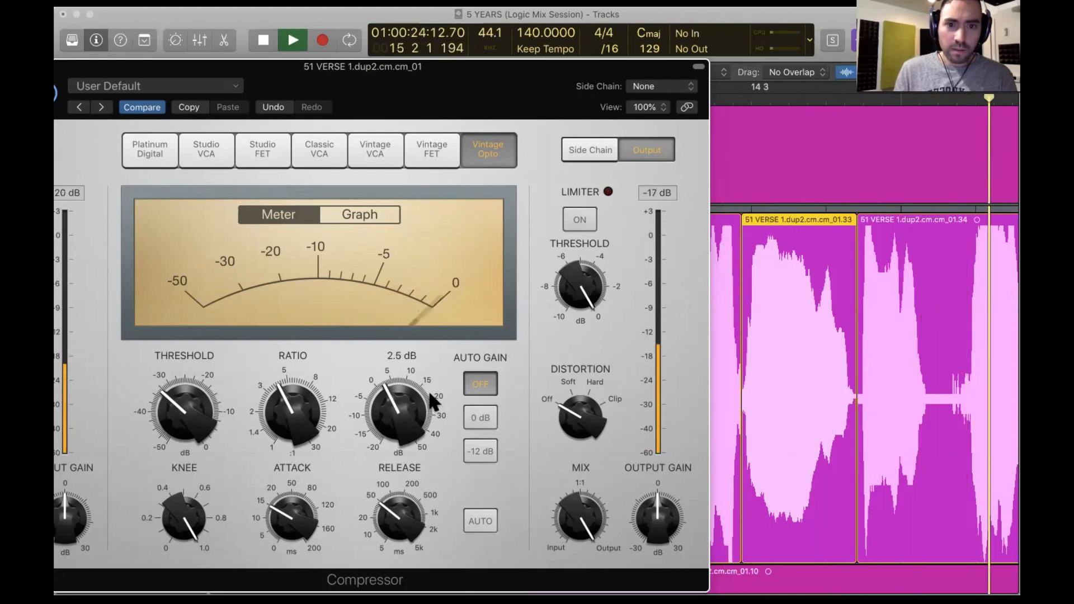
pyautogui.press('space')
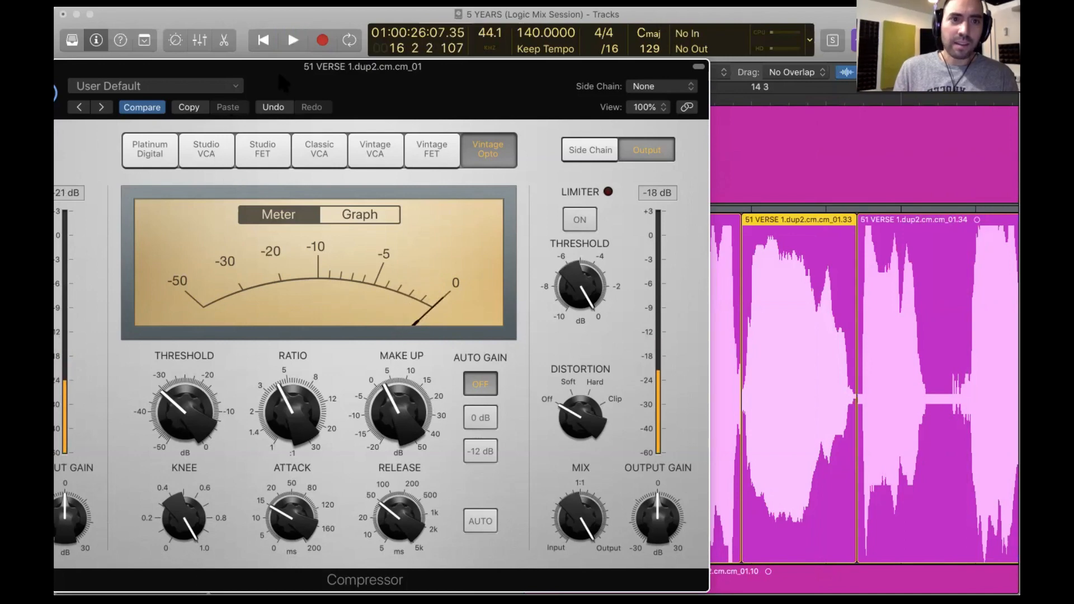
pyautogui.moveTo(278, 70); pyautogui.dragTo(446, 201)
pyautogui.click(194, 199)
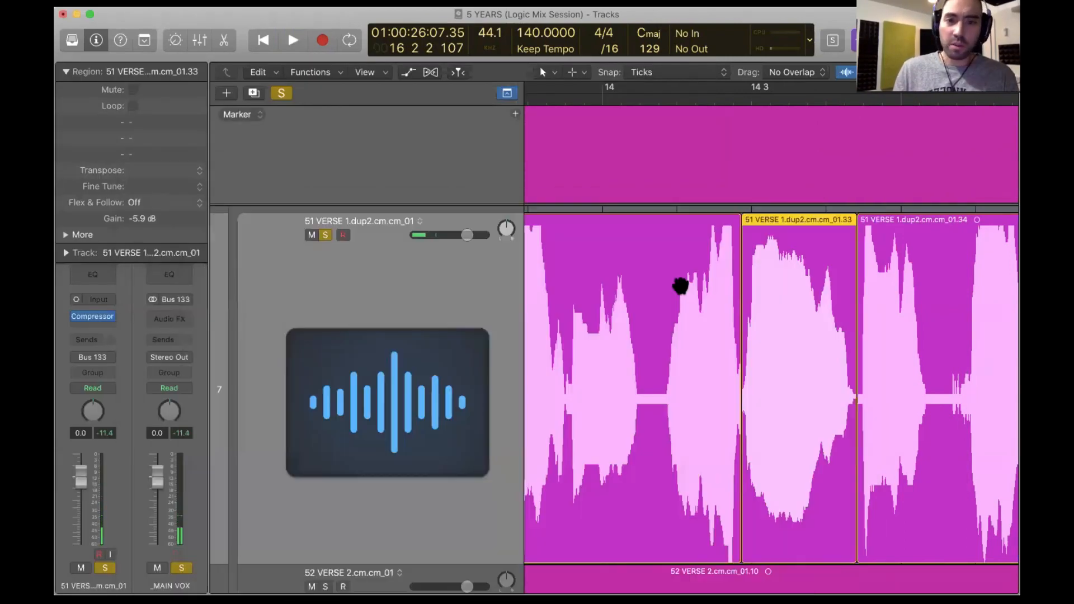
# Select the last three regions on the 51 VERSE 1 track and lower their gain together.
pyautogui.press('super+Up')
pyautogui.press('super+Up')
pyautogui.press('super+Up')
pyautogui.press('super+Left')
pyautogui.press('super+Left')
pyautogui.press('super+Left')
pyautogui.press('super+Left')
pyautogui.press('super+Left')
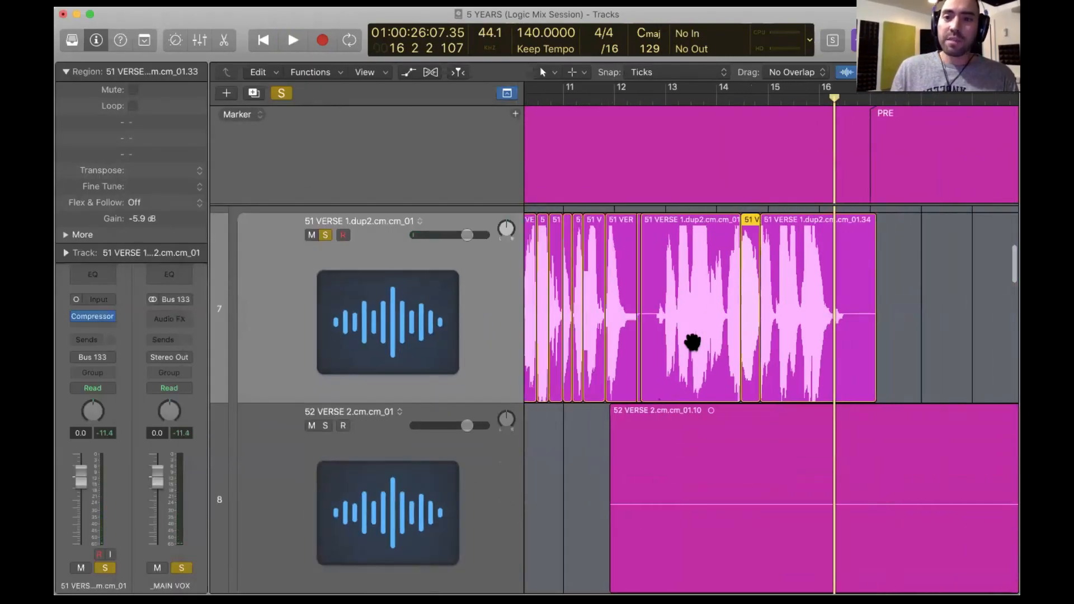
pyautogui.click(692, 348)
pyautogui.moveTo(940, 333); pyautogui.dragTo(703, 314)
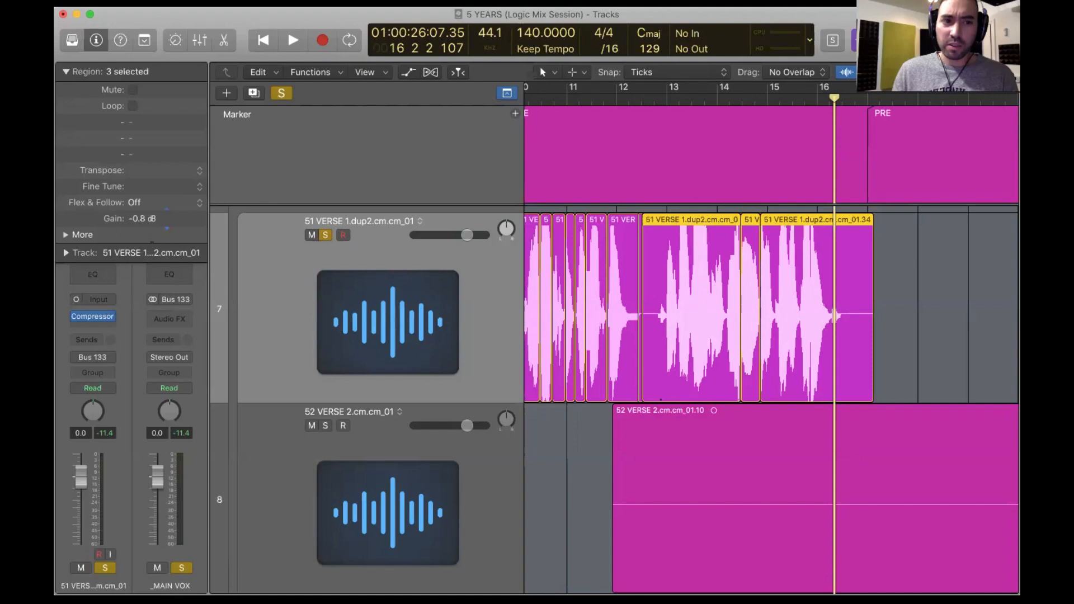
# Bypass the Compressor on the 51 VERSE 1 track and play the levelled verse from 8 3 1.
pyautogui.hscroll(-5, 659, 340)
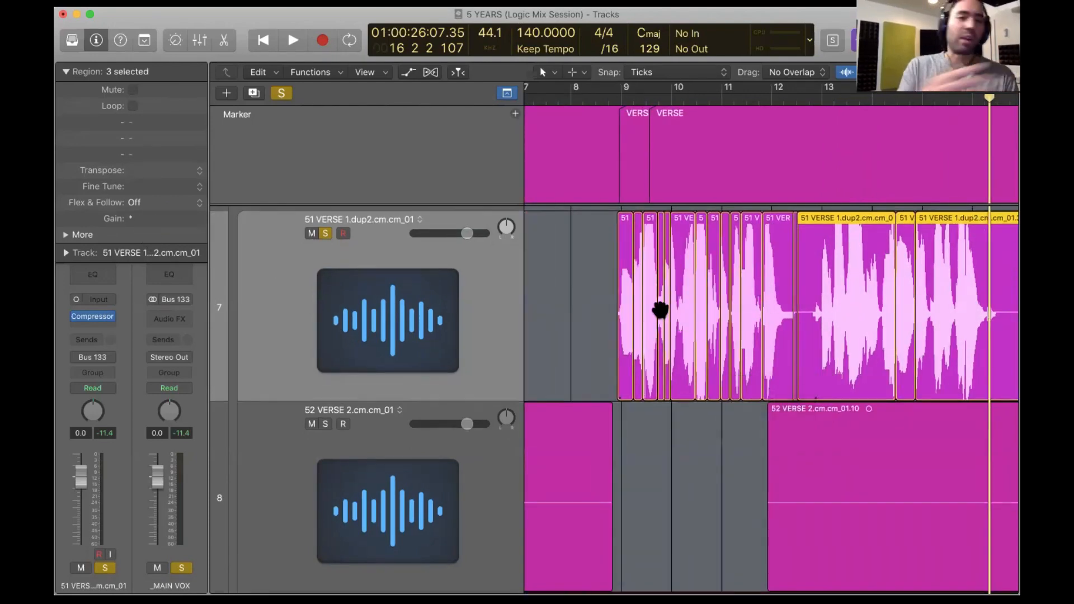
pyautogui.click(598, 302)
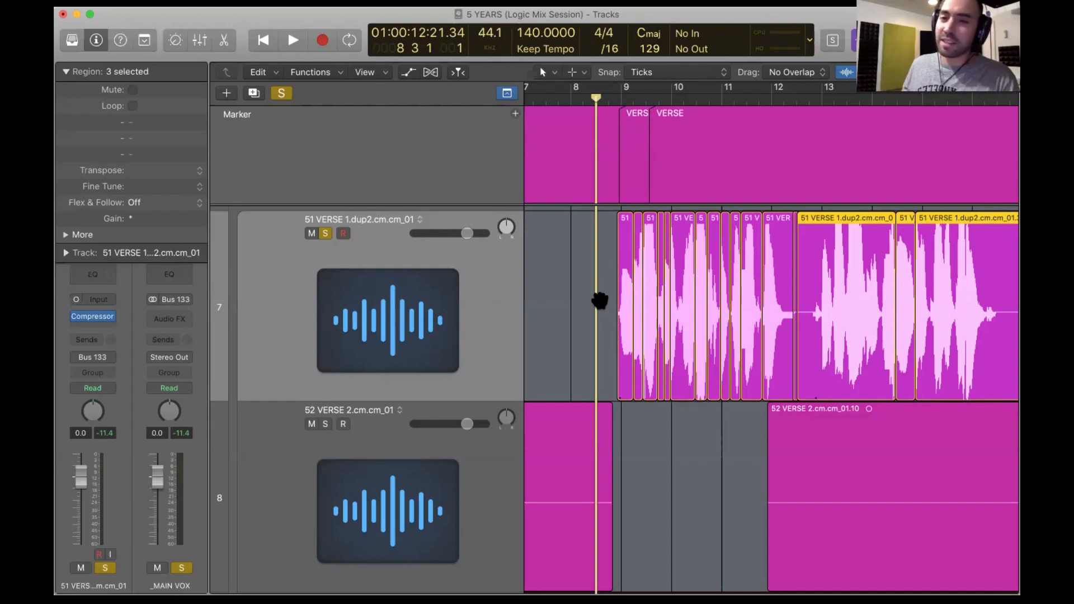
pyautogui.click(435, 269)
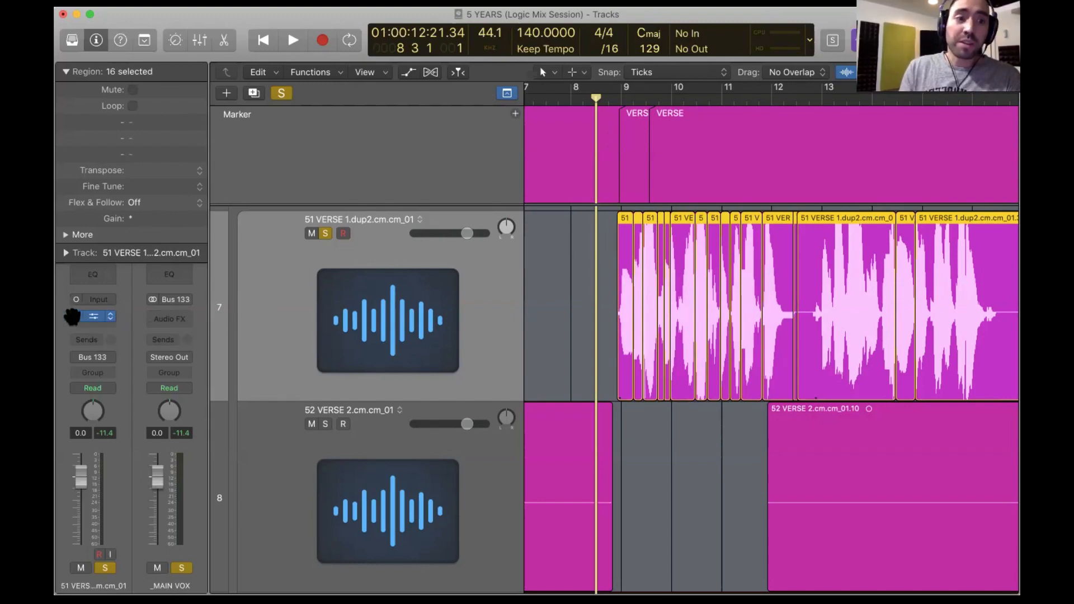
pyautogui.press('space')
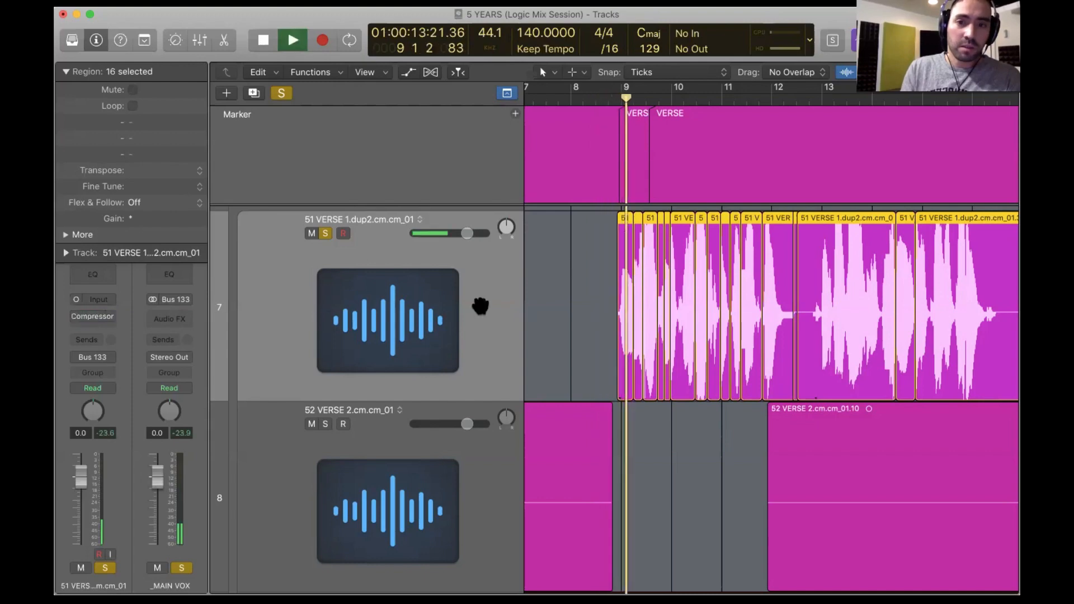
pyautogui.hscroll(3, 623, 306)
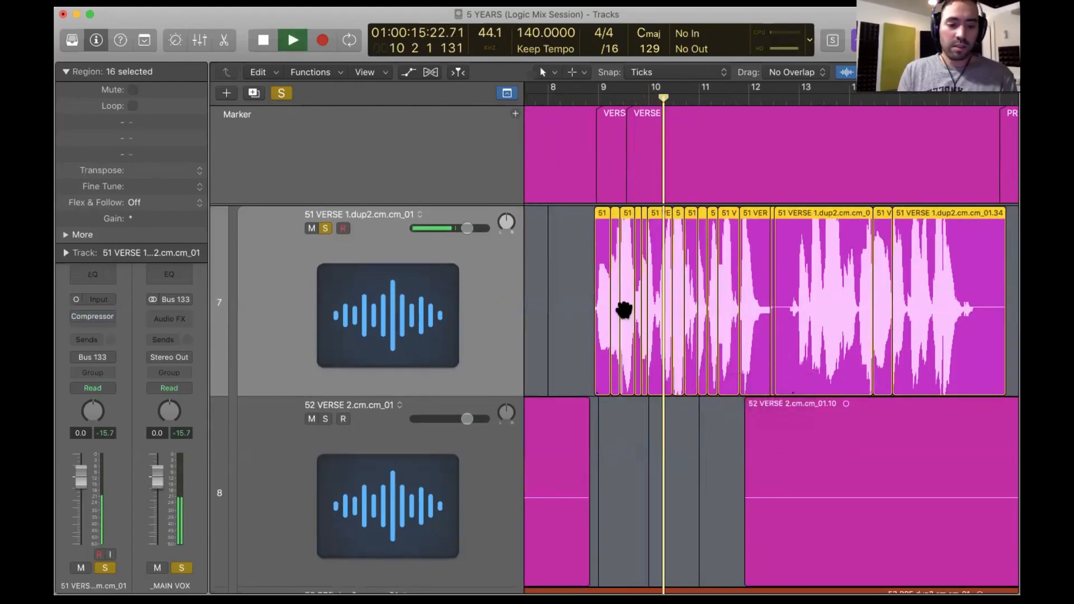
pyautogui.press('space')
# Re-enable the Compressor, replay the verse around bar 10 for comparison, and switch to the Day 5 (Vocals) slides in Keynote.
pyautogui.click(76, 316)
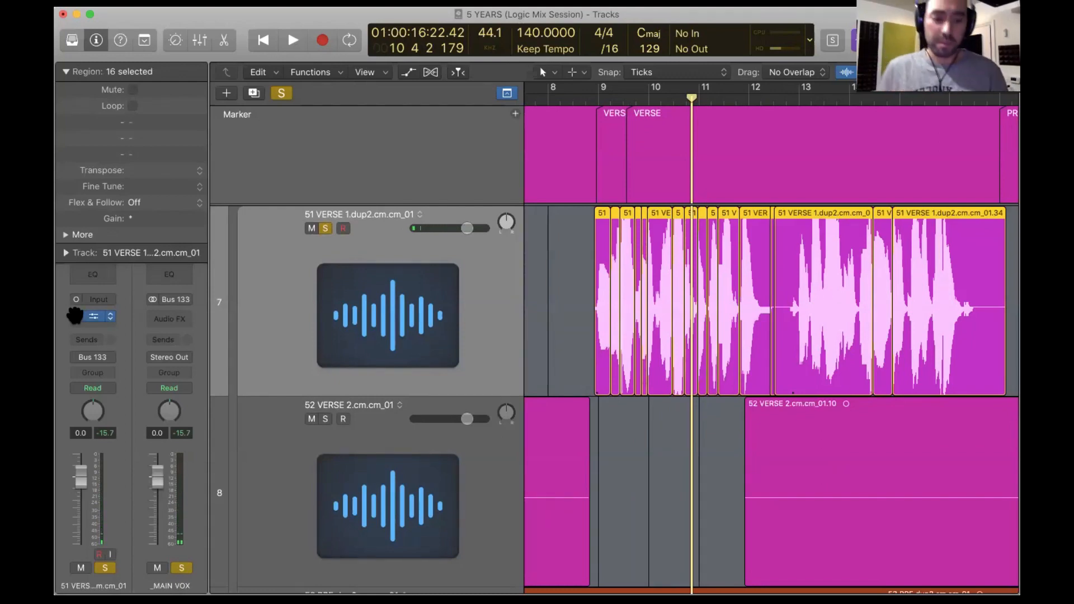
pyautogui.press('space')
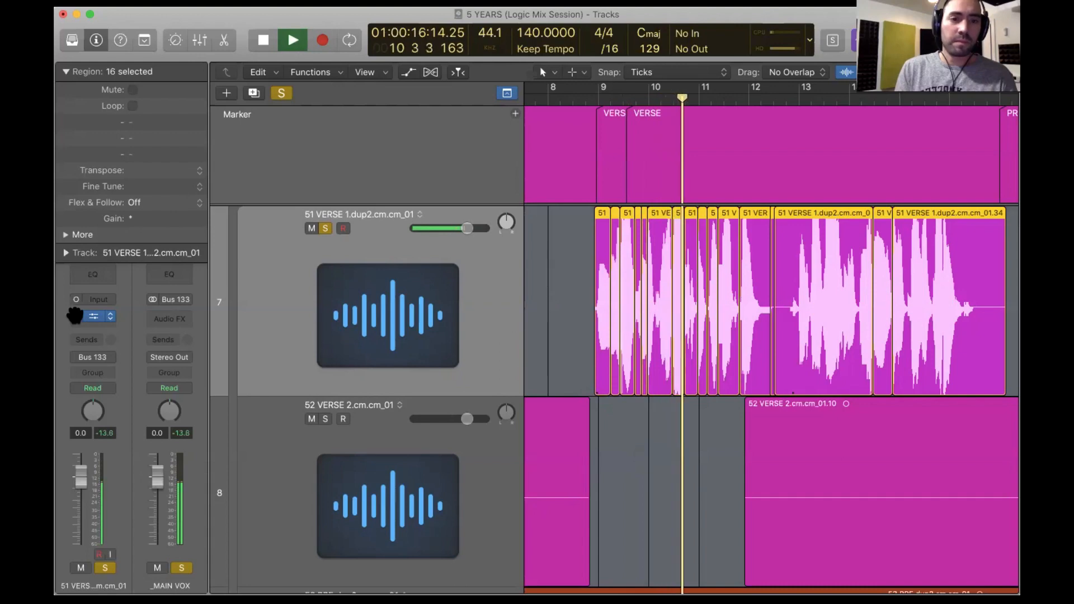
pyautogui.press('space')
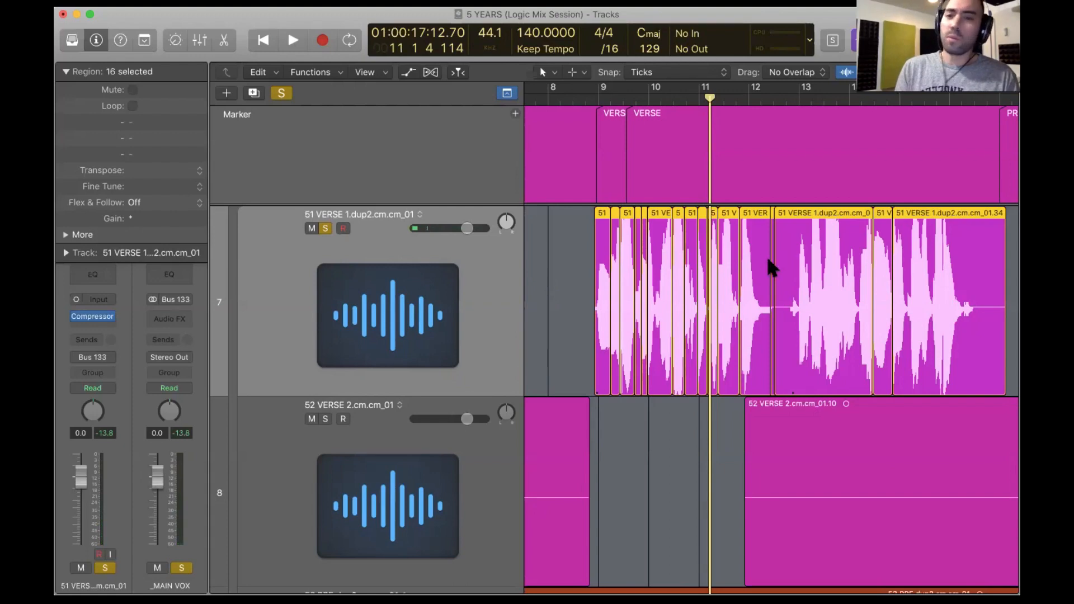
pyautogui.hotkey('ctrl', 'Left')
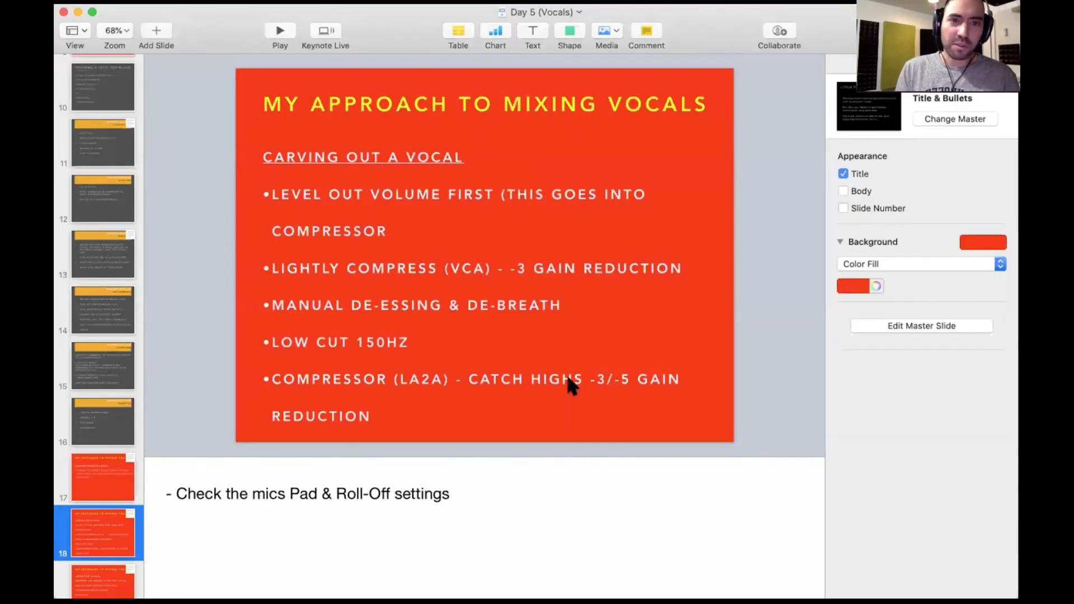
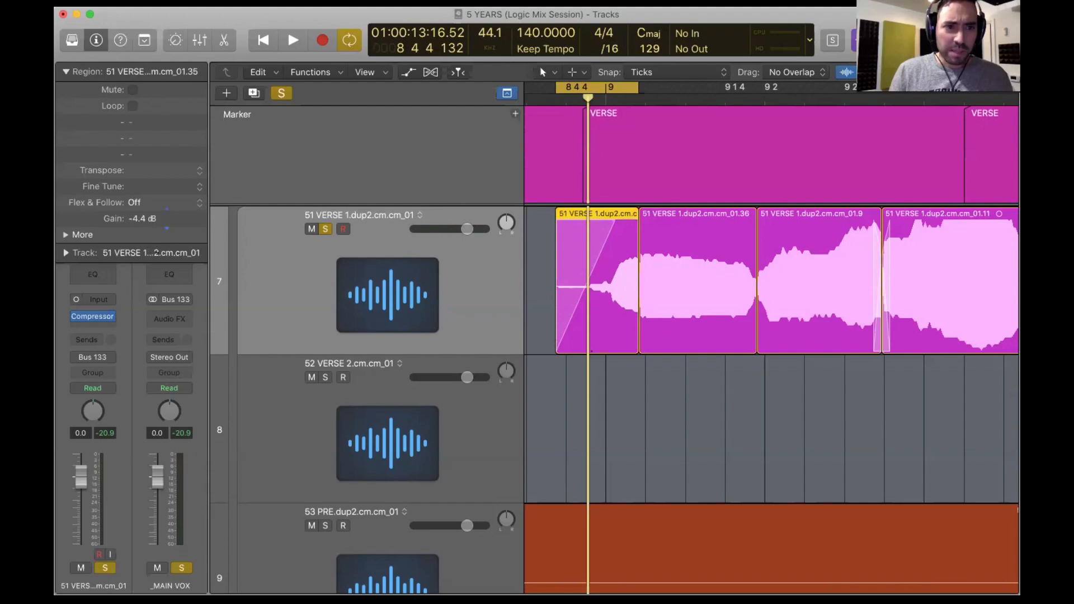
# Set the gain of the first short region at the verse's opening to -5.1 dB and audition it in the loop.
pyautogui.press('space')
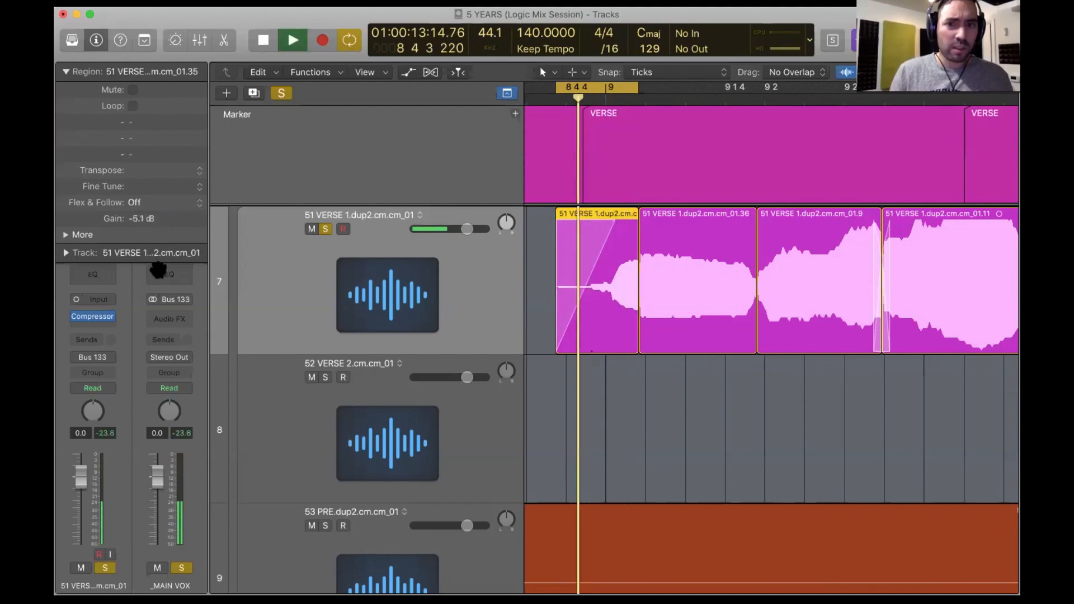
pyautogui.press('space')
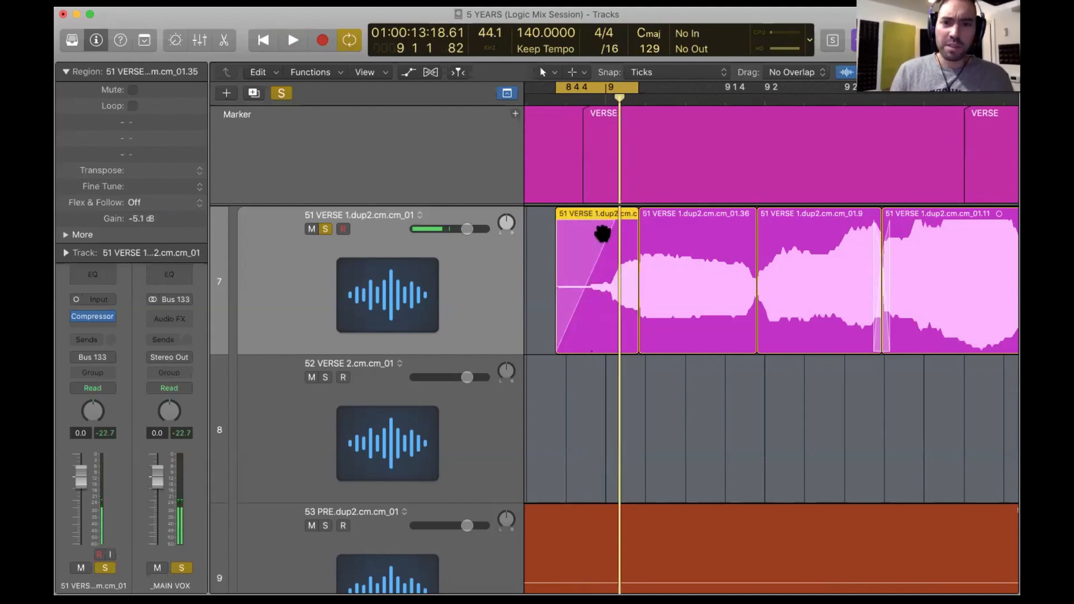
pyautogui.moveTo(599, 220); pyautogui.dragTo(615, 241)
# Turn off cycle mode and play the 51 VERSE 1 vocal from bar 8 into bar 9.
pyautogui.press('super+Left')
pyautogui.press('super+Left')
pyautogui.press('super+Left')
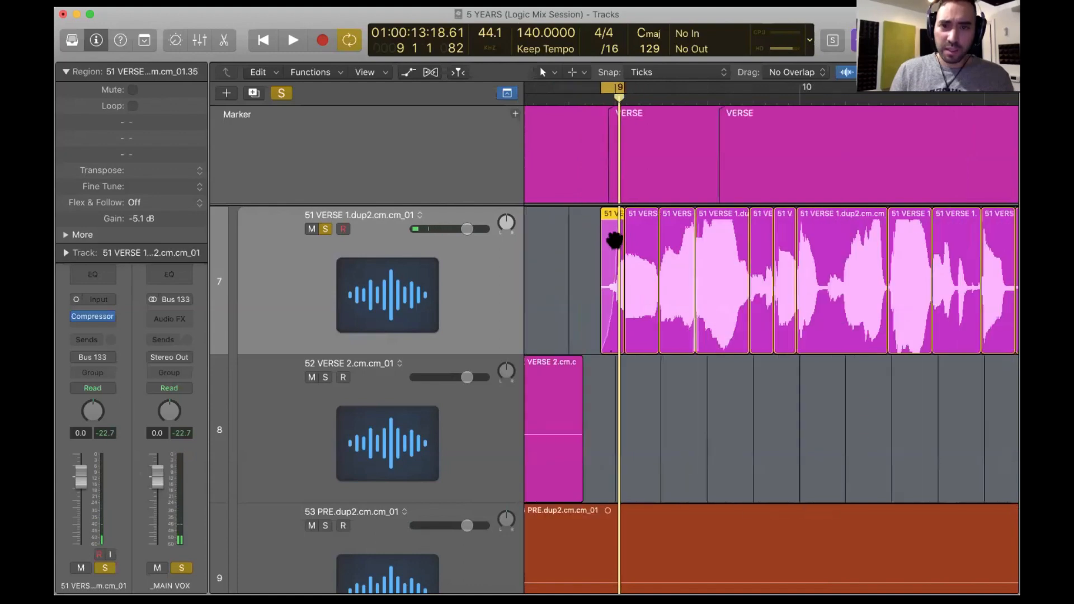
pyautogui.press('c')
pyautogui.hscroll(-4, 596, 151)
pyautogui.click(568, 99)
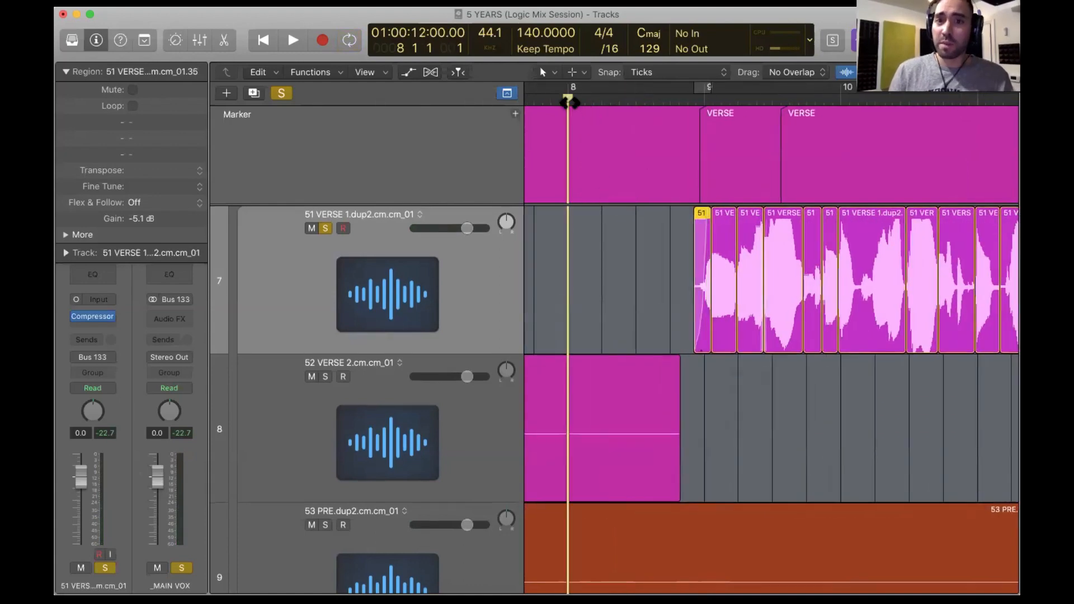
pyautogui.hscroll(3, 660, 322)
pyautogui.click(736, 401)
pyautogui.hscroll(4, 736, 401)
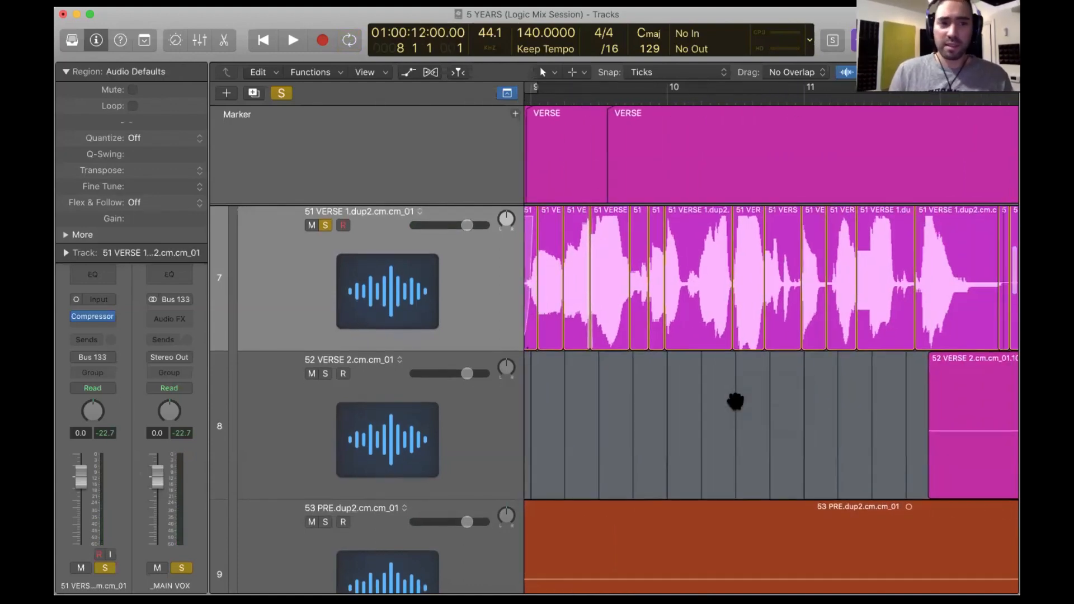
pyautogui.press('space')
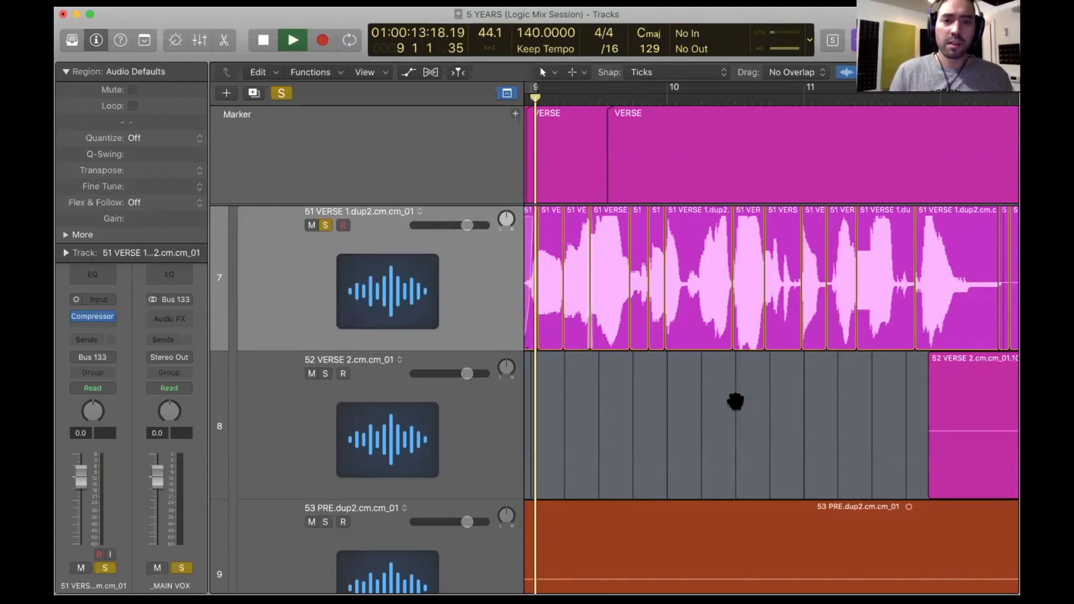
pyautogui.press('space')
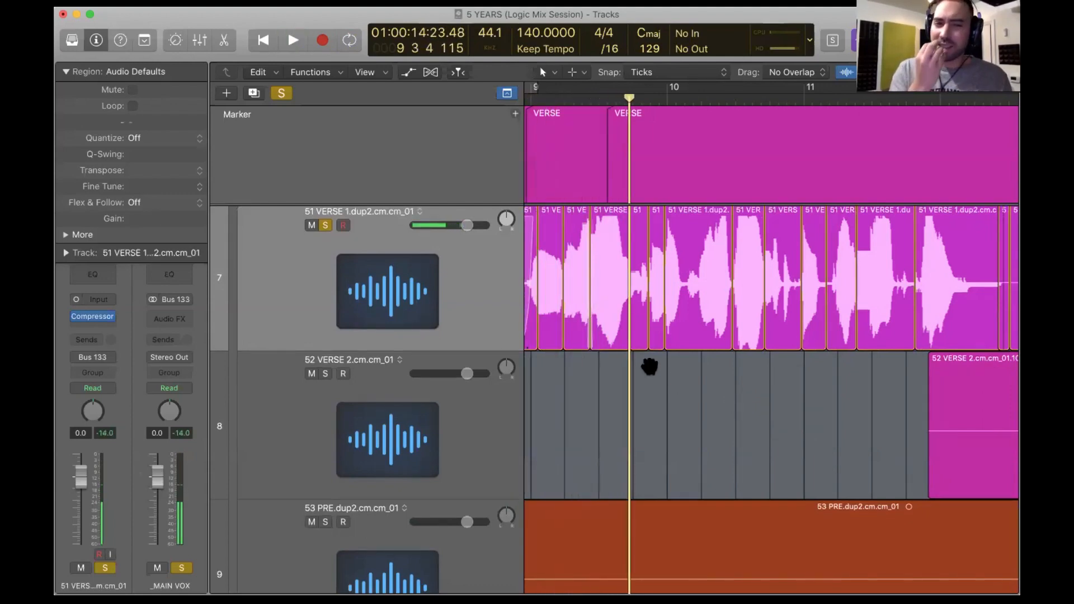
# Lengthen the fade-in slightly on the first short region of the 51 VERSE 1 vocal and audition it through bar 9.
pyautogui.scroll(6, 650, 367)
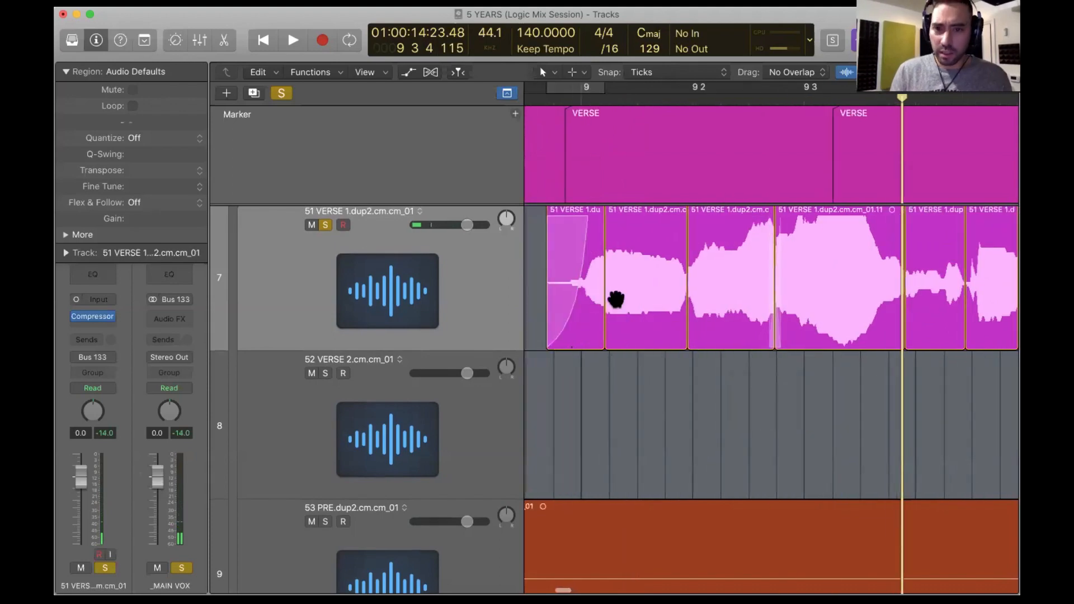
pyautogui.click(625, 249)
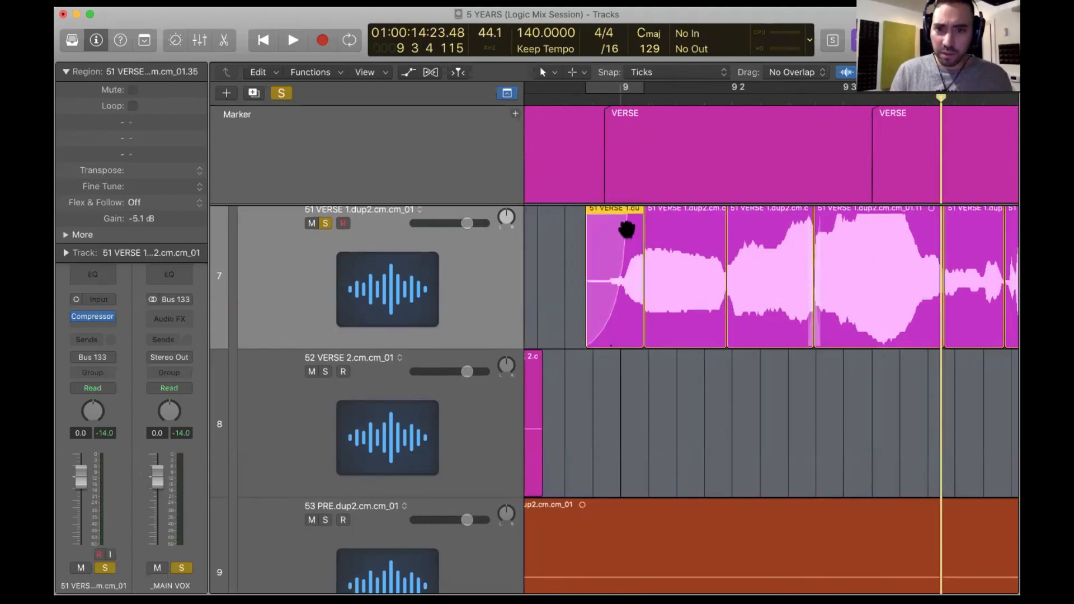
pyautogui.moveTo(627, 219); pyautogui.dragTo(630, 219)
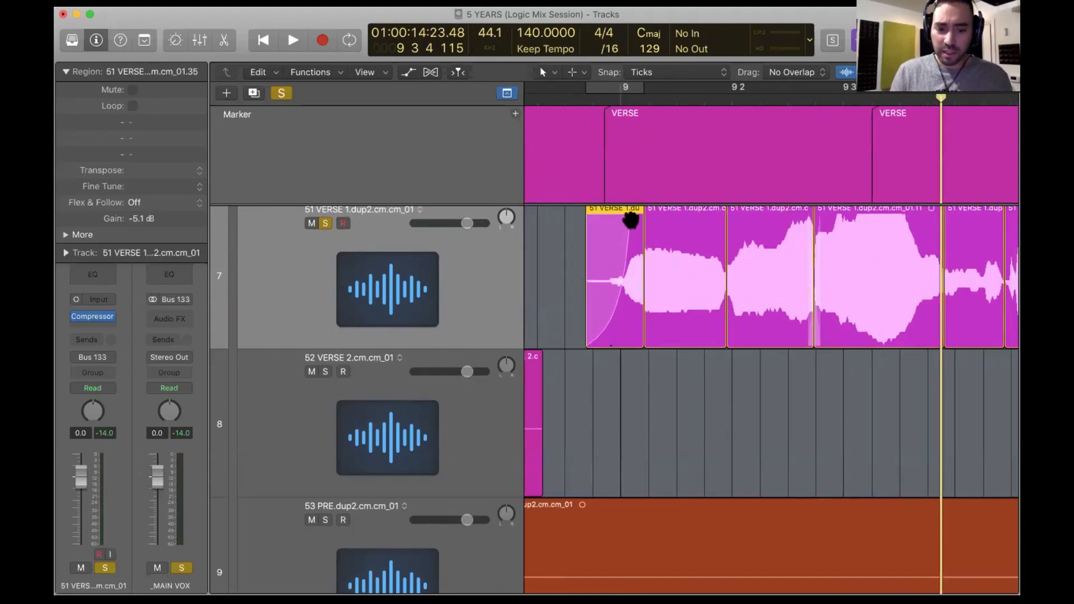
pyautogui.press('space')
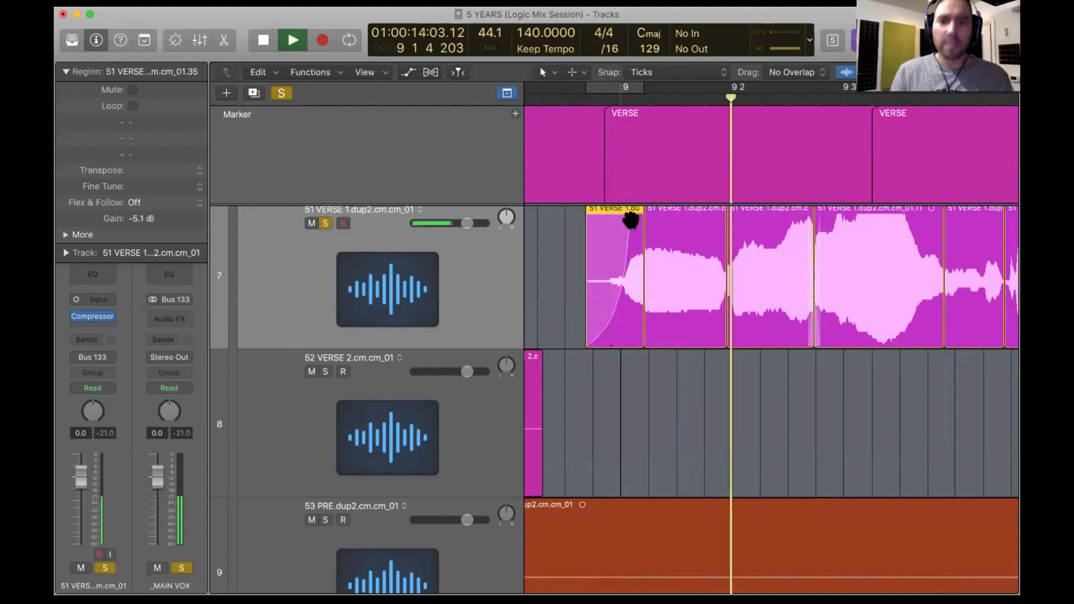
pyautogui.press('space')
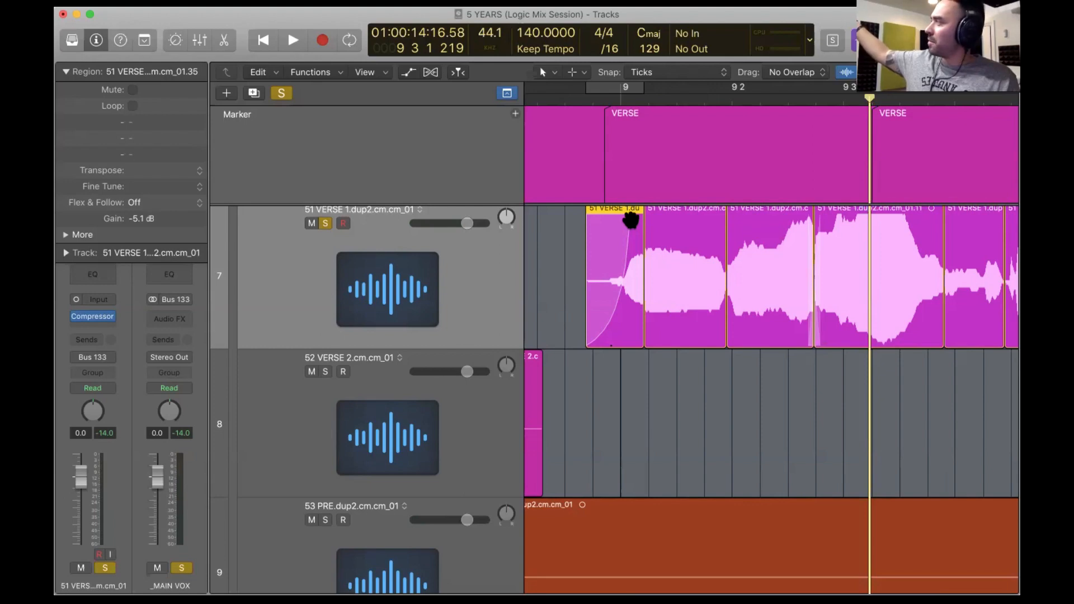
pyautogui.press('space')
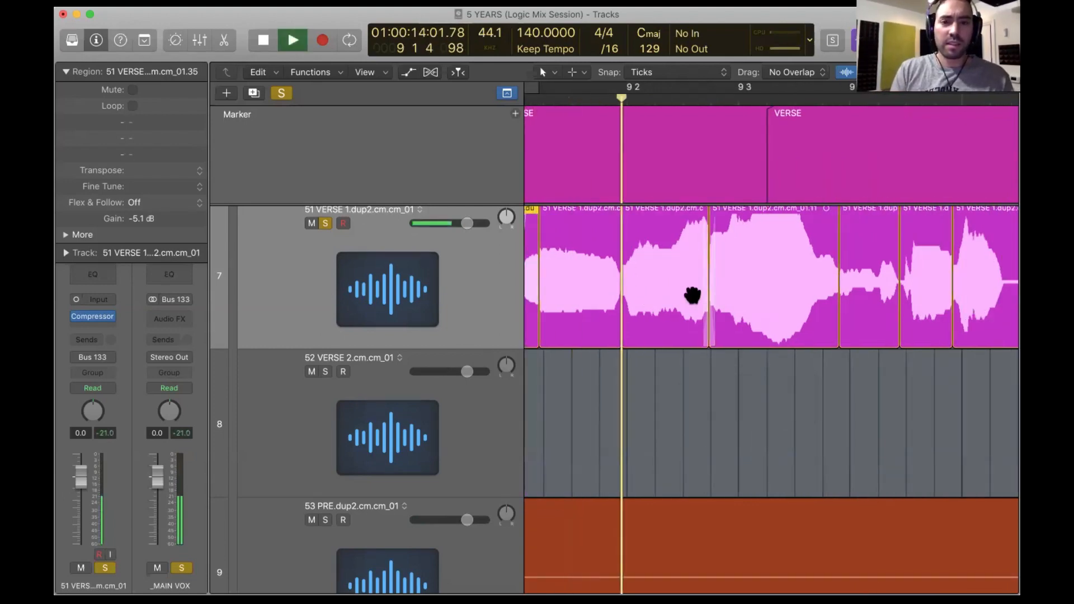
pyautogui.press('space')
# Play the whole 51 VERSE 1 opening from 8 4 3 up to bar 10 to check the levels and the short segments between phrases.
pyautogui.click(472, 296)
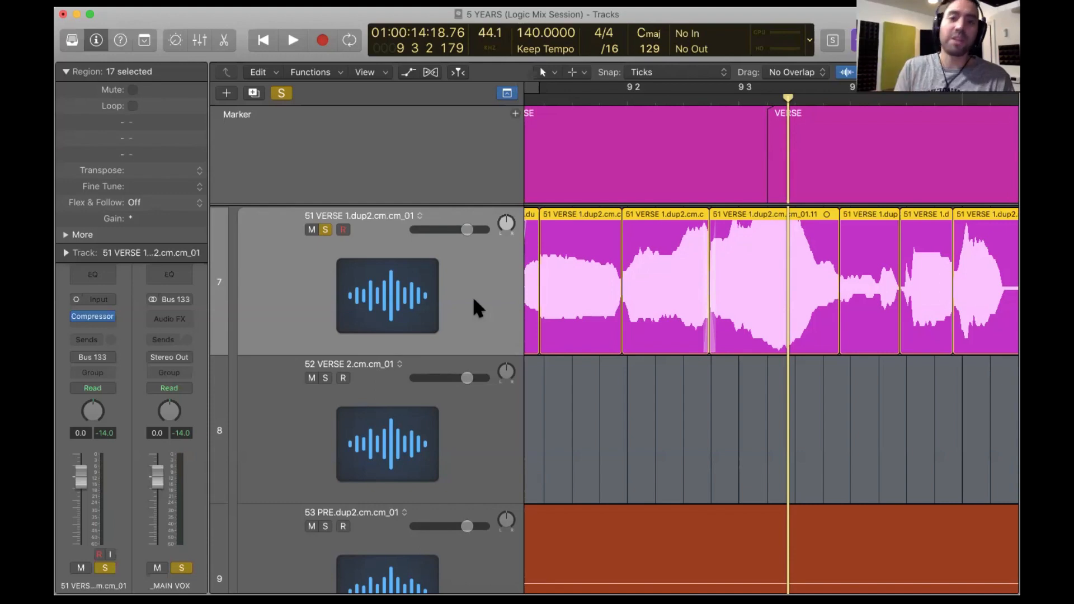
pyautogui.hscroll(-5, 596, 290)
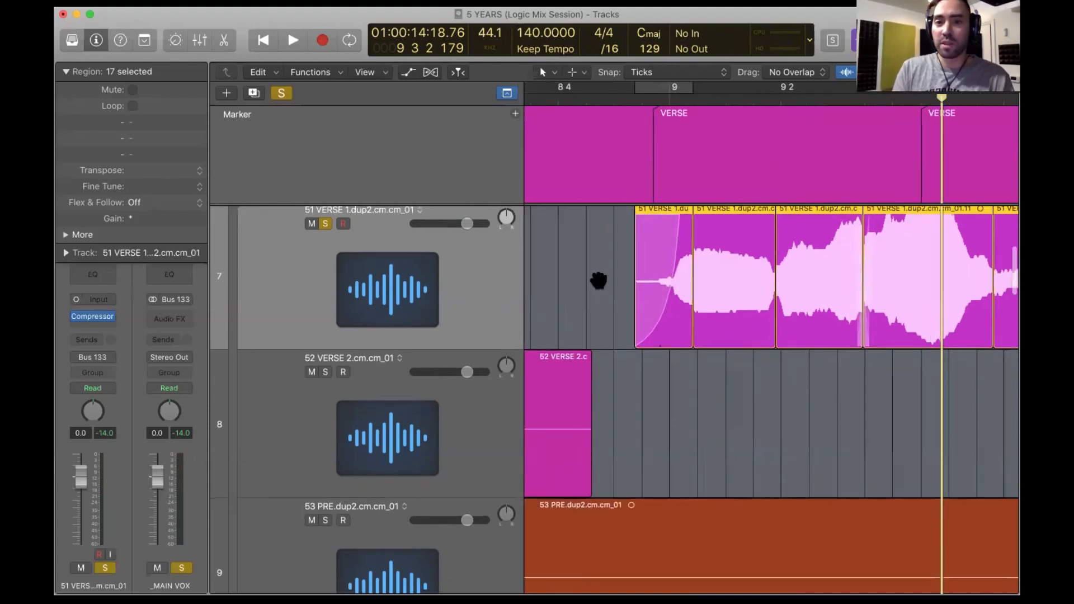
pyautogui.click(596, 300)
pyautogui.scroll(3, 733, 330)
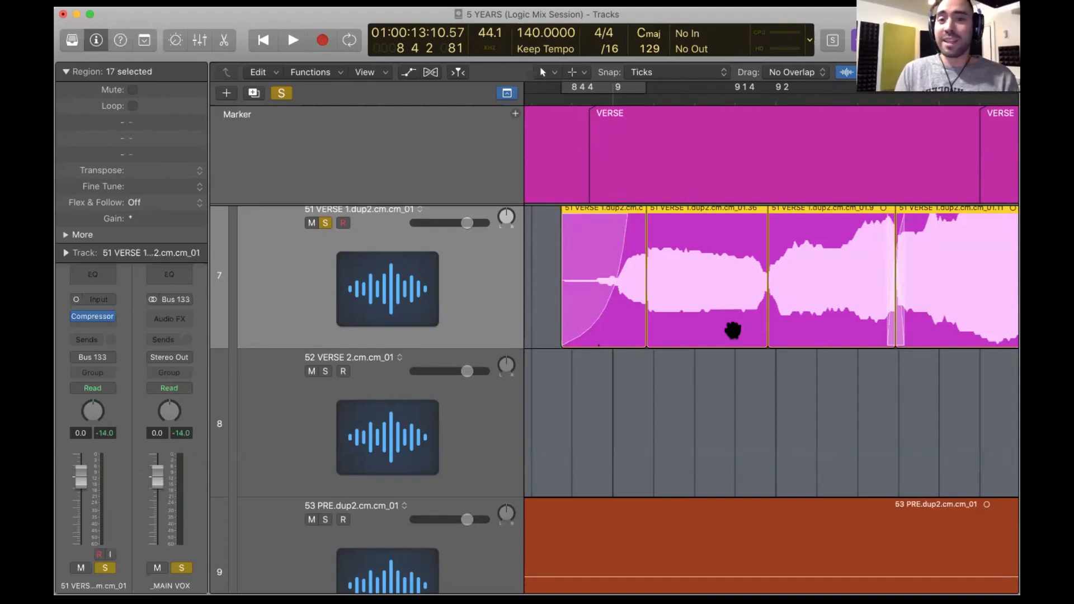
pyautogui.hscroll(-3, 733, 330)
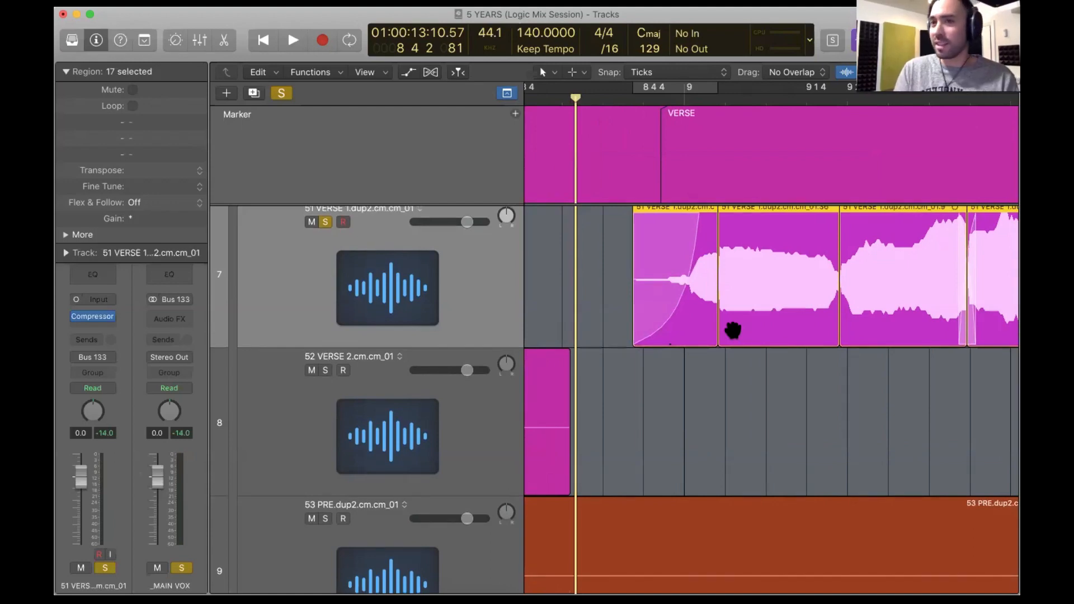
pyautogui.keyDown('shift'); pyautogui.click(620, 298); pyautogui.keyUp('shift')
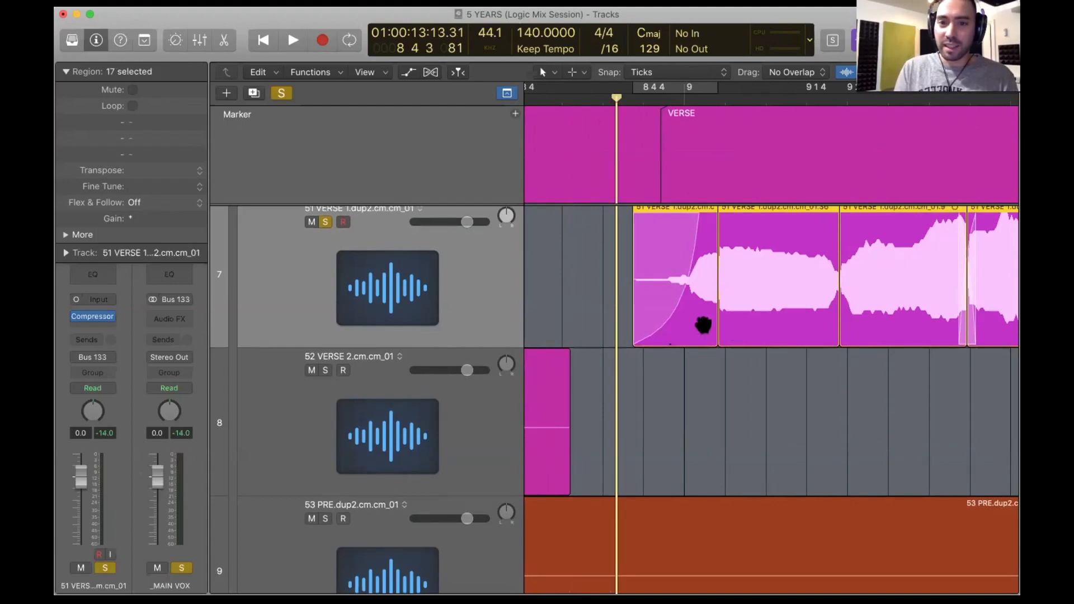
pyautogui.hscroll(3, 703, 325)
pyautogui.press('space')
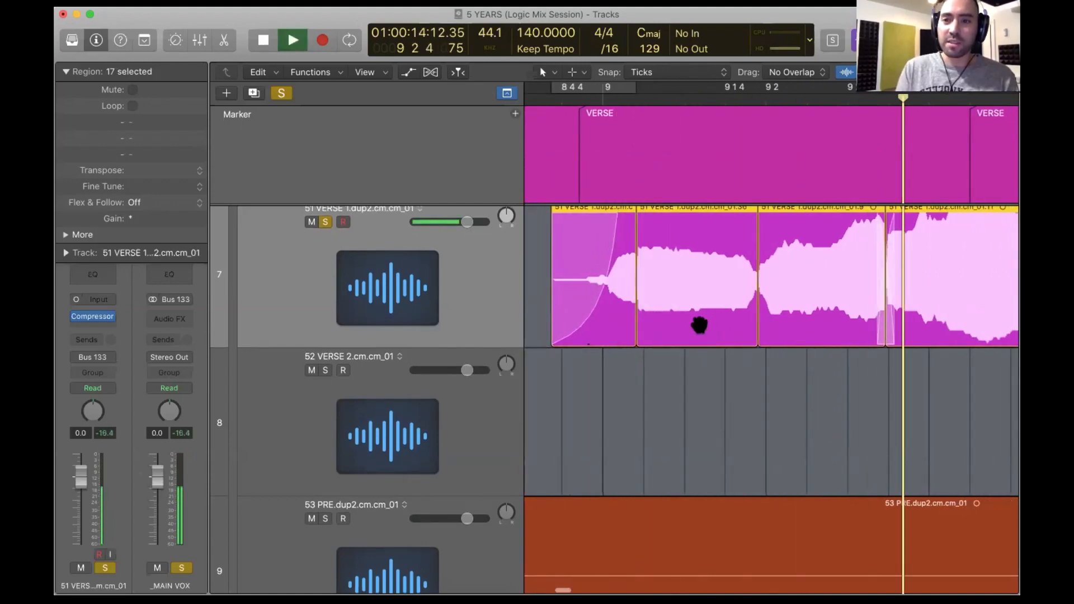
pyautogui.click(696, 376)
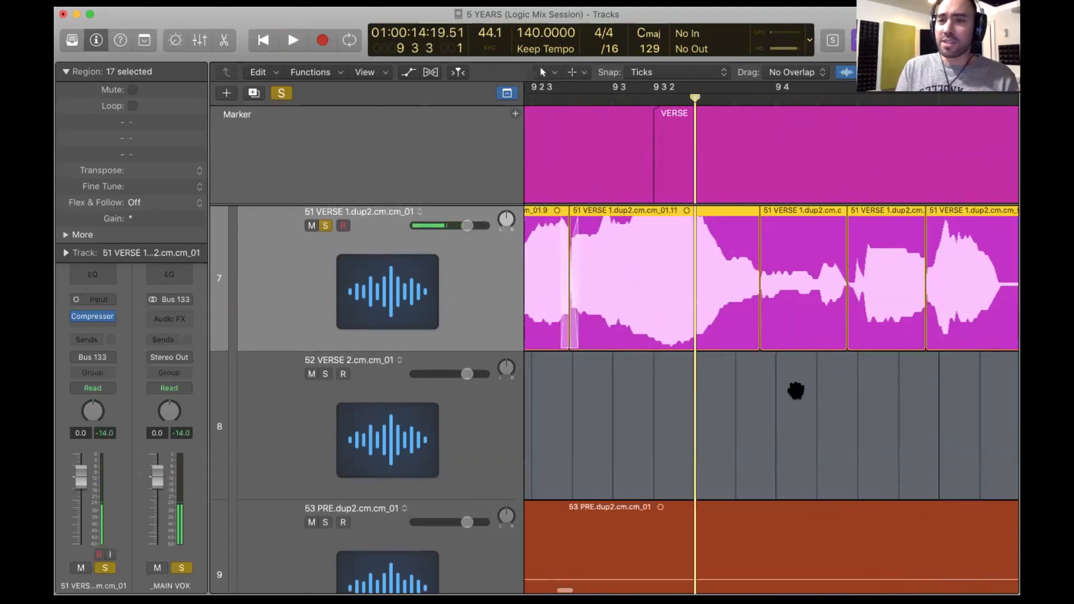
pyautogui.press('space')
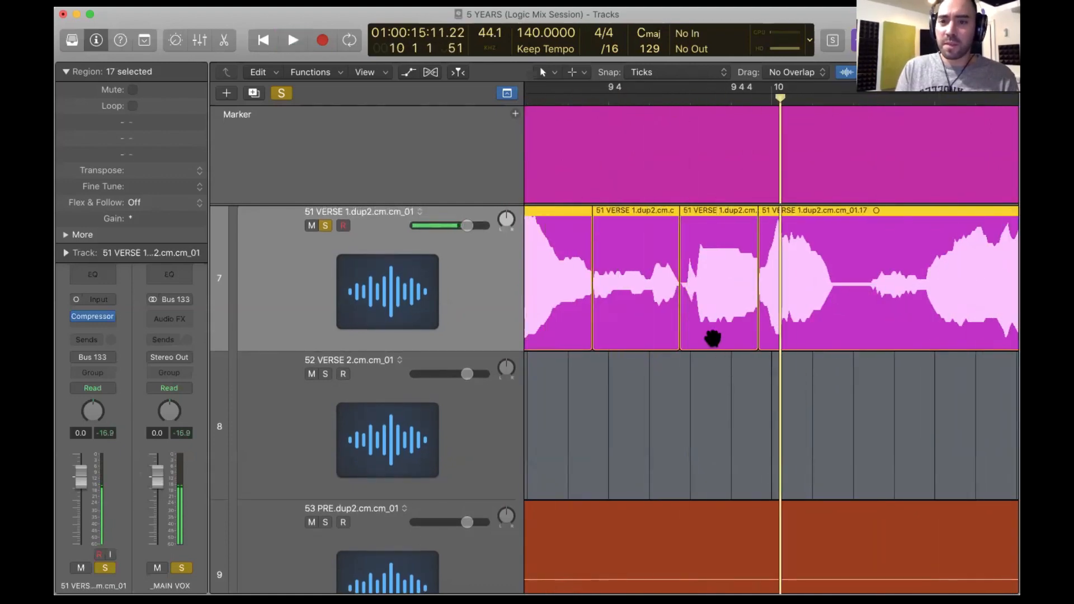
# Split off the short segment at about 9 4 2, audition it in a loop, set its gain to -3.8 dB, and turn off cycle mode.
pyautogui.click(649, 300)
pyautogui.press('super+u')
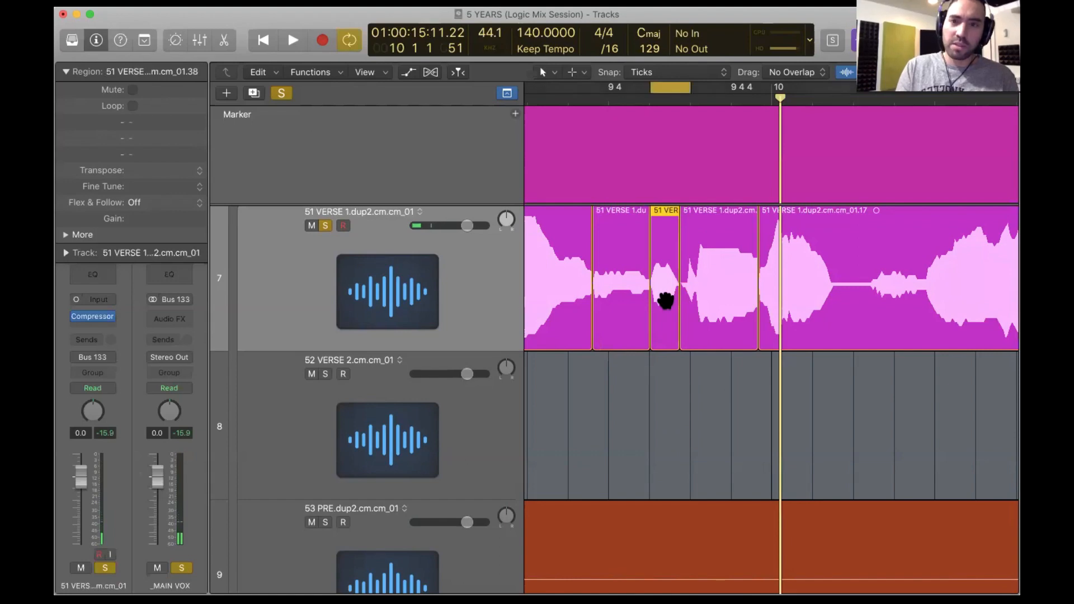
pyautogui.press('space')
pyautogui.press('space')
pyautogui.click(668, 380)
pyautogui.click(667, 346)
pyautogui.moveTo(143, 218); pyautogui.dragTo(143, 230)
pyautogui.press('c')
# Play the verse vocal from bar 9 into bar 12 to check the reduced segment in context.
pyautogui.hscroll(-3, 707, 248)
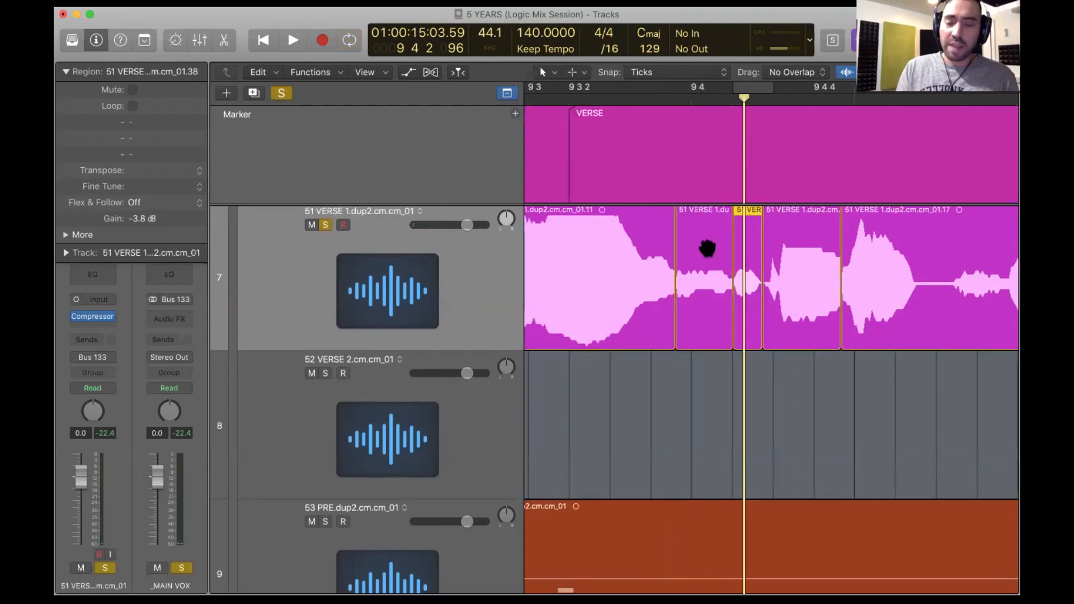
pyautogui.press('super+Left')
pyautogui.press('super+Left')
pyautogui.press('super+Left')
pyautogui.press('super+Left')
pyautogui.press('super+Left')
pyautogui.press('super+Left')
pyautogui.press('super+Left')
pyautogui.click(589, 97)
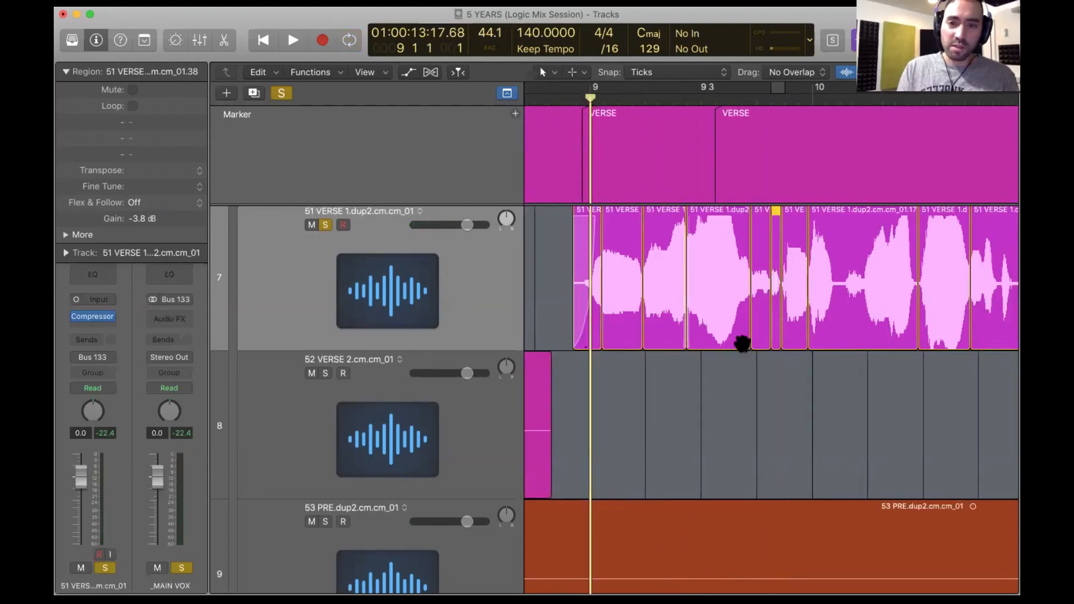
pyautogui.press('space')
pyautogui.hscroll(3, 742, 344)
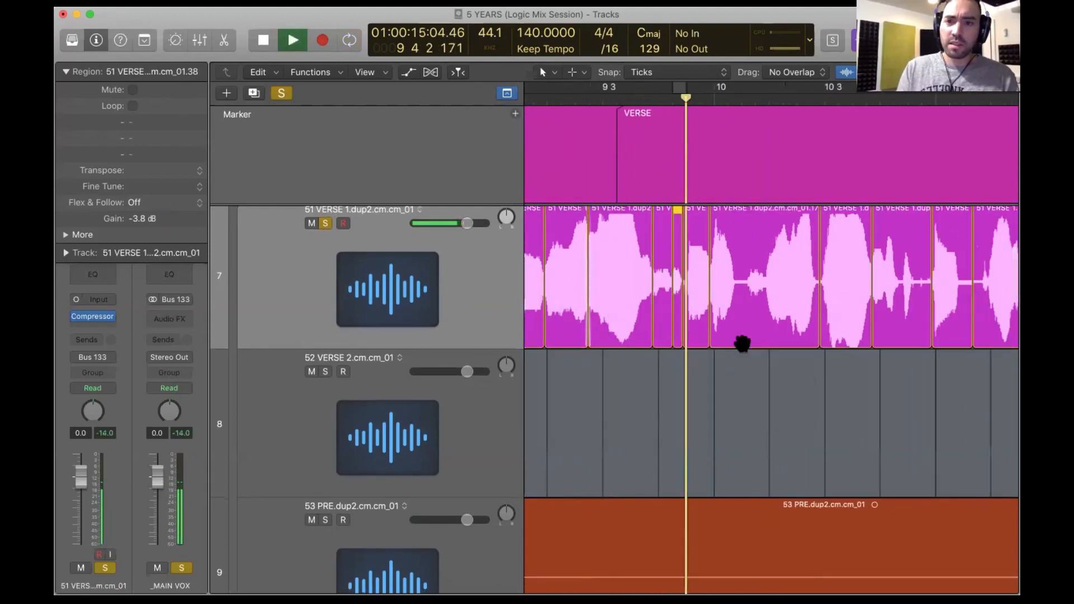
pyautogui.hscroll(5, 742, 343)
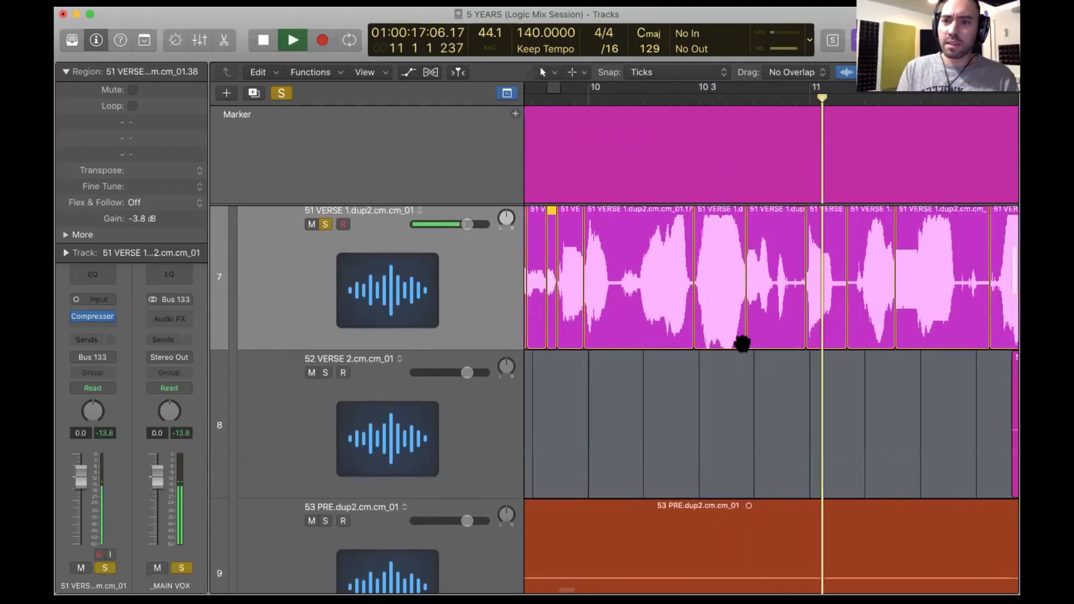
pyautogui.hscroll(5, 743, 343)
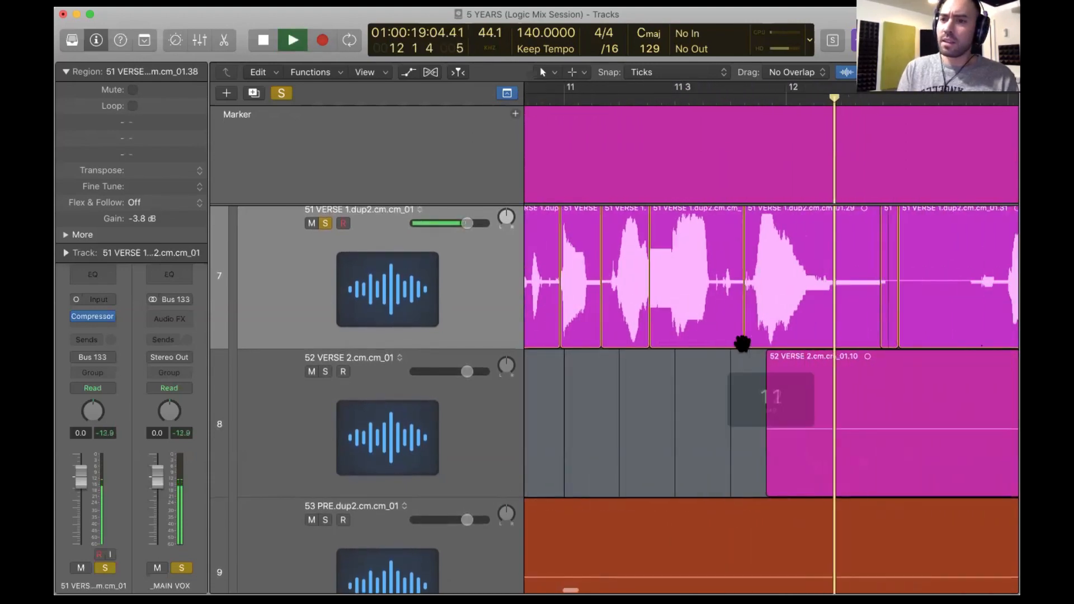
pyautogui.press('space')
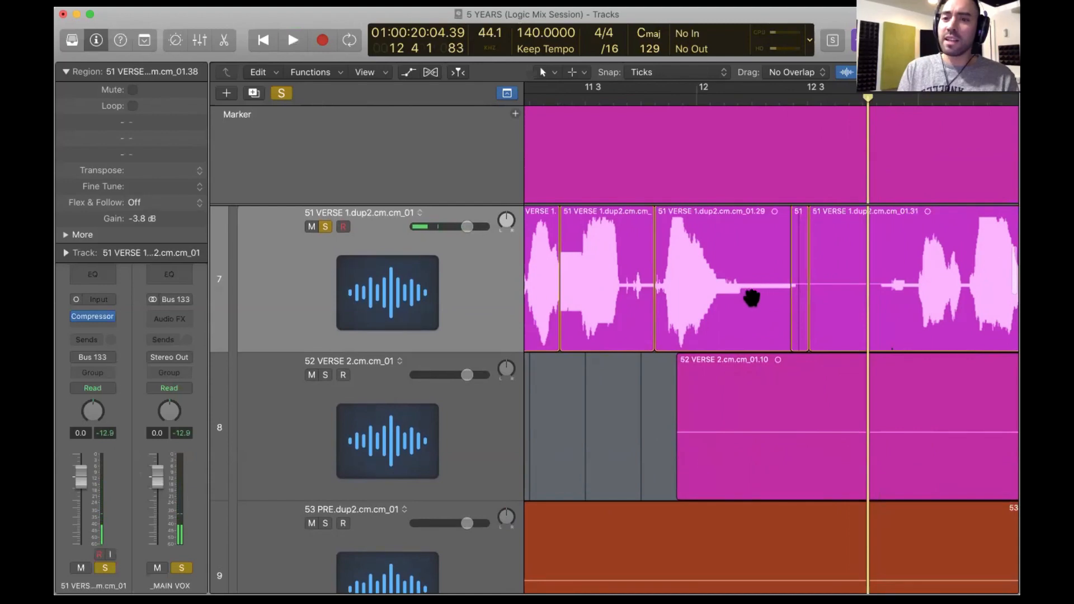
# Play on past bar 13, split the quiet segment just before bar 13 into its own region, and set its gain to +2.1 dB.
pyautogui.click(557, 100)
pyautogui.press('space')
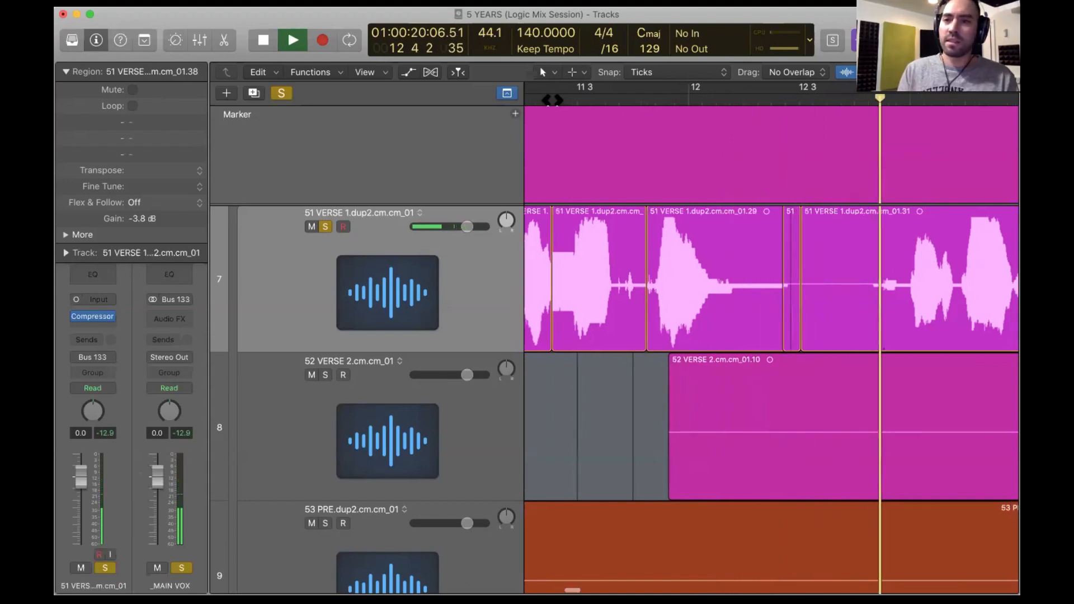
pyautogui.moveTo(591, 286); pyautogui.dragTo(632, 299)
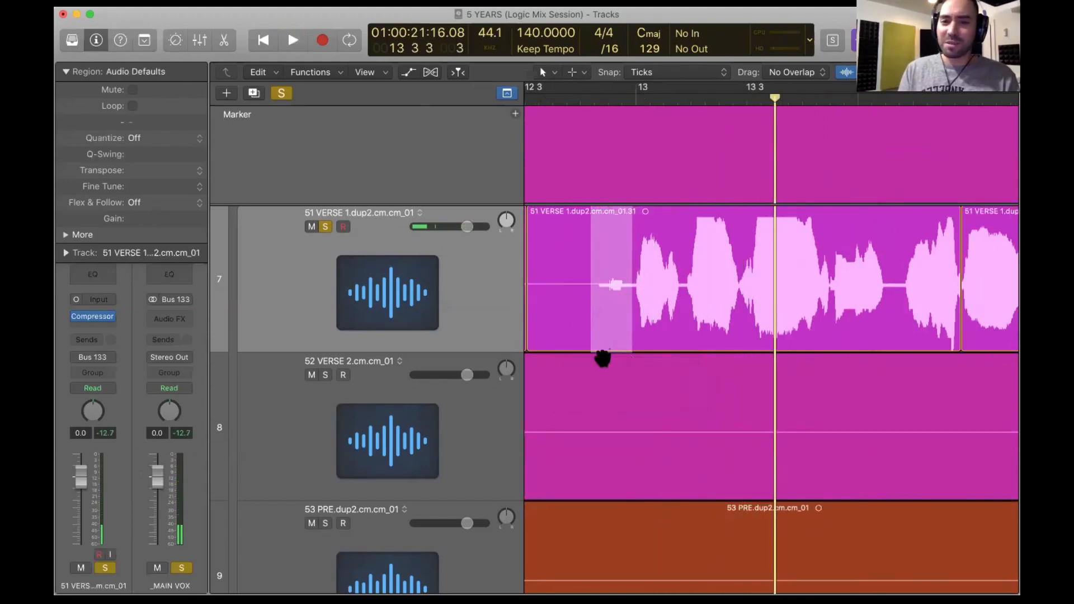
pyautogui.hscroll(-3, 597, 401)
pyautogui.click(582, 441)
pyautogui.hscroll(-3, 583, 442)
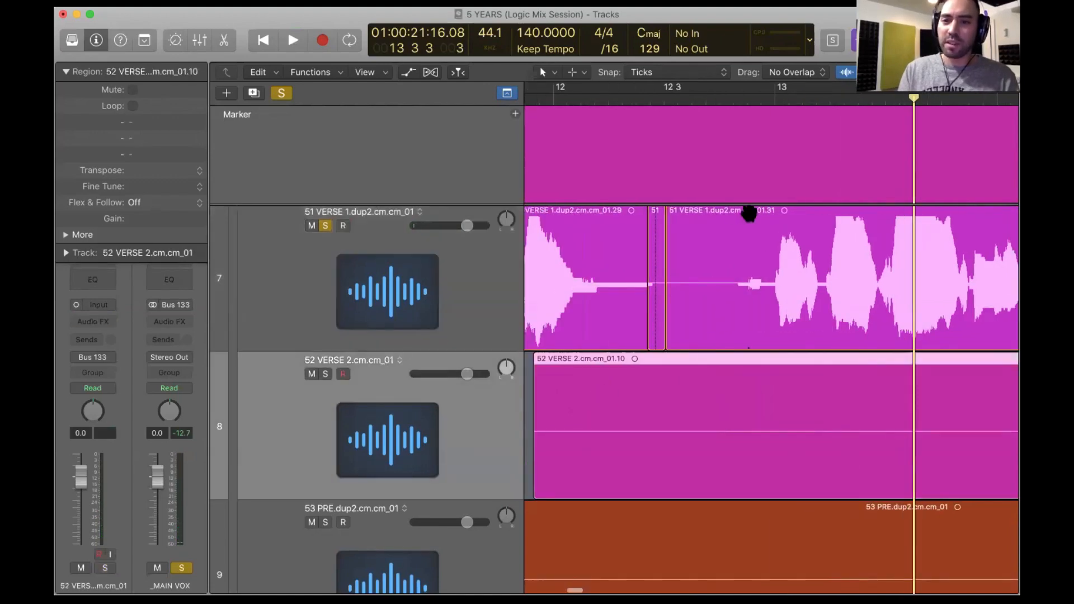
pyautogui.click(773, 301)
pyautogui.doubleClick(773, 301)
pyautogui.doubleClick(721, 306)
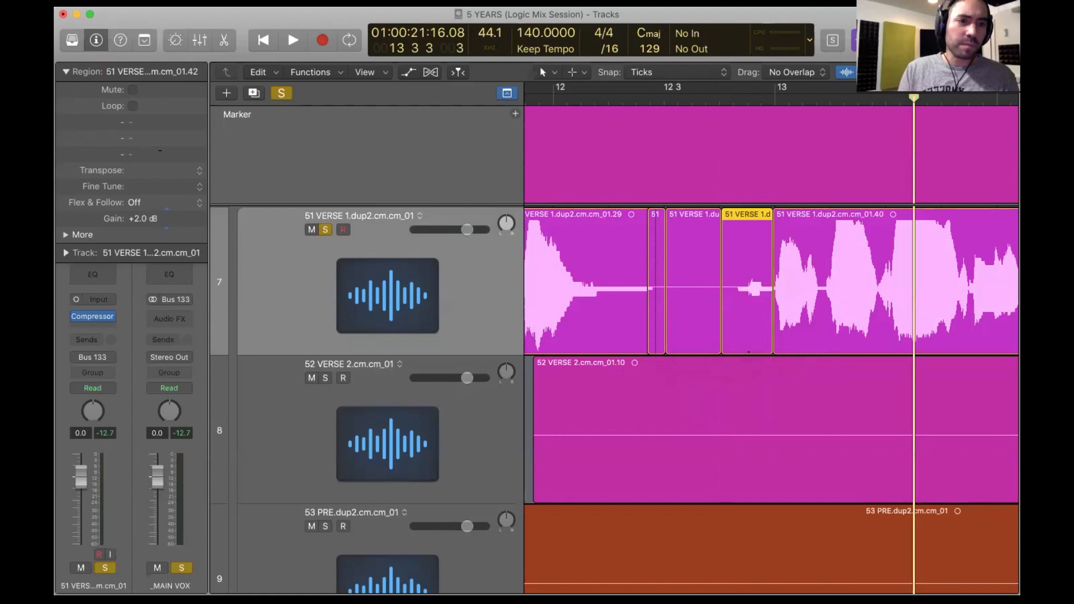
# Detach the Region inspector into a floating window over the track headers and play the verse through bar 13.
pyautogui.press('space')
pyautogui.moveTo(91, 72); pyautogui.dragTo(379, 244)
pyautogui.press('super+Left')
pyautogui.press('super+Left')
pyautogui.press('super+Left')
pyautogui.press('super+Left')
pyautogui.hscroll(5, 627, 424)
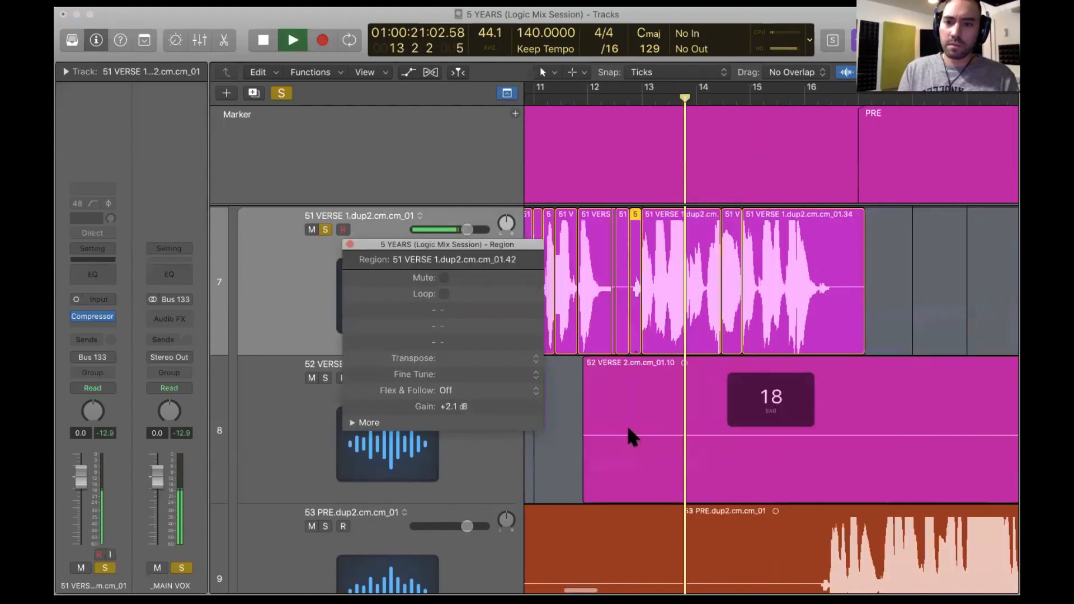
pyautogui.press('super+Right')
pyautogui.press('super+Right')
pyautogui.press('super+Right')
pyautogui.press('super+Right')
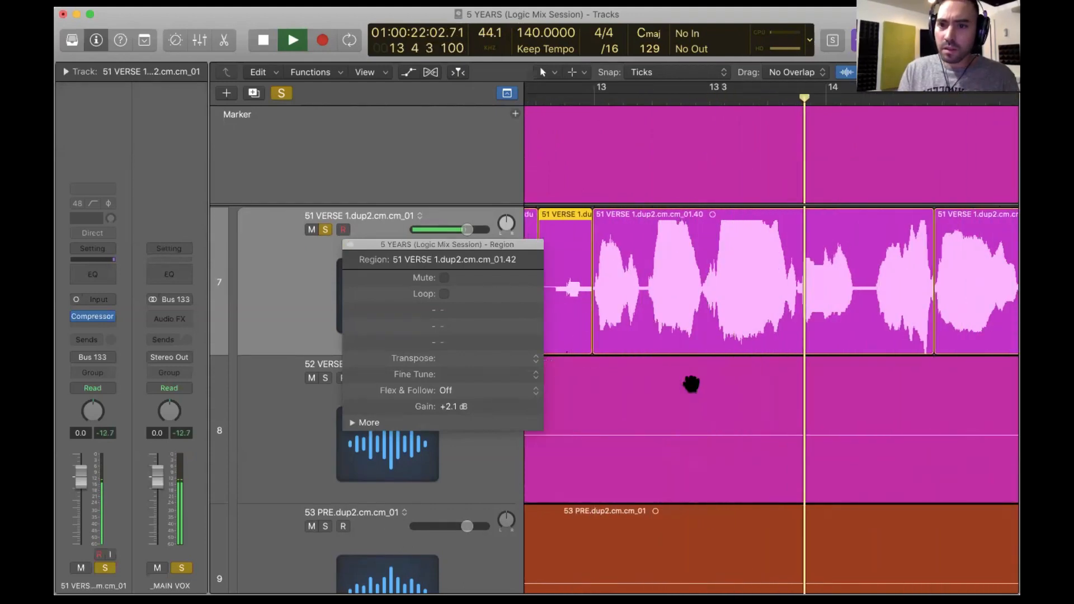
pyautogui.press('space')
# Split off the short segment just before 13 3, set its gain to -3.0 dB, and replay the phrase into bar 14.
pyautogui.press('super+Right')
pyautogui.press('super+Right')
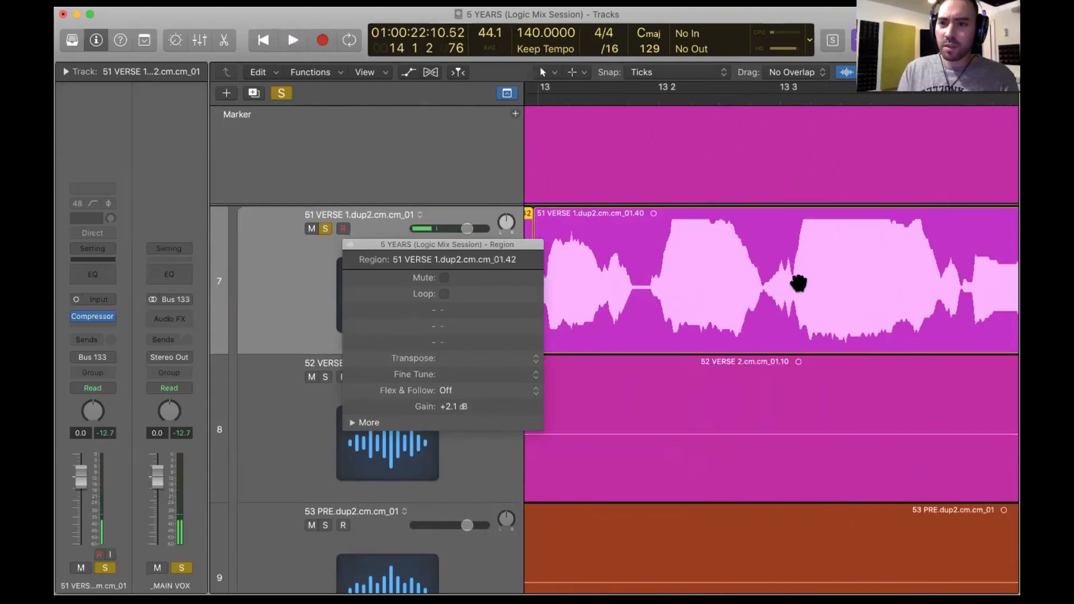
pyautogui.click(793, 285)
pyautogui.moveTo(793, 285); pyautogui.dragTo(771, 283)
pyautogui.click(778, 285)
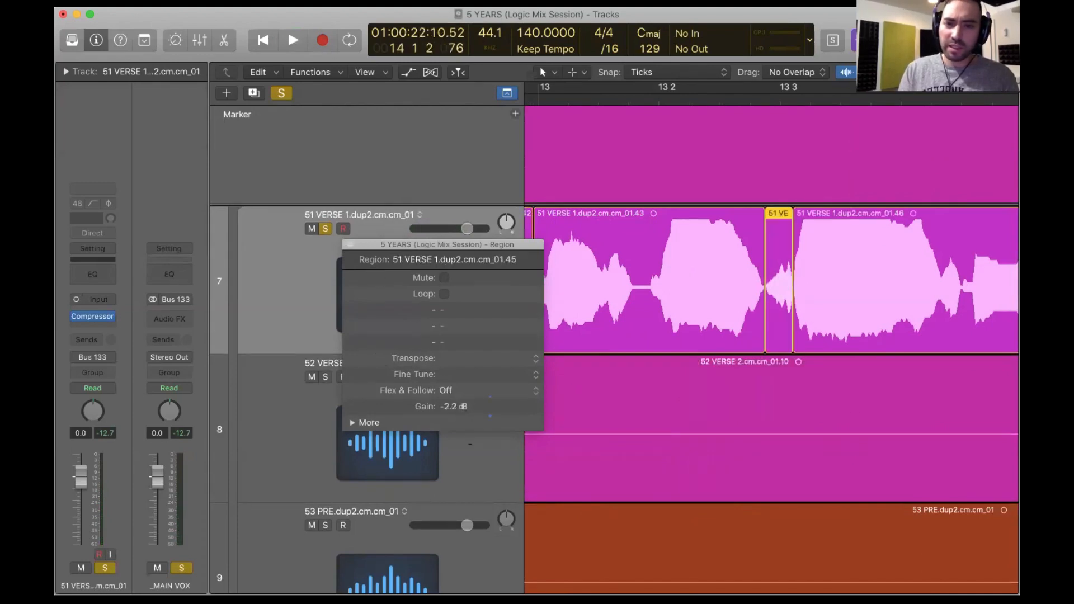
pyautogui.moveTo(474, 464); pyautogui.dragTo(475, 468)
pyautogui.hscroll(3, 679, 440)
pyautogui.press(',')
pyautogui.press('space')
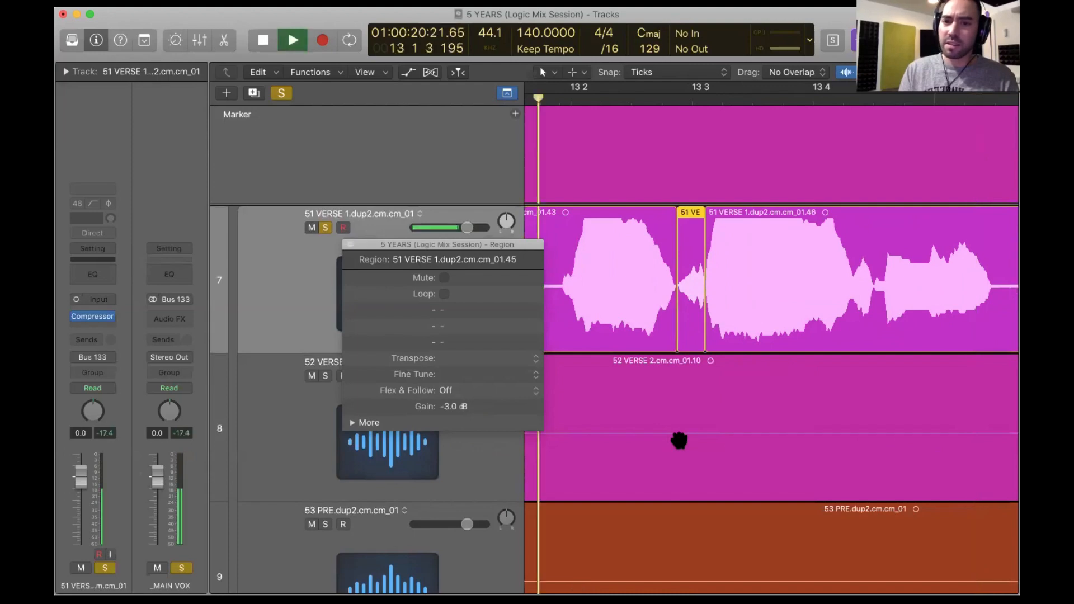
pyautogui.hscroll(3, 680, 441)
pyautogui.press('space')
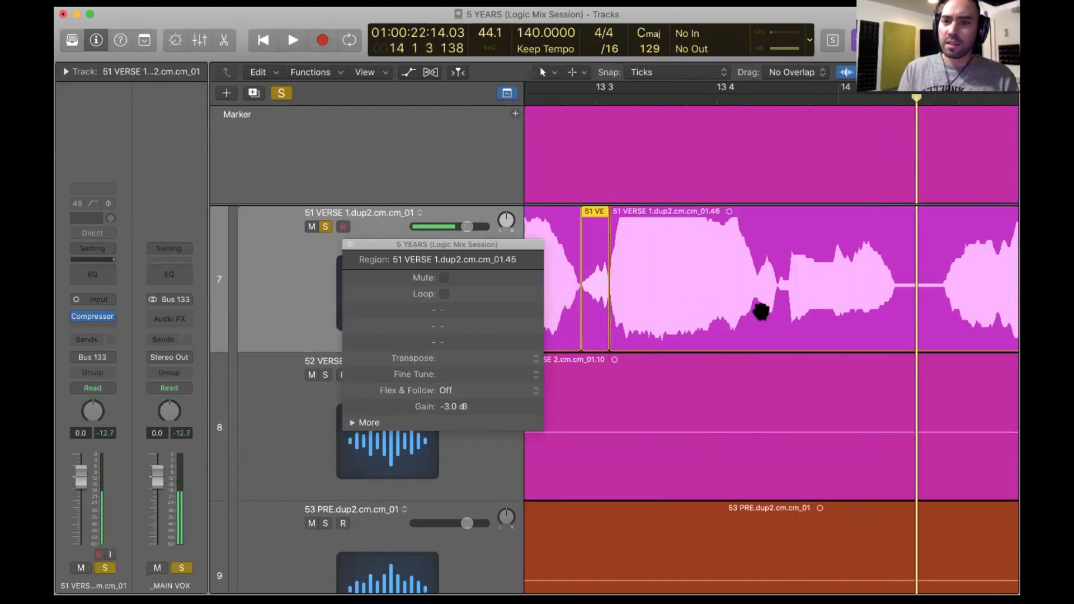
# Split off the short segment just after 13 4, set its gain to -2.8 dB, and replay the vocal into bar 15.
pyautogui.click(757, 302)
pyautogui.moveTo(757, 302); pyautogui.dragTo(776, 304)
pyautogui.click(771, 304)
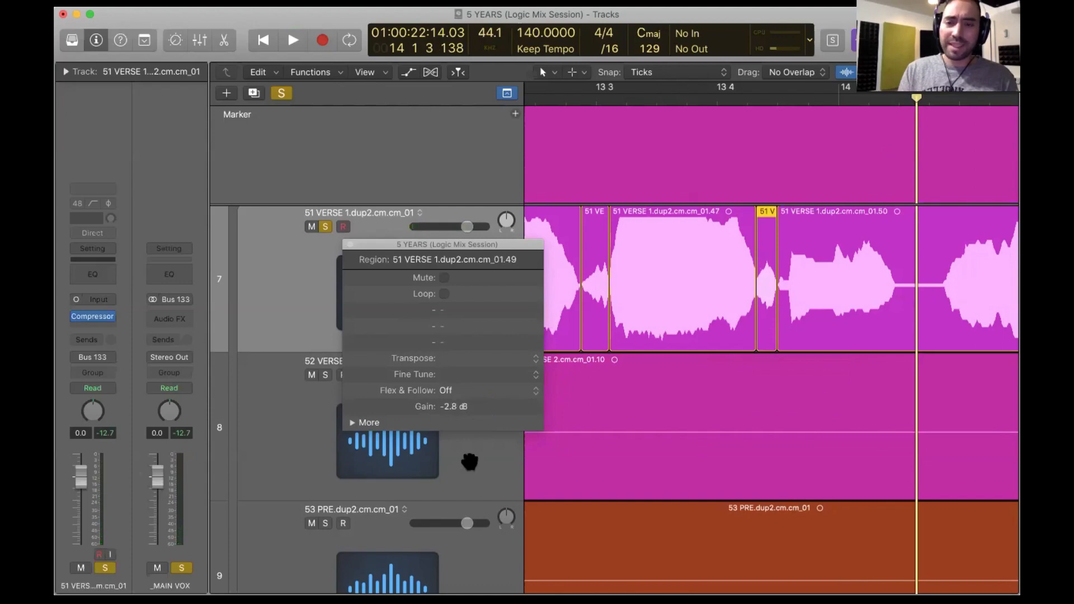
pyautogui.press(',')
pyautogui.press('space')
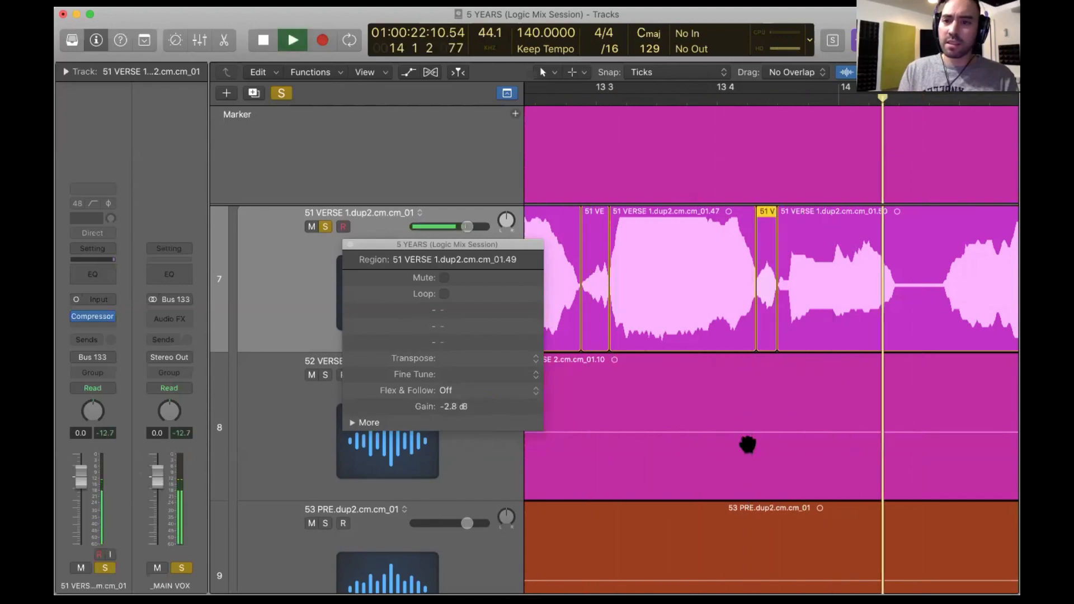
pyautogui.press('space')
# Set the gain of the region starting just before 14 3 to -6.0 dB and crossfade it with the preceding region.
pyautogui.click(713, 259)
pyautogui.moveTo(467, 407); pyautogui.dragTo(468, 399)
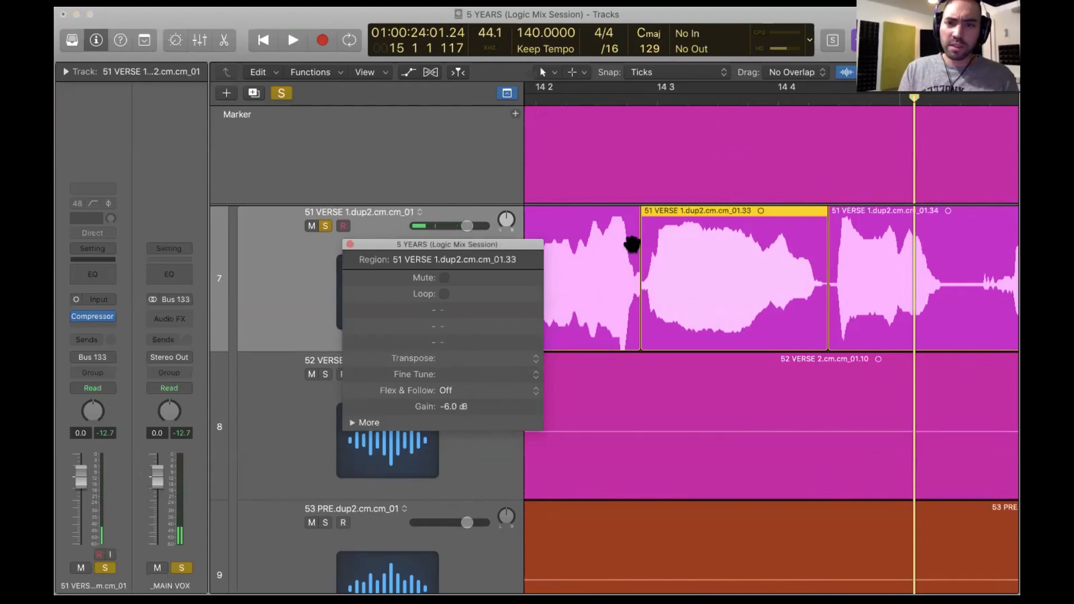
pyautogui.moveTo(643, 212); pyautogui.dragTo(618, 212)
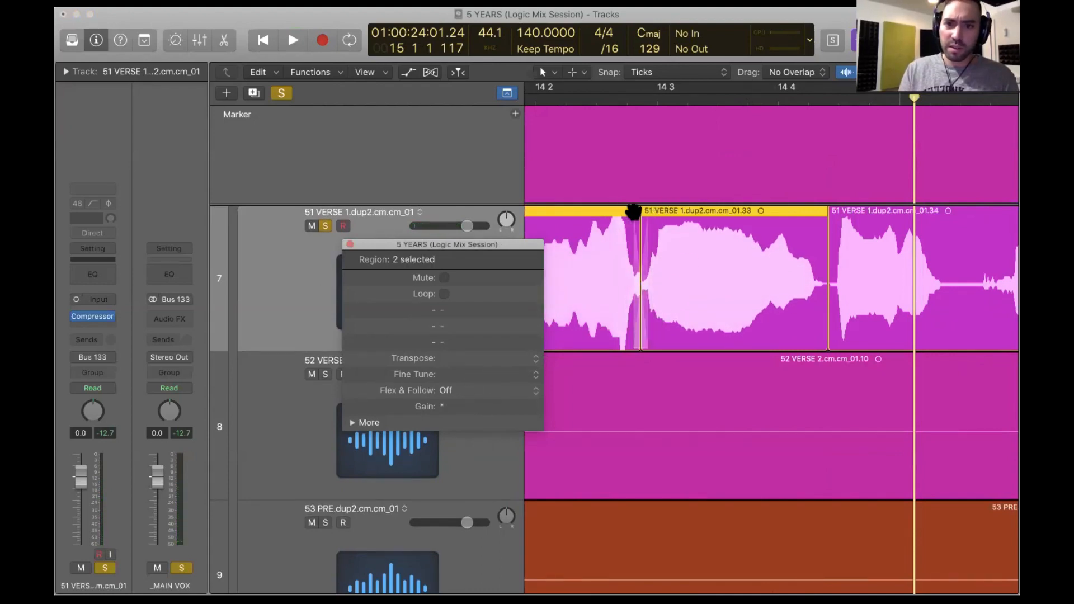
# Replay the vocal phrase from bar 13 to just past 14 4 and try adjusting the gain of both selected regions.
pyautogui.hotkey('shift', 'space')
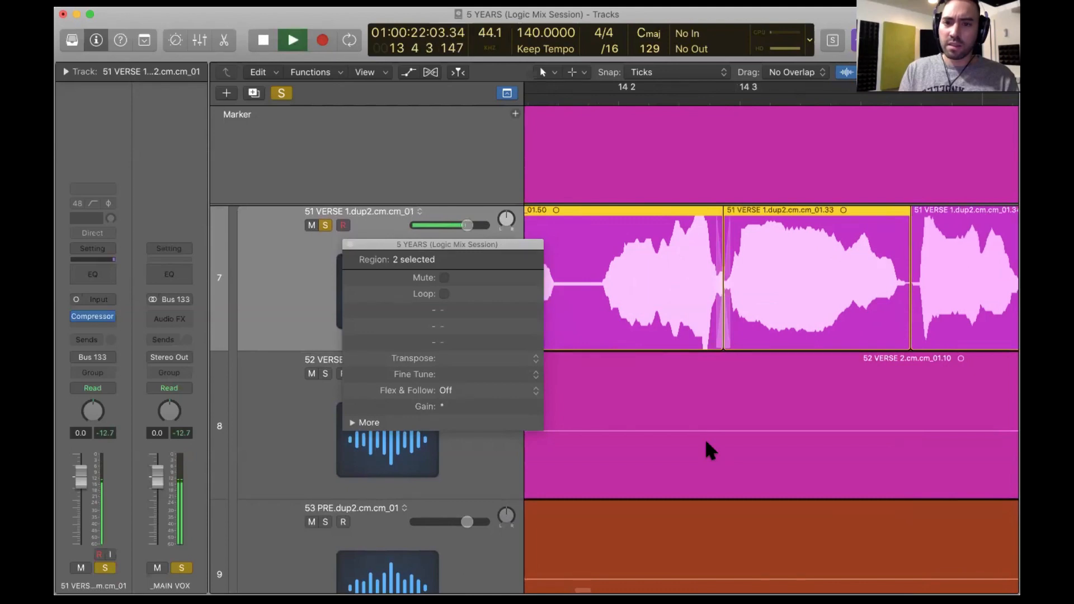
pyautogui.press('space')
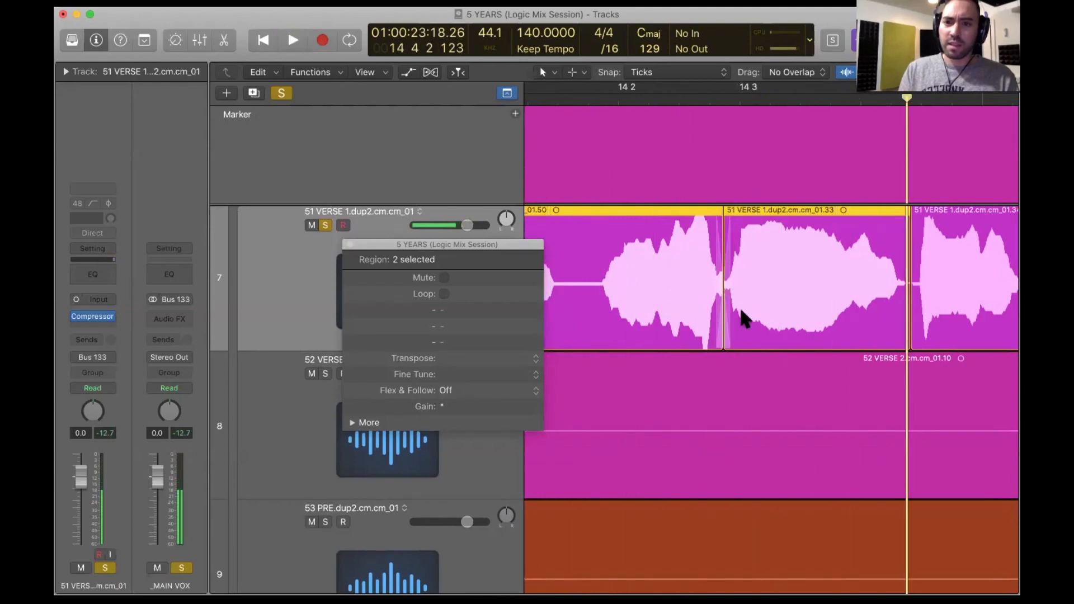
pyautogui.moveTo(492, 407); pyautogui.dragTo(484, 388)
# Split the silent 52 VERSE 2 region at 14 3 2 39 and delete the part before the cut.
pyautogui.click(761, 412)
pyautogui.keyDown('super'); pyautogui.doubleClick(774, 407); pyautogui.keyUp('super')
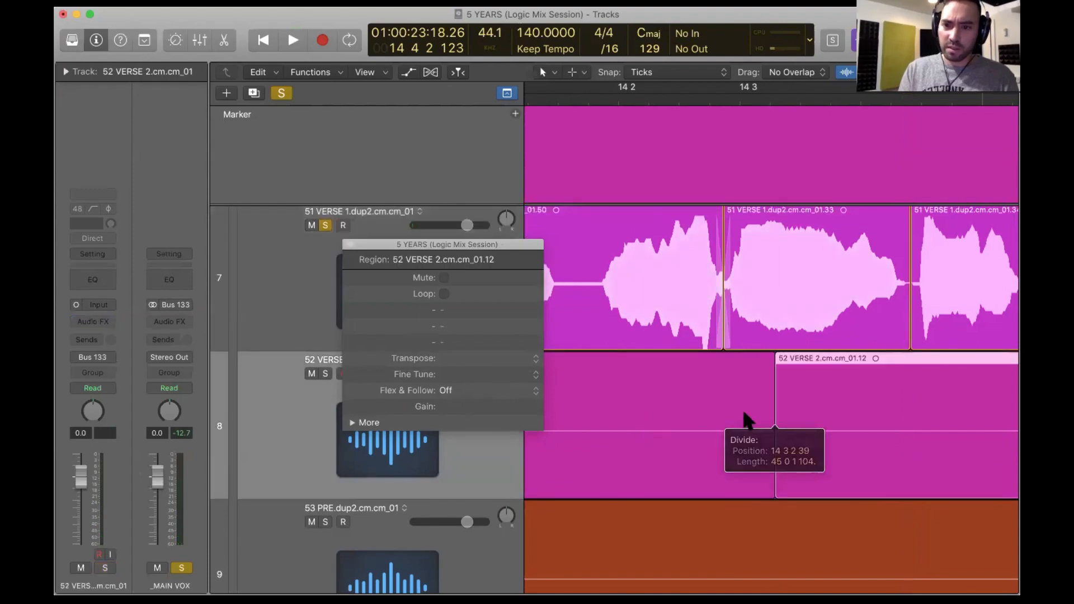
pyautogui.click(744, 414)
pyautogui.press('Delete')
# Set the gain of the Verse 1 vocal region starting just before 14 3 to -4.6 dB.
pyautogui.click(773, 341)
pyautogui.moveTo(487, 409)
pyautogui.mouseDown()
pyautogui.moveTo(489, 379)
pyautogui.moveTo(477, 402)
pyautogui.moveTo(490, 406)
pyautogui.mouseUp()
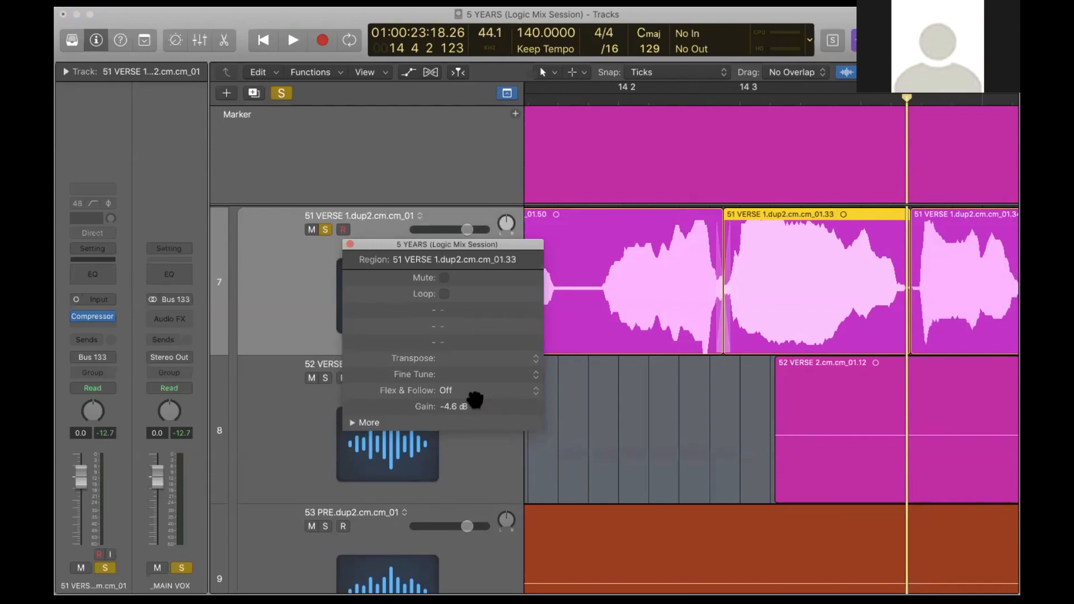
pyautogui.click(659, 411)
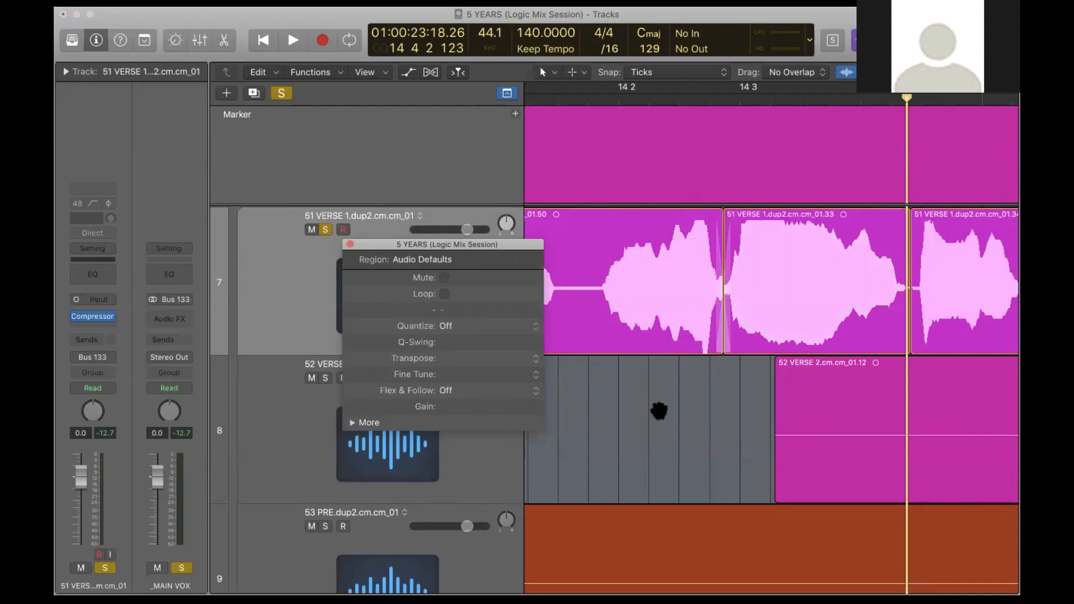
# Toggle the pointer's Fade Tool click zones option in the editing preferences and close the preferences.
pyautogui.press('super+comma')
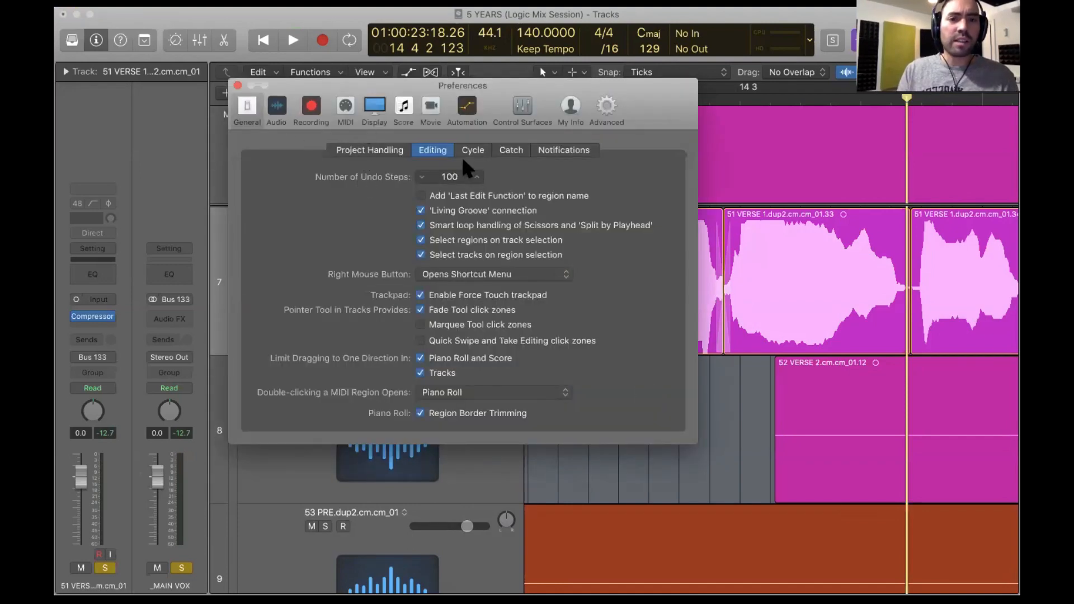
pyautogui.click(440, 311)
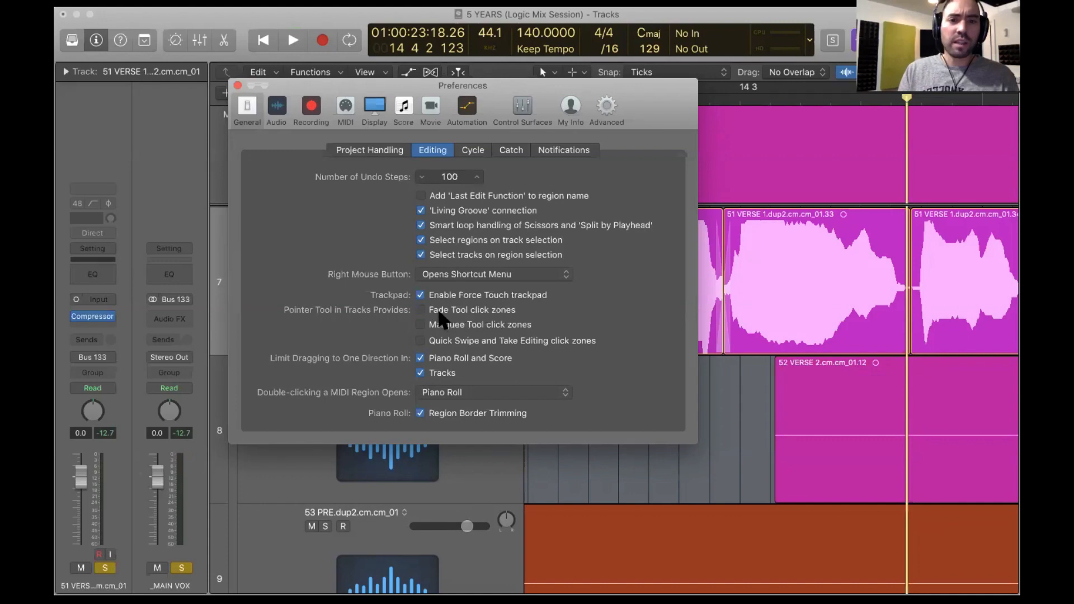
pyautogui.click(236, 83)
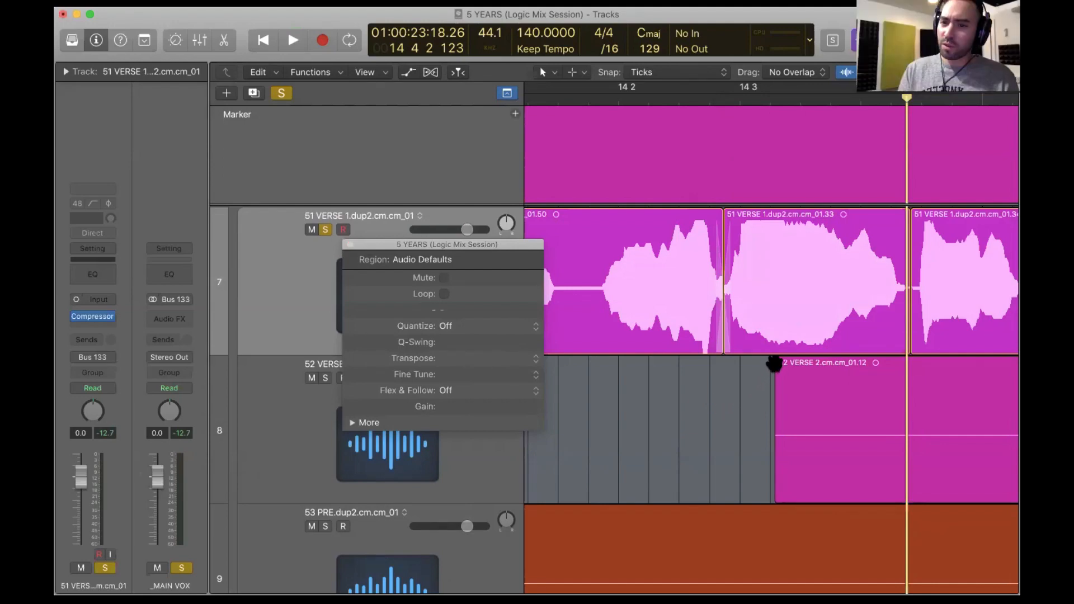
# Split the remaining silent 52 VERSE 2 region just before 14 4 and crossfade the two pieces.
pyautogui.moveTo(778, 358)
pyautogui.mouseDown()
pyautogui.moveTo(798, 364)
pyautogui.moveTo(783, 371)
pyautogui.moveTo(844, 369)
pyautogui.moveTo(785, 367)
pyautogui.mouseUp()
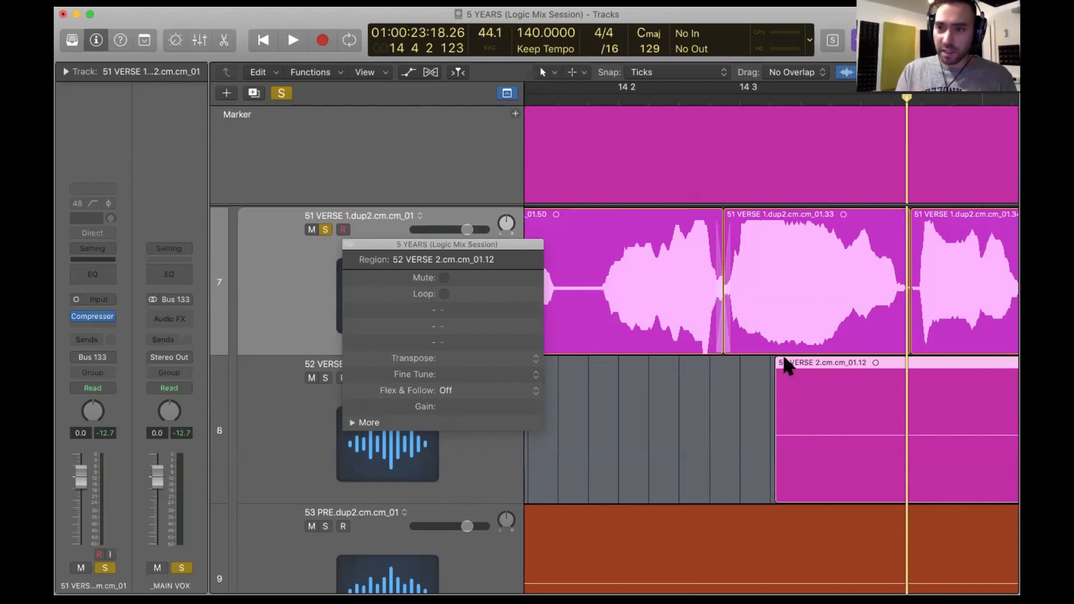
pyautogui.hscroll(3, 815, 353)
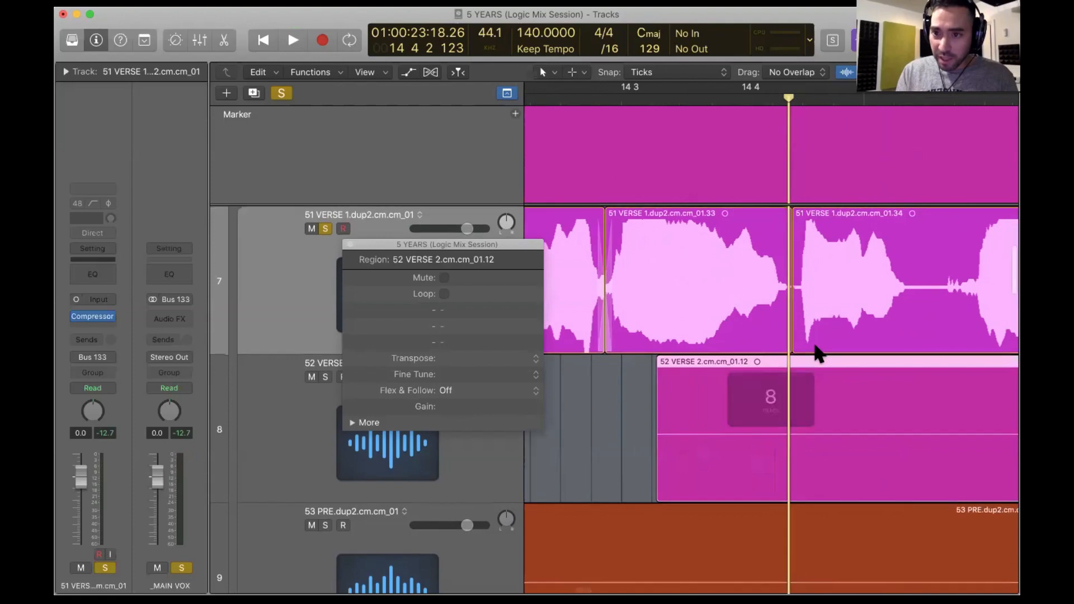
pyautogui.click(746, 442)
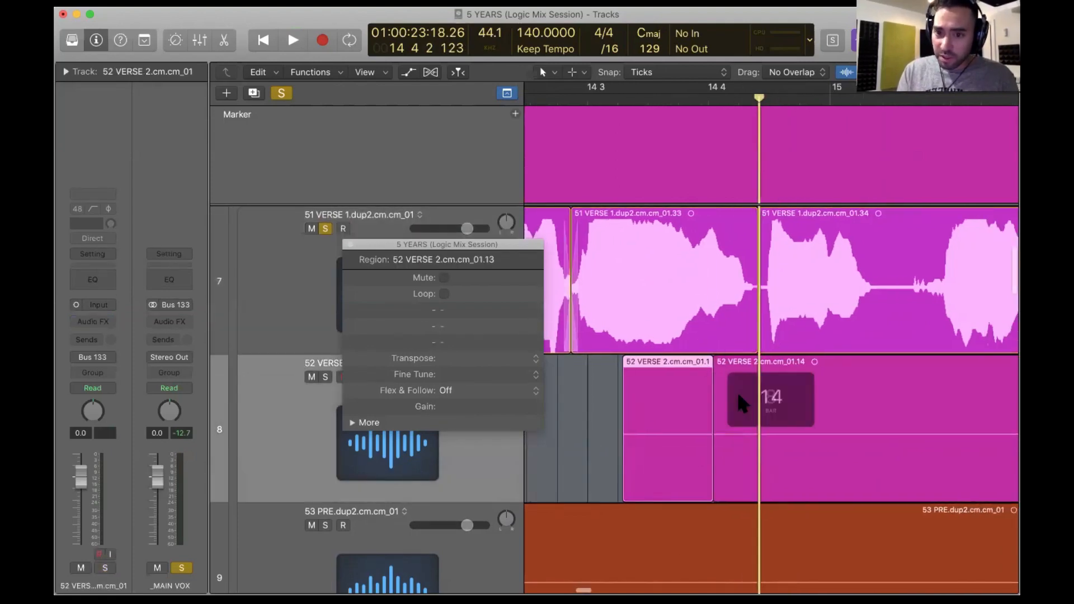
pyautogui.hscroll(2, 737, 390)
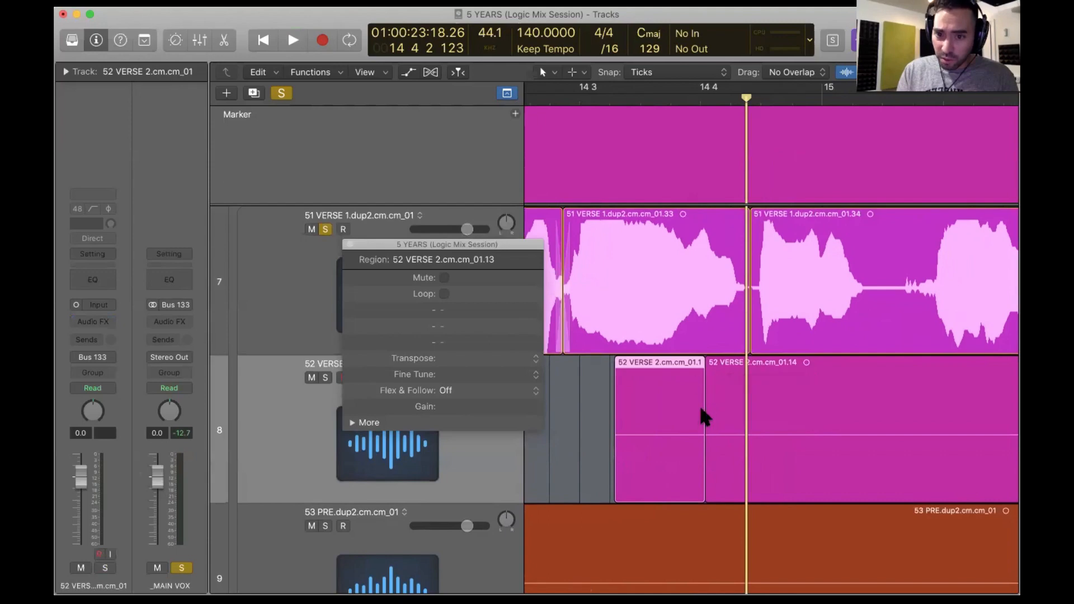
pyautogui.click(706, 364)
pyautogui.moveTo(718, 370); pyautogui.dragTo(677, 369)
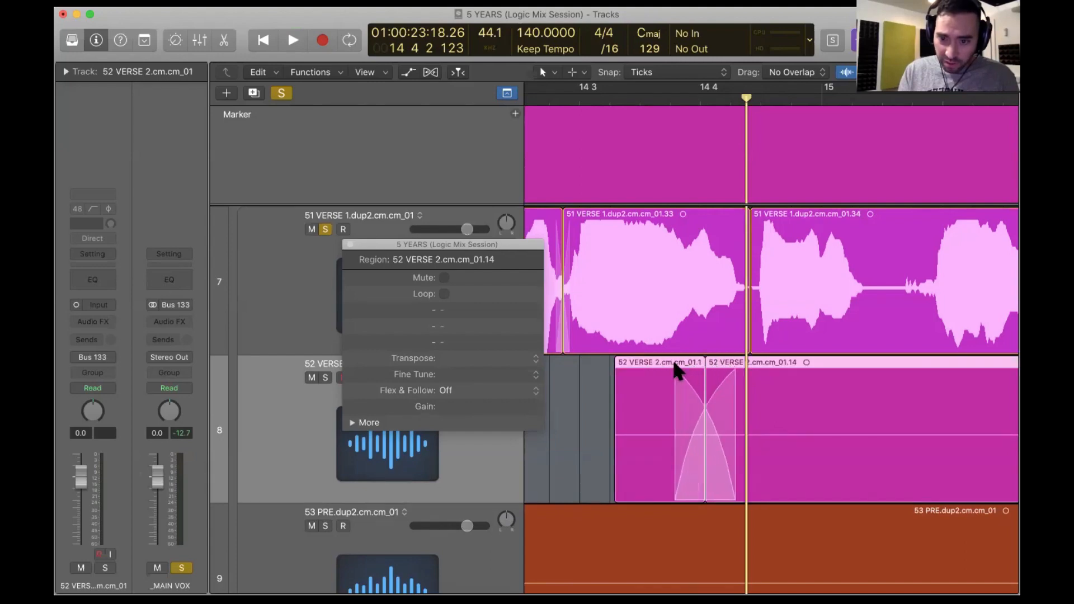
# Delete the short 52 VERSE 2 piece before the crossfade and play the vocal from 14 2 to past 16 3.
pyautogui.press('super+Left')
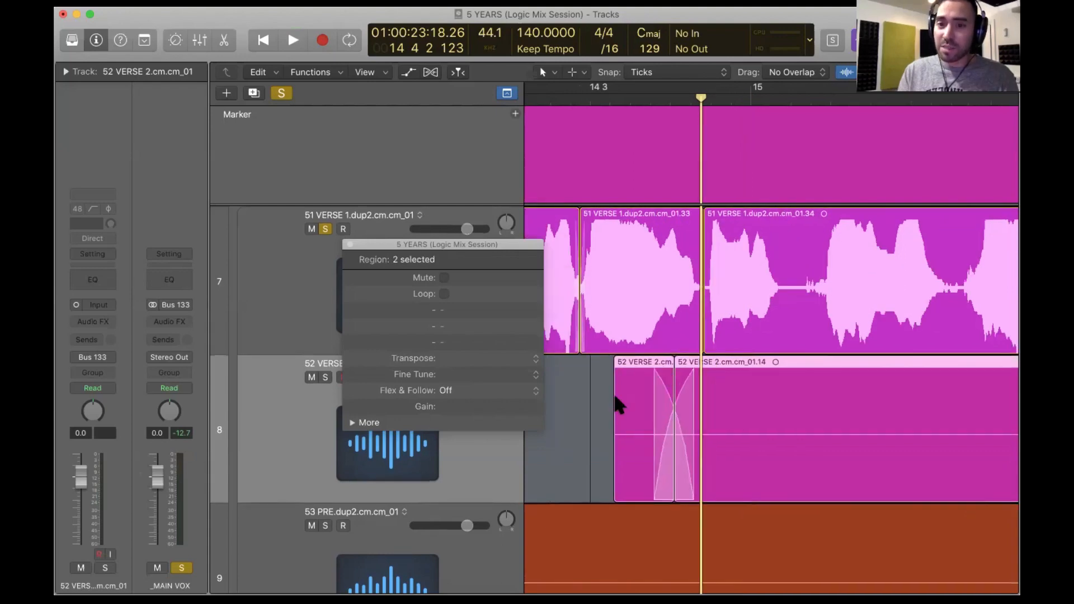
pyautogui.click(610, 407)
pyautogui.click(625, 410)
pyautogui.hscroll(-3, 593, 419)
pyautogui.click(594, 417)
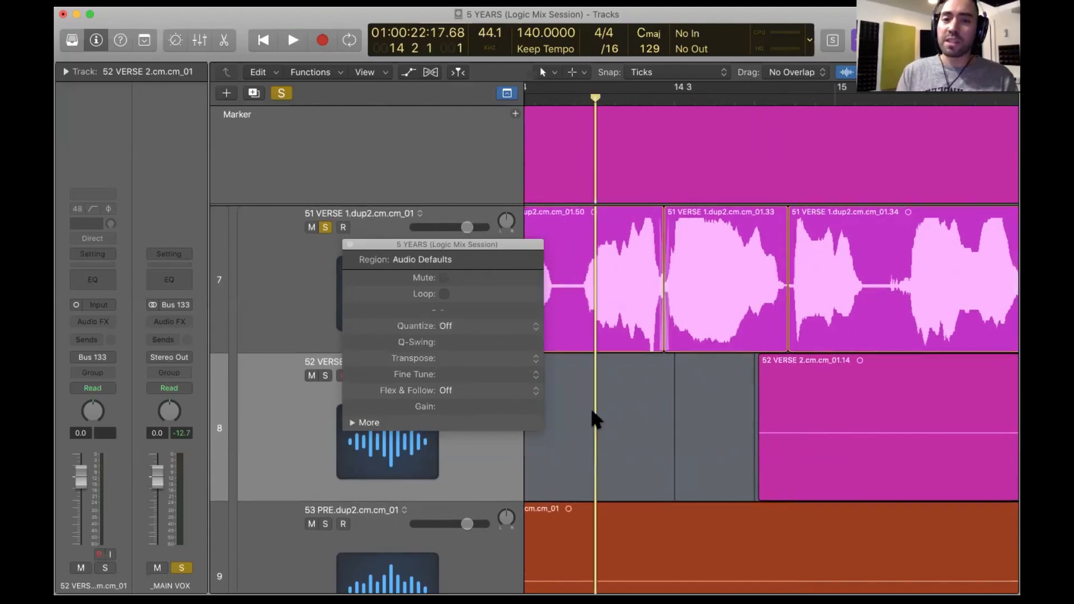
pyautogui.press('space')
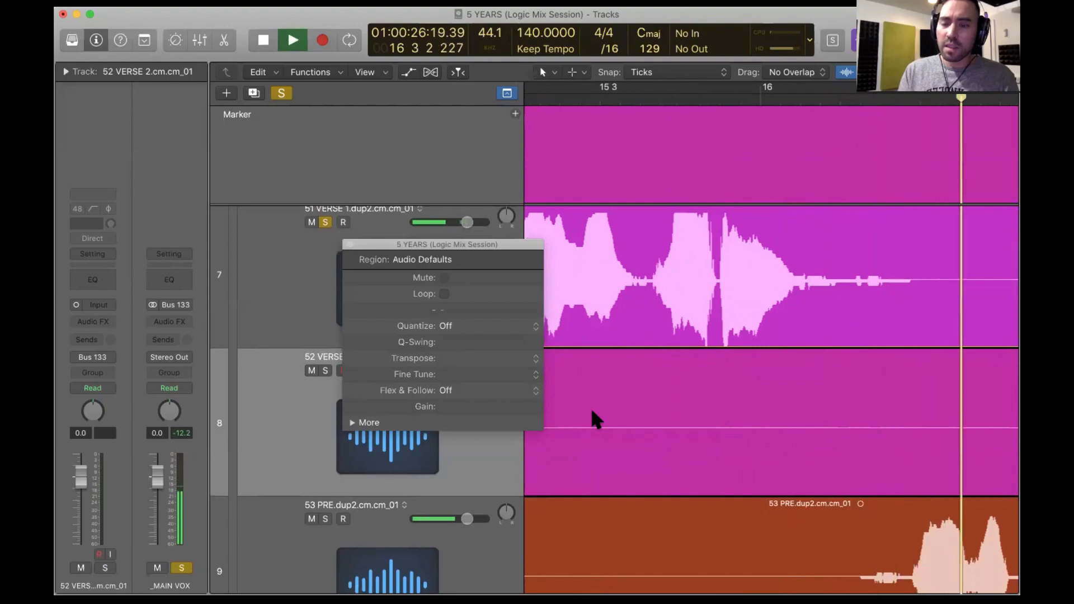
pyautogui.press('space')
# Split the 53 PRE region midway through bar 15 and delete the silent part before the pre-chorus vocal.
pyautogui.press('super+Left')
pyautogui.press('super+Left')
pyautogui.scroll(3, 597, 420)
pyautogui.scroll(-3, 597, 421)
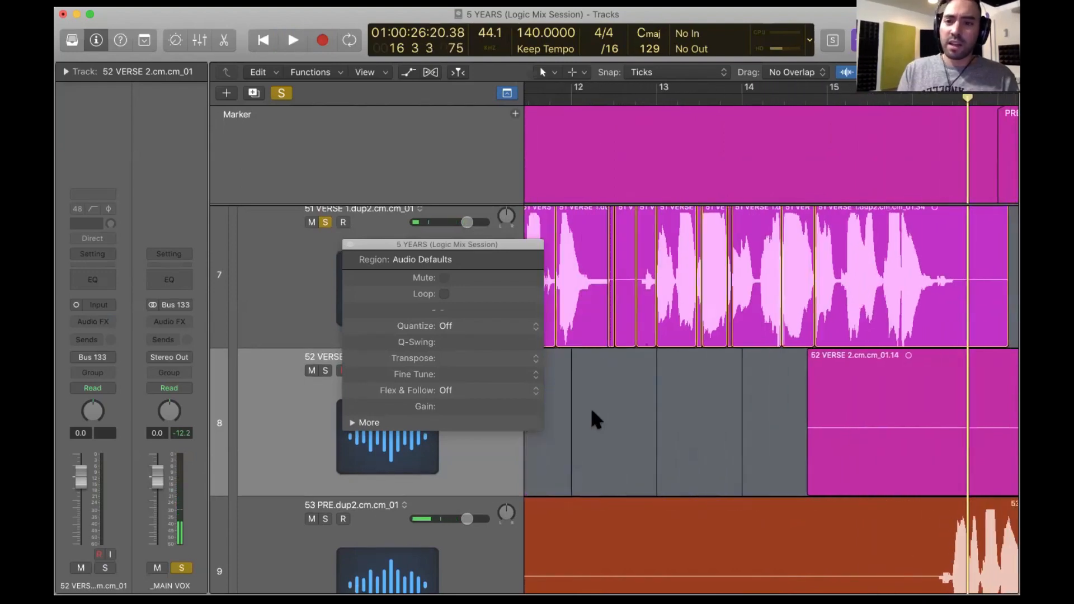
pyautogui.scroll(-5, 596, 420)
pyautogui.hscroll(2, 596, 421)
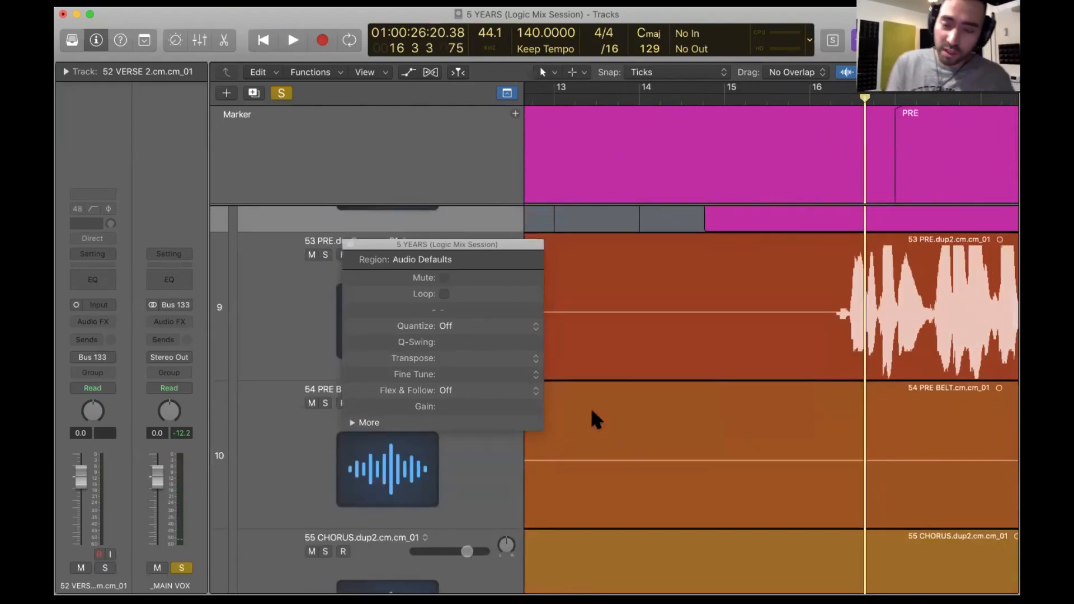
pyautogui.hscroll(2, 593, 420)
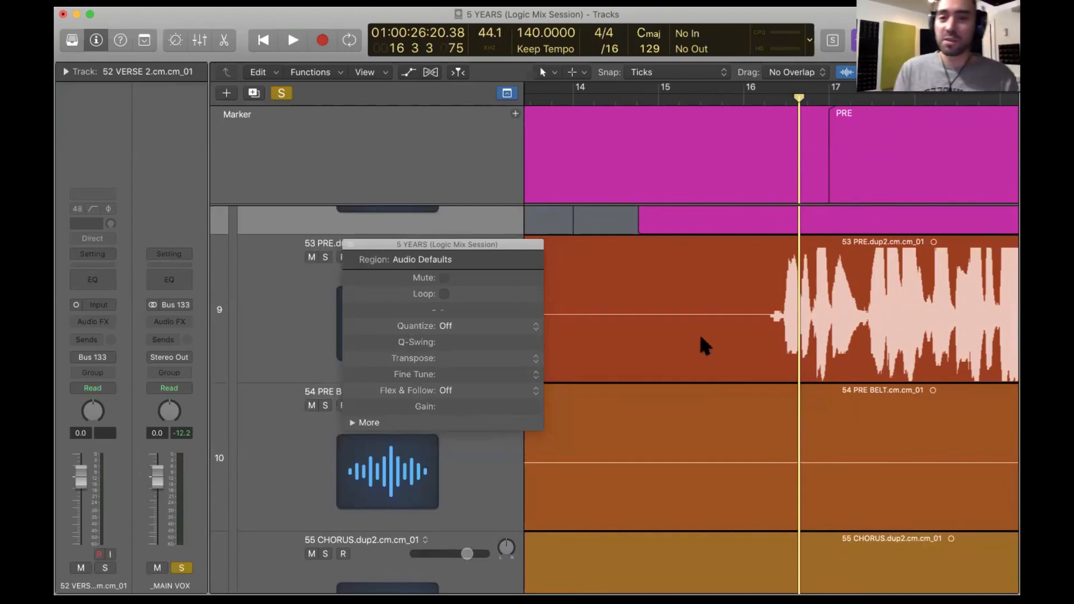
pyautogui.press('super+Left')
pyautogui.press('super+Left')
pyautogui.press('super+Left')
pyautogui.keyDown('super'); pyautogui.doubleClick(683, 323); pyautogui.keyUp('super')
pyautogui.click(634, 326)
pyautogui.press('Delete')
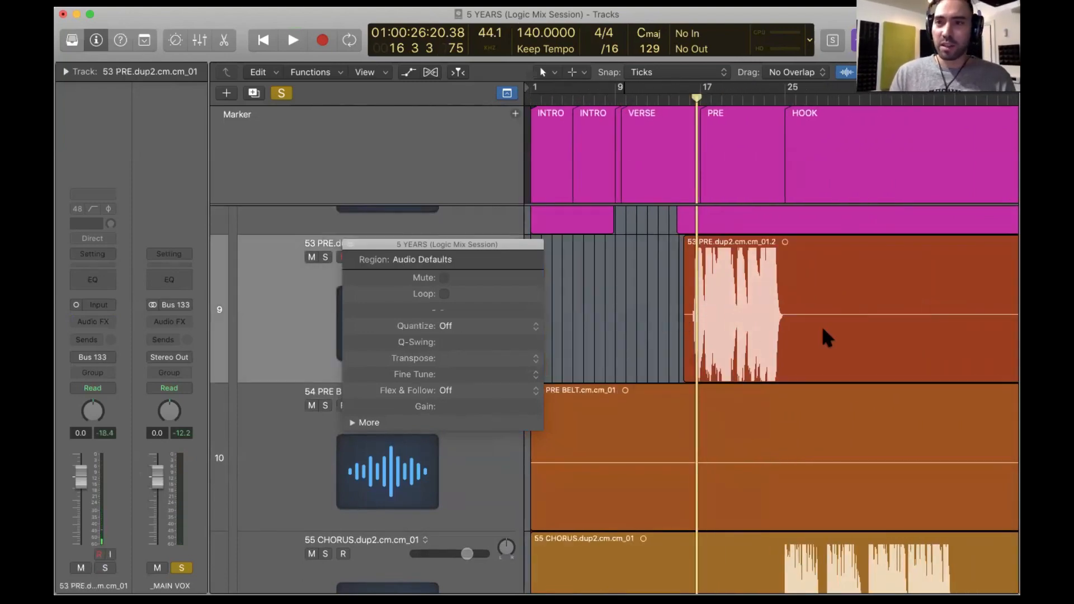
# Add a fade-in about half a bar long to the start of the trimmed 53 PRE region.
pyautogui.scroll(5, 827, 338)
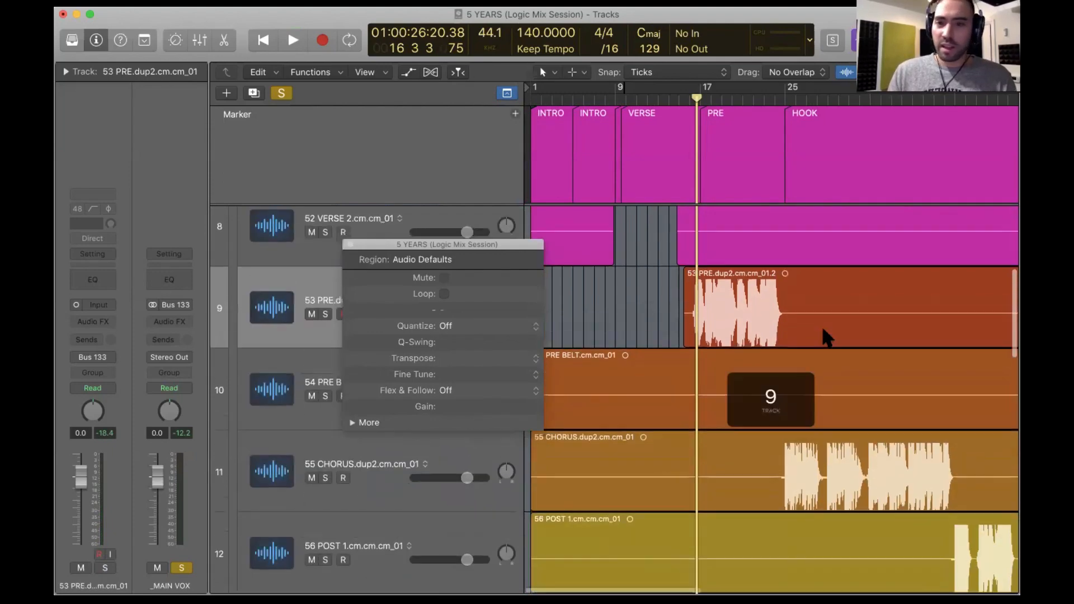
pyautogui.scroll(10, 626, 474)
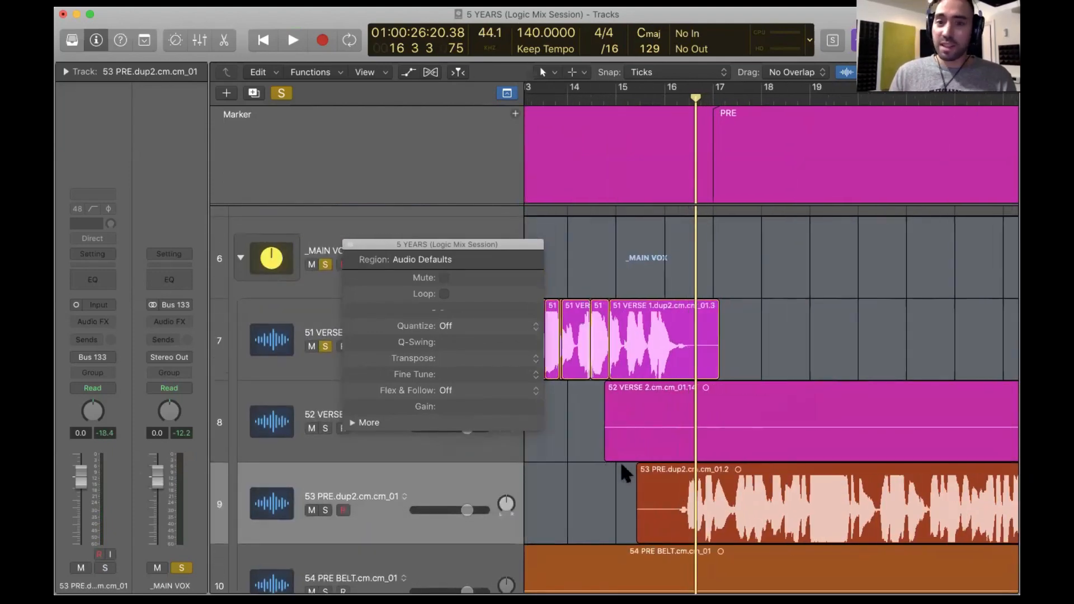
pyautogui.scroll(-2, 626, 474)
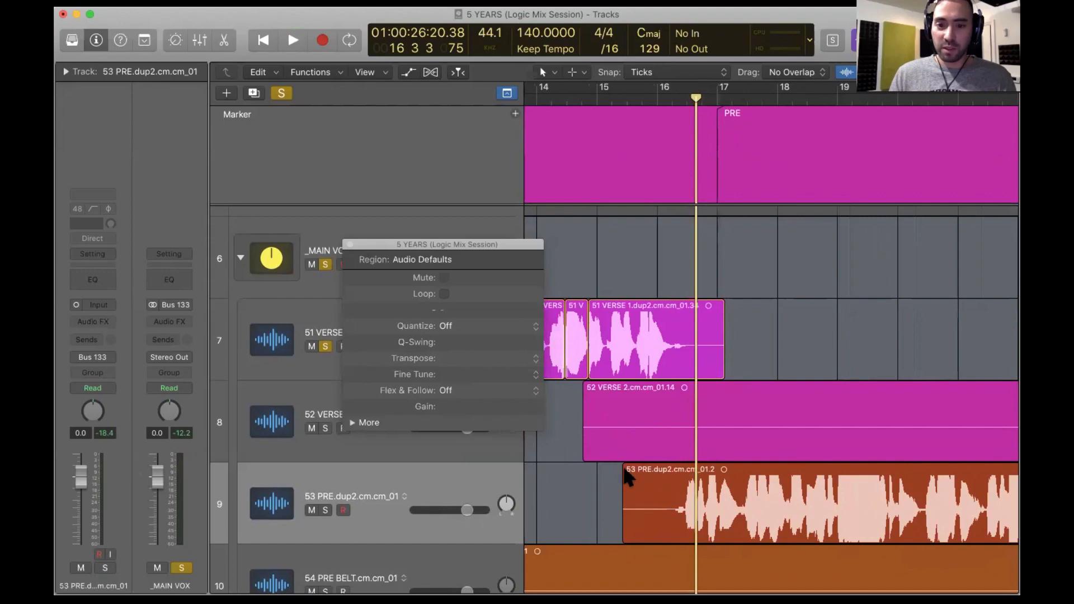
pyautogui.moveTo(631, 472); pyautogui.dragTo(657, 479)
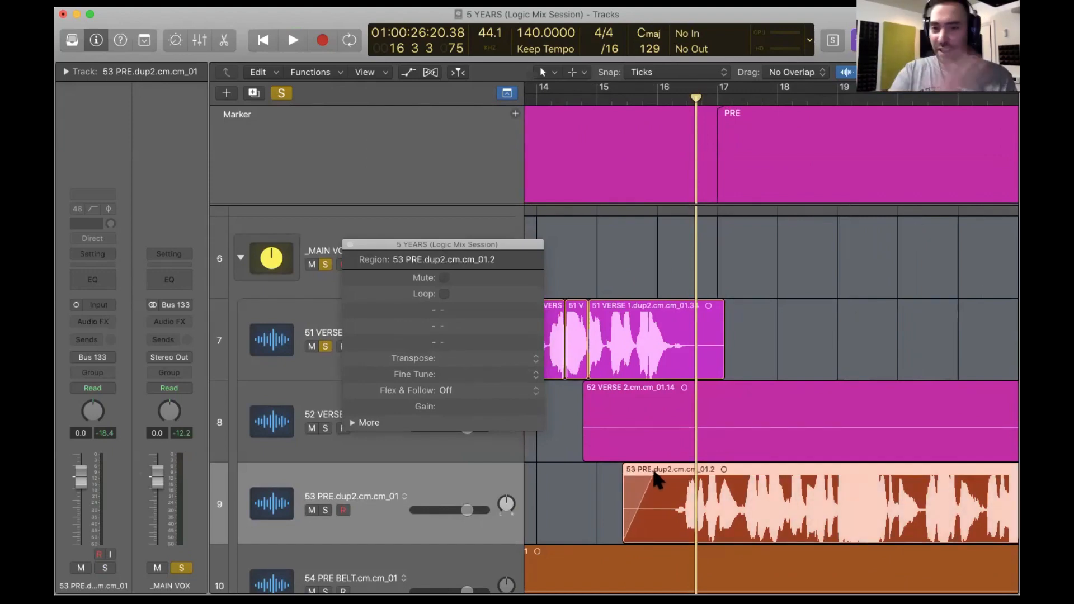
# Examine the gain-edited Verse 1 regions close up and compare them with the other vocal tracks in the arrangement.
pyautogui.hscroll(-5, 657, 479)
pyautogui.press('super+Left')
pyautogui.press('super+Left')
pyautogui.hscroll(-2, 658, 479)
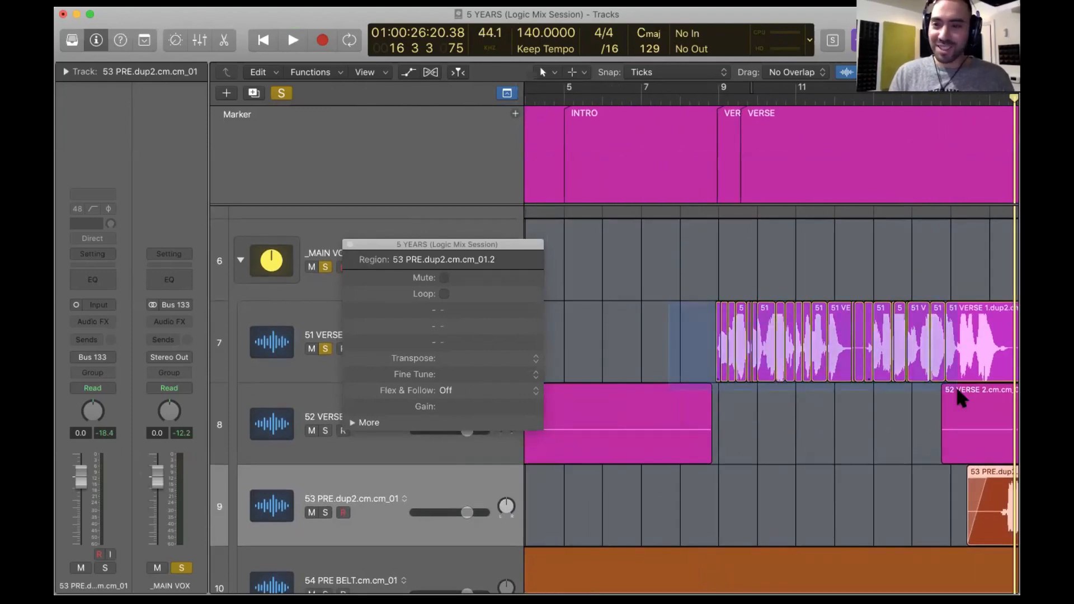
pyautogui.hscroll(4, 957, 391)
pyautogui.press('z')
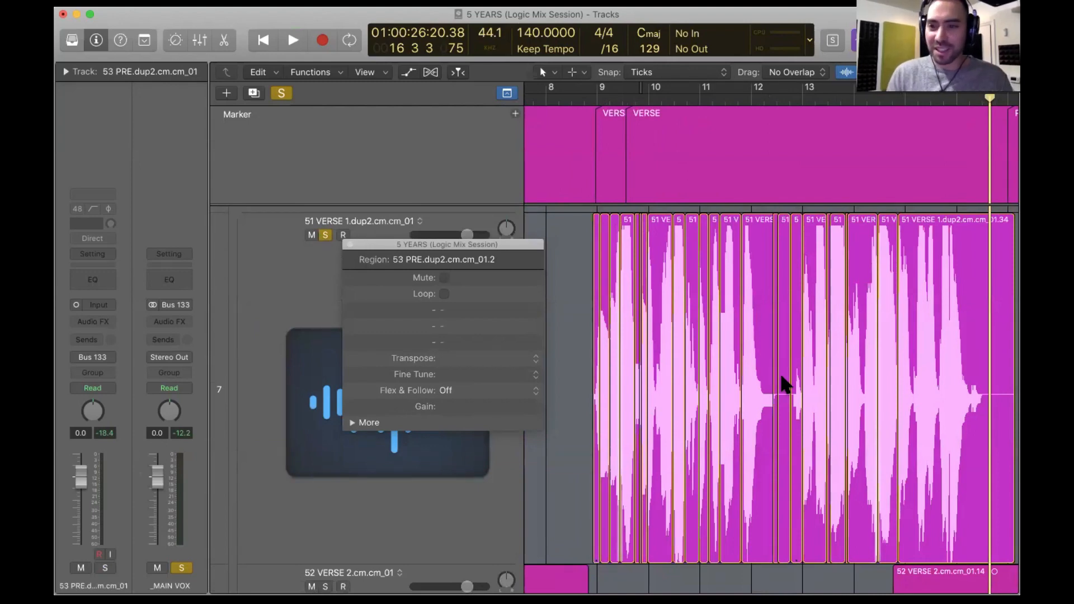
pyautogui.click(547, 466)
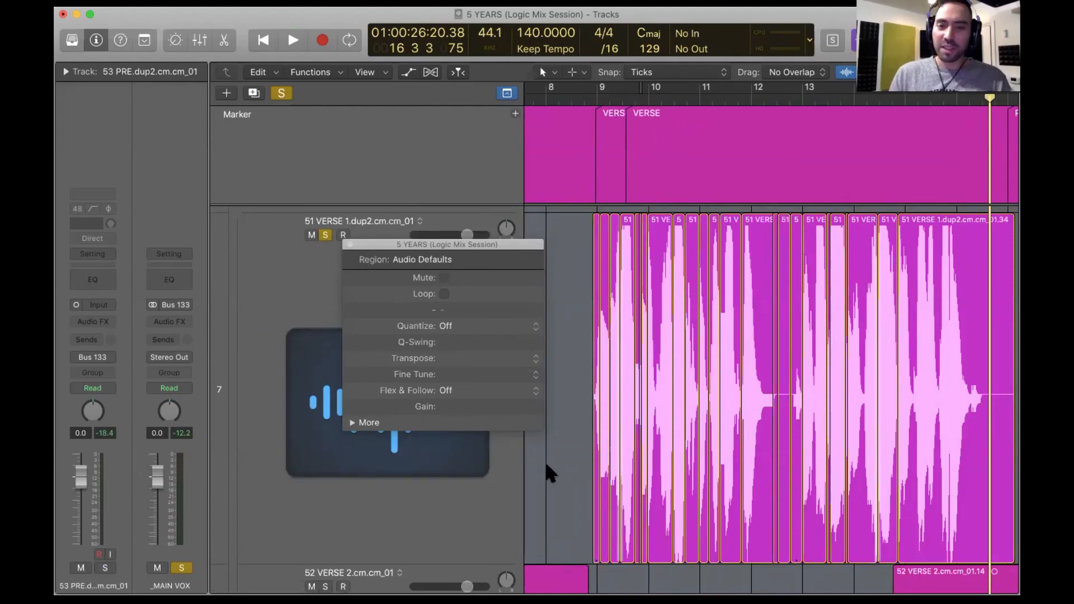
pyautogui.press('z')
pyautogui.scroll(5, 710, 394)
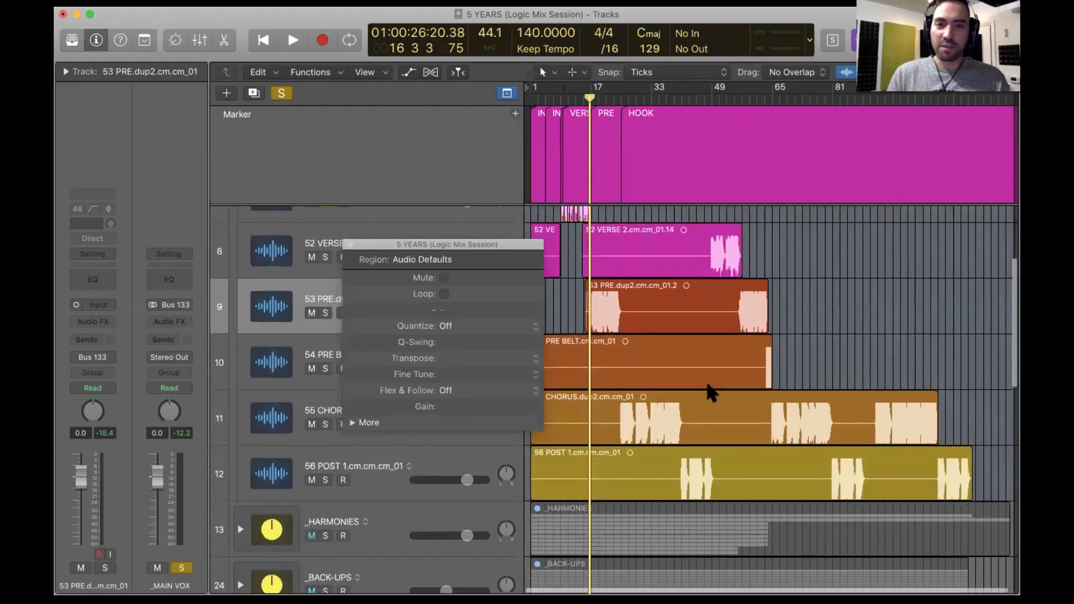
pyautogui.hscroll(5, 711, 393)
pyautogui.hscroll(-5, 711, 392)
pyautogui.scroll(5, 711, 393)
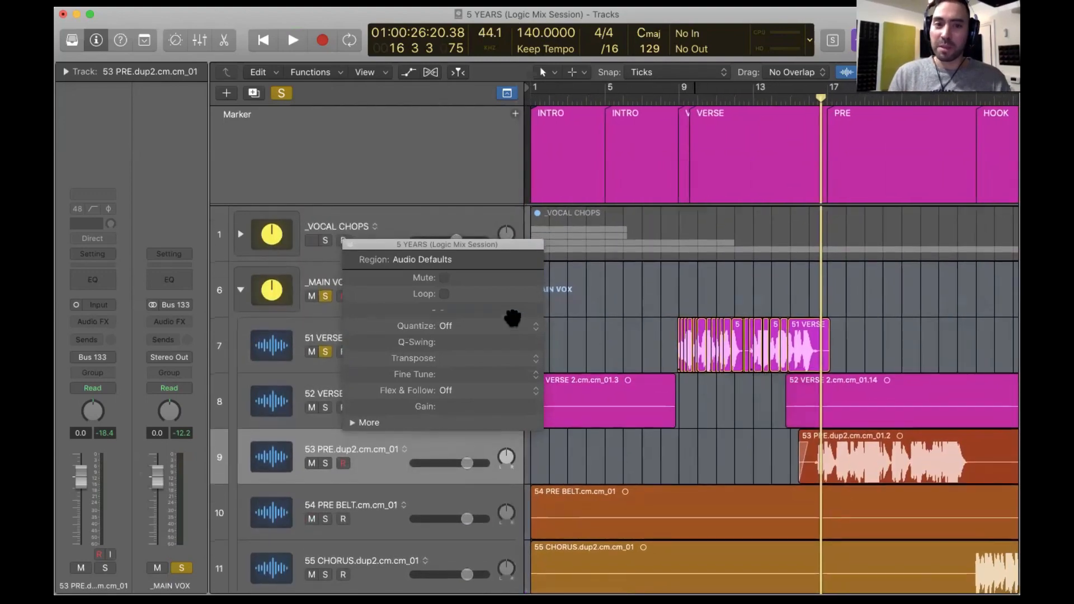
# Close the Verse 1 Channel EQ window and move the floating Region inspector clear of the Verse 1 track header.
pyautogui.moveTo(492, 245); pyautogui.dragTo(531, 182)
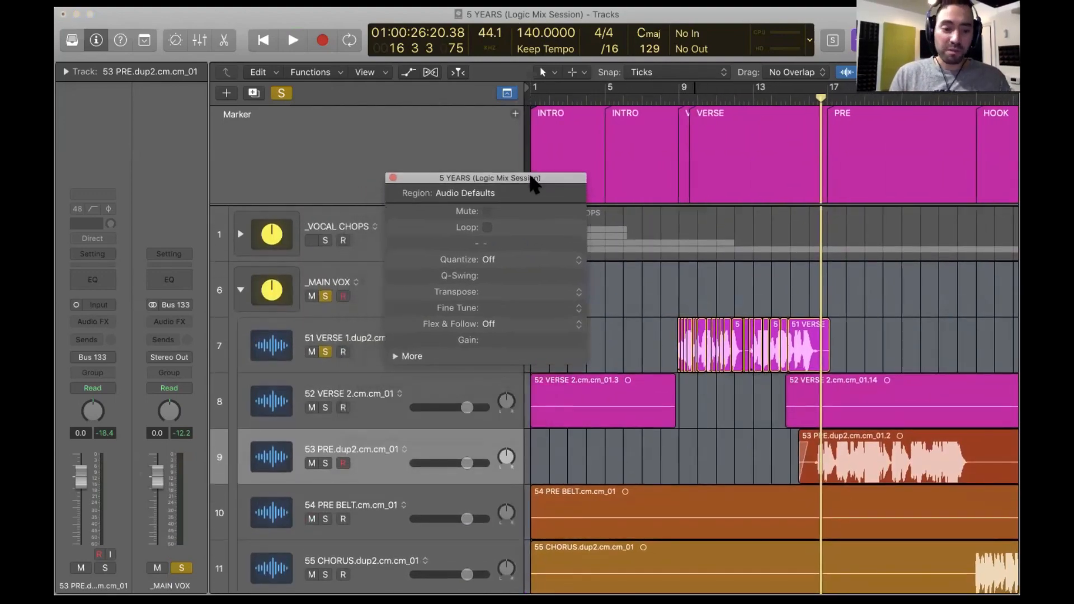
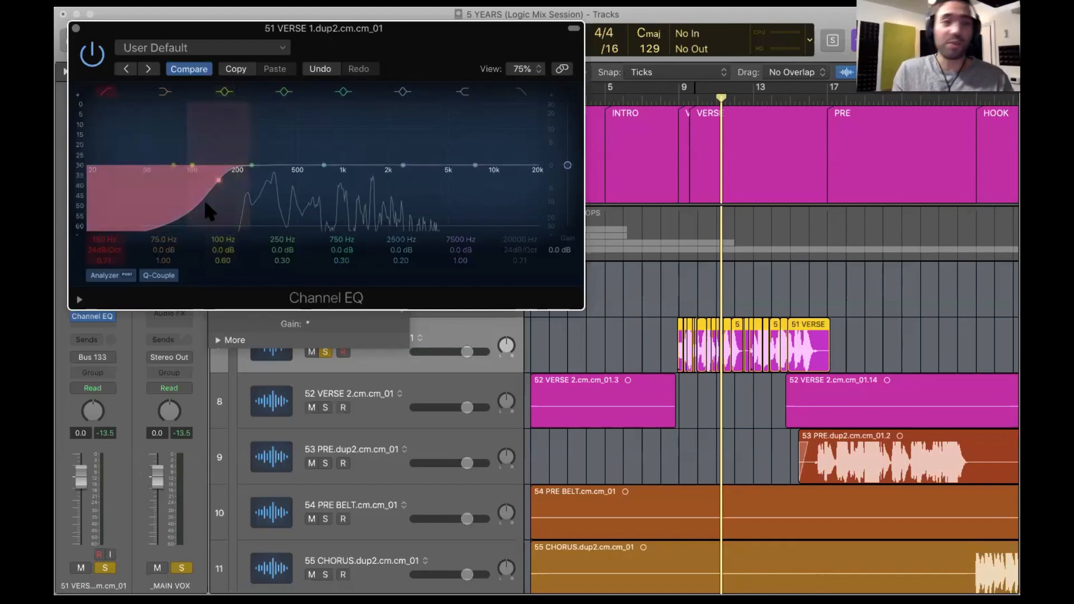
pyautogui.click(77, 29)
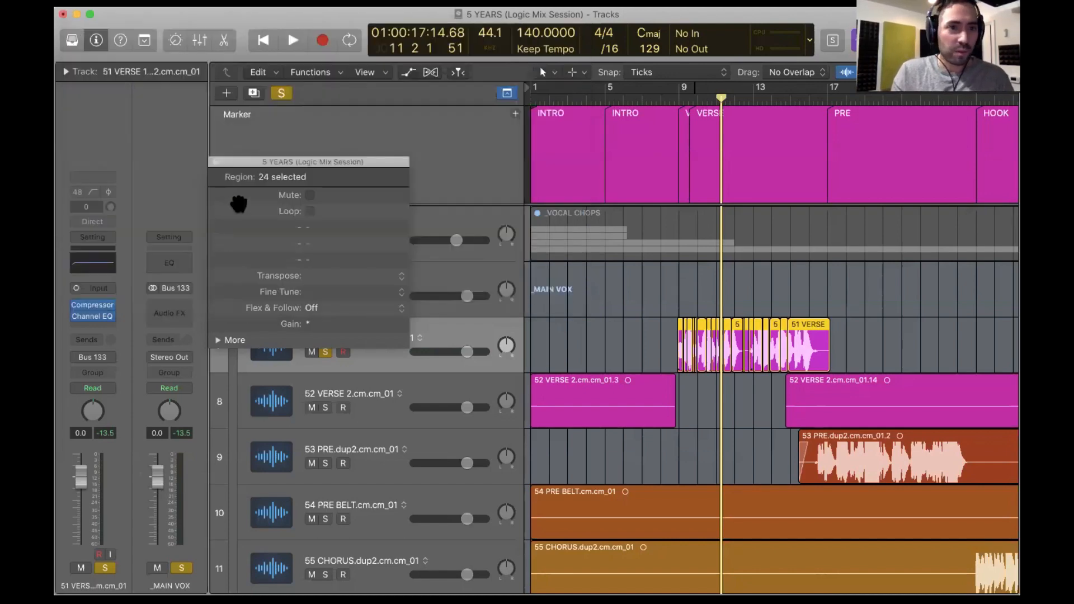
pyautogui.moveTo(307, 165); pyautogui.dragTo(318, 134)
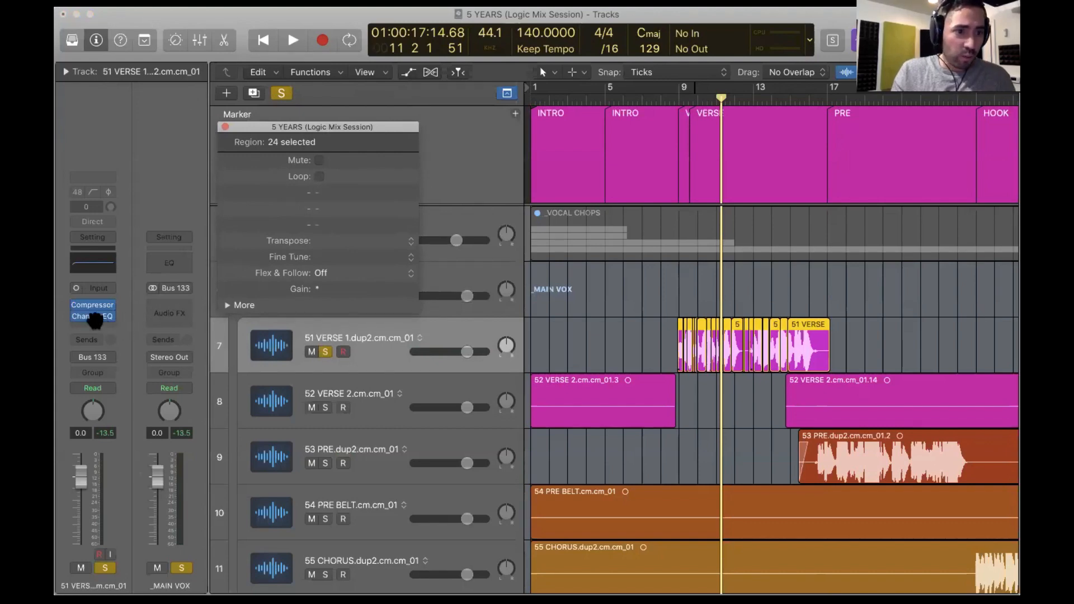
# Insert a second Compressor after the Channel EQ on the Verse 1 track and choose its Vintage Opto circuit.
pyautogui.click(105, 327)
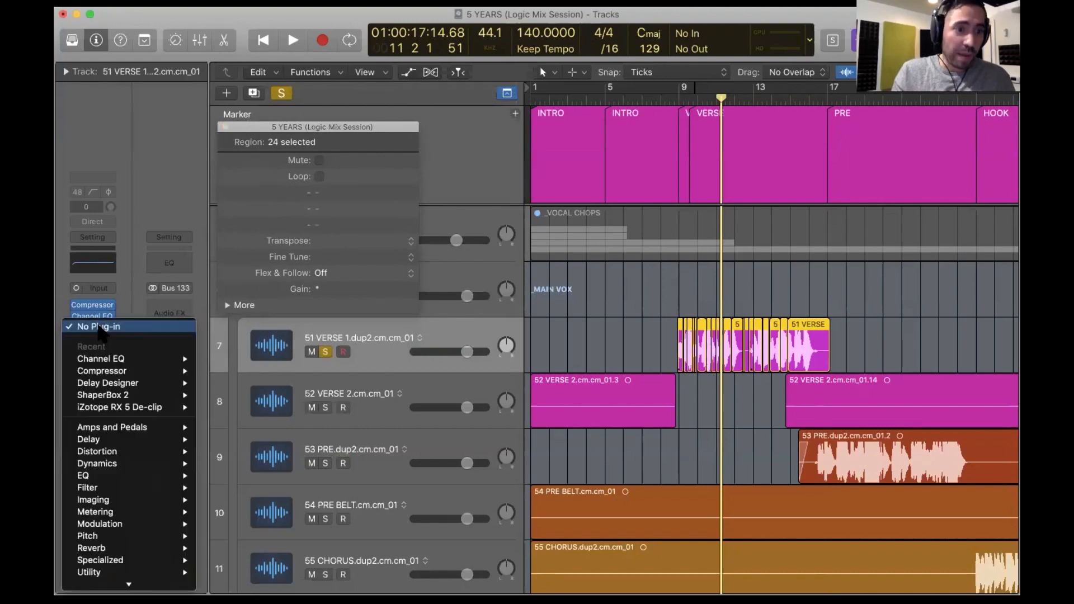
pyautogui.moveTo(141, 383)
pyautogui.click(223, 371)
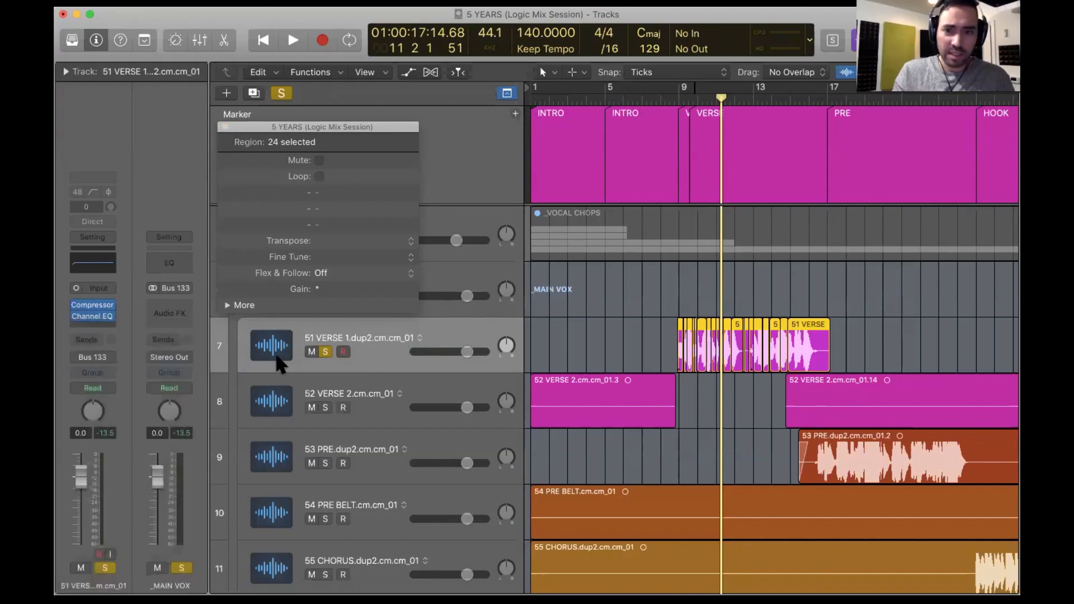
pyautogui.click(535, 111)
# Play the verse from bar 9 and set the new Compressor's threshold to -35 dB and make-up to 4 dB.
pyautogui.moveTo(725, 109); pyautogui.dragTo(593, 359)
pyautogui.click(676, 350)
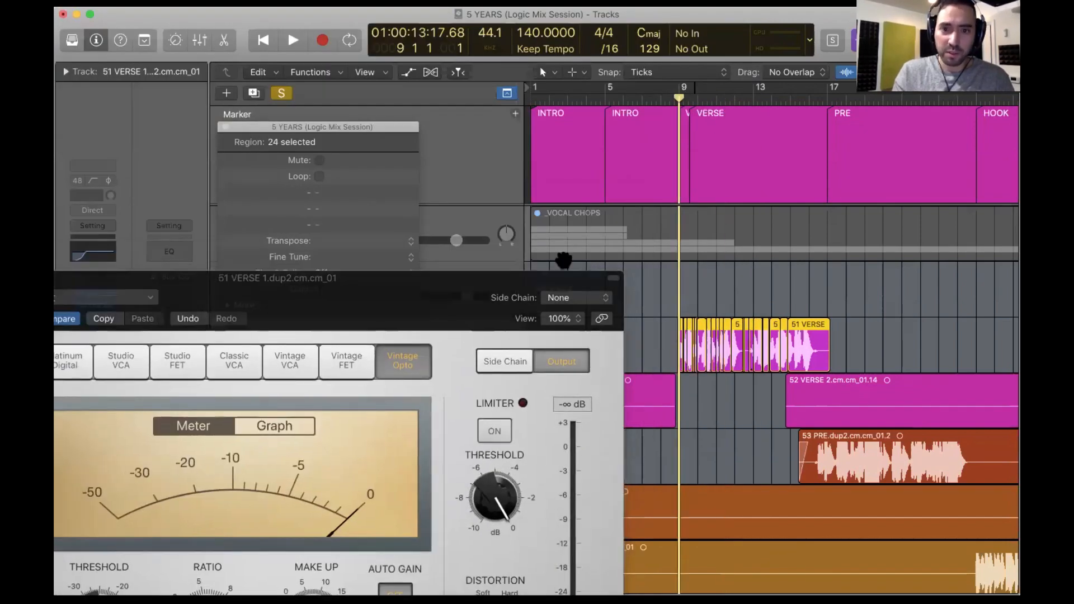
pyautogui.moveTo(471, 311); pyautogui.dragTo(642, 94)
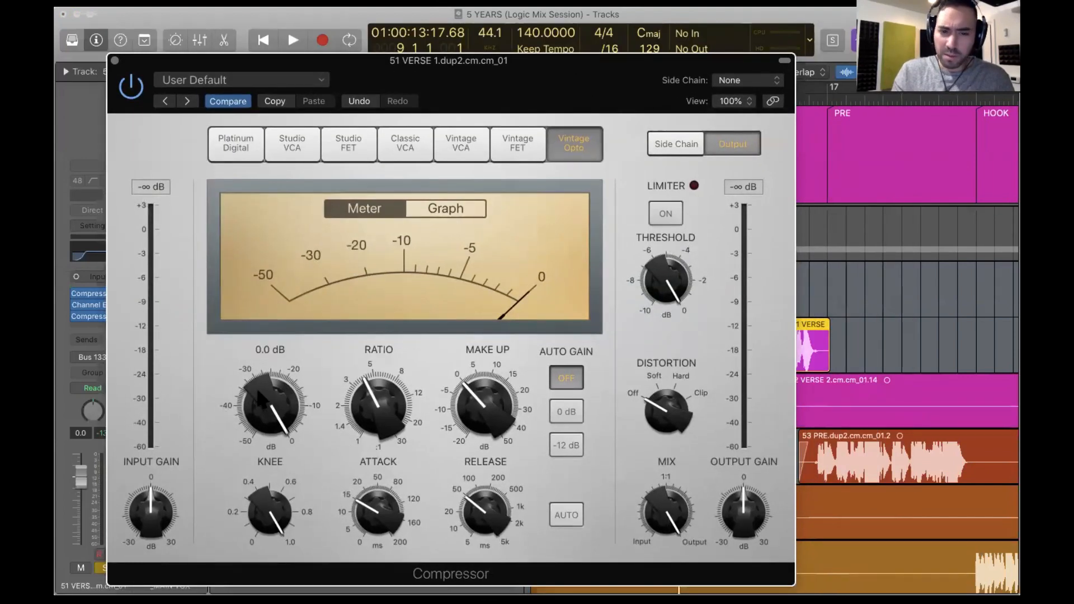
pyautogui.press('space')
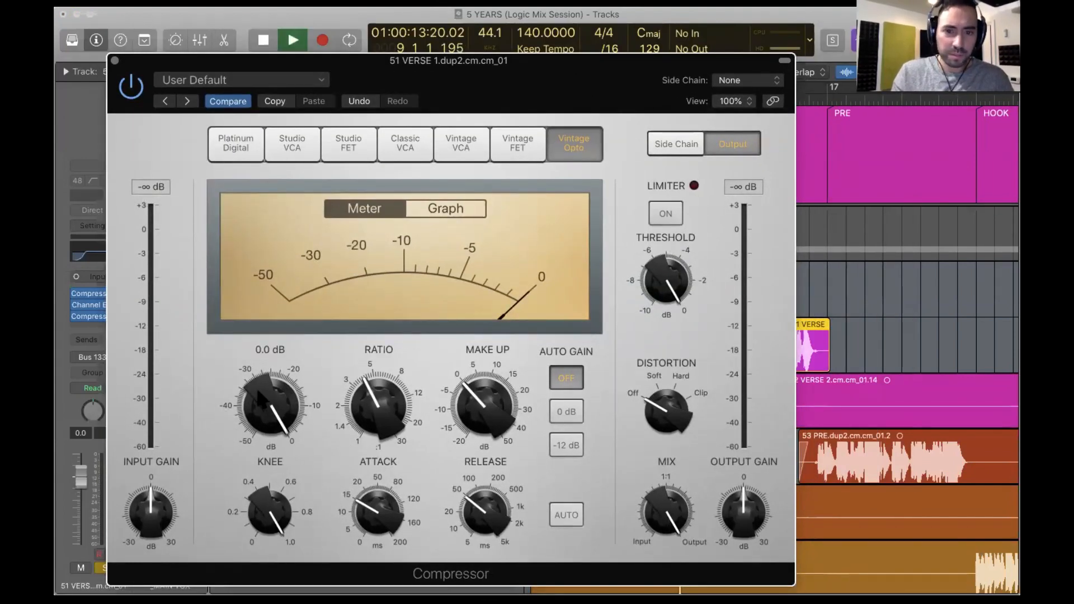
pyautogui.moveTo(256, 387); pyautogui.dragTo(292, 519)
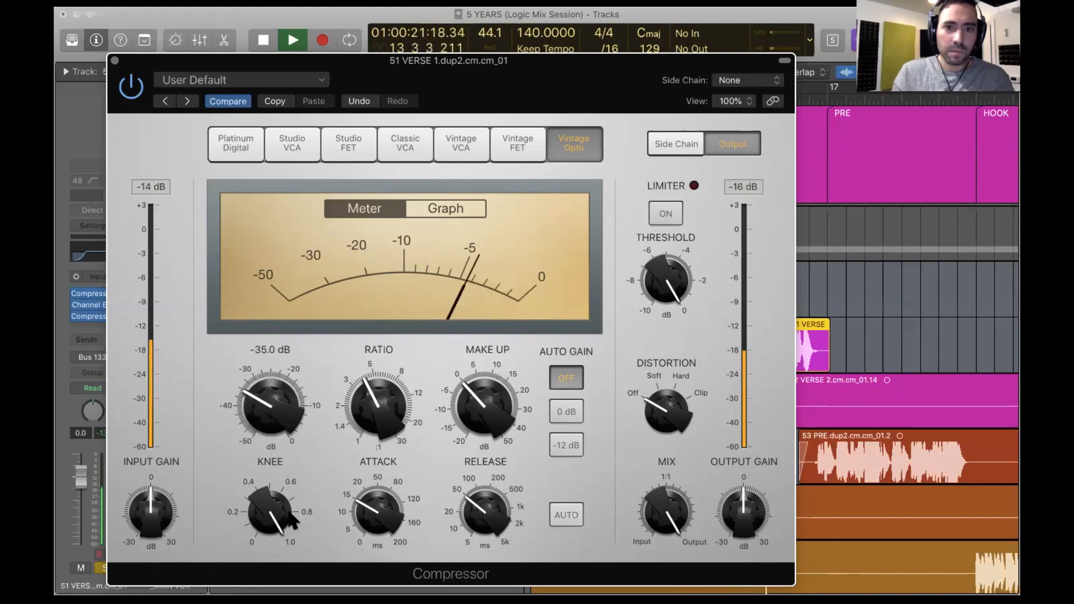
pyautogui.moveTo(495, 439); pyautogui.dragTo(488, 404)
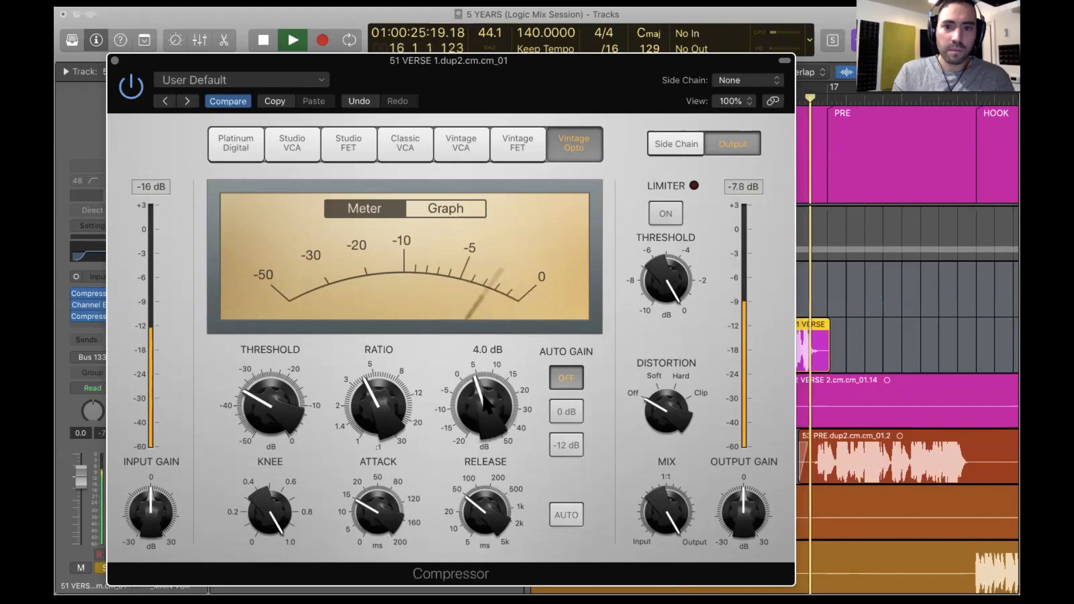
pyautogui.press('space')
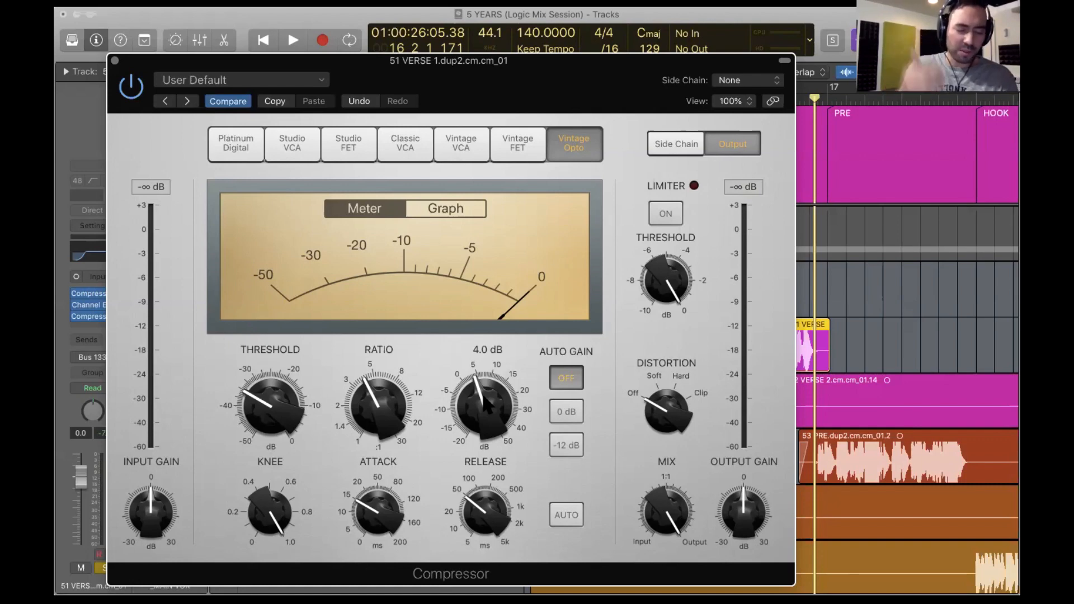
# Compare the Verse 1 vocal with its three inserts active and bypassed, leaving all of them switched on.
pyautogui.press('space')
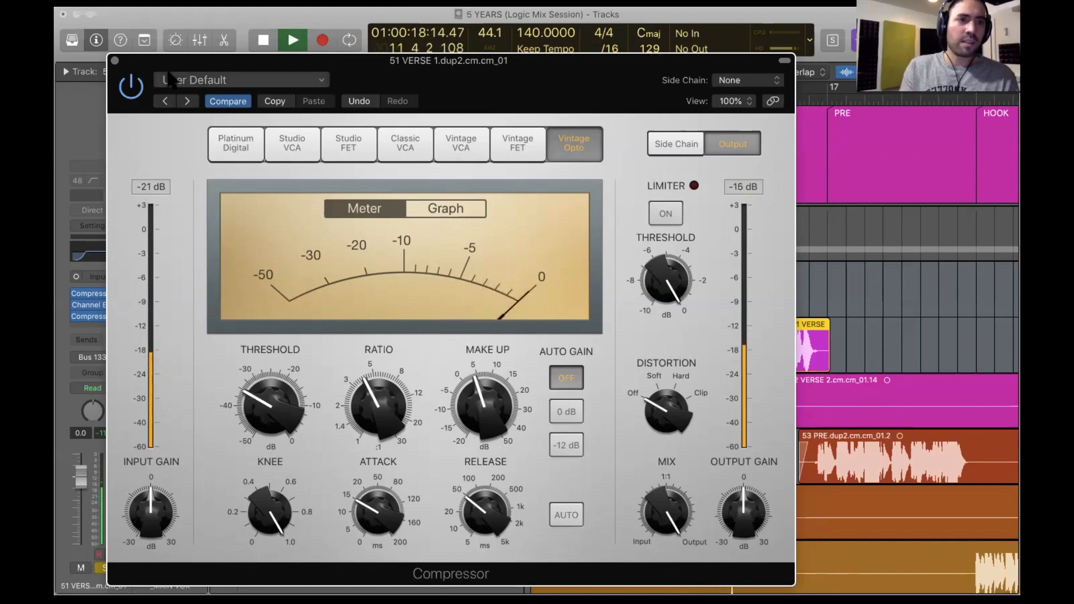
pyautogui.press('space')
pyautogui.click(114, 61)
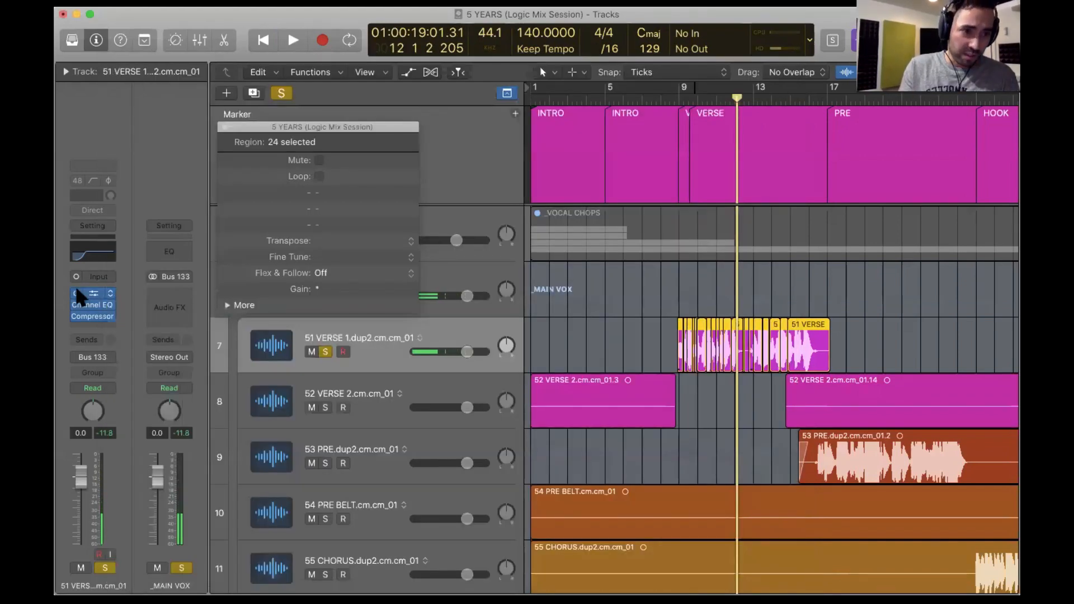
pyautogui.moveTo(76, 294); pyautogui.dragTo(73, 316)
pyautogui.hotkey('shift', 'space')
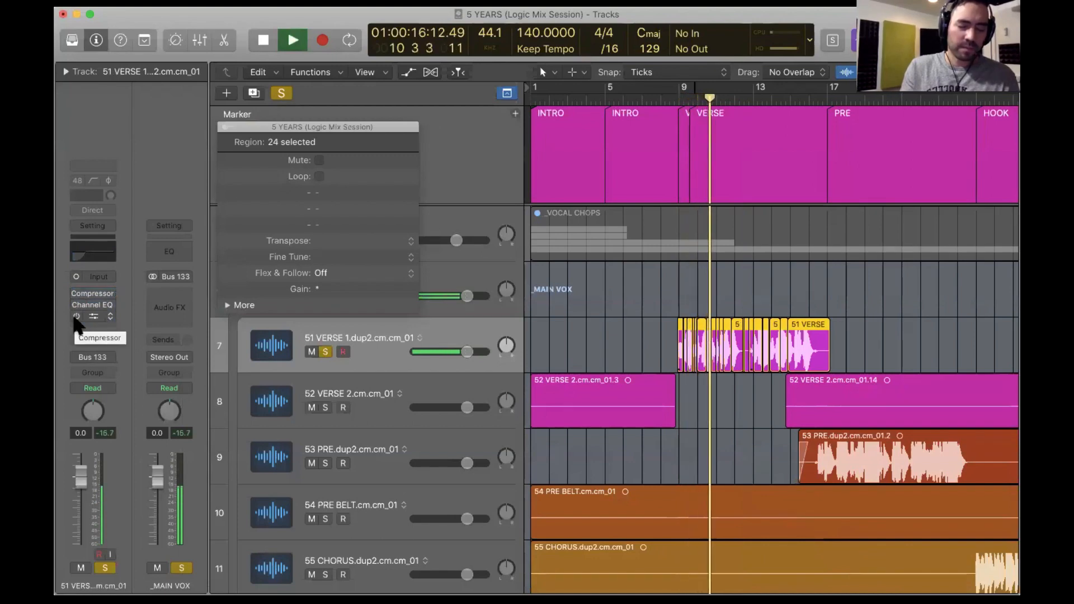
pyautogui.press('space')
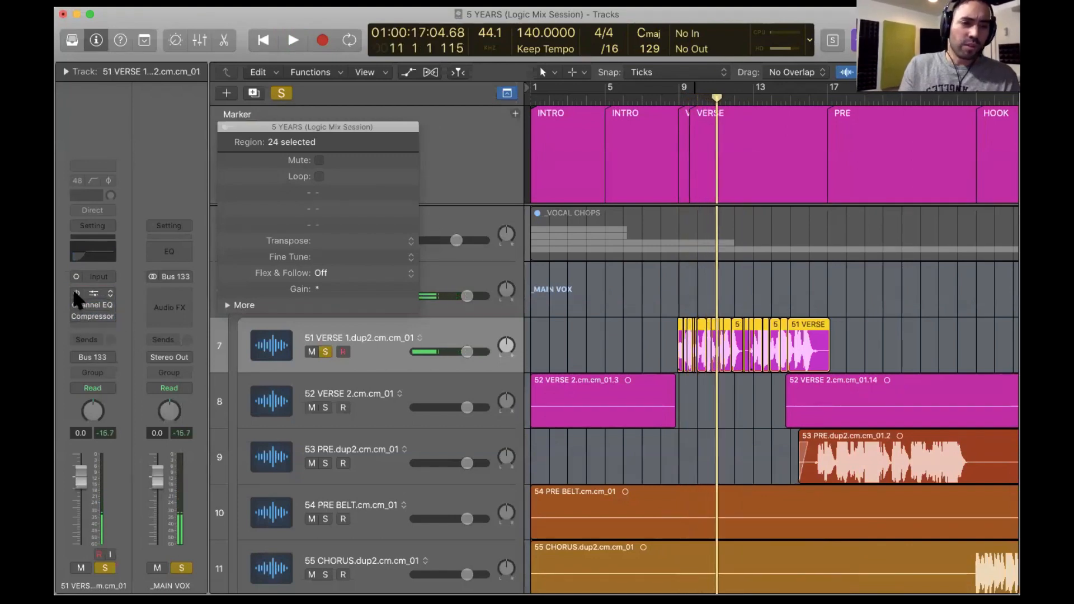
pyautogui.moveTo(76, 293); pyautogui.dragTo(75, 328)
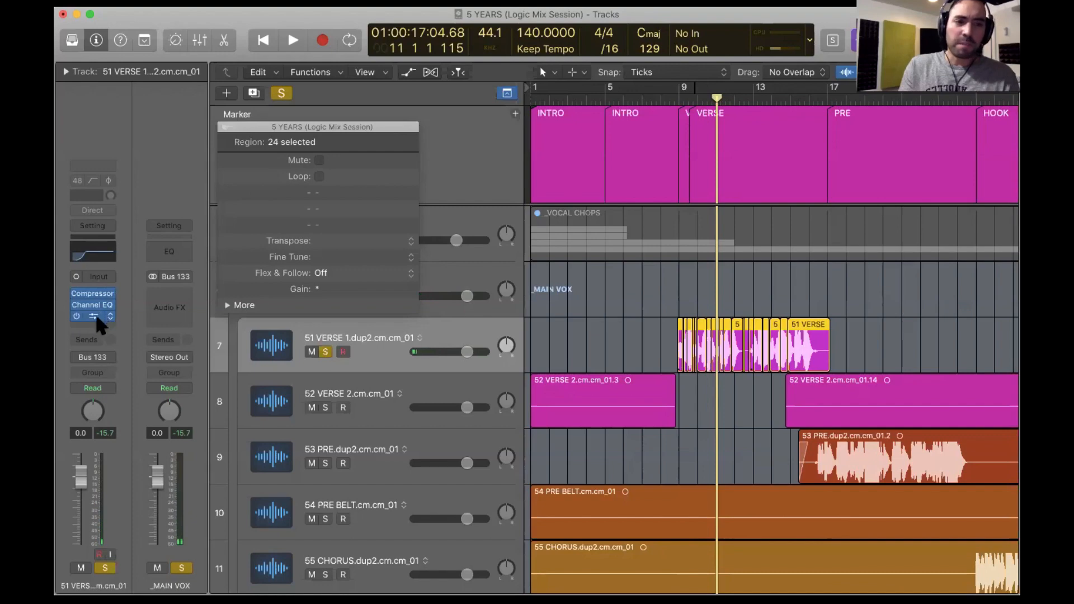
# Reopen the second Compressor on Verse 1, set its distortion to Soft, and play the vocal.
pyautogui.click(96, 317)
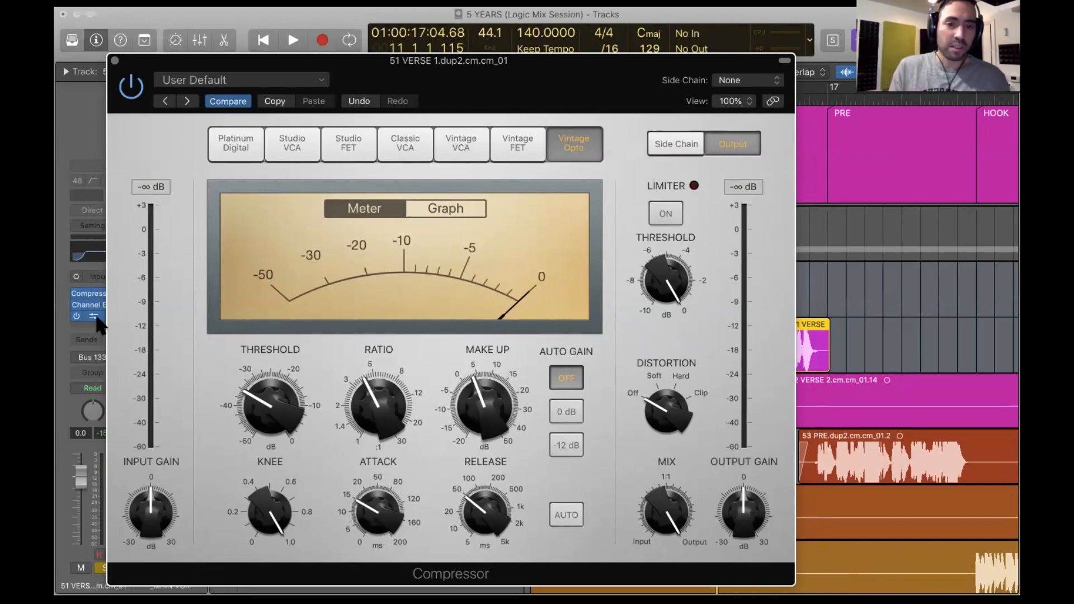
pyautogui.press('space')
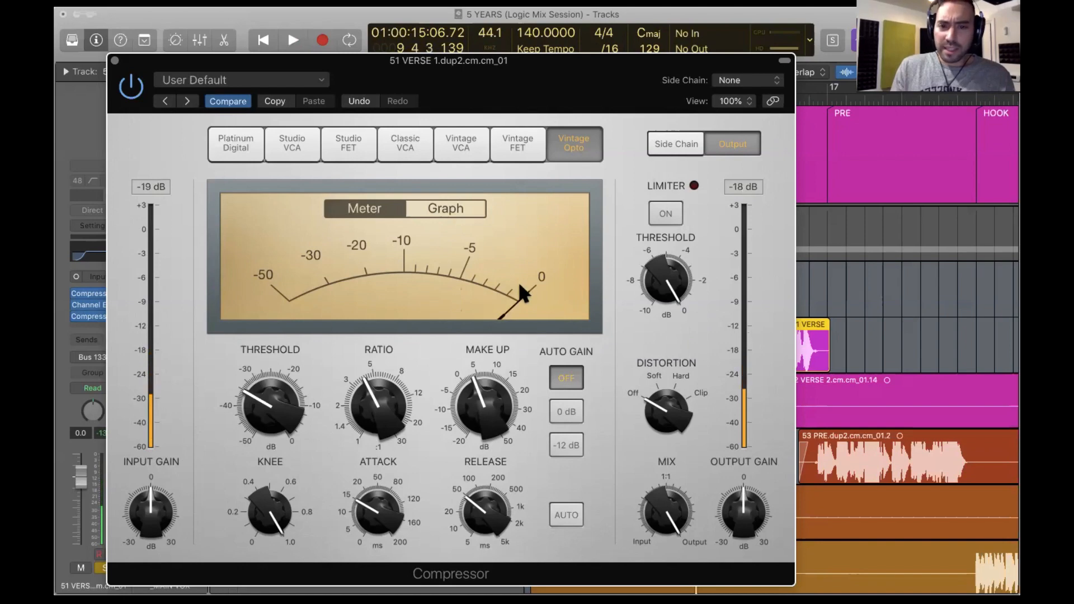
pyautogui.moveTo(663, 414); pyautogui.dragTo(660, 361)
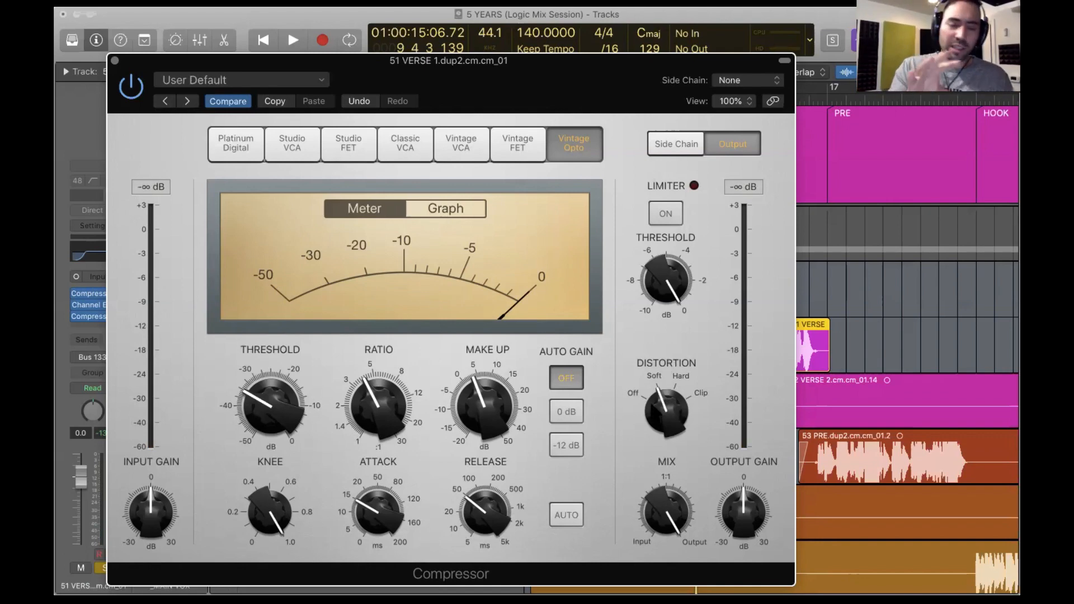
pyautogui.press('space')
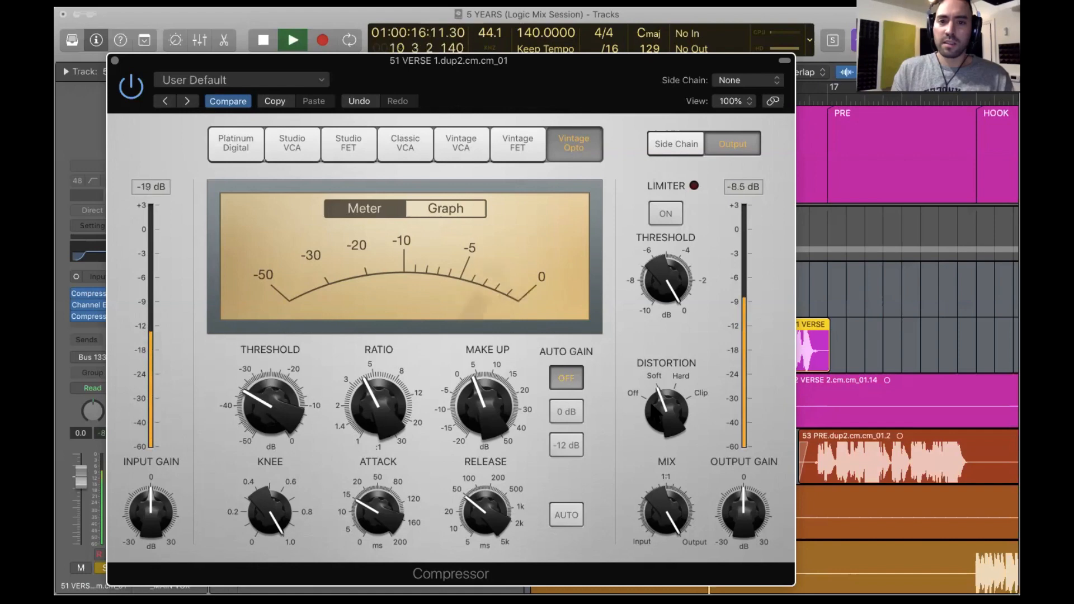
pyautogui.press('space')
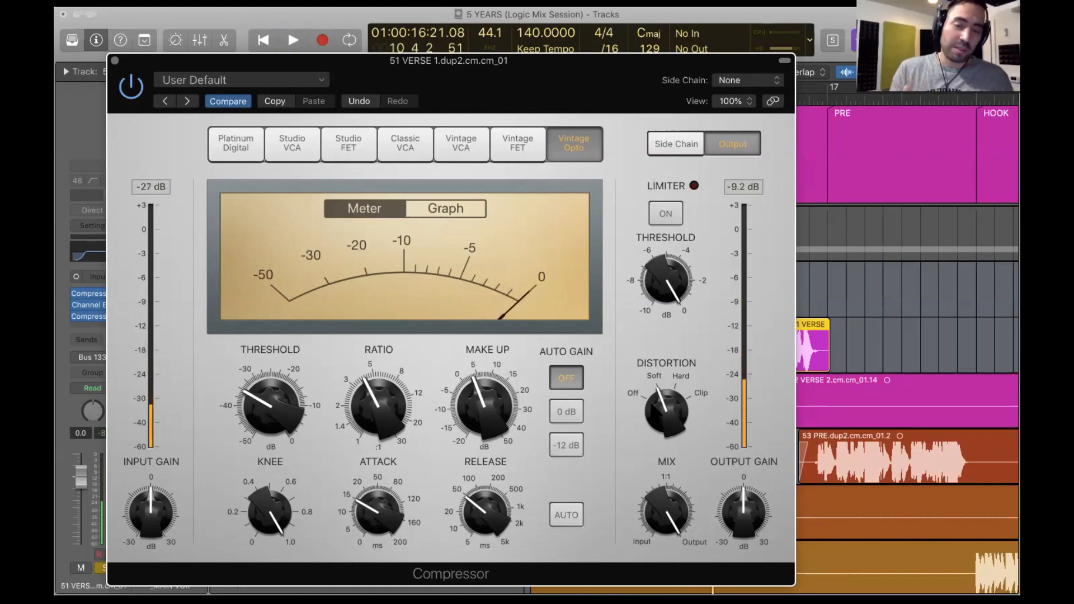
# Lower the Compressor's mix to 80.5% and listen to the blended verse vocal.
pyautogui.moveTo(659, 506)
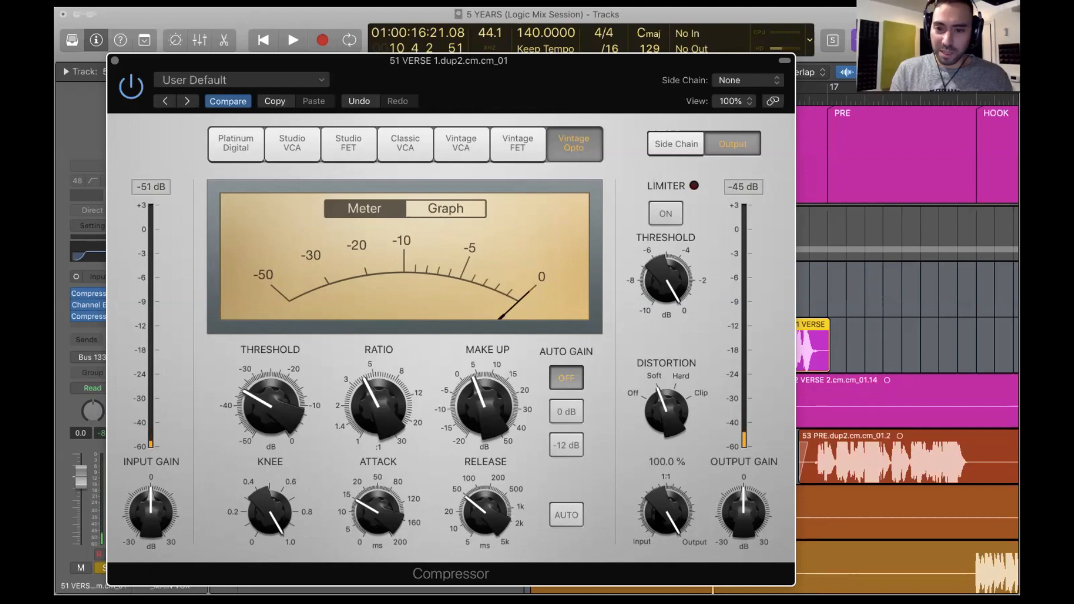
pyautogui.moveTo(659, 506); pyautogui.dragTo(659, 535)
pyautogui.press('space')
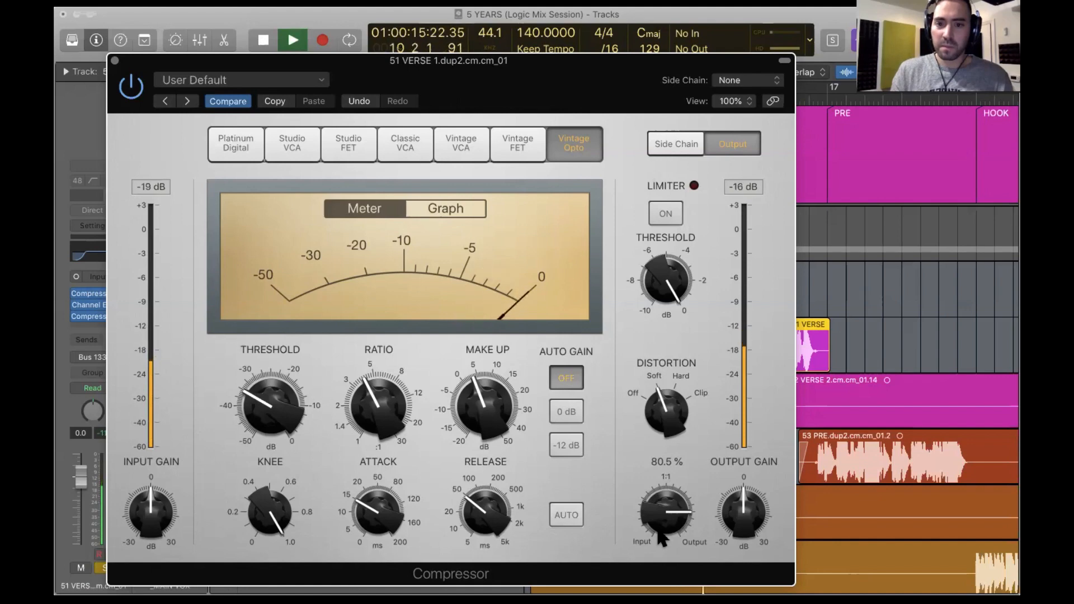
pyautogui.press('space')
# Reset the Compressor's distortion to Off and mix to 100%, and play the clean sound for comparison.
pyautogui.keyDown('alt'); pyautogui.click(667, 407); pyautogui.keyUp('alt')
pyautogui.keyDown('alt'); pyautogui.click(666, 509); pyautogui.keyUp('alt')
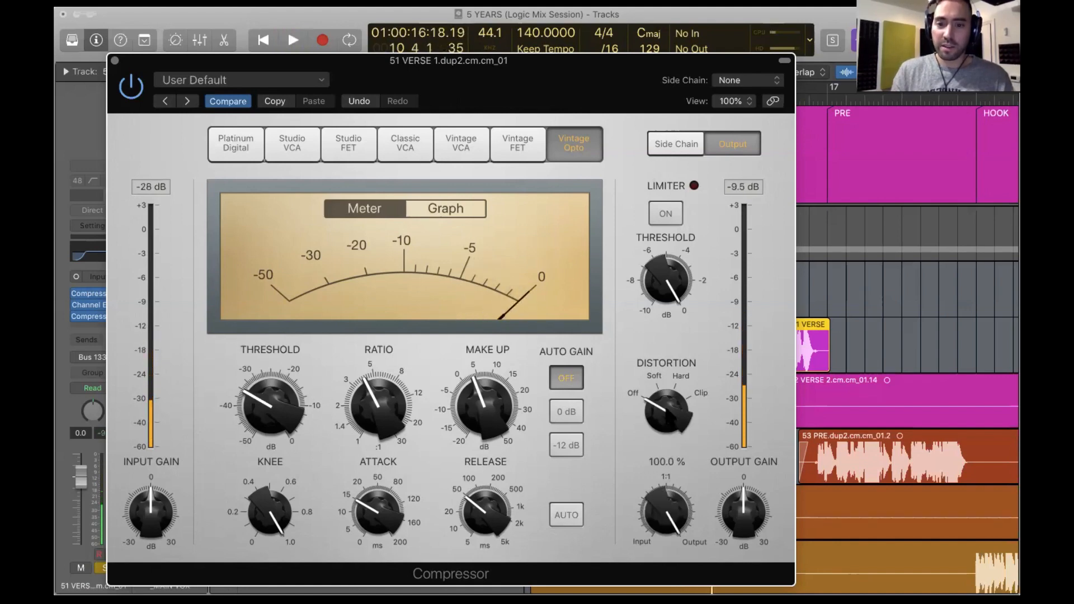
pyautogui.press('space')
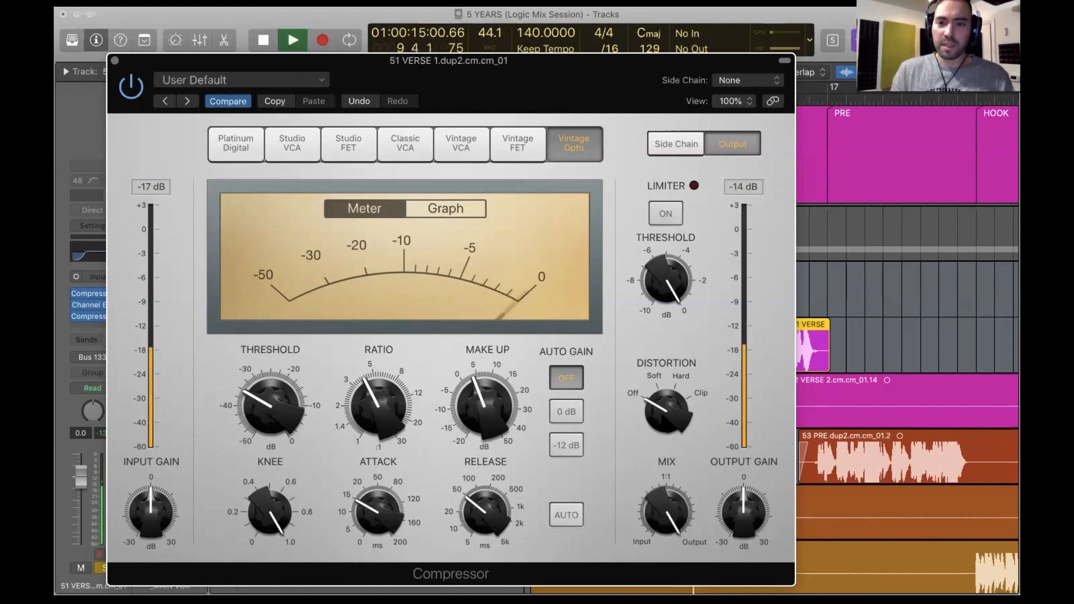
pyautogui.press('space')
# Set the Compressor's distortion to Soft, settle its mix at 78% during playback, and close its window.
pyautogui.moveTo(668, 405); pyautogui.dragTo(668, 398)
pyautogui.moveTo(666, 510); pyautogui.dragTo(656, 537)
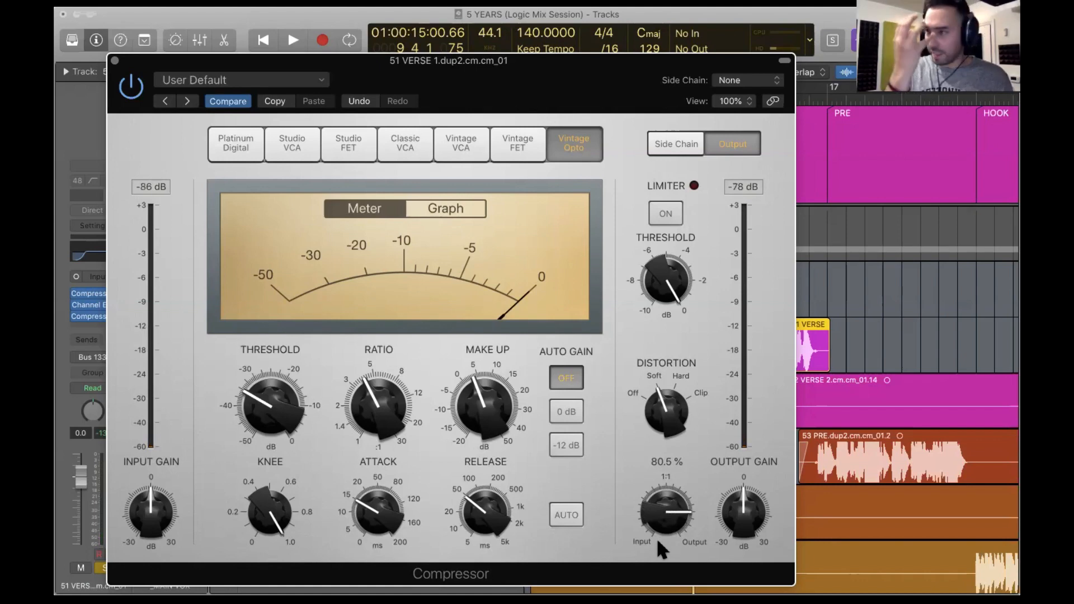
pyautogui.press('space')
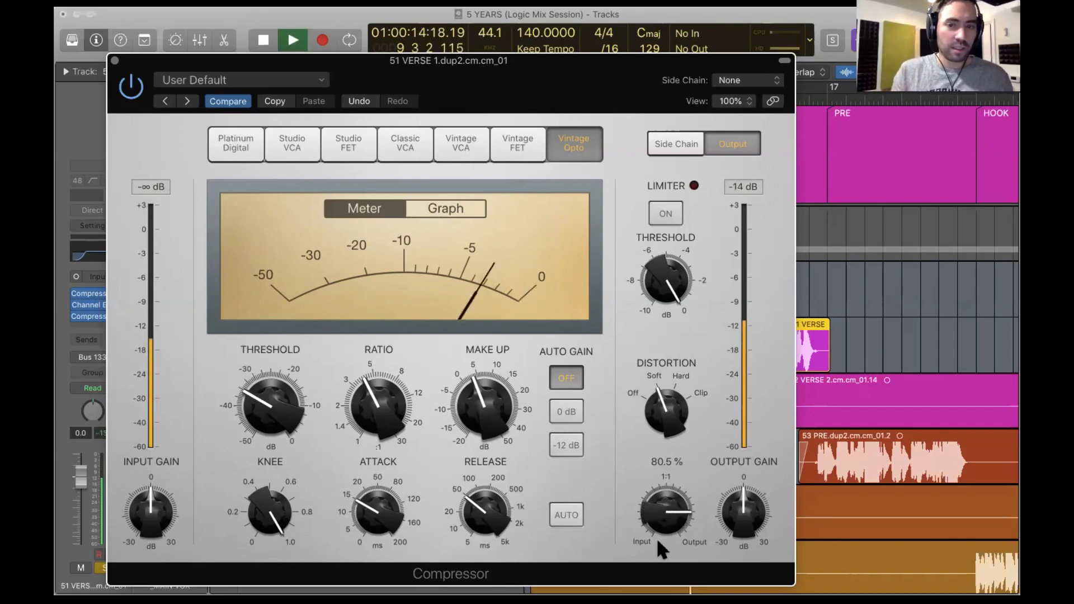
pyautogui.keyDown('alt'); pyautogui.click(656, 537); pyautogui.keyUp('alt')
pyautogui.moveTo(657, 537); pyautogui.dragTo(665, 541)
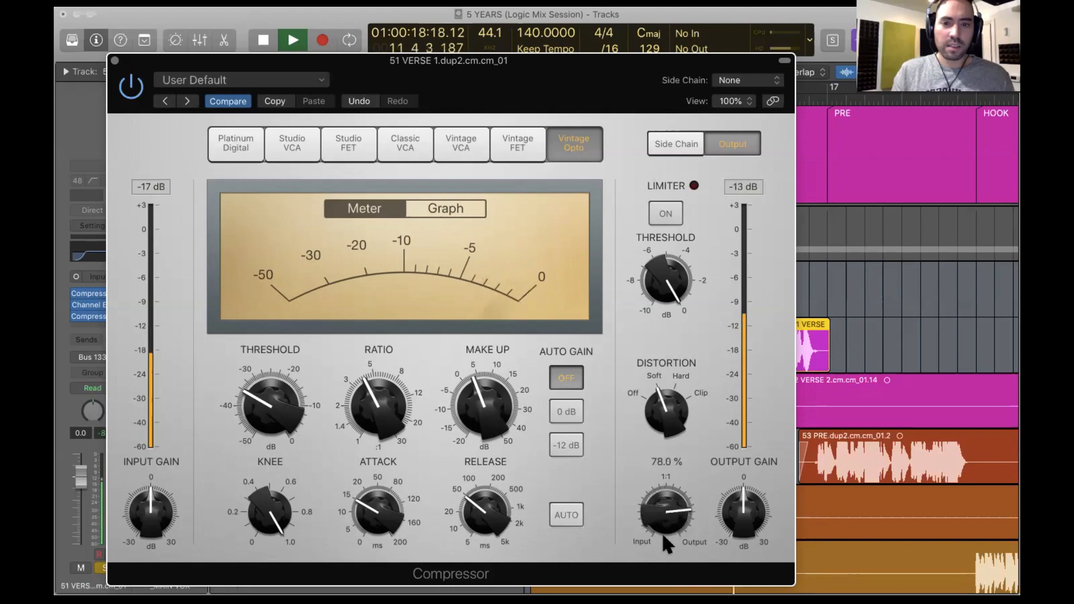
pyautogui.press('space')
pyautogui.click(115, 61)
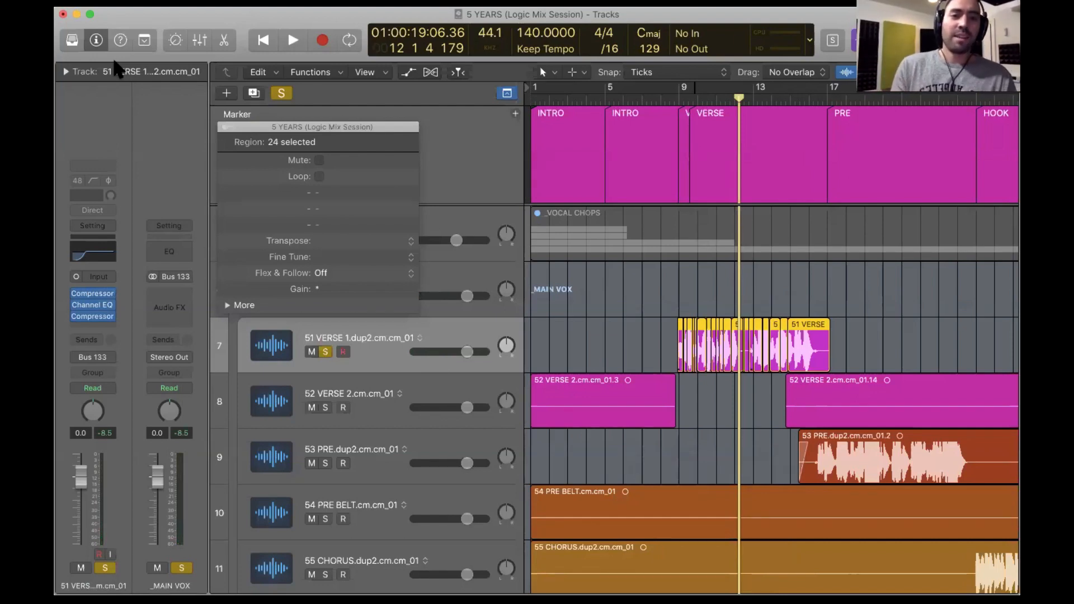
# Delete the silent 52 VERSE 2 region before bar 9 and shift the floating Region inspector away from the marker header.
pyautogui.click(609, 417)
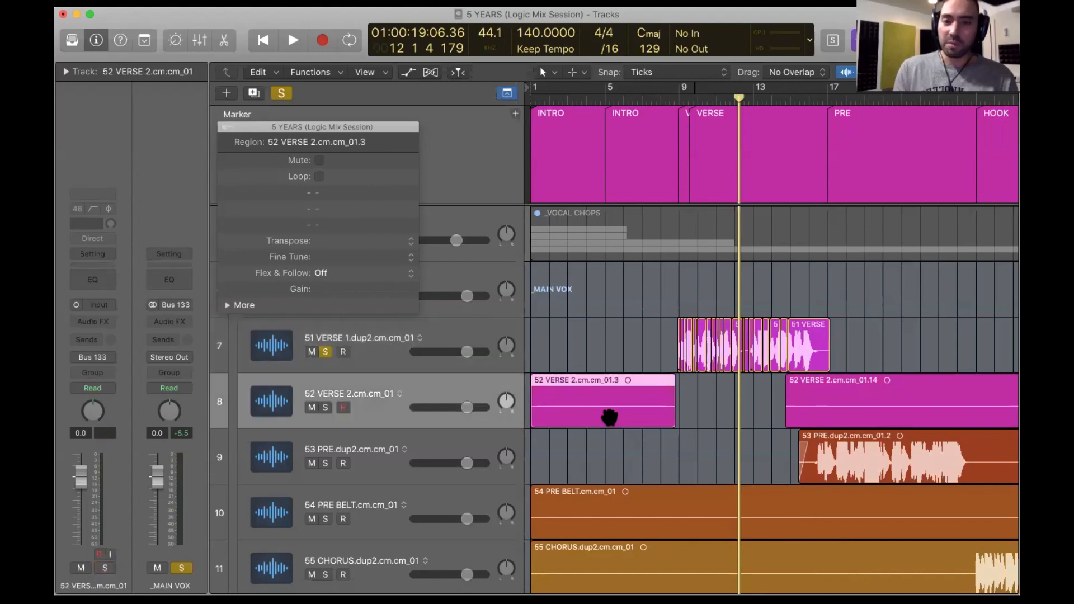
pyautogui.press('Delete')
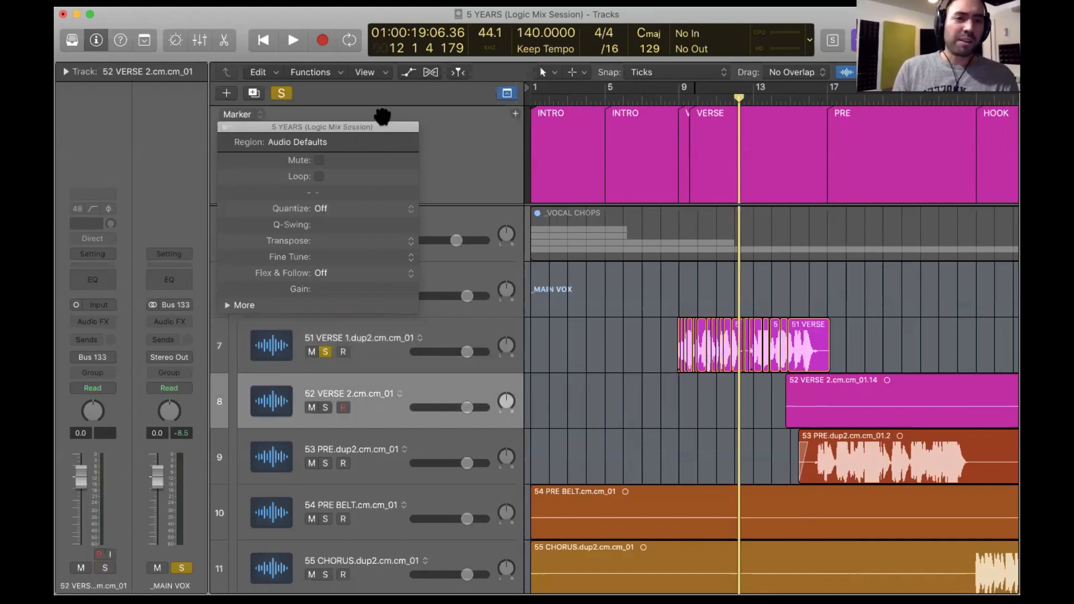
pyautogui.moveTo(367, 127); pyautogui.dragTo(426, 189)
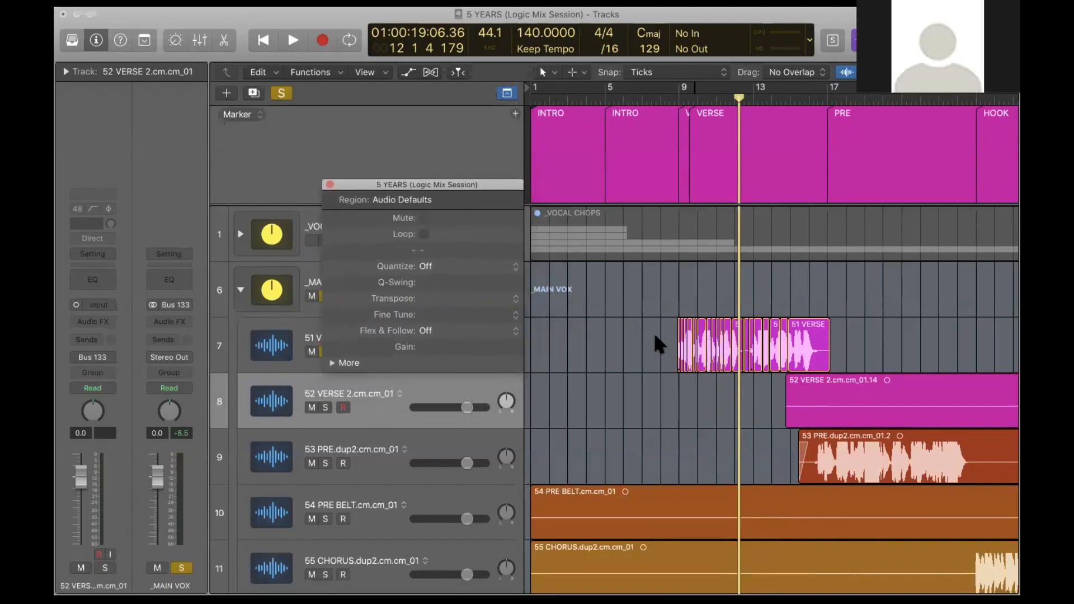
# With the playhead at bar 9, reselect the Verse 1 track and close the floating Region inspector.
pyautogui.click(677, 353)
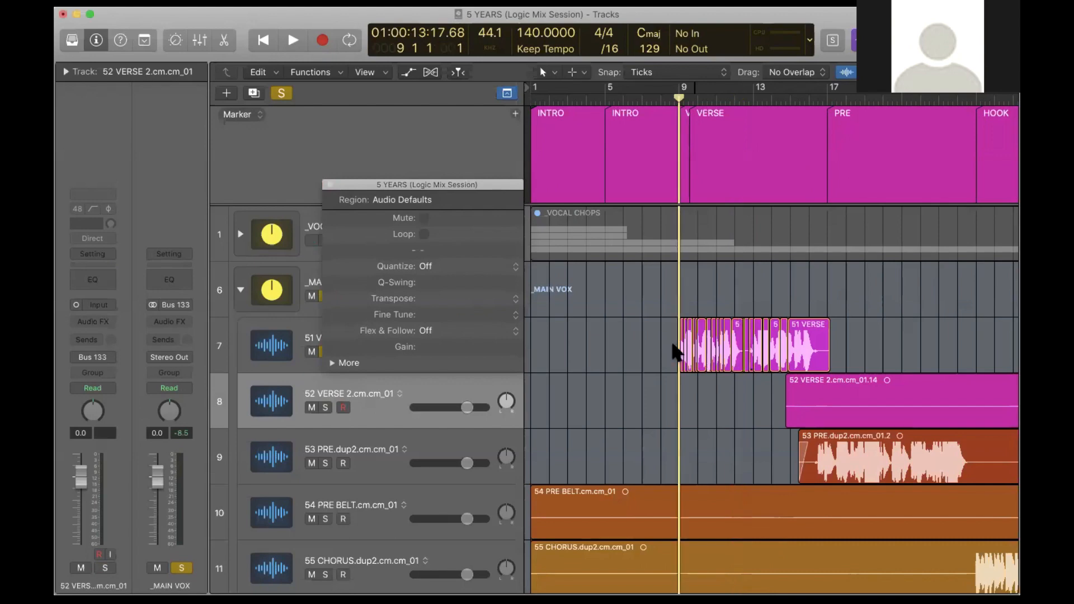
pyautogui.click(276, 340)
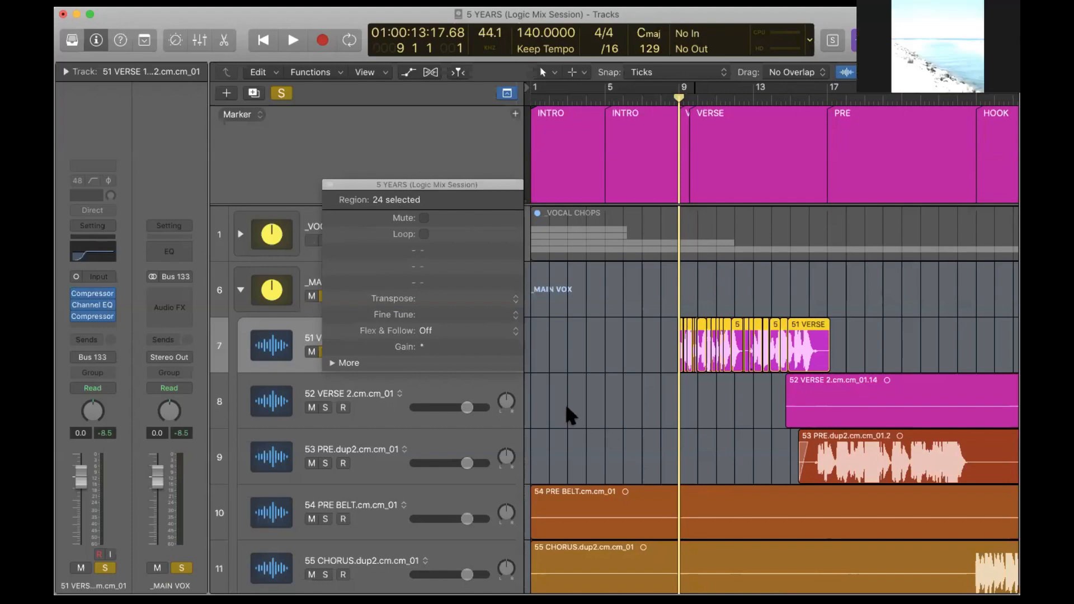
pyautogui.click(330, 184)
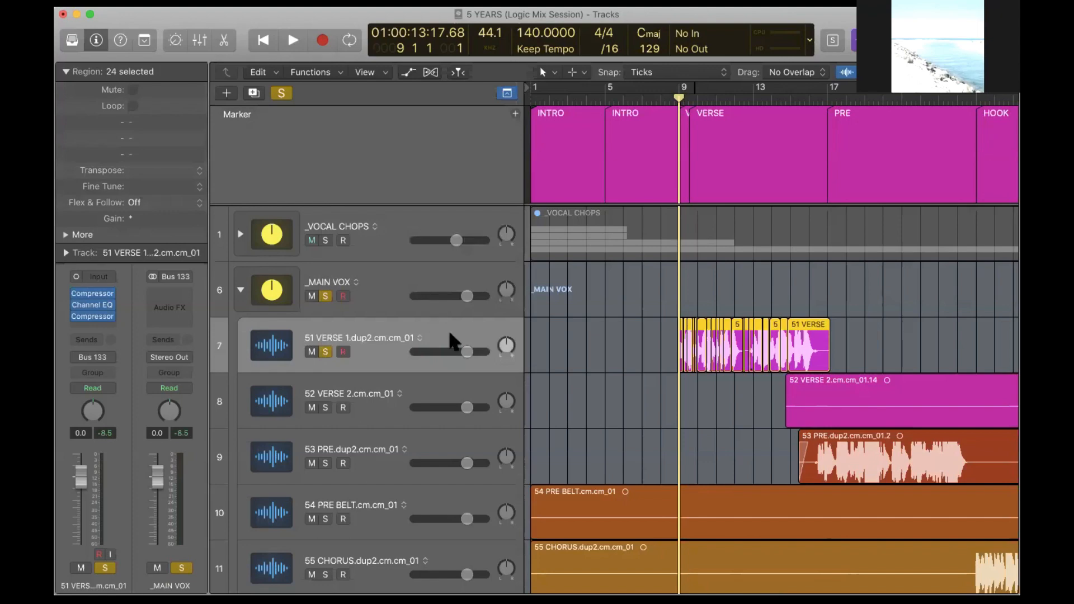
# Insert a mono Vintage Tube EQ after the second Compressor on the Verse 1 track and shift its window slightly.
pyautogui.click(100, 325)
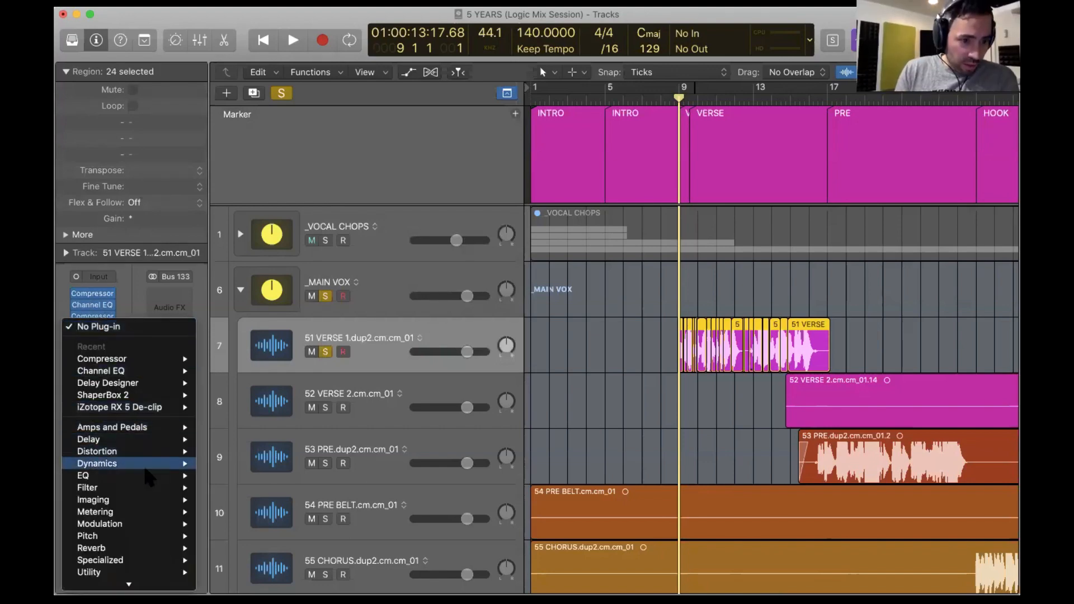
pyautogui.moveTo(151, 477)
pyautogui.moveTo(263, 530)
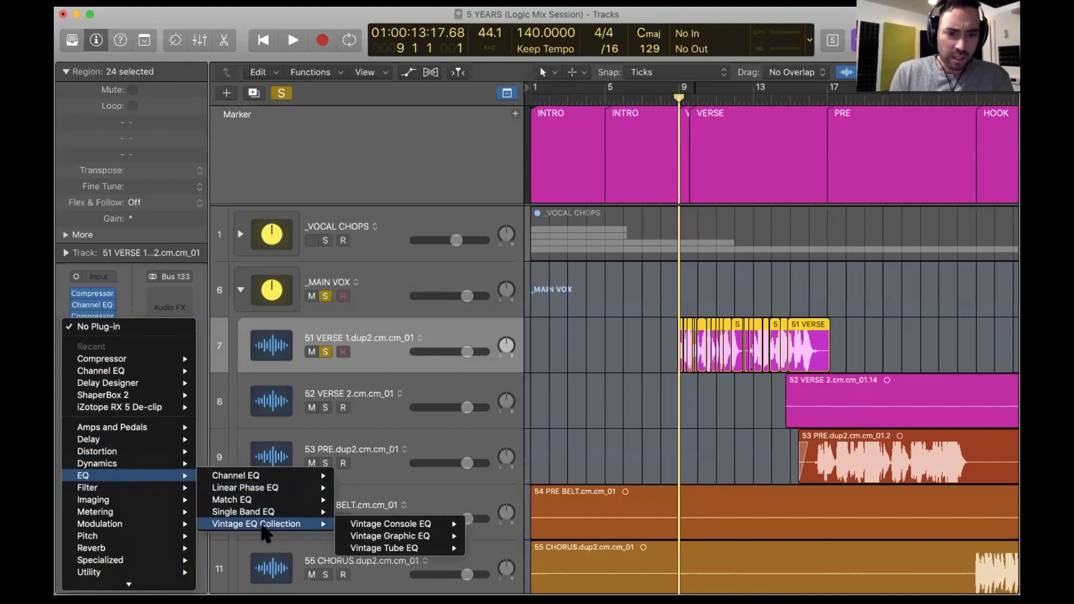
pyautogui.moveTo(434, 527)
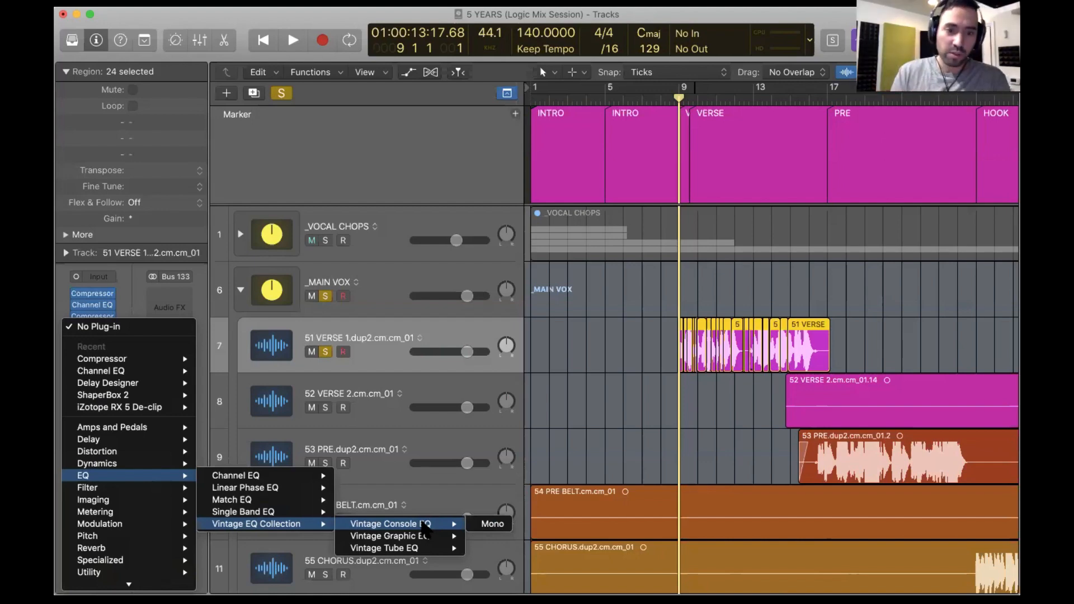
pyautogui.moveTo(417, 550)
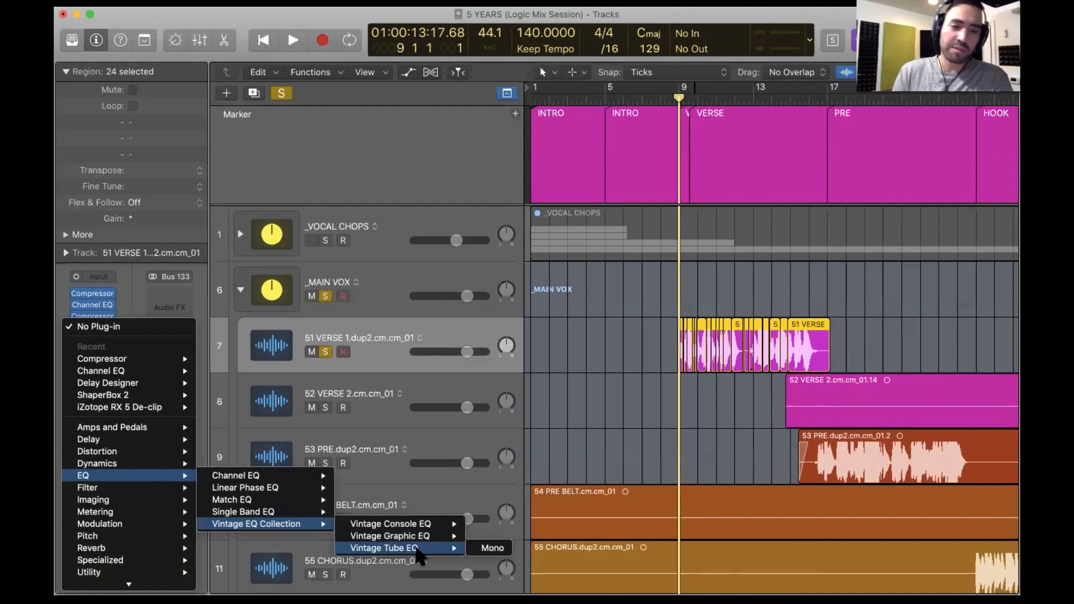
pyautogui.moveTo(398, 525)
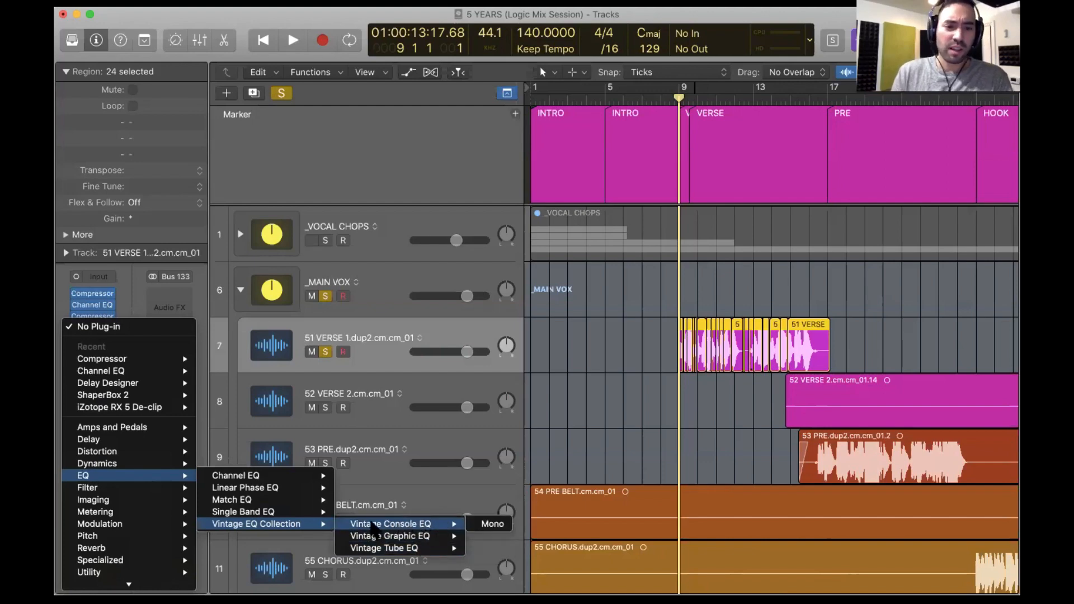
pyautogui.click(410, 549)
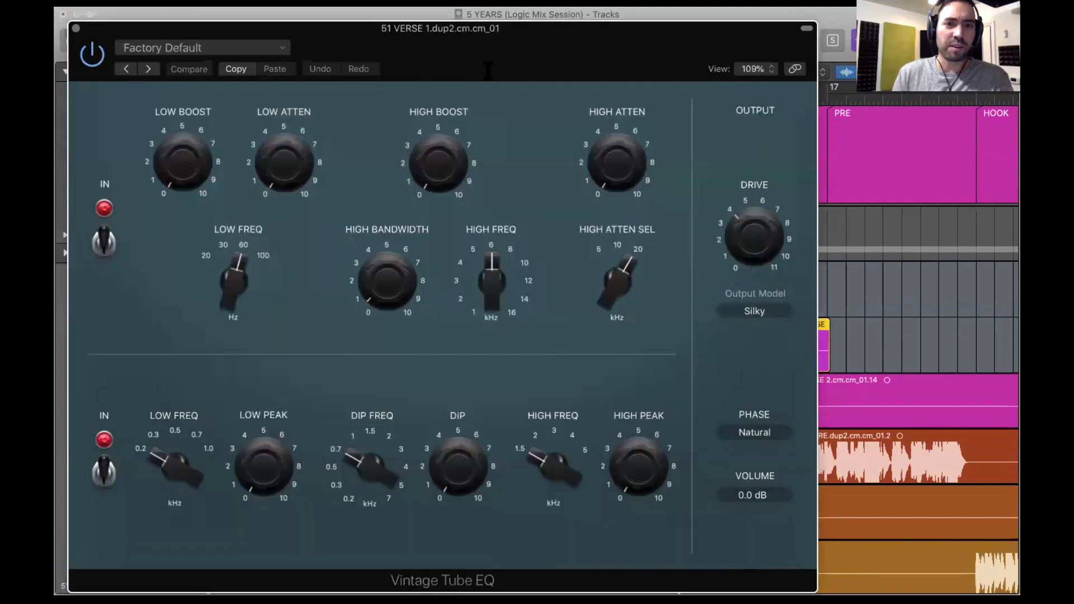
pyautogui.moveTo(488, 71)
pyautogui.mouseDown()
pyautogui.moveTo(449, 73)
pyautogui.moveTo(488, 77)
pyautogui.mouseUp()
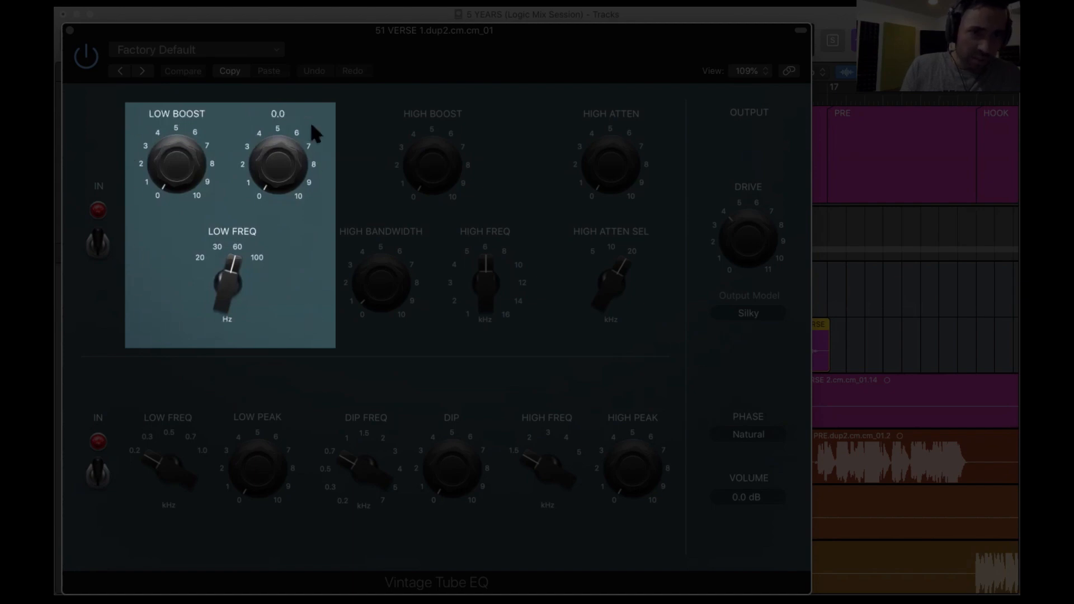
# Try the Tube EQ's upper-section knobs, setting High Atten Sel to 16 kHz and High Freq to 3 kHz with High Boost at 0.
pyautogui.click(230, 251)
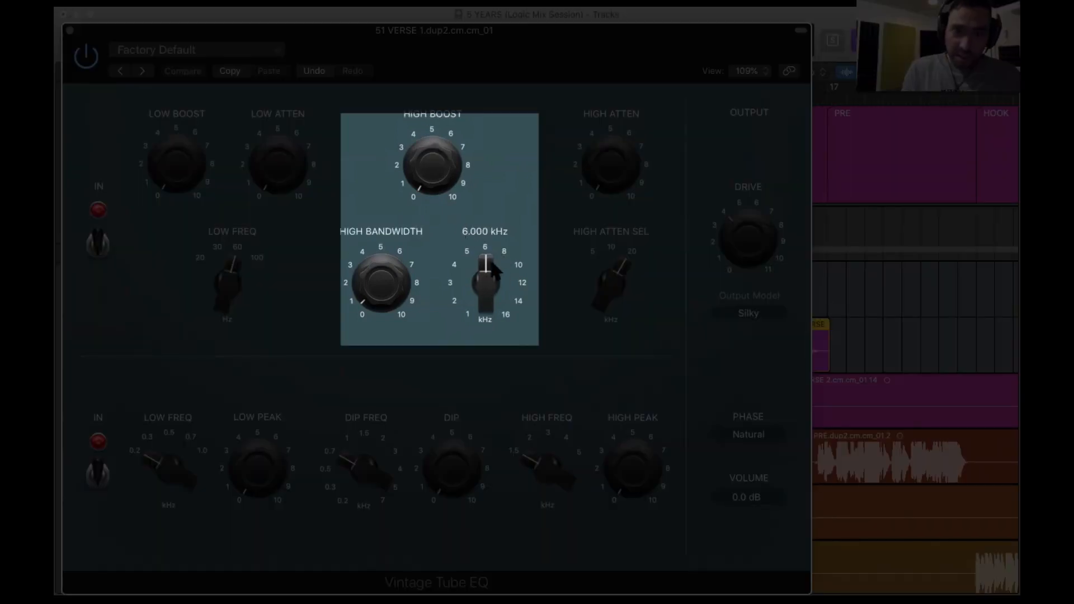
pyautogui.moveTo(381, 281)
pyautogui.mouseDown()
pyautogui.moveTo(387, 177)
pyautogui.moveTo(375, 164)
pyautogui.moveTo(384, 290)
pyautogui.mouseUp()
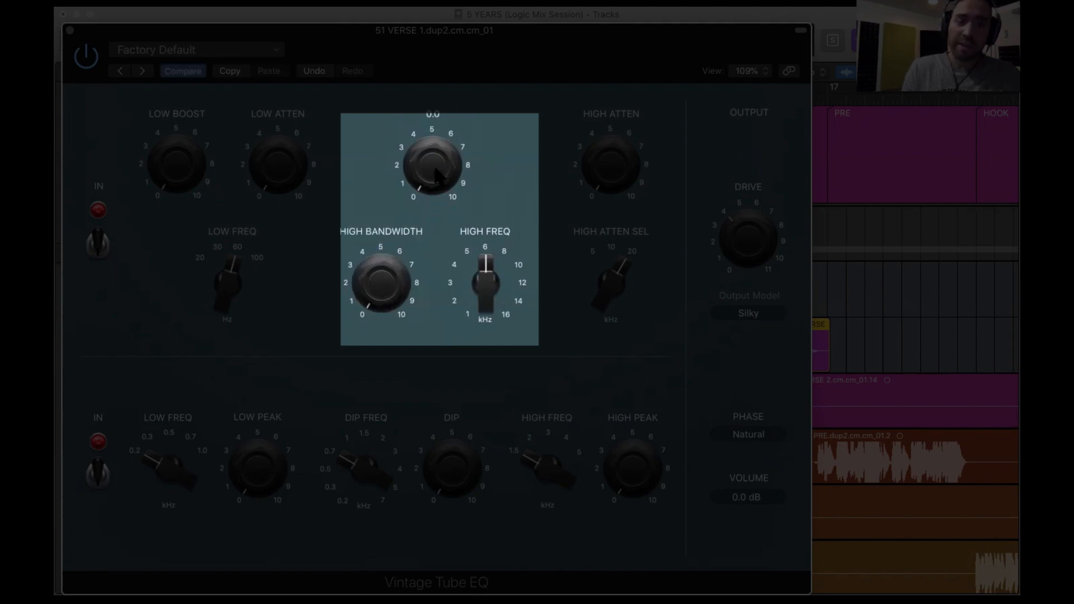
pyautogui.moveTo(436, 168)
pyautogui.mouseDown()
pyautogui.moveTo(436, 26)
pyautogui.moveTo(442, 166)
pyautogui.mouseUp()
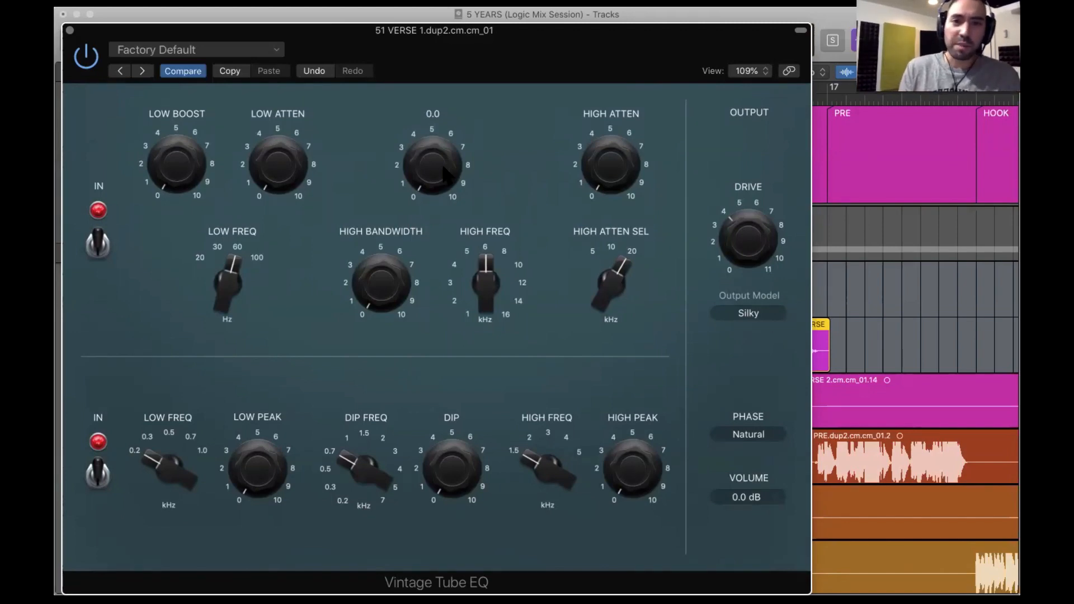
pyautogui.moveTo(608, 185)
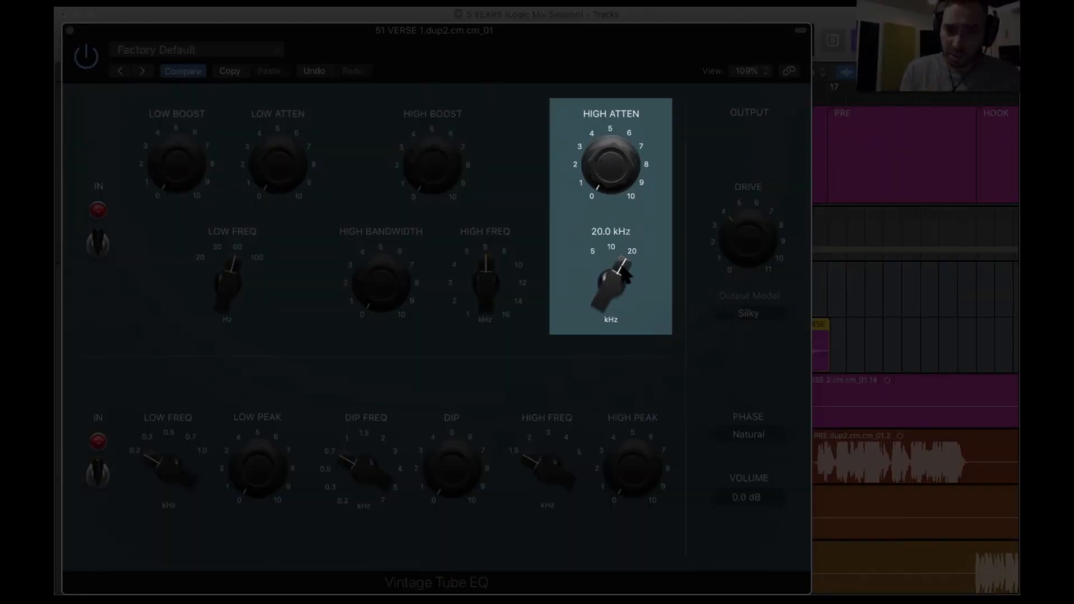
pyautogui.moveTo(621, 264); pyautogui.dragTo(622, 295)
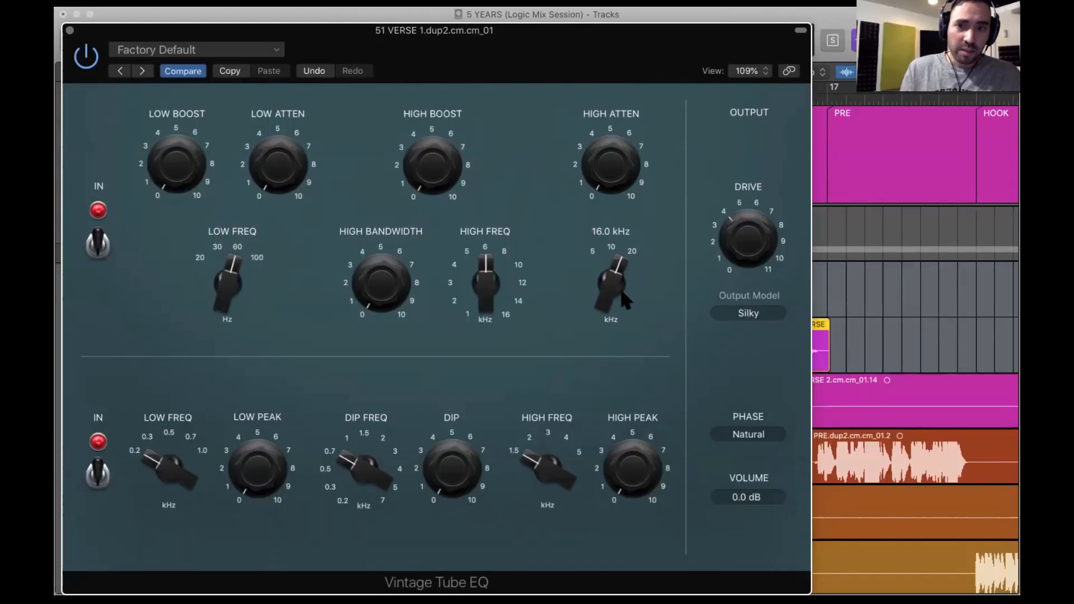
pyautogui.moveTo(745, 239)
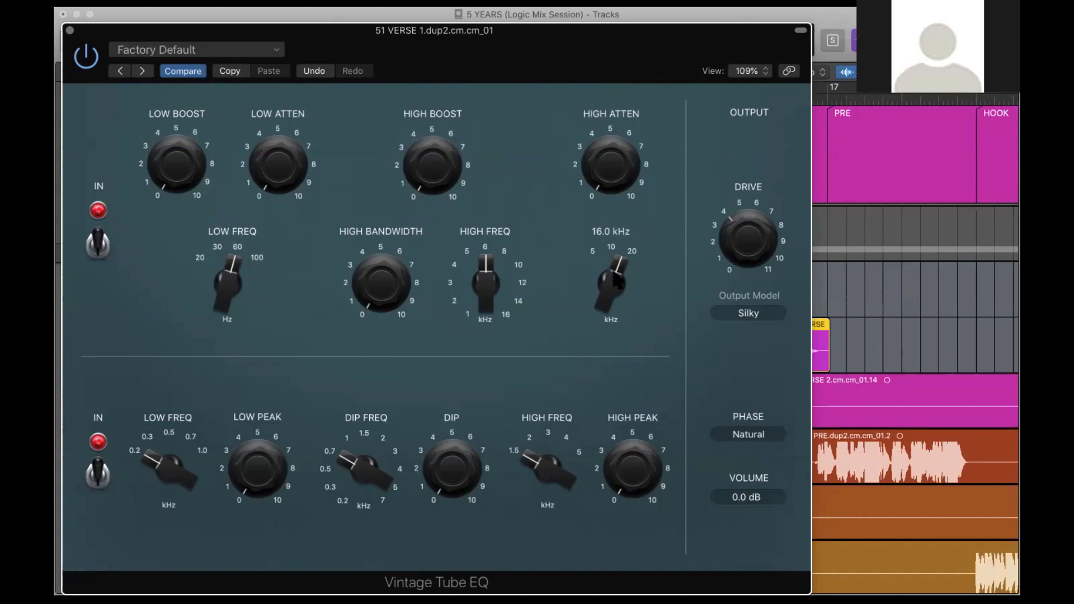
pyautogui.moveTo(495, 280); pyautogui.dragTo(504, 333)
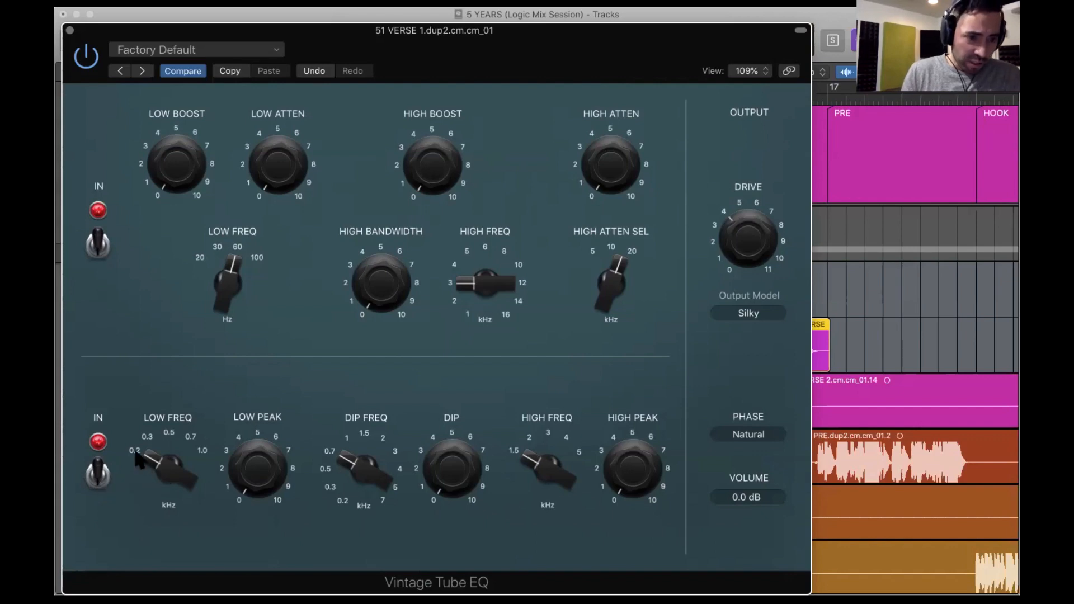
# Set the lower section's Dip Freq to 0.91 kHz and try its Low Peak, Dip and High Peak knobs, returning them to 0.
pyautogui.moveTo(137, 462)
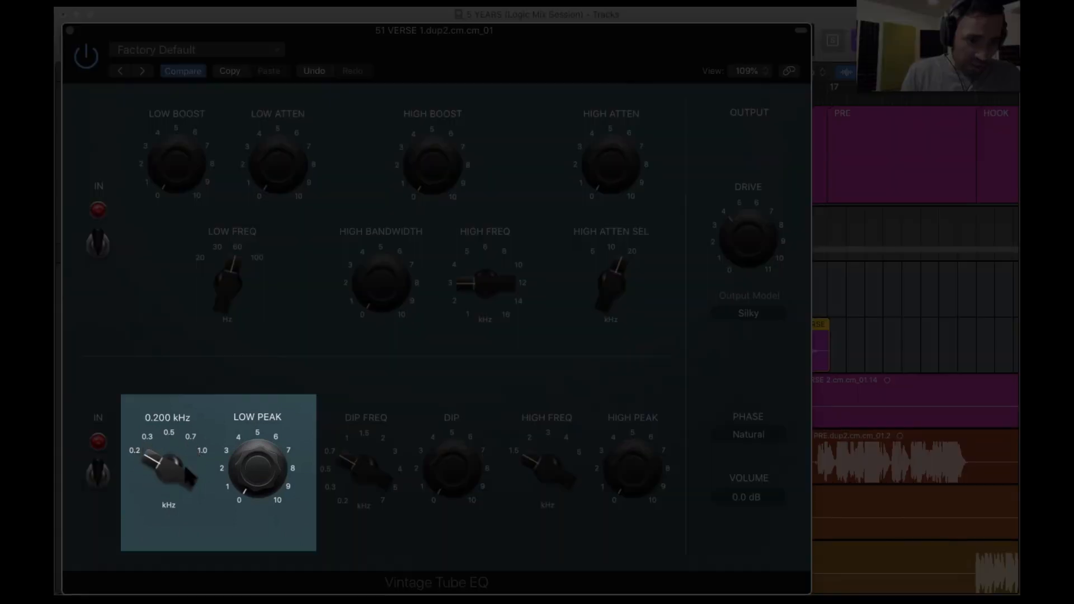
pyautogui.moveTo(191, 447); pyautogui.dragTo(181, 561)
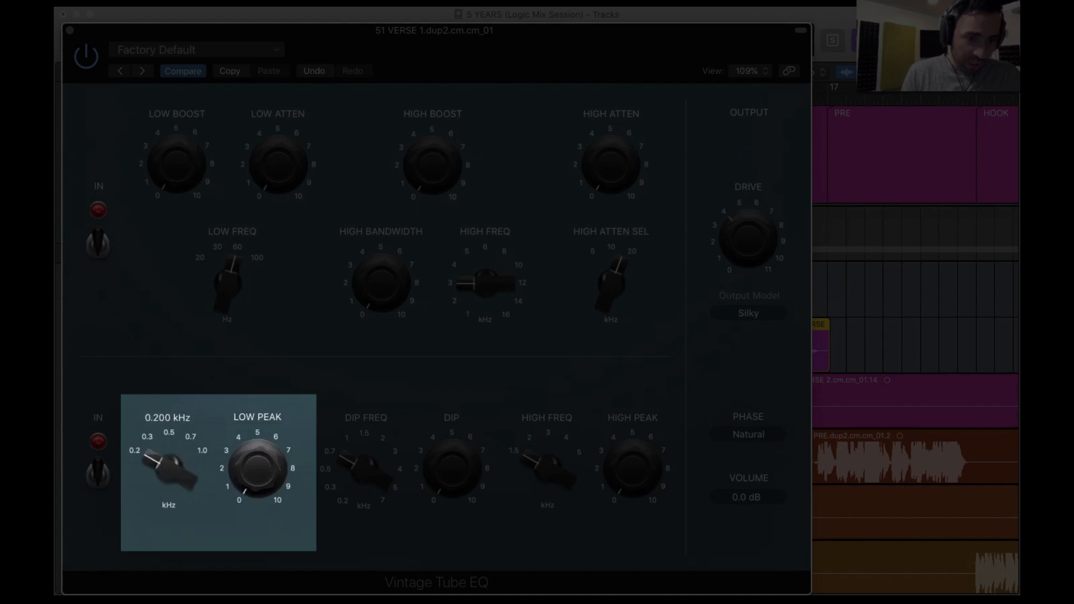
pyautogui.moveTo(255, 474); pyautogui.dragTo(262, 503)
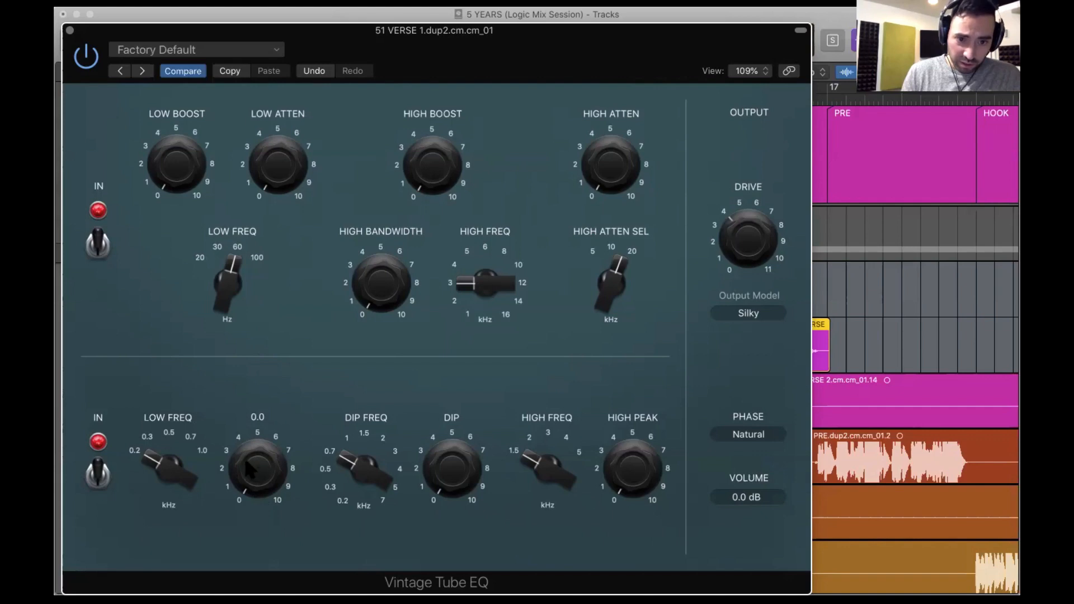
pyautogui.moveTo(361, 473)
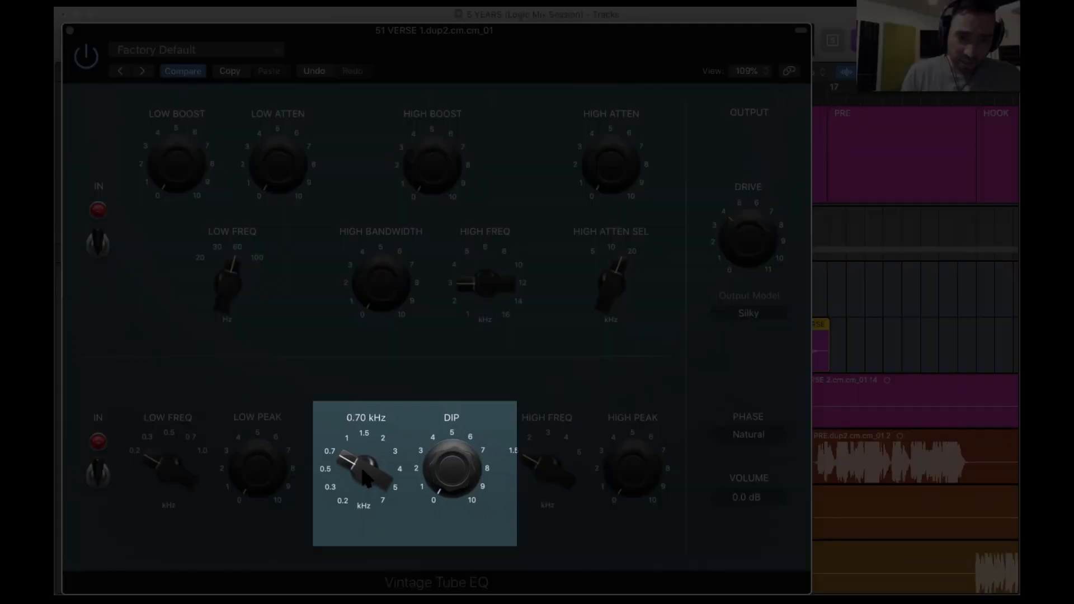
pyautogui.moveTo(363, 479)
pyautogui.mouseDown()
pyautogui.moveTo(376, 545)
pyautogui.moveTo(340, 325)
pyautogui.moveTo(367, 463)
pyautogui.mouseUp()
pyautogui.moveTo(462, 473); pyautogui.dragTo(452, 513)
pyautogui.moveTo(358, 463)
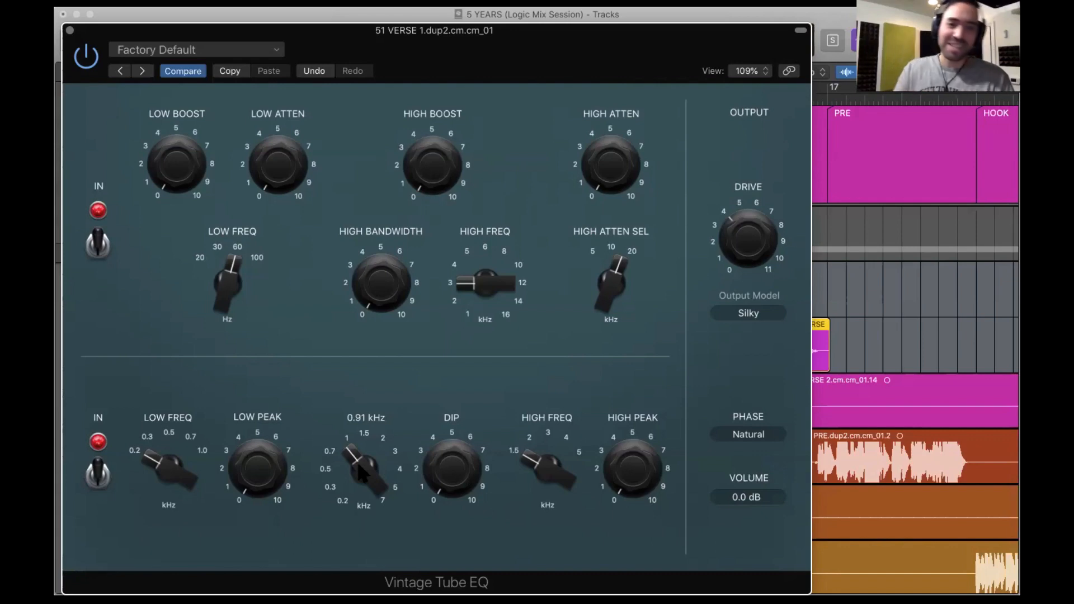
pyautogui.moveTo(484, 472)
pyautogui.moveTo(549, 481)
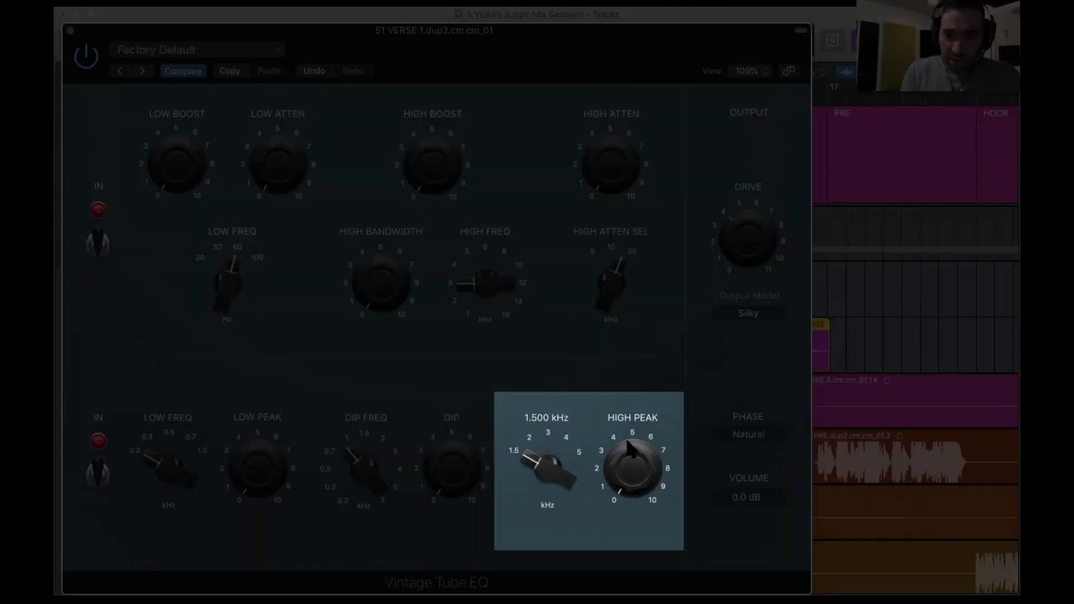
pyautogui.moveTo(627, 462); pyautogui.dragTo(625, 558)
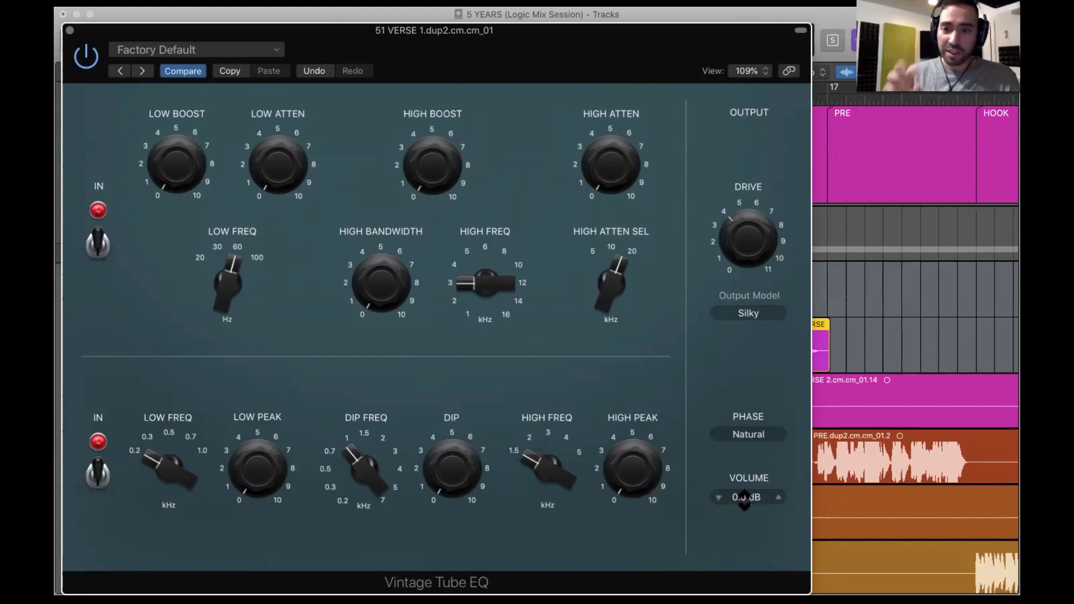
# Nudge the Tube EQ's output volume up and return it to 0.0 dB.
pyautogui.click(778, 497)
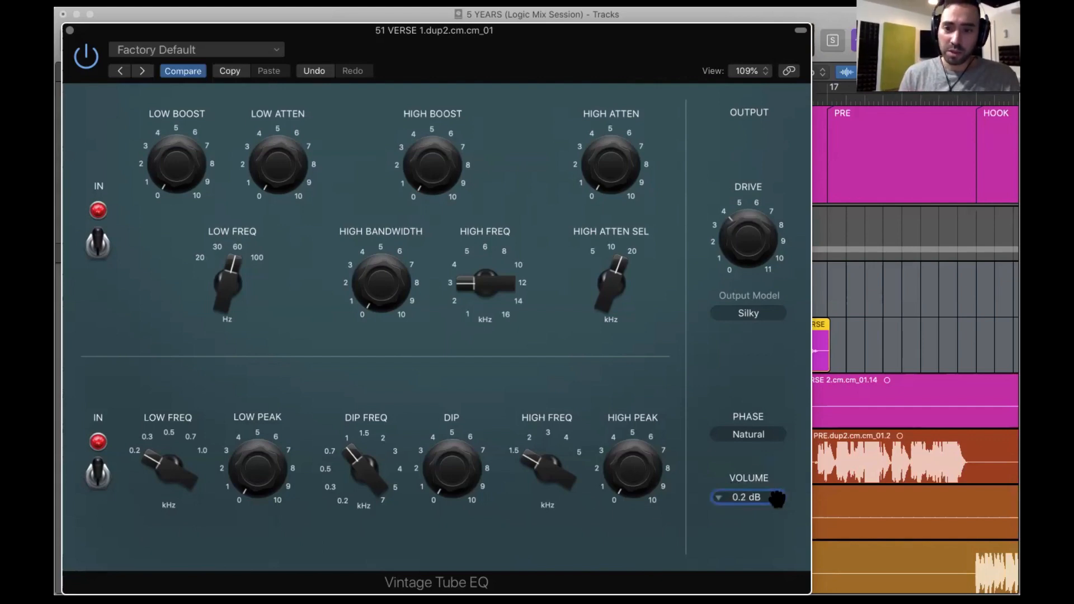
pyautogui.click(778, 497)
pyautogui.click(720, 498)
pyautogui.click(719, 497)
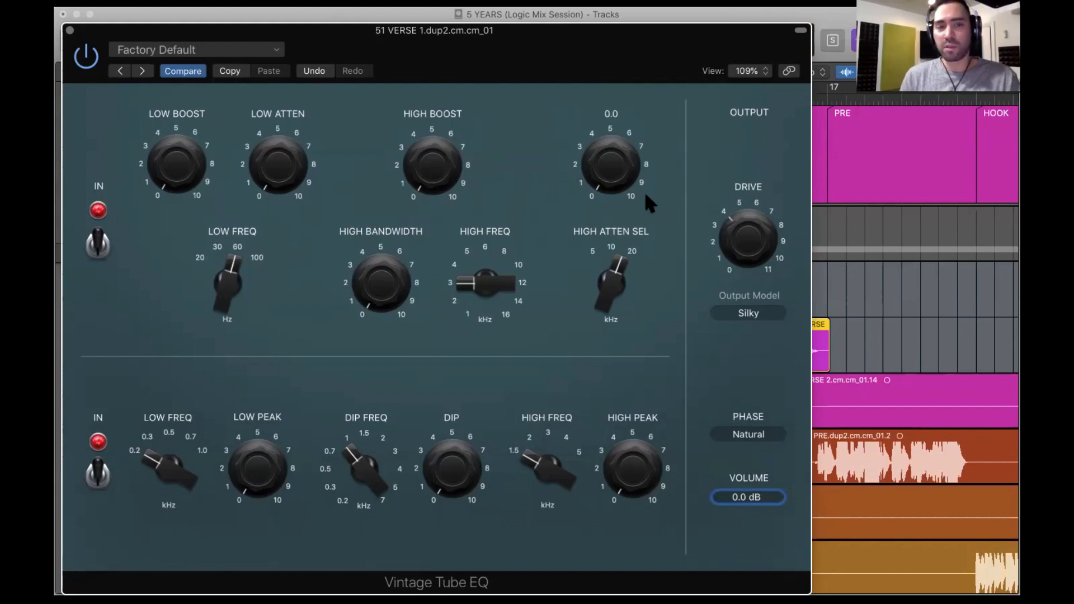
# Raise the Tube EQ's High Boost to 10 and audition High Freq at 4, 5 and 6 kHz.
pyautogui.press('v')
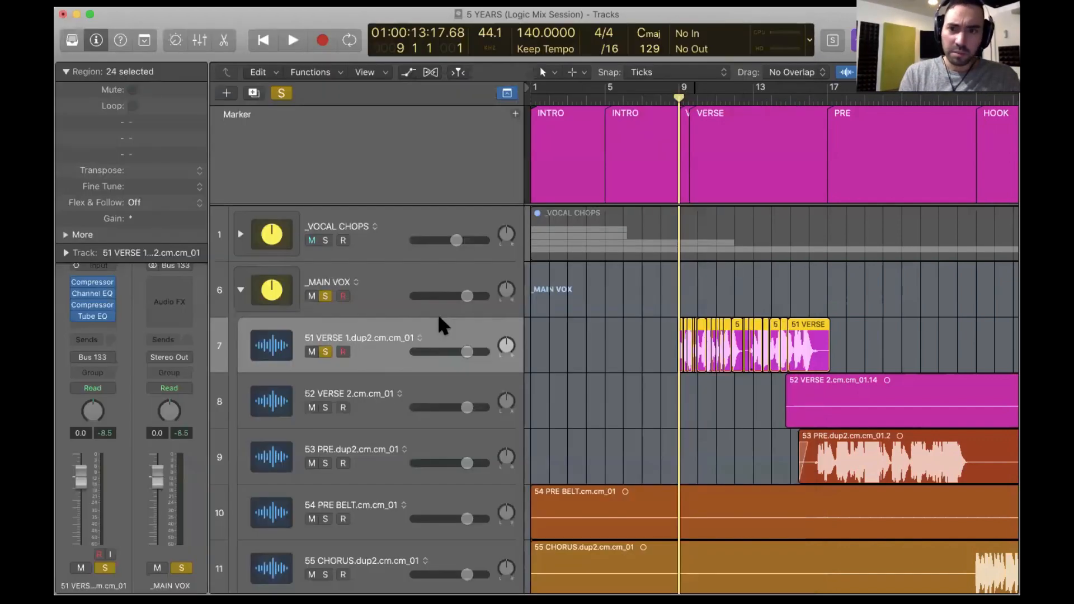
pyautogui.press('v')
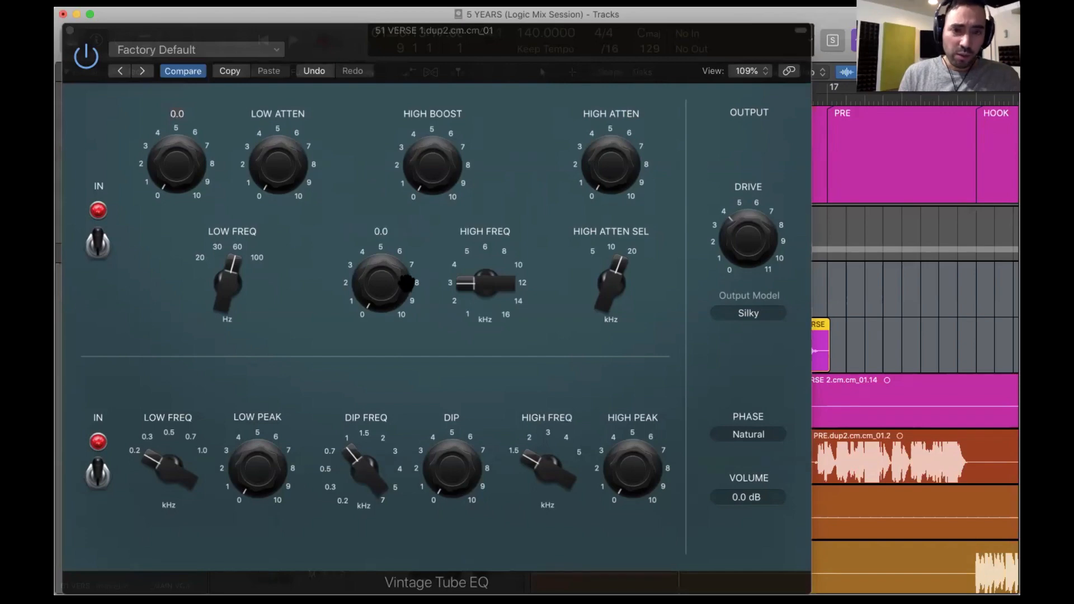
pyautogui.moveTo(438, 196); pyautogui.dragTo(427, 160)
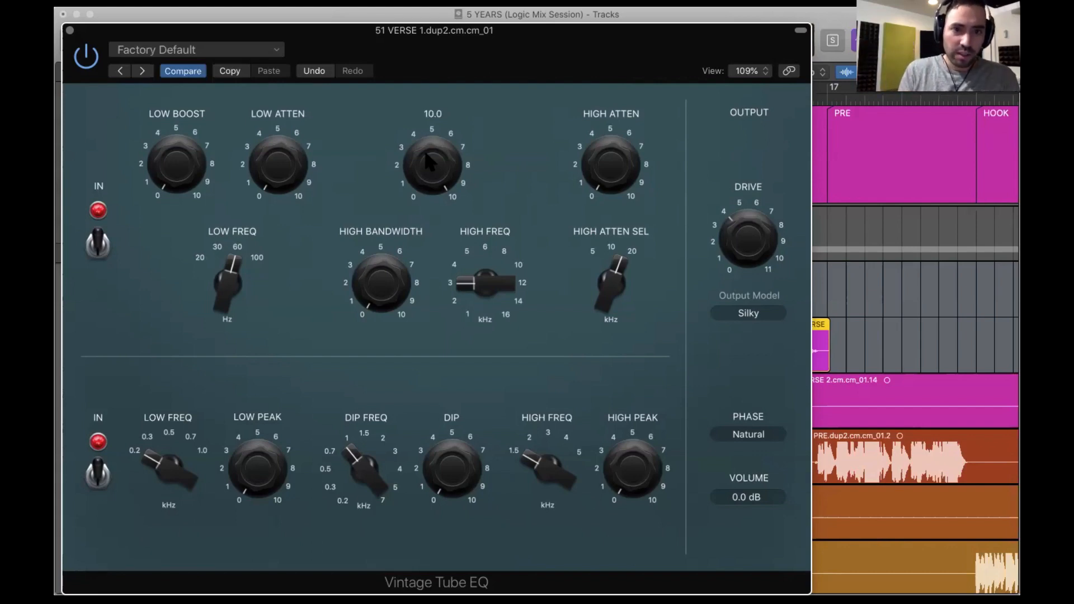
pyautogui.moveTo(481, 270)
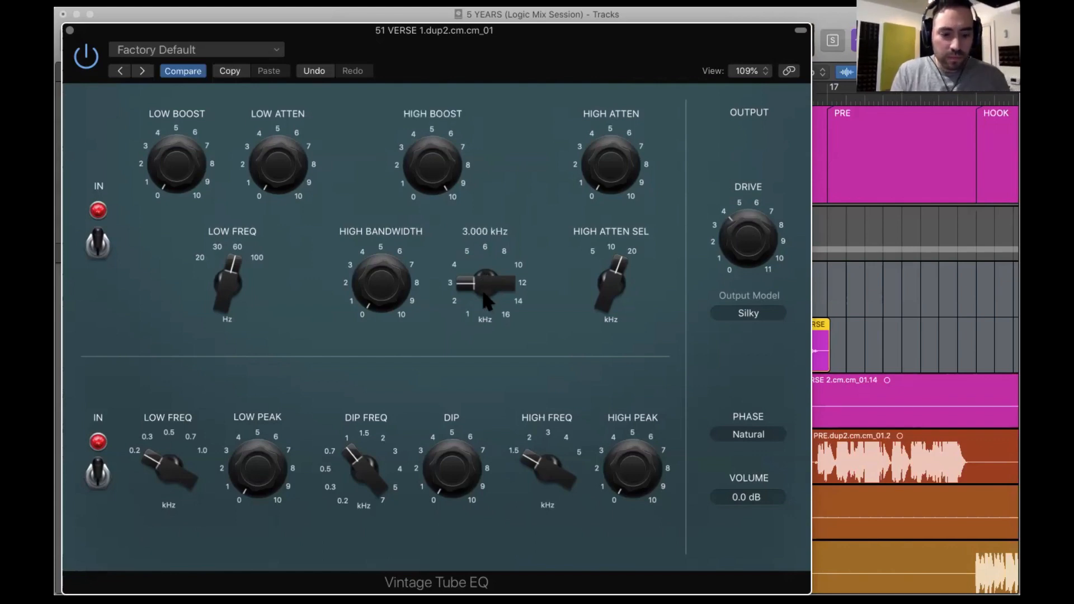
pyautogui.moveTo(486, 299); pyautogui.dragTo(487, 280)
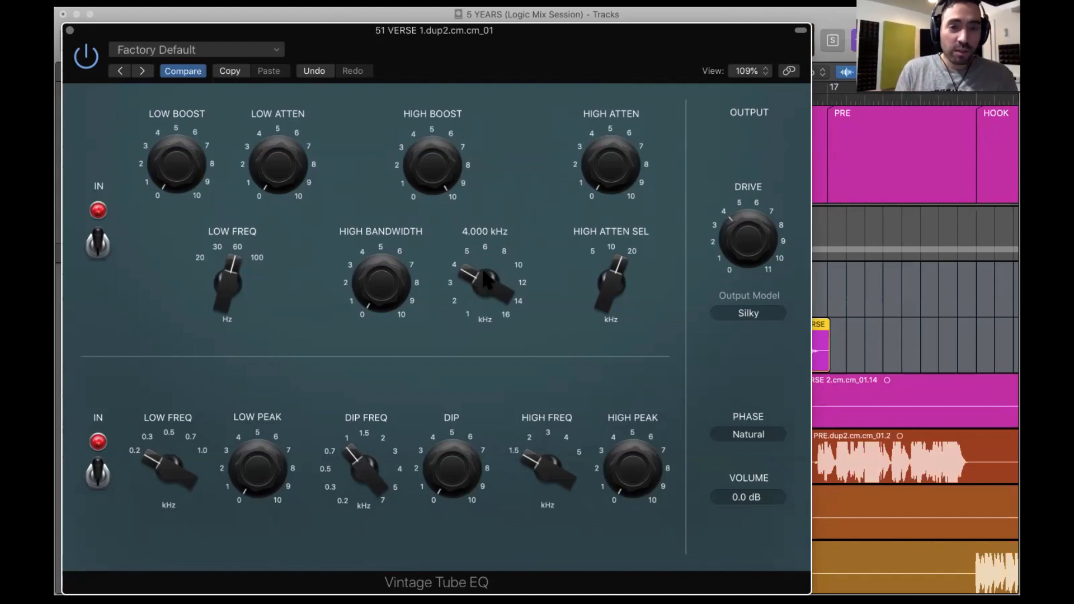
pyautogui.moveTo(489, 287); pyautogui.dragTo(489, 264)
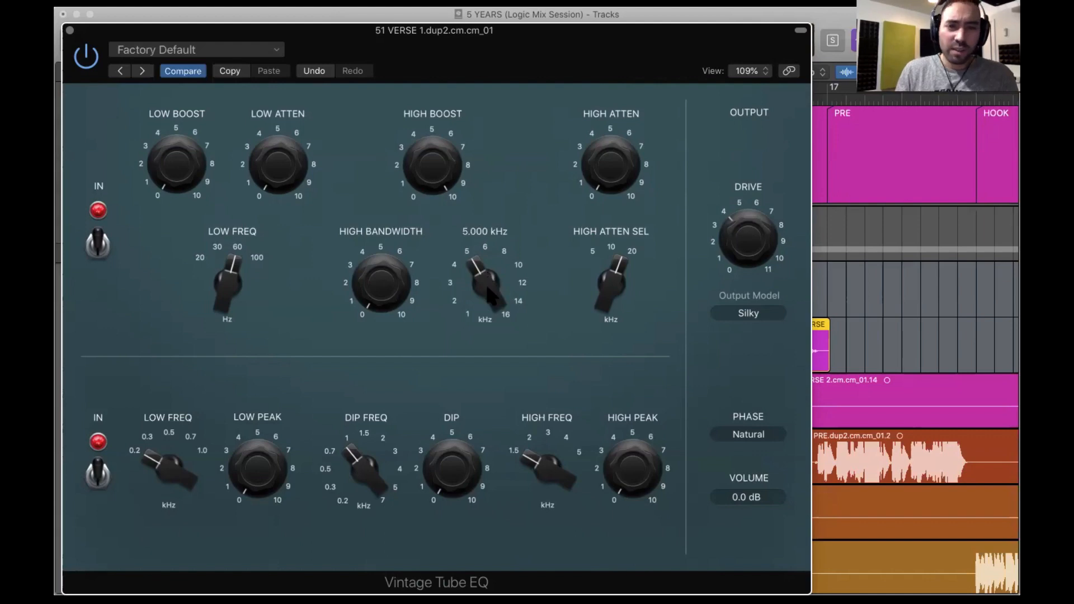
pyautogui.moveTo(490, 295); pyautogui.dragTo(490, 276)
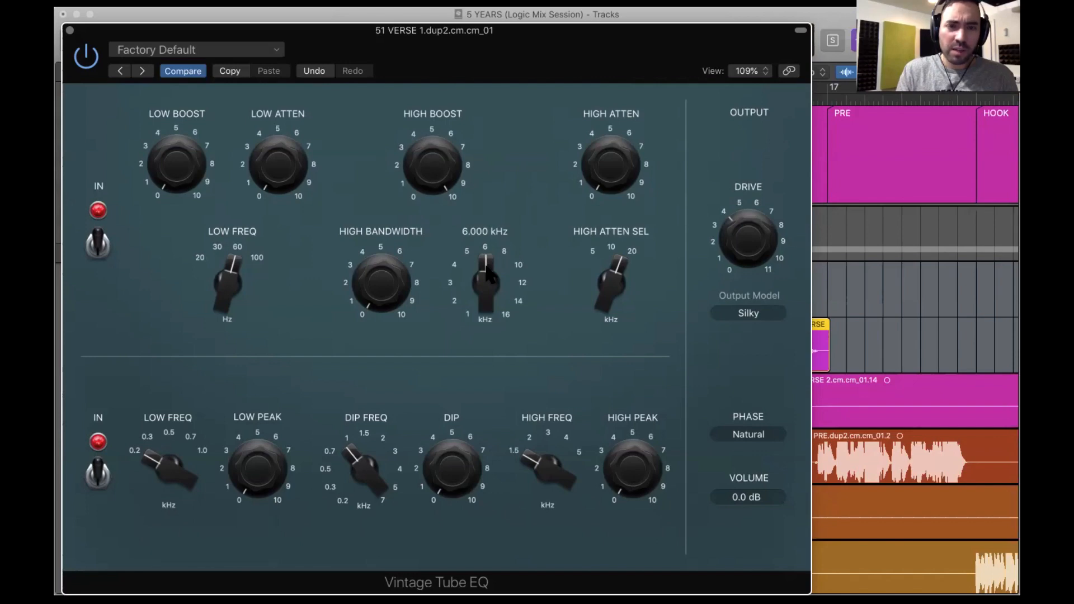
# Turn off solo on the _MAIN VOX stack to hear the vocal in the full mix, and return to the Tube EQ.
pyautogui.press('v')
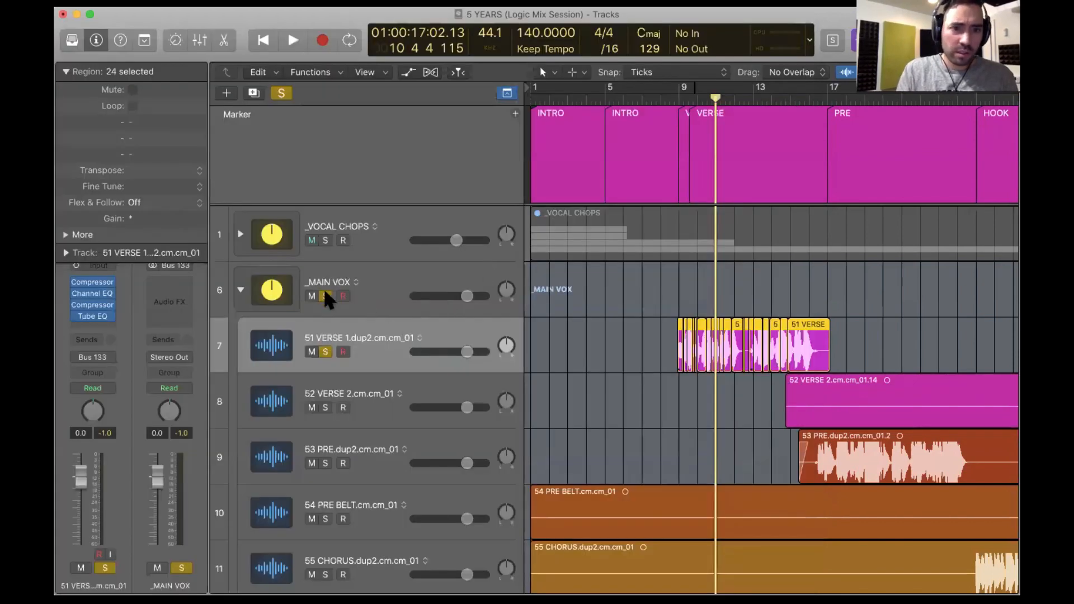
pyautogui.click(328, 296)
pyautogui.press('v')
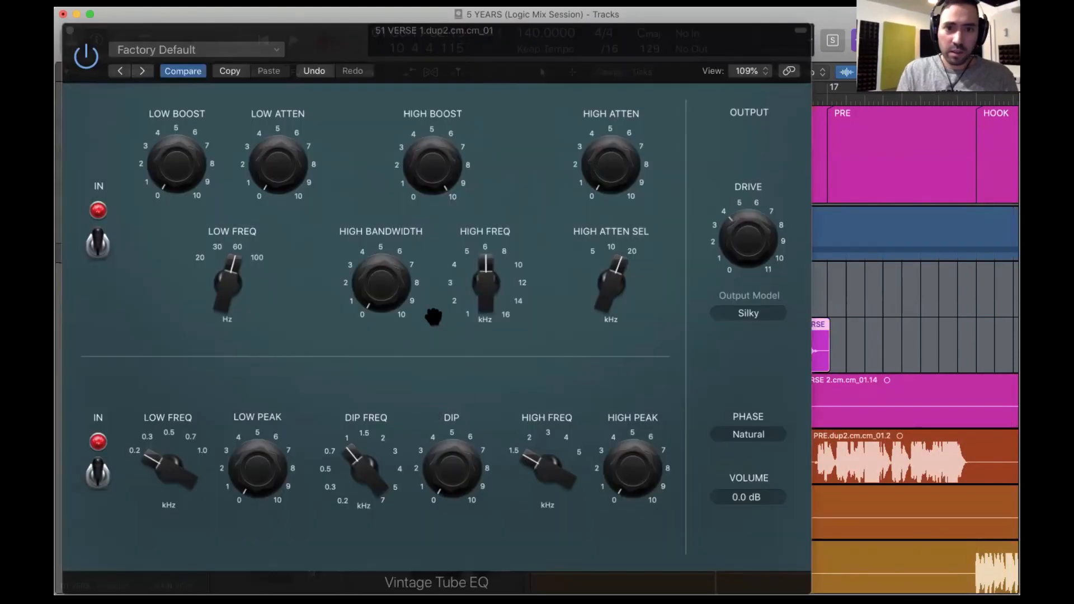
# Compare the mix with the Tube EQ bypassed and active, and lower its High Freq to about 4.07 kHz.
pyautogui.click(484, 284)
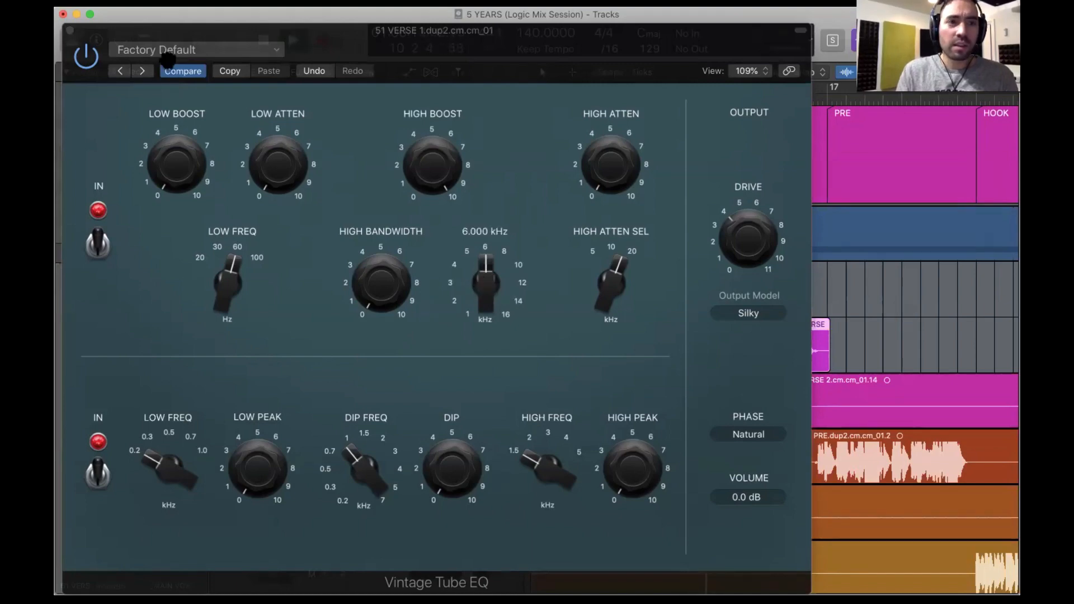
pyautogui.click(84, 62)
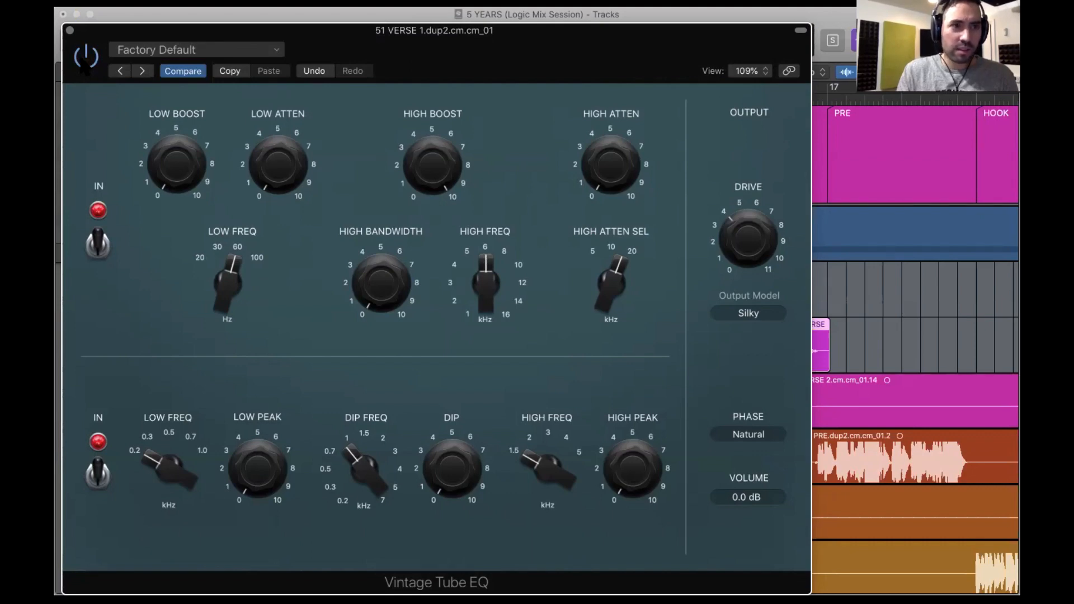
pyautogui.click(85, 62)
pyautogui.moveTo(488, 278); pyautogui.dragTo(492, 313)
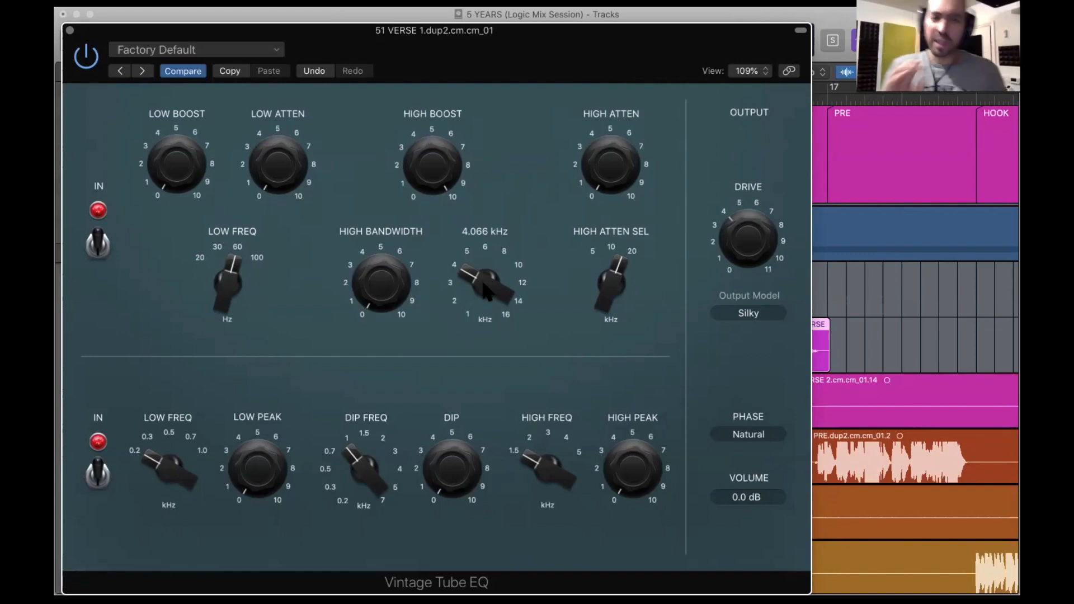
# Audition the Tube EQ's High Freq at 6 kHz, return it to about 4.07 kHz, and lower High Boost to 0.
pyautogui.moveTo(484, 291); pyautogui.dragTo(489, 255)
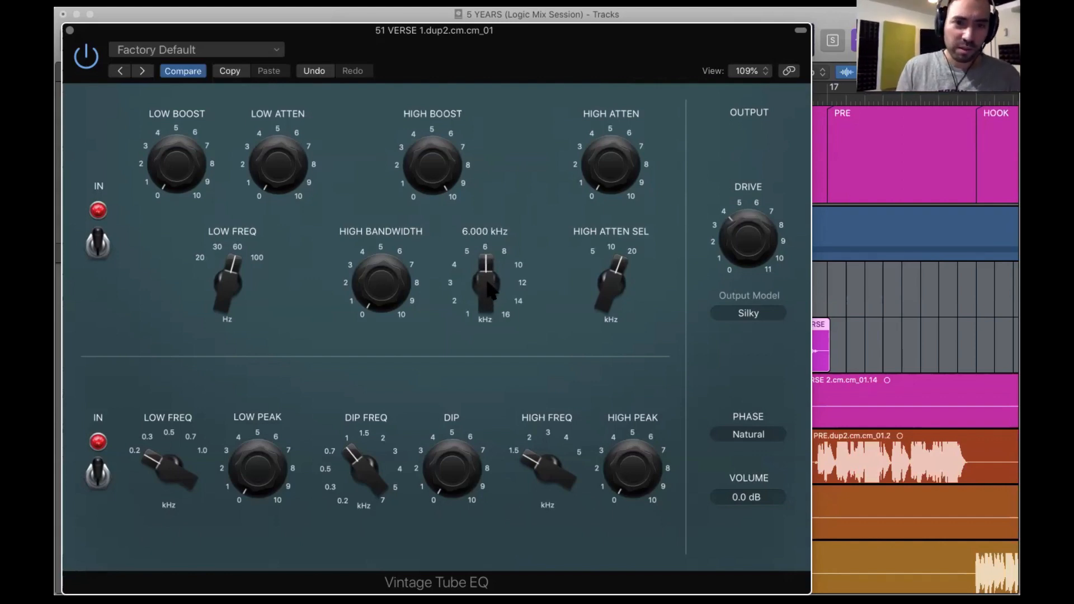
pyautogui.moveTo(495, 288); pyautogui.dragTo(488, 318)
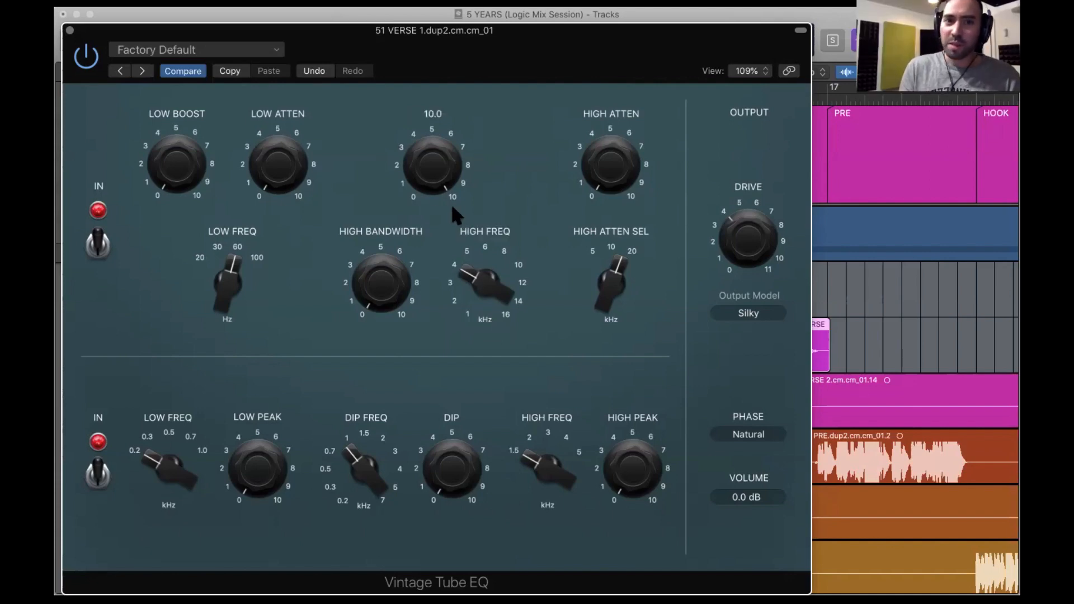
pyautogui.moveTo(451, 203); pyautogui.dragTo(464, 363)
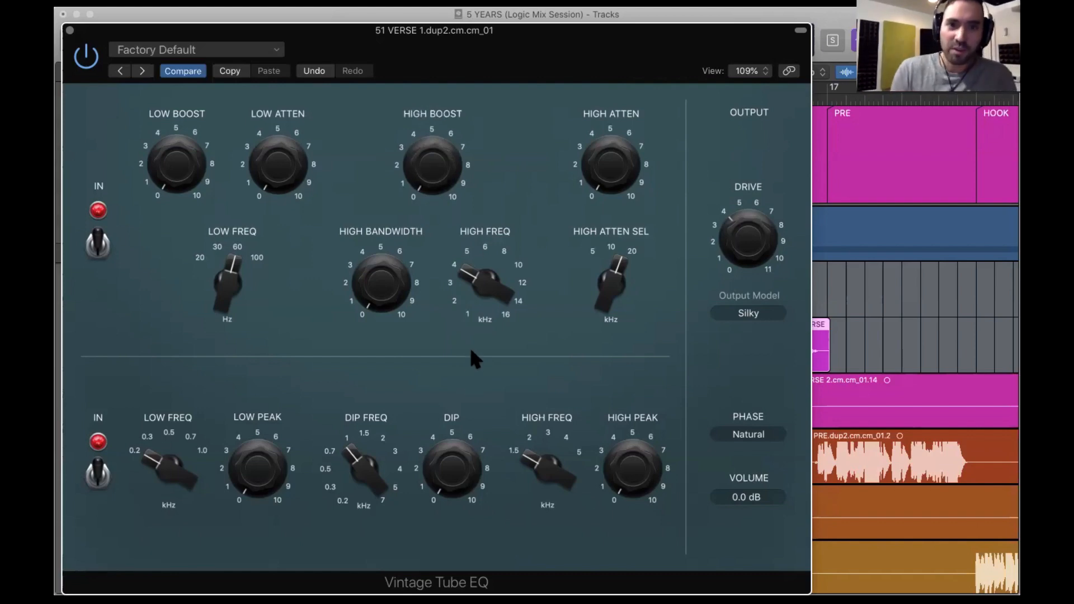
pyautogui.moveTo(438, 178)
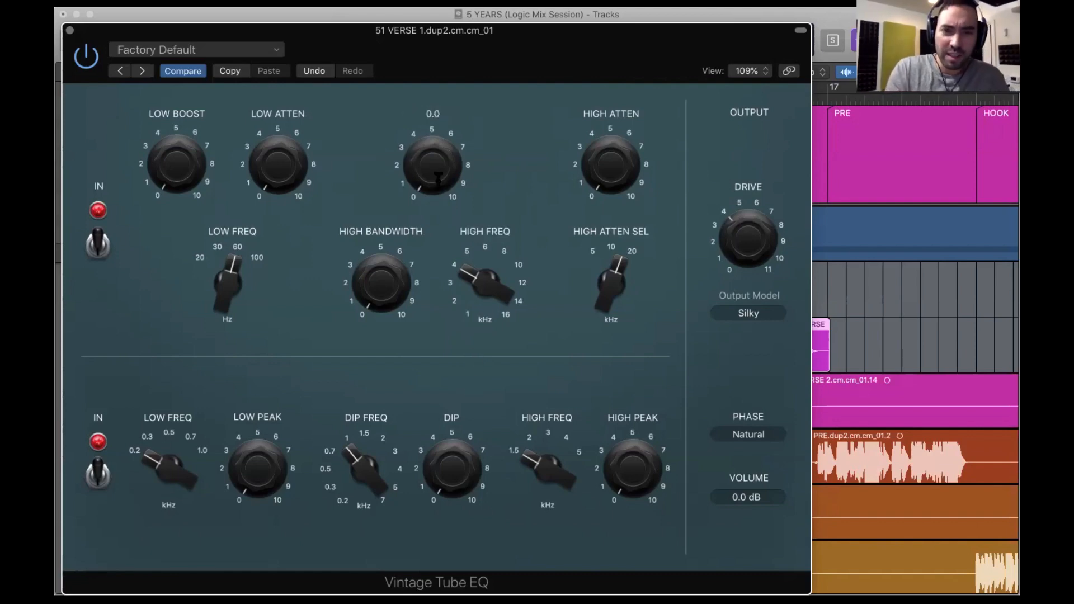
# Set the cycle range over the verse from bar 9 to about bar 15 and return to the Tube EQ.
pyautogui.press('super+w')
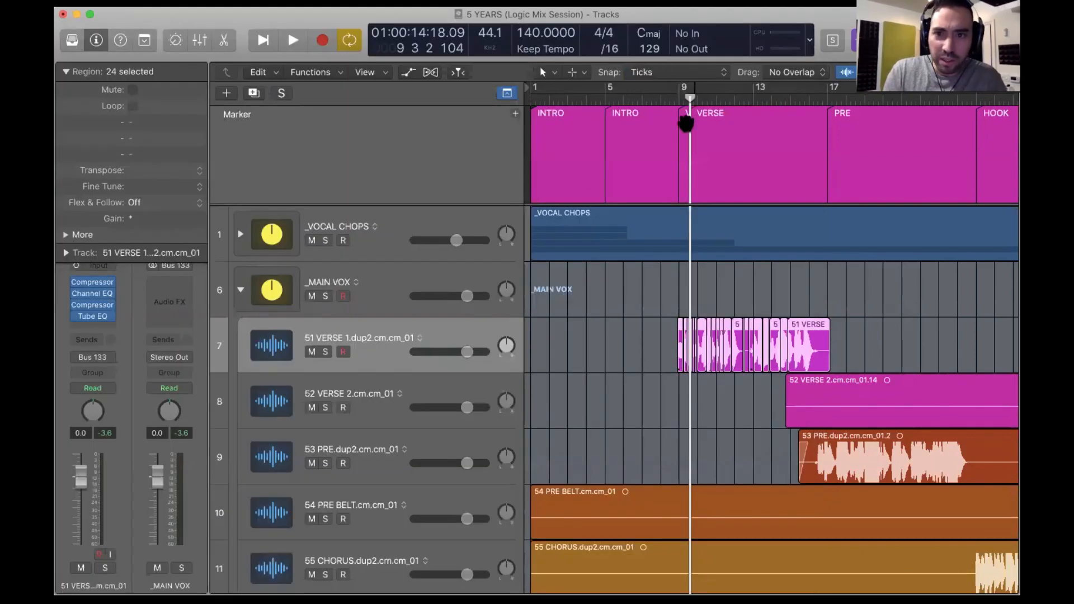
pyautogui.moveTo(684, 96); pyautogui.dragTo(791, 115)
pyautogui.press('v')
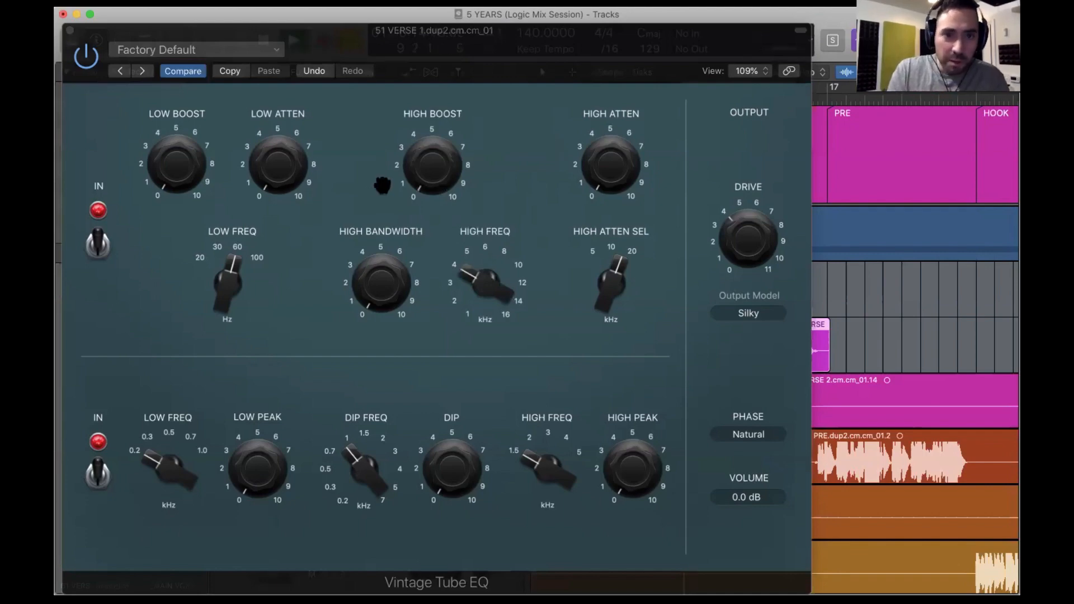
# Raise the Tube EQ's High Boost gradually from 0 to between 6 and 7 while listening to the verse.
pyautogui.moveTo(434, 182); pyautogui.dragTo(432, 143)
pyautogui.moveTo(436, 104); pyautogui.dragTo(451, 53)
pyautogui.moveTo(431, 152); pyautogui.dragTo(431, 139)
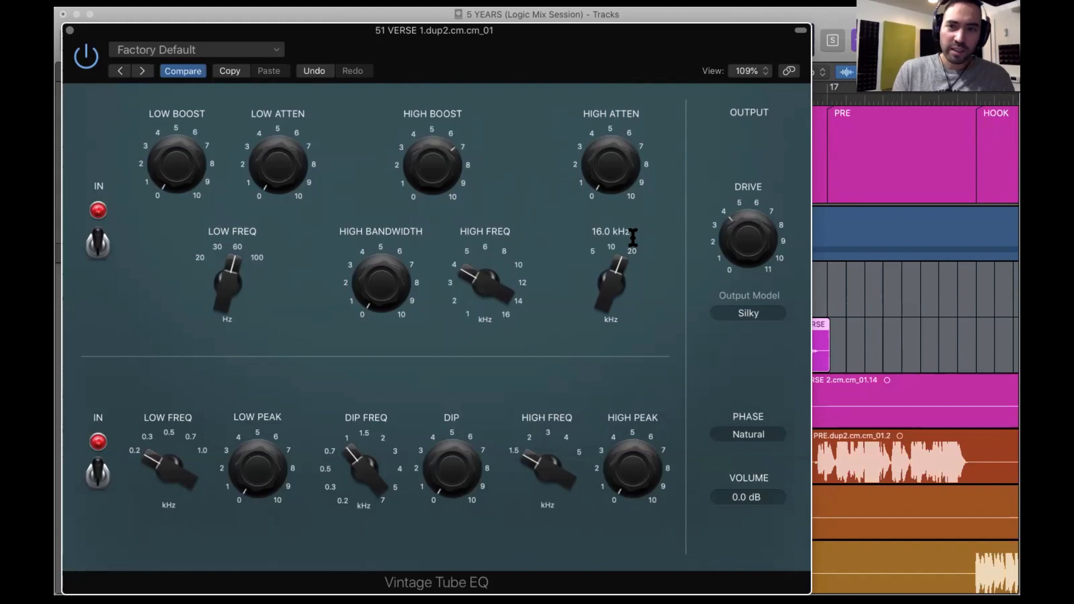
pyautogui.moveTo(515, 230)
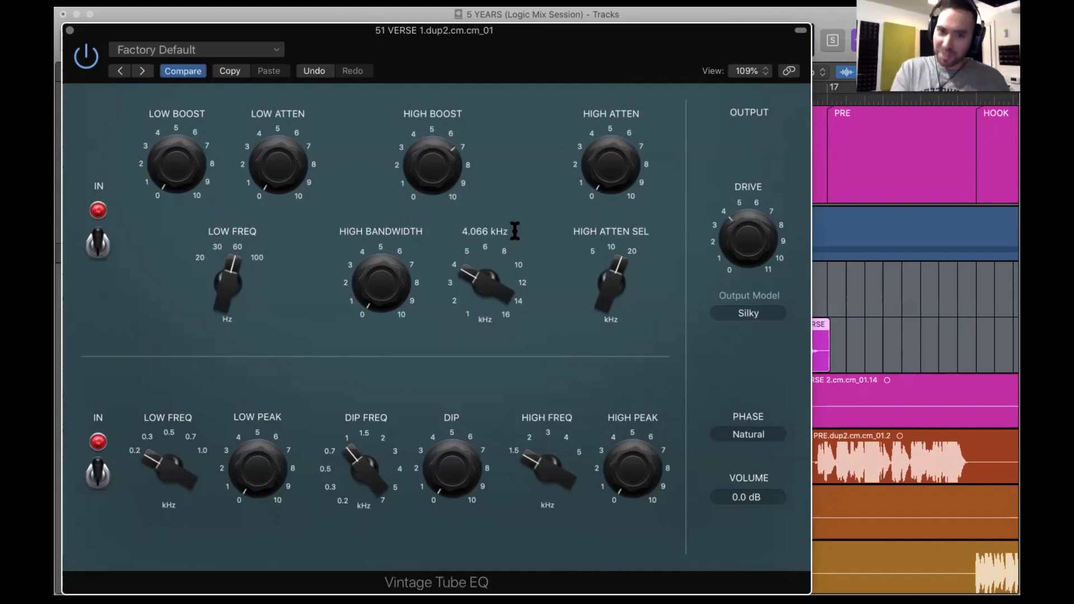
pyautogui.moveTo(634, 183)
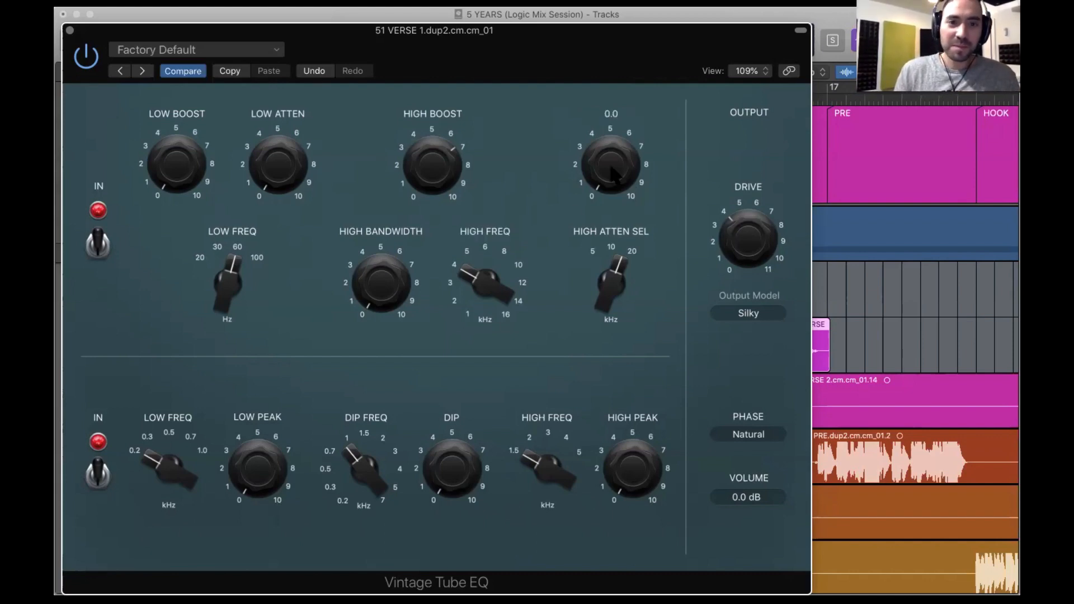
pyautogui.moveTo(460, 252)
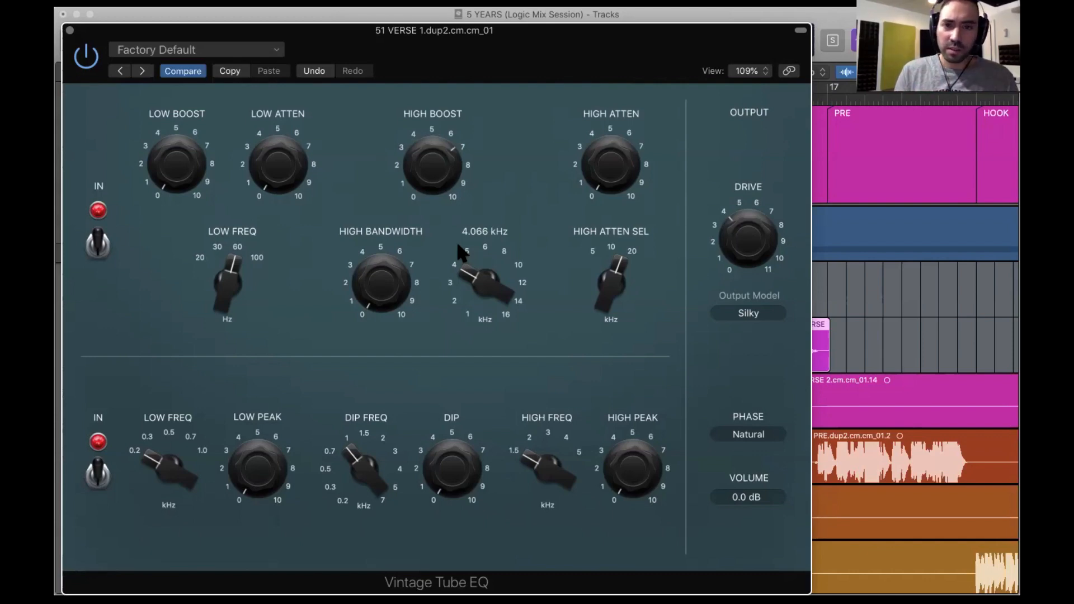
pyautogui.moveTo(614, 283)
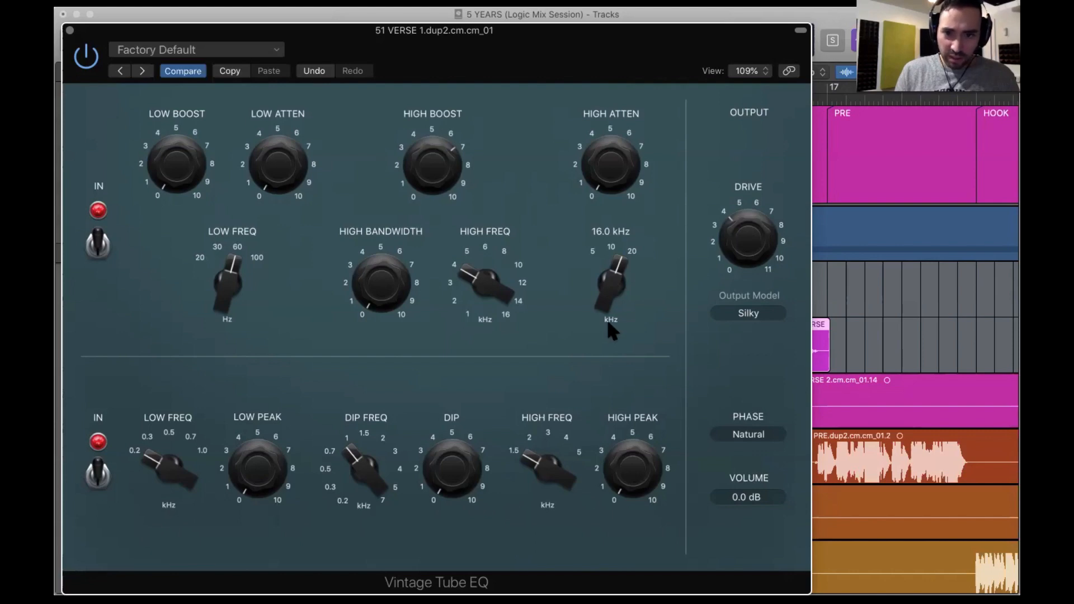
pyautogui.moveTo(549, 485)
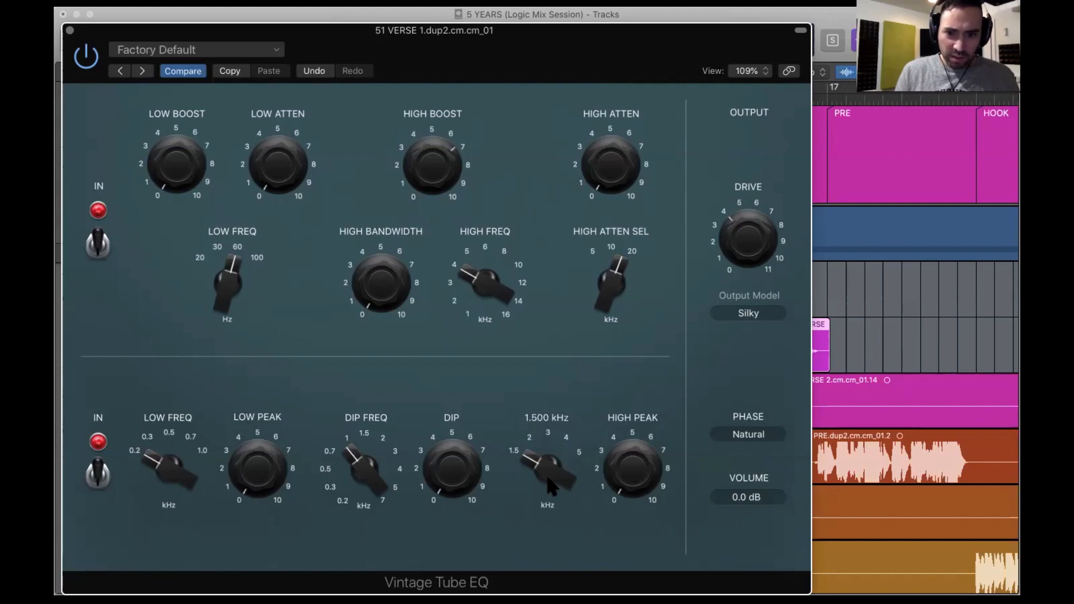
pyautogui.moveTo(139, 122)
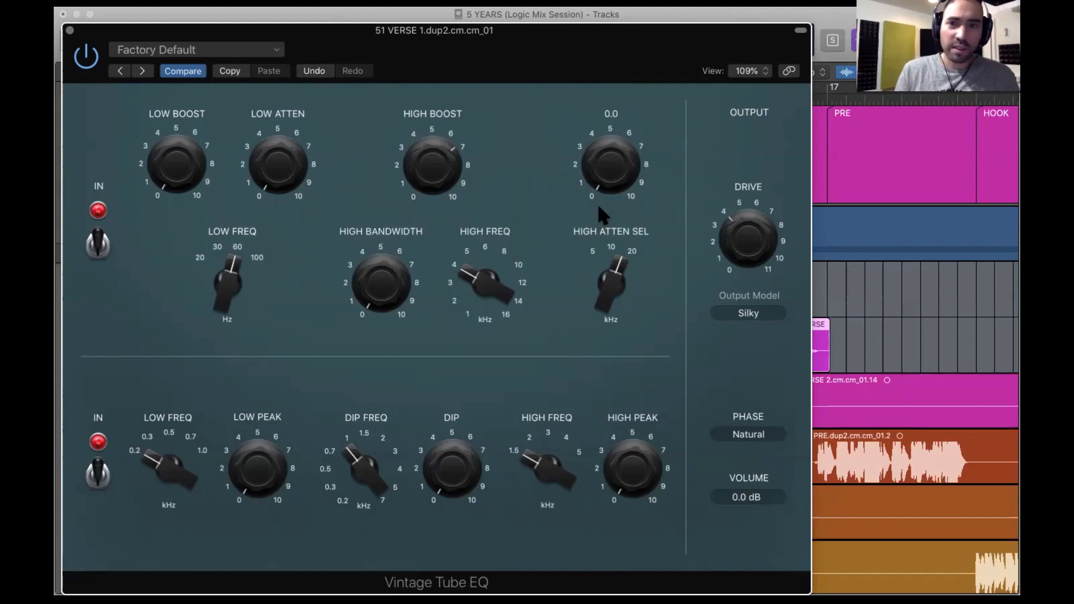
# Close the first Tube EQ and insert a second Vintage Tube EQ after it on the verse vocal.
pyautogui.click(70, 29)
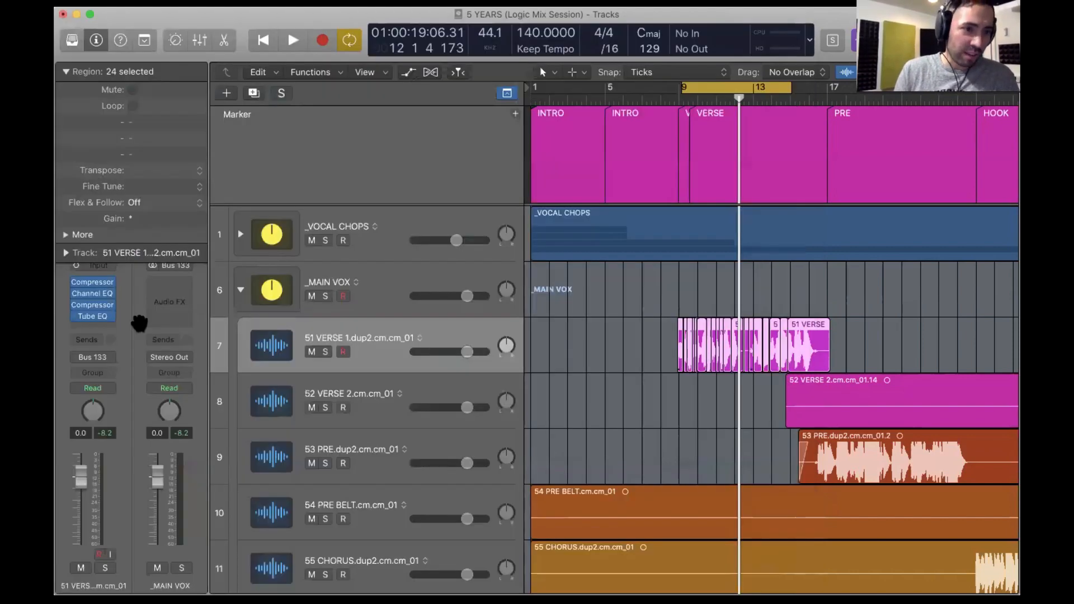
pyautogui.click(100, 327)
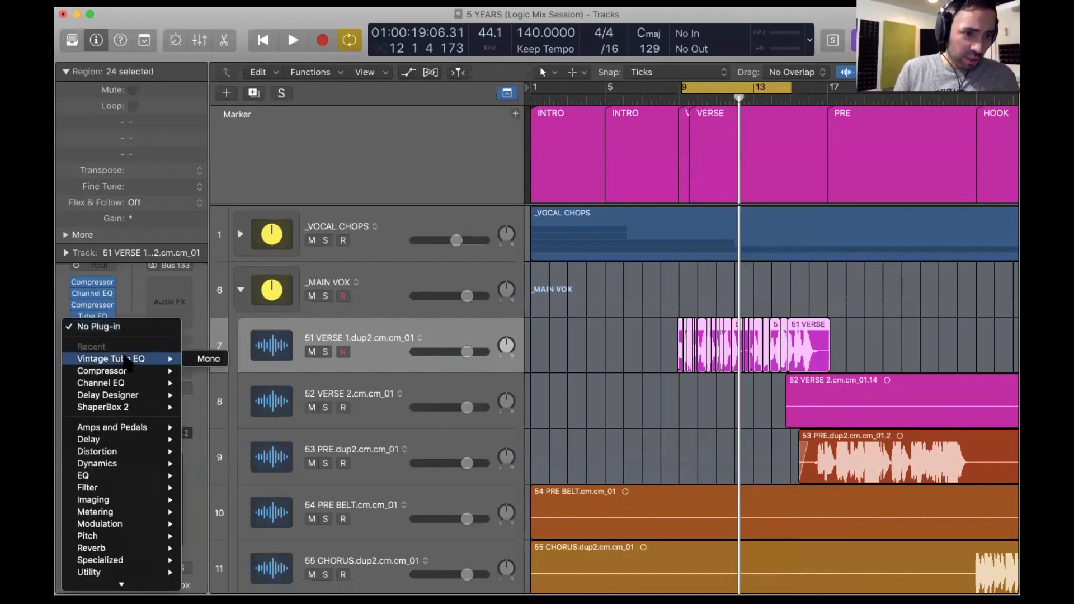
pyautogui.click(128, 361)
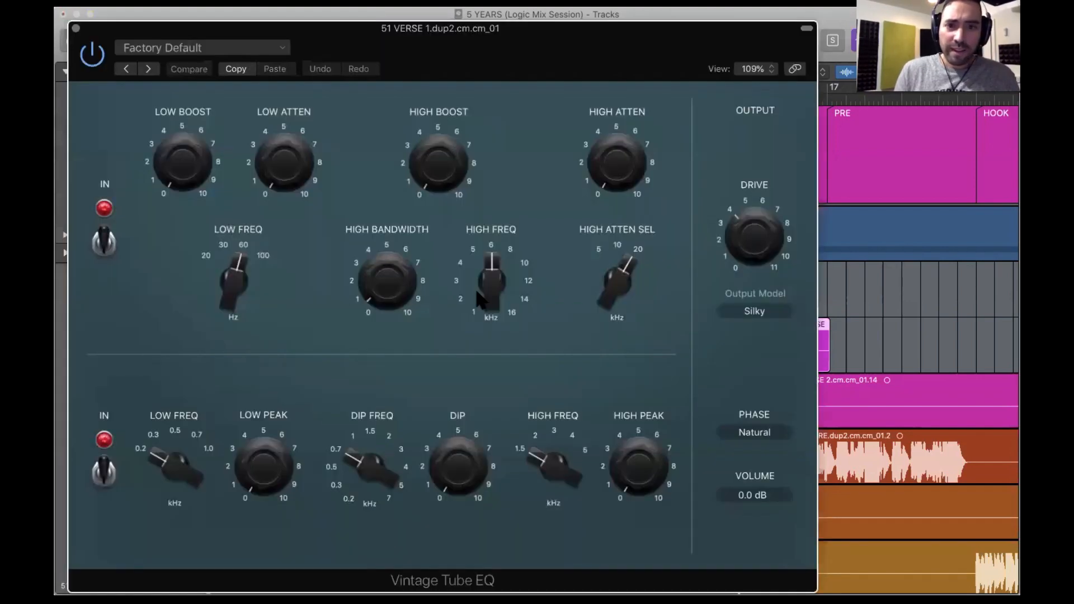
# Set the second Tube EQ's High Freq to 10 kHz and raise its High Boost to 10.
pyautogui.moveTo(482, 301)
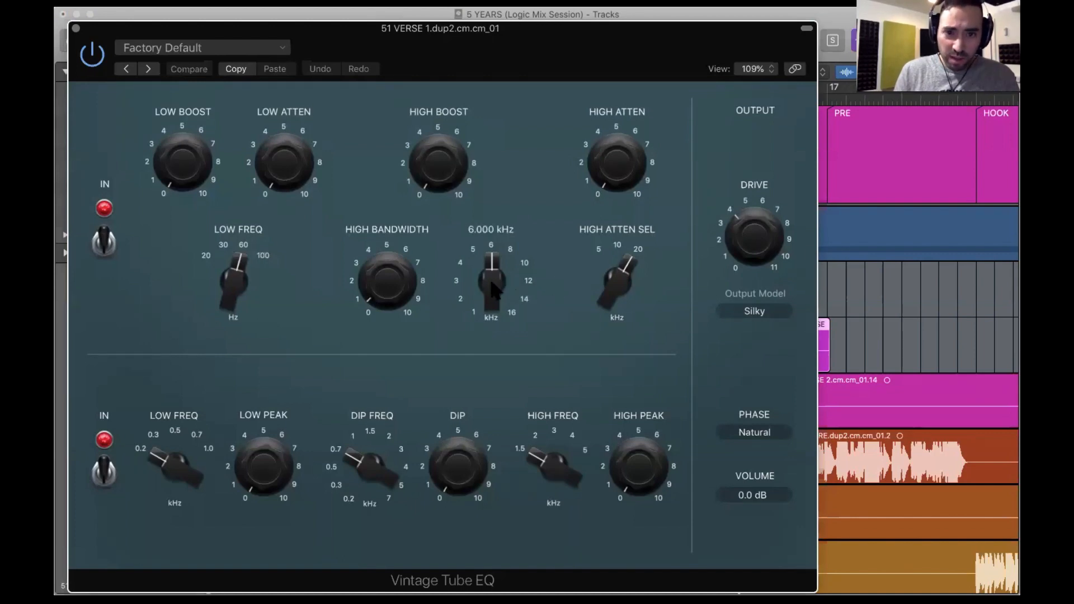
pyautogui.moveTo(492, 288); pyautogui.dragTo(493, 239)
pyautogui.moveTo(499, 280); pyautogui.dragTo(500, 278)
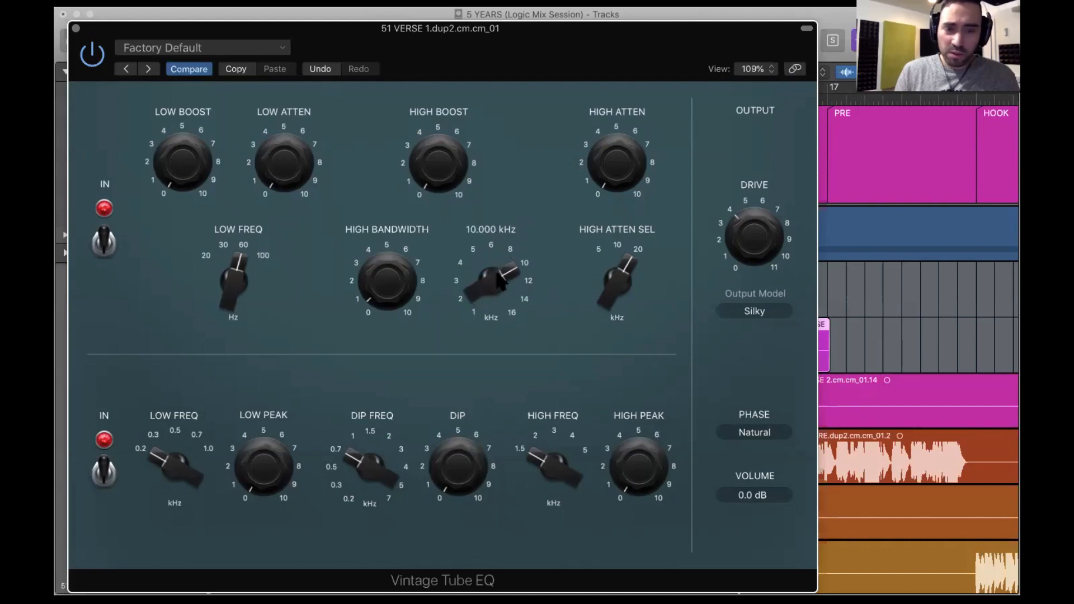
pyautogui.moveTo(443, 166); pyautogui.dragTo(462, 42)
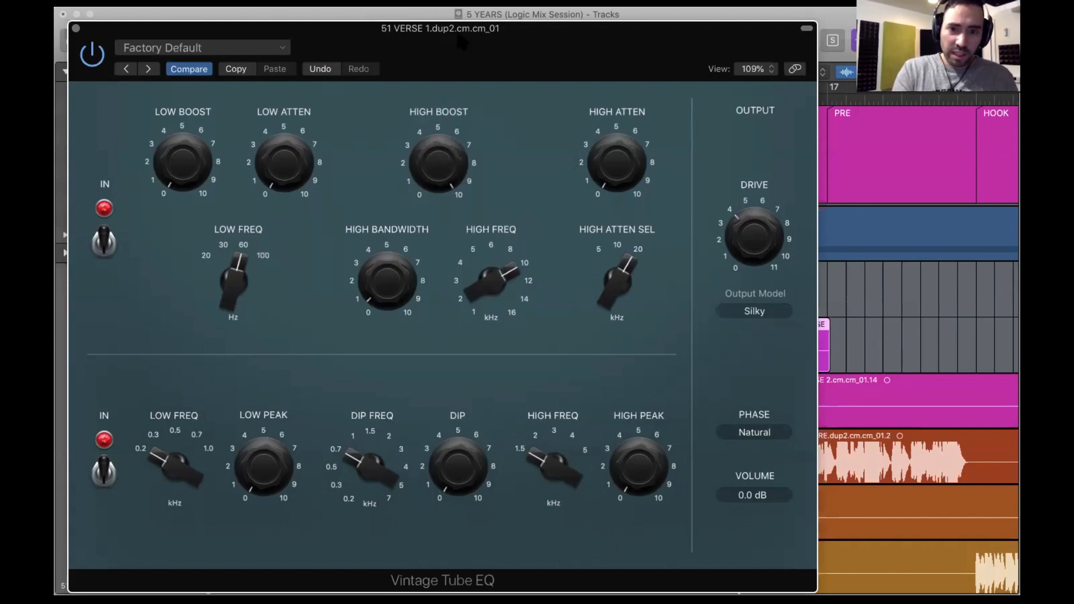
# Solo the verse vocal and compare it with the second Tube EQ bypassed and active.
pyautogui.press('s')
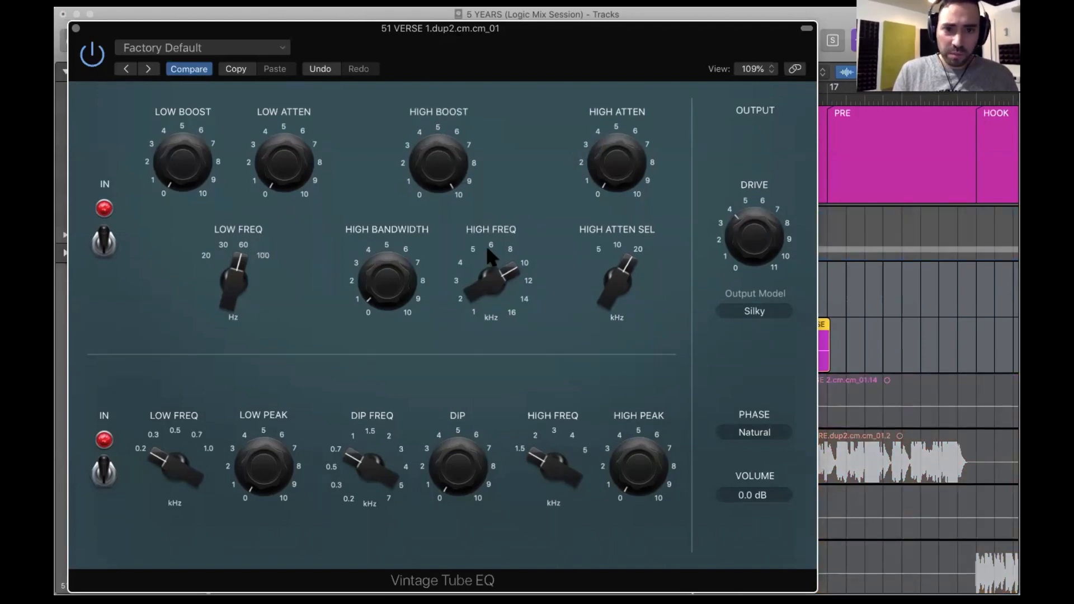
pyautogui.click(488, 282)
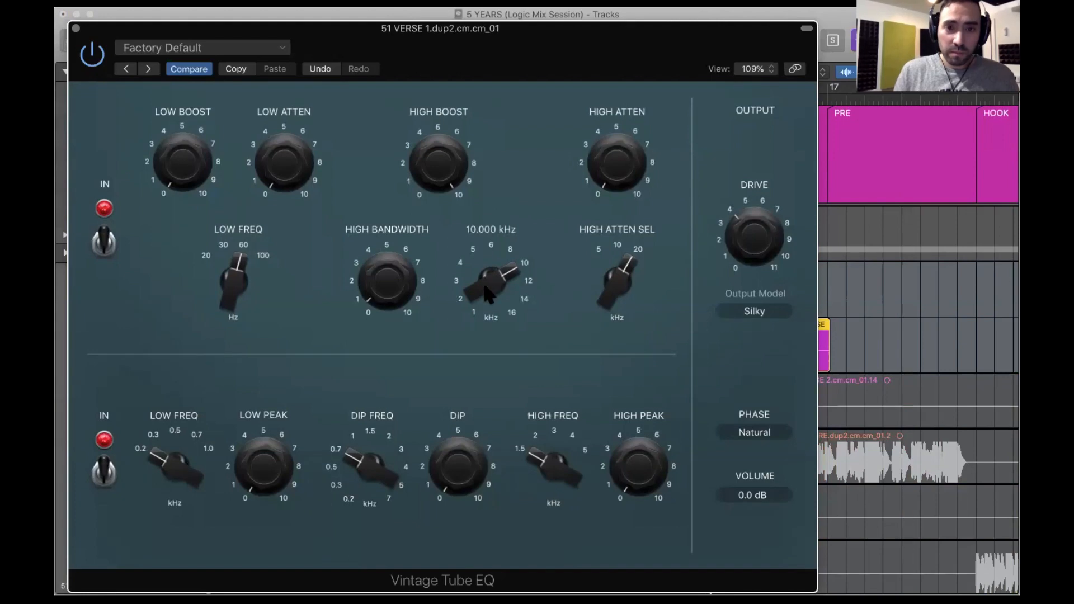
pyautogui.click(92, 54)
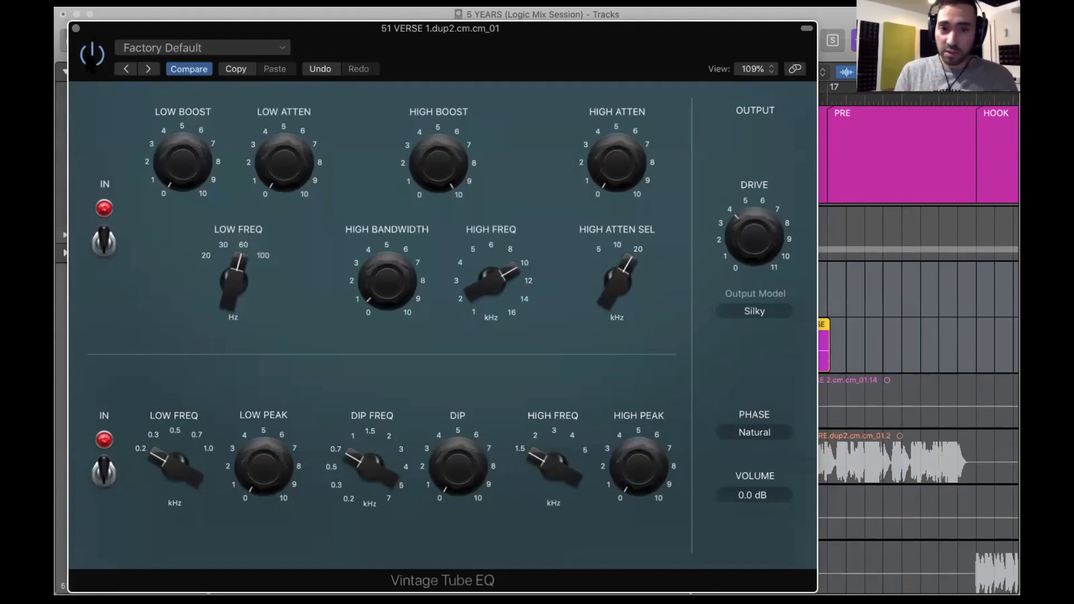
pyautogui.click(92, 54)
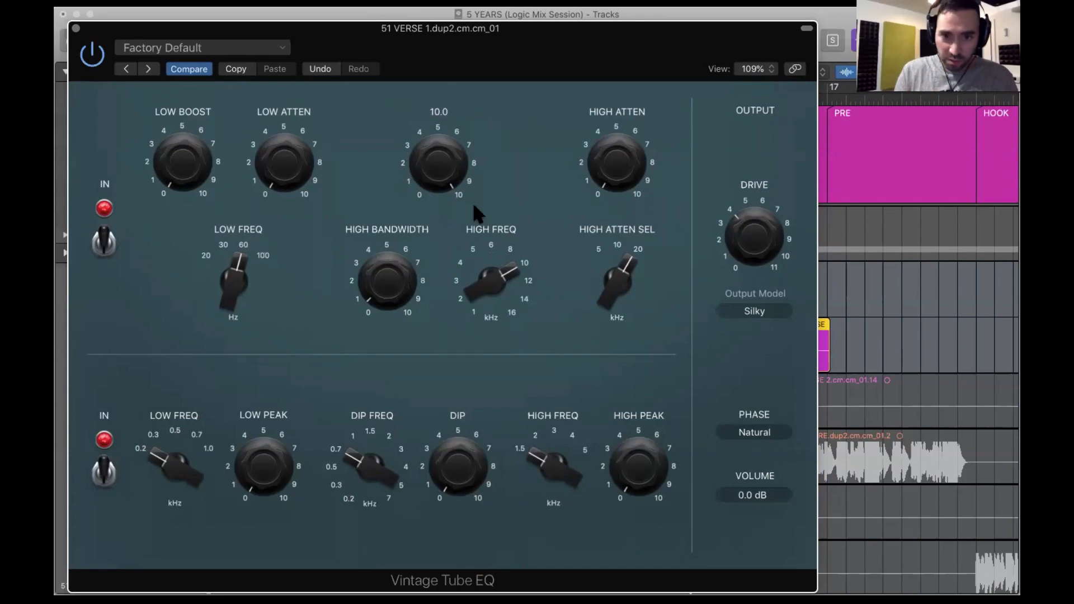
# Audition the second Tube EQ's High Freq at about 11.07 and 12 kHz, and return it to 10 kHz.
pyautogui.moveTo(499, 274); pyautogui.dragTo(502, 272)
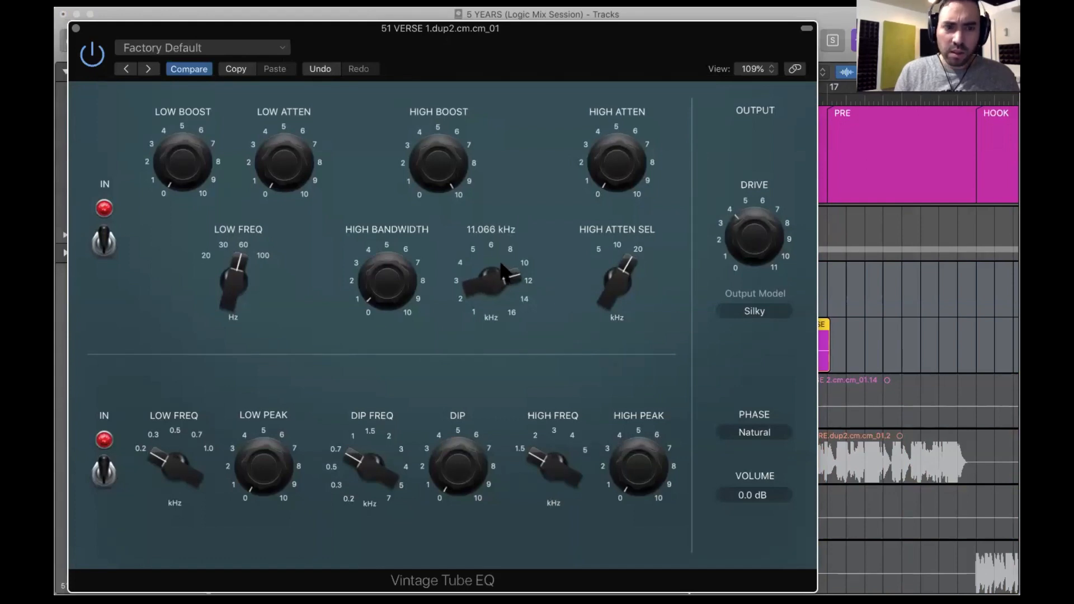
pyautogui.moveTo(501, 263)
pyautogui.mouseDown()
pyautogui.moveTo(496, 295)
pyautogui.moveTo(499, 279)
pyautogui.mouseUp()
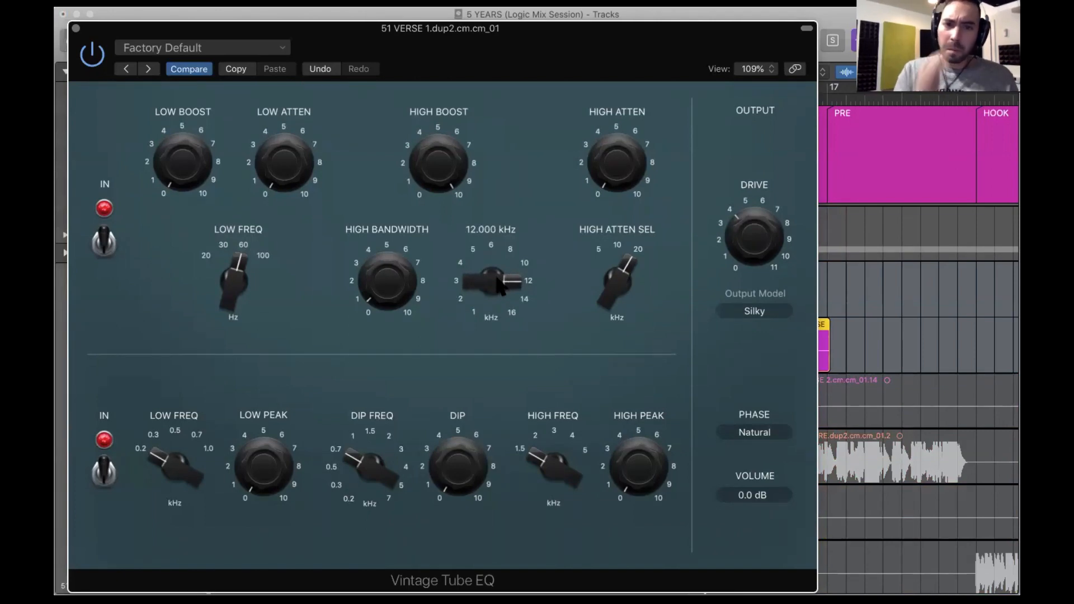
pyautogui.moveTo(497, 279); pyautogui.dragTo(499, 297)
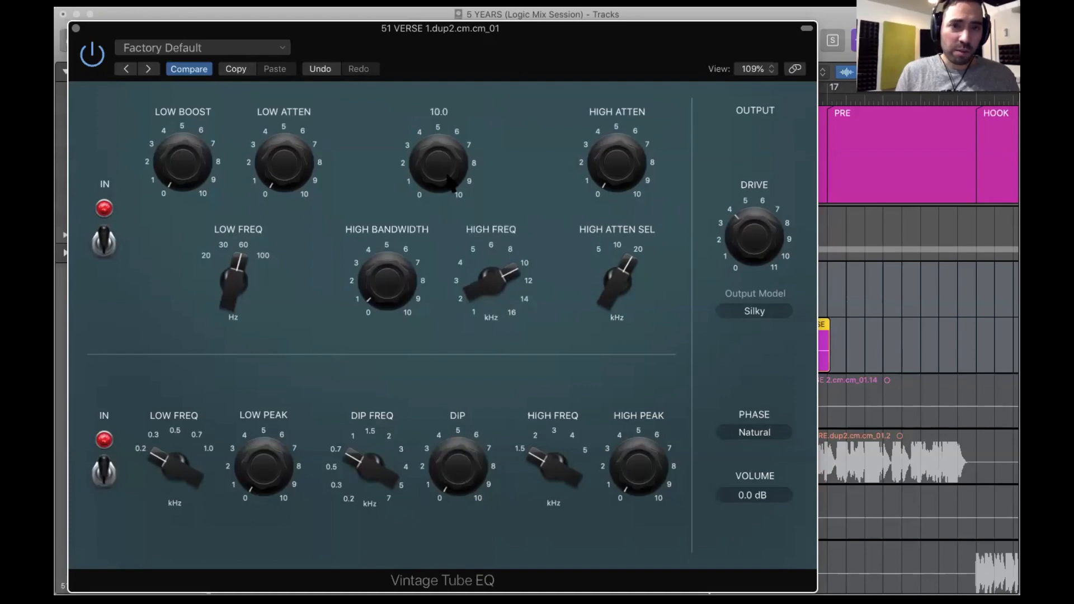
# Bring the second Tube EQ's High Boost from 0 up to 6.0 and set its High Freq to 12 kHz.
pyautogui.moveTo(435, 175)
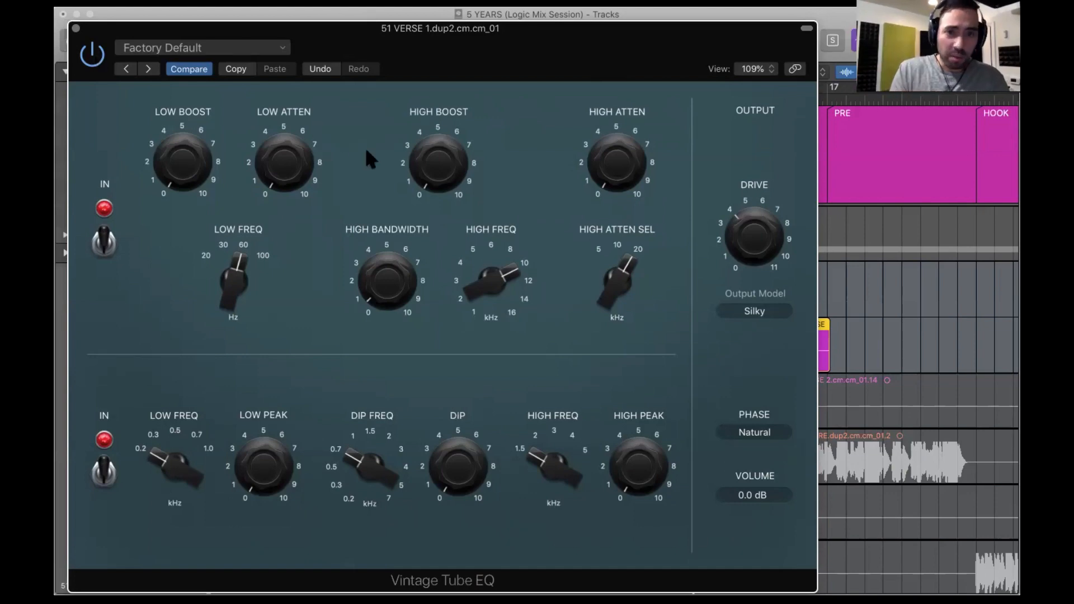
pyautogui.moveTo(448, 170)
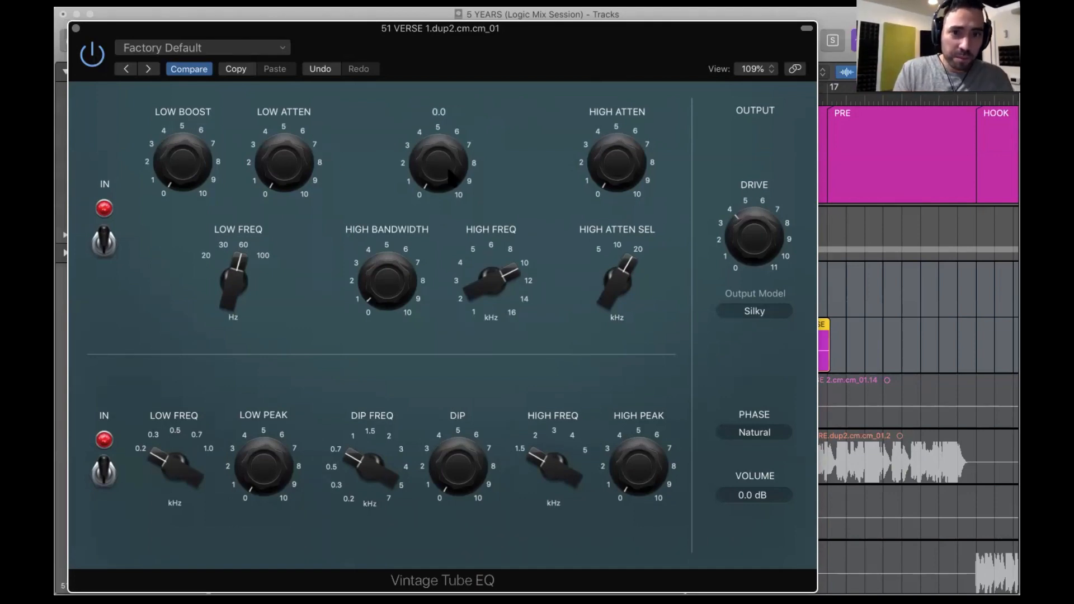
pyautogui.moveTo(448, 171); pyautogui.dragTo(453, 51)
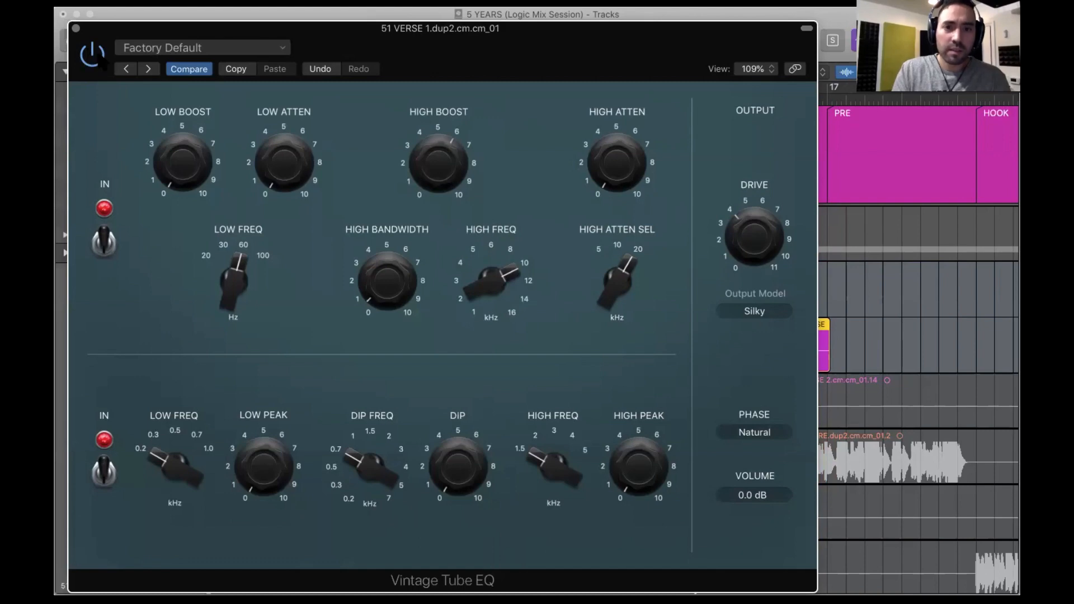
pyautogui.moveTo(495, 280)
pyautogui.moveTo(494, 280)
pyautogui.mouseDown()
pyautogui.moveTo(493, 261)
pyautogui.moveTo(496, 286)
pyautogui.mouseUp()
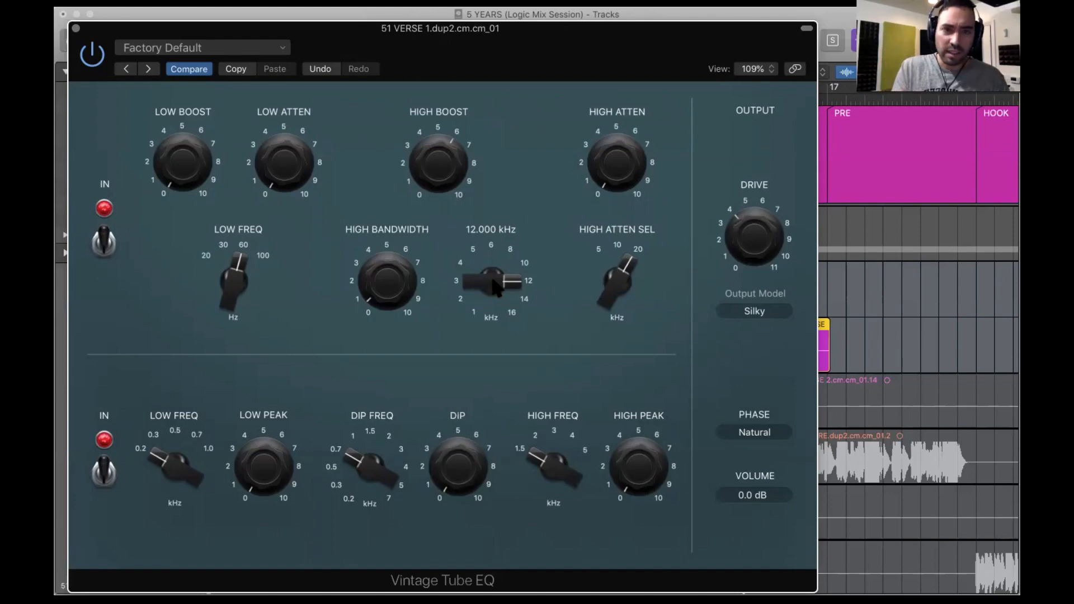
# Push the second Tube EQ's High Boost up to 9.2, and ease it back to about 6.5.
pyautogui.click(438, 166)
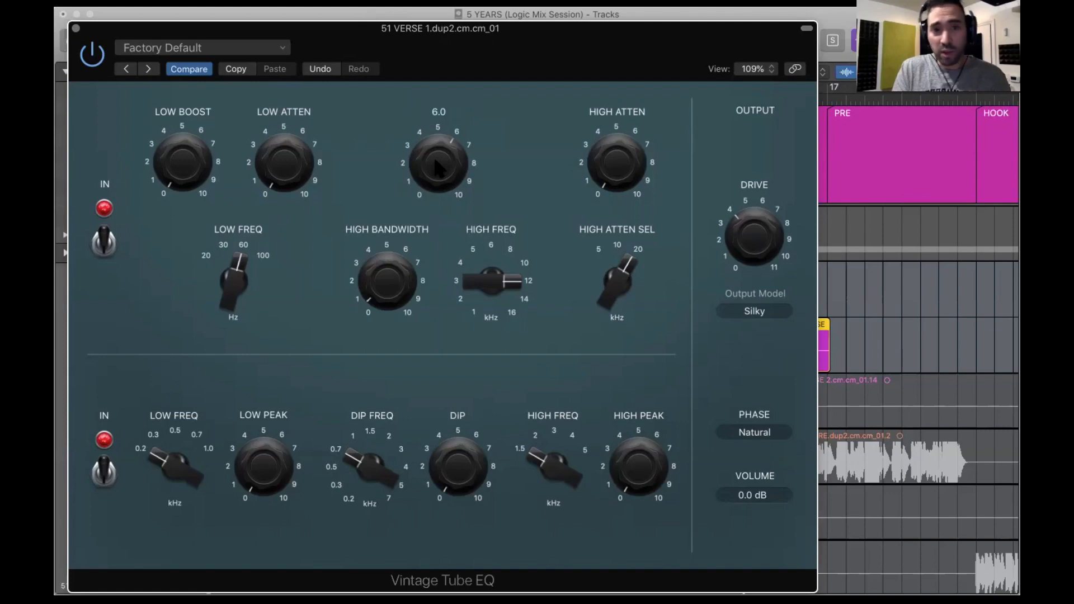
pyautogui.moveTo(438, 165); pyautogui.dragTo(445, 101)
pyautogui.moveTo(445, 143); pyautogui.dragTo(445, 143)
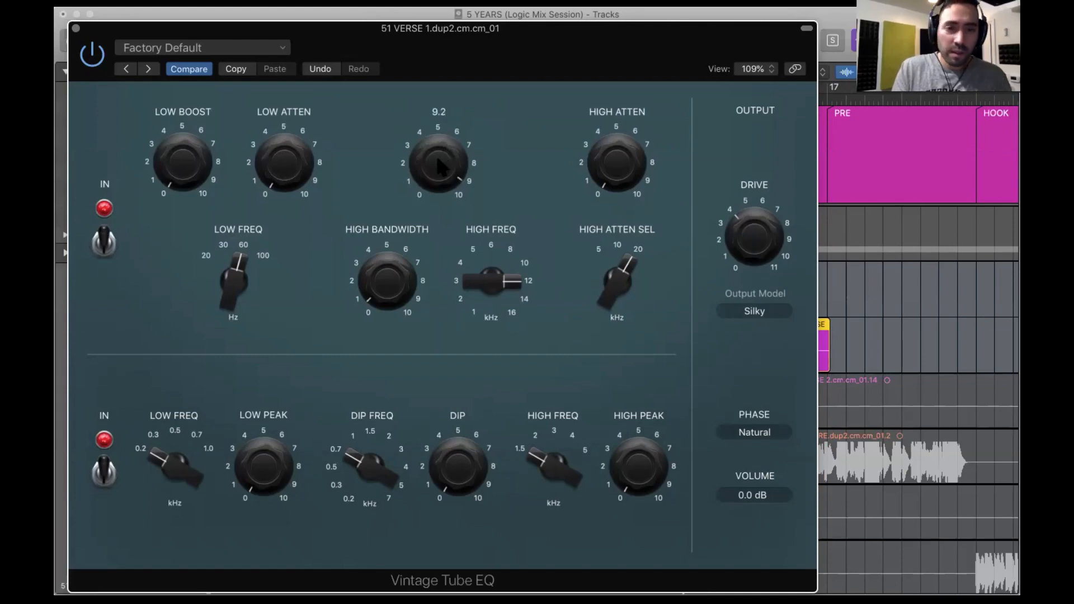
pyautogui.moveTo(439, 160); pyautogui.dragTo(441, 220)
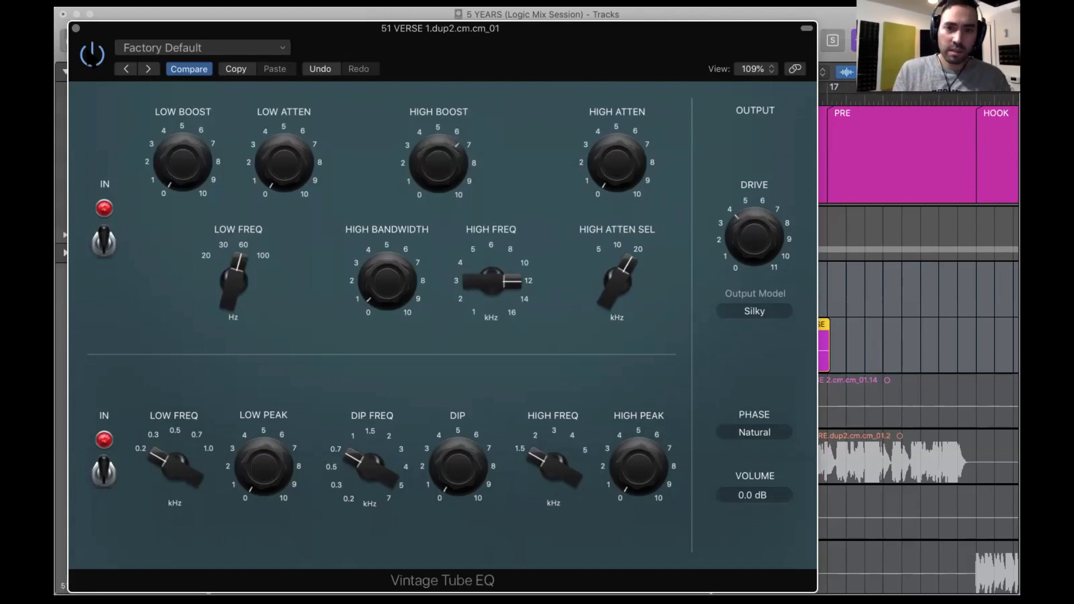
# Move the Tube EQ window clear of the channel strip and collapse the region parameters to expose the vocal's full insert chain.
pyautogui.click(277, 168)
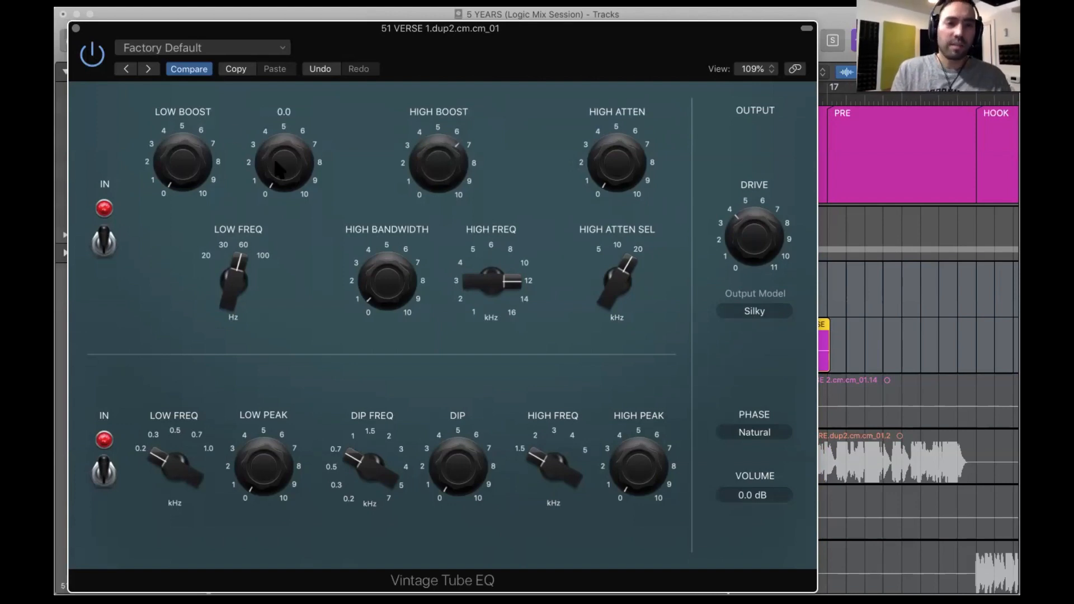
pyautogui.click(600, 294)
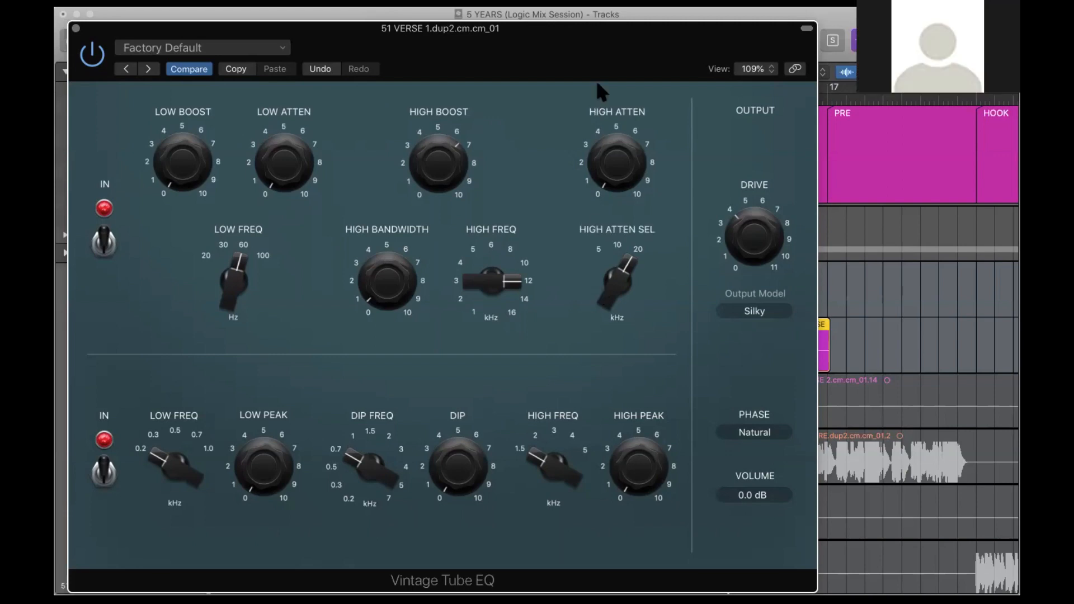
pyautogui.moveTo(596, 79); pyautogui.dragTo(707, 87)
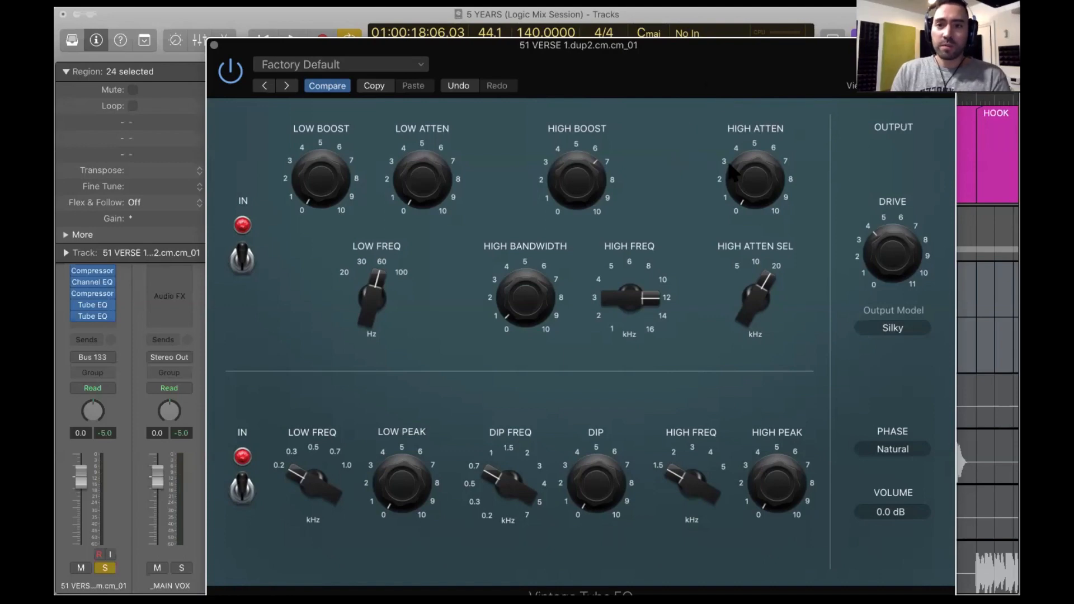
pyautogui.moveTo(757, 289); pyautogui.dragTo(756, 323)
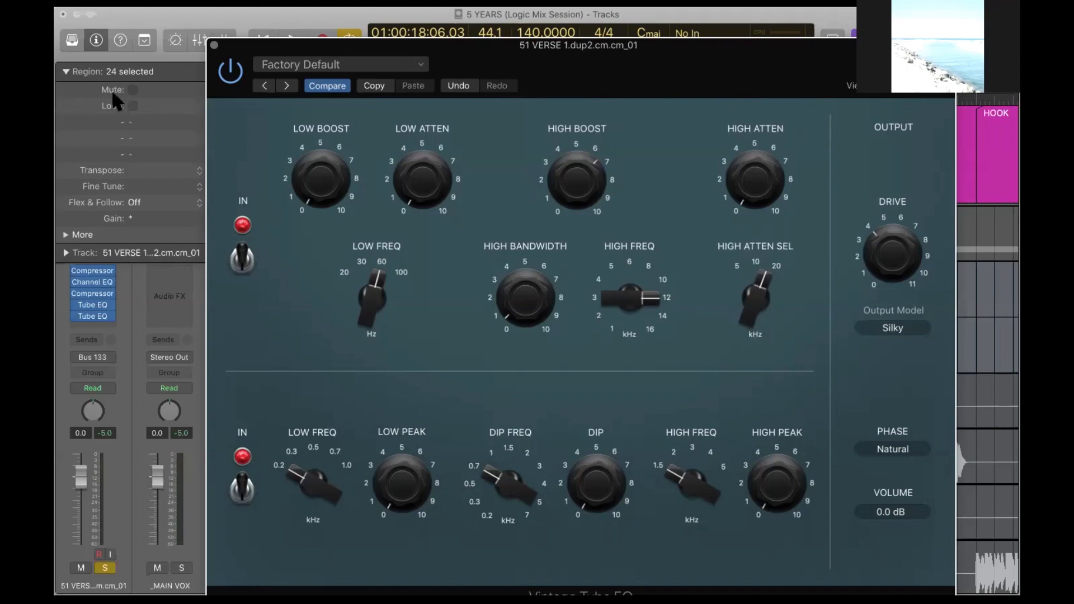
pyautogui.click(67, 72)
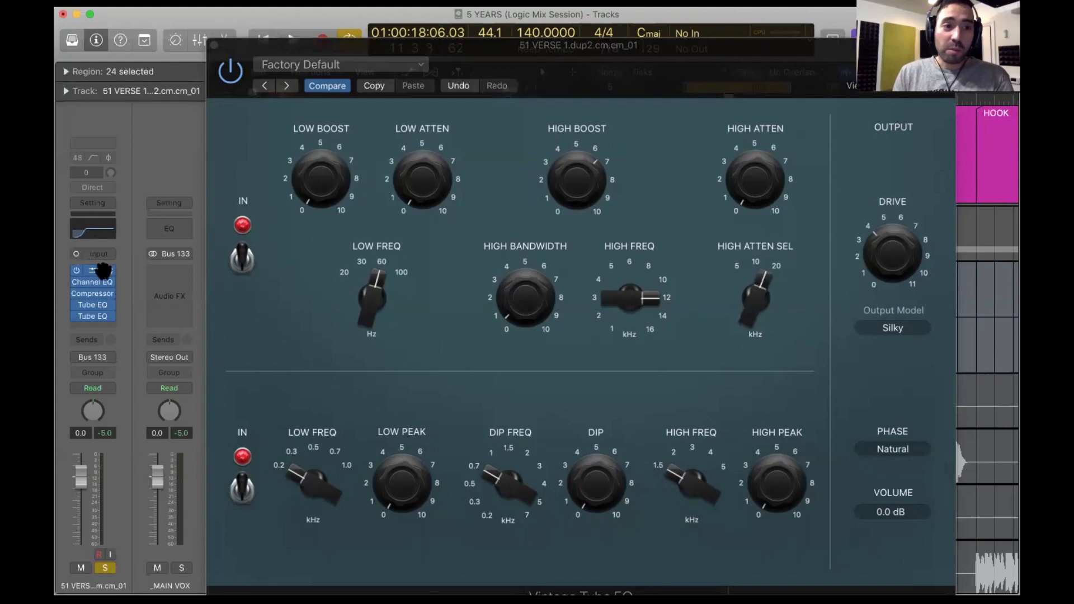
pyautogui.moveTo(98, 271); pyautogui.dragTo(108, 319)
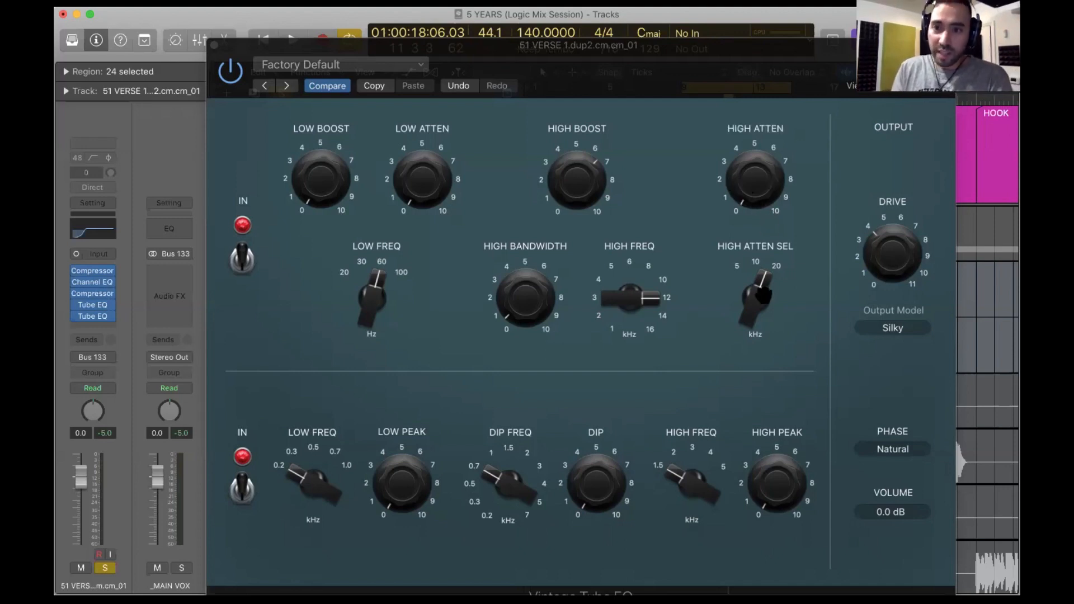
pyautogui.moveTo(761, 289)
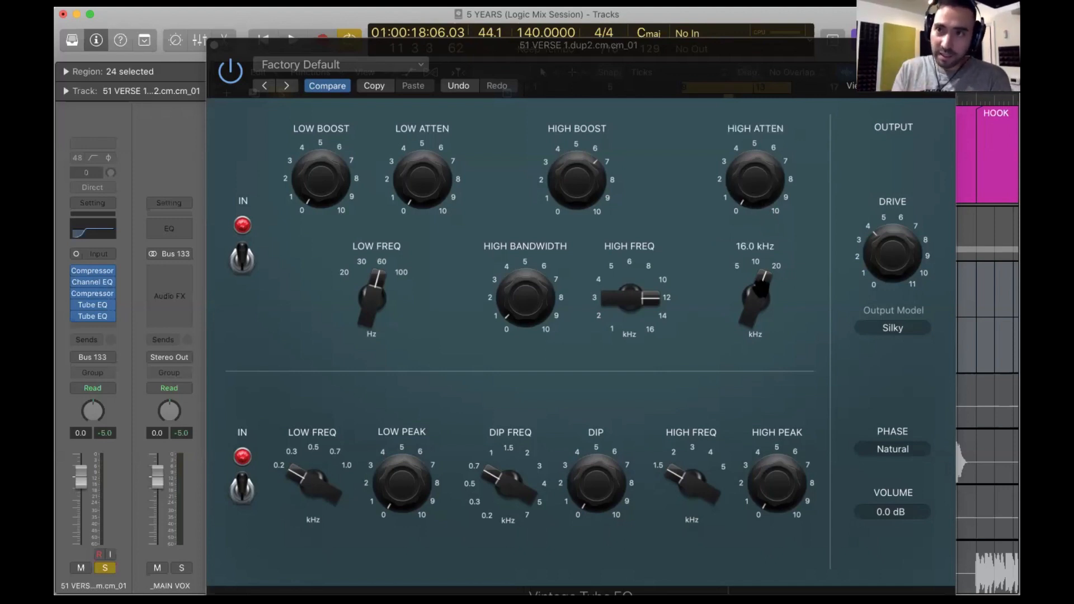
# Set the Tube EQ's High Atten to 5.5, auditioning the verse vocal against 0 attenuation.
pyautogui.moveTo(756, 173); pyautogui.dragTo(753, 98)
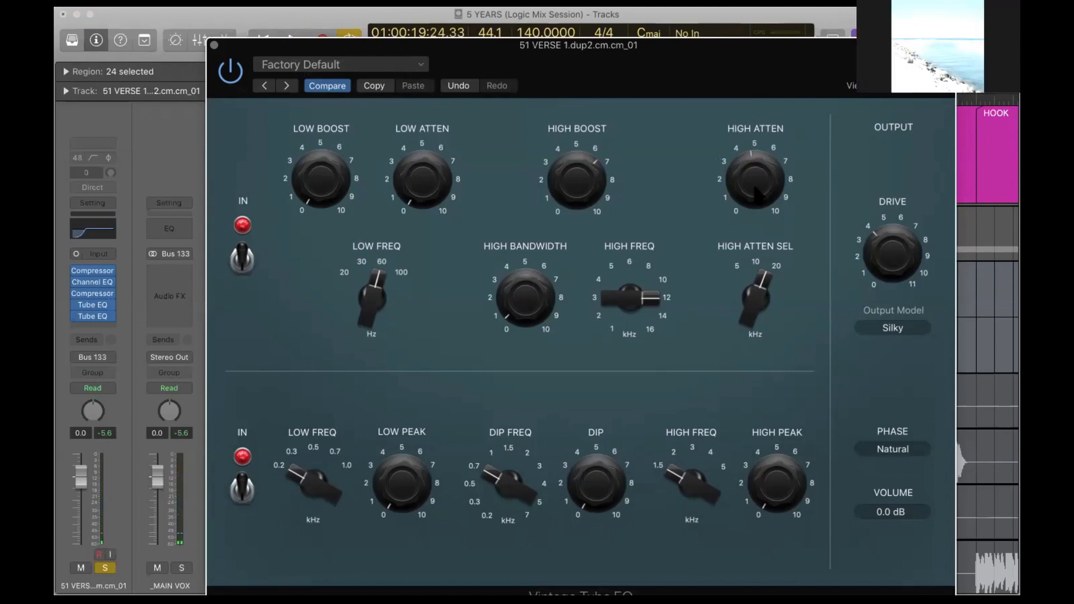
pyautogui.moveTo(755, 171); pyautogui.dragTo(782, 316)
pyautogui.click(748, 197)
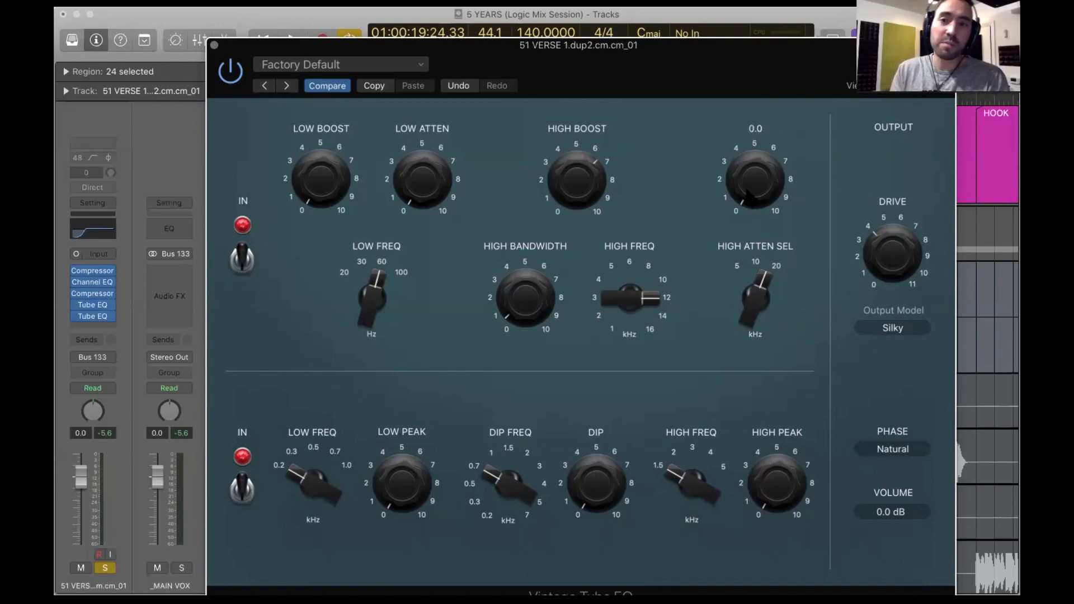
pyautogui.press('space')
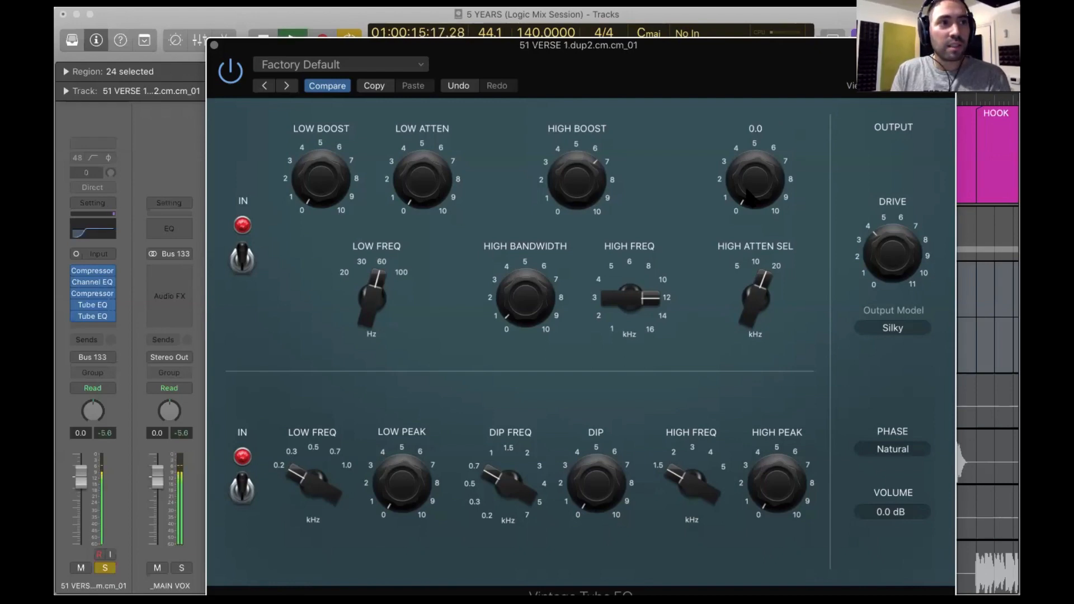
pyautogui.press('space')
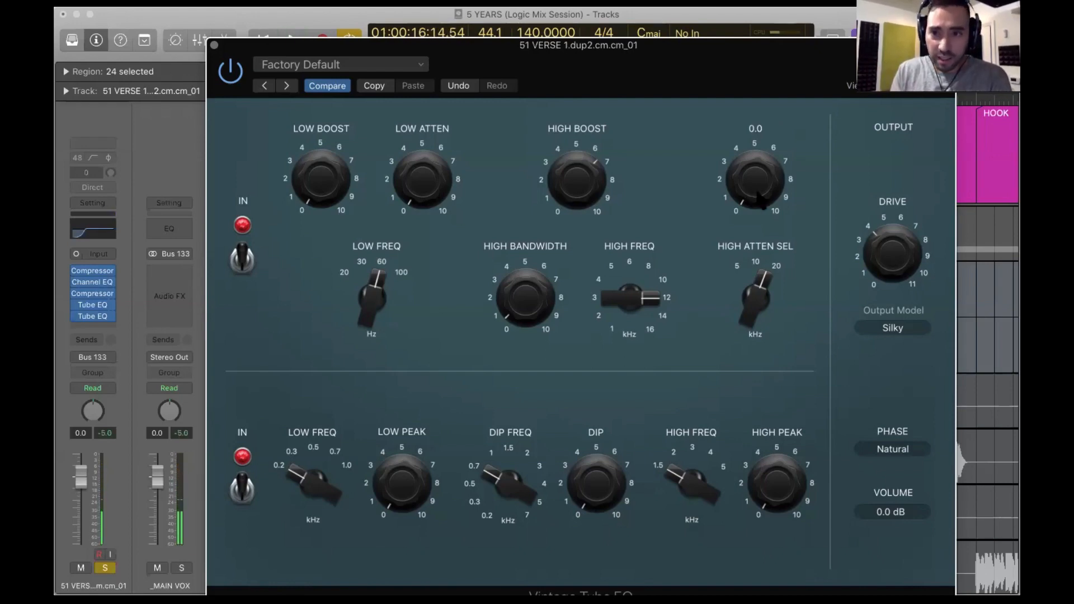
pyautogui.moveTo(747, 191); pyautogui.dragTo(754, 55)
pyautogui.press('space')
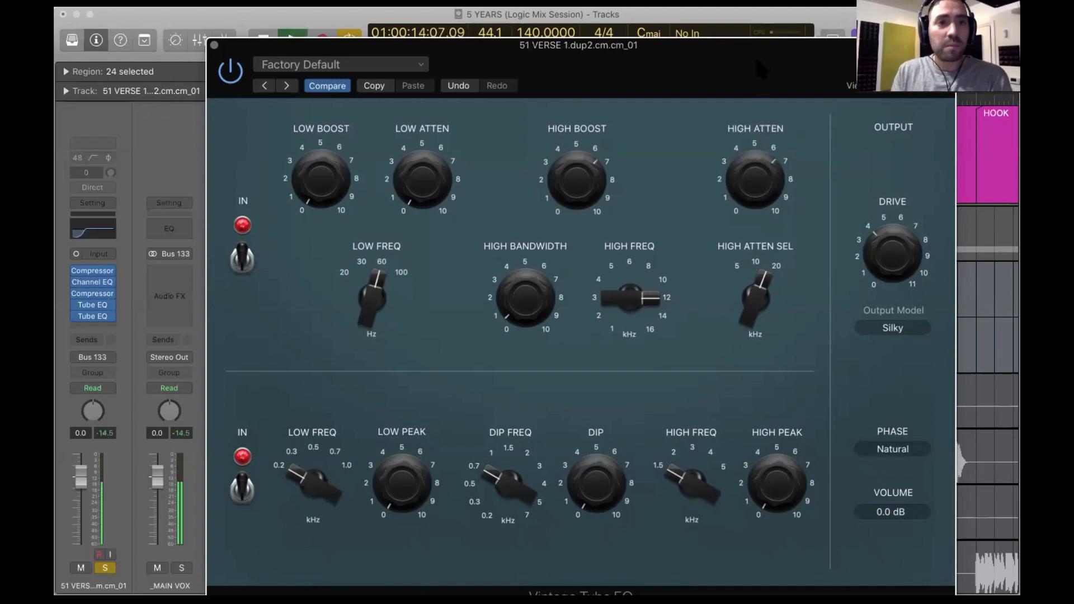
pyautogui.moveTo(757, 131); pyautogui.dragTo(761, 195)
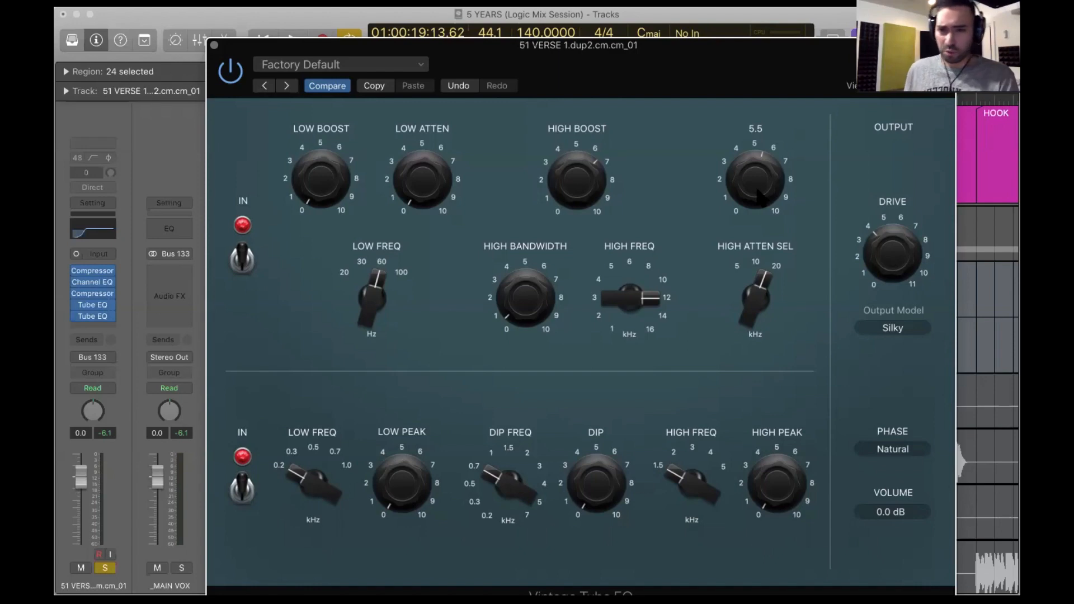
# Compare playback of the 51 VERSE 1 vocal with all five insert plug-ins bypassed and re-enabled.
pyautogui.moveTo(584, 173)
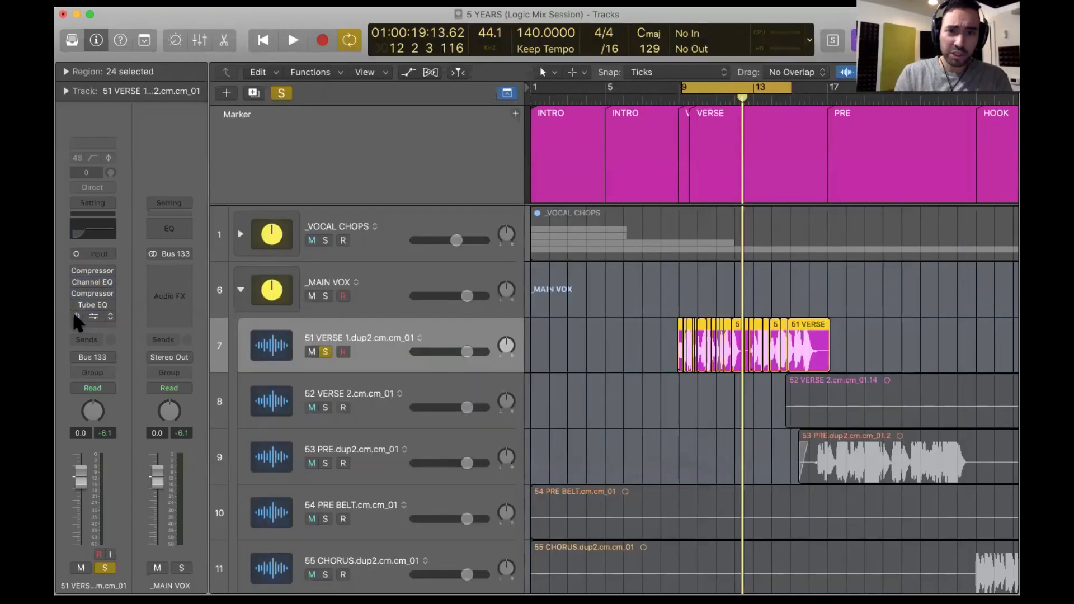
pyautogui.click(73, 311)
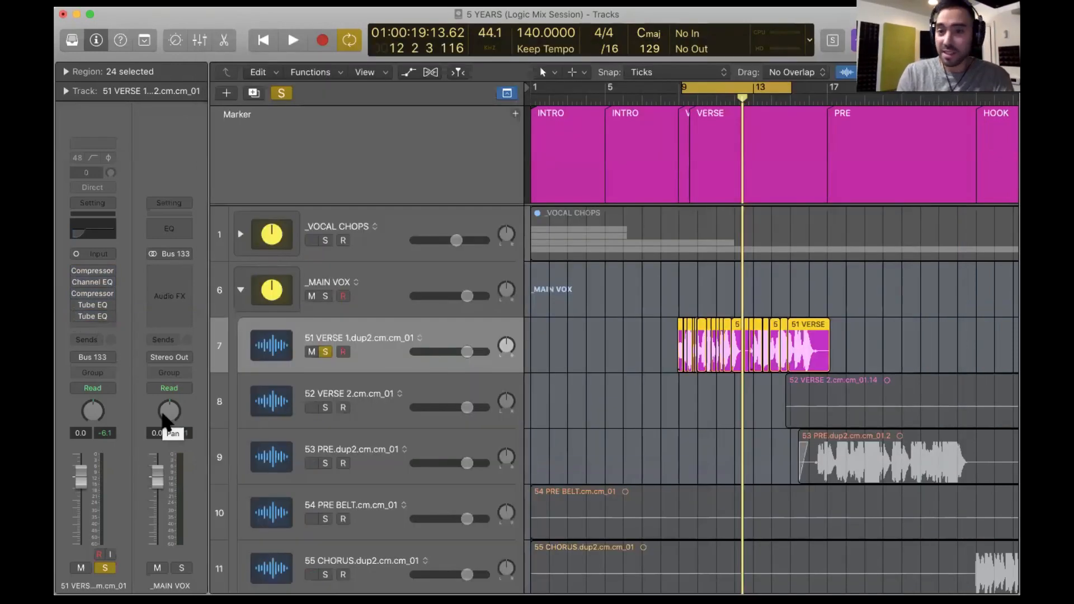
pyautogui.press('space')
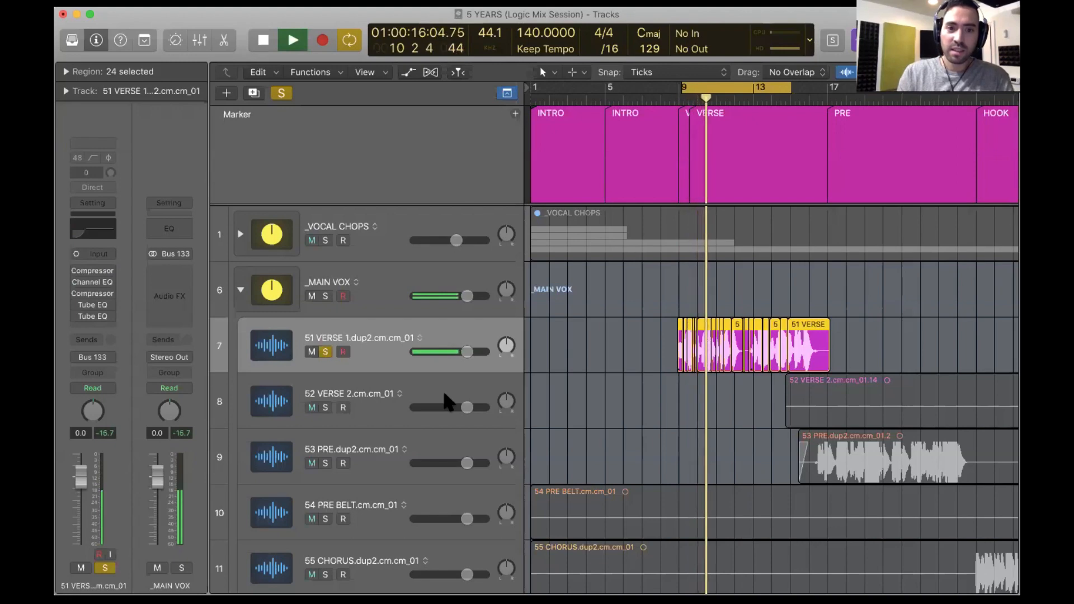
pyautogui.press('space')
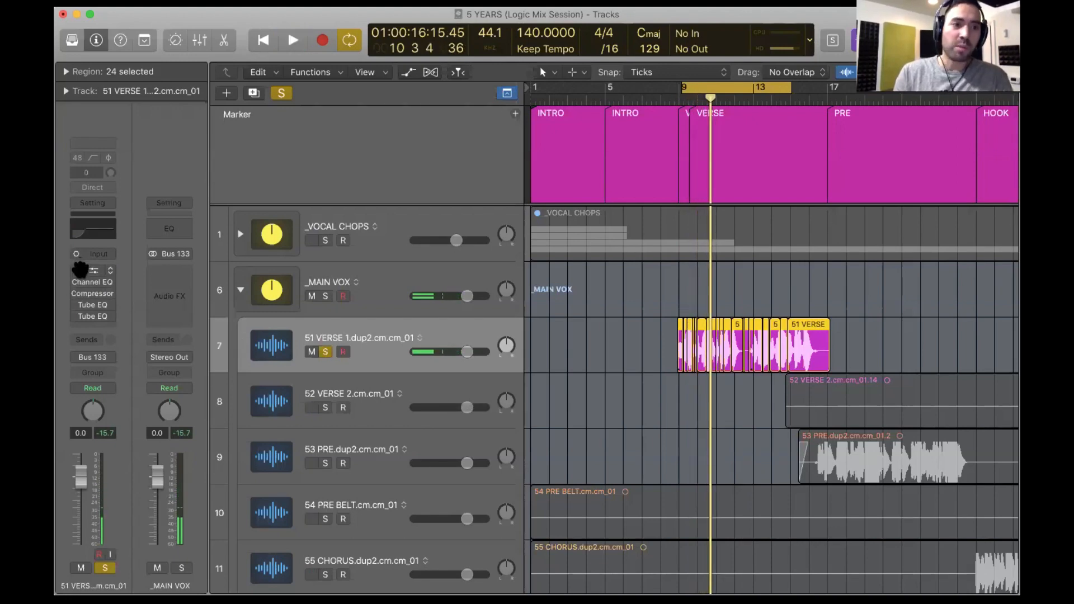
pyautogui.moveTo(76, 271); pyautogui.dragTo(74, 319)
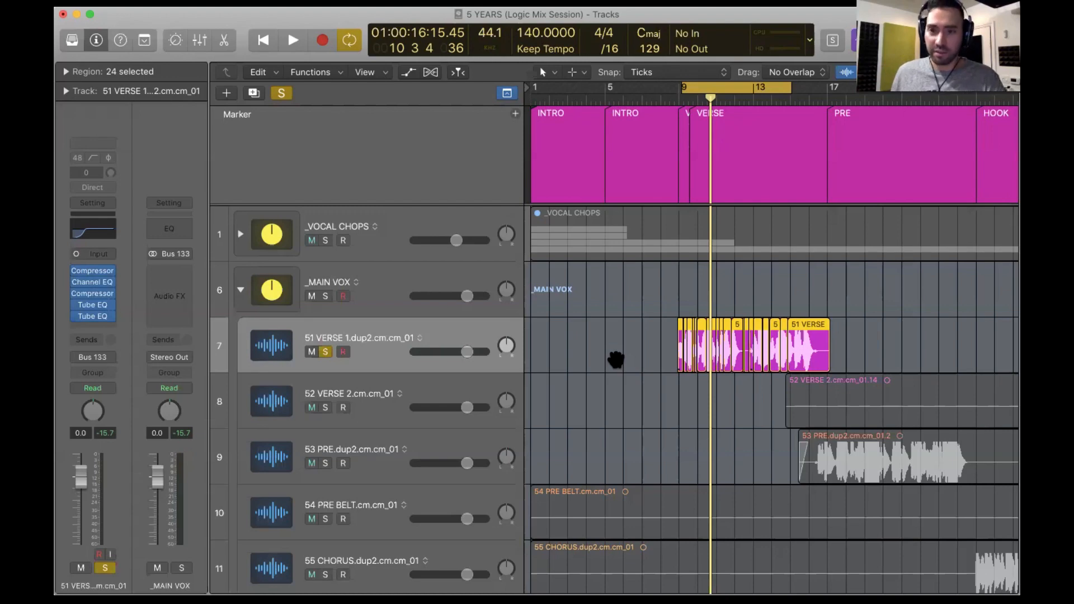
pyautogui.press('space')
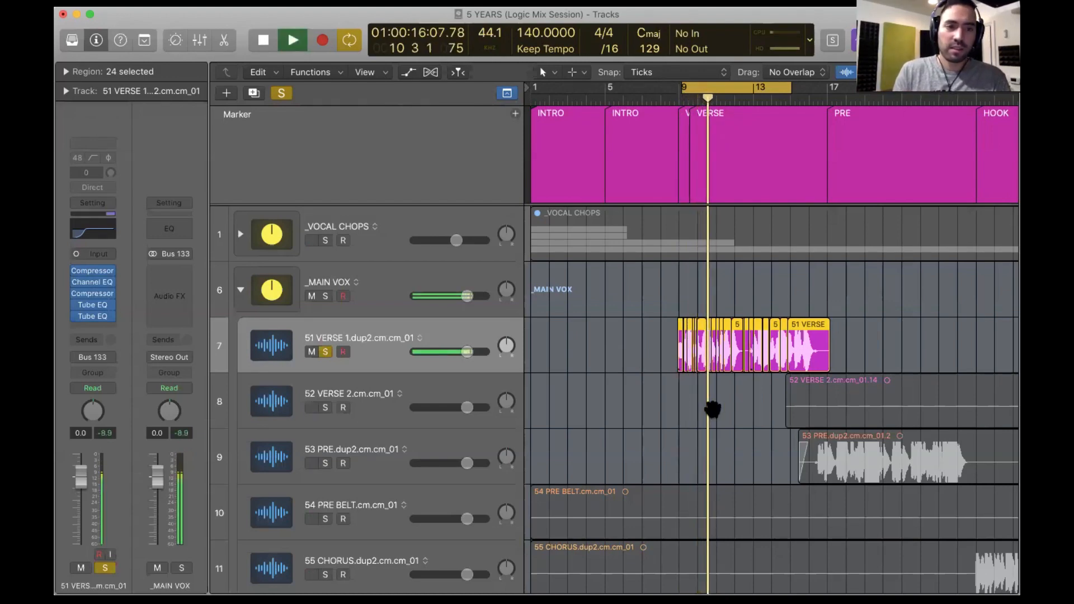
pyautogui.press('space')
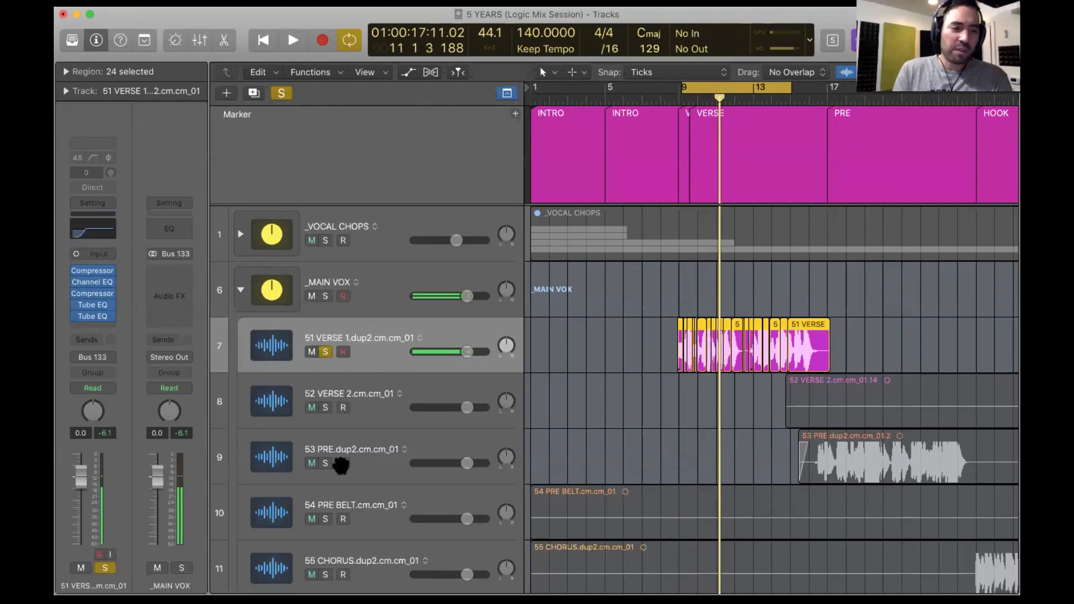
# Set the threshold of the verse track's first Compressor to -31.0 dB and close the open plug-in windows.
pyautogui.click(97, 271)
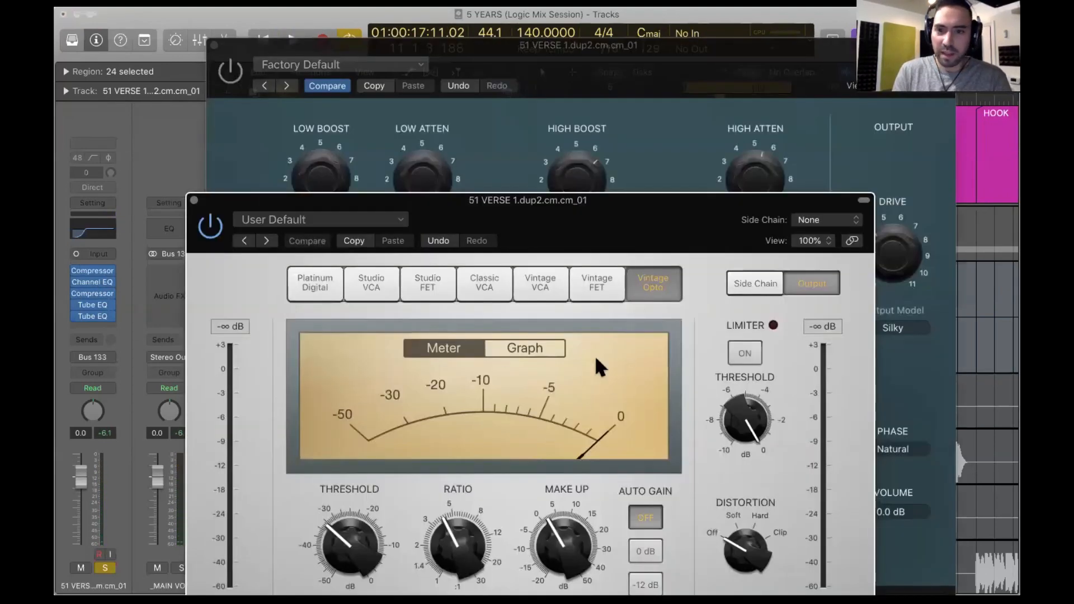
pyautogui.moveTo(376, 538)
pyautogui.moveTo(368, 541); pyautogui.dragTo(367, 535)
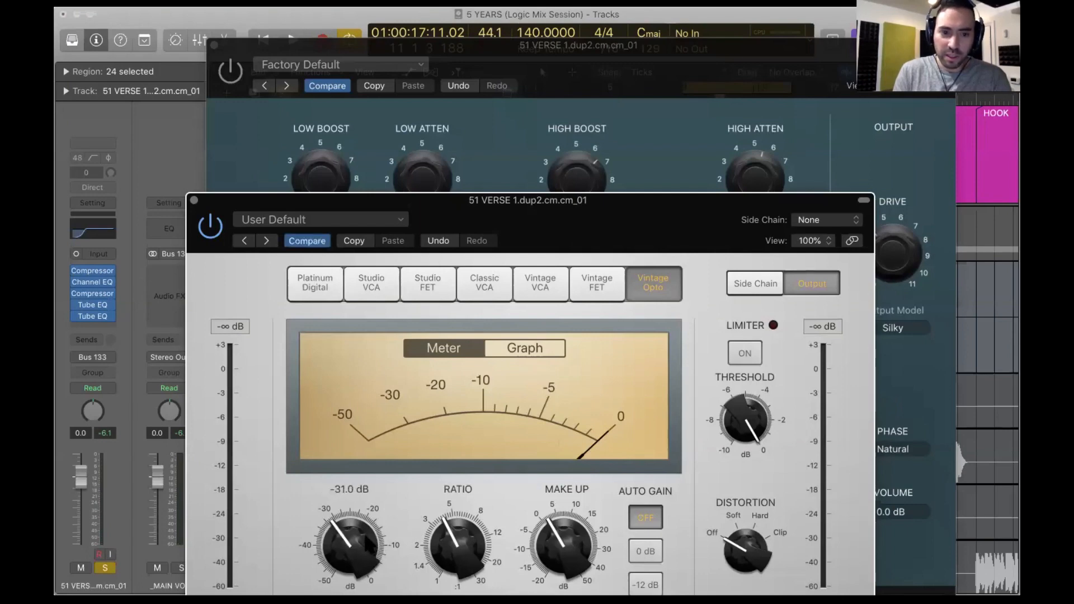
pyautogui.click(194, 200)
pyautogui.click(214, 45)
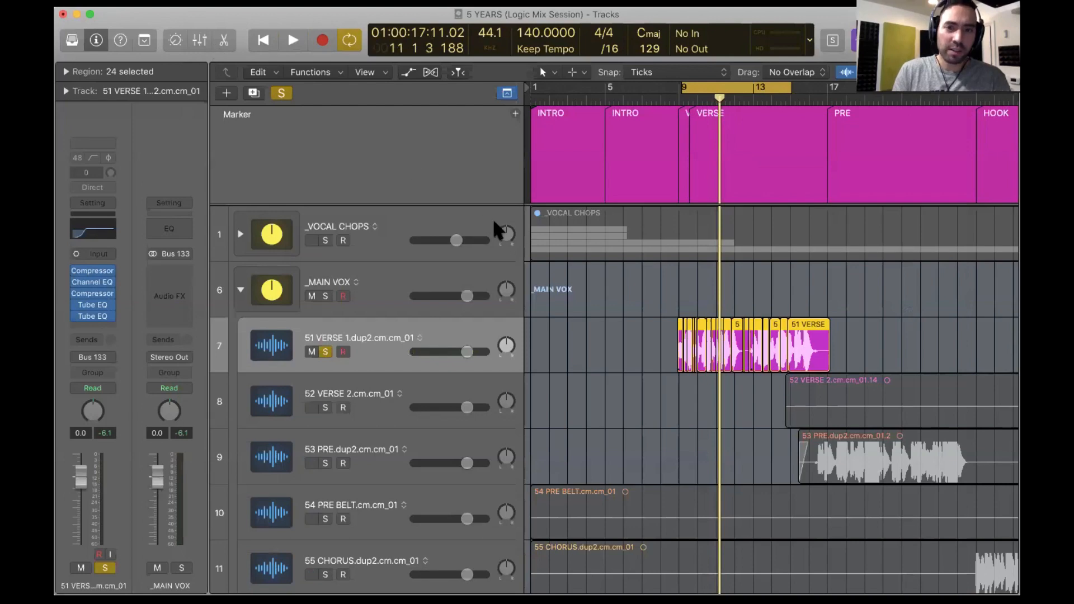
# Extend the end of the cycle range to about bar 16 and select the regions on the 51 VERSE 1 track.
pyautogui.click(592, 336)
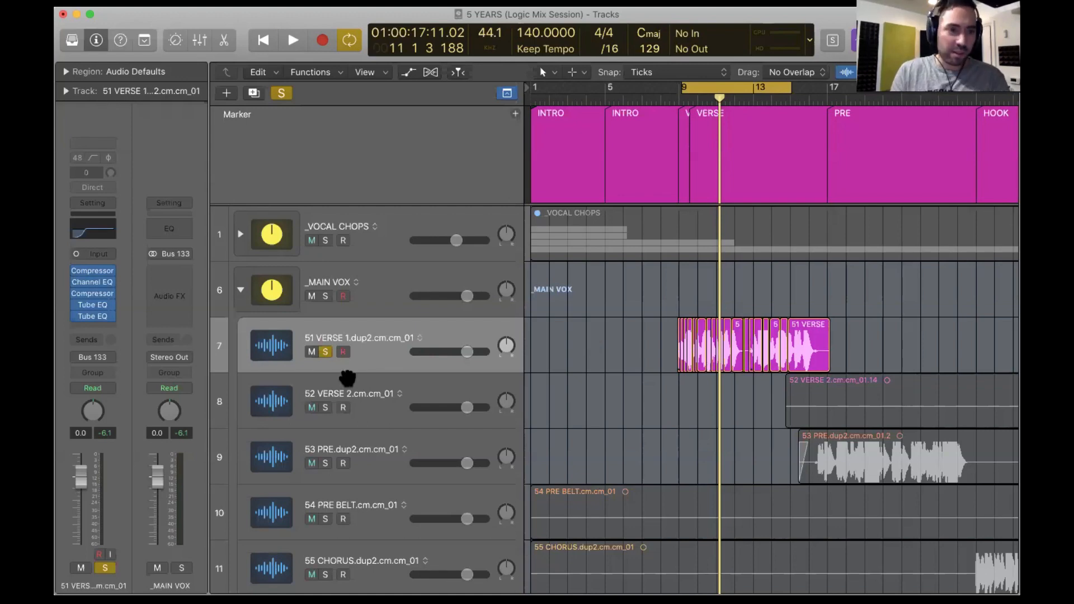
pyautogui.click(394, 335)
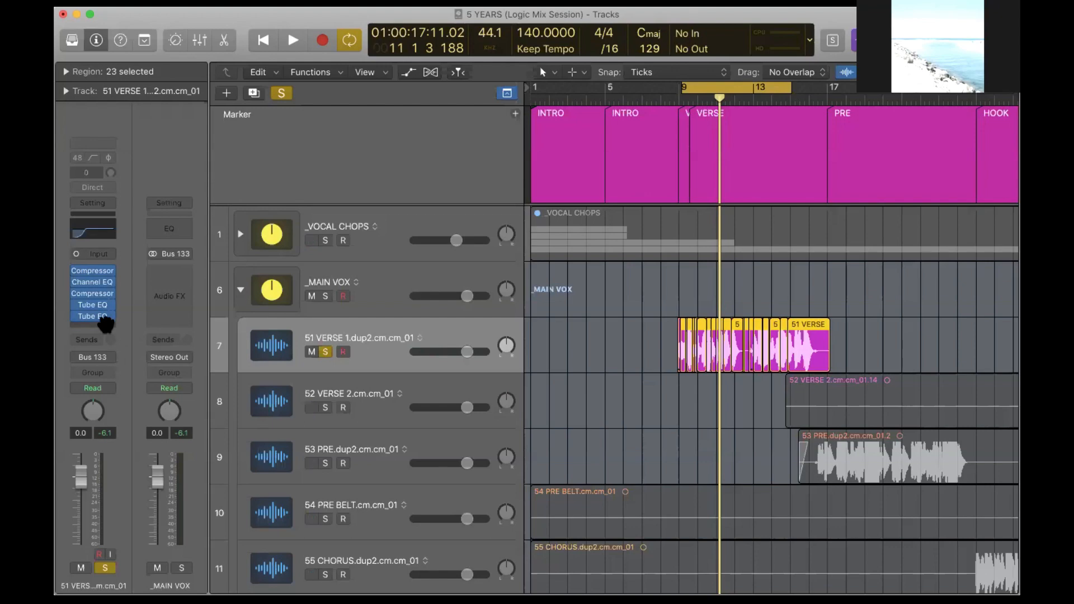
pyautogui.click(589, 398)
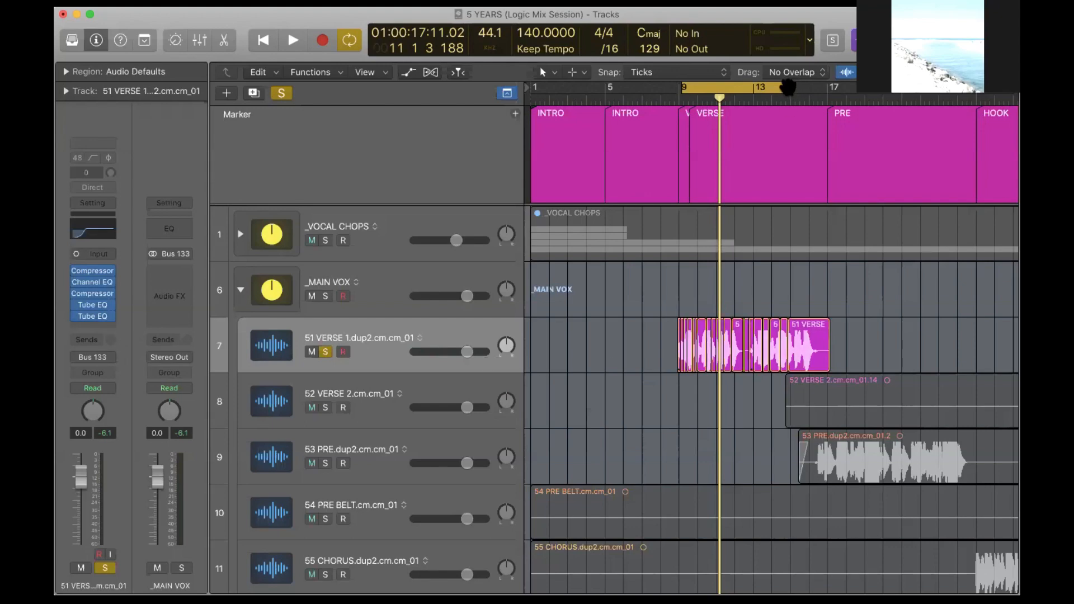
pyautogui.moveTo(788, 87); pyautogui.dragTo(809, 91)
pyautogui.click(448, 336)
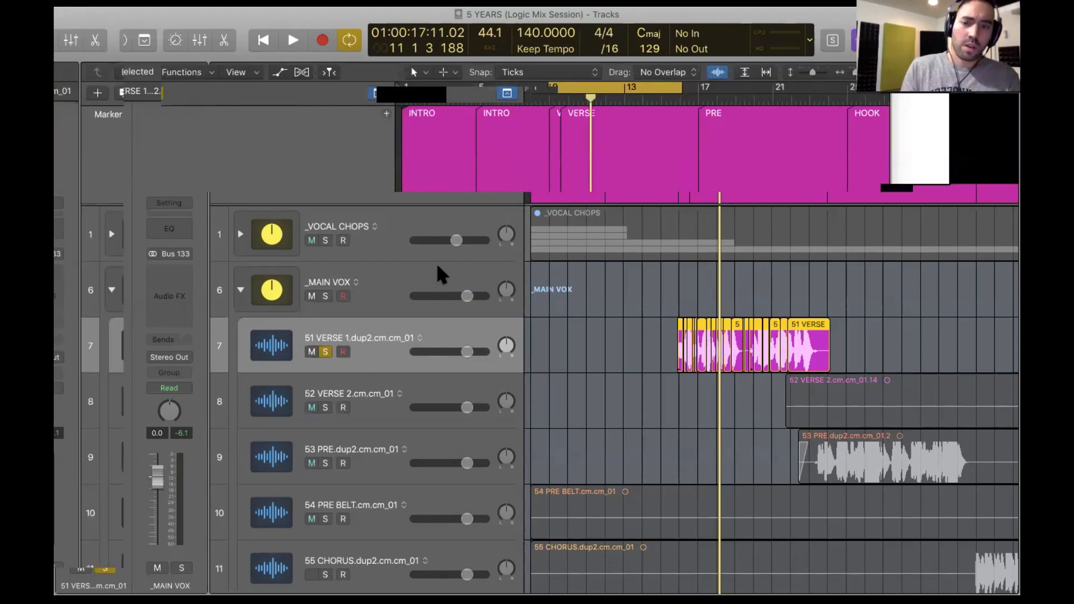
# Switch to the Keynote presentation and review the slide on carving out a vocal.
pyautogui.press('super+Tab')
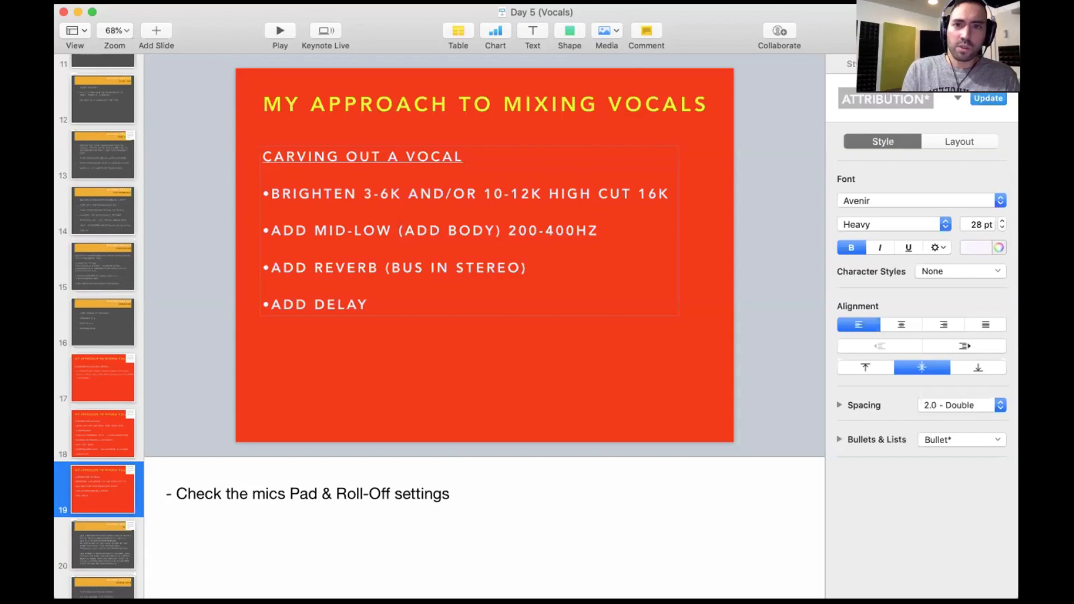
pyautogui.click(578, 13)
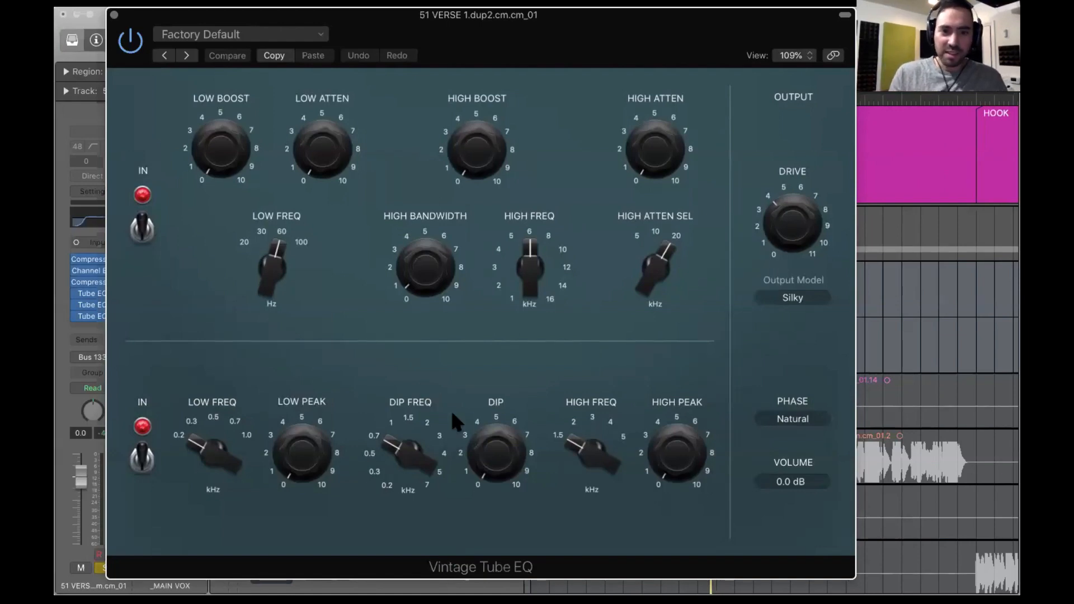
# In the third Tube EQ's upper section, set High Freq to 1 kHz and Low Freq to 100 Hz.
pyautogui.moveTo(385, 272)
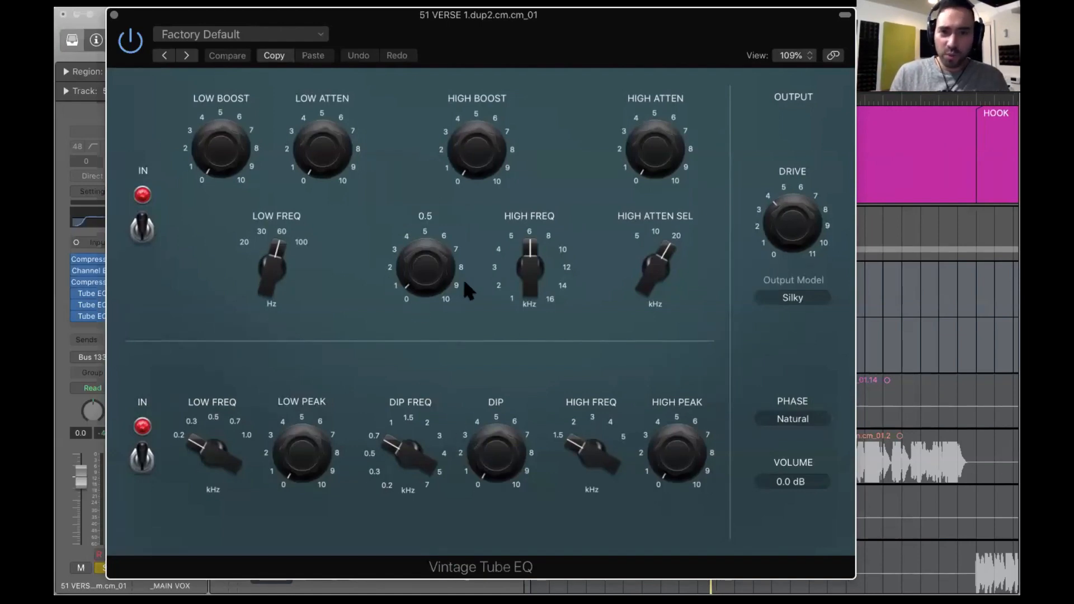
pyautogui.moveTo(529, 264); pyautogui.dragTo(545, 378)
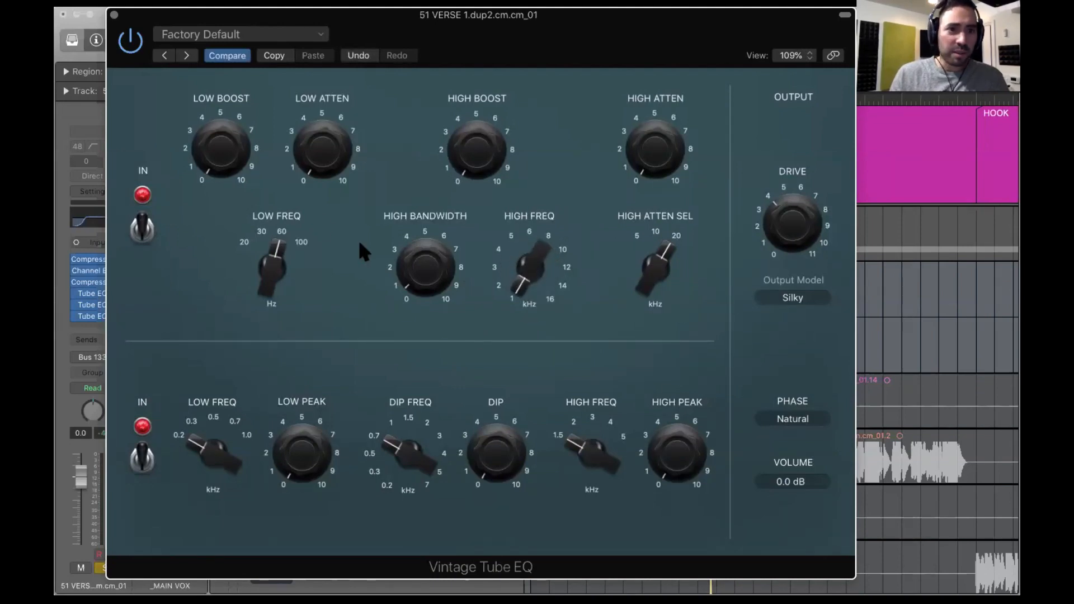
pyautogui.moveTo(273, 265); pyautogui.dragTo(280, 115)
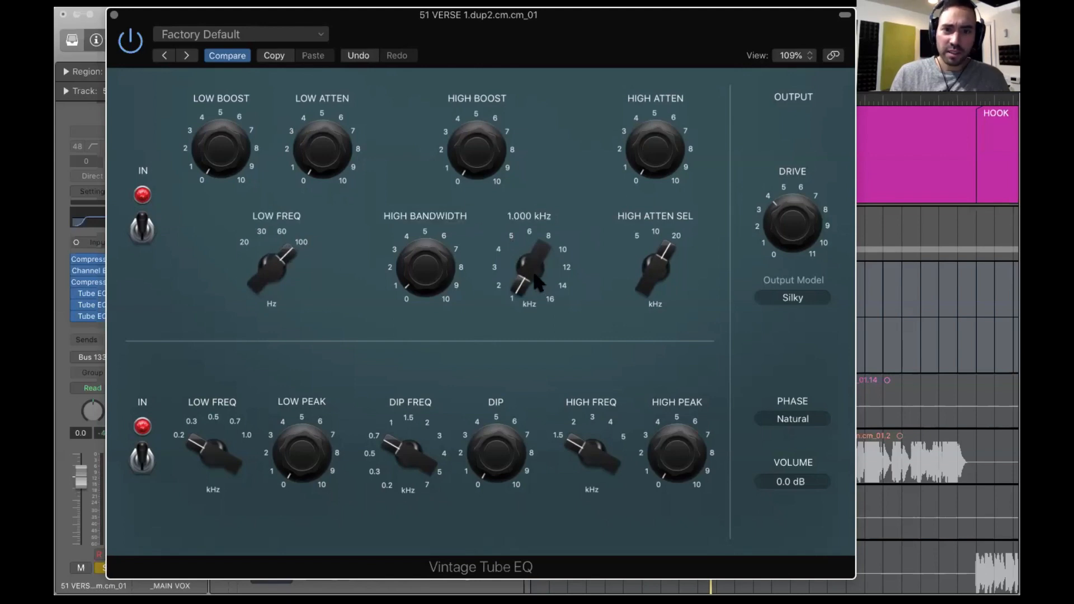
pyautogui.moveTo(532, 277); pyautogui.dragTo(531, 278)
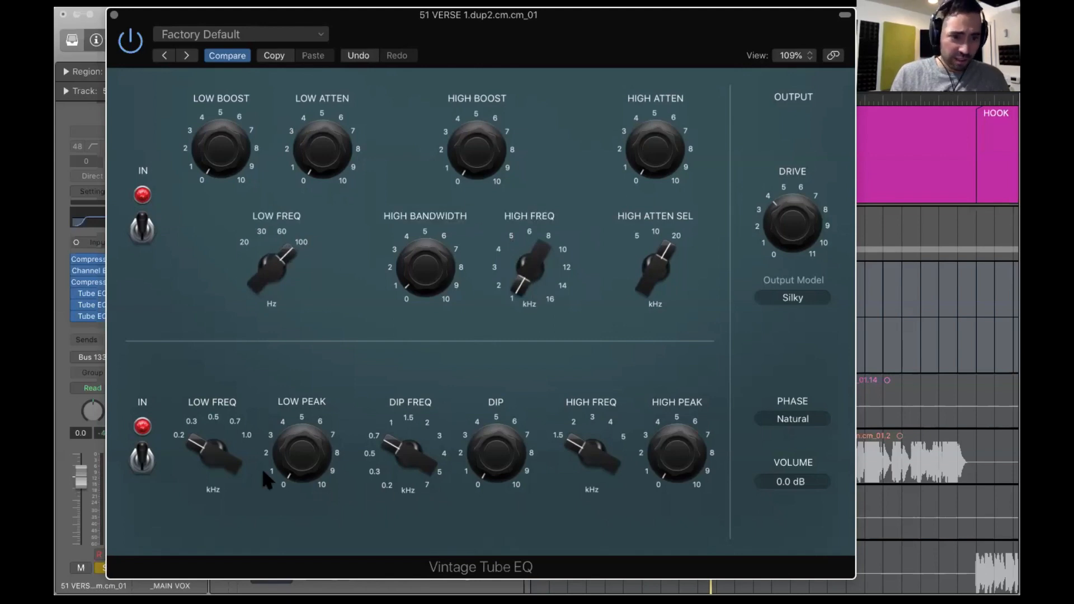
# In the Tube EQ's lower section, set Dip Freq to 0.2 kHz and Low Peak to 10.
pyautogui.moveTo(235, 467); pyautogui.dragTo(222, 441)
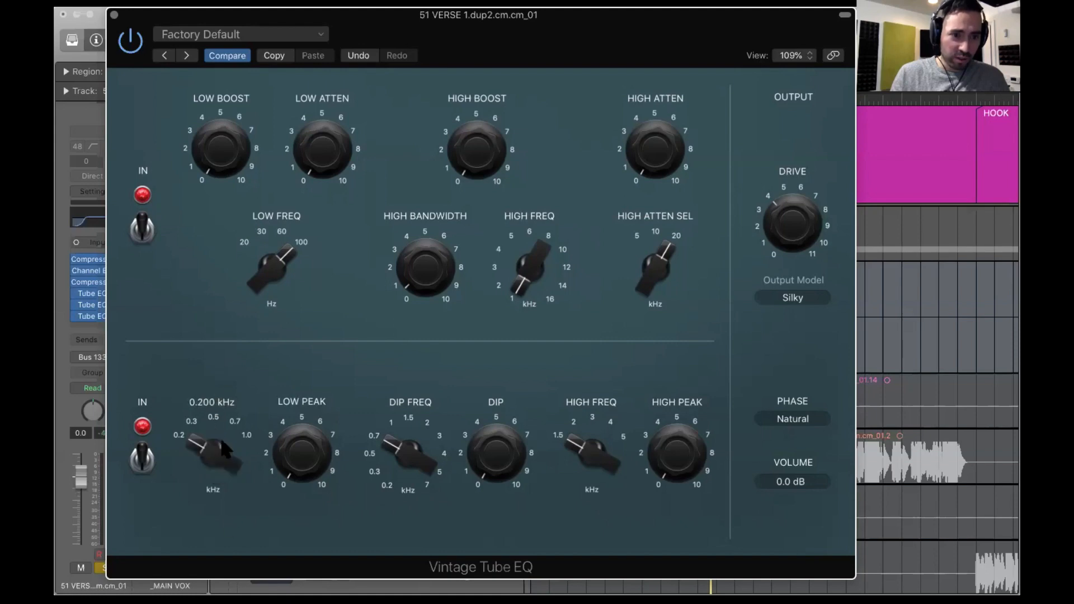
pyautogui.moveTo(289, 515); pyautogui.dragTo(289, 514)
pyautogui.moveTo(408, 456); pyautogui.dragTo(418, 546)
pyautogui.moveTo(305, 442)
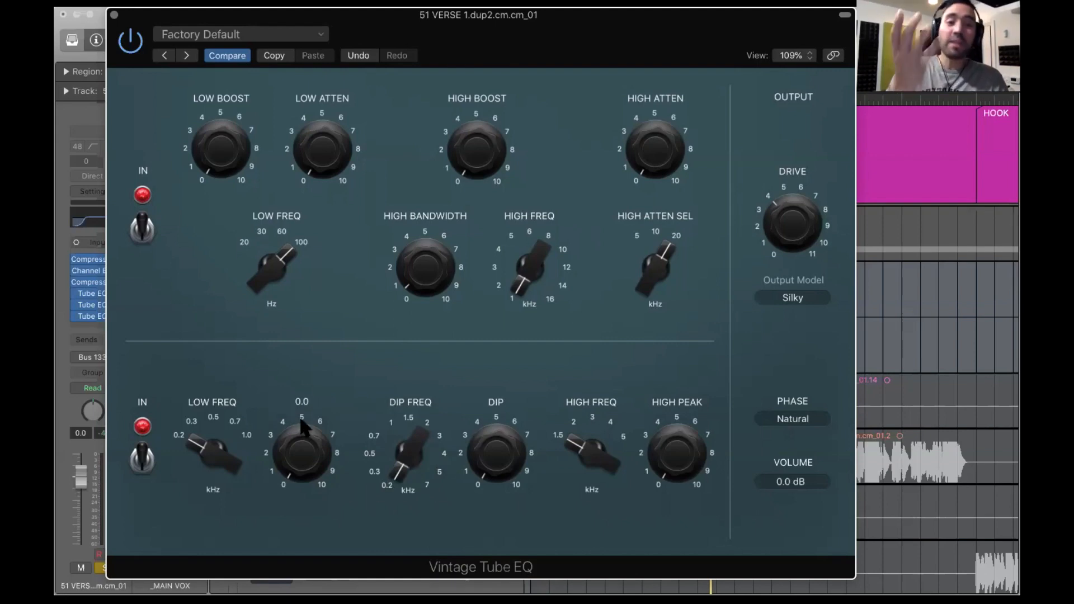
pyautogui.moveTo(210, 441); pyautogui.dragTo(220, 551)
pyautogui.moveTo(305, 442); pyautogui.dragTo(283, 120)
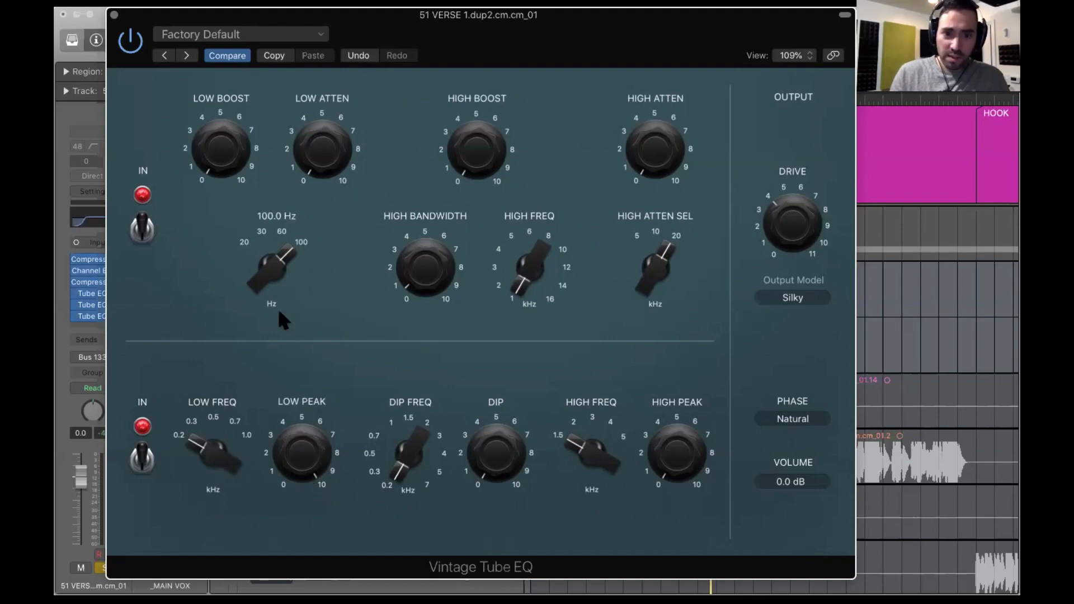
# During verse playback, sweep the lower section's Low Freq and set it to 0.280 kHz, with Low Peak at 10.
pyautogui.press('space')
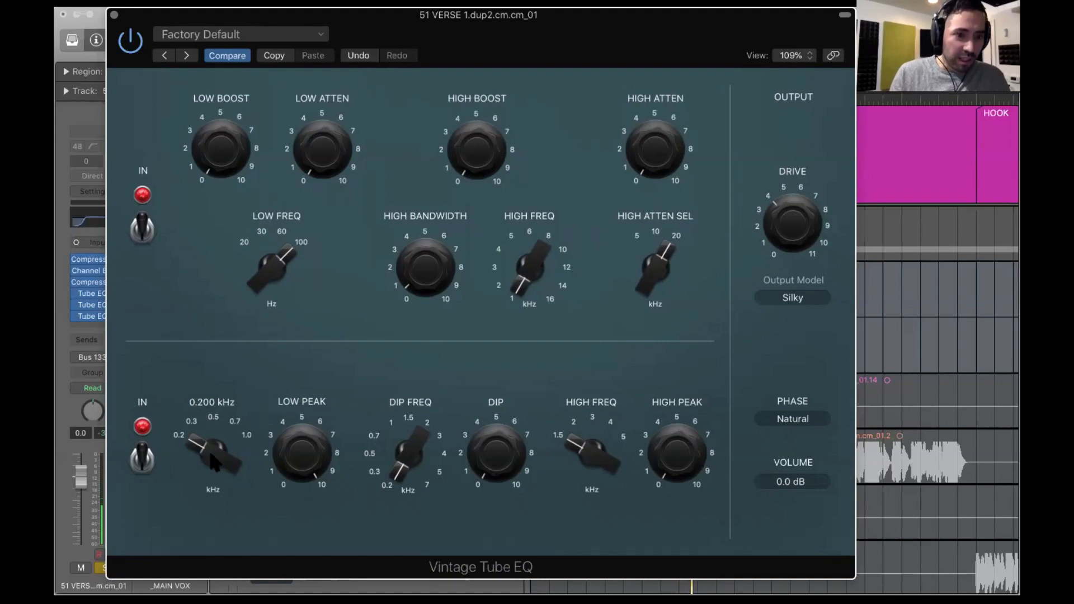
pyautogui.moveTo(211, 453); pyautogui.dragTo(210, 406)
pyautogui.click(271, 439)
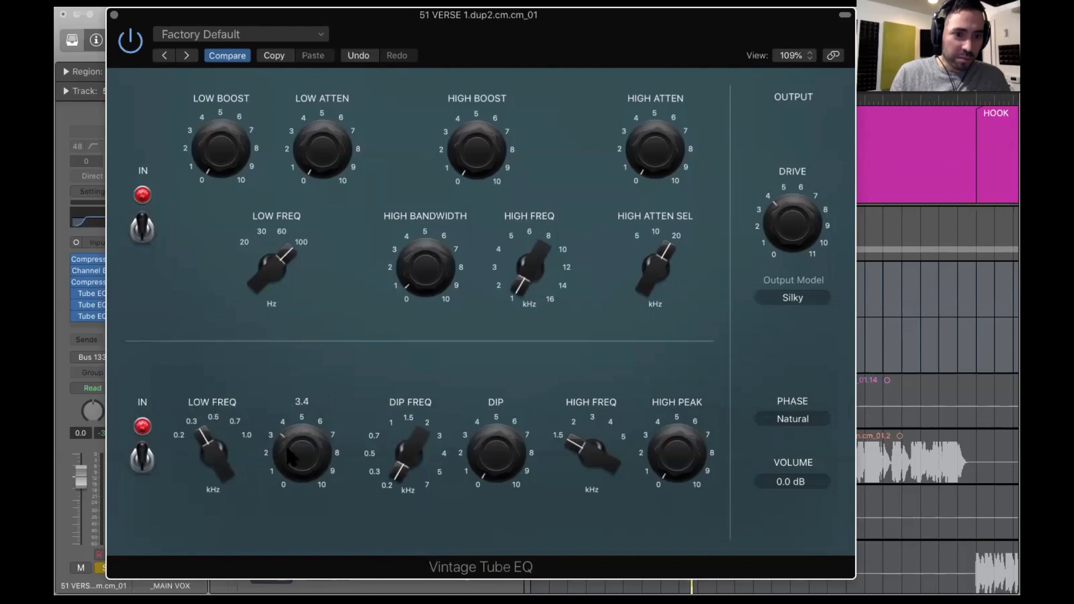
pyautogui.moveTo(287, 448); pyautogui.dragTo(265, 200)
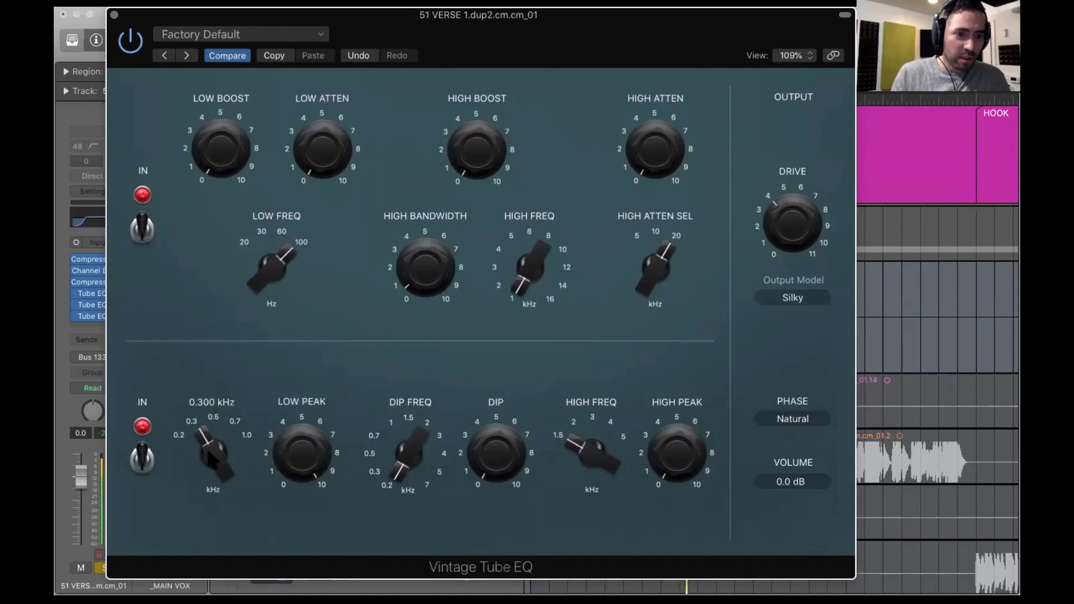
pyautogui.moveTo(207, 448); pyautogui.dragTo(215, 446)
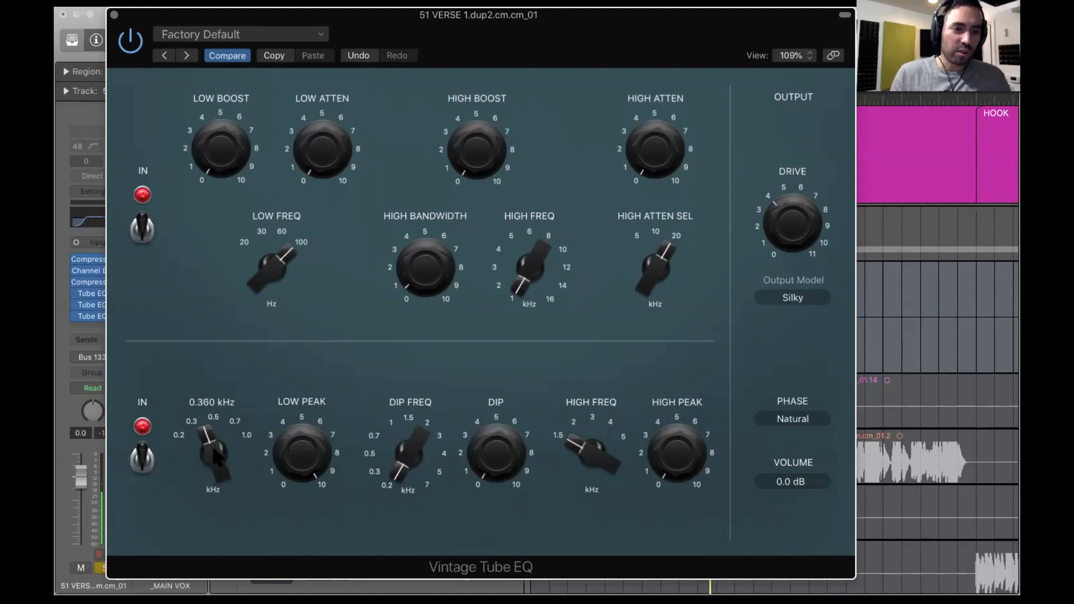
pyautogui.moveTo(214, 453); pyautogui.dragTo(215, 454)
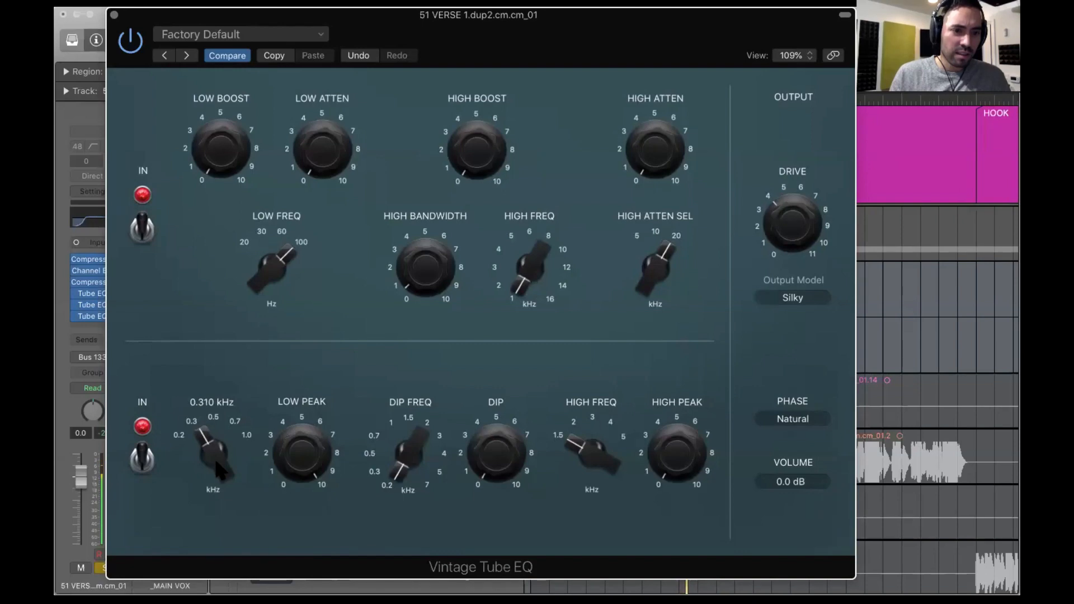
pyautogui.moveTo(216, 460); pyautogui.dragTo(208, 455)
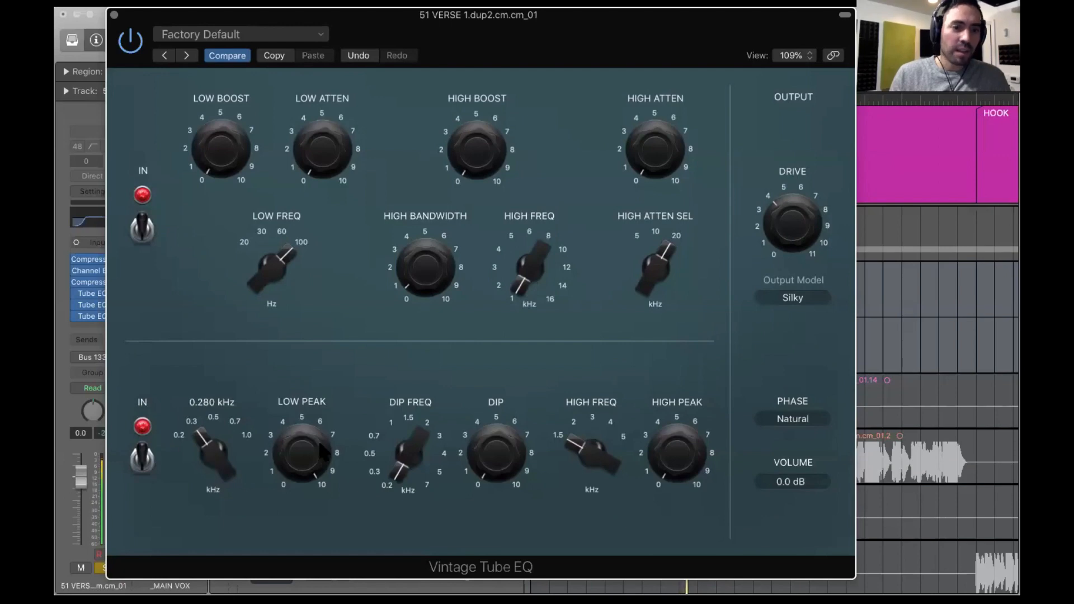
# Lower the third Tube EQ's Low Peak to 0.0, raise it to 3.4, and settle it at about 3.
pyautogui.moveTo(315, 446); pyautogui.dragTo(317, 567)
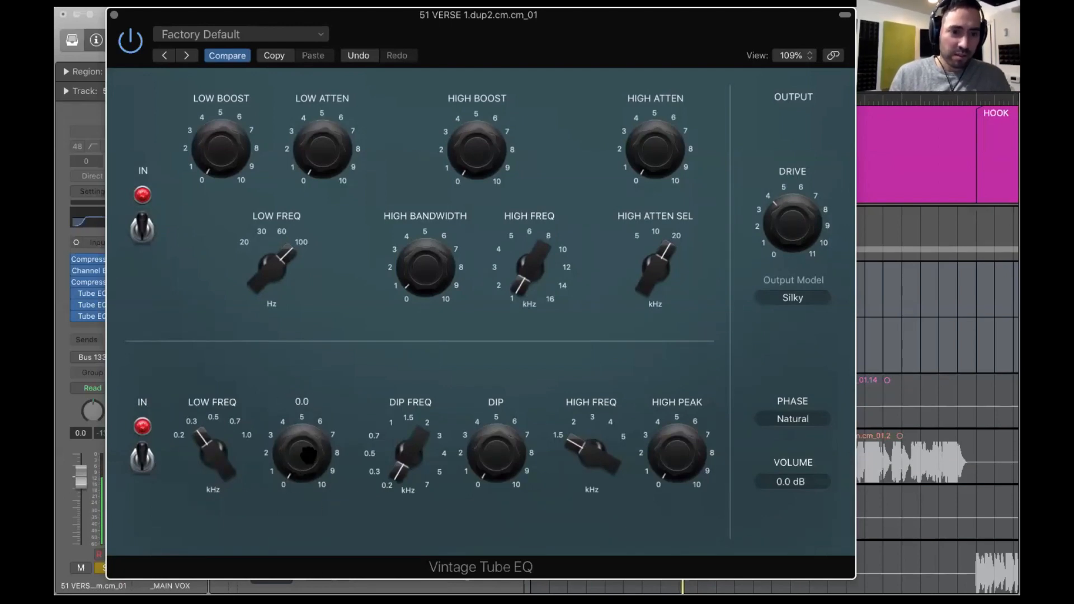
pyautogui.moveTo(306, 454); pyautogui.dragTo(316, 400)
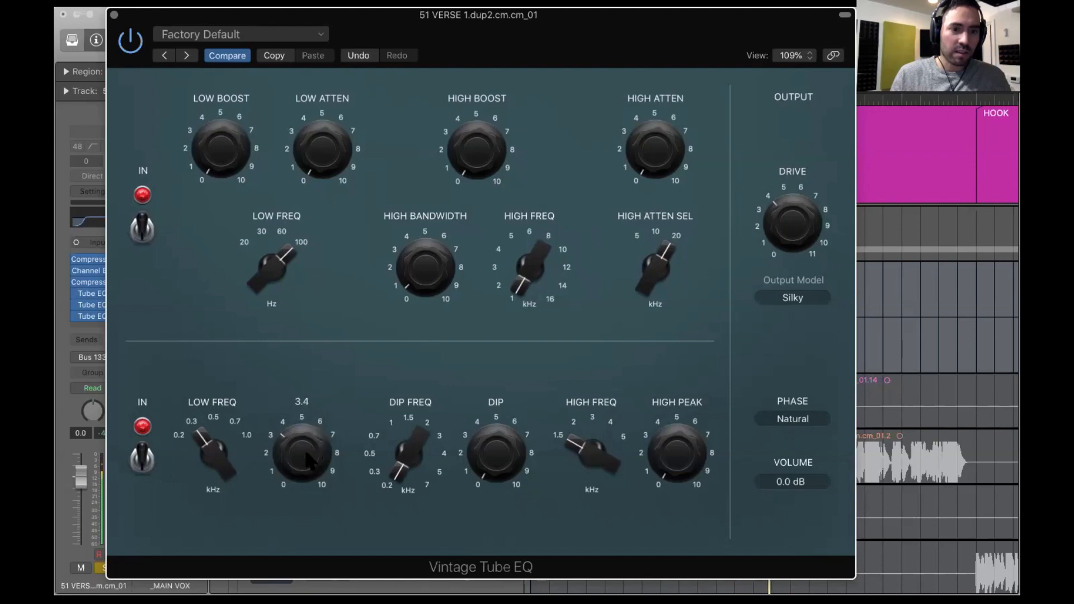
pyautogui.click(136, 49)
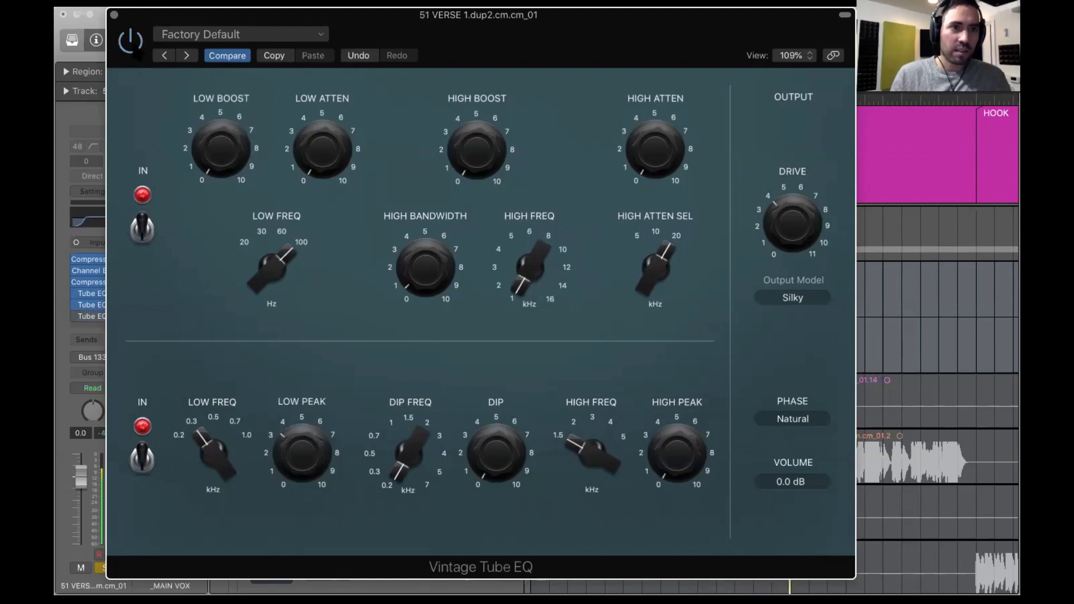
pyautogui.moveTo(292, 426); pyautogui.dragTo(297, 451)
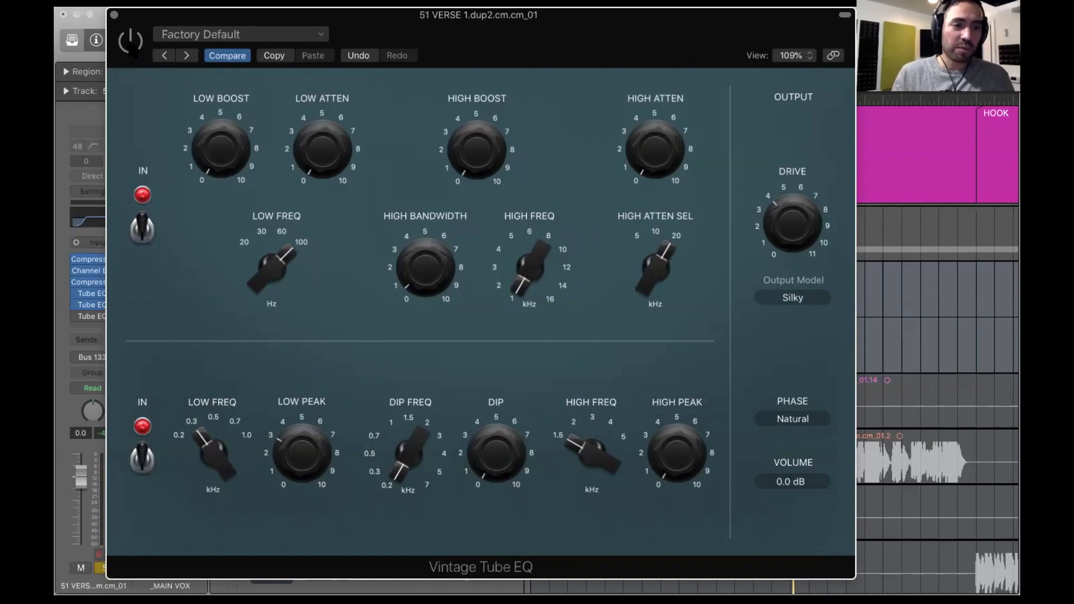
# Compare the verse vocal with the third Tube EQ bypassed and engaged, and close its window.
pyautogui.press('space')
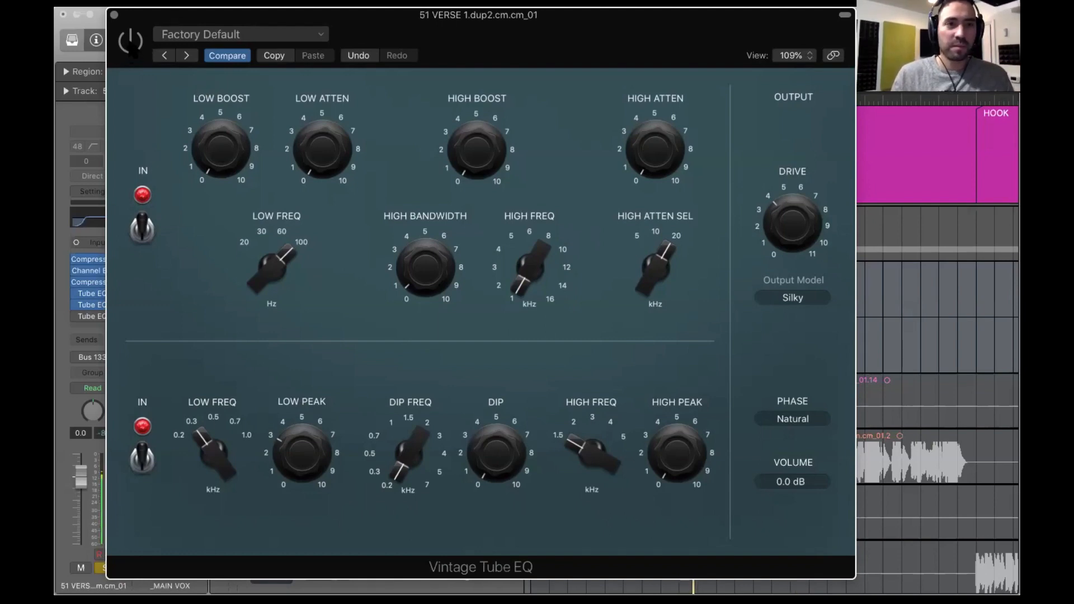
pyautogui.click(128, 40)
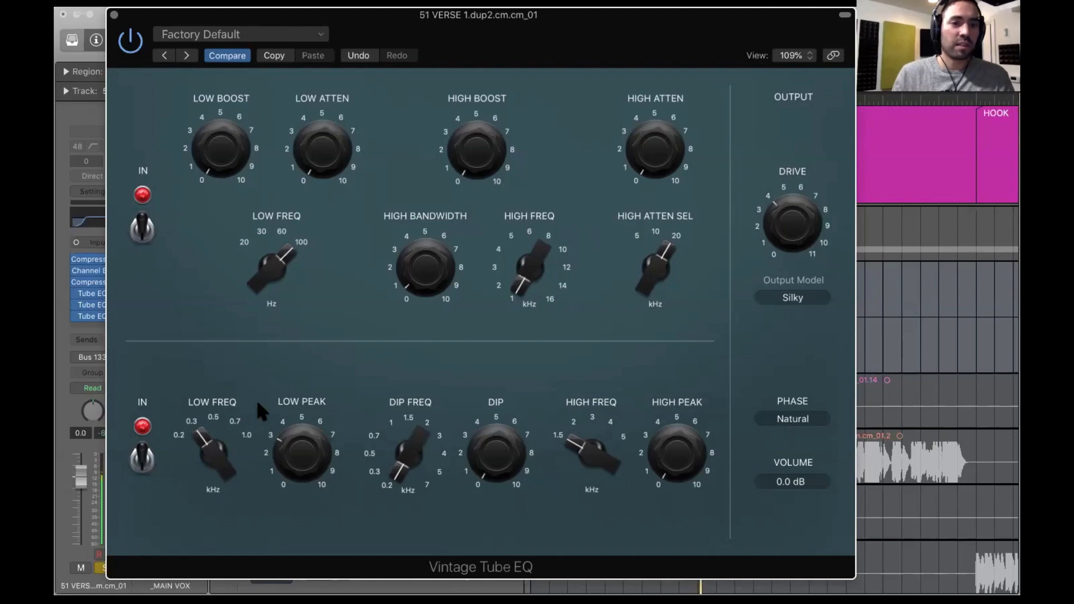
pyautogui.scroll(-2, 311, 445)
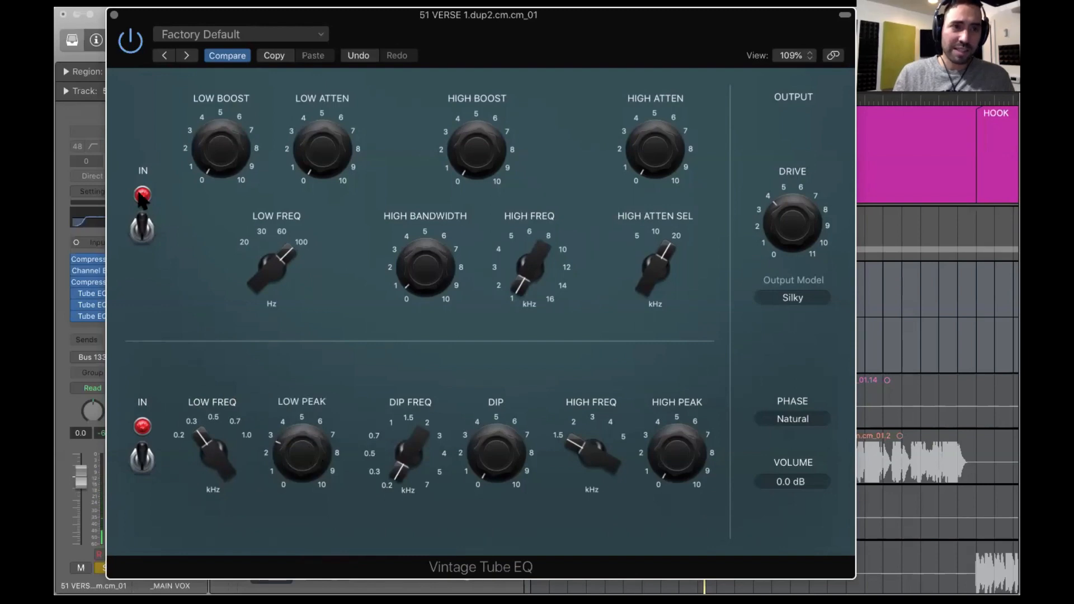
pyautogui.click(113, 15)
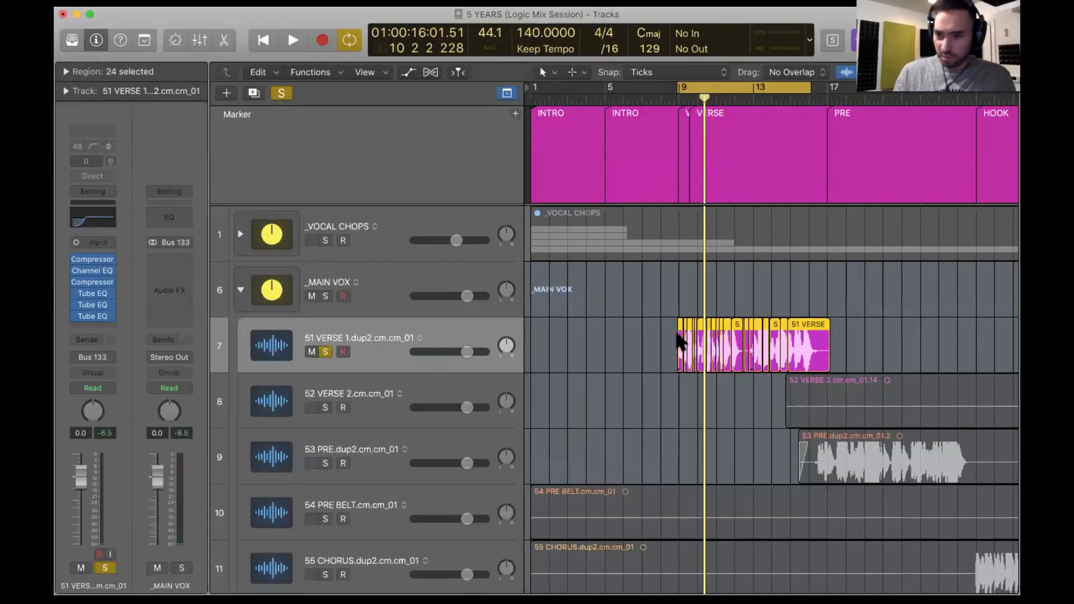
# Bypass the third Tube EQ on the 51 VERSE 1 track and copy that track's channel strip setting.
pyautogui.press('super+Left')
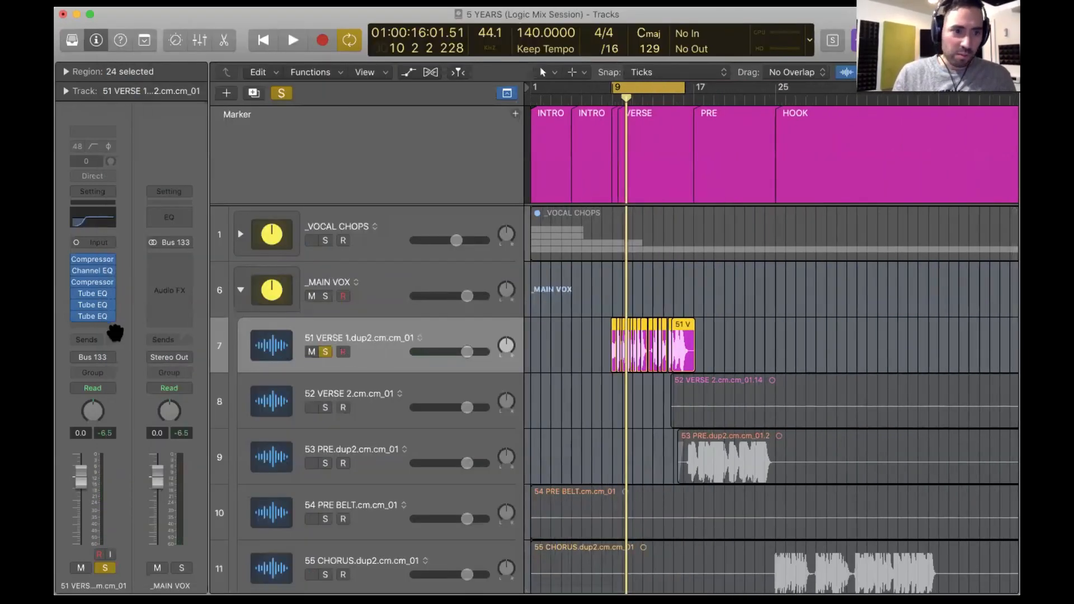
pyautogui.click(76, 316)
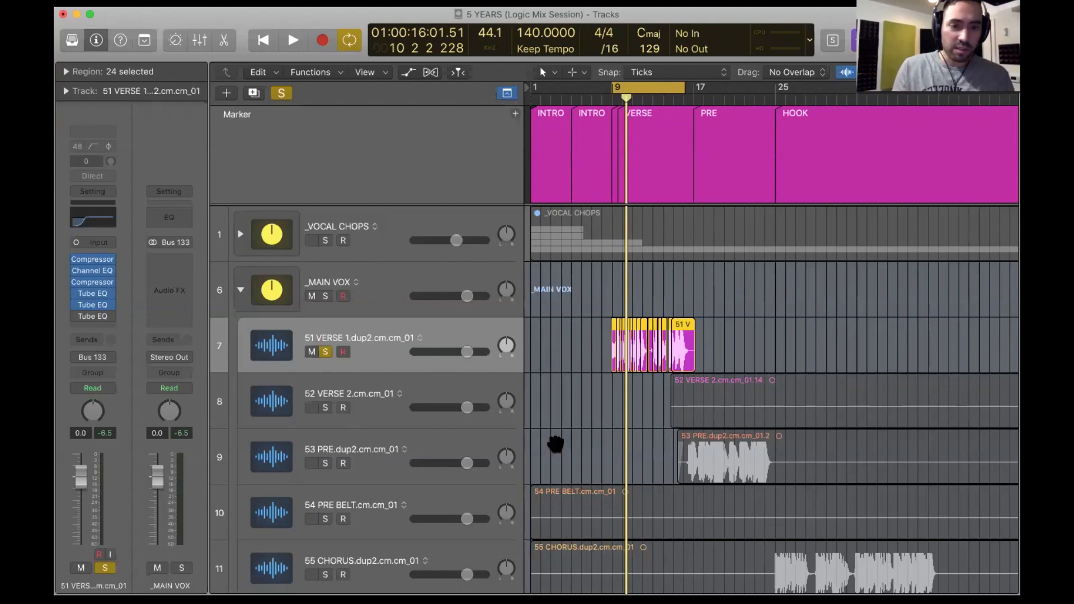
pyautogui.press('super+Up')
pyautogui.press('super+Up')
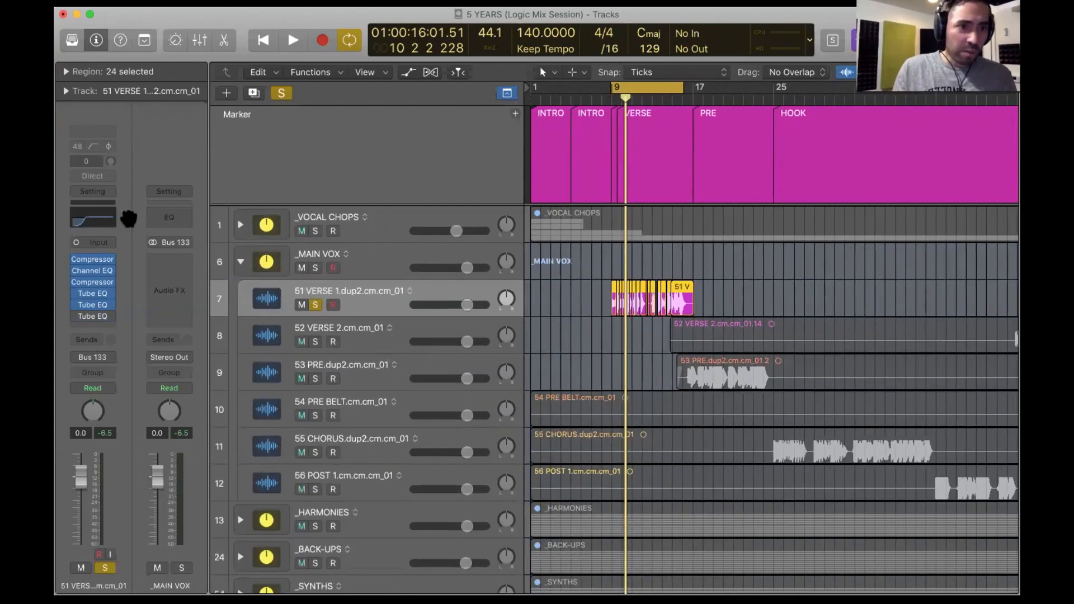
pyautogui.click(99, 192)
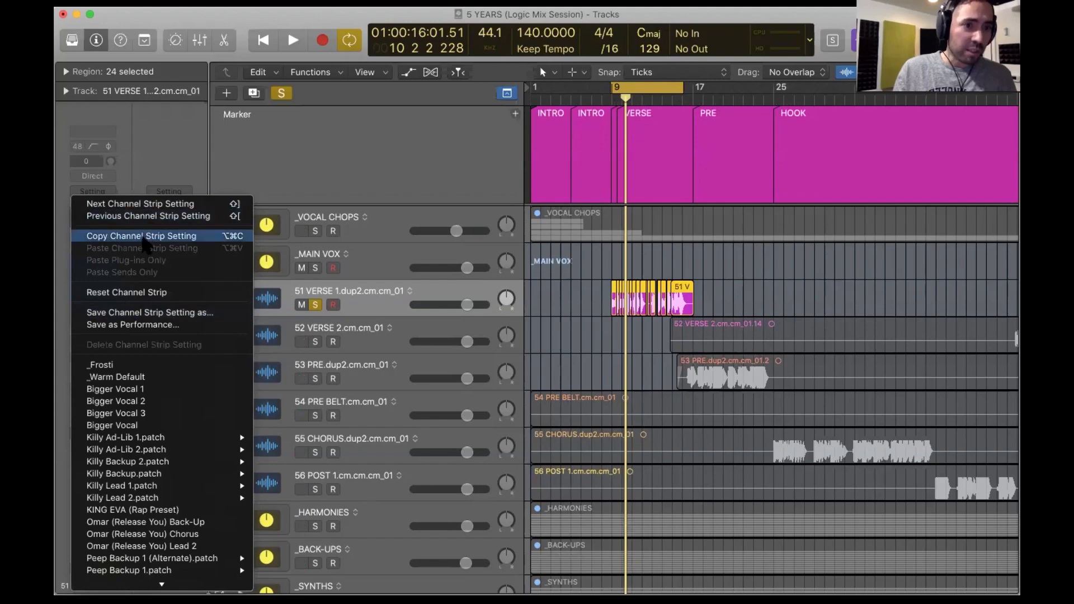
pyautogui.click(143, 240)
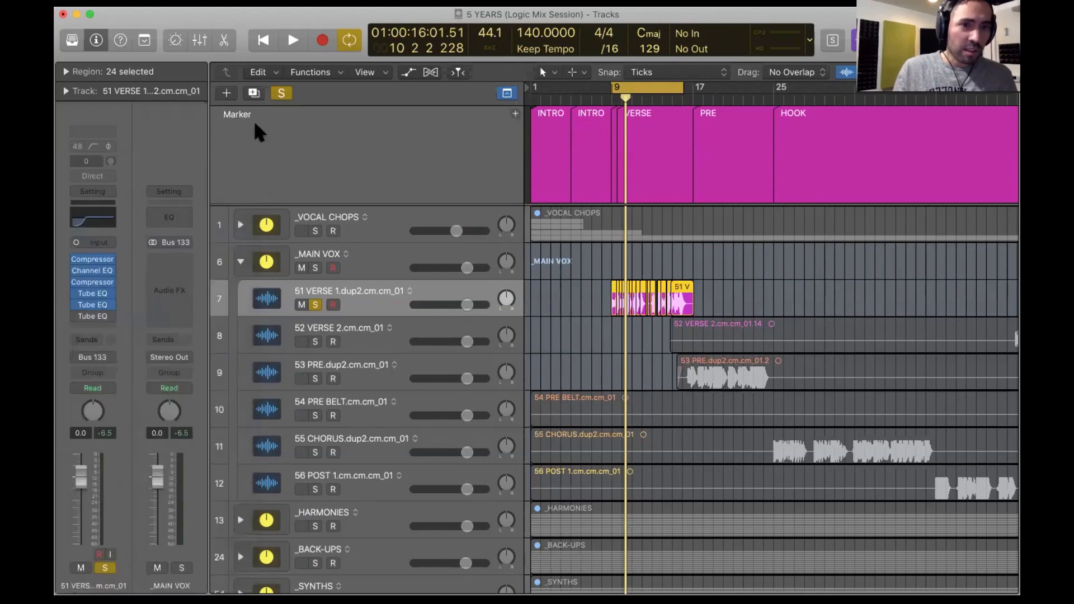
# Turn off soloing, paste the channel strip setting onto the 53 PRE track, and enable its third Tube EQ.
pyautogui.click(283, 94)
pyautogui.click(371, 375)
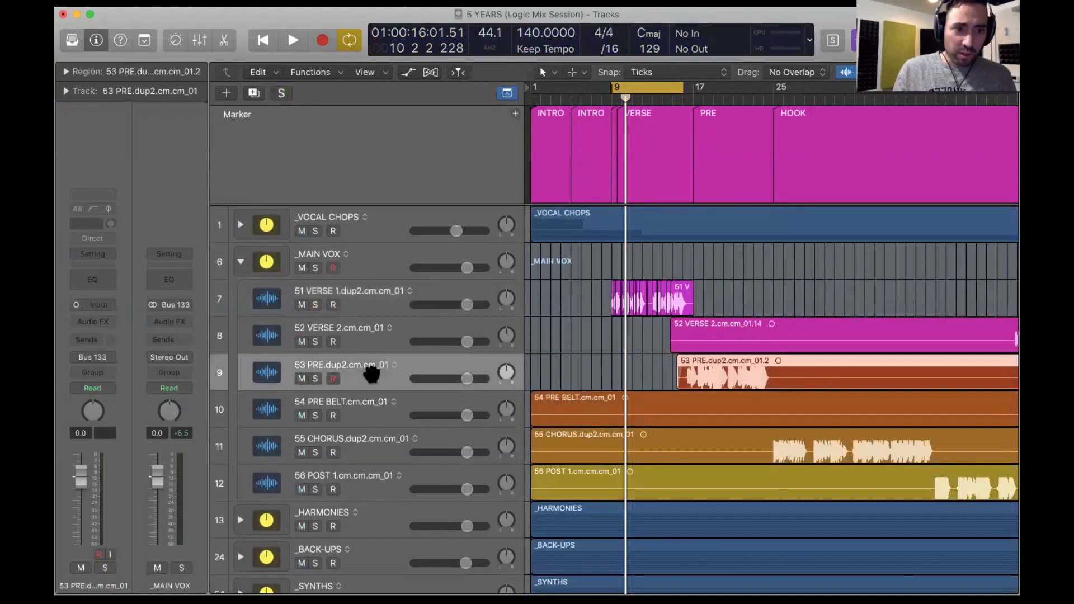
pyautogui.click(106, 254)
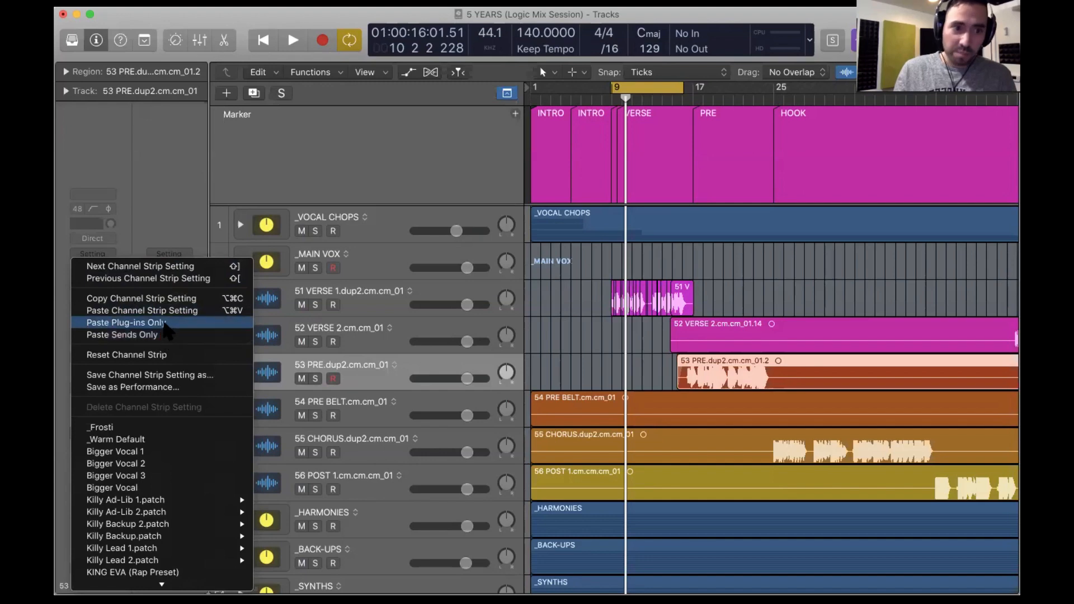
pyautogui.click(169, 312)
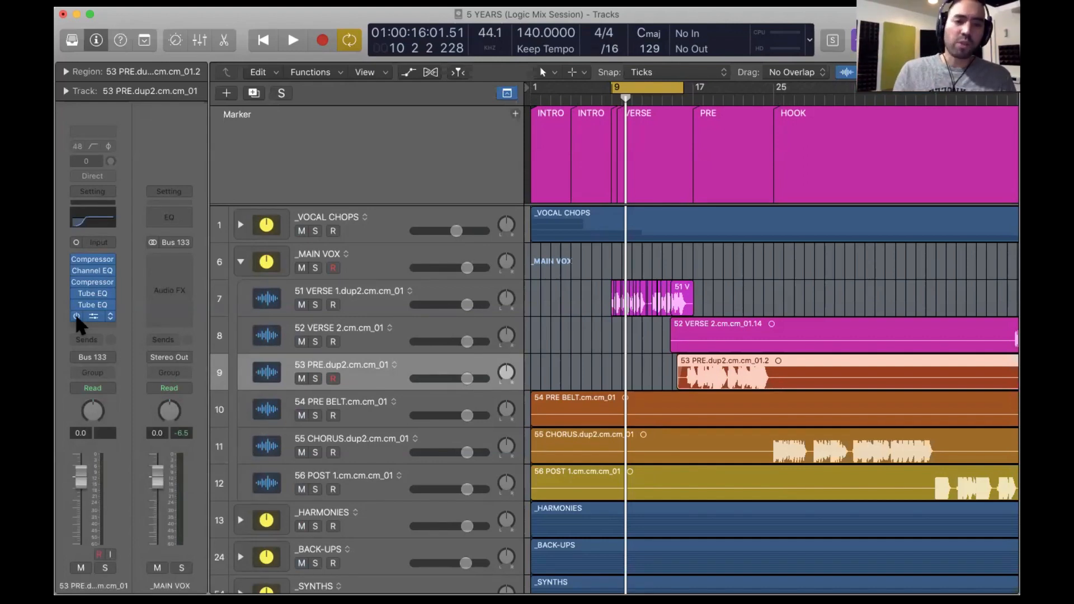
# Play the full mix with cycling off, and strip the silence from the 52 VERSE 2 region.
pyautogui.click(609, 352)
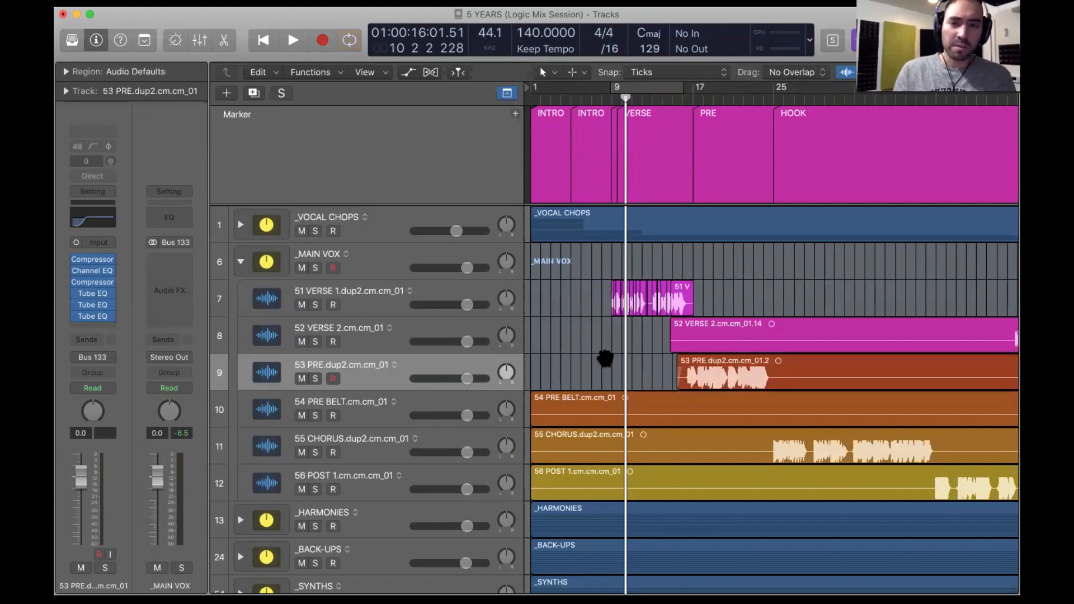
pyautogui.press('space')
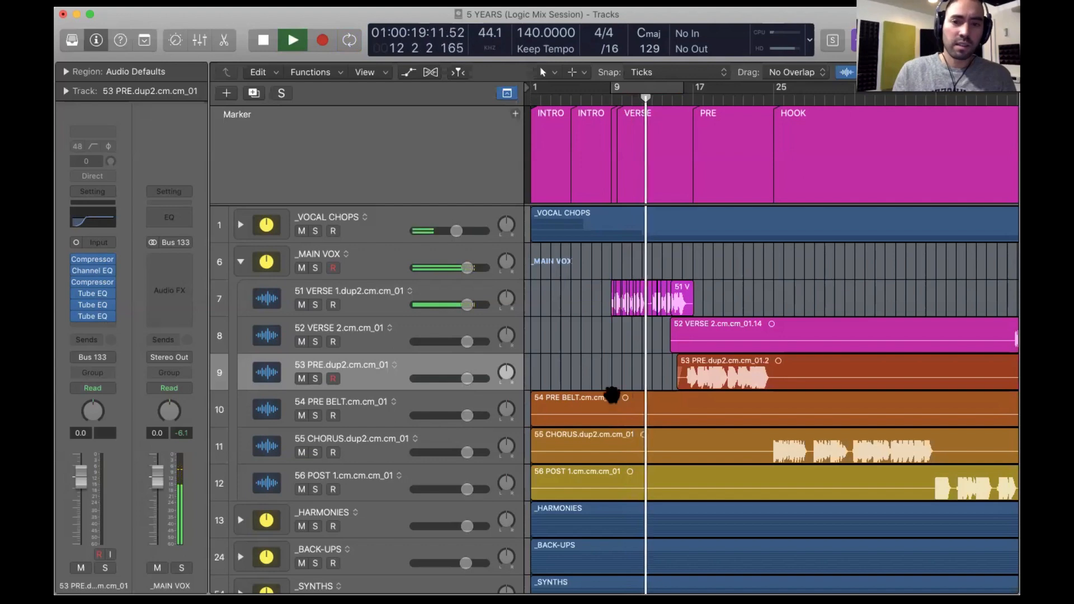
pyautogui.press('super+Right')
pyautogui.press('super+Right')
pyautogui.press('super+Right')
pyautogui.press('super+Left')
pyautogui.press('super+Left')
pyautogui.press('super+Left')
pyautogui.click(660, 358)
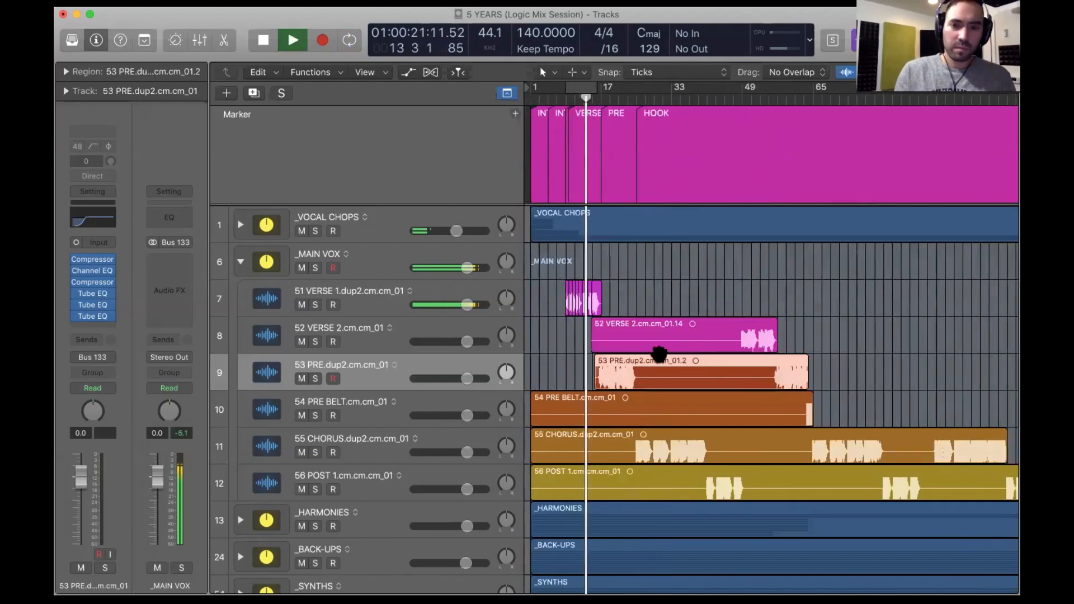
pyautogui.click(652, 344)
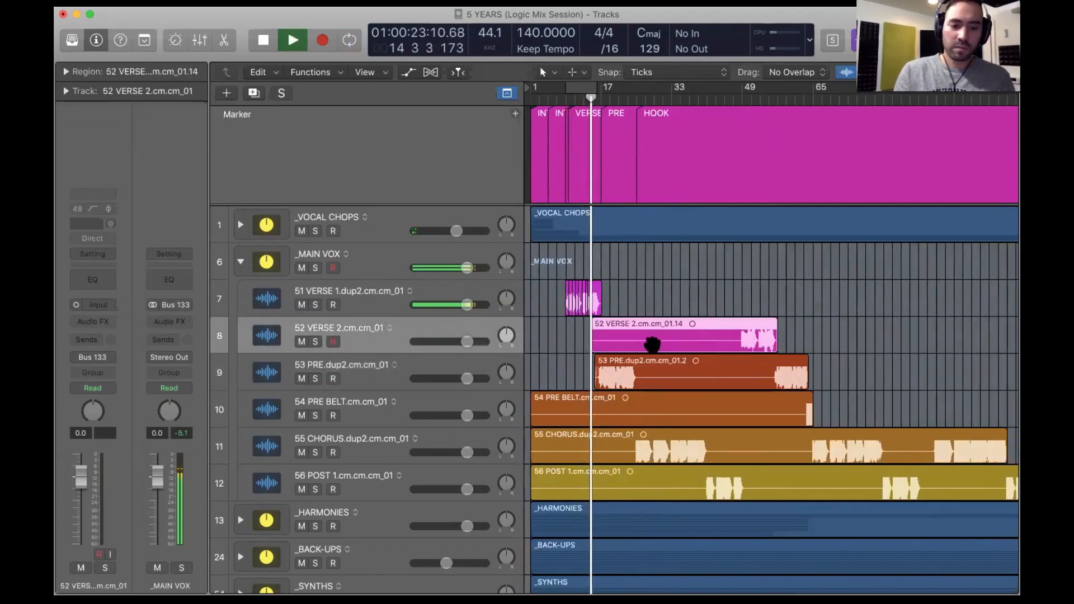
pyautogui.hotkey('ctrl', 'x')
pyautogui.press('Return')
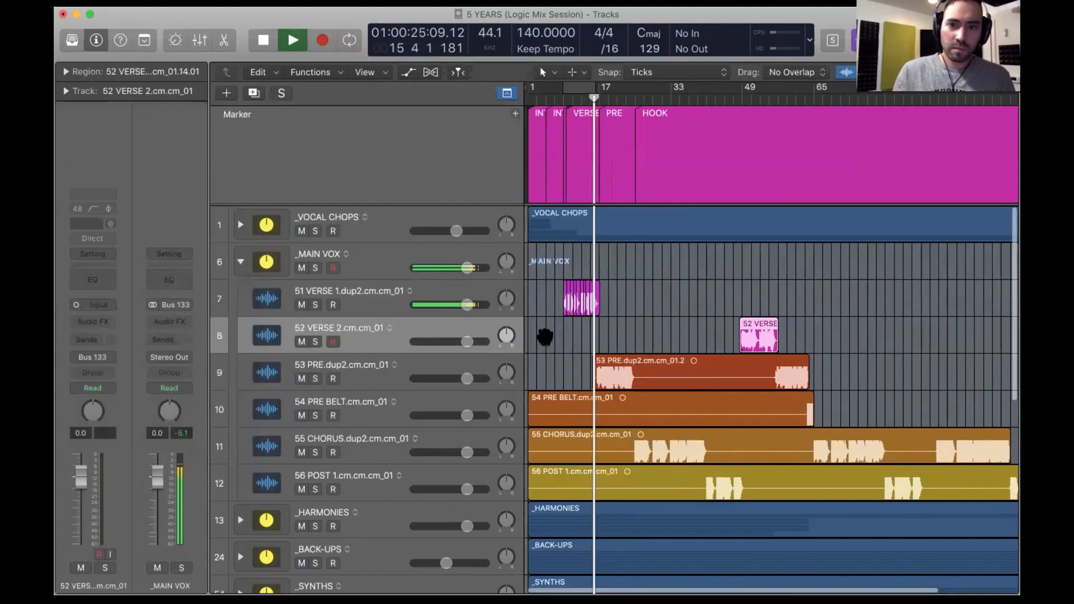
# Select the 53 PRE track, listen to its processed vocal in the PRE section, and stop playback.
pyautogui.hscroll(-8, 652, 376)
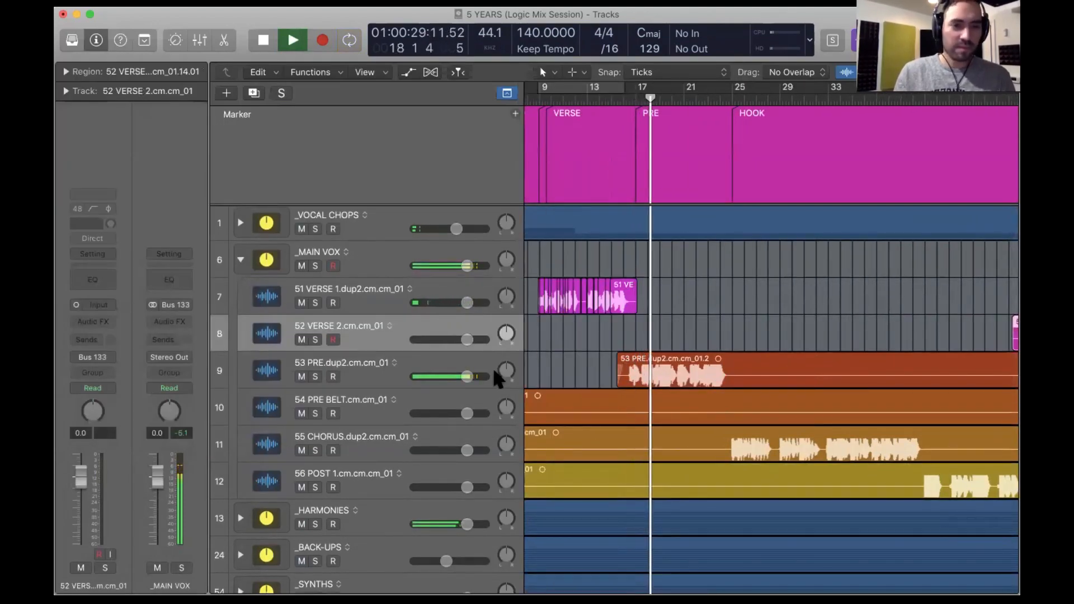
pyautogui.click(382, 383)
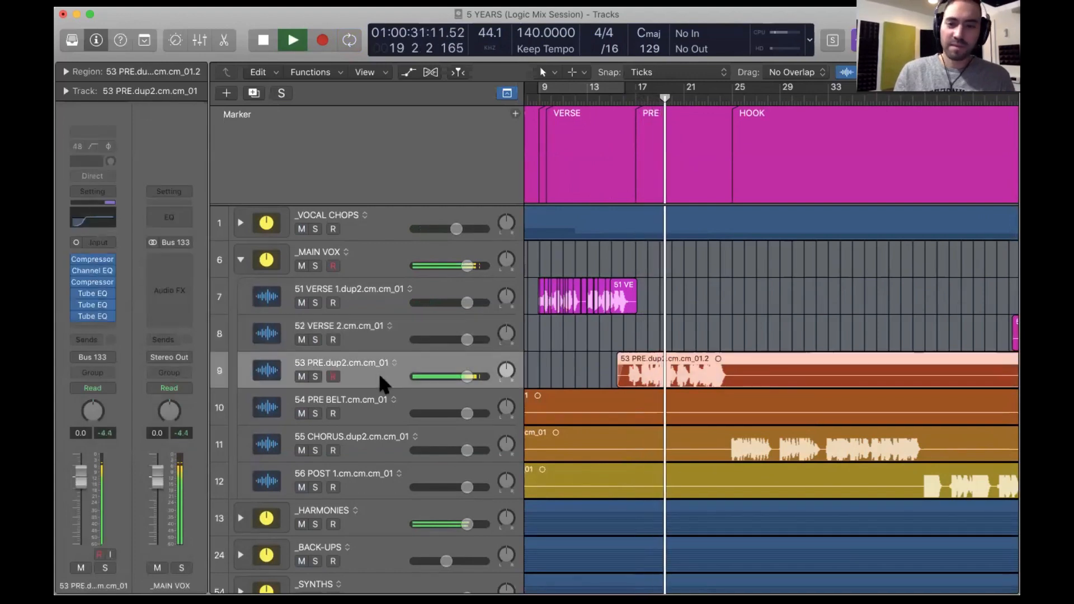
pyautogui.hscroll(-3, 582, 349)
pyautogui.press('space')
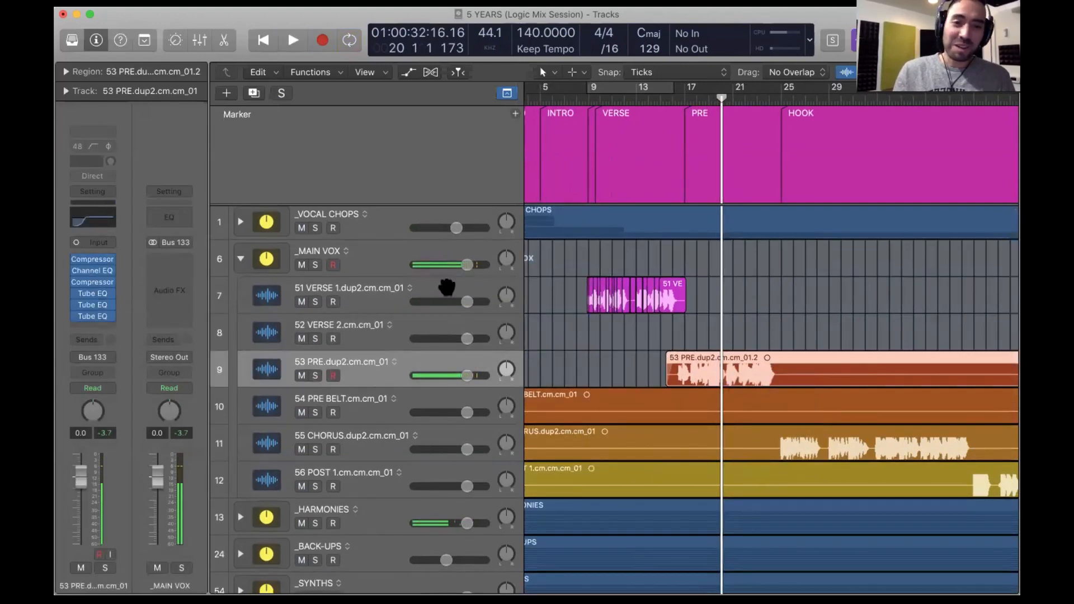
# Bypass all the insert plug-ins on the 53 PRE and 51 VERSE 1 tracks and play the verse unprocessed.
pyautogui.moveTo(75, 259); pyautogui.dragTo(74, 324)
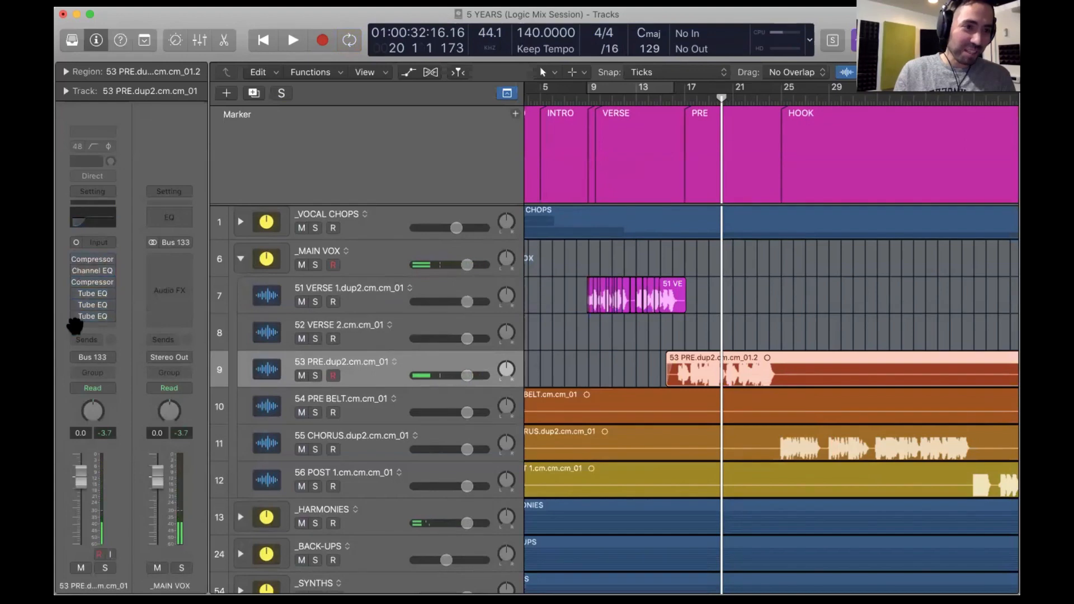
pyautogui.press('space')
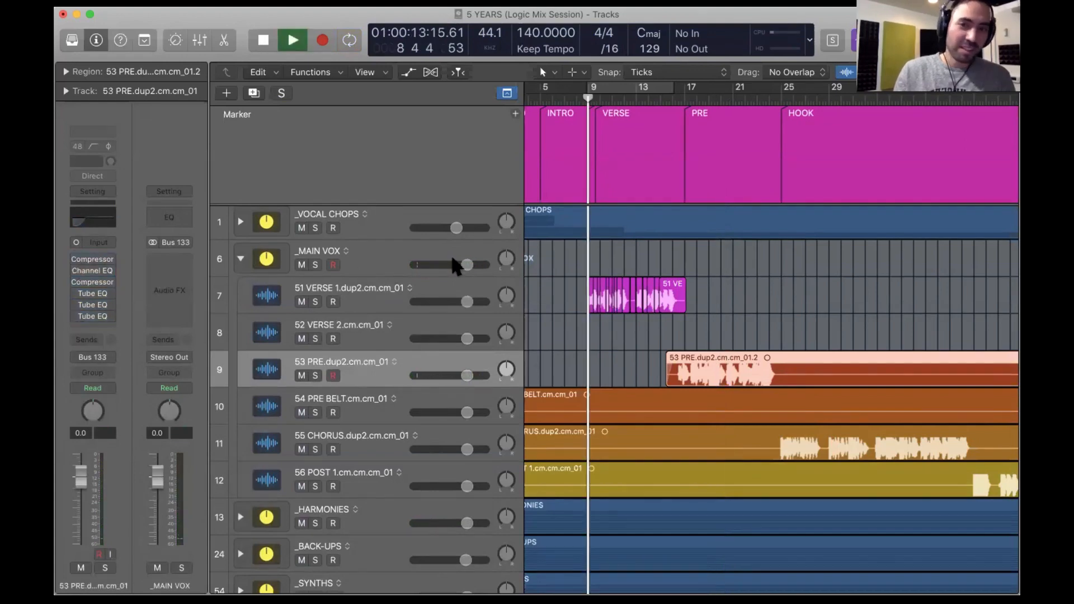
pyautogui.press('space')
pyautogui.click(356, 306)
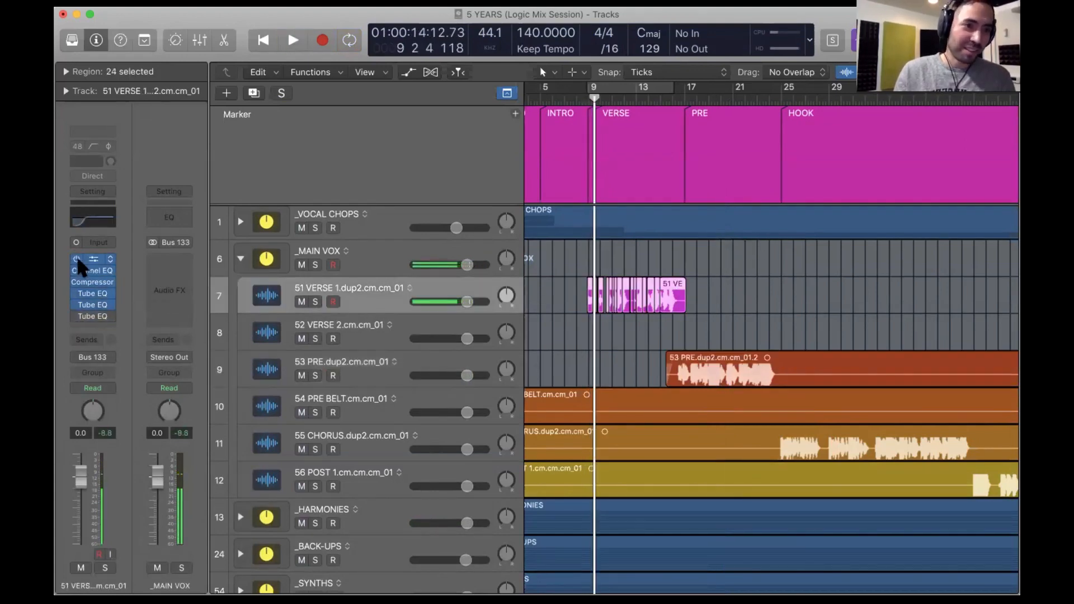
pyautogui.press('space')
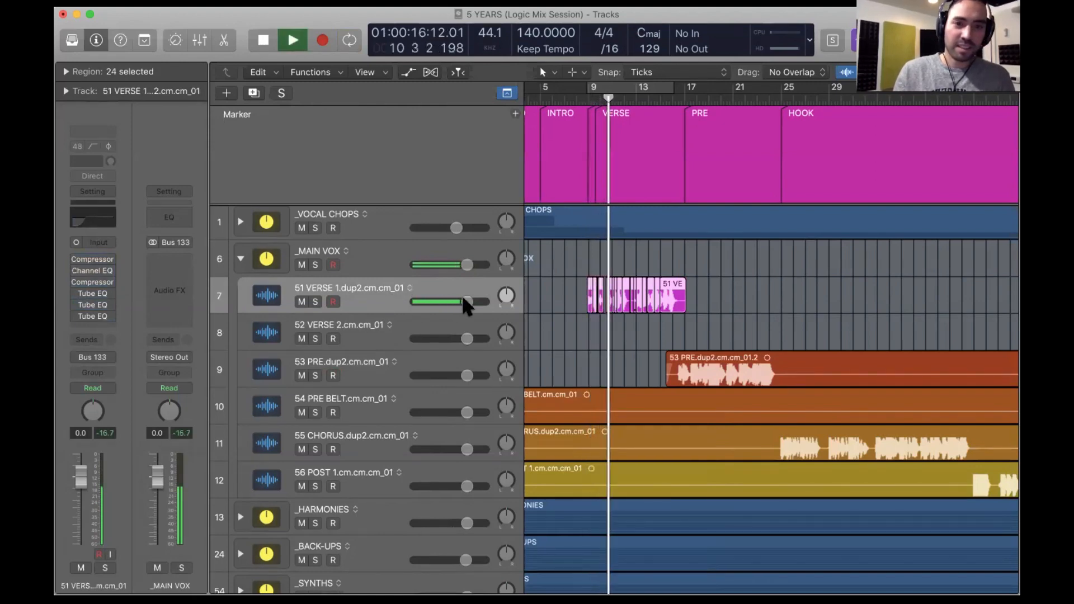
# Raise the 51 VERSE 1 and 53 PRE volumes to 6.0 dB and audition the unprocessed verse-to-PRE transition.
pyautogui.moveTo(467, 303); pyautogui.dragTo(523, 305)
pyautogui.moveTo(468, 375); pyautogui.dragTo(511, 365)
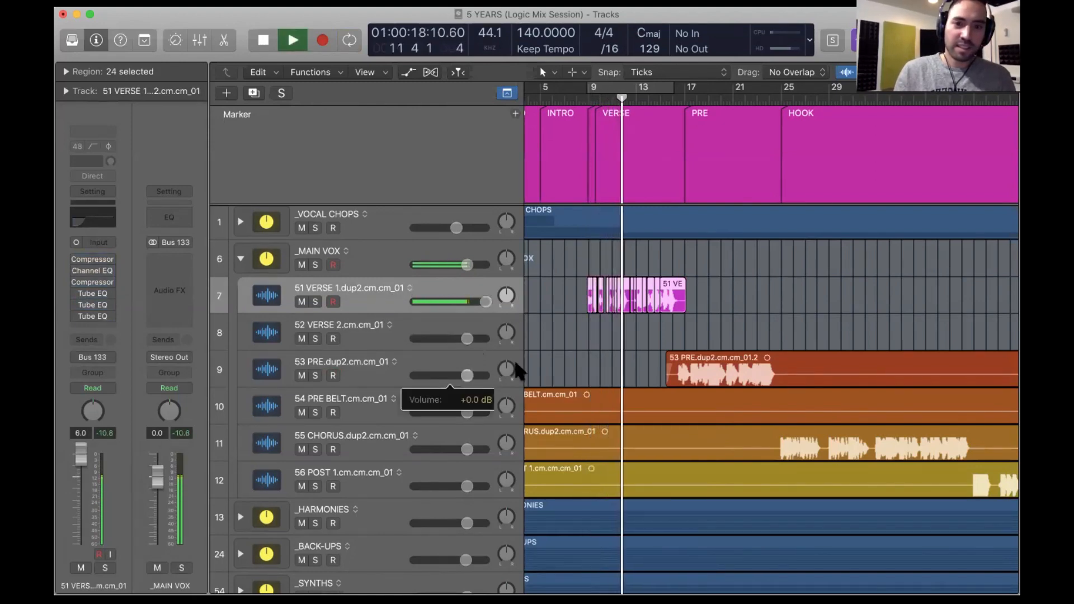
pyautogui.press('space')
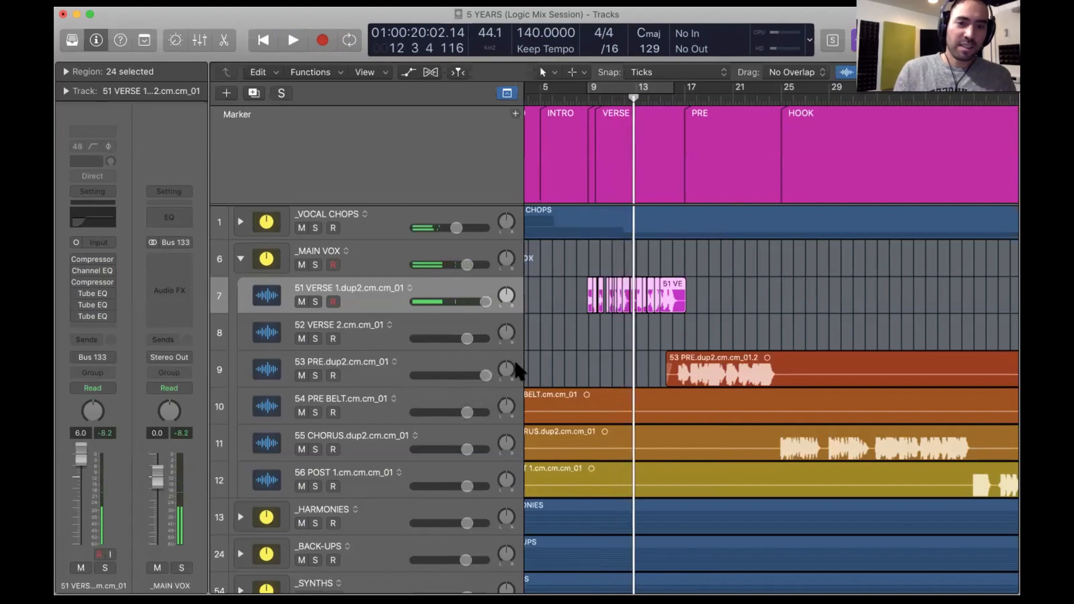
pyautogui.click(667, 339)
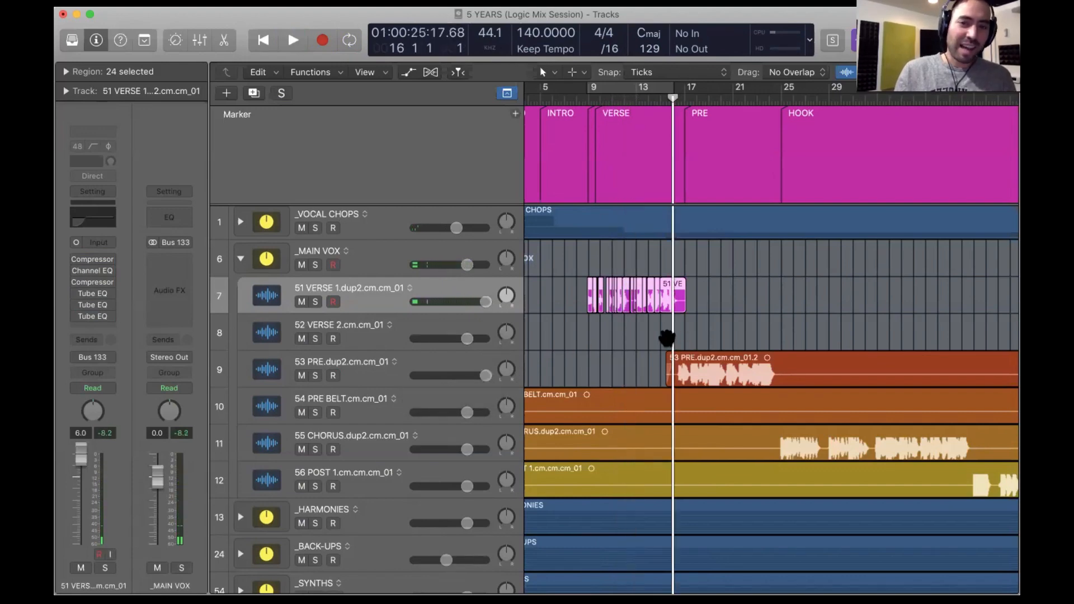
pyautogui.press('space')
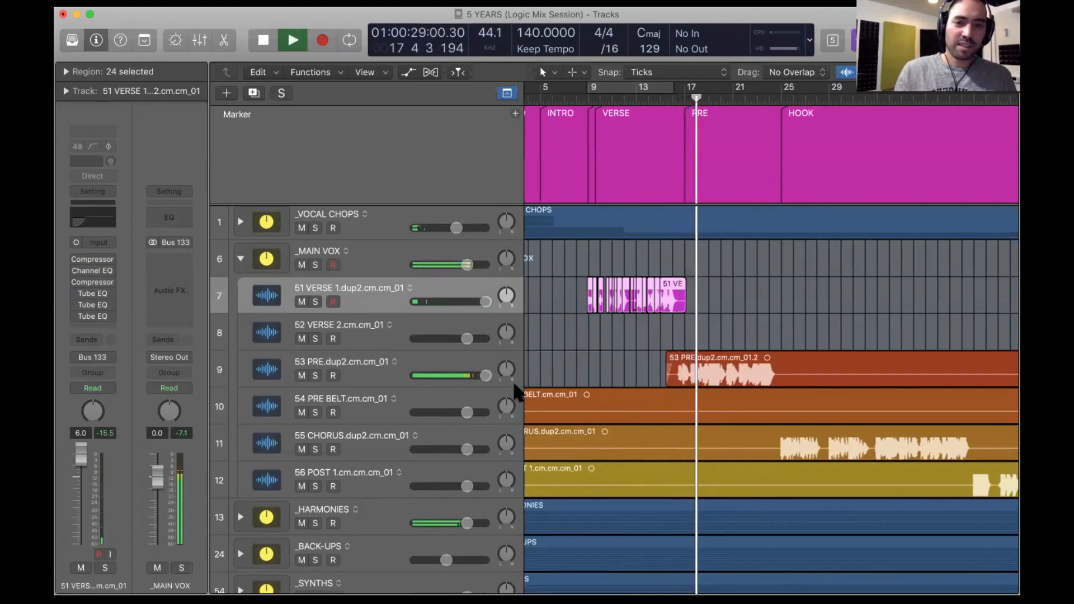
# Stop playback and reset the 53 PRE and 51 VERSE 1 track volumes to 0.0 dB.
pyautogui.press('space')
pyautogui.keyDown('alt'); pyautogui.click(486, 376); pyautogui.keyUp('alt')
pyautogui.keyDown('alt'); pyautogui.click(485, 302); pyautogui.keyUp('alt')
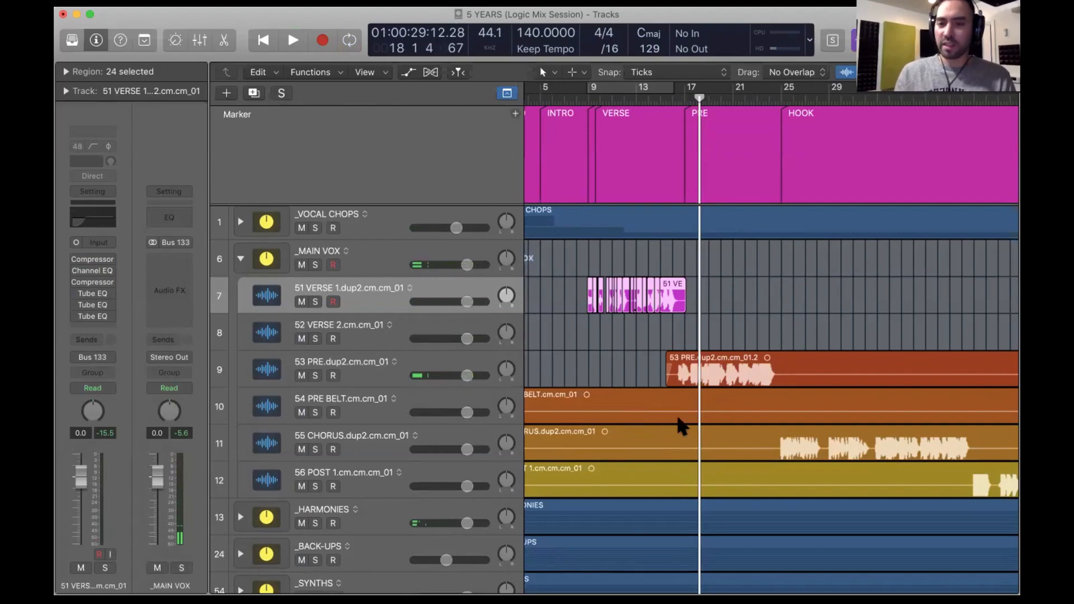
pyautogui.scroll(-5, 678, 423)
pyautogui.scroll(1, 679, 423)
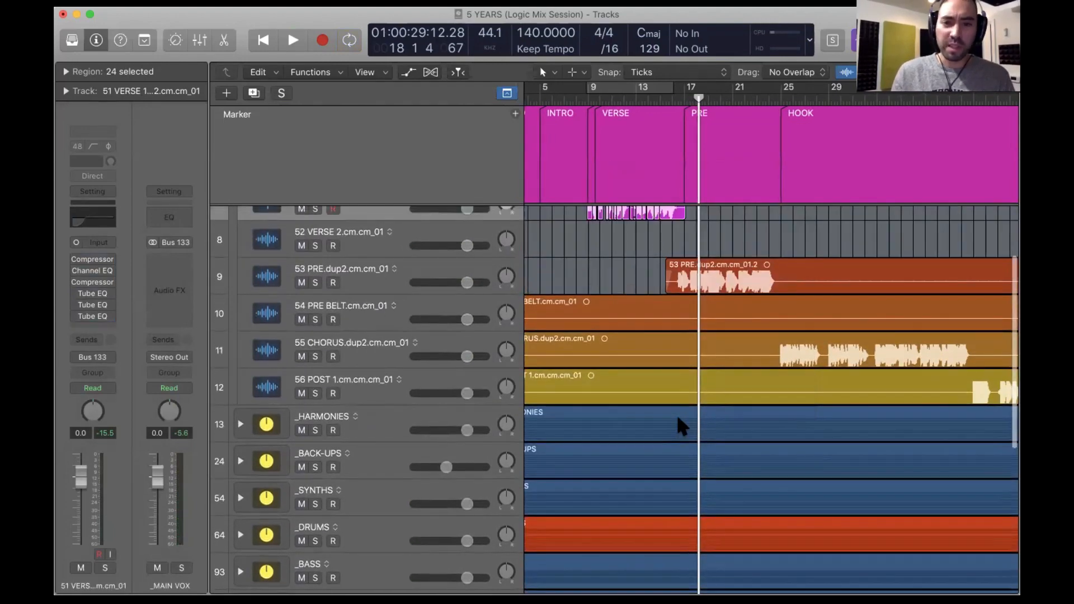
pyautogui.scroll(4, 681, 426)
pyautogui.hscroll(-2, 682, 426)
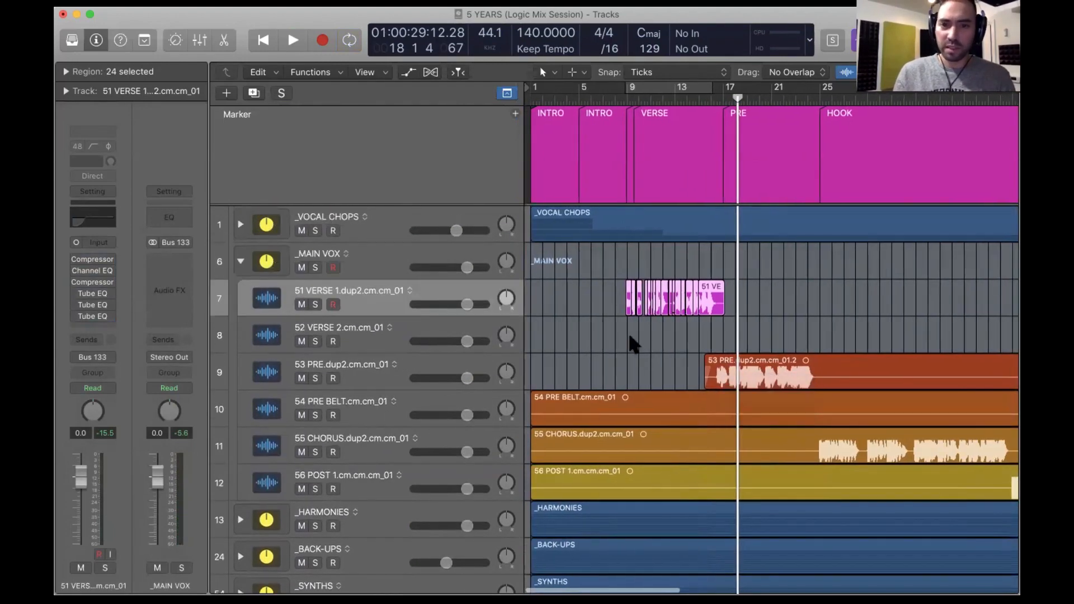
# Re-enable the first five insert plug-ins on the 51 VERSE 1 track and all six on the 53 PRE track.
pyautogui.moveTo(79, 263)
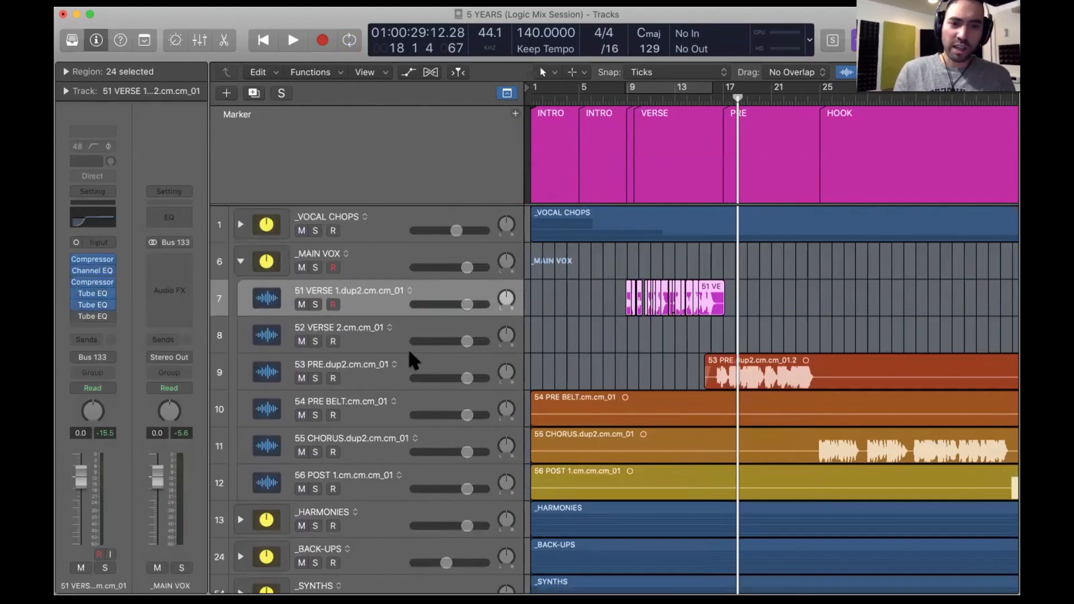
pyautogui.rightClick(379, 377)
pyautogui.click(123, 279)
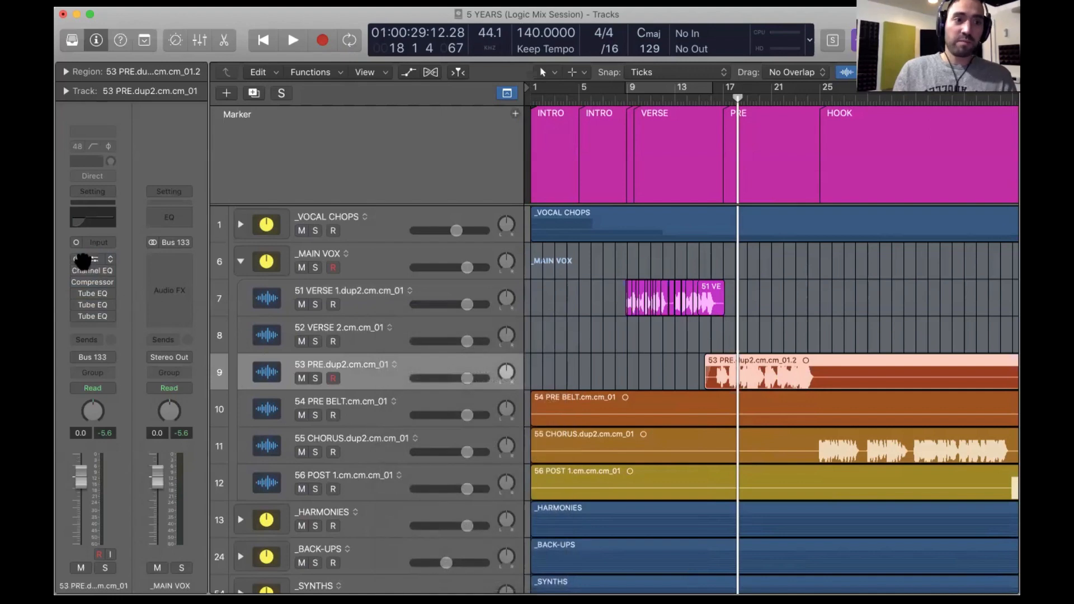
pyautogui.moveTo(76, 260); pyautogui.dragTo(79, 319)
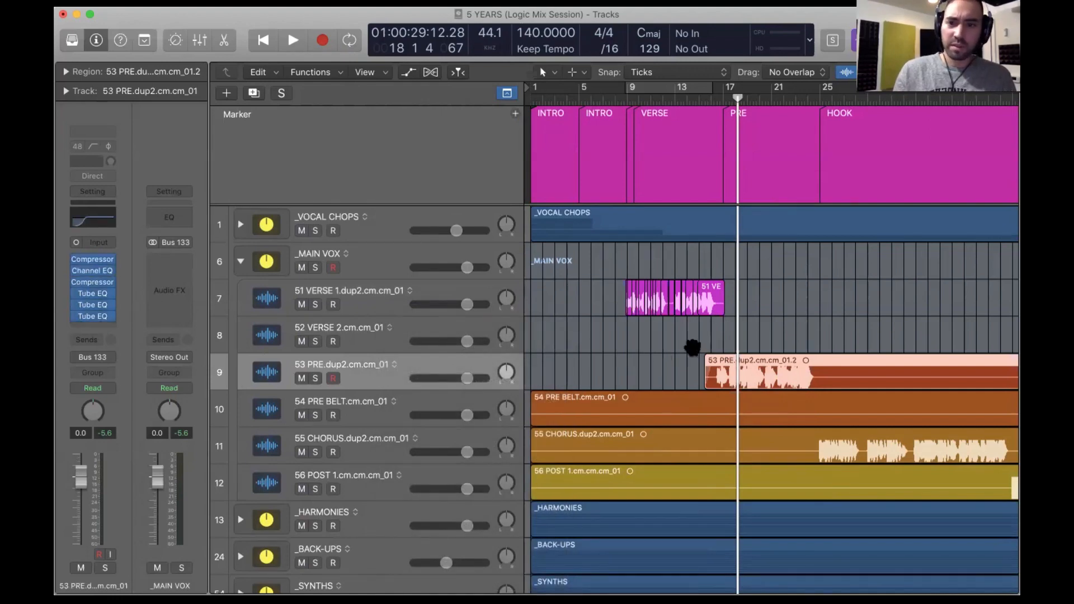
# Play the processed vocals across the transition from VERSE to PRE, select the 51 VERSE 1 track, and stop playback.
pyautogui.click(692, 348)
pyautogui.press('space')
pyautogui.press('super+Down')
pyautogui.press('super+Down')
pyautogui.press('super+Right')
pyautogui.press('super+Right')
pyautogui.press('super+Right')
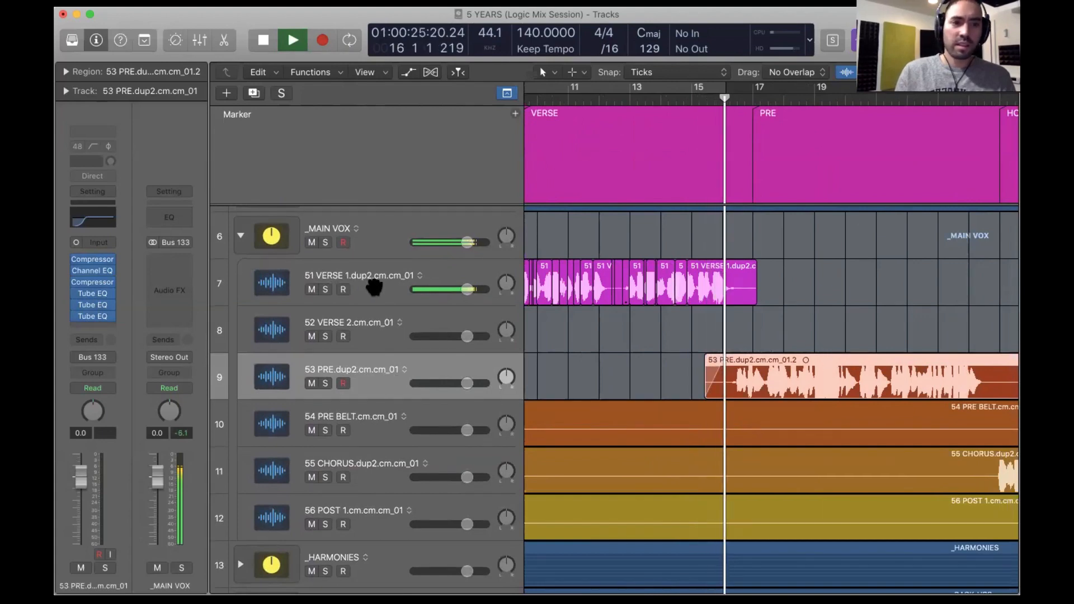
pyautogui.click(374, 287)
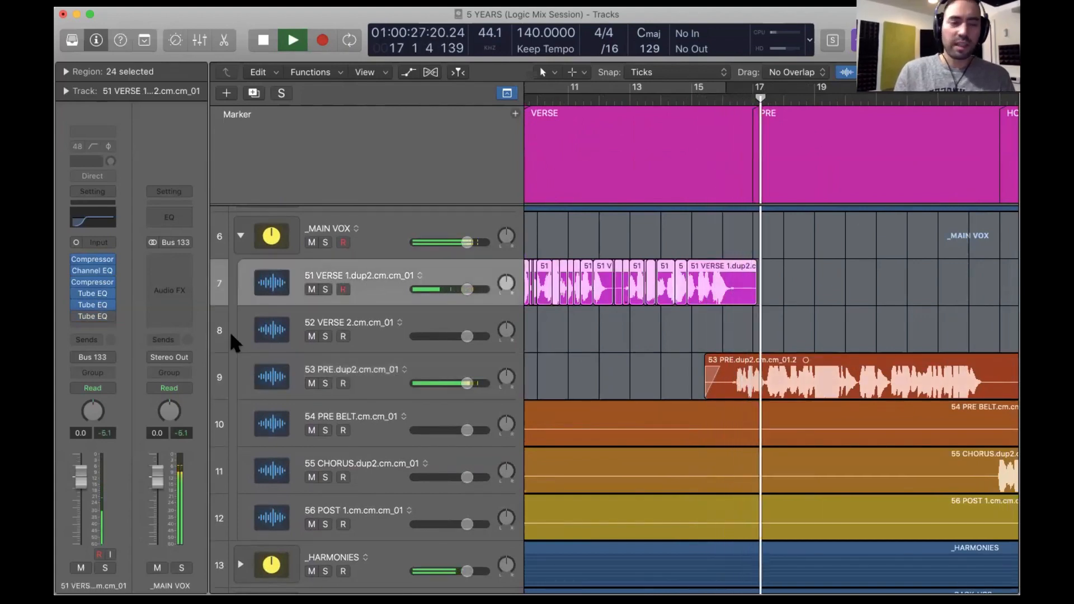
pyautogui.press('space')
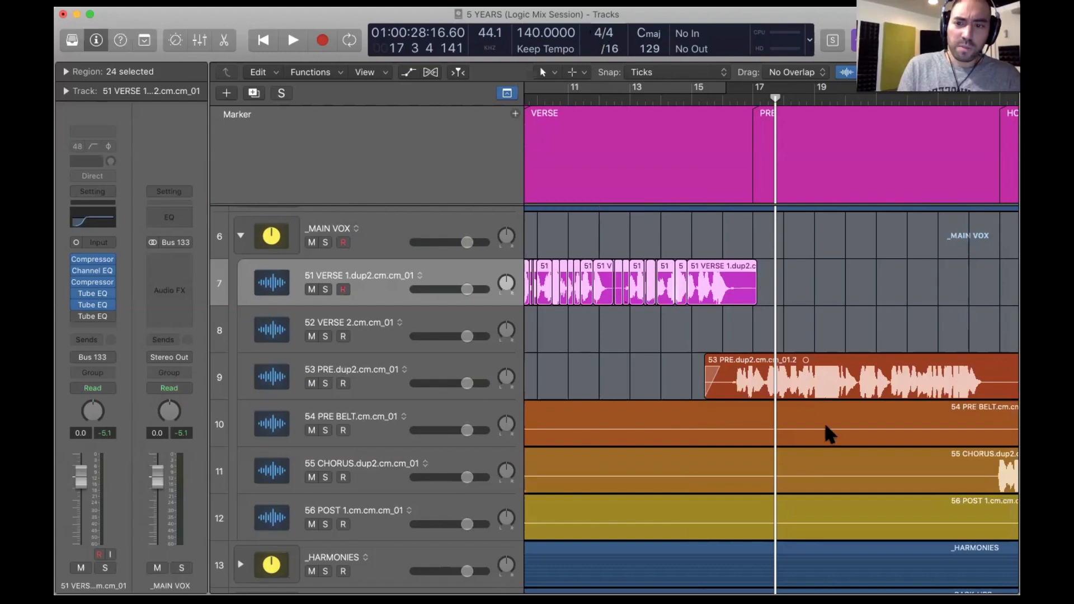
# Review the two Keynote slides on carving out a vocal, and look at the channel strip settings available for the 51 VERSE 1 track in Logic.
pyautogui.press('super+Tab')
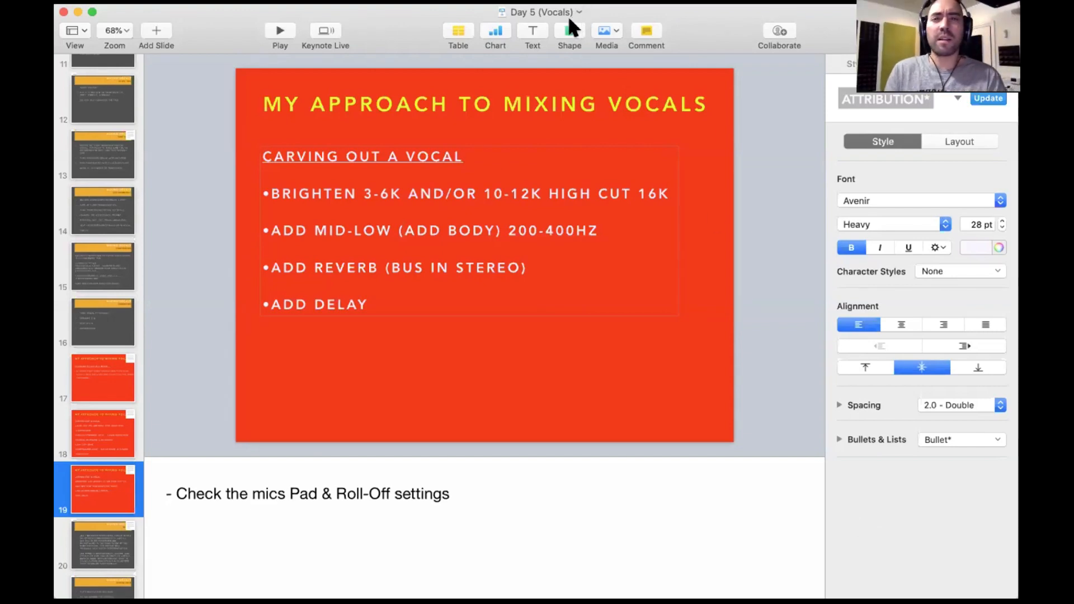
pyautogui.press('super+Tab')
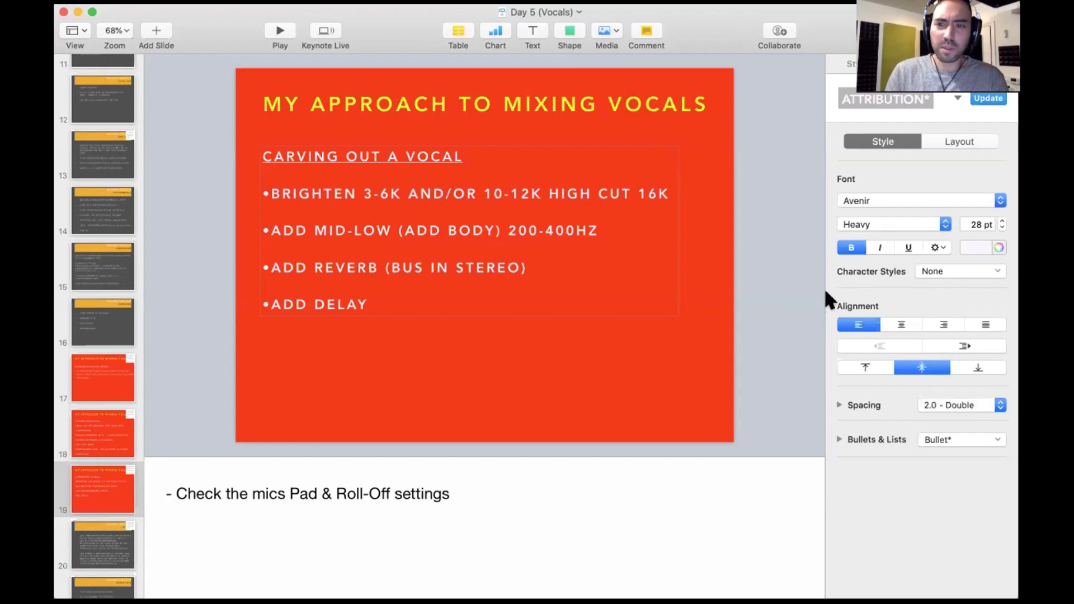
pyautogui.press('super+Tab')
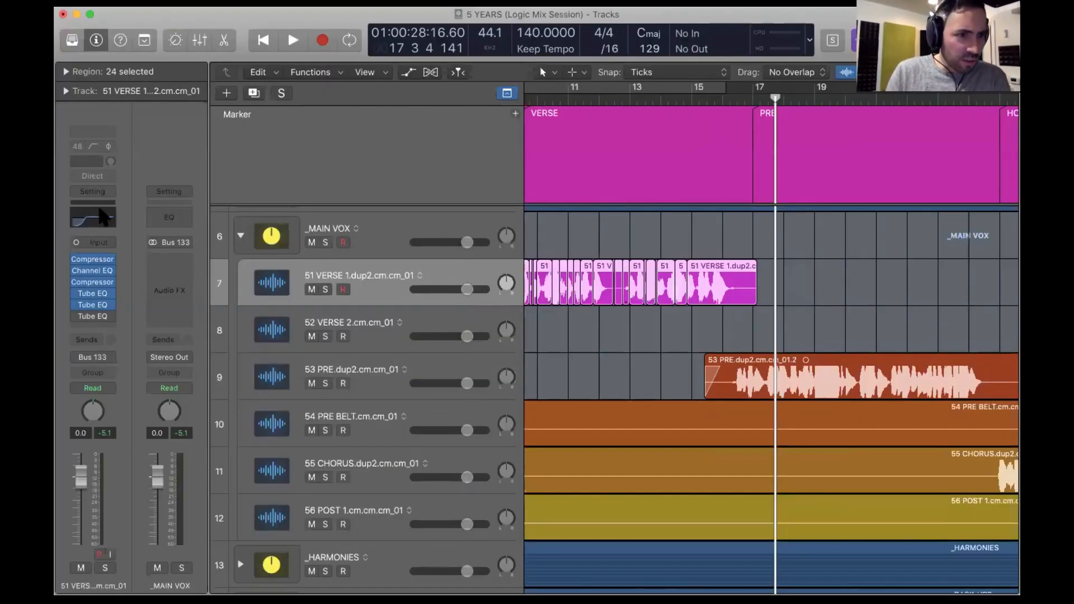
pyautogui.click(99, 193)
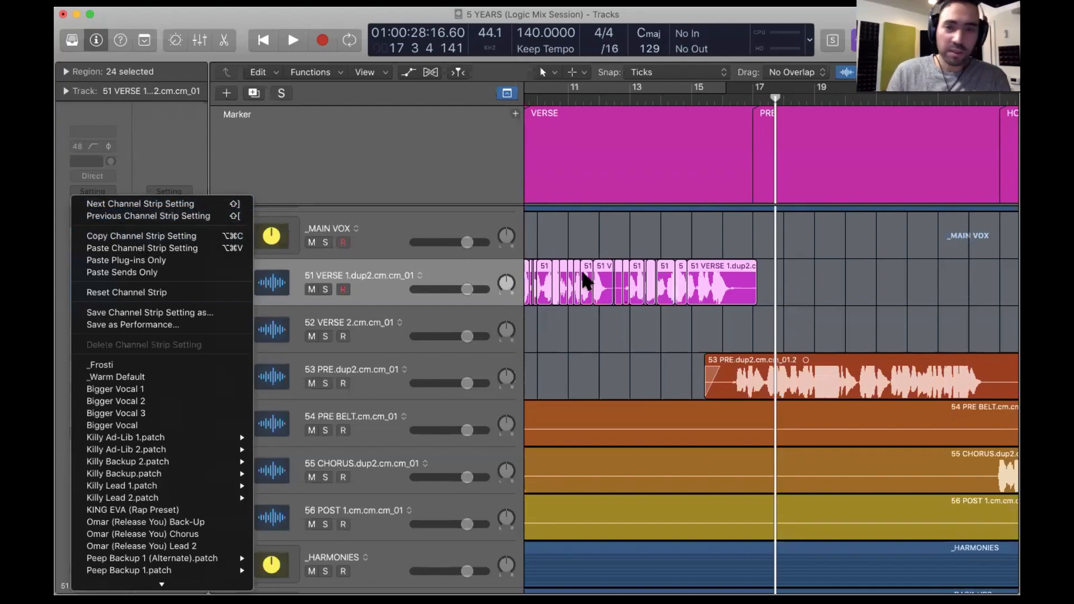
pyautogui.click(610, 337)
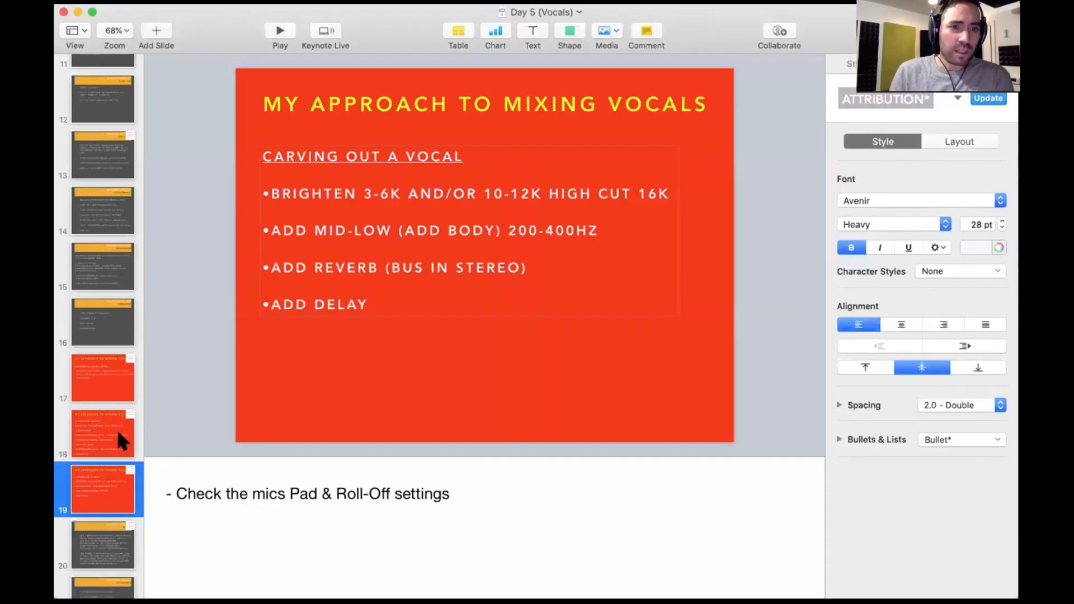
pyautogui.click(110, 433)
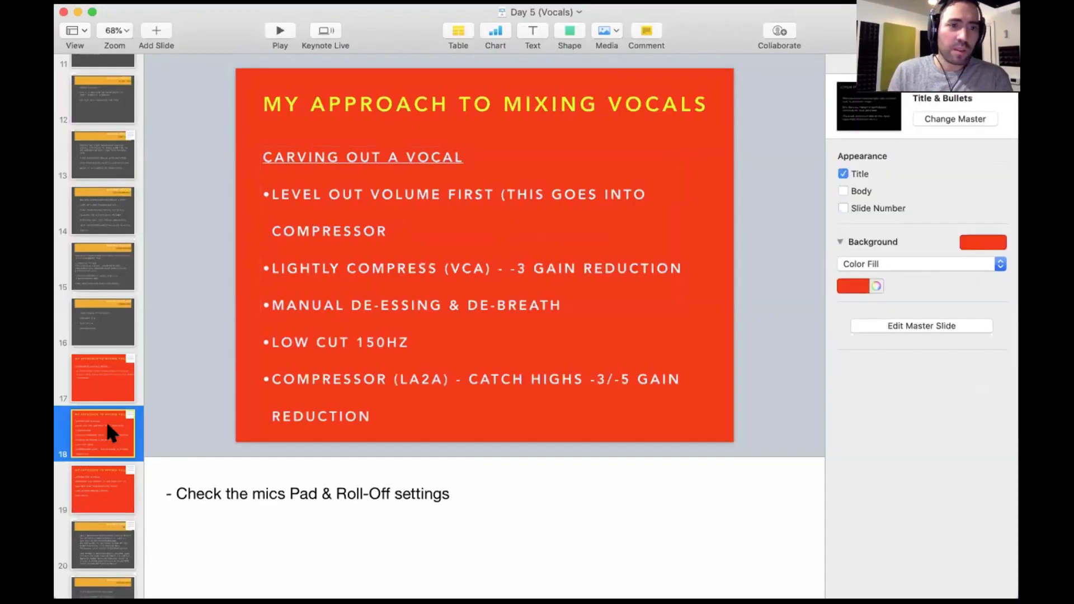
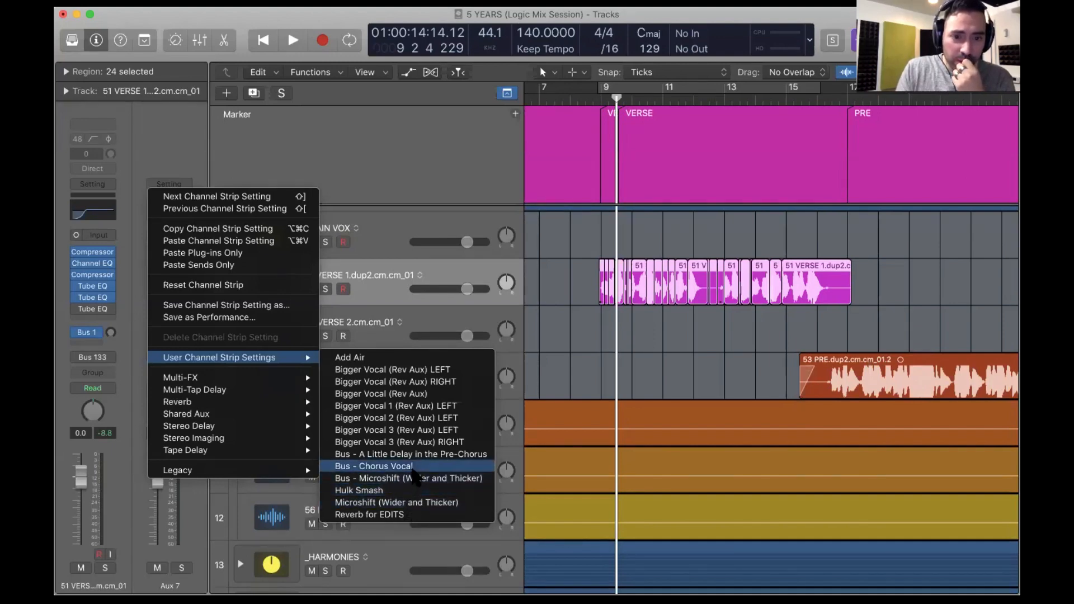
# Dismiss the channel strip presets, deselect the verse regions, and insert a ChromaVerb reverb on the Aux 7 channel fed by Bus 1.
pyautogui.click(600, 317)
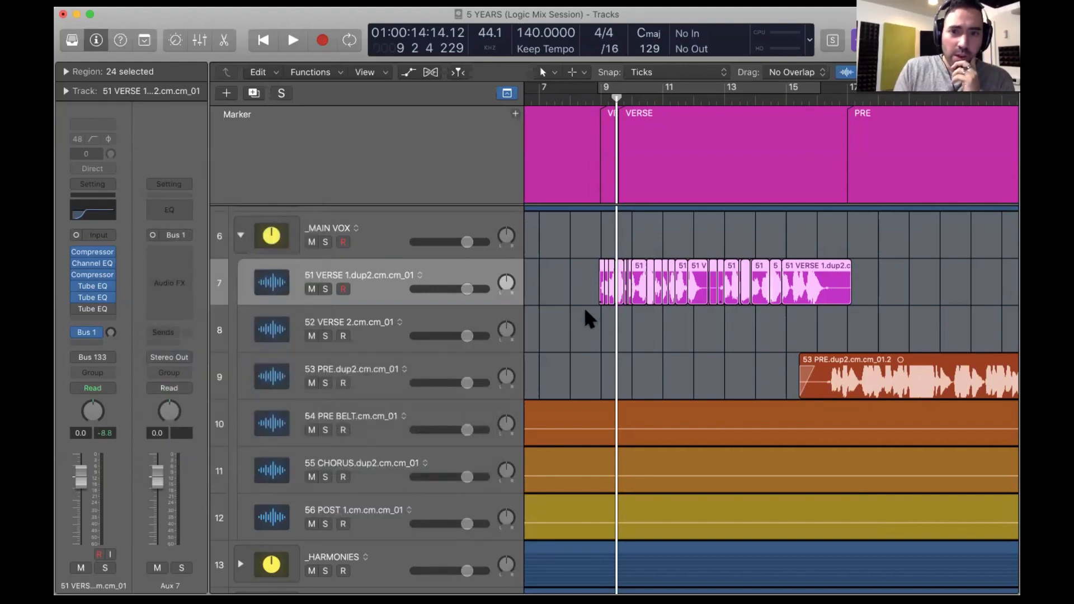
pyautogui.click(586, 311)
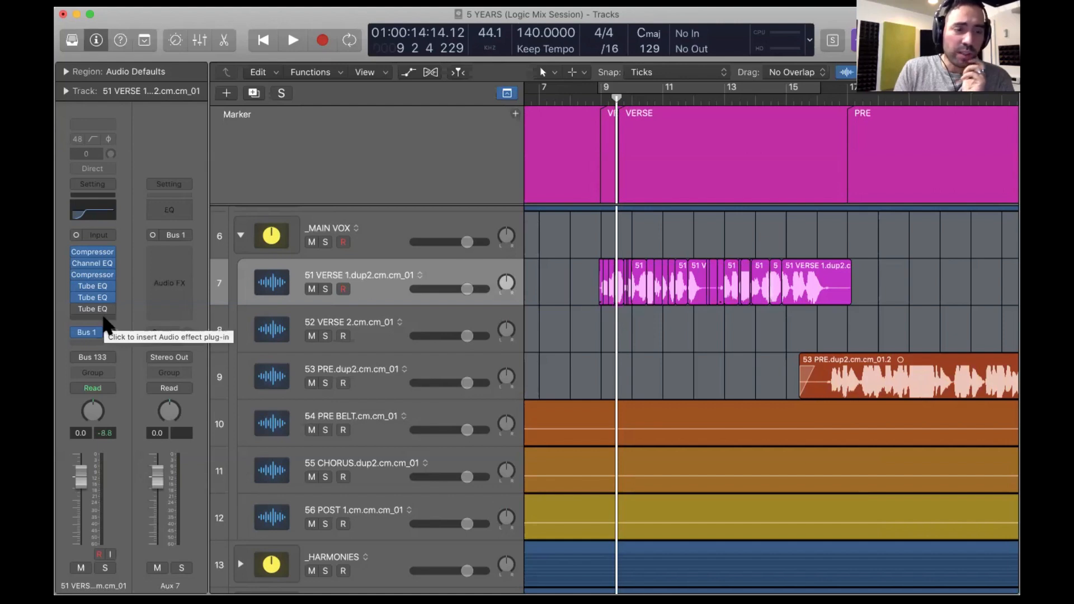
pyautogui.click(180, 254)
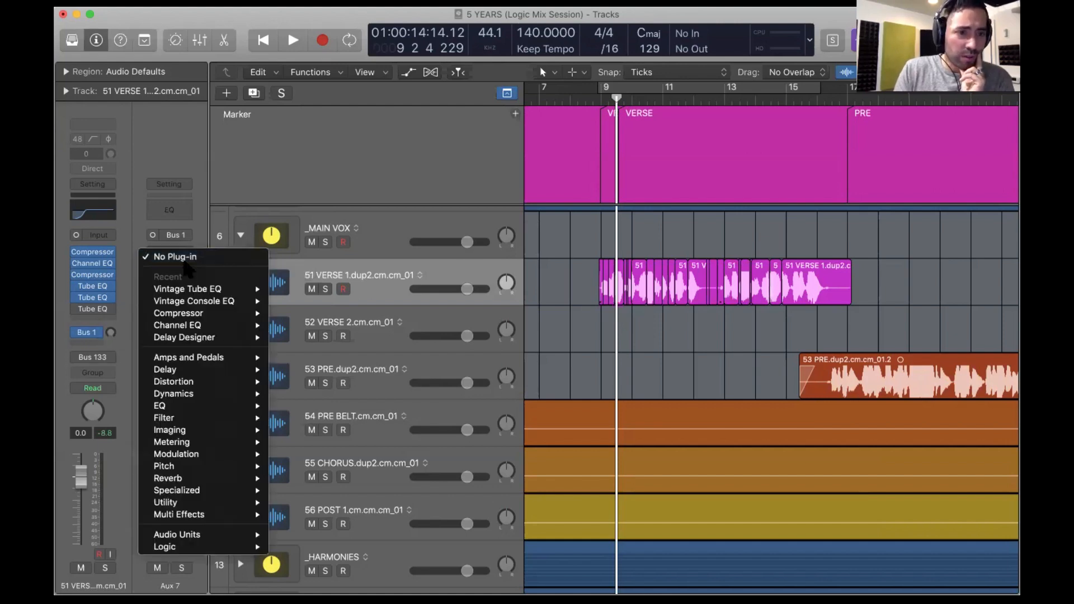
pyautogui.moveTo(203, 479)
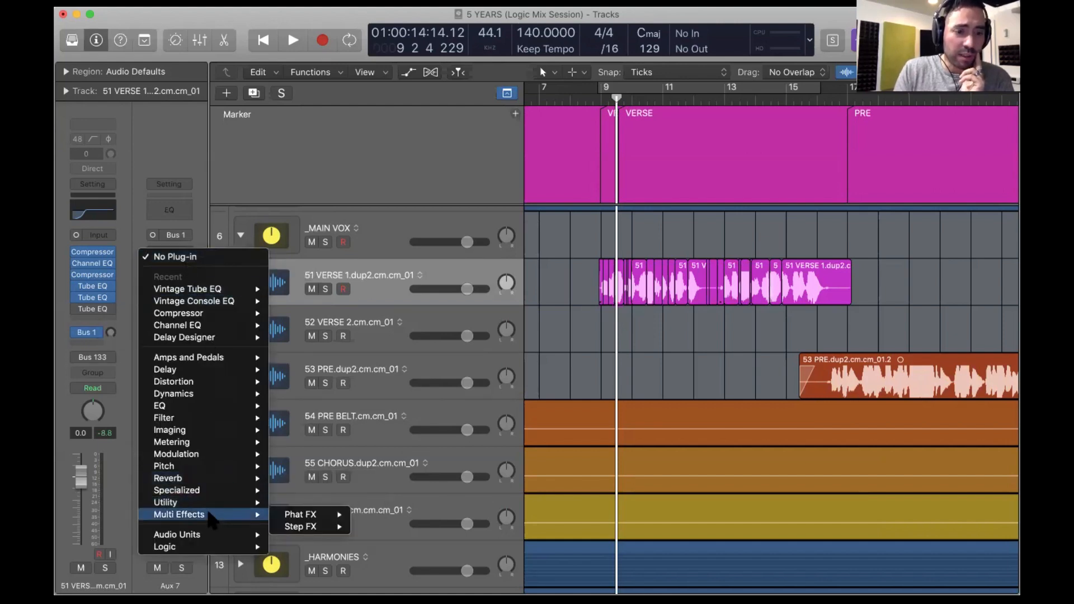
pyautogui.moveTo(212, 540)
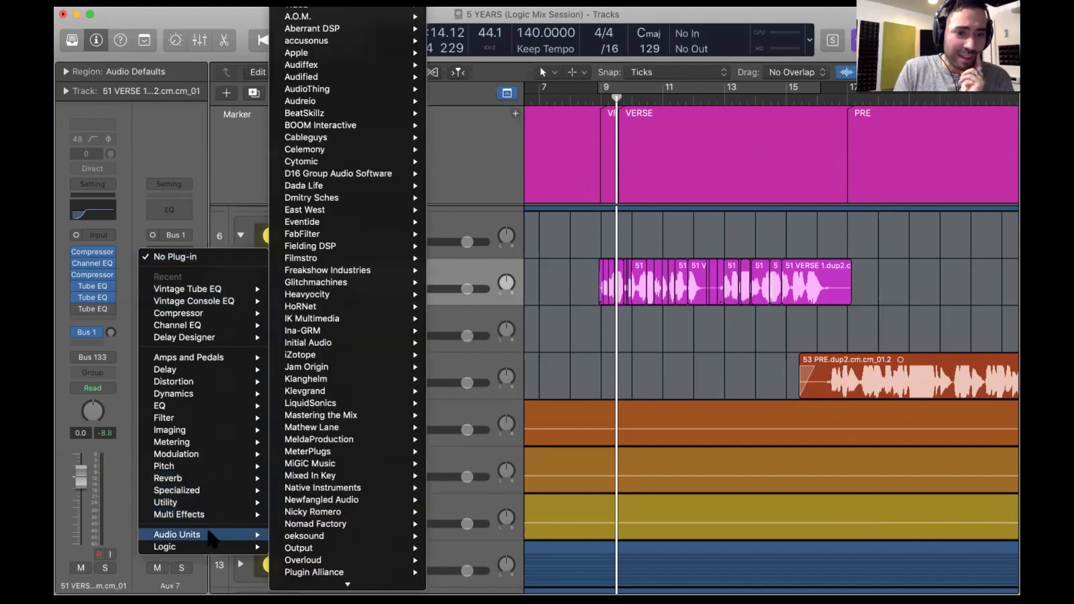
pyautogui.scroll(-10, 354, 534)
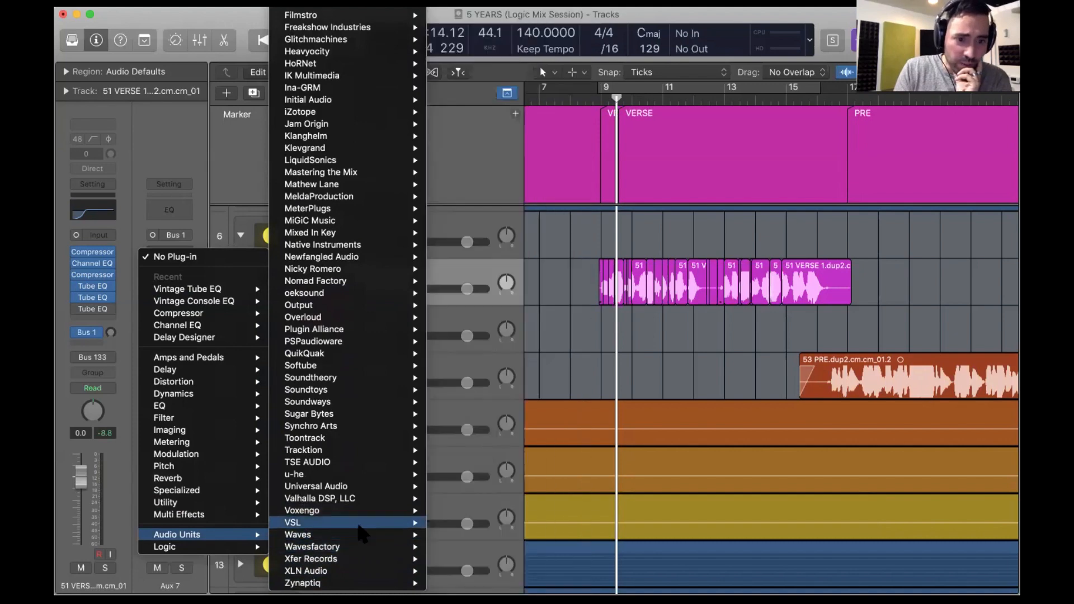
pyautogui.moveTo(363, 500)
pyautogui.moveTo(495, 547)
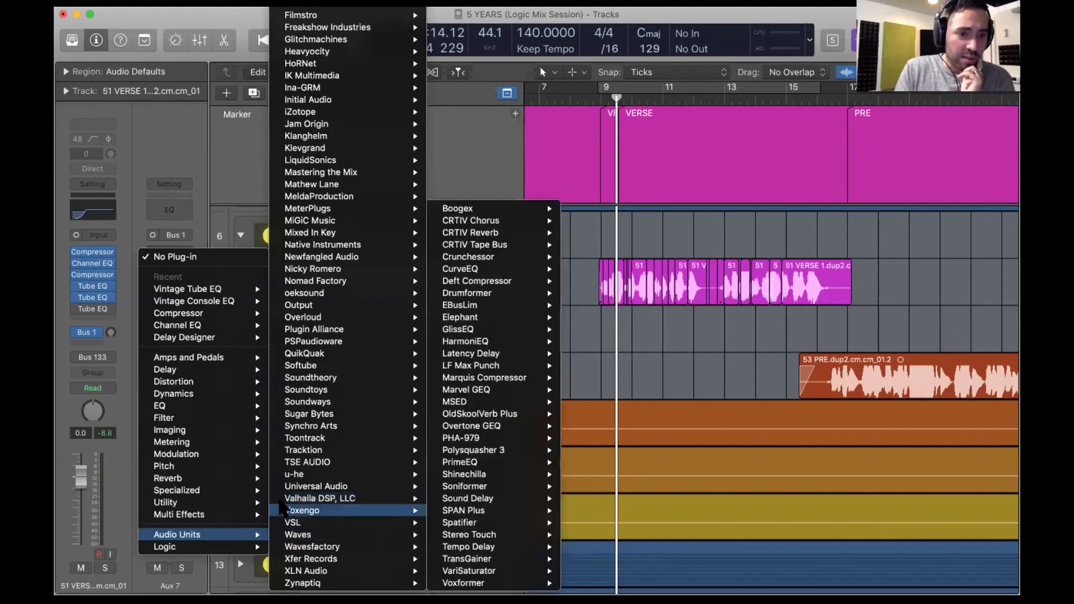
pyautogui.moveTo(229, 456)
pyautogui.moveTo(241, 394)
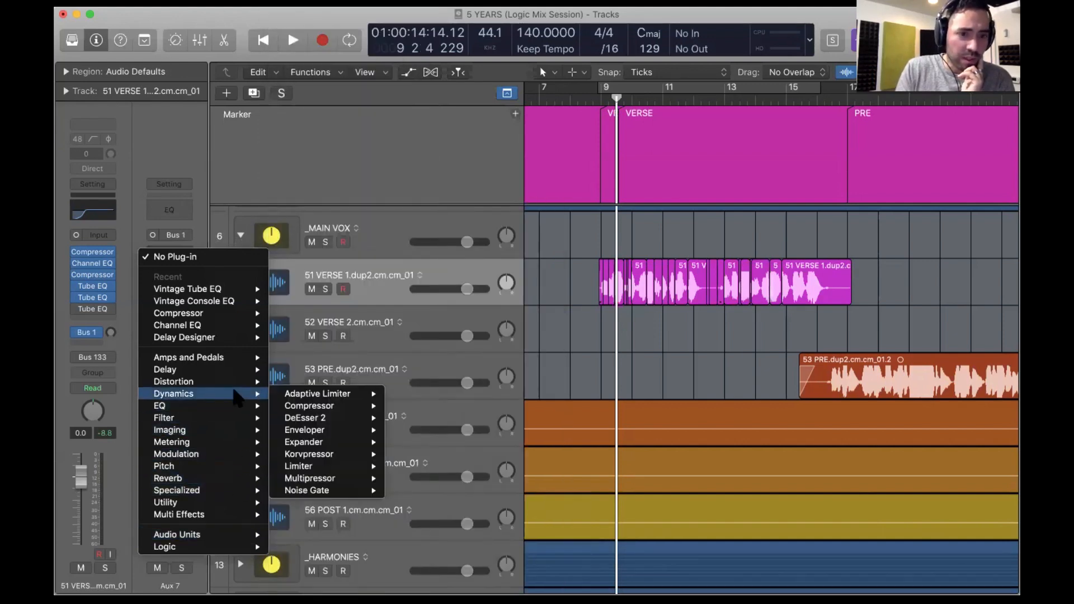
pyautogui.moveTo(345, 432)
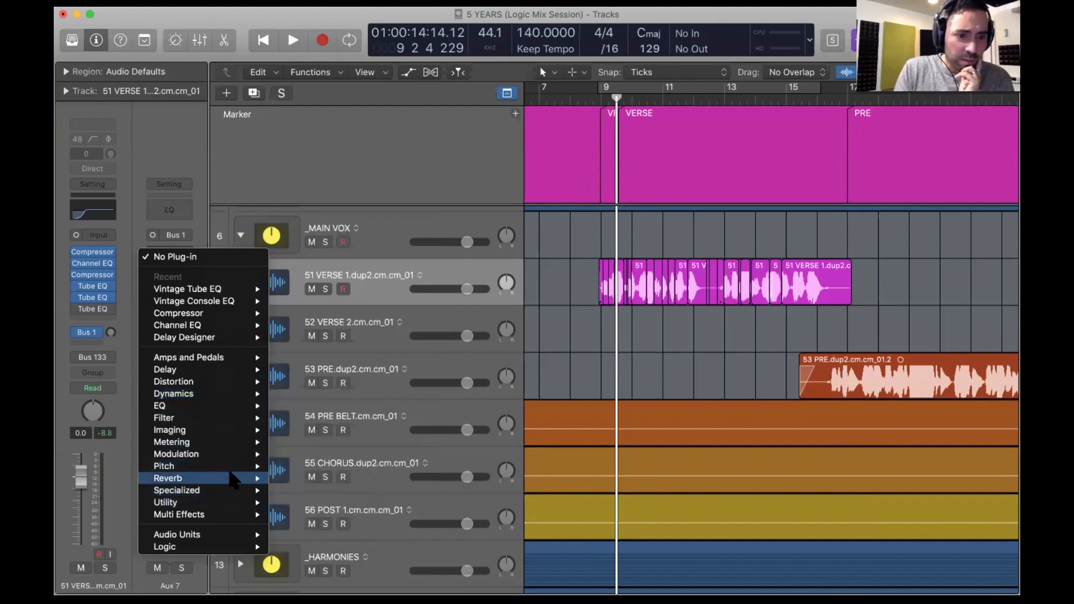
pyautogui.moveTo(314, 482)
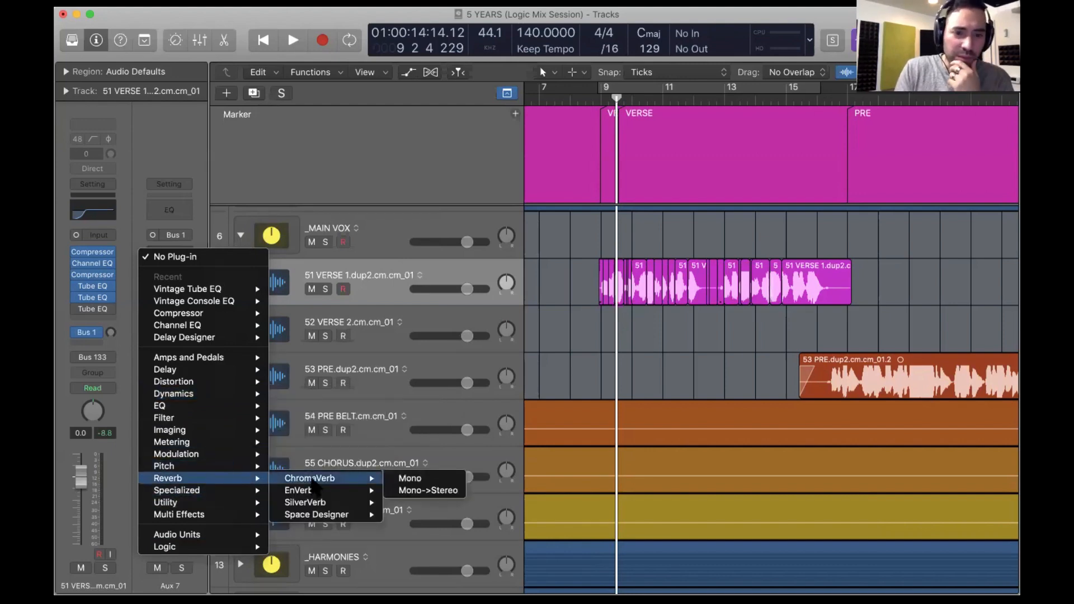
pyautogui.click(310, 476)
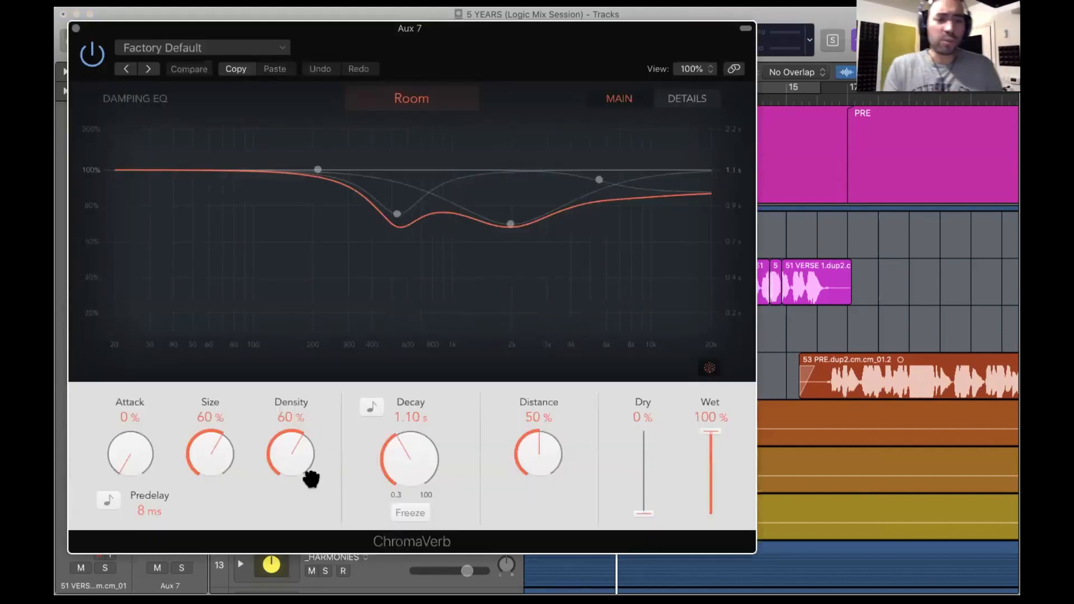
# Choose the Room type in ChromaVerb and close the plug-in window.
pyautogui.click(430, 100)
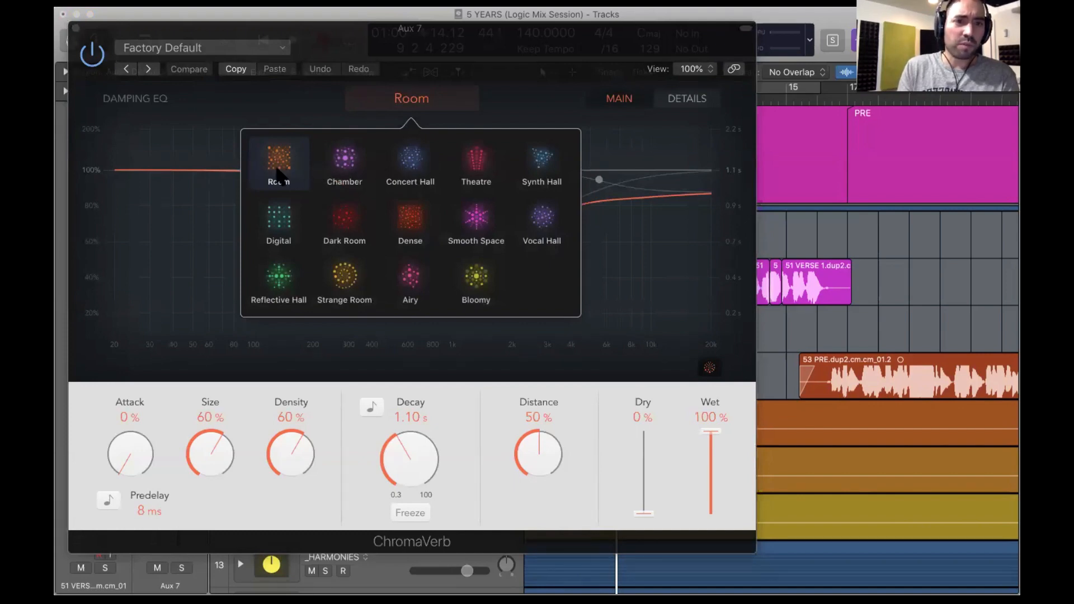
pyautogui.click(178, 238)
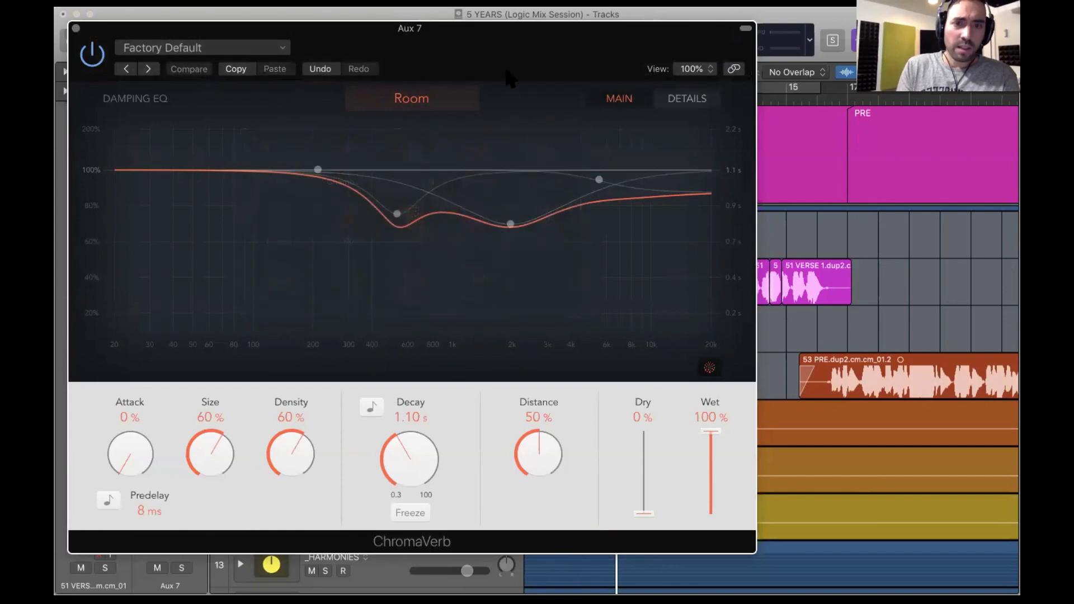
pyautogui.press('super+w')
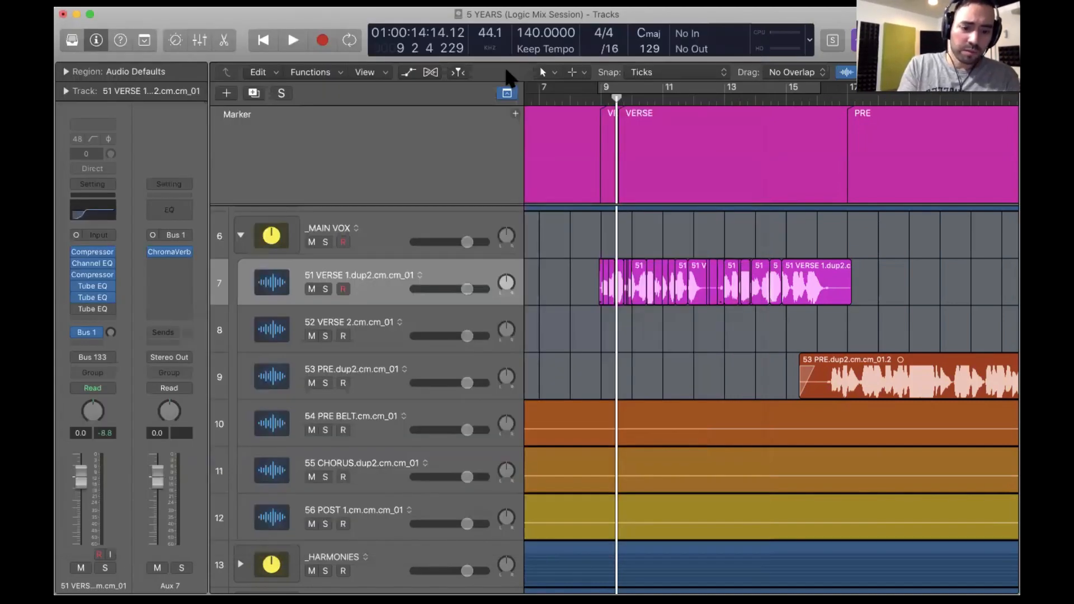
# Solo the 51 VERSE 1 track and set its Bus 1 send level to -9.4 dB.
pyautogui.press('s')
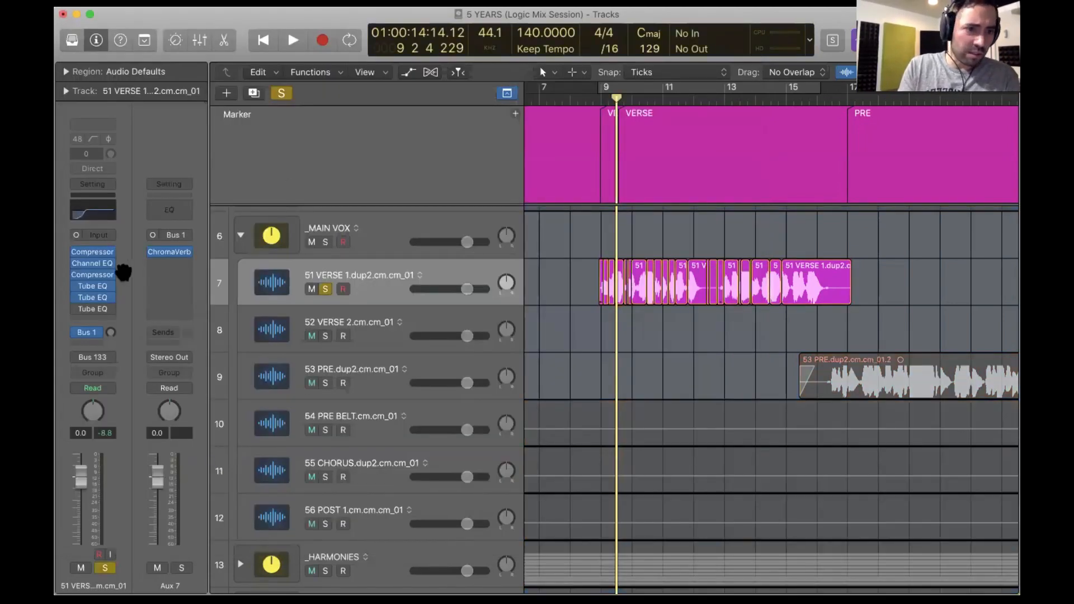
pyautogui.moveTo(110, 332); pyautogui.dragTo(116, 277)
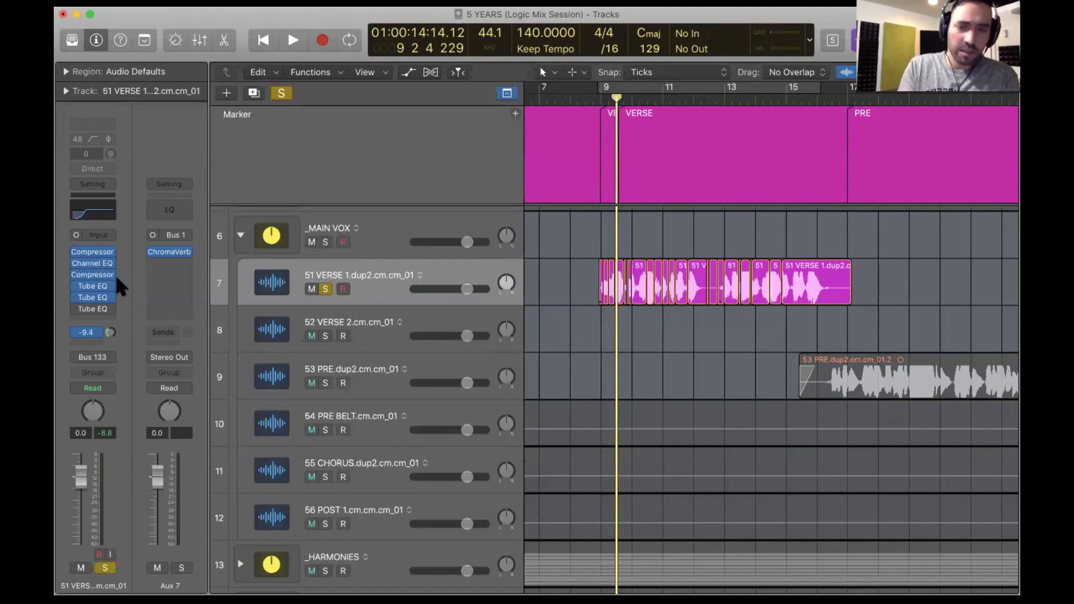
# Try ChromaVerb wet levels of 66%, 60% and 100%, set the level to 34%, audition the verse, stop playback, and close the reverb.
pyautogui.press('v')
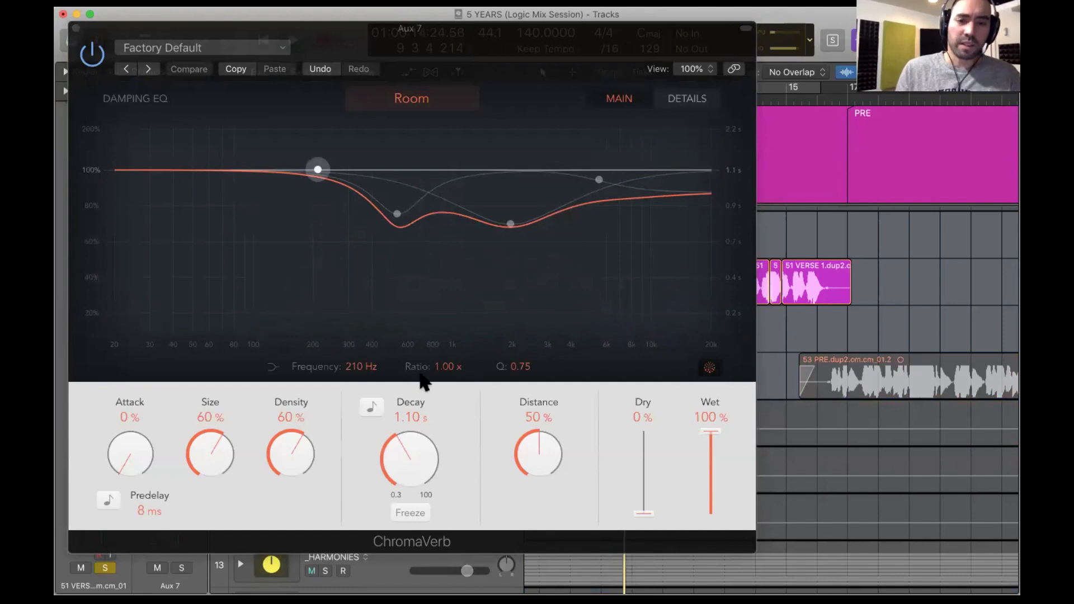
pyautogui.moveTo(714, 427); pyautogui.dragTo(717, 455)
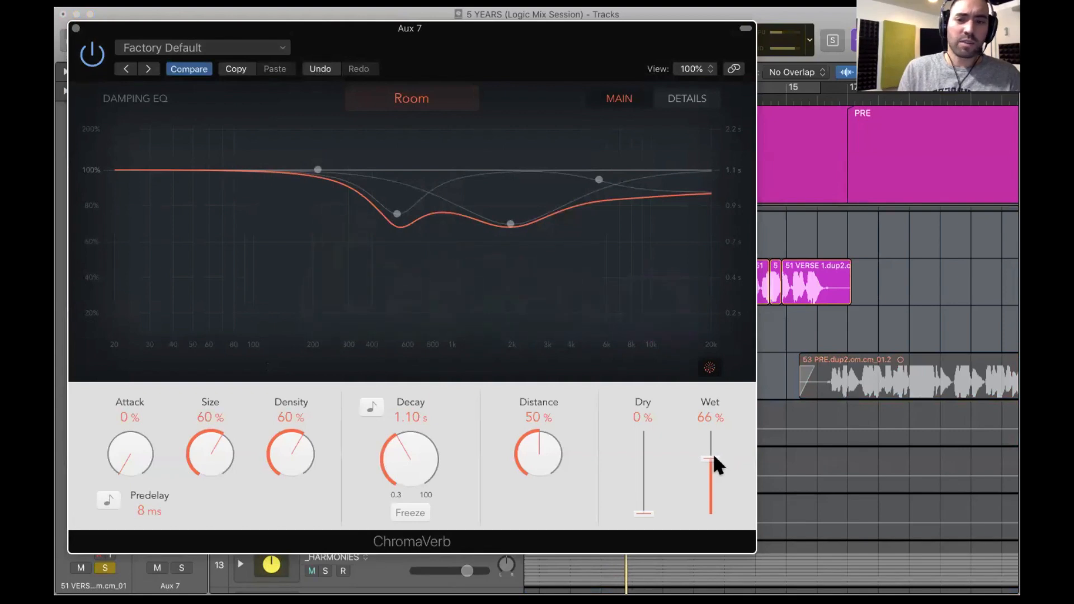
pyautogui.moveTo(714, 460); pyautogui.dragTo(715, 463)
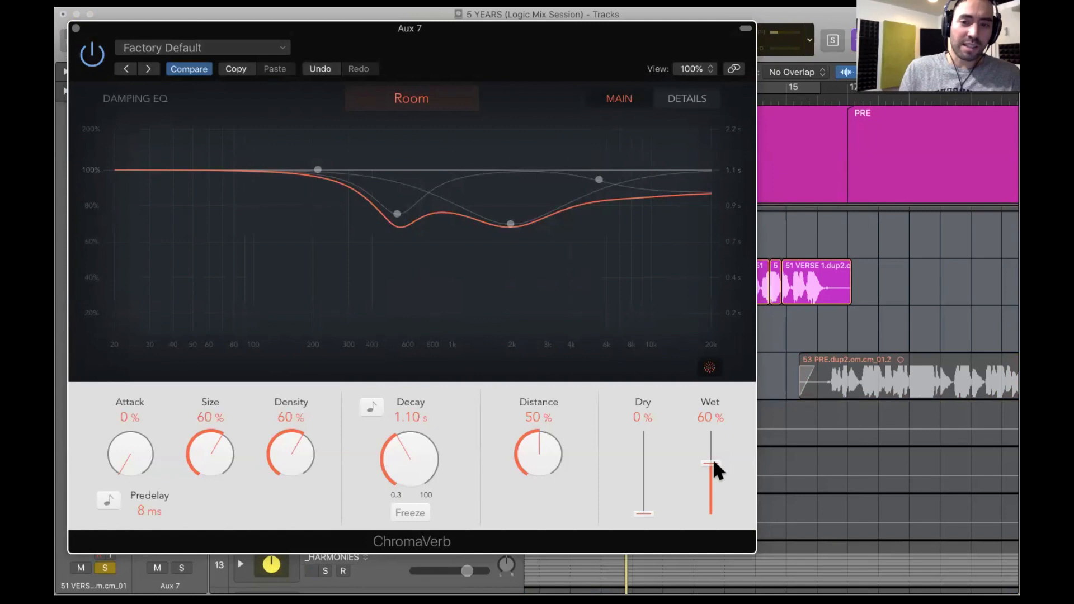
pyautogui.moveTo(715, 462); pyautogui.dragTo(715, 339)
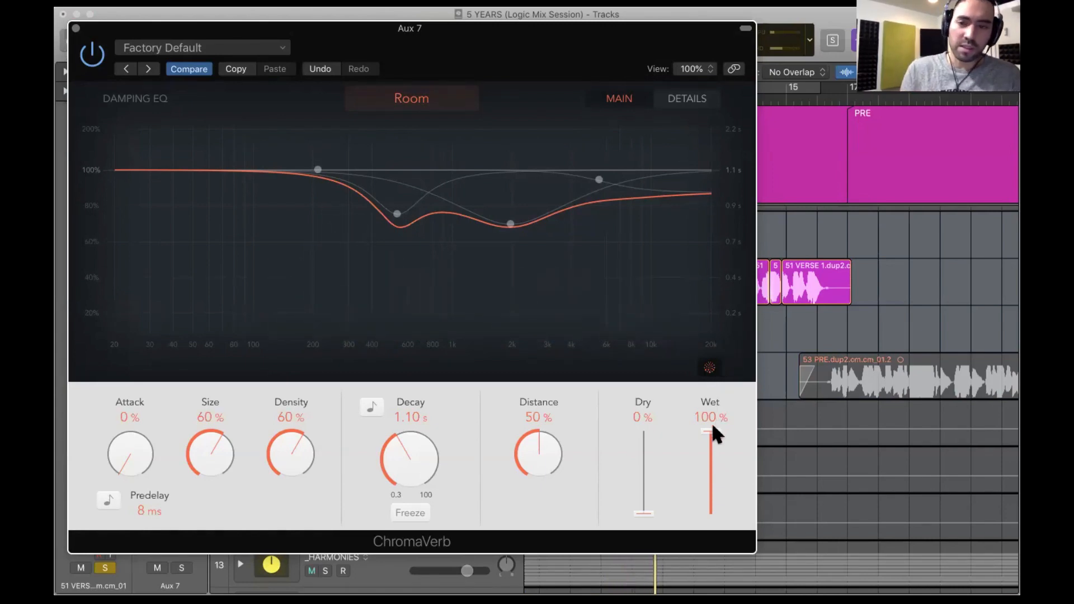
pyautogui.moveTo(711, 428); pyautogui.dragTo(716, 478)
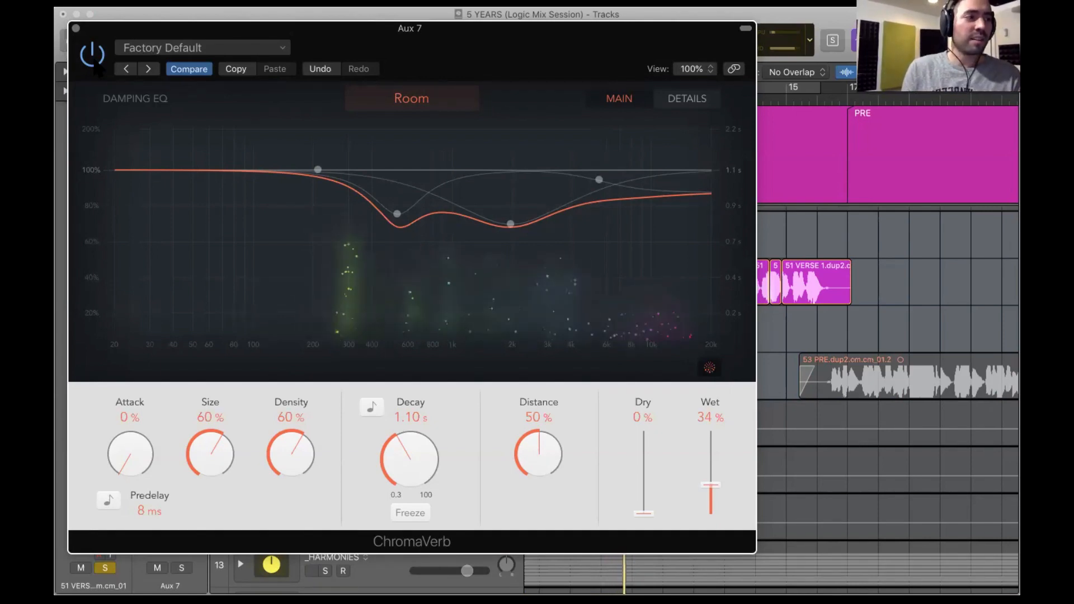
pyautogui.press('space')
pyautogui.click(76, 28)
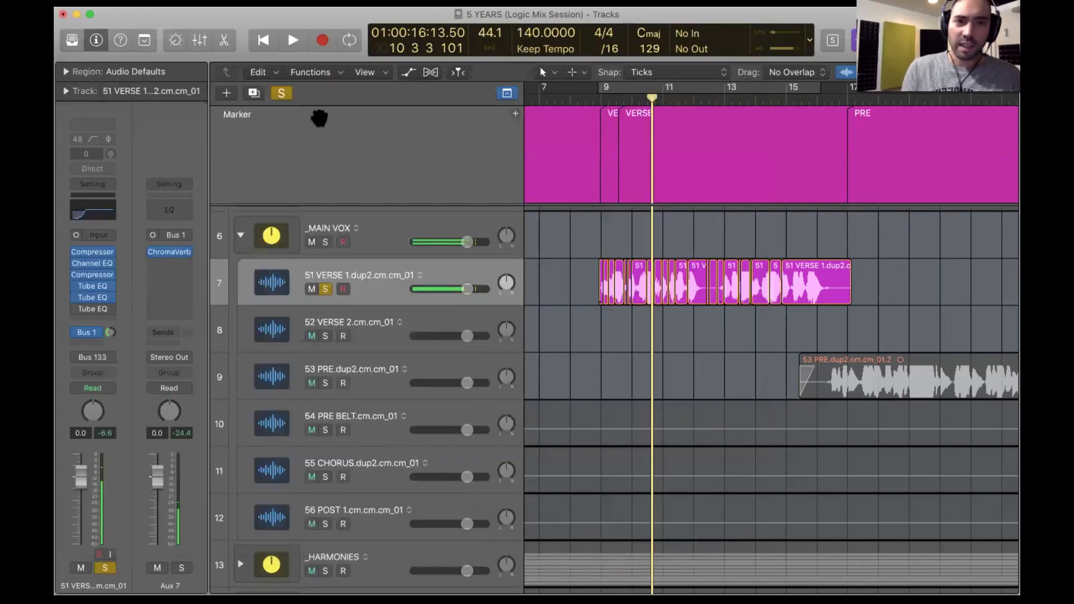
# Turn off solo and audition the 51 VERSE 1 vocal within the full mix.
pyautogui.click(282, 94)
pyautogui.press('space')
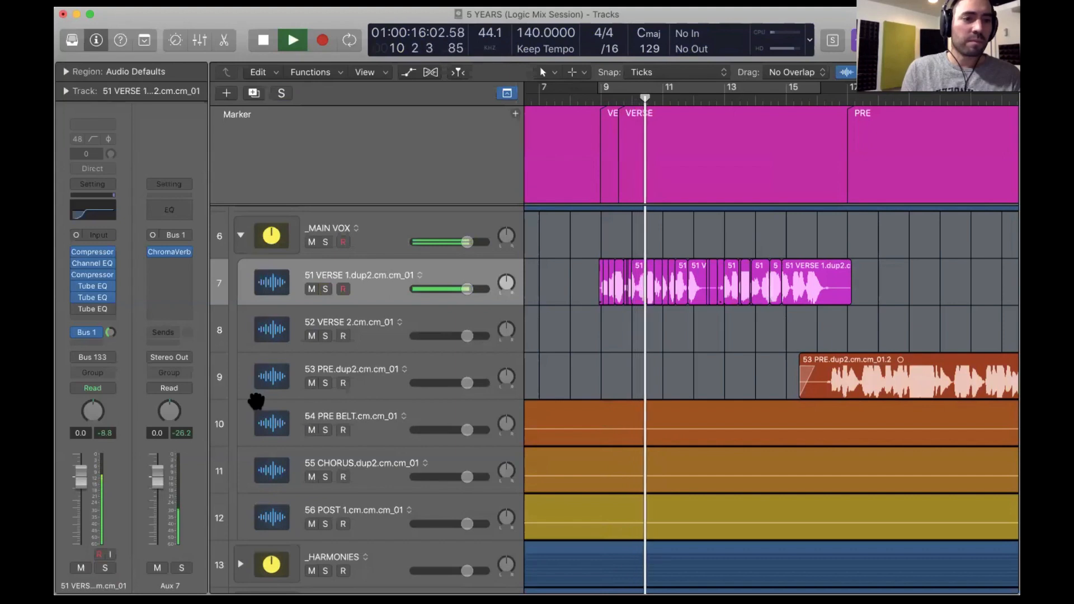
pyautogui.press('space')
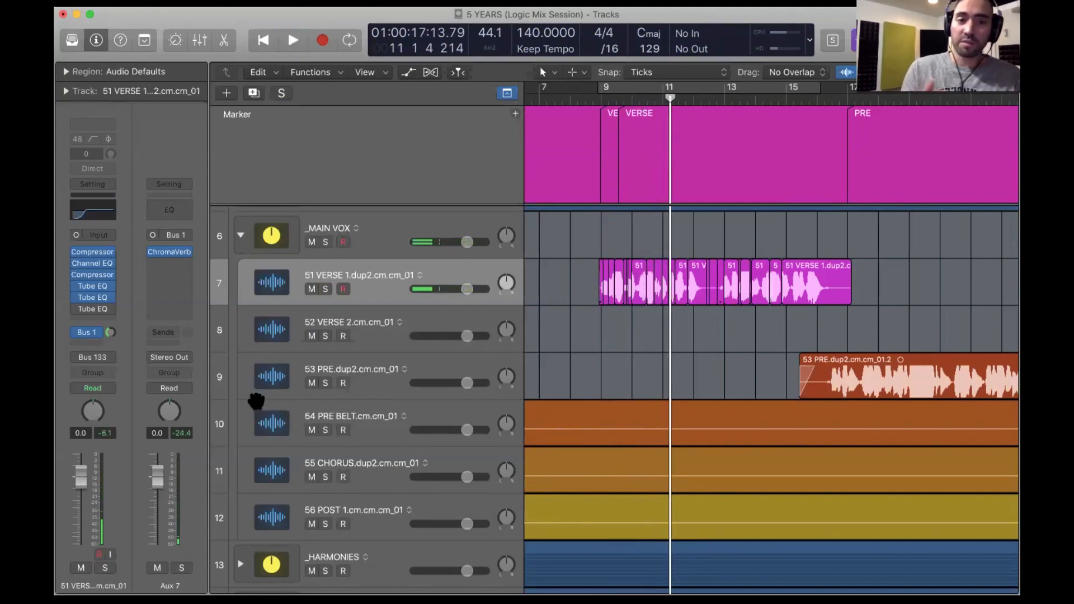
# Insert a mono Overdrive plug-in after the Tube EQs on 51 VERSE 1 and move its window clear of the channel strip.
pyautogui.click(106, 320)
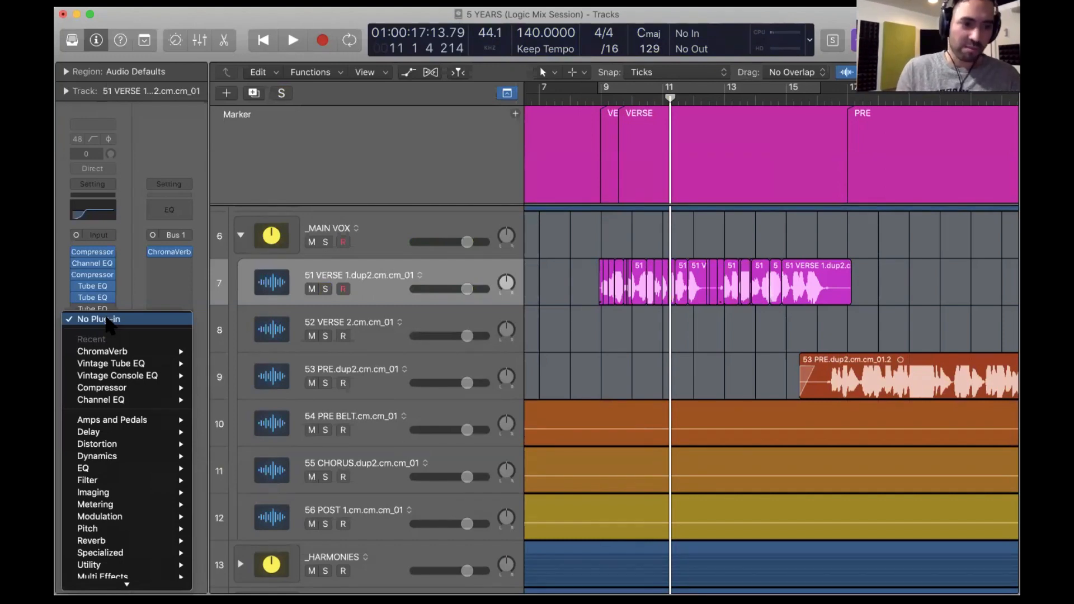
pyautogui.moveTo(121, 554)
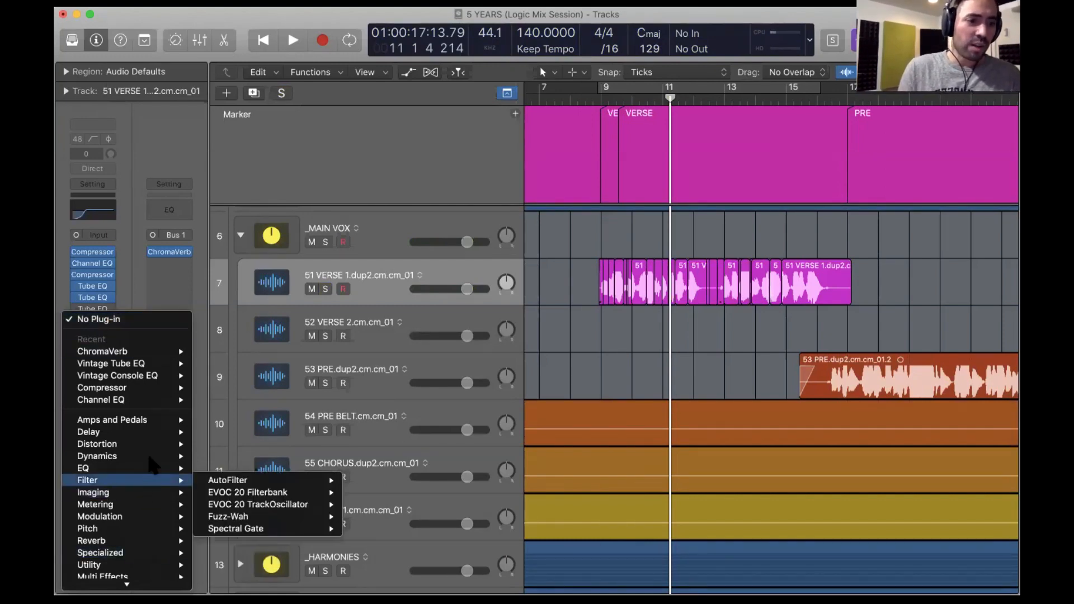
pyautogui.moveTo(163, 443)
pyautogui.moveTo(244, 496)
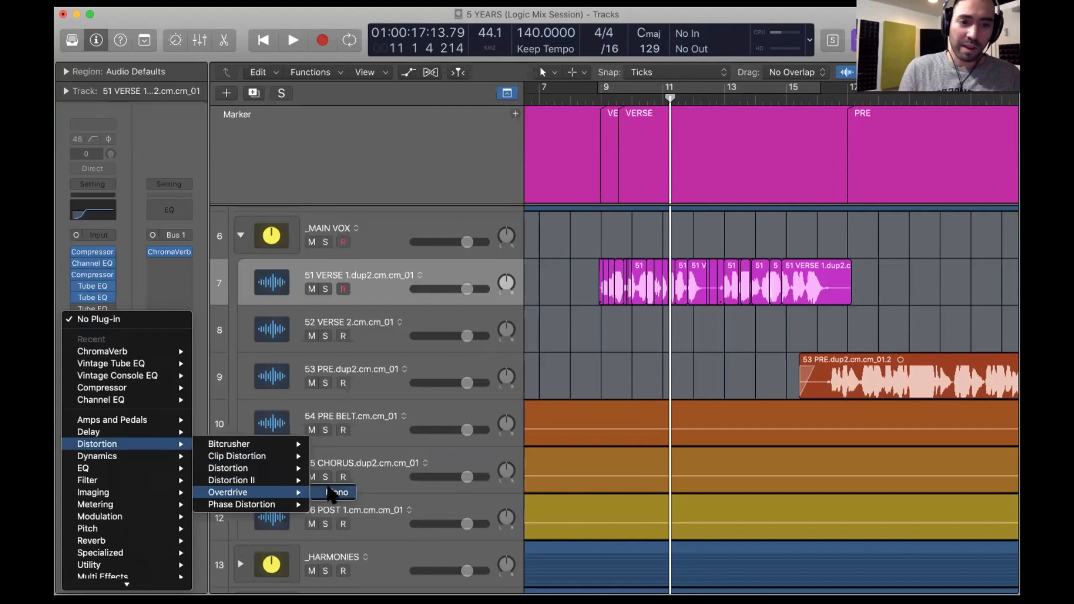
pyautogui.click(336, 492)
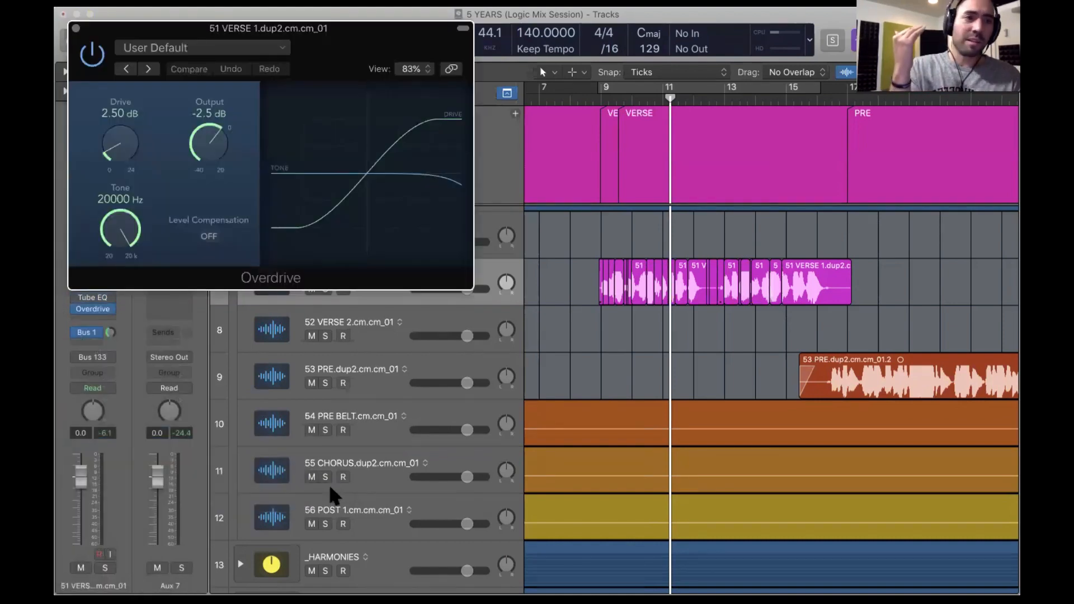
pyautogui.moveTo(370, 50); pyautogui.dragTo(483, 162)
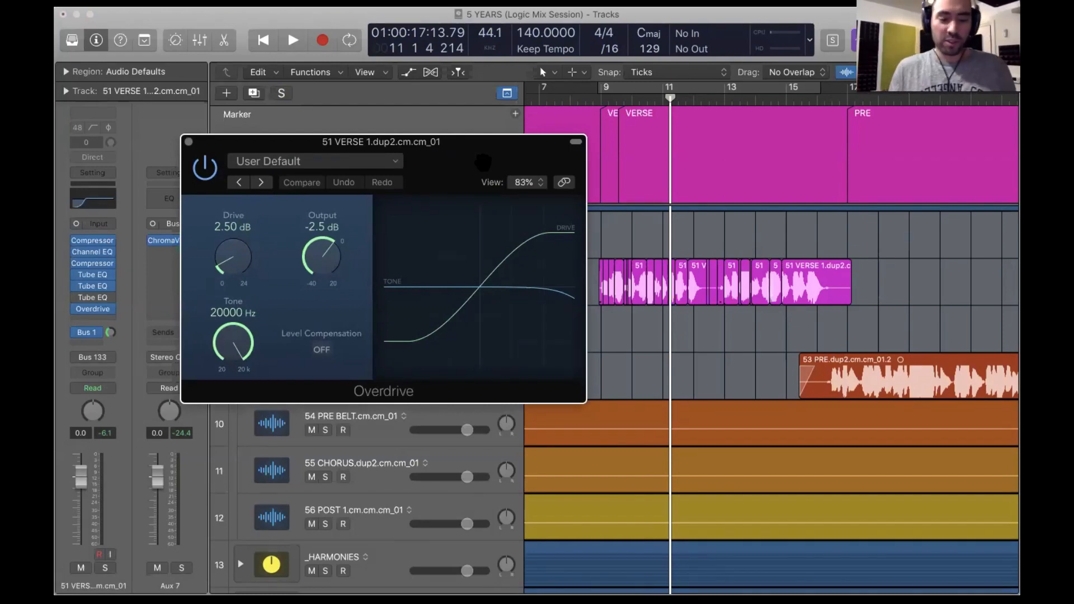
# Compare the verse vocal with Overdrive active and with it bypassed.
pyautogui.press('space')
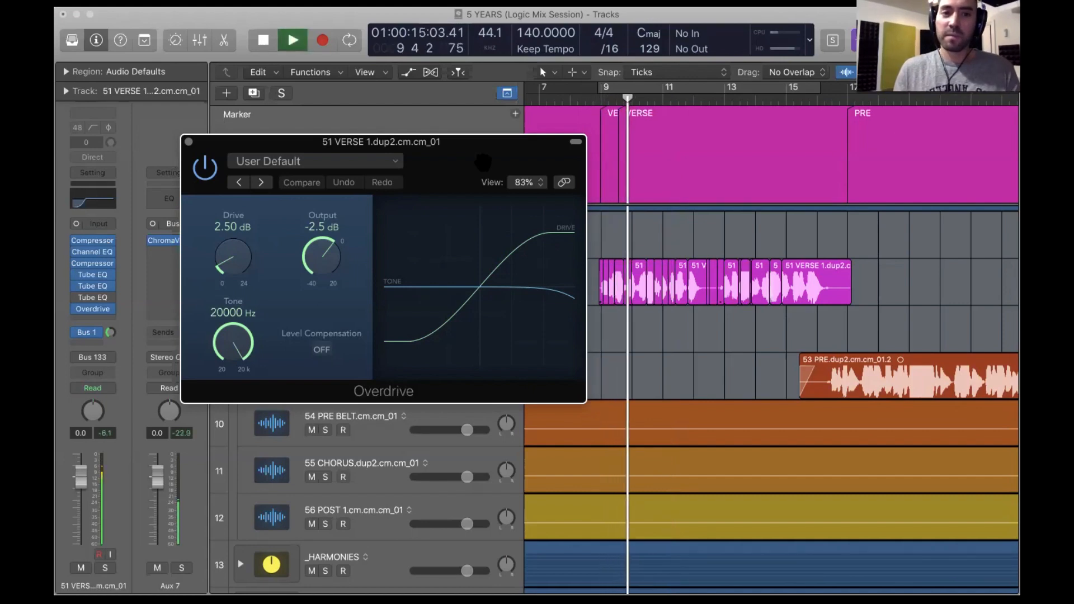
pyautogui.press('space')
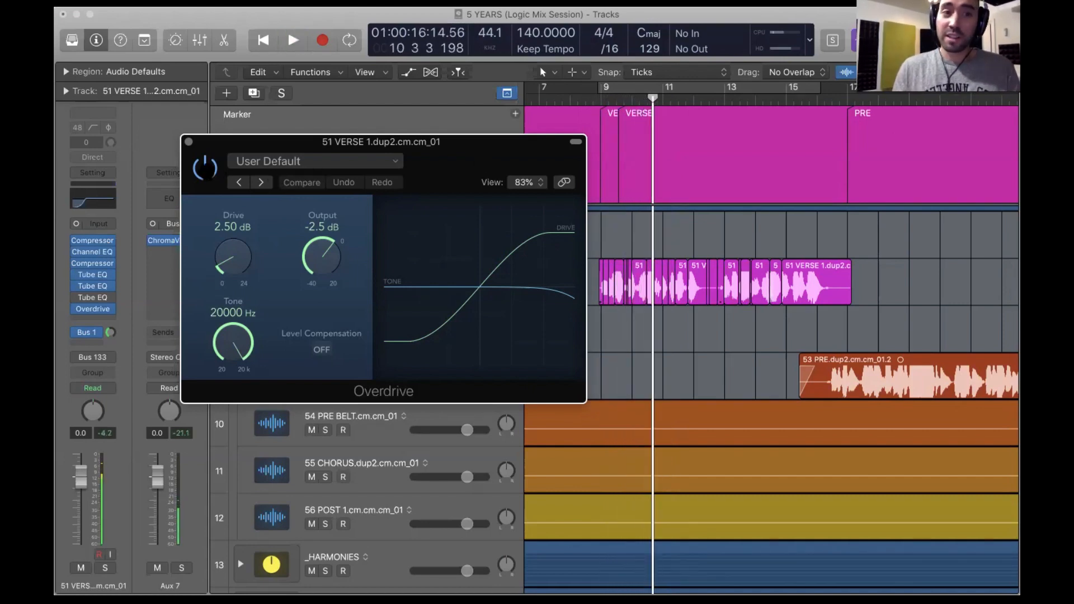
pyautogui.click(205, 167)
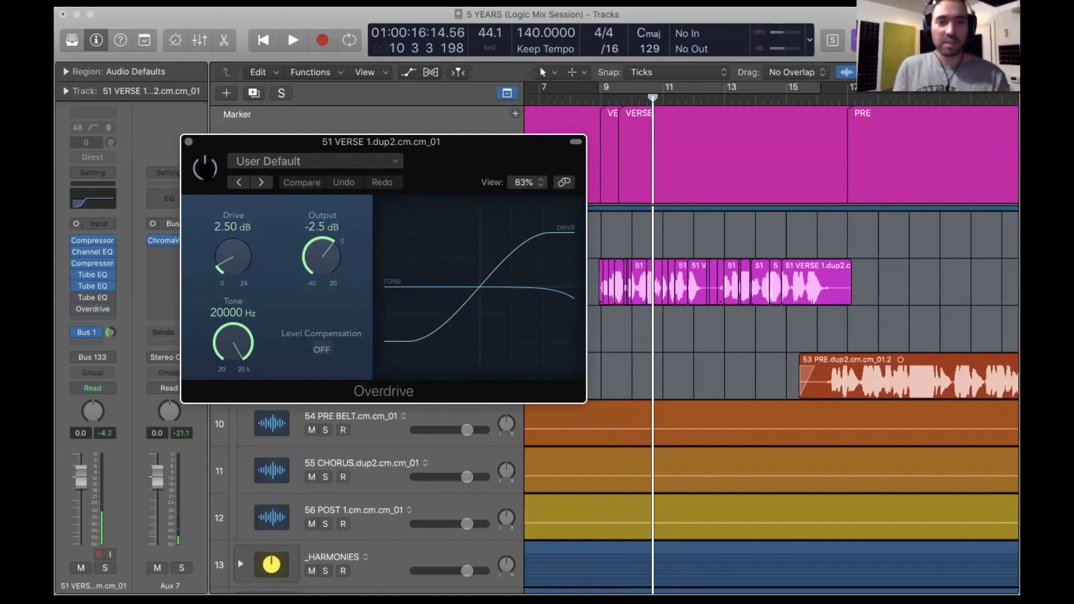
pyautogui.press('space')
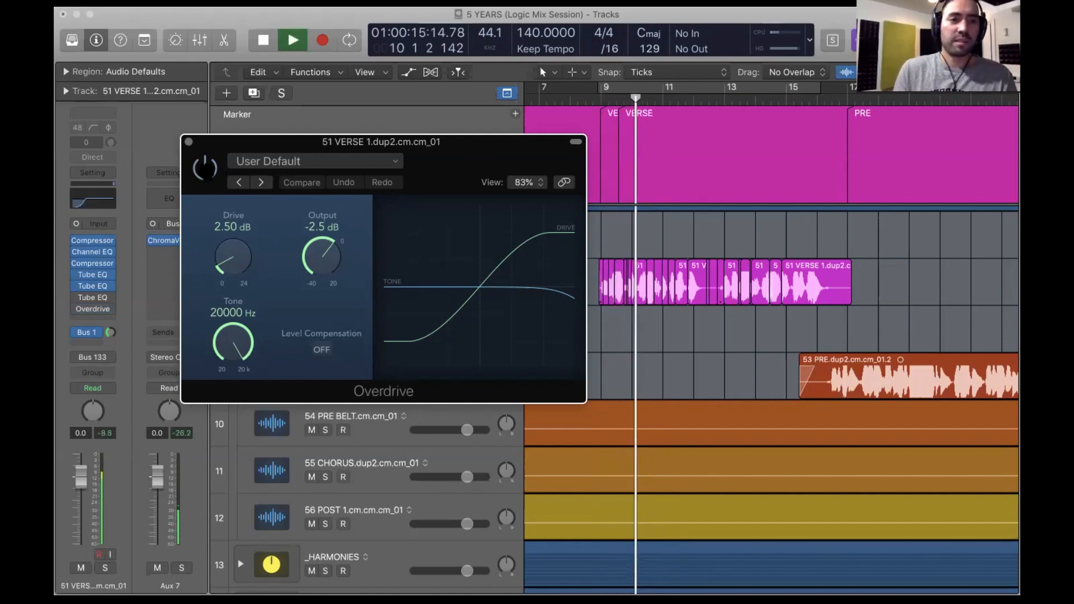
pyautogui.press('space')
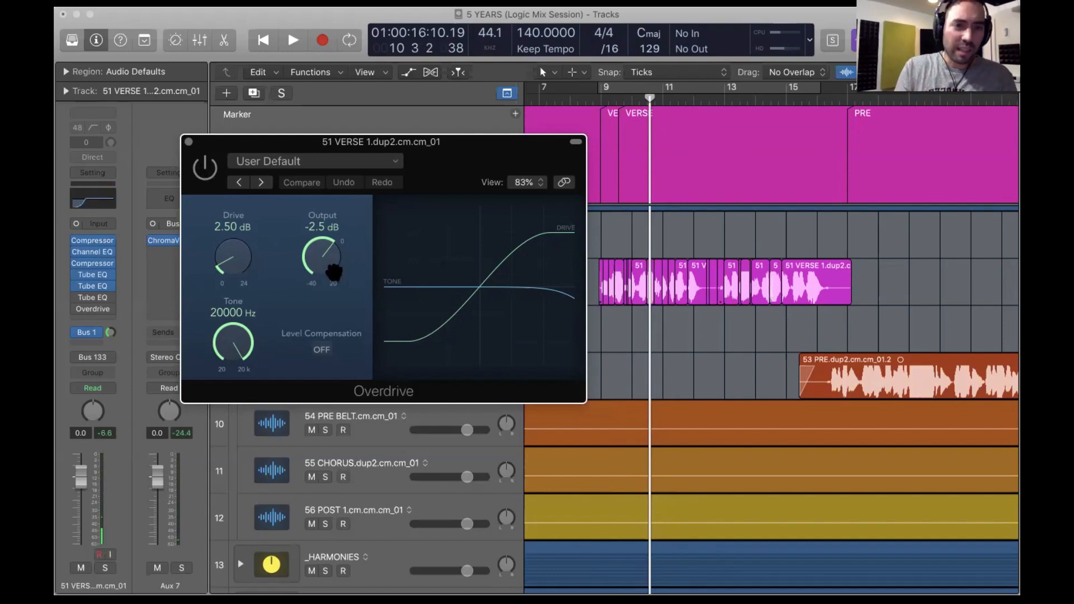
# Set the Overdrive output to -3.0 dB, reactivate the plug-in, audition the verse, and close its window.
pyautogui.moveTo(331, 272); pyautogui.dragTo(325, 266)
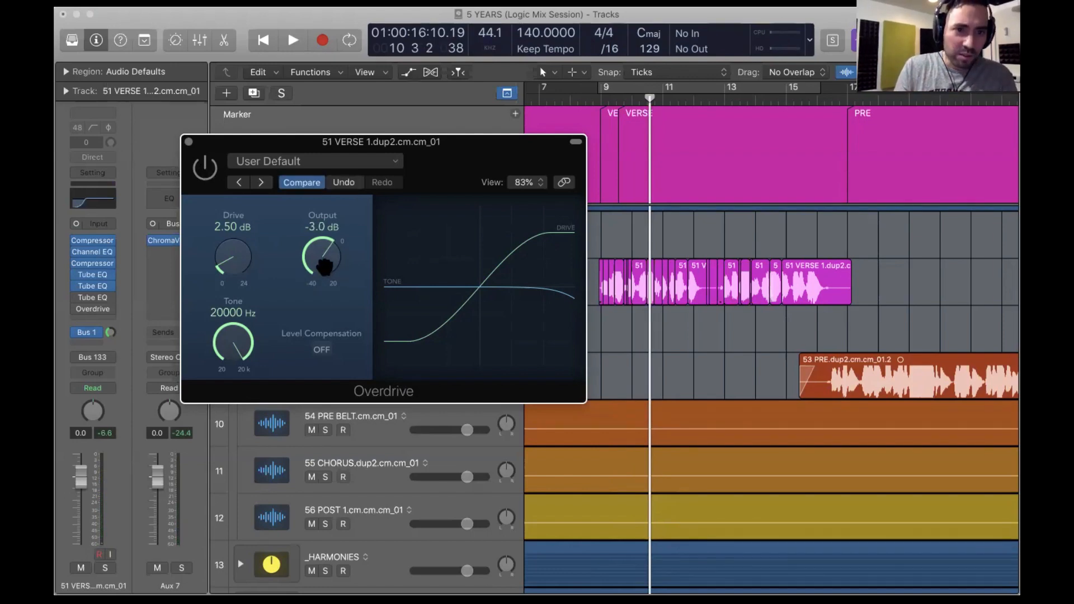
pyautogui.click(204, 167)
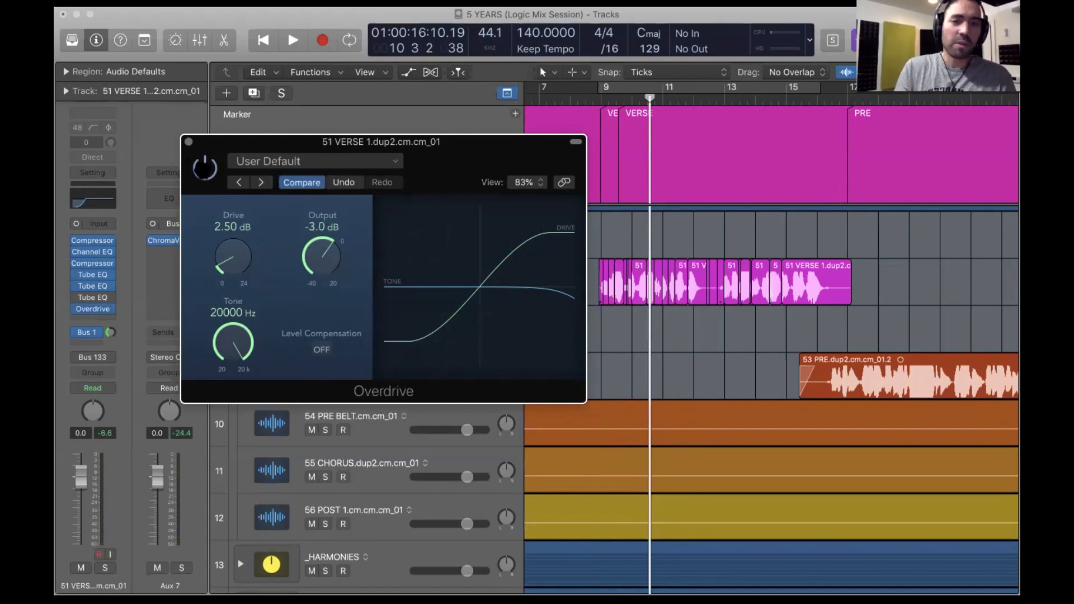
pyautogui.press('space')
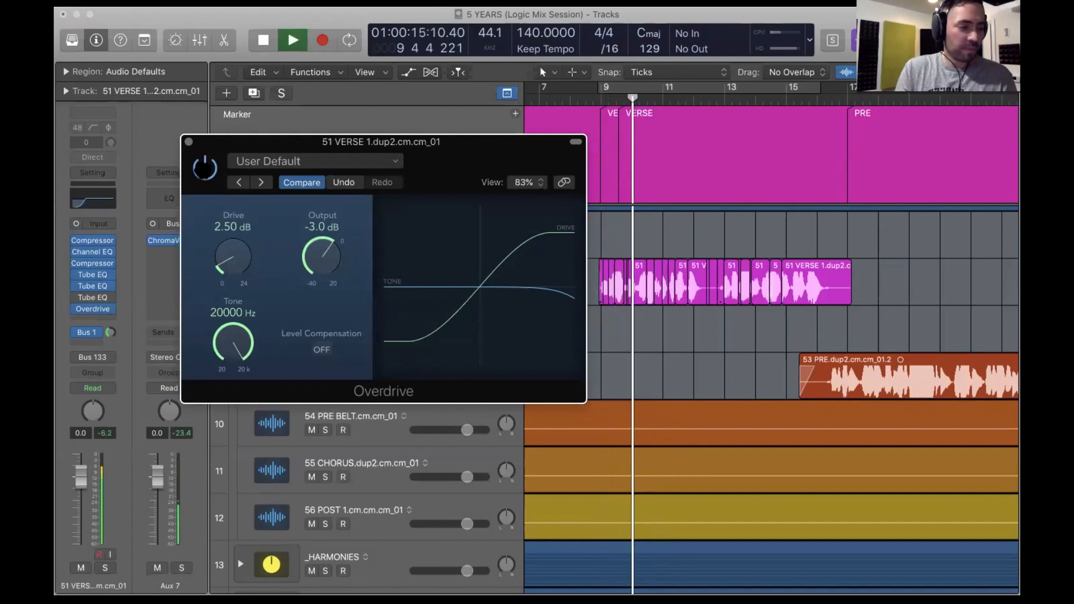
pyautogui.press('space')
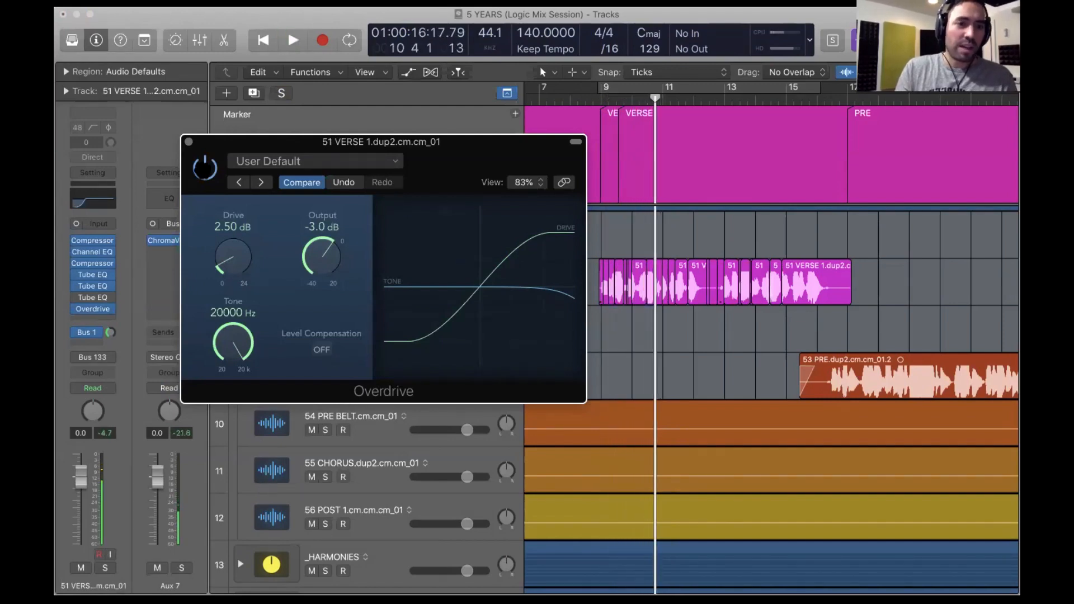
pyautogui.click(188, 141)
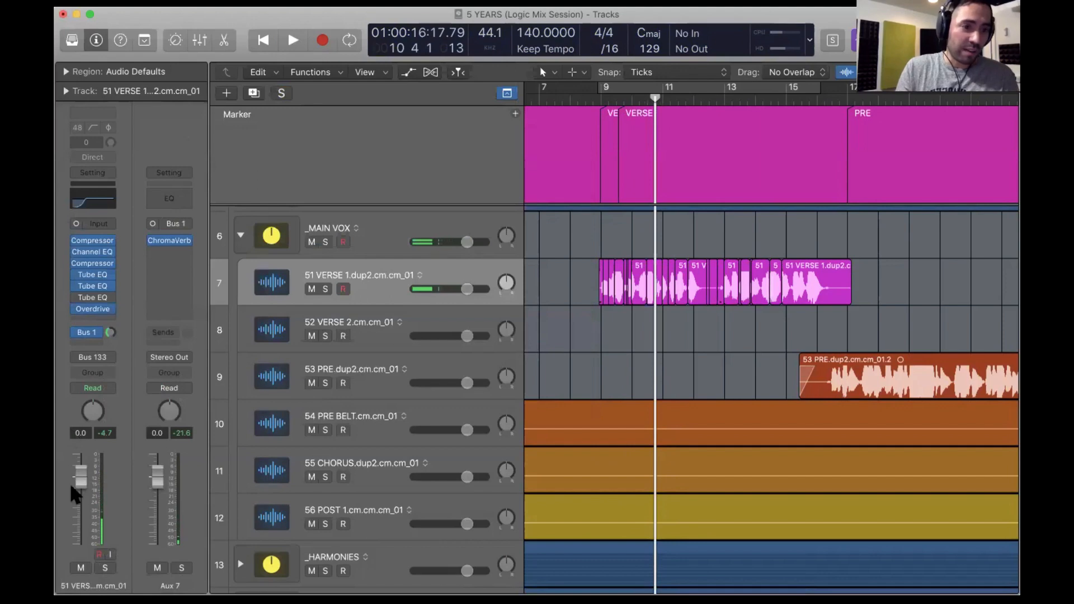
# Lower the 51 VERSE 1 volume to -1.0 dB while auditioning the verse, and remove the bypassed Tube EQ from its inserts.
pyautogui.moveTo(76, 473); pyautogui.dragTo(77, 479)
pyautogui.press('space')
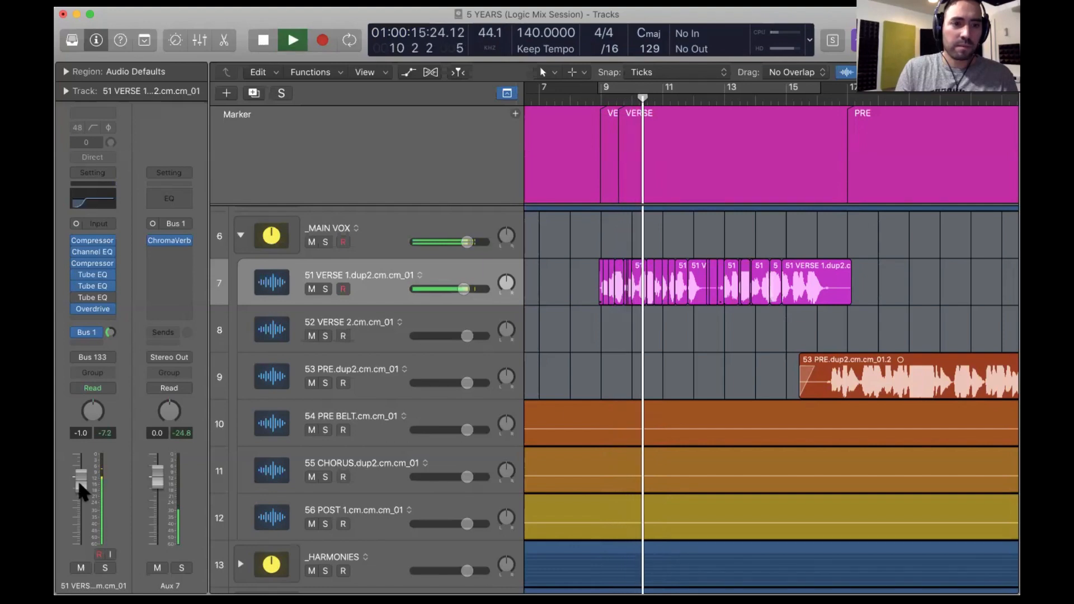
pyautogui.moveTo(104, 305)
pyautogui.press('space')
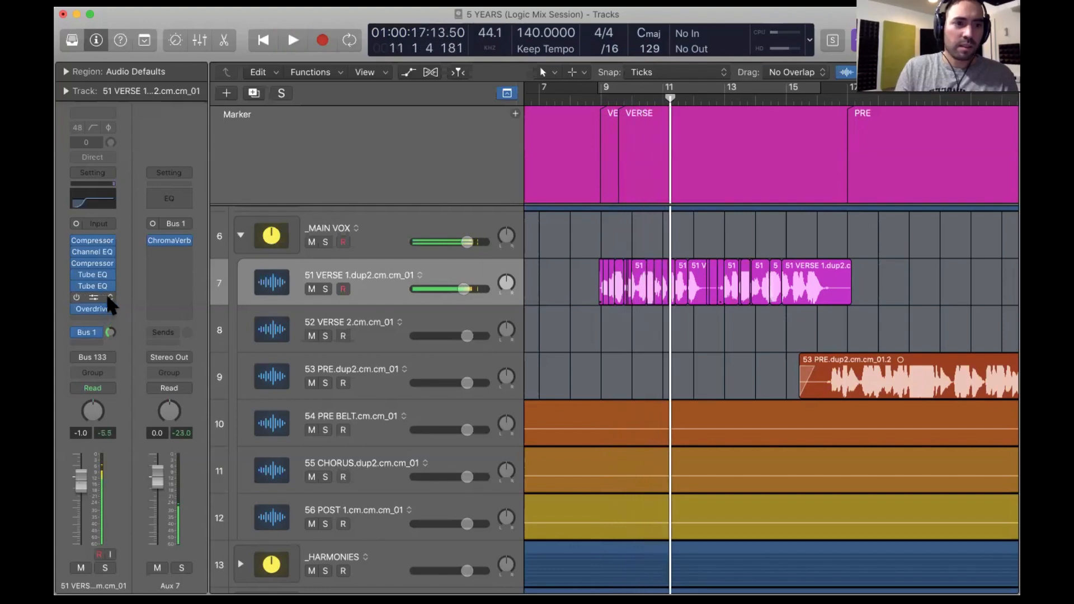
pyautogui.click(106, 295)
pyautogui.click(146, 306)
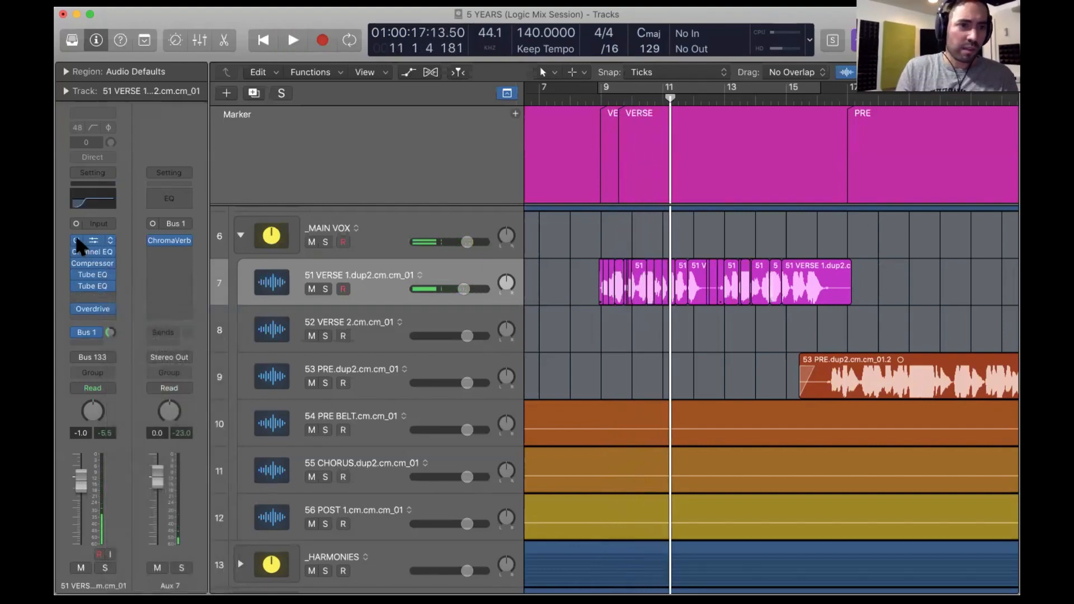
# Audition 51 VERSE 1 with all plug-ins and the Bus 1 send bypassed, and reactivate only the compressors and EQs.
pyautogui.keyDown('alt'); pyautogui.click(76, 239); pyautogui.keyUp('alt')
pyautogui.press('space')
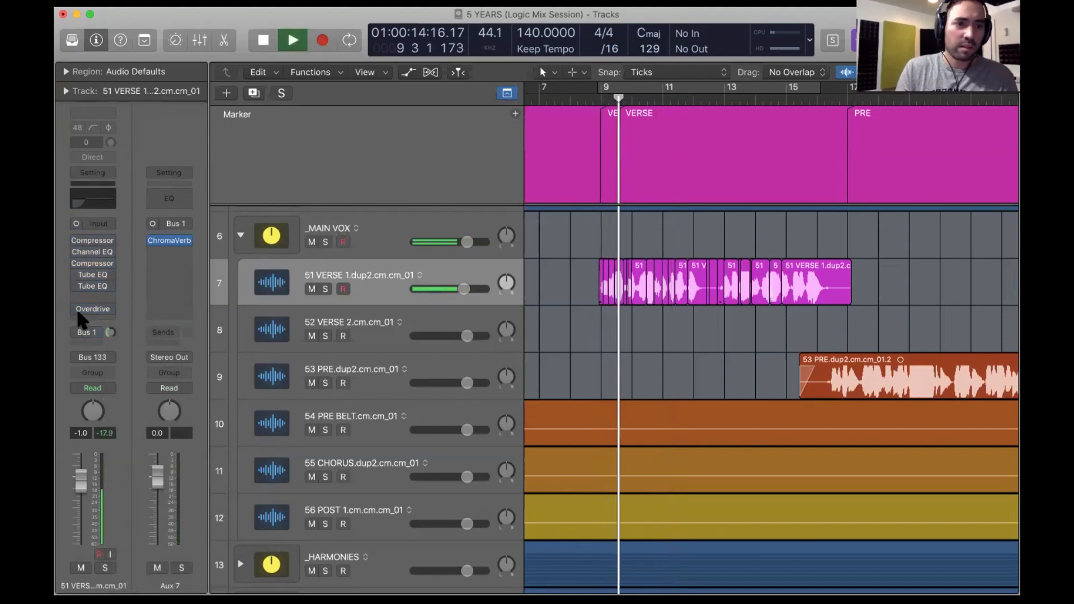
pyautogui.moveTo(76, 240)
pyautogui.moveTo(76, 239); pyautogui.dragTo(73, 303)
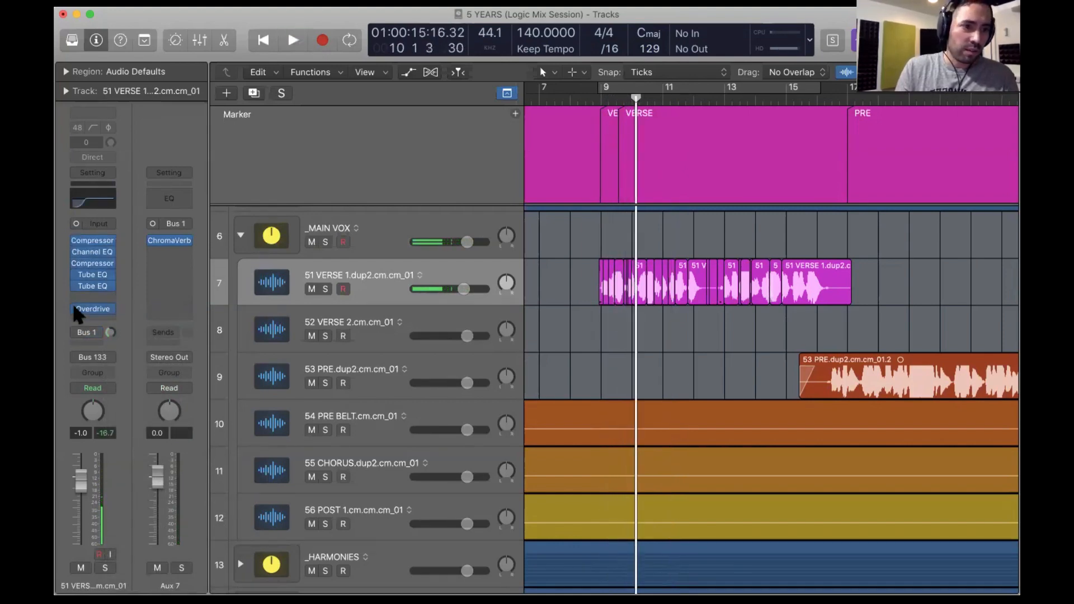
pyautogui.click(74, 306)
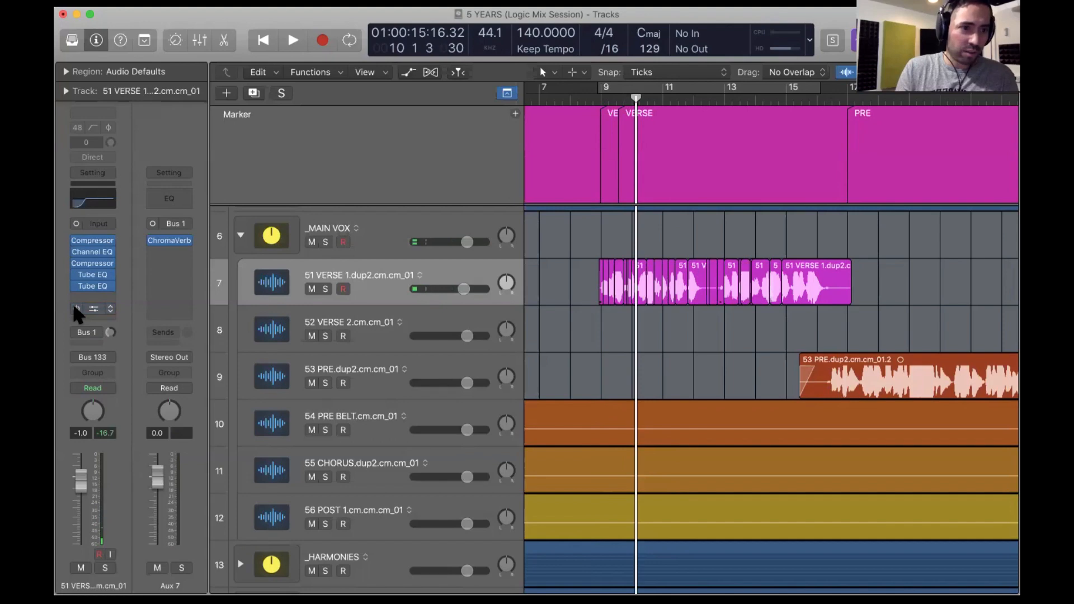
# Audition the verse without Overdrive, first without and then with the Bus 1 send, and re-enable Overdrive.
pyautogui.press('space')
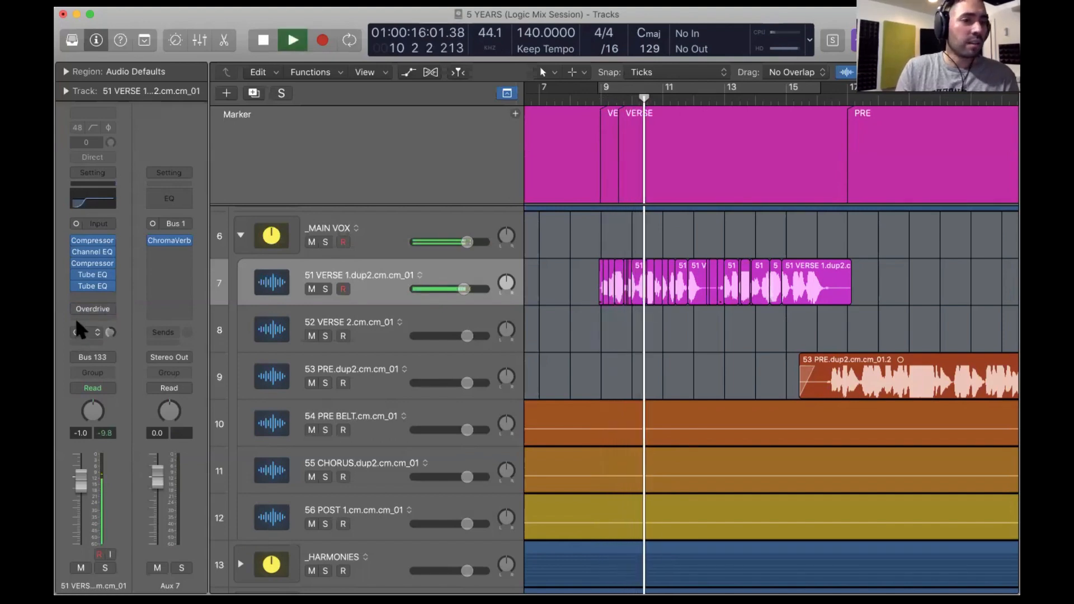
pyautogui.press('space')
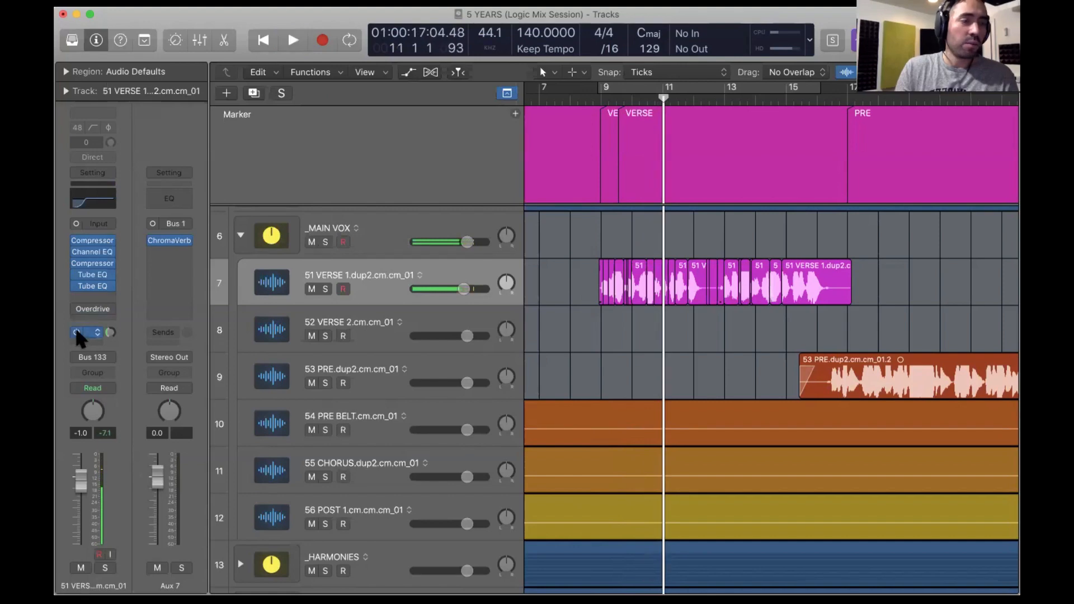
pyautogui.press('space')
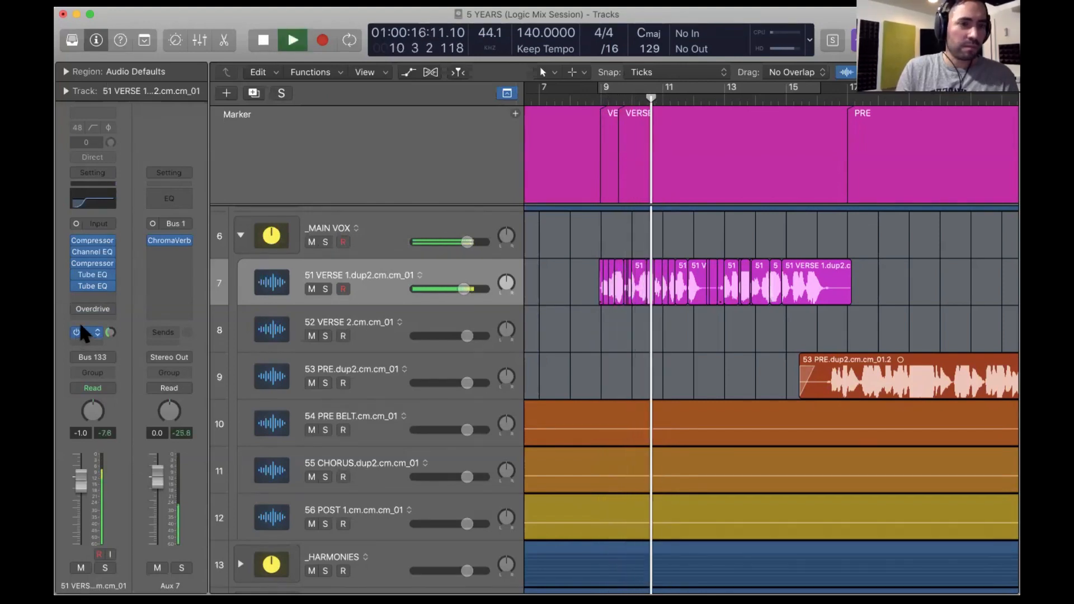
pyautogui.press('space')
pyautogui.click(77, 308)
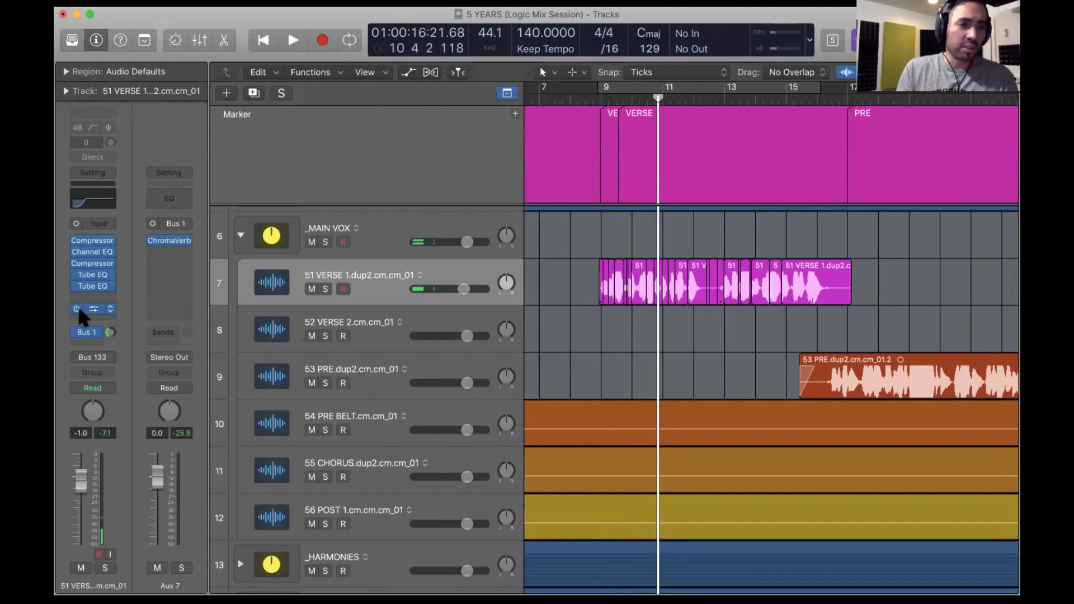
# During playback, set the Overdrive output to -3.5 dB and lower the 51 VERSE 1 volume to -1.5 dB.
pyautogui.press('space')
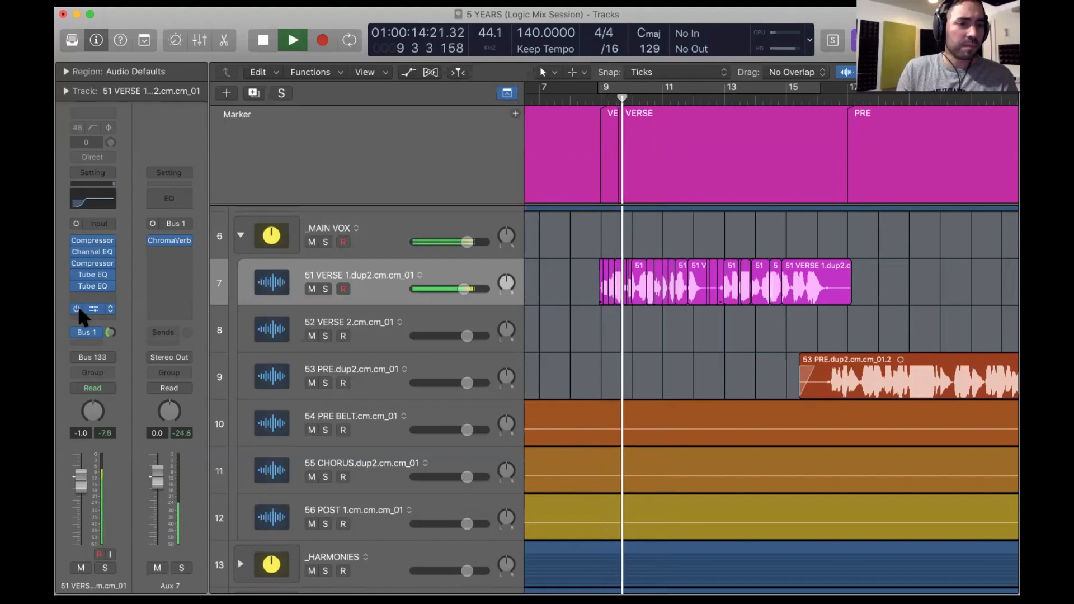
pyautogui.click(89, 307)
pyautogui.moveTo(317, 246); pyautogui.dragTo(317, 248)
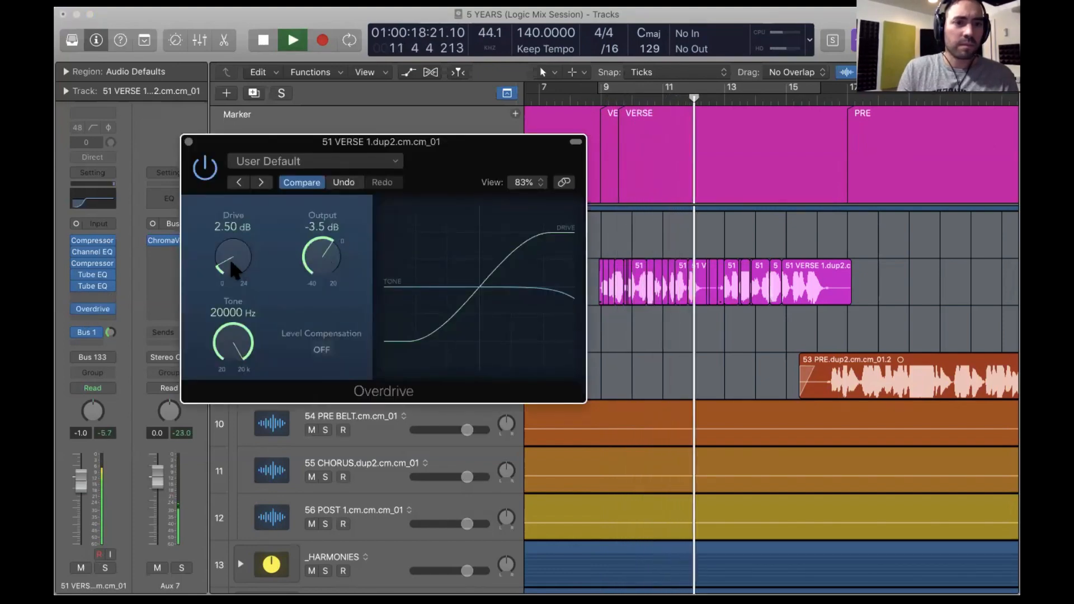
pyautogui.click(189, 142)
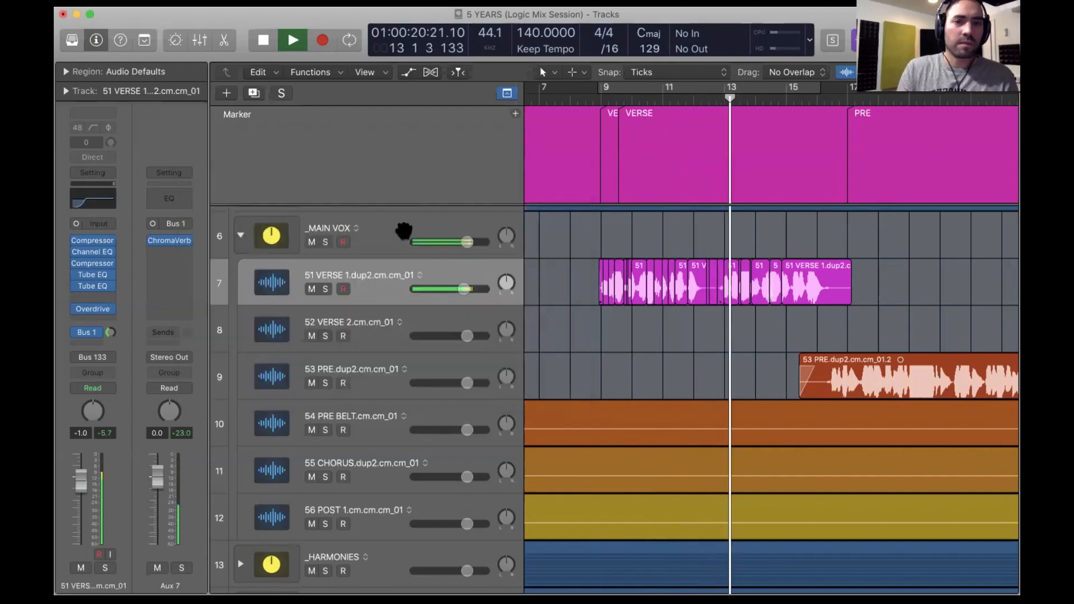
pyautogui.moveTo(81, 479); pyautogui.dragTo(81, 483)
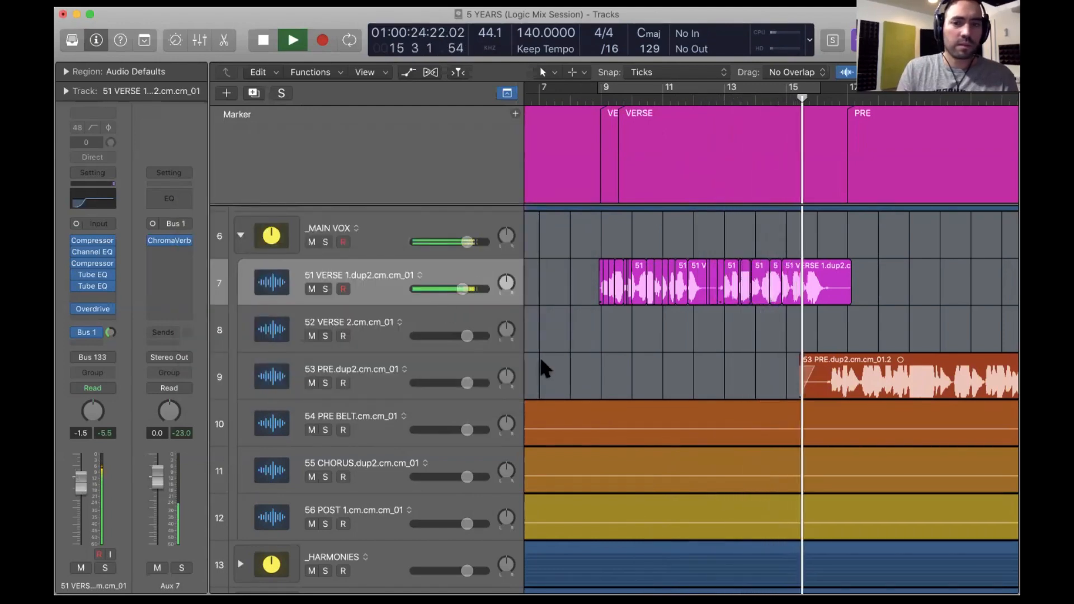
pyautogui.press('space')
# Select all regions on the 51 VERSE 1 track and place the playhead at bar 9, where the verse vocal starts.
pyautogui.hscroll(3, 626, 385)
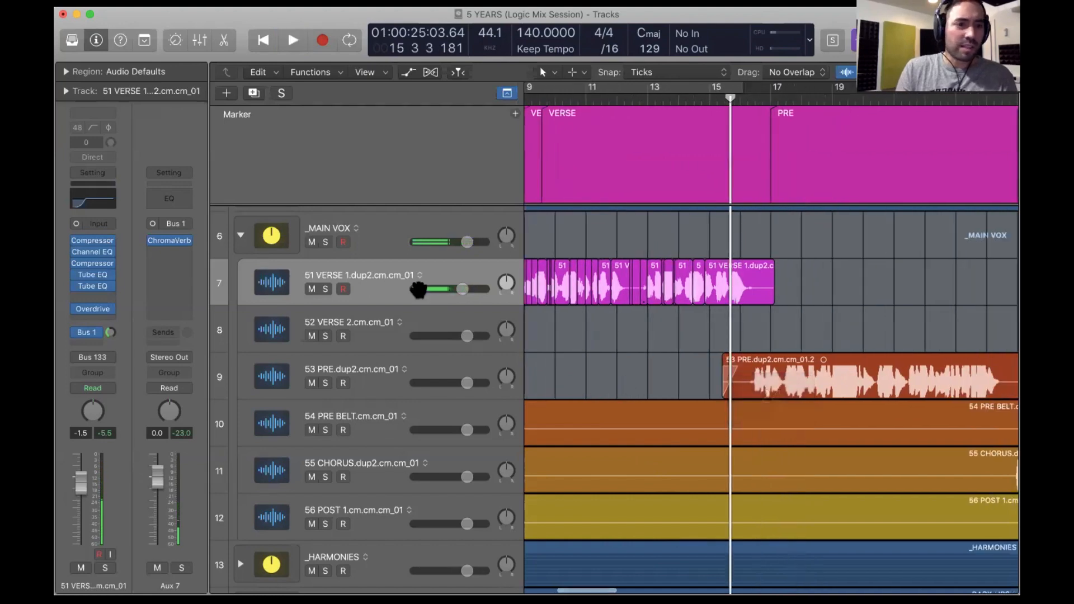
pyautogui.click(468, 273)
pyautogui.hscroll(-4, 628, 328)
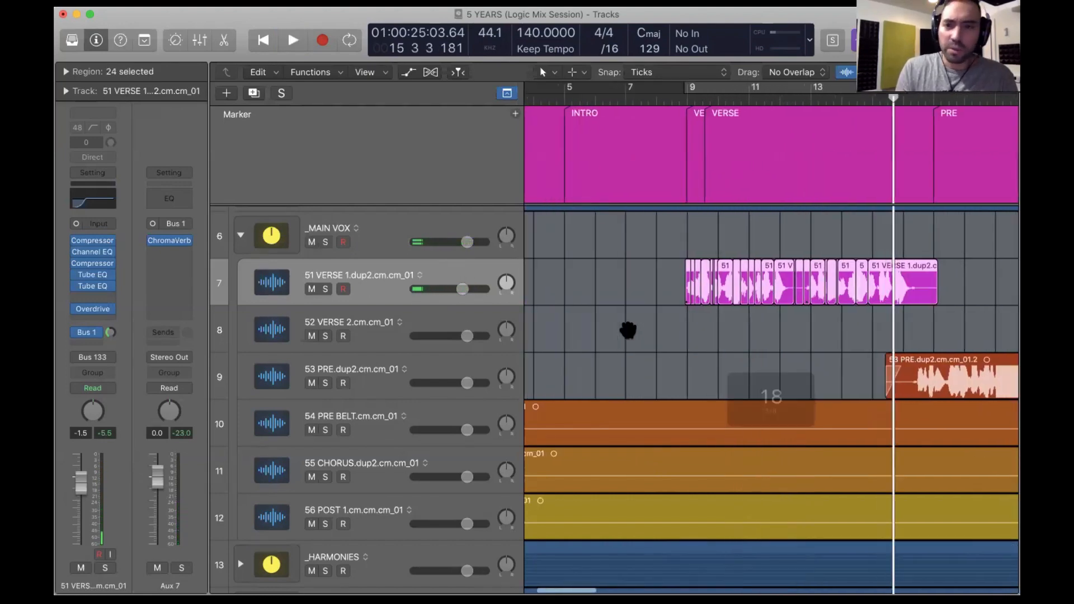
pyautogui.keyDown('shift'); pyautogui.click(686, 332); pyautogui.keyUp('shift')
pyautogui.press('super+Left')
pyautogui.press('super+Left')
pyautogui.press('super+Left')
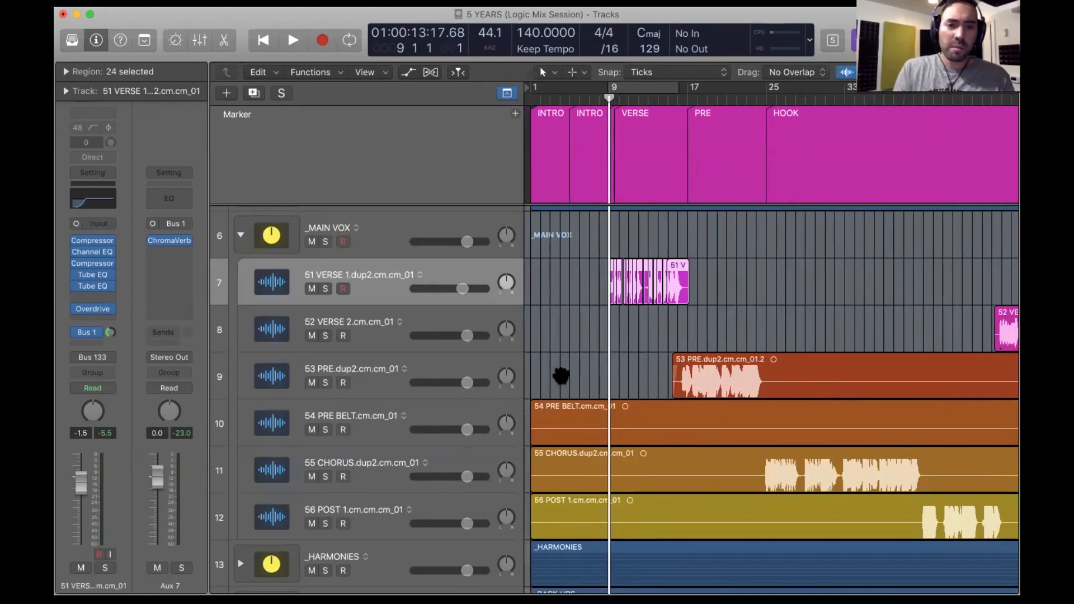
# Place the playhead at bar 16 on the 53 PRE track and add a send to Bus 1, the ChromaVerb aux.
pyautogui.click(470, 374)
pyautogui.hscroll(3, 640, 372)
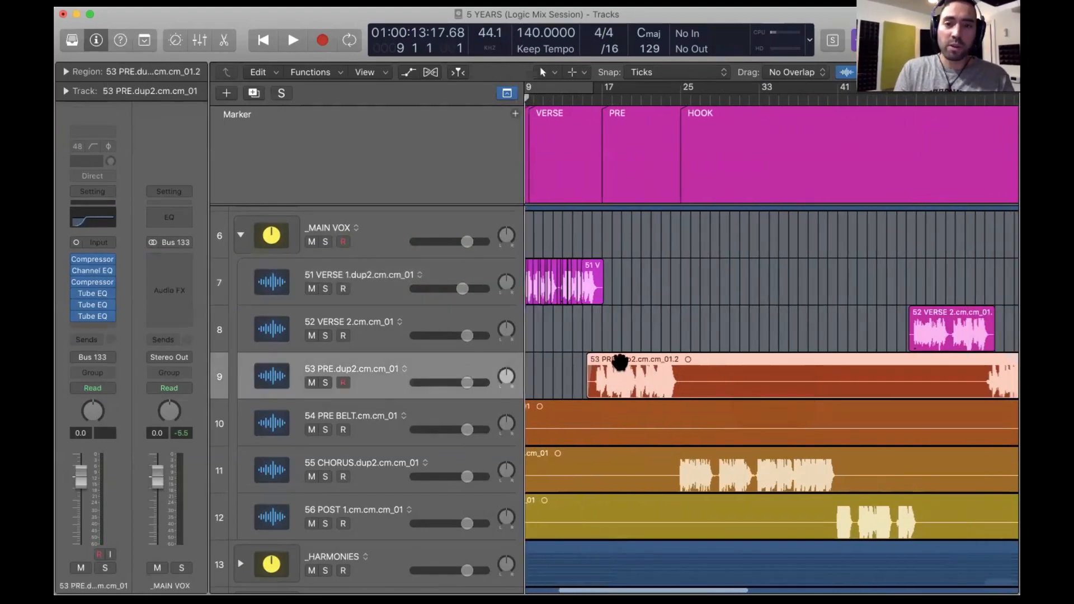
pyautogui.keyDown('shift'); pyautogui.click(591, 343); pyautogui.keyUp('shift')
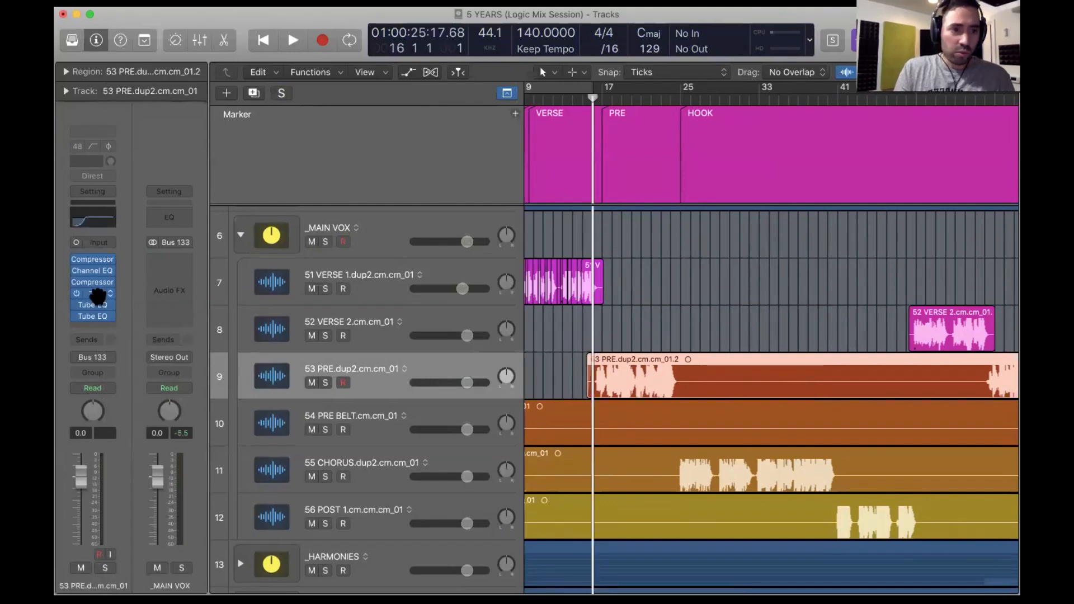
pyautogui.moveTo(91, 317); pyautogui.dragTo(93, 336)
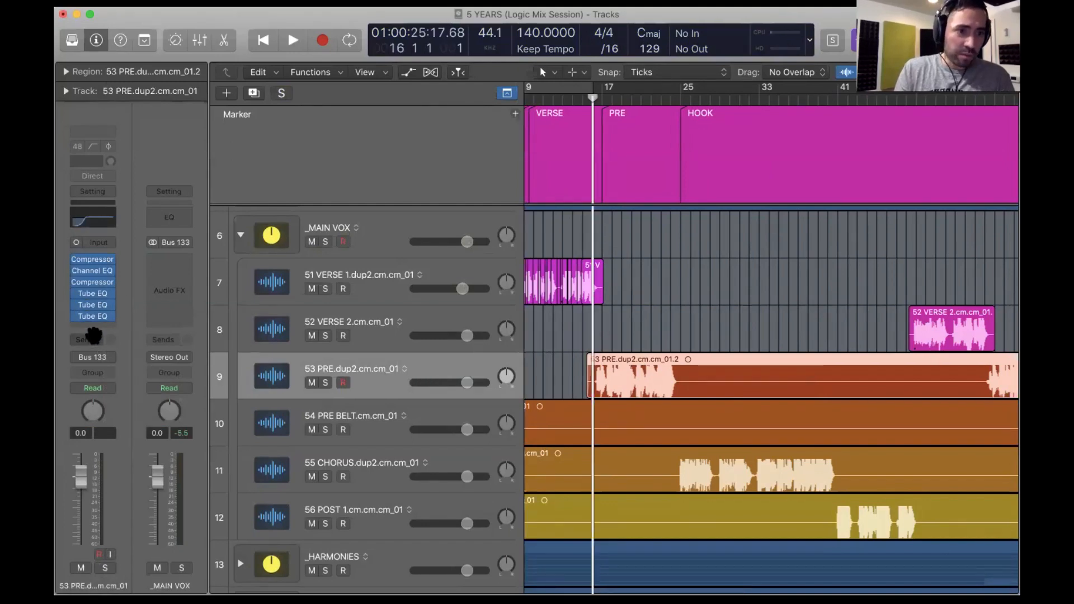
pyautogui.click(93, 339)
pyautogui.moveTo(105, 366)
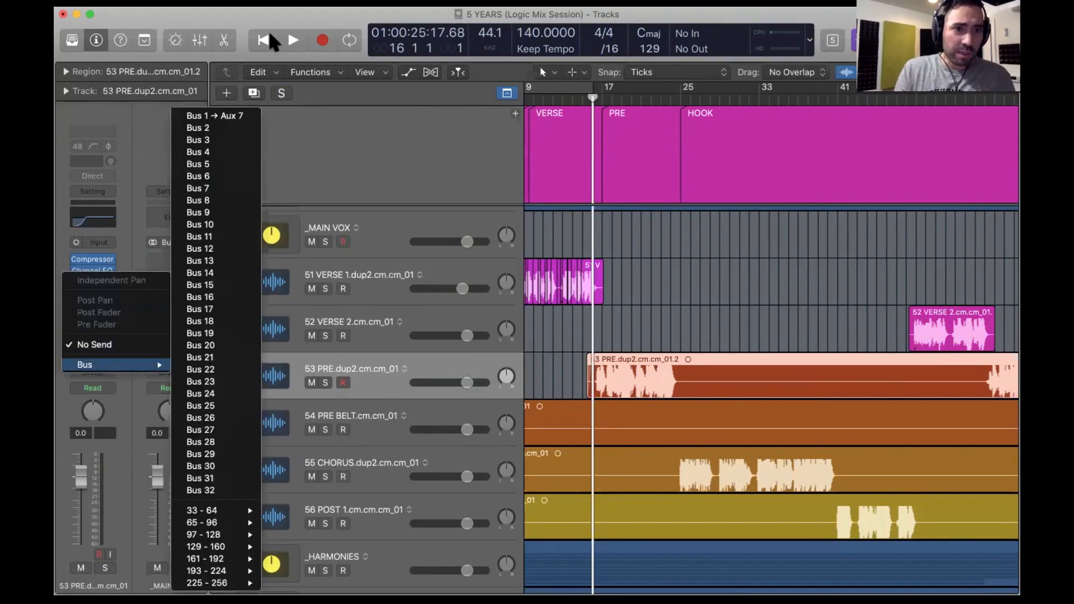
pyautogui.click(231, 115)
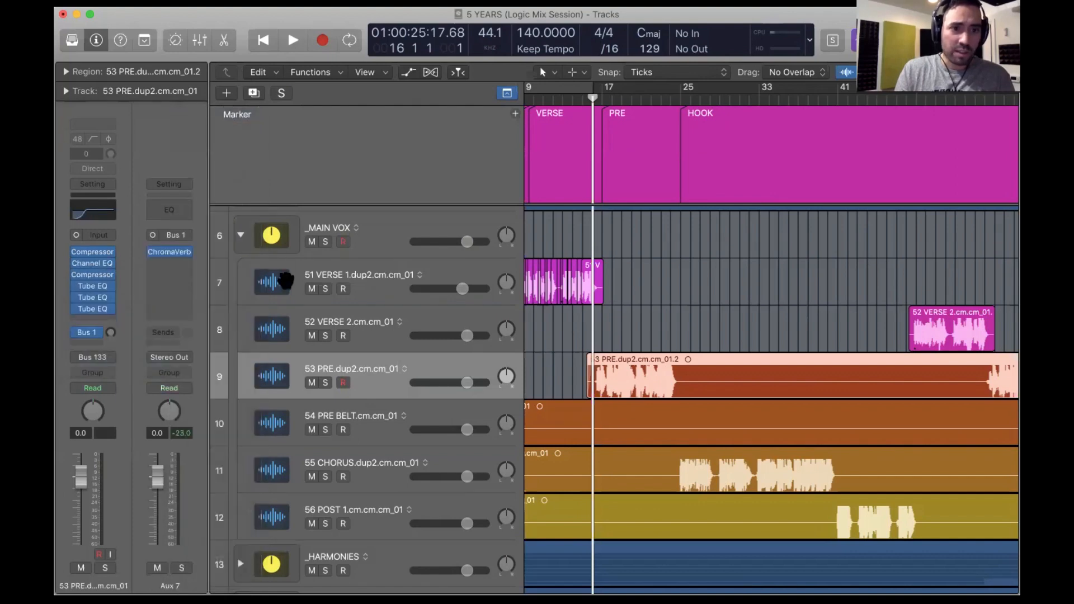
# Check the Bus 1 send level on 51 VERSE 1 and raise the Bus 1 send on 53 PRE.
pyautogui.press('Up')
pyautogui.press('Up')
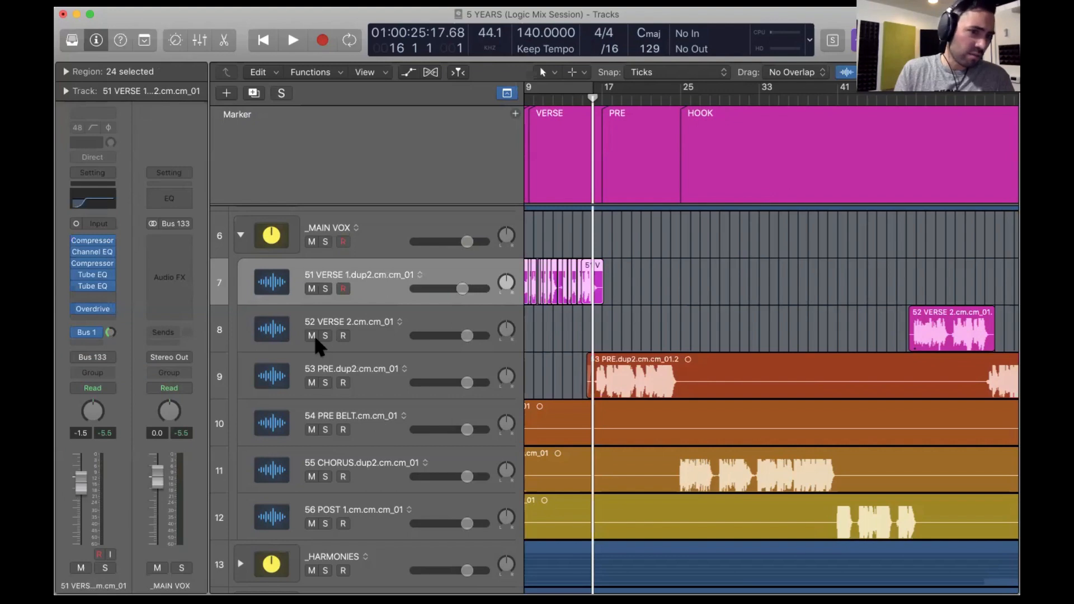
pyautogui.press('Down')
pyautogui.press('Down')
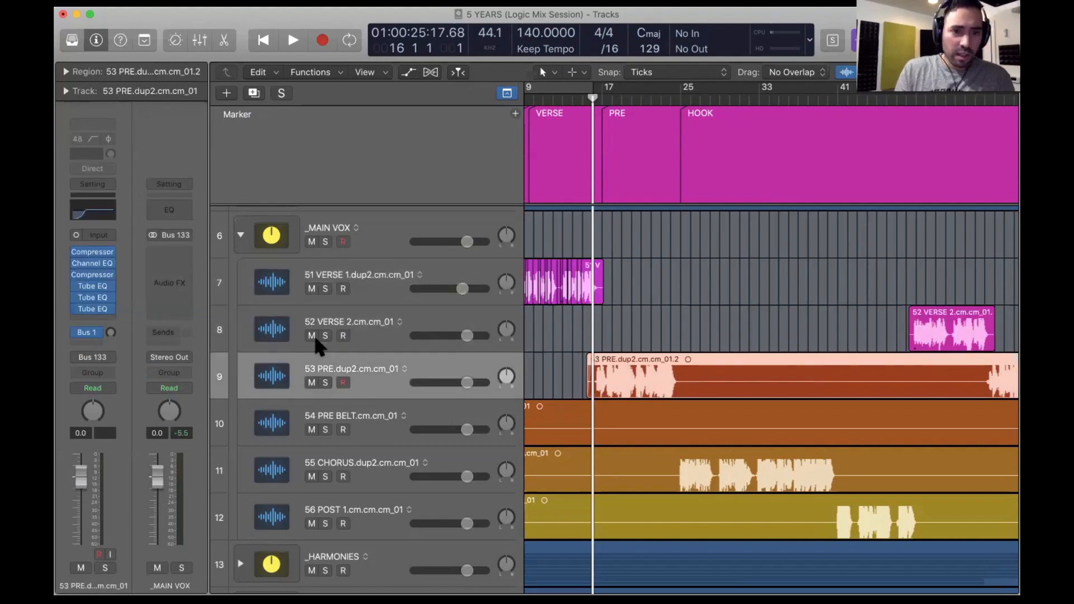
pyautogui.moveTo(111, 331); pyautogui.dragTo(113, 300)
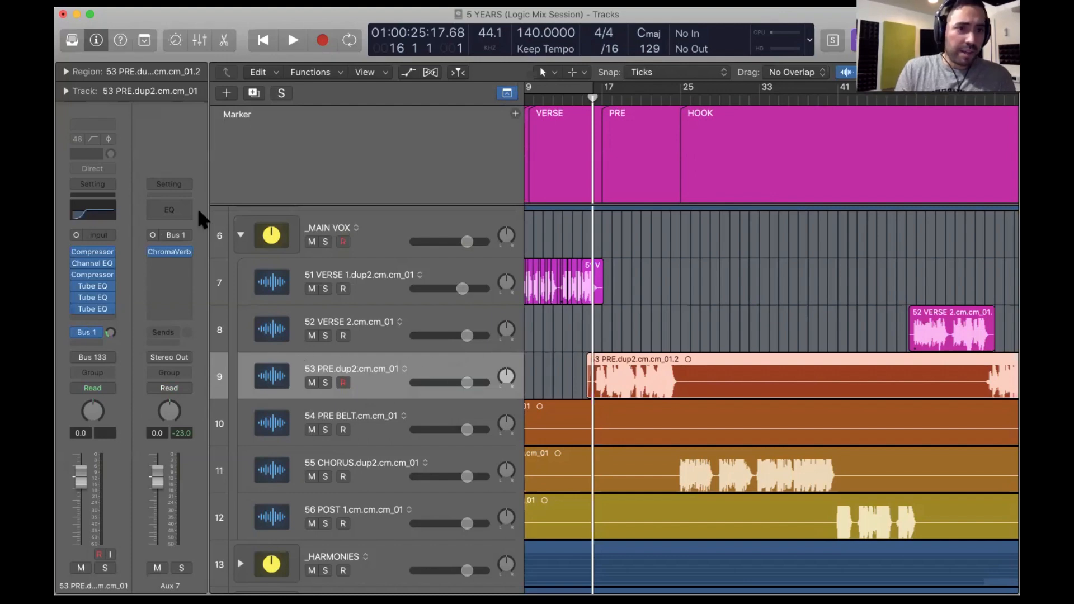
# Add a Bus 2 send to 53 PRE and load the user channel strip setting "Bus - A Little Delay in the Pre-Chorus" on its aux.
pyautogui.click(88, 340)
pyautogui.moveTo(102, 364)
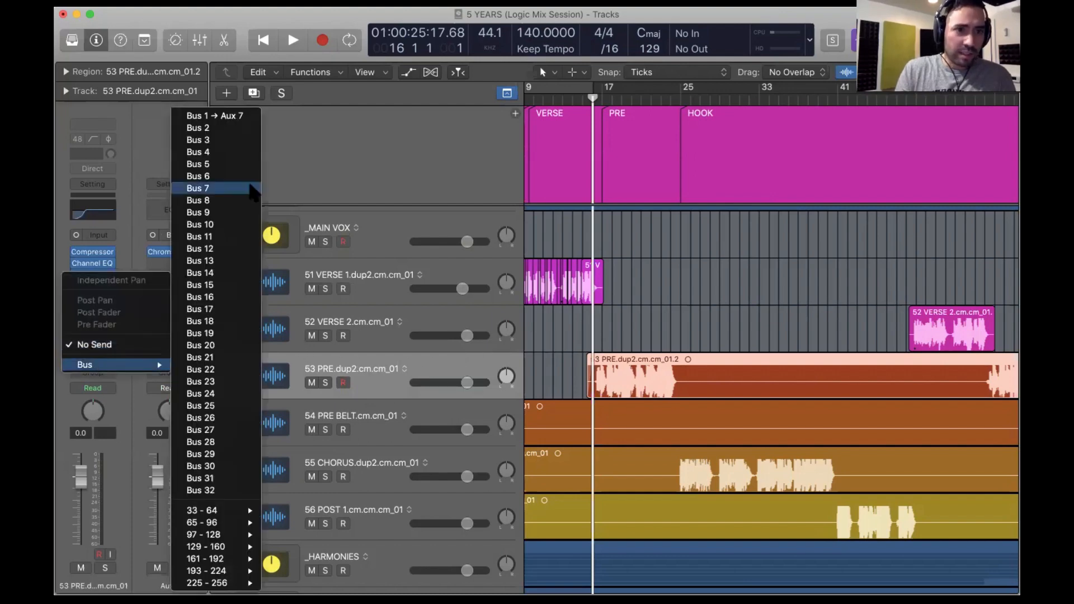
pyautogui.click(240, 129)
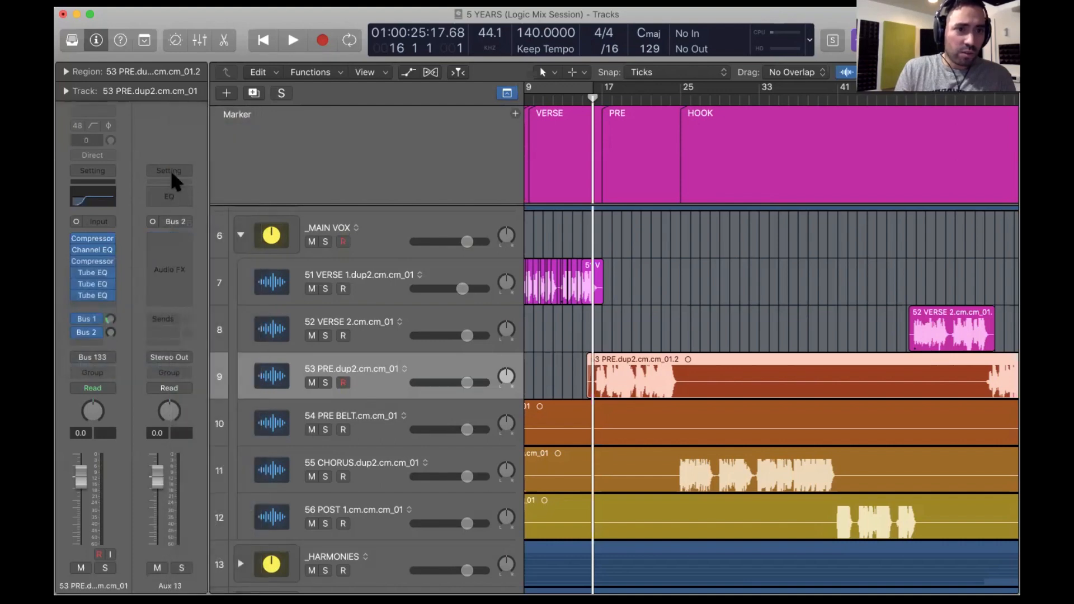
pyautogui.click(170, 171)
pyautogui.moveTo(252, 346)
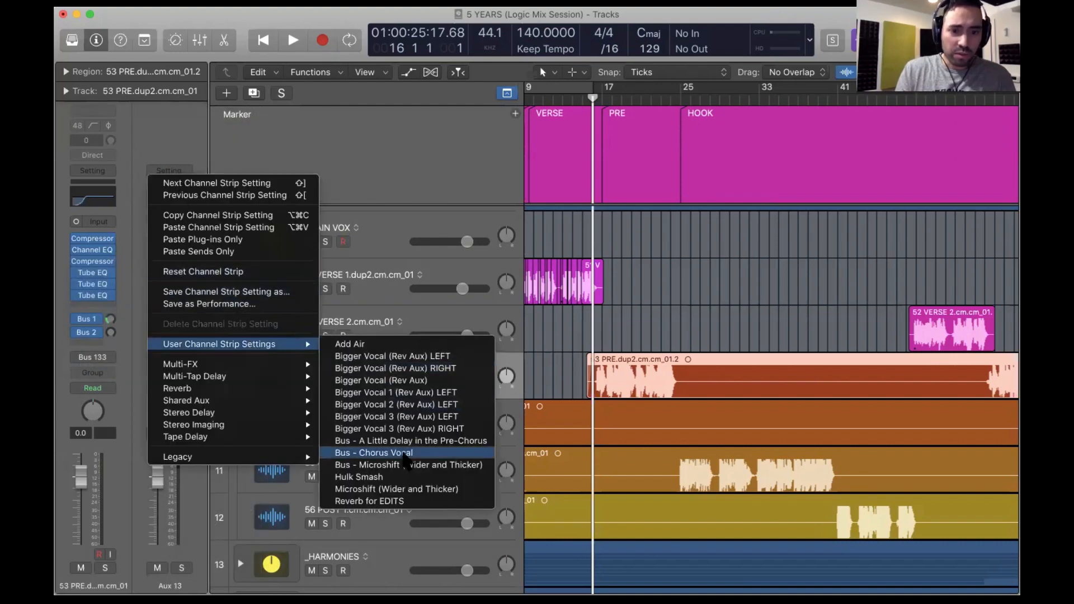
pyautogui.click(434, 441)
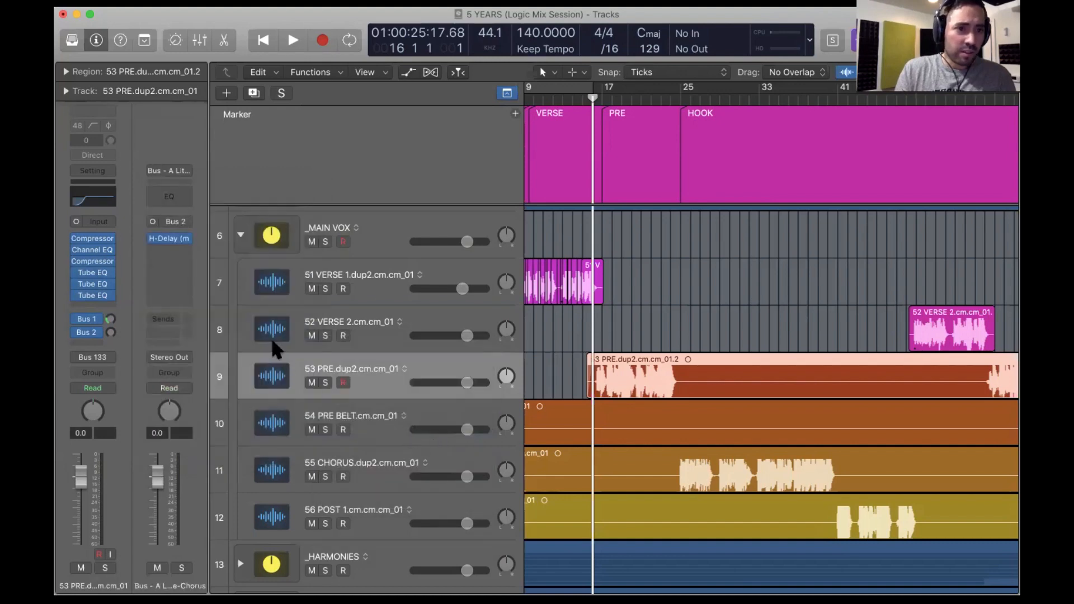
# Examine the H-Delay settings on the Bus 2 aux and close the plug-in window.
pyautogui.click(170, 239)
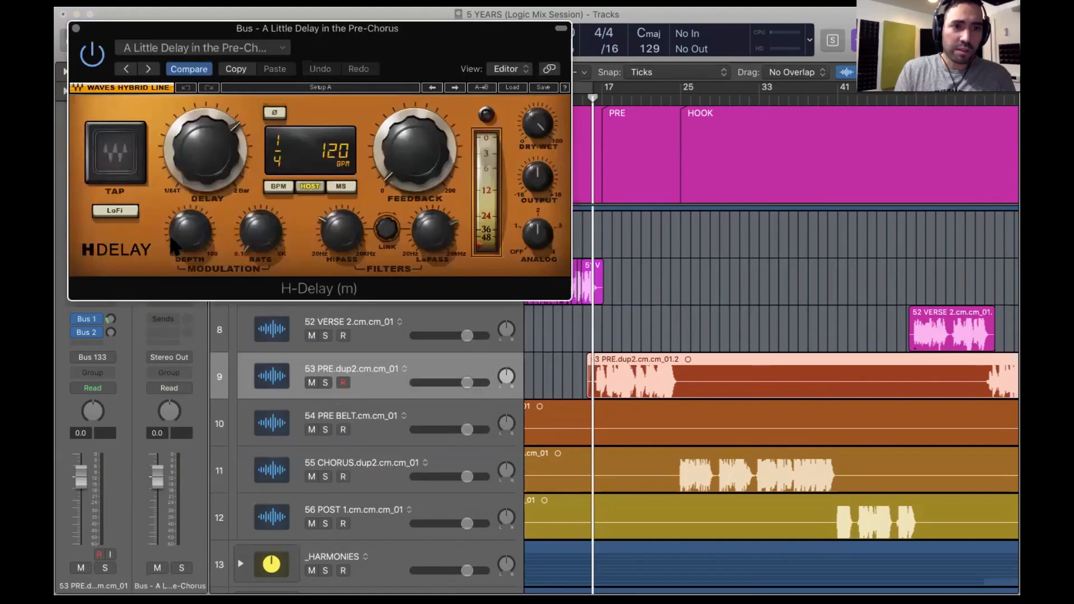
pyautogui.moveTo(456, 38); pyautogui.dragTo(569, 74)
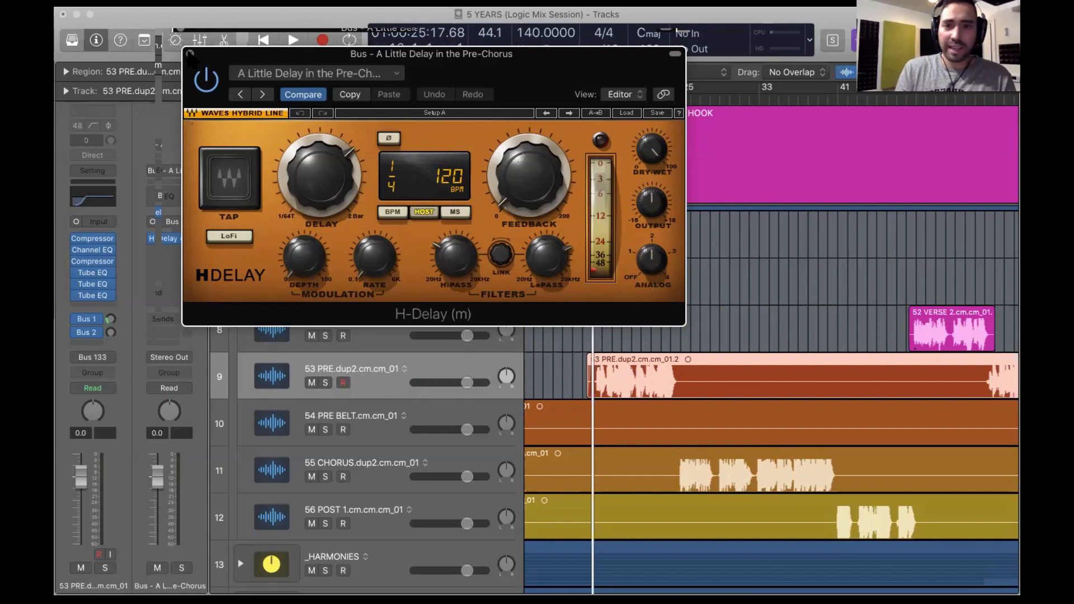
pyautogui.click(190, 54)
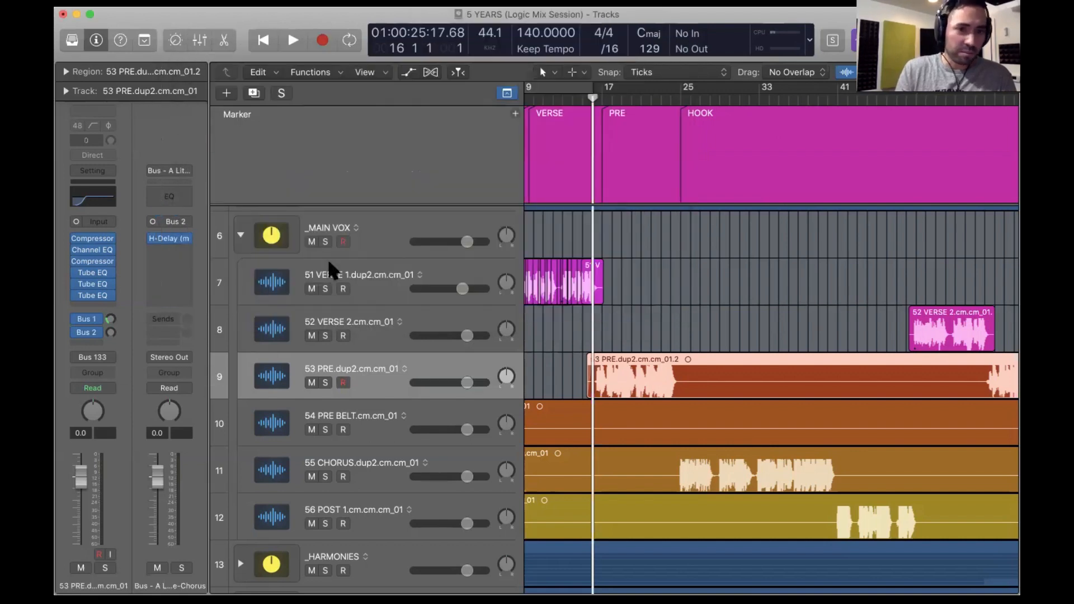
# Solo _MAIN VOX and play into the pre-chorus while raising the Bus 2 send on 53 PRE to -13.4 dB.
pyautogui.click(325, 242)
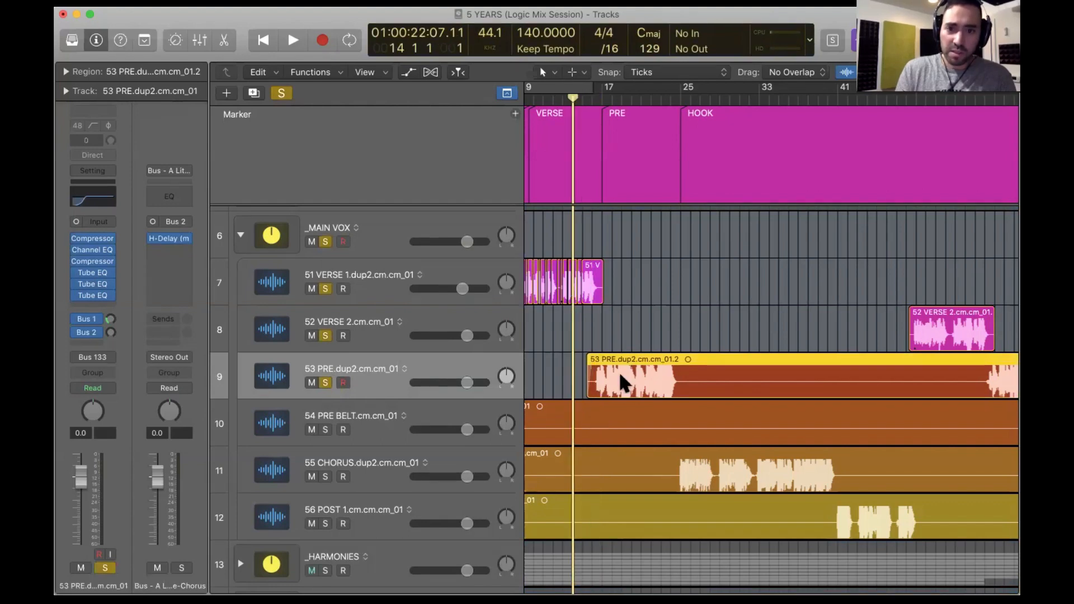
pyautogui.press('super+Right')
pyautogui.press('super+Right')
pyautogui.press('space')
pyautogui.press('super+Down')
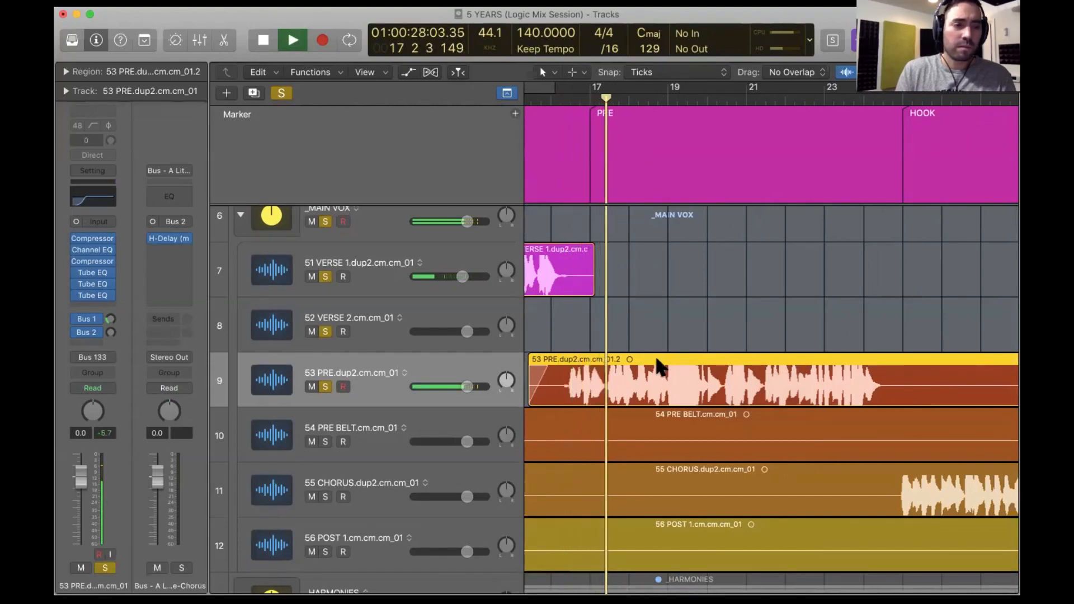
pyautogui.press('space')
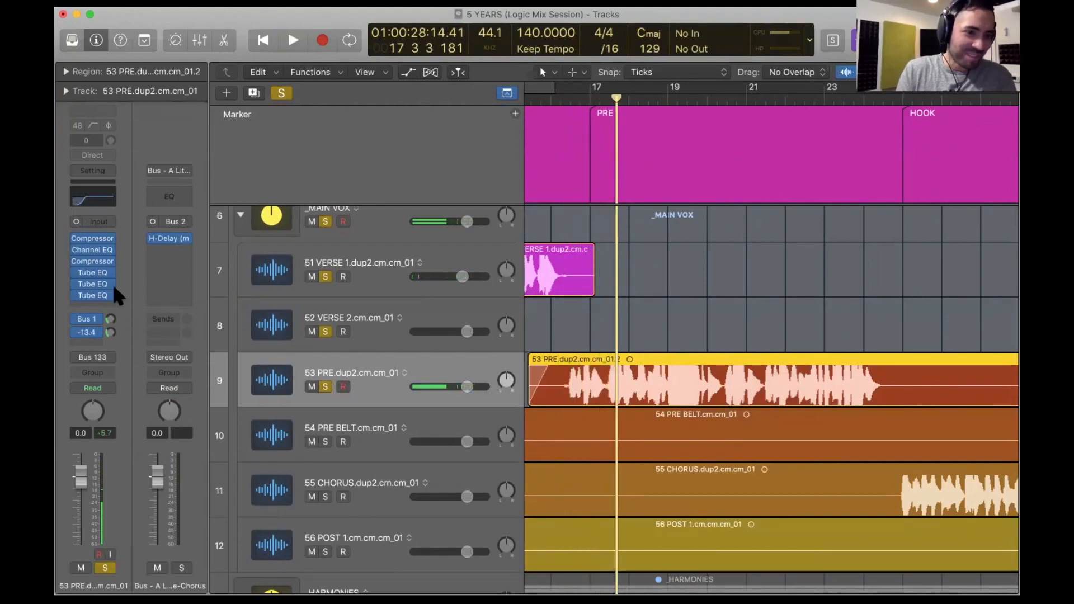
# Replay the pre-chorus and slightly lower the Bus 2 delay send on 53 PRE.
pyautogui.press('space')
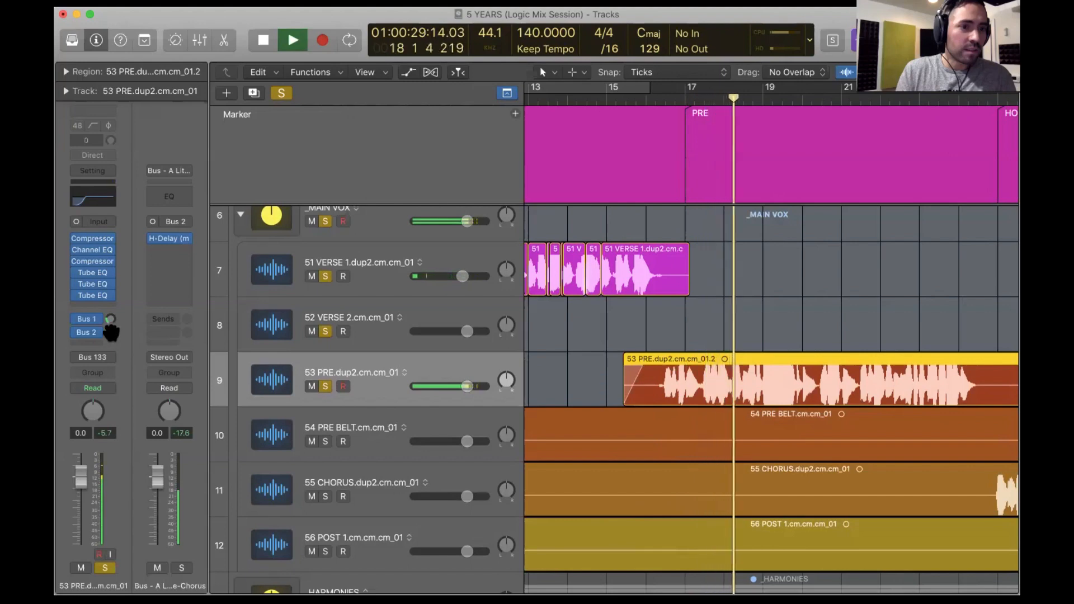
pyautogui.moveTo(111, 332); pyautogui.dragTo(111, 339)
pyautogui.press('space')
pyautogui.hscroll(3, 616, 350)
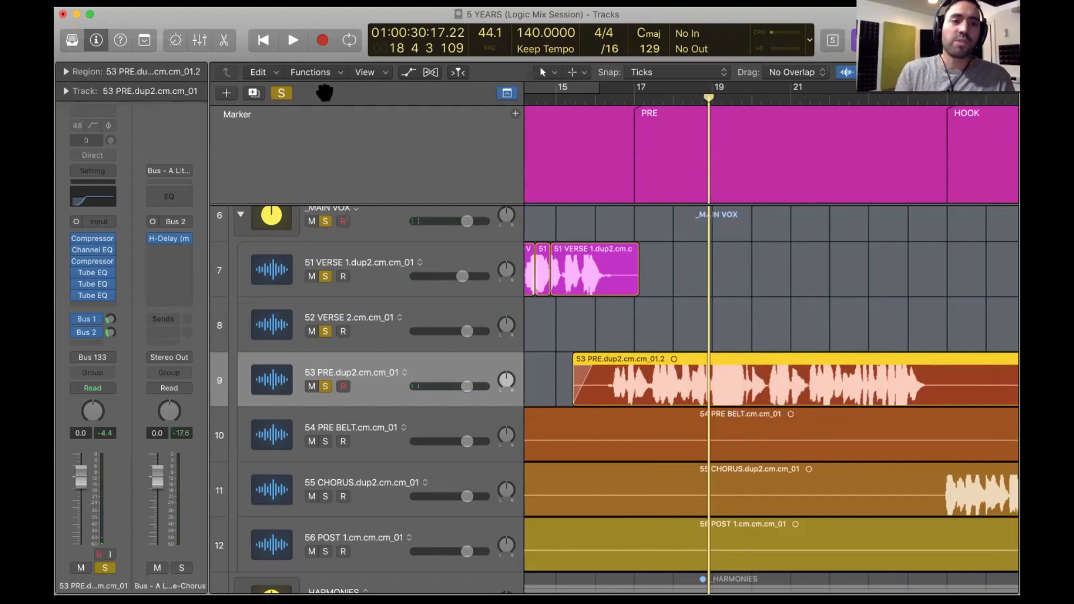
# Duplicate the 53 PRE track with its settings, naming the original "Pre - 1" and the copy "Pre- 2".
pyautogui.press('super+d')
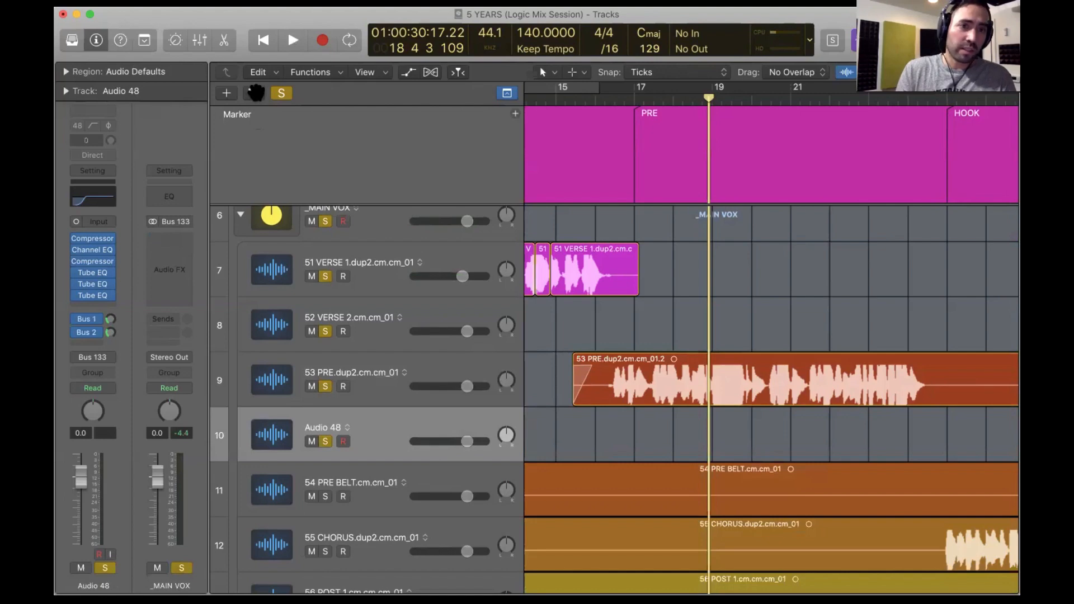
pyautogui.doubleClick(352, 370)
pyautogui.write('Pre - 1')
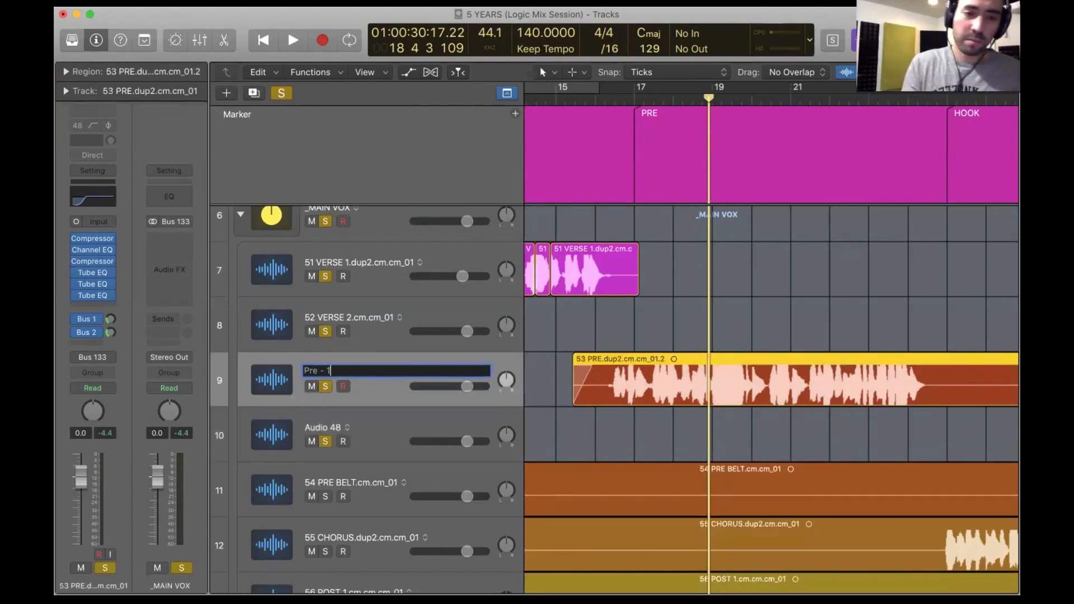
pyautogui.press('Return')
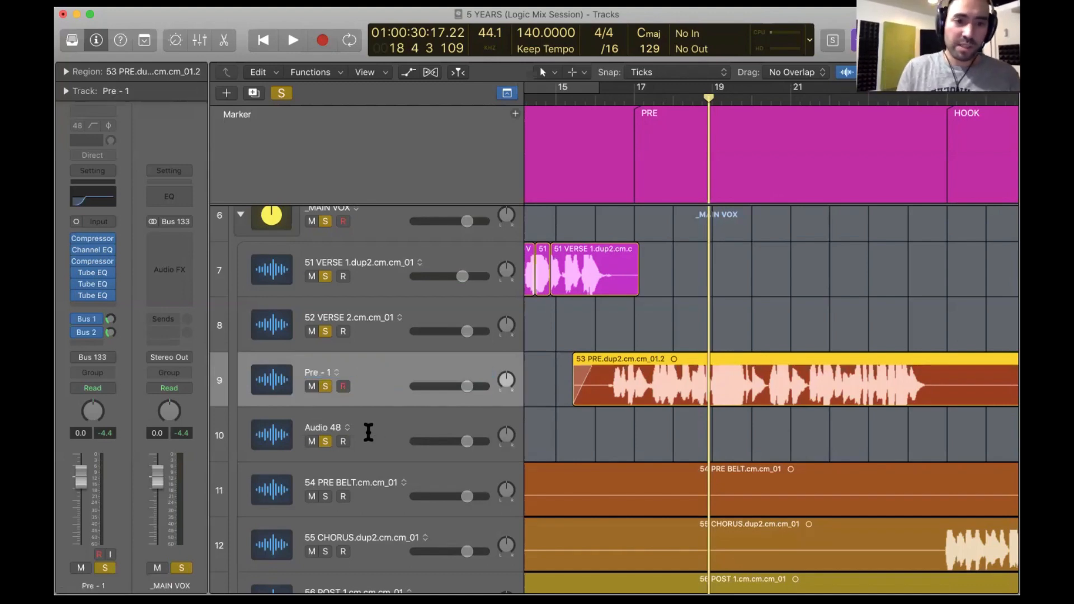
pyautogui.doubleClick(329, 425)
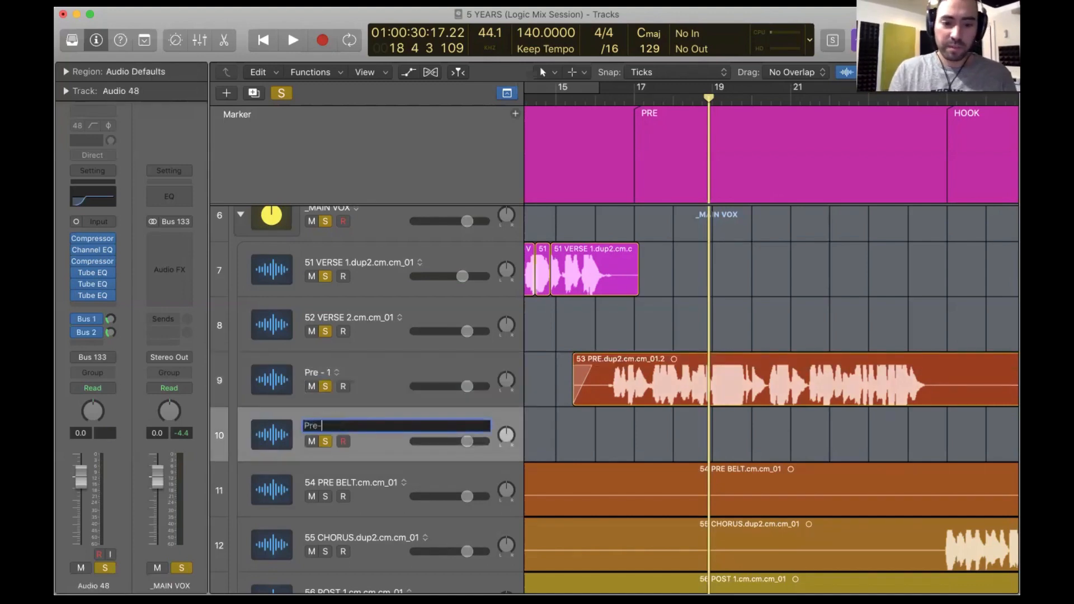
pyautogui.press('Return')
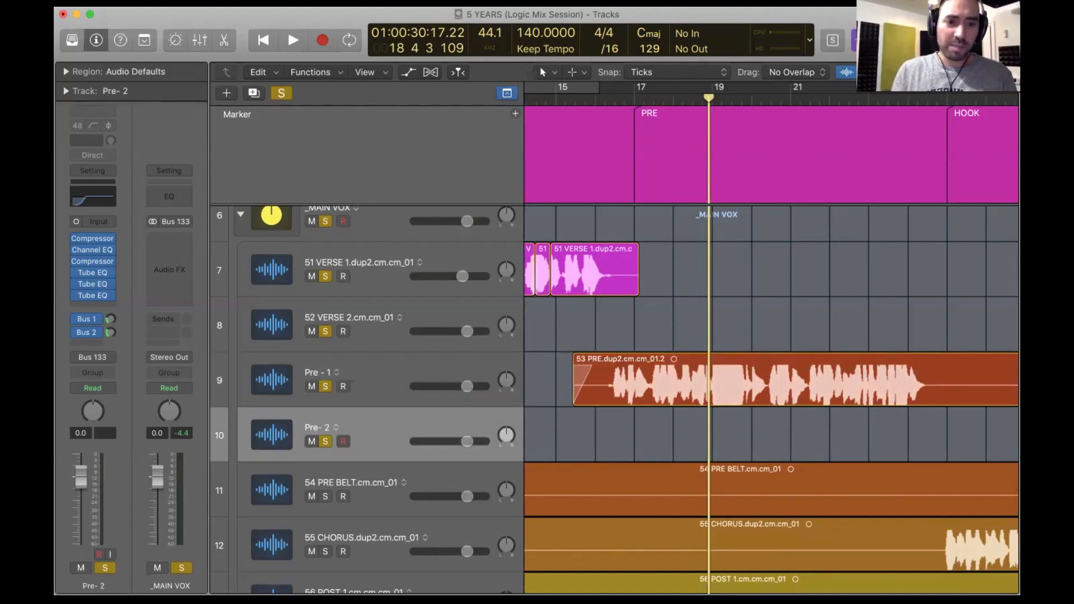
# Place the playhead at bar 15 beat 4 and bypass the Bus 2 delay send on Pre- 2.
pyautogui.click(582, 428)
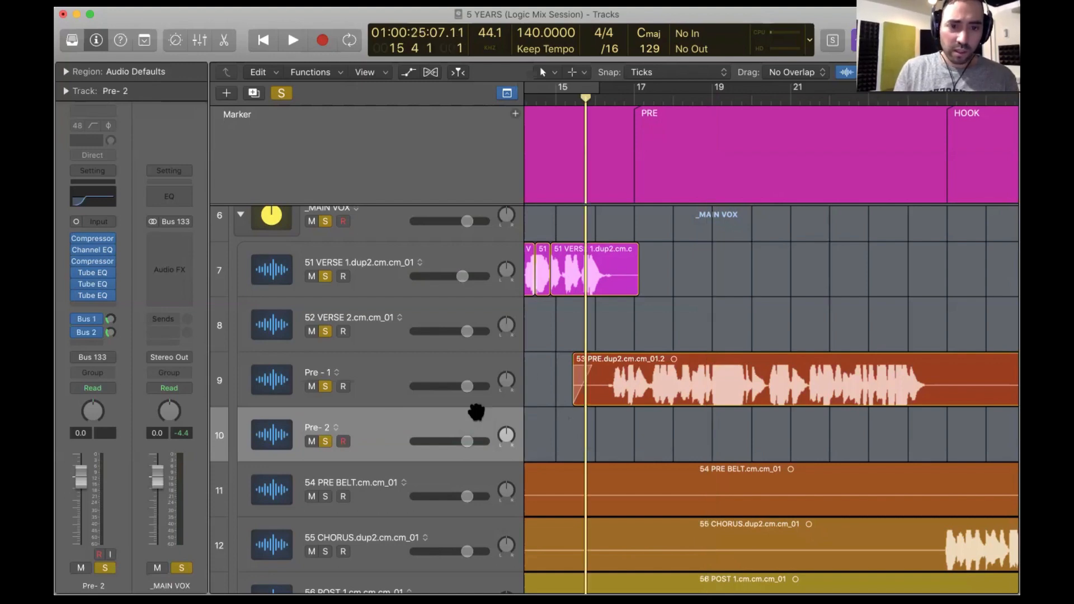
pyautogui.click(390, 383)
pyautogui.click(374, 424)
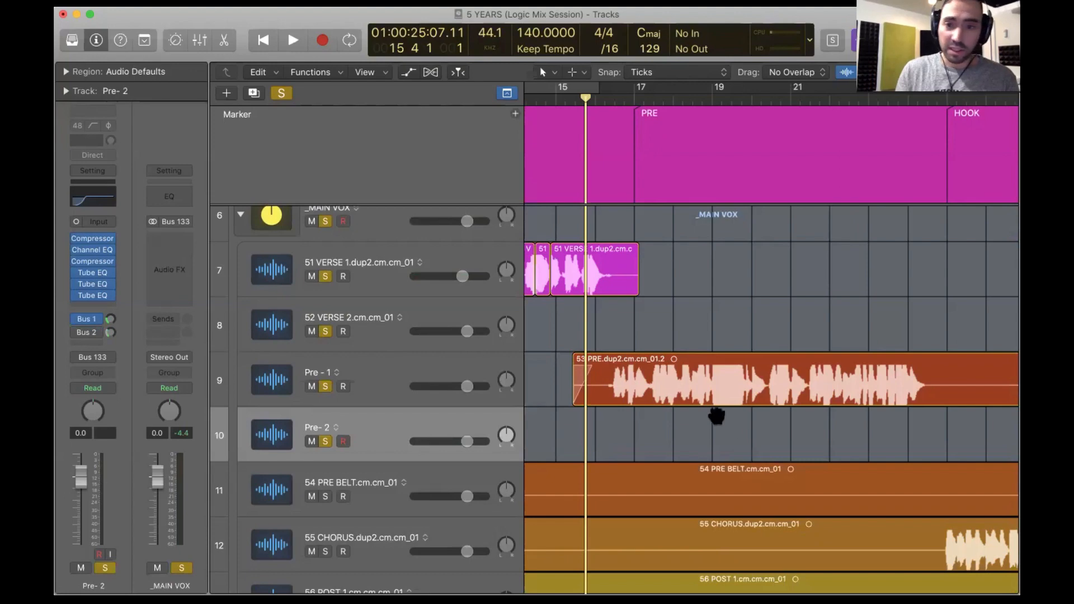
# Audition the pre-chorus start and split the Pre - 1 region in the gap just before bar 17 beat 3.
pyautogui.press('space')
pyautogui.scroll(4, 736, 428)
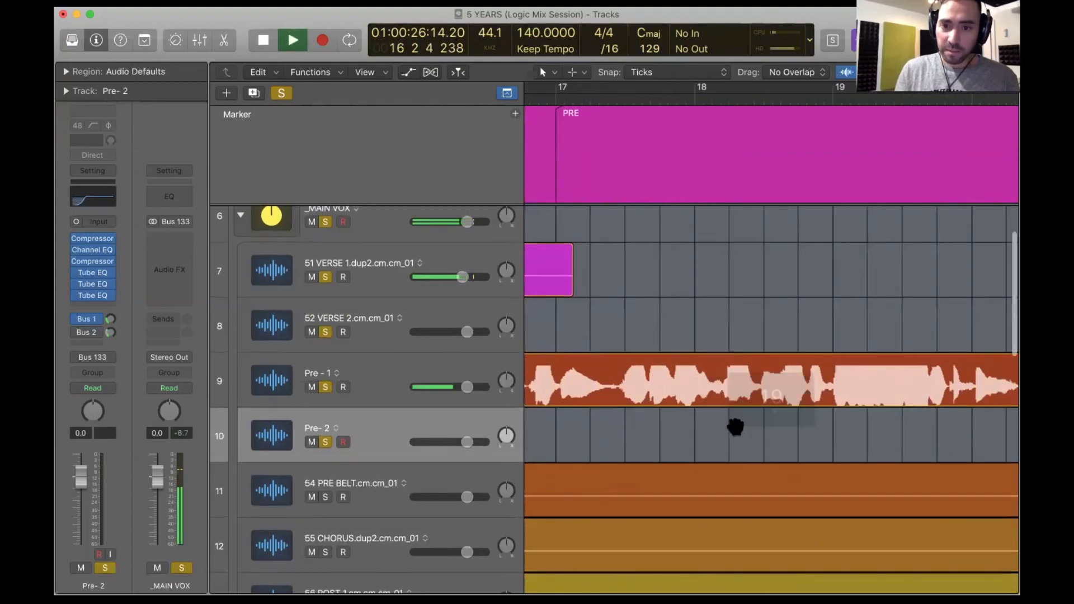
pyautogui.press('space')
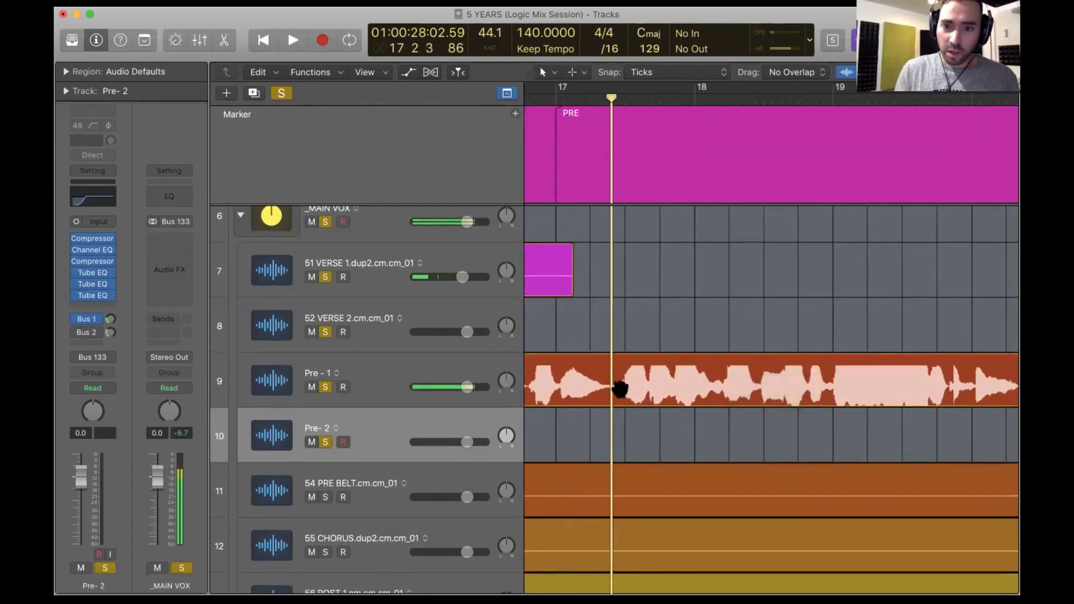
pyautogui.click(619, 389)
pyautogui.click(620, 389)
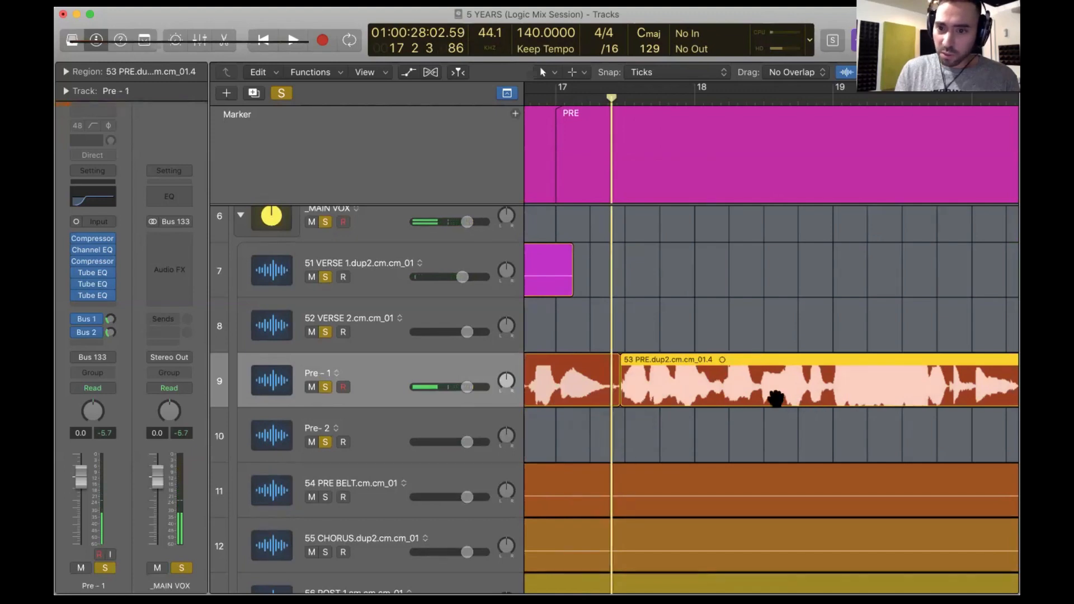
# Play the next phrase and split the Pre - 1 region just before bar 19, undoing the first cut and redoing it slightly more accurately.
pyautogui.press('space')
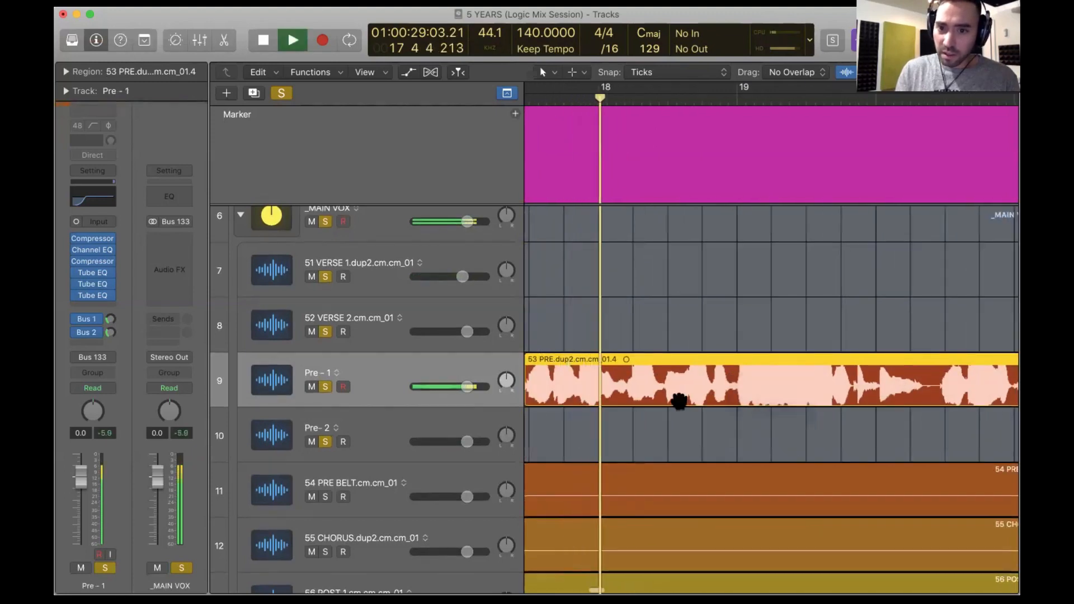
pyautogui.hscroll(2, 713, 405)
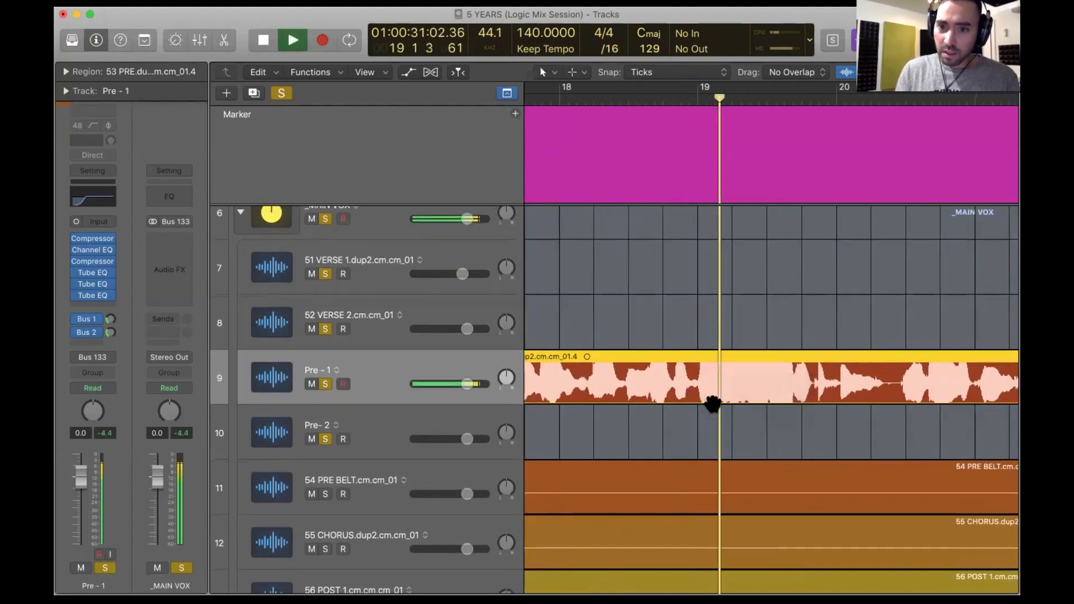
pyautogui.press('space')
pyautogui.keyDown('super'); pyautogui.doubleClick(694, 387); pyautogui.keyUp('super')
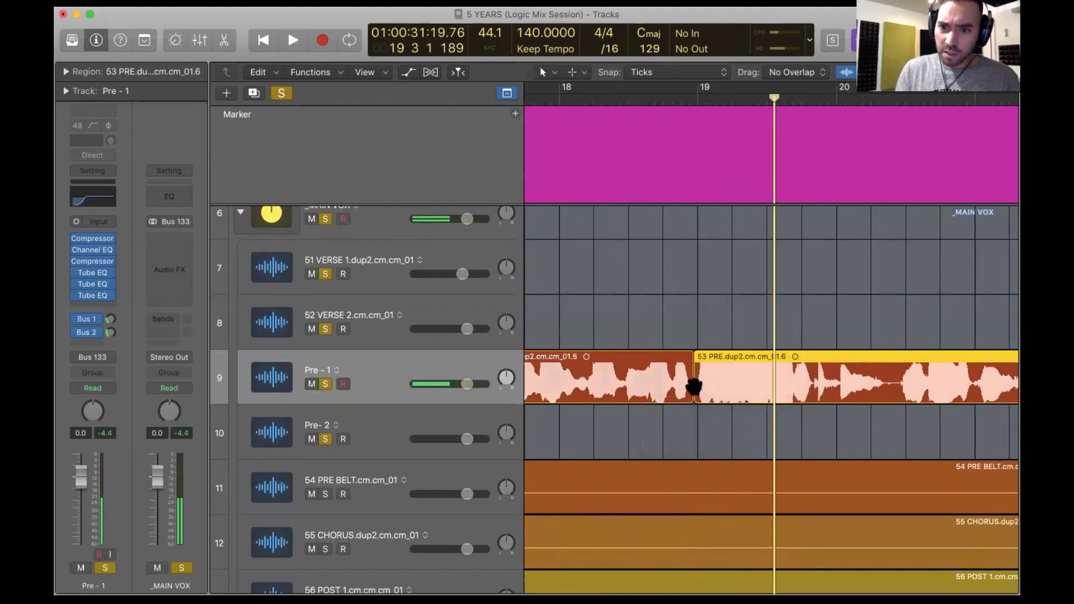
pyautogui.press('super+z')
pyautogui.keyDown('super'); pyautogui.doubleClick(695, 386); pyautogui.keyUp('super')
# Move the phrase region between bar 17 beat 3 and bar 19 from Pre - 1 down to Pre- 2.
pyautogui.hscroll(-5, 695, 386)
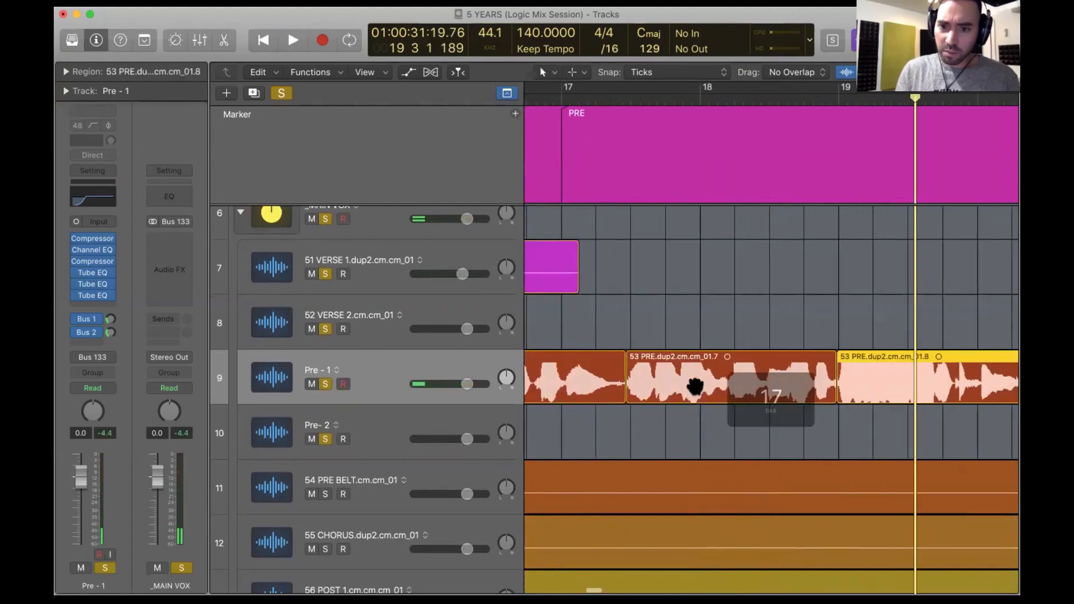
pyautogui.doubleClick(695, 387)
pyautogui.press('e')
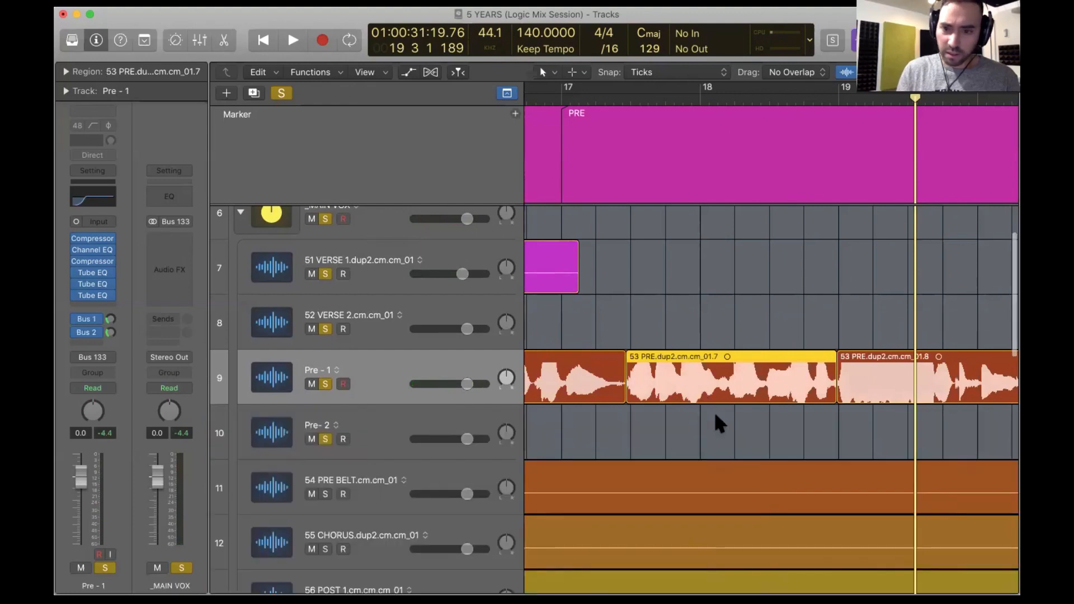
pyautogui.click(713, 410)
pyautogui.moveTo(715, 386); pyautogui.dragTo(716, 407)
# Audition the vocal handover between Pre - 1 and Pre- 2 from bar 16 beat 3 to the start of bar 20.
pyautogui.hscroll(-5, 716, 409)
pyautogui.click(616, 429)
pyautogui.press('space')
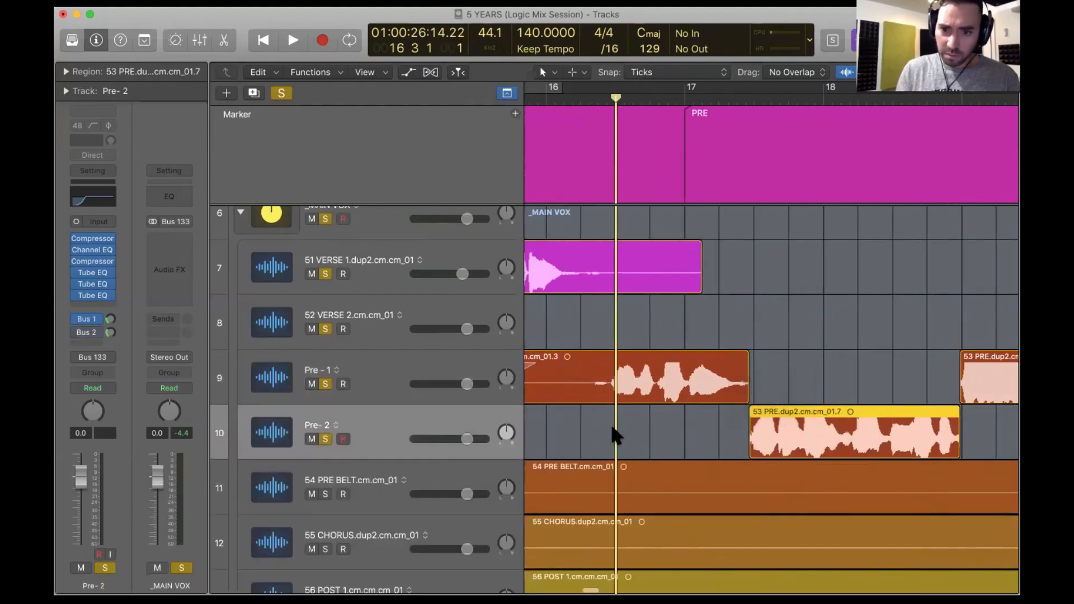
pyautogui.hscroll(3, 611, 432)
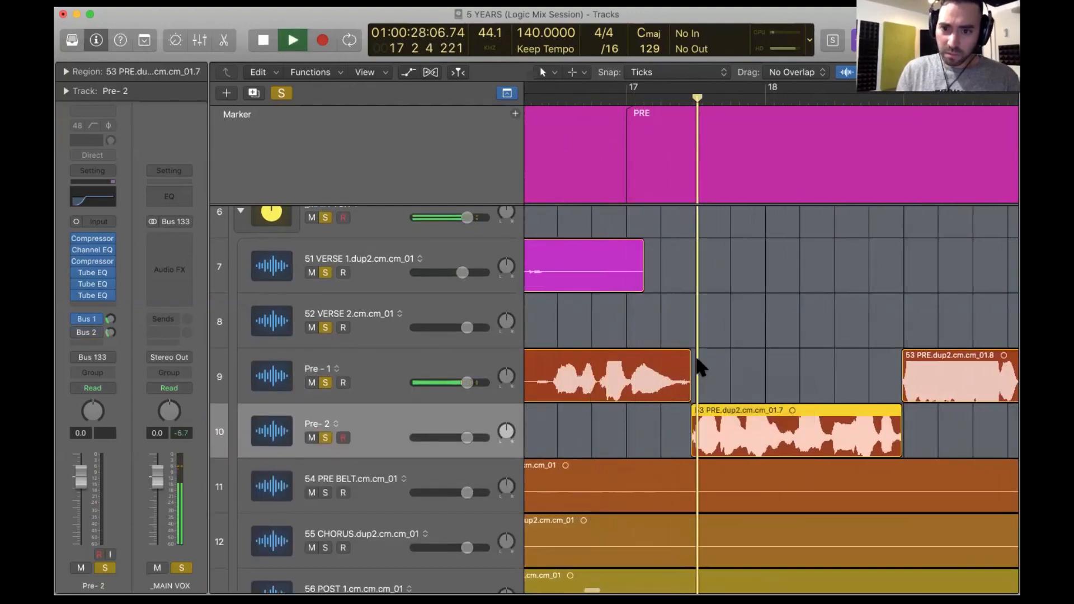
pyautogui.click(686, 351)
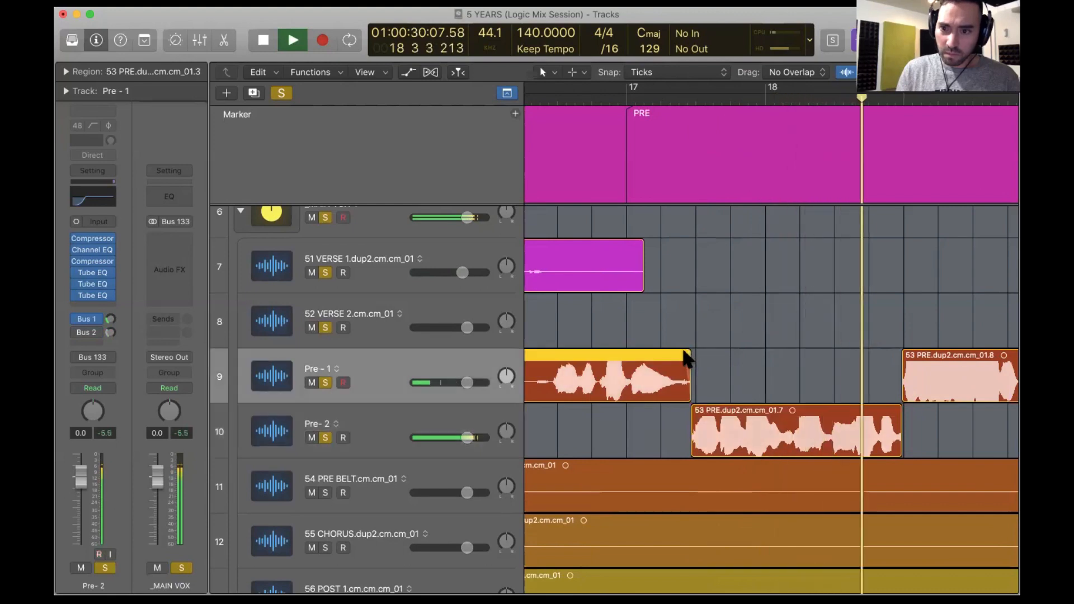
pyautogui.hscroll(5, 767, 394)
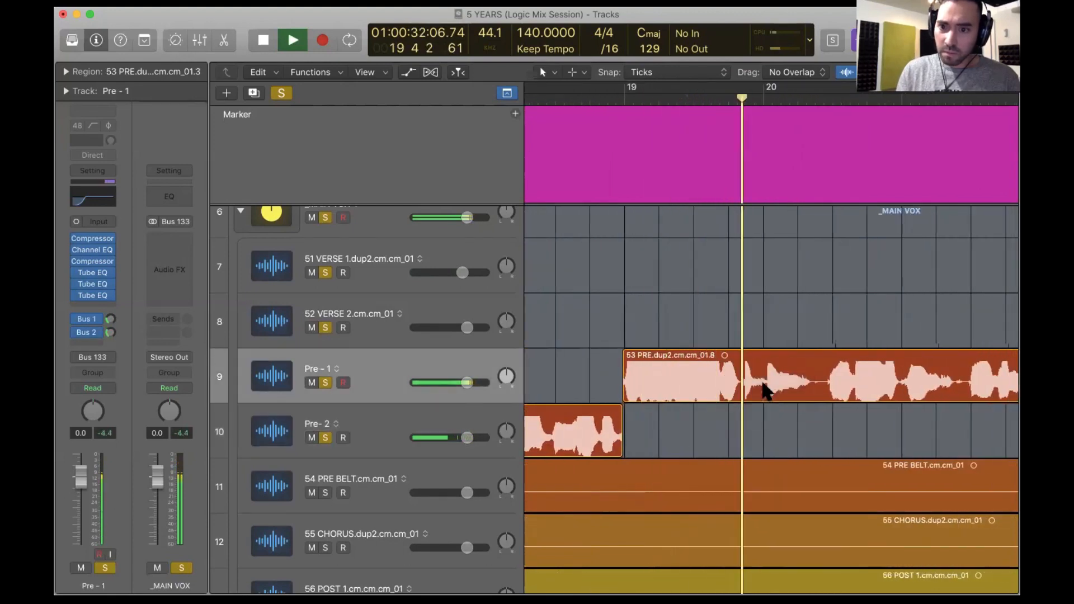
pyautogui.press('space')
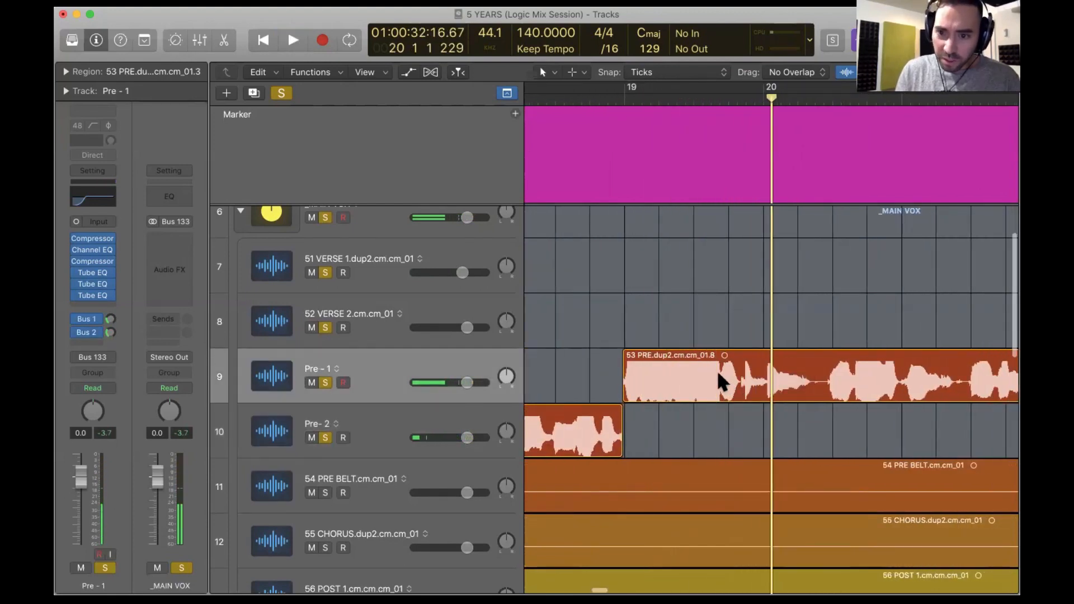
# Cut away the opening of the bar 19 Pre - 1 region just before beat 4 and extend the Pre- 2 region to cover it.
pyautogui.click(719, 373)
pyautogui.click(690, 381)
pyautogui.press('Delete')
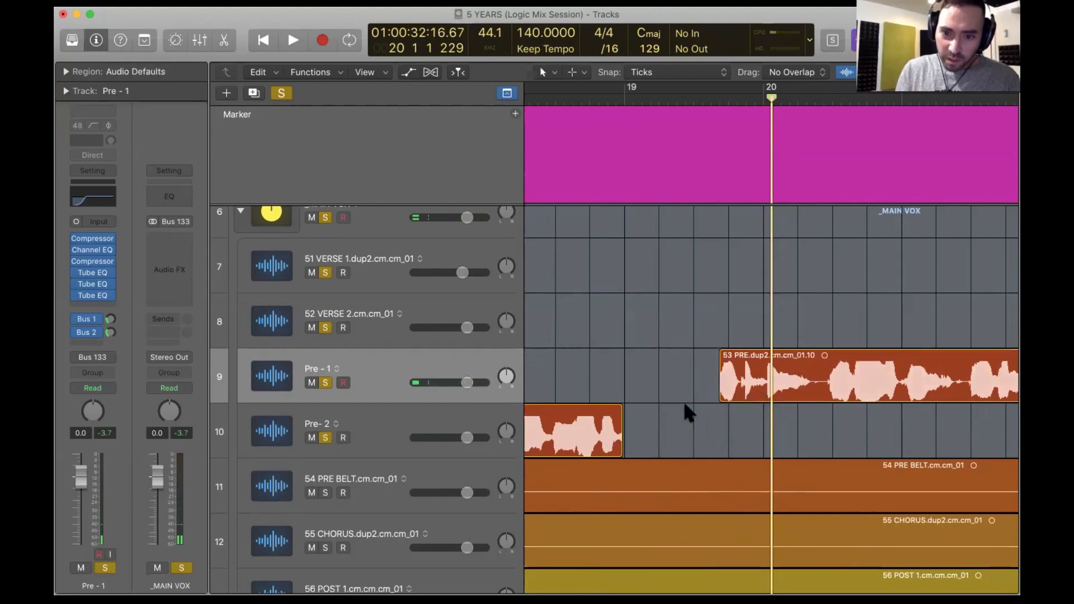
pyautogui.moveTo(622, 454); pyautogui.dragTo(720, 468)
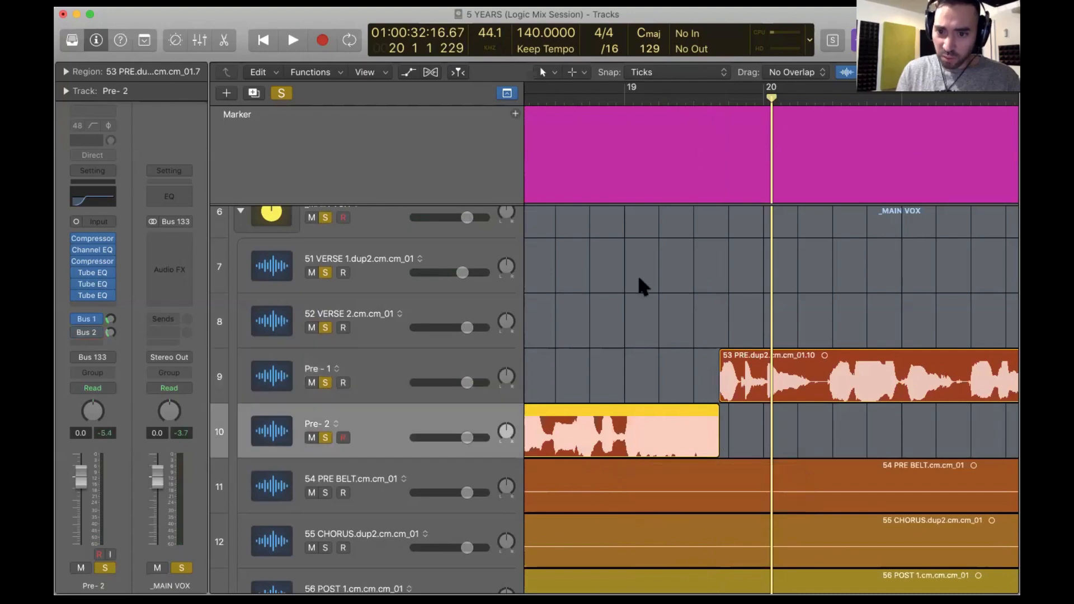
# Audition the extended Pre- 2 phrase and its handover back to Pre - 1 through bar 20.
pyautogui.hscroll(-3, 606, 150)
pyautogui.click(596, 107)
pyautogui.press('space')
pyautogui.hscroll(3, 671, 352)
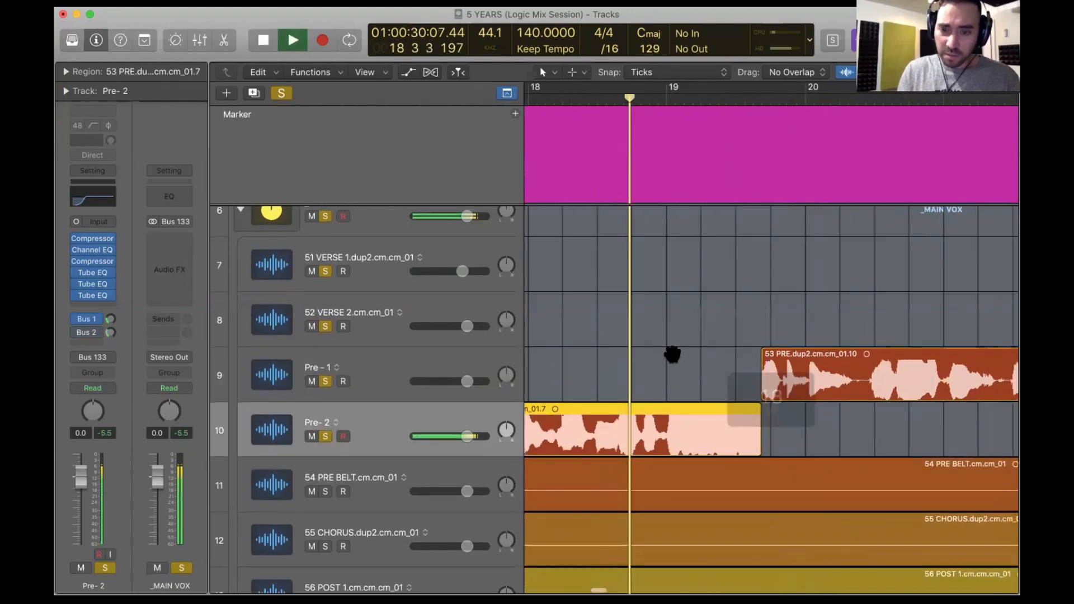
pyautogui.hscroll(2, 671, 354)
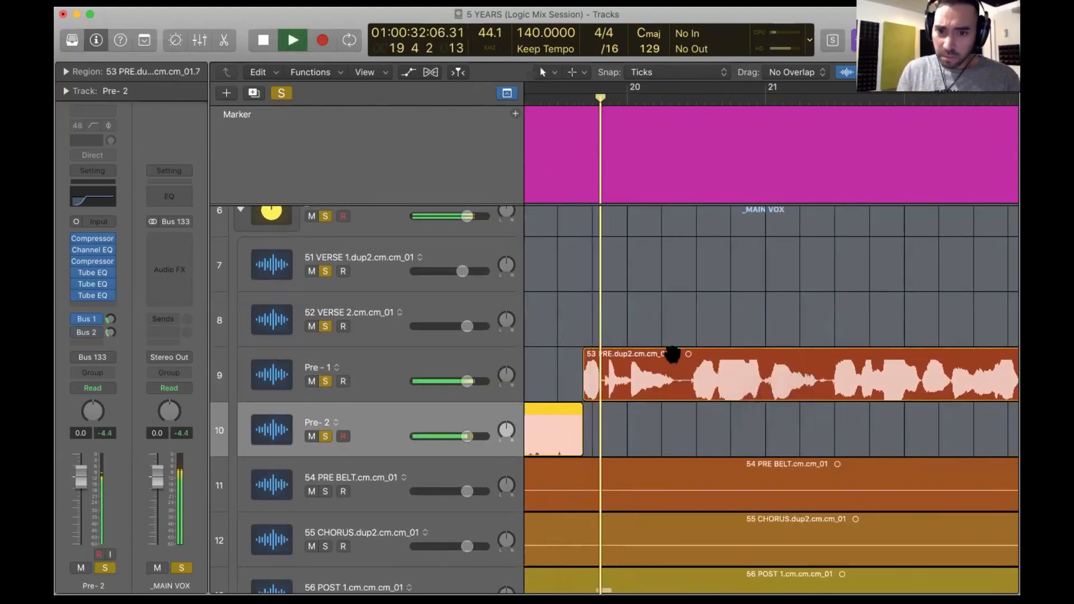
pyautogui.press('super+Right')
pyautogui.press('space')
# Extend the Pre- 2 region's end slightly past the cut and add a short fade-in to the adjoining Pre - 1 region.
pyautogui.press('super+Right')
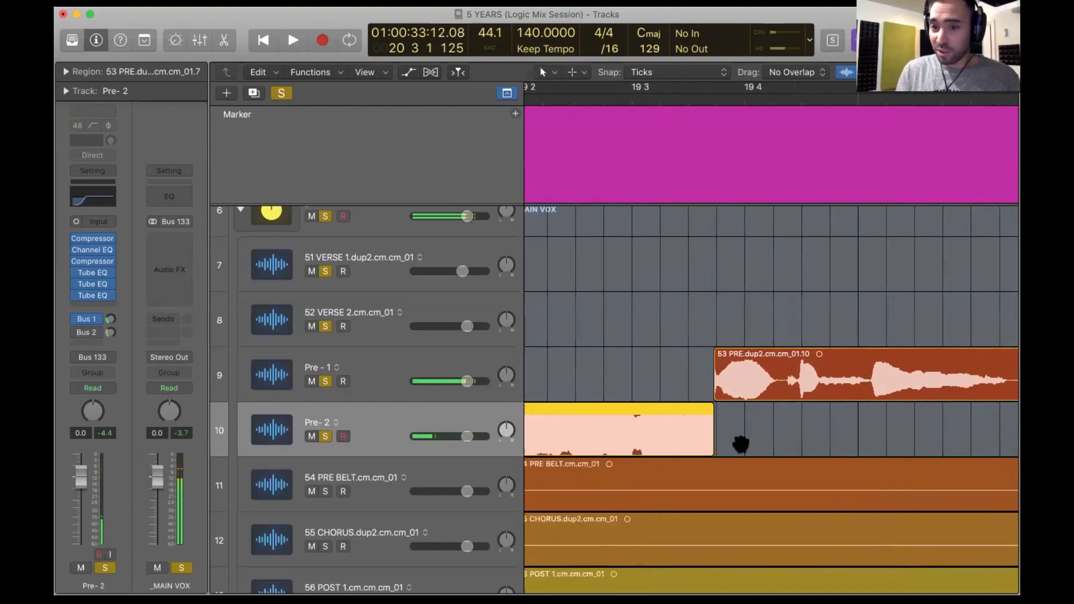
pyautogui.press('super+Right')
pyautogui.press('super+Right')
pyautogui.hscroll(5, 741, 445)
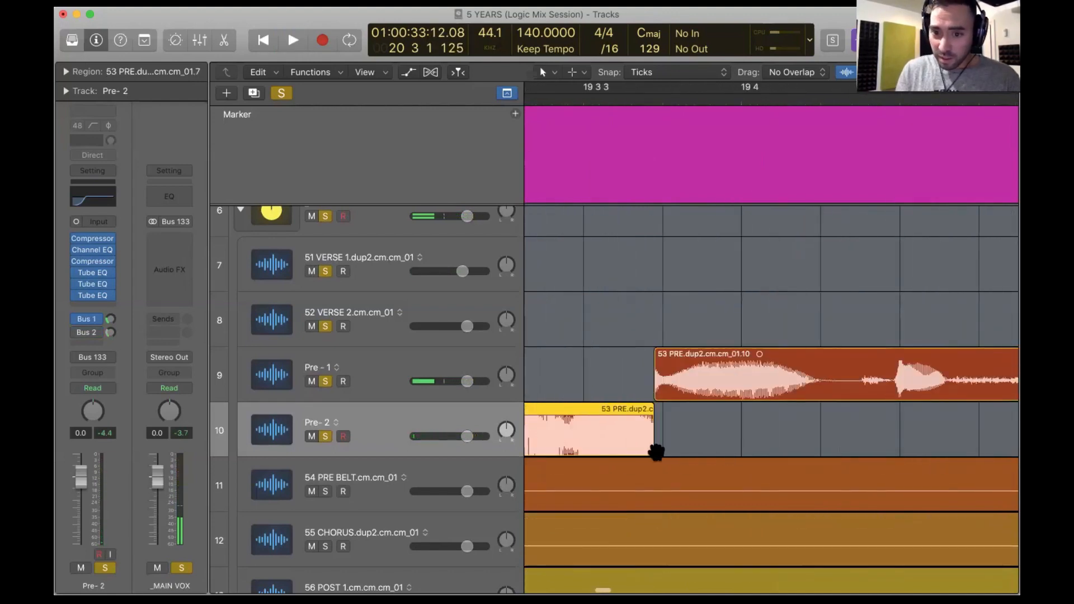
pyautogui.moveTo(656, 450); pyautogui.dragTo(660, 433)
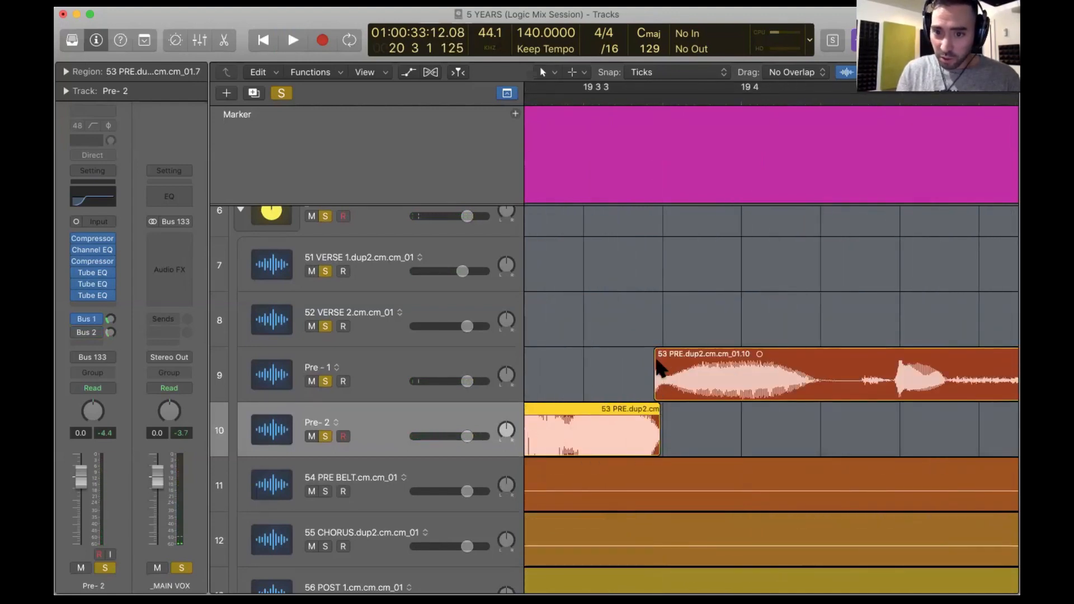
pyautogui.click(660, 356)
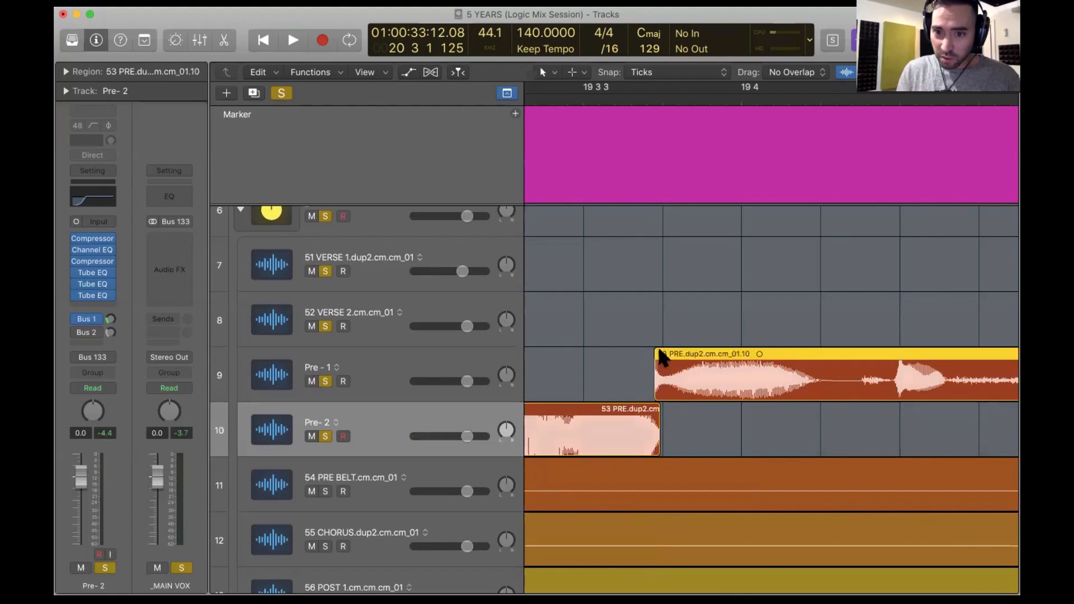
pyautogui.click(658, 409)
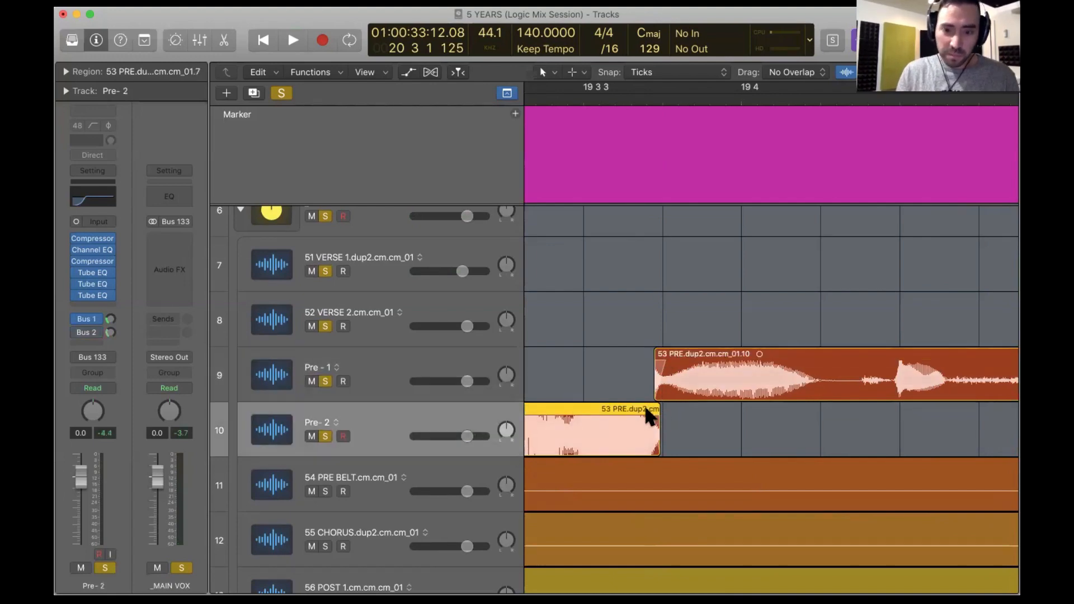
# Play the transition around bar 19 beat 4, adjust the Pre - 1 region's short fade-in, and play it again.
pyautogui.press('space')
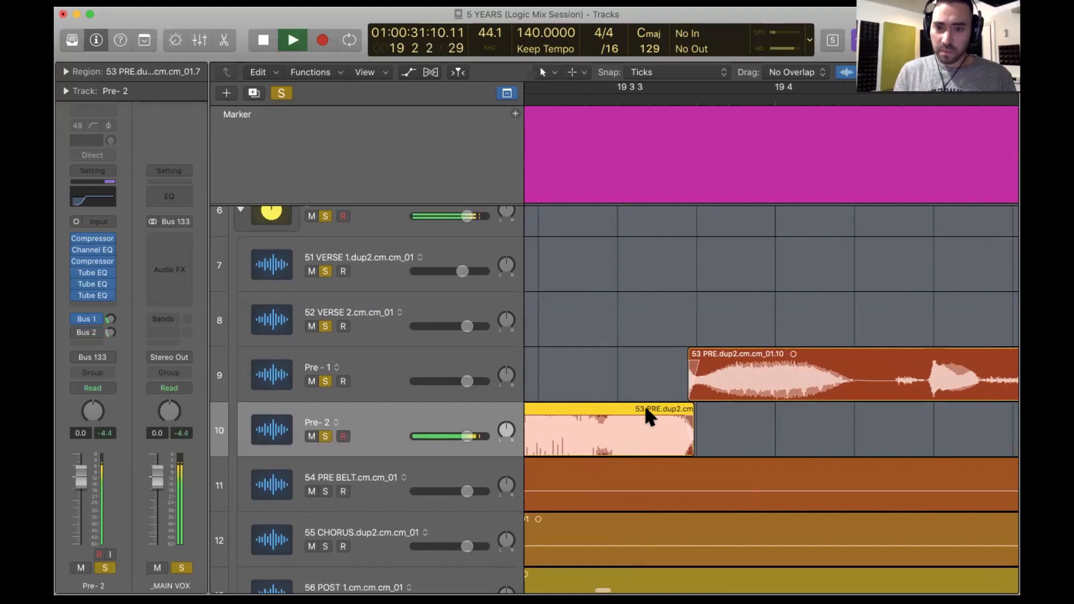
pyautogui.press('space')
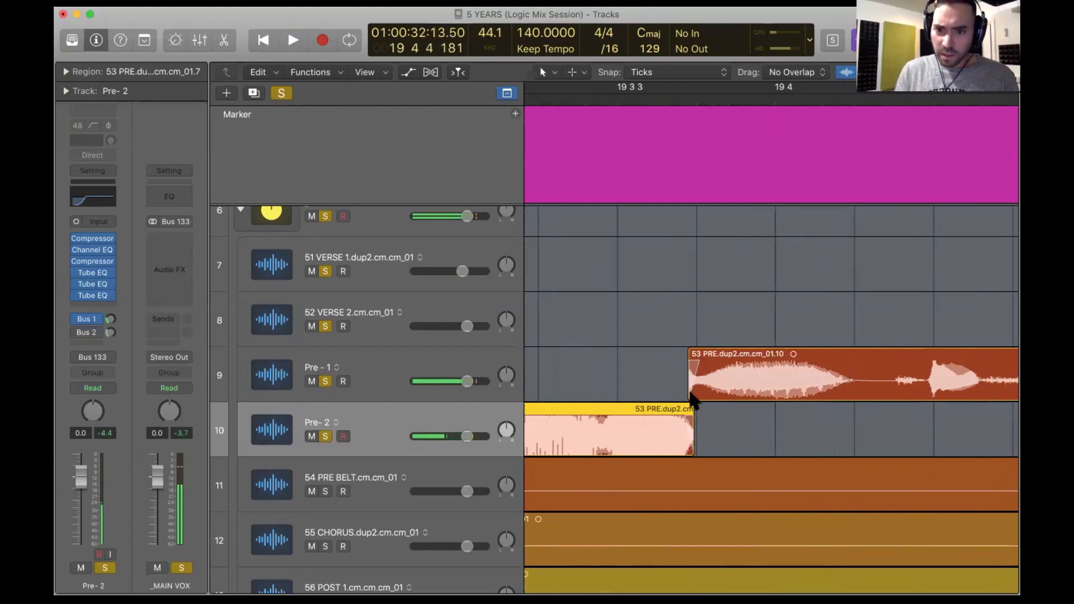
pyautogui.click(701, 361)
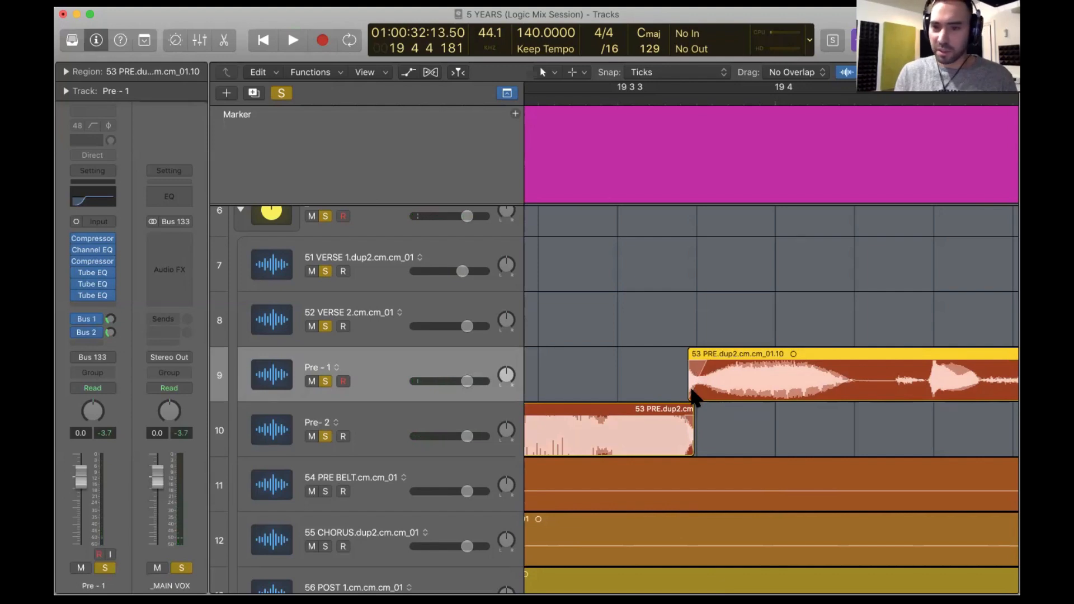
pyautogui.press('space')
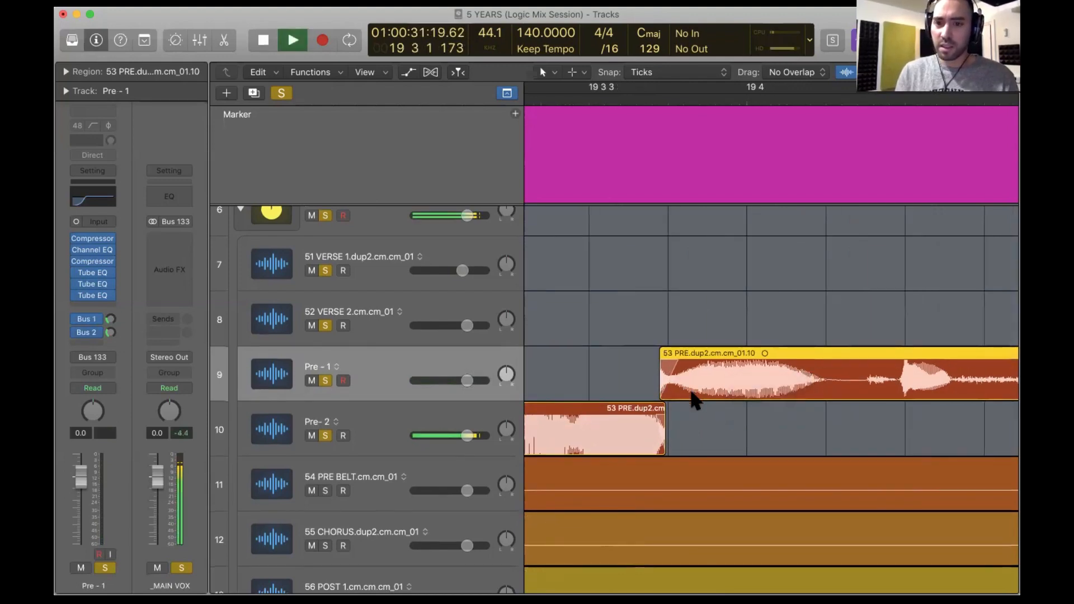
pyautogui.press('space')
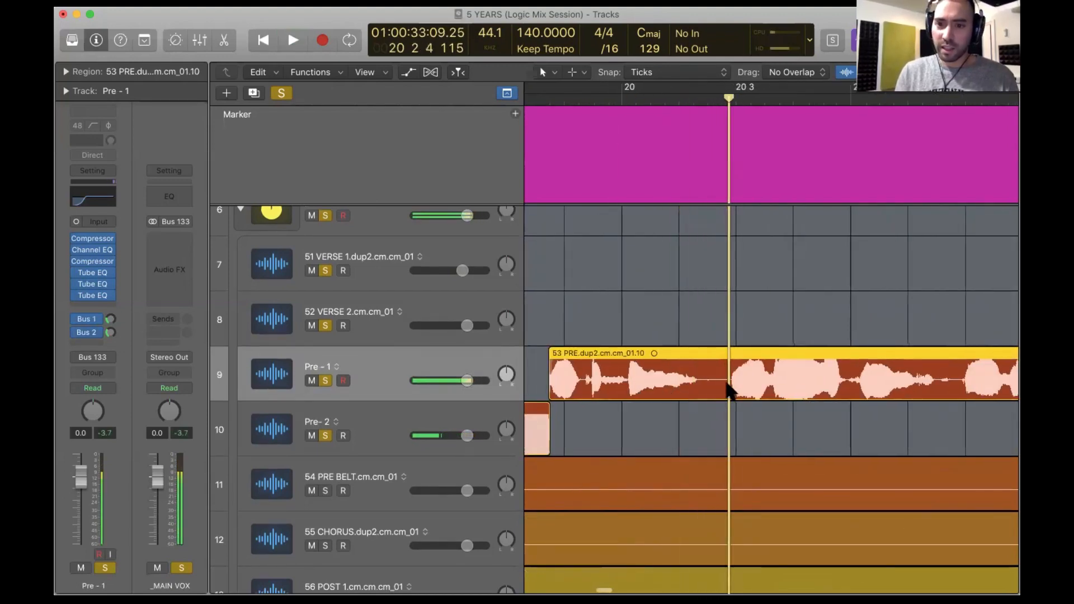
# Turn off solo mode and audition the pre-chorus vocals in the full mix from bar 14 onwards.
pyautogui.press('super+Left')
pyautogui.press('super+Left')
pyautogui.press('super+Left')
pyautogui.press('super+Left')
pyautogui.press('super+Left')
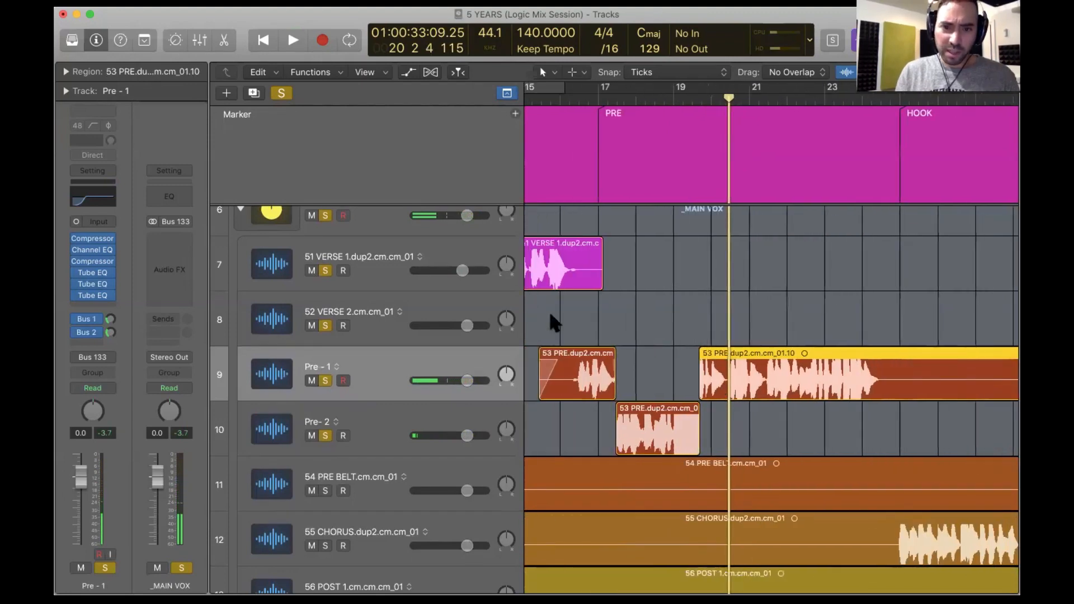
pyautogui.hscroll(-5, 647, 158)
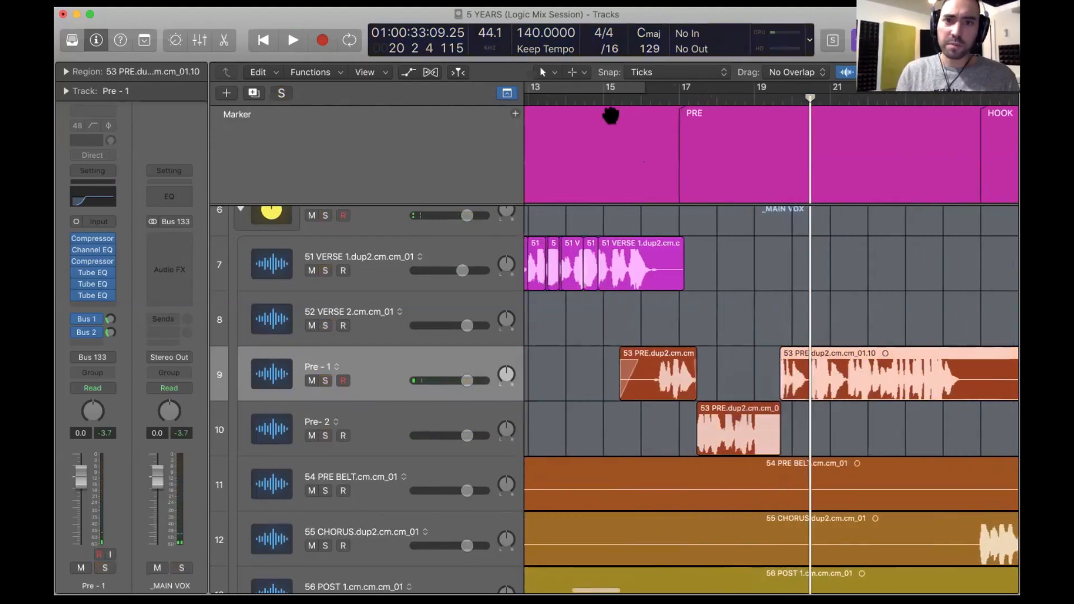
pyautogui.click(587, 95)
pyautogui.press('space')
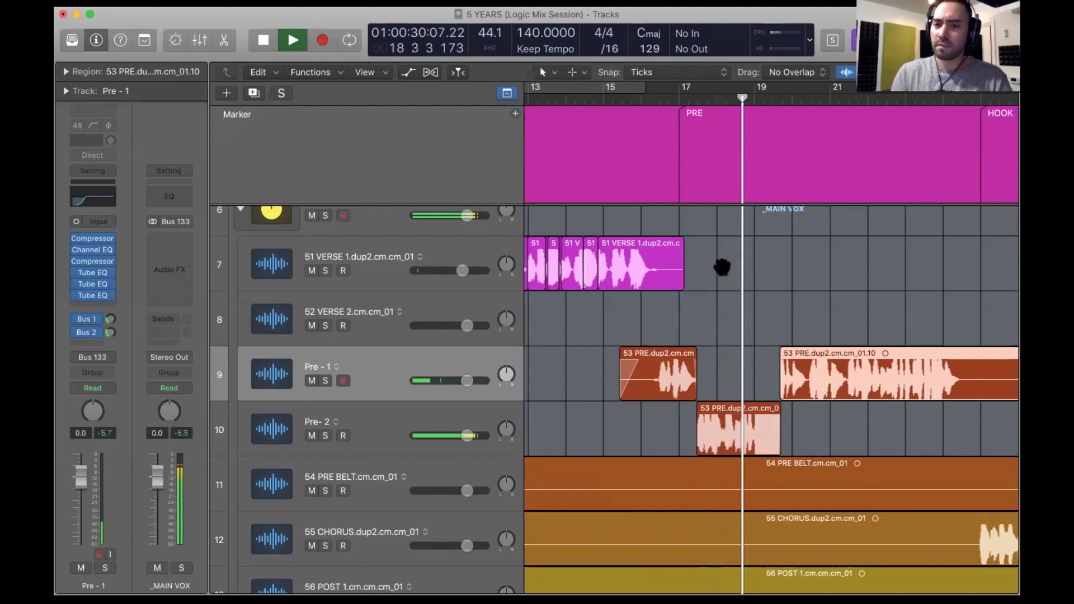
pyautogui.hscroll(5, 756, 352)
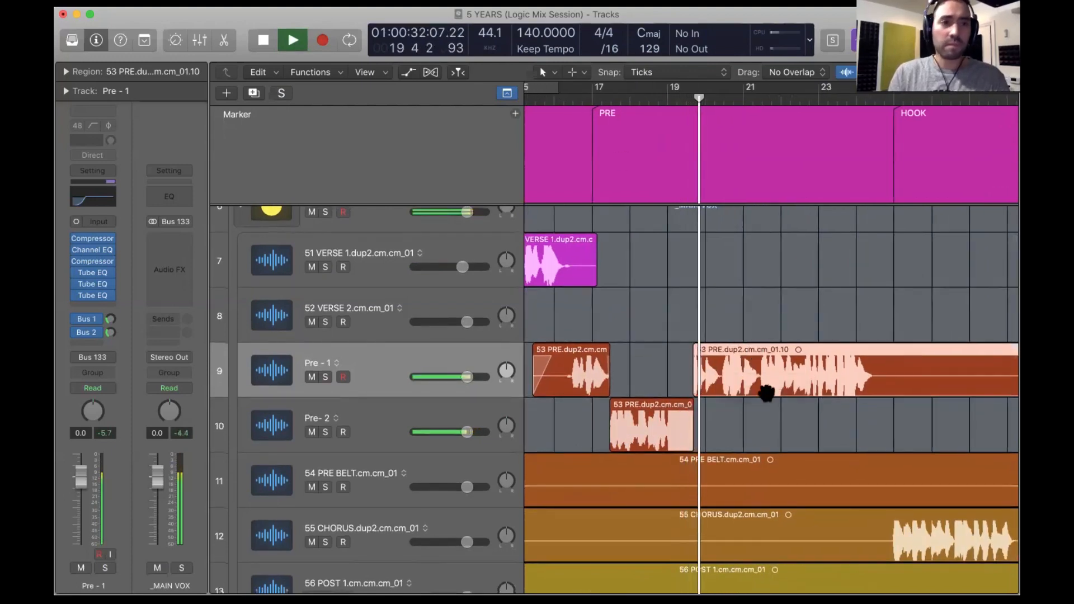
pyautogui.scroll(3, 767, 394)
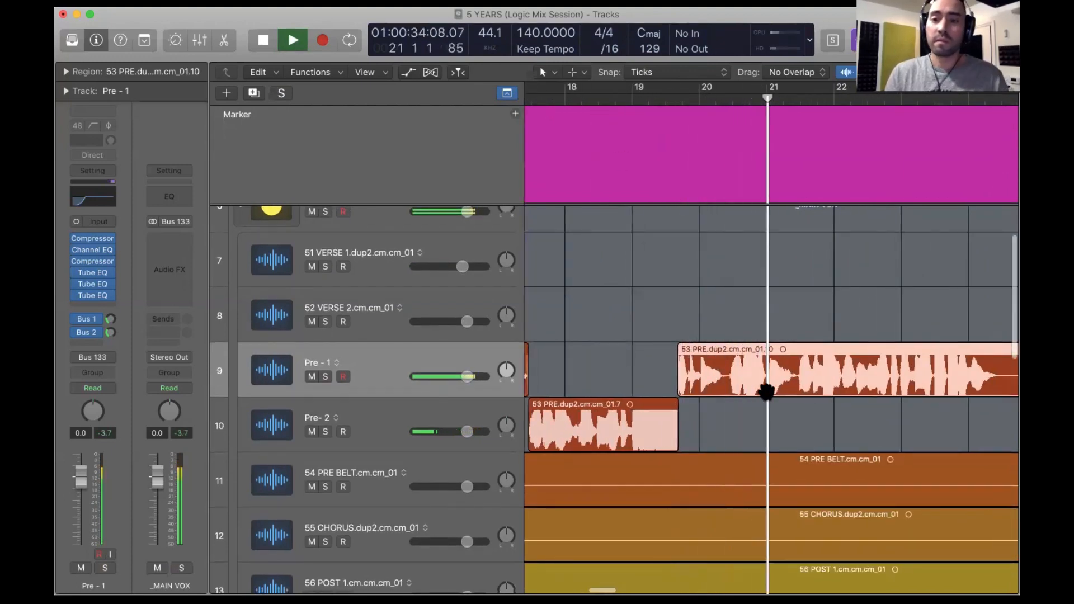
pyautogui.hscroll(3, 767, 393)
# Stop playback in the gap just before bar 21 beat 3 and split the Pre - 1 region there.
pyautogui.press('space')
pyautogui.press('super+Right')
pyautogui.press('super+Right')
pyautogui.press('super+Right')
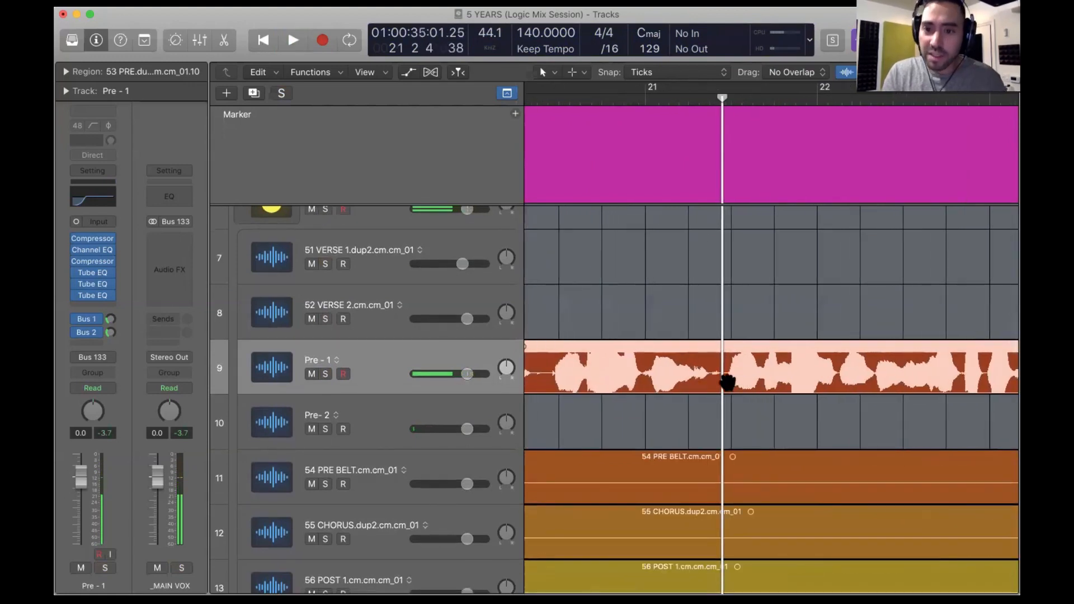
pyautogui.press('super+t')
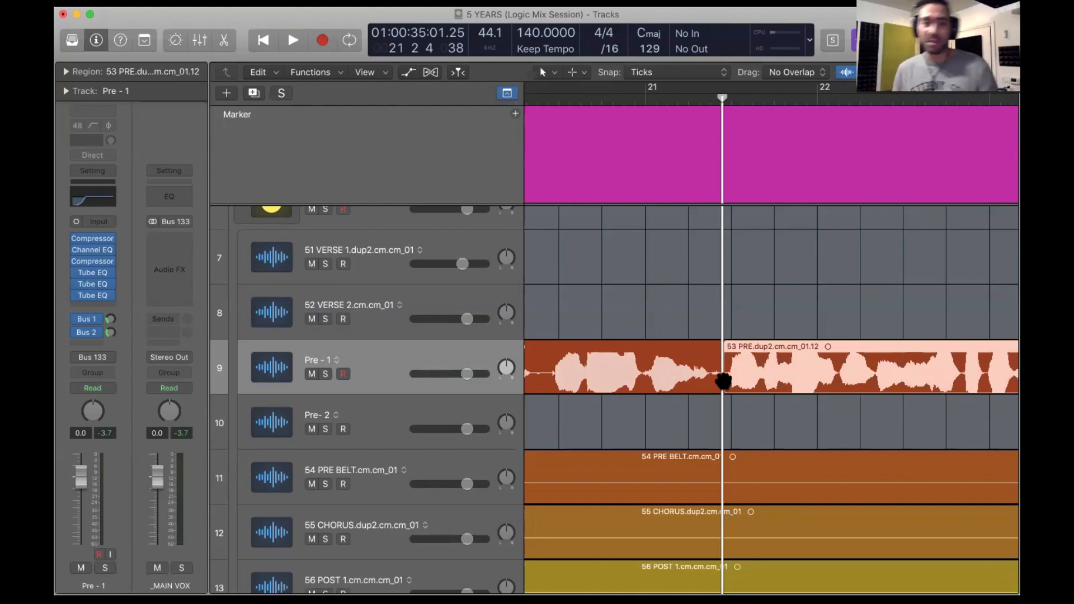
# Review the vocal arrangement from intro to hook and compare the 51 VERSE 1, Pre - 1 and Pre- 2 tracks.
pyautogui.press('super+Left')
pyautogui.press('super+Left')
pyautogui.press('super+Left')
pyautogui.press('super+Left')
pyautogui.press('super+Left')
pyautogui.press('super+Left')
pyautogui.press('super+Left')
pyautogui.press('super+Left')
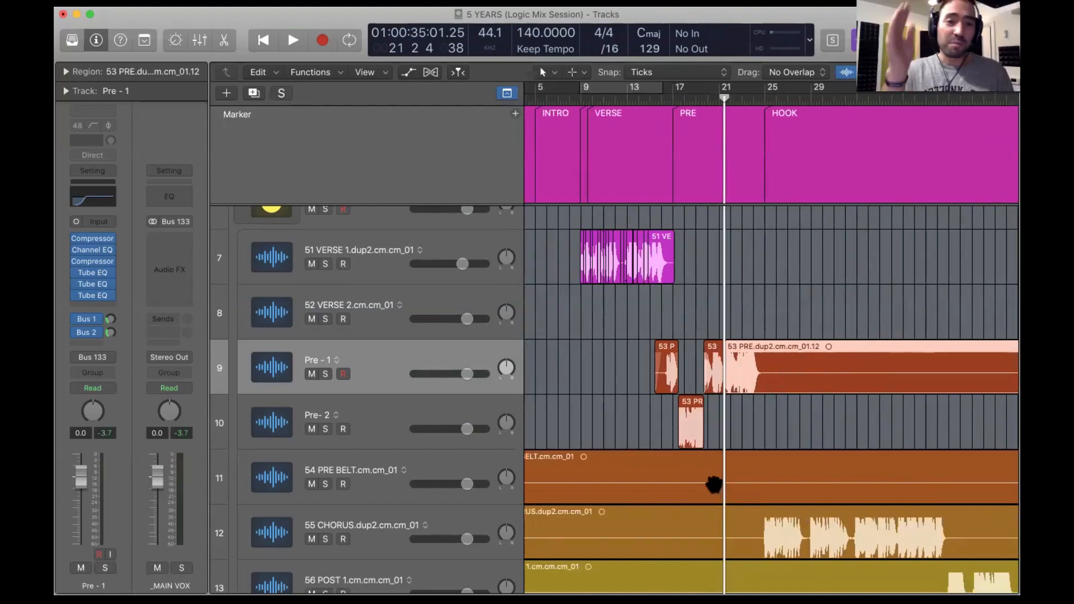
pyautogui.scroll(3, 714, 485)
pyautogui.hscroll(-2, 714, 485)
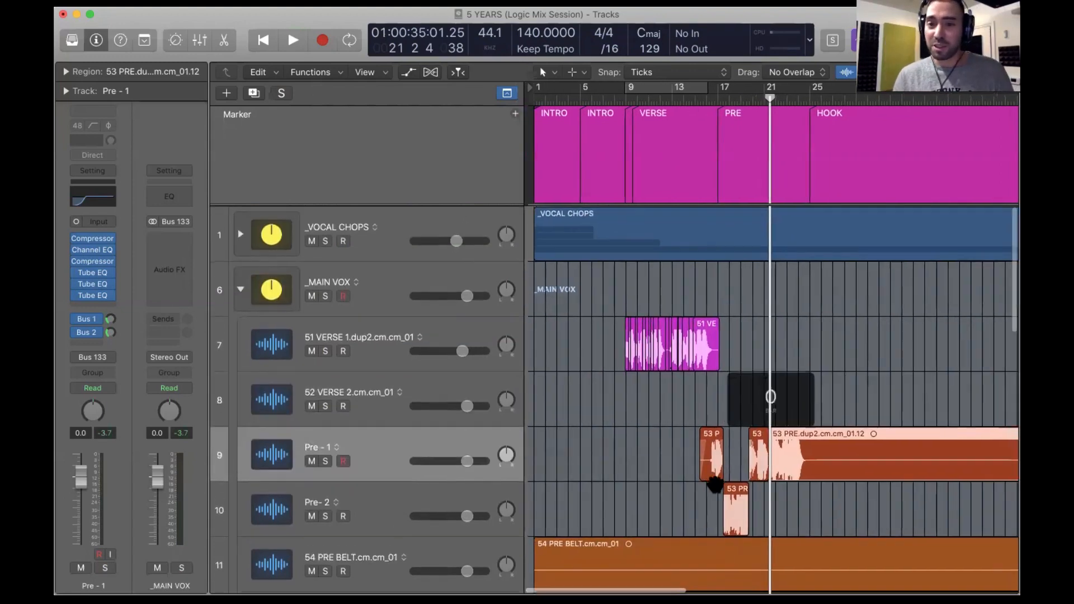
pyautogui.click(382, 407)
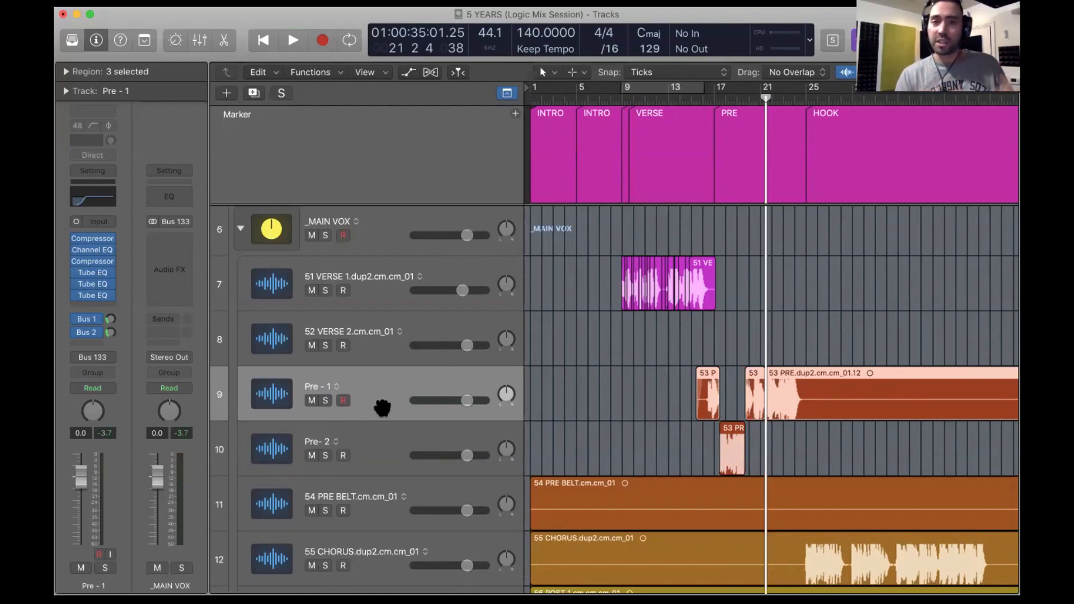
pyautogui.click(386, 291)
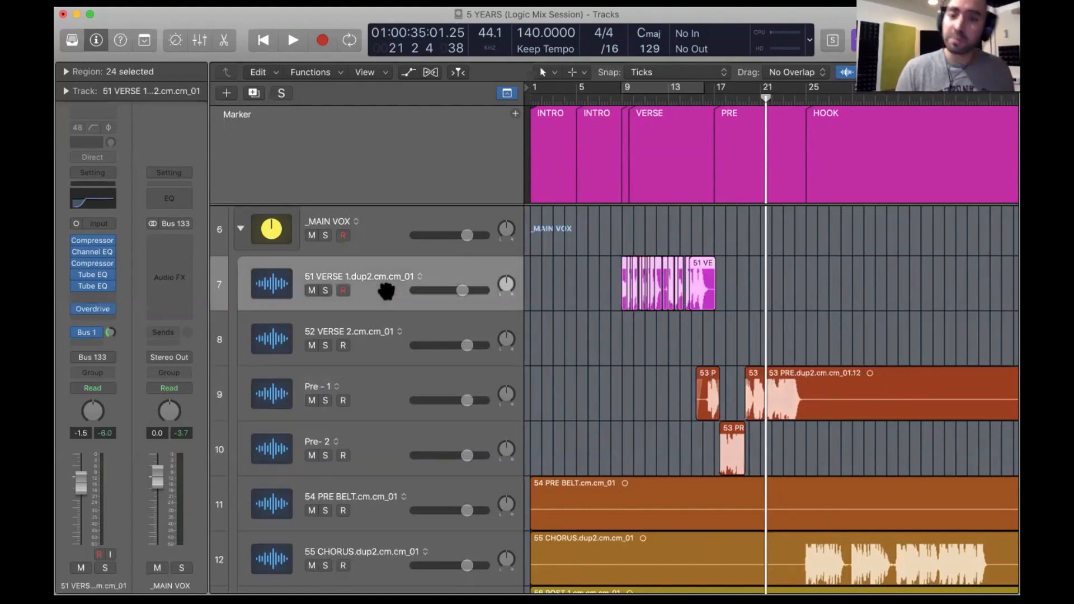
pyautogui.click(381, 392)
pyautogui.keyDown('shift'); pyautogui.click(383, 453); pyautogui.keyUp('shift')
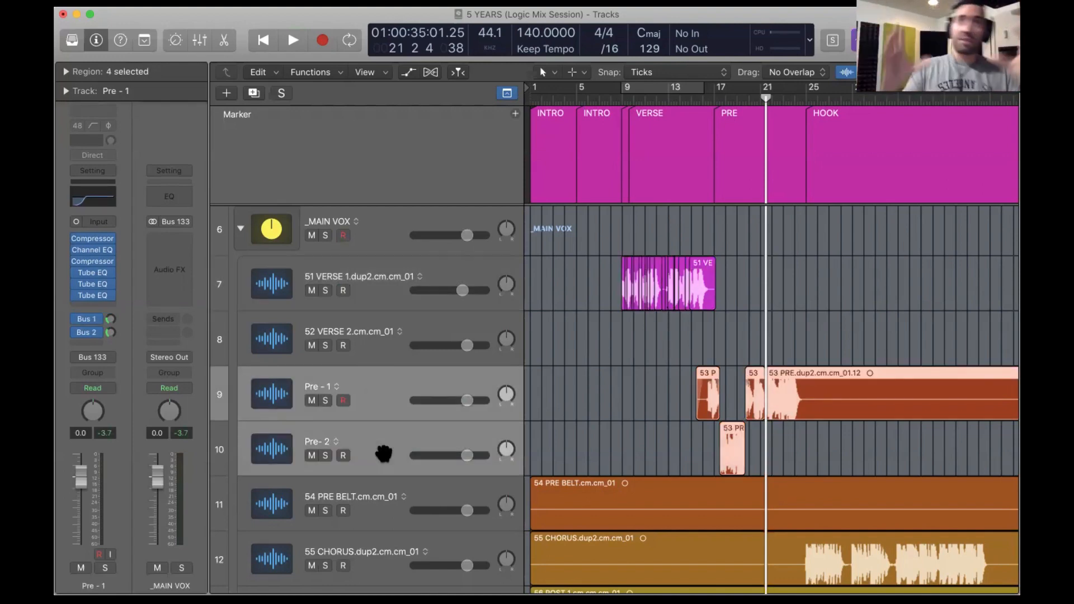
# Select the 55 CHORUS track's vocal region at the hook.
pyautogui.hscroll(10, 753, 473)
pyautogui.scroll(-5, 755, 477)
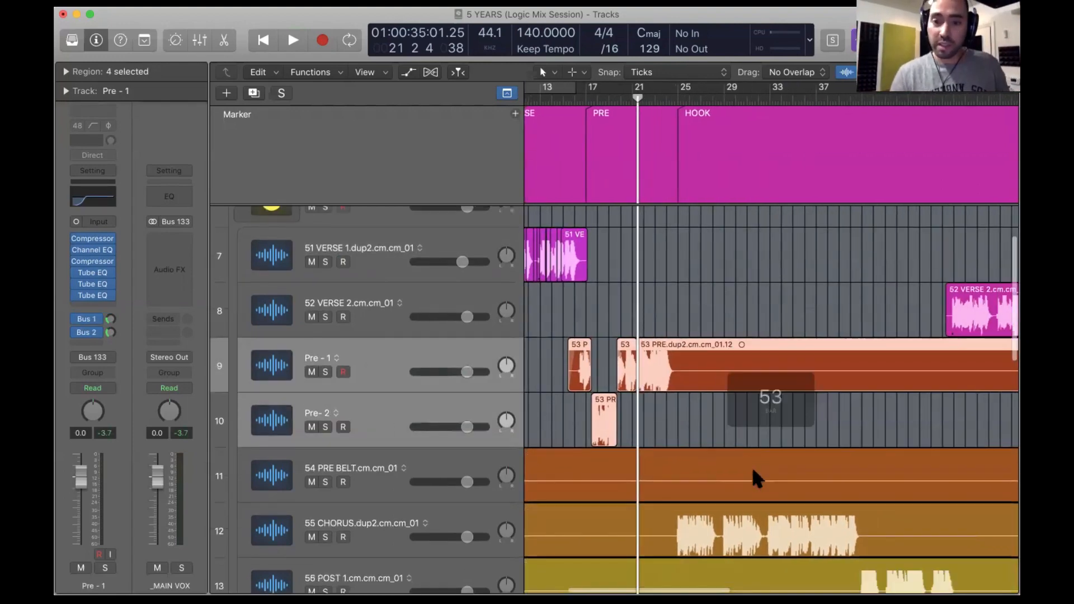
pyautogui.click(668, 417)
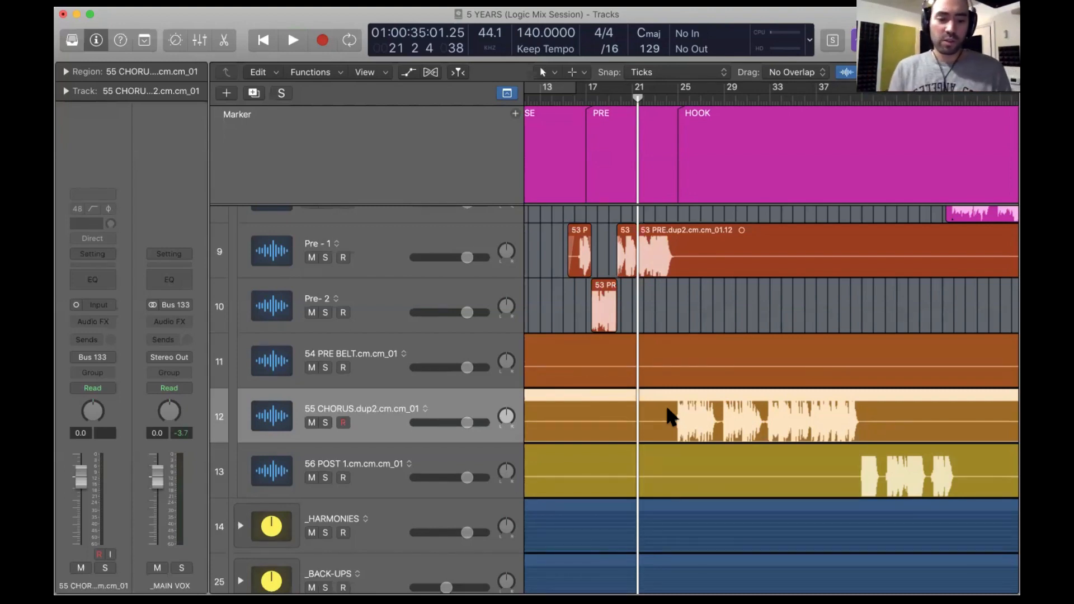
# Split the 55 CHORUS region just before the hook vocal begins and delete the empty part ahead of the split.
pyautogui.keyDown('super'); pyautogui.doubleClick(667, 409); pyautogui.keyUp('super')
pyautogui.click(639, 414)
pyautogui.press('Delete')
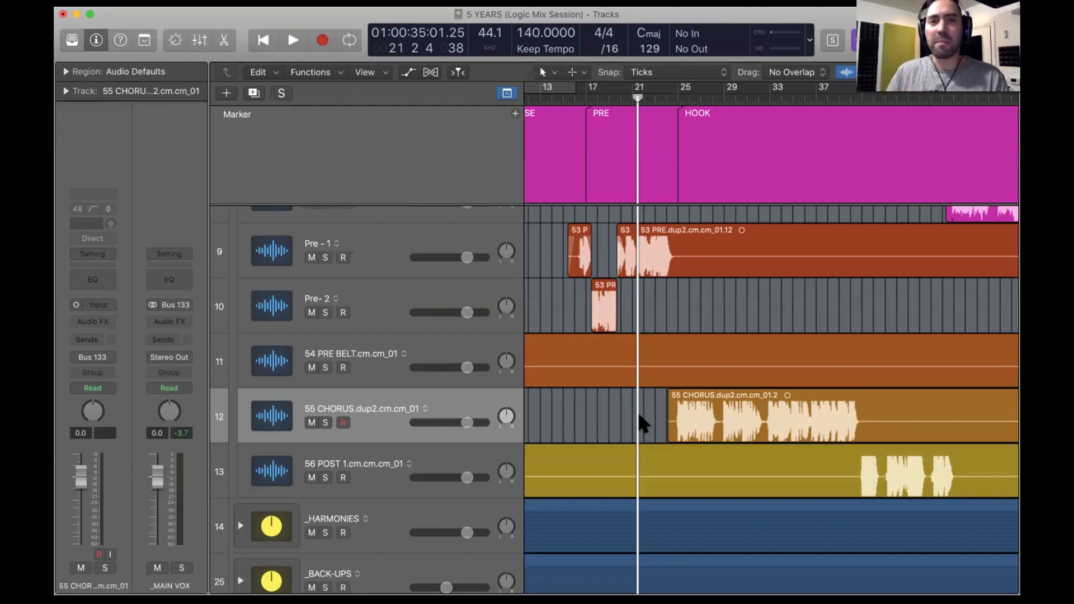
# Copy the Pre - 1 track's channel strip setting and paste it onto the 55 CHORUS track.
pyautogui.click(470, 397)
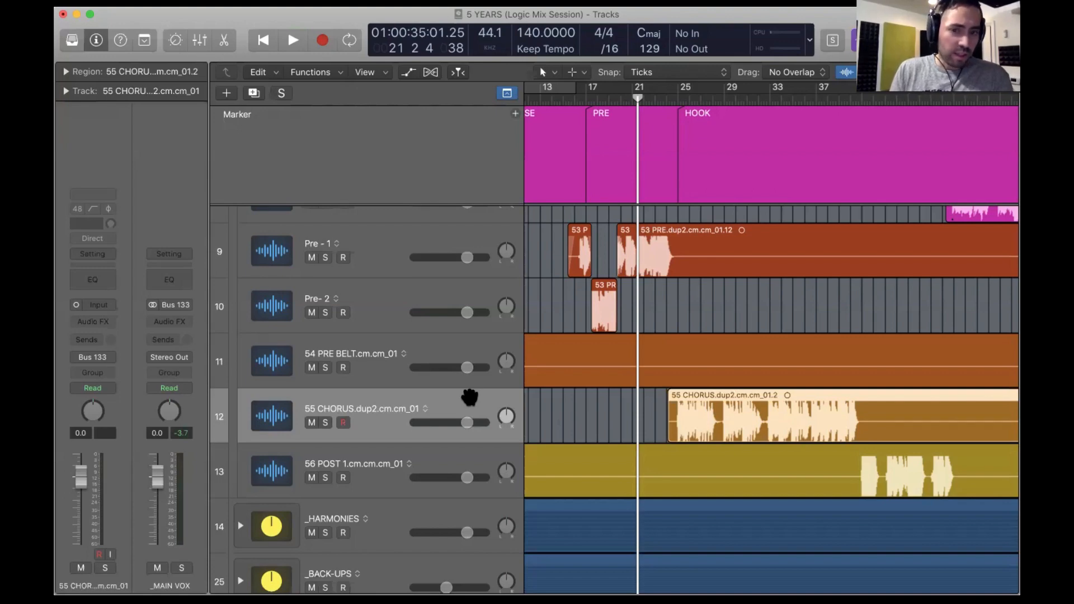
pyautogui.scroll(5, 492, 391)
pyautogui.hscroll(-5, 492, 392)
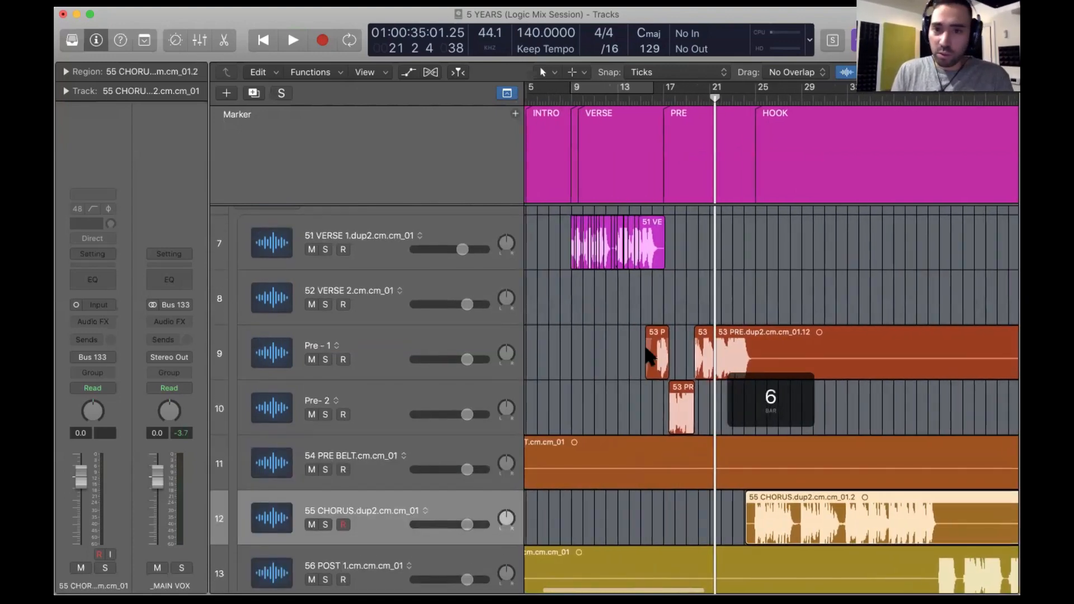
pyautogui.click(384, 235)
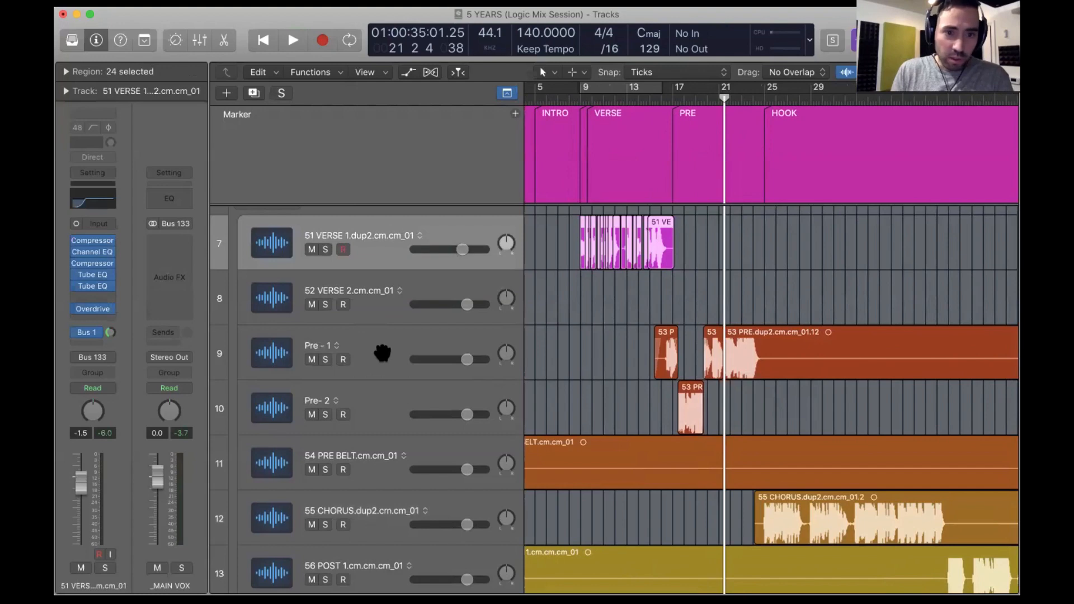
pyautogui.click(380, 353)
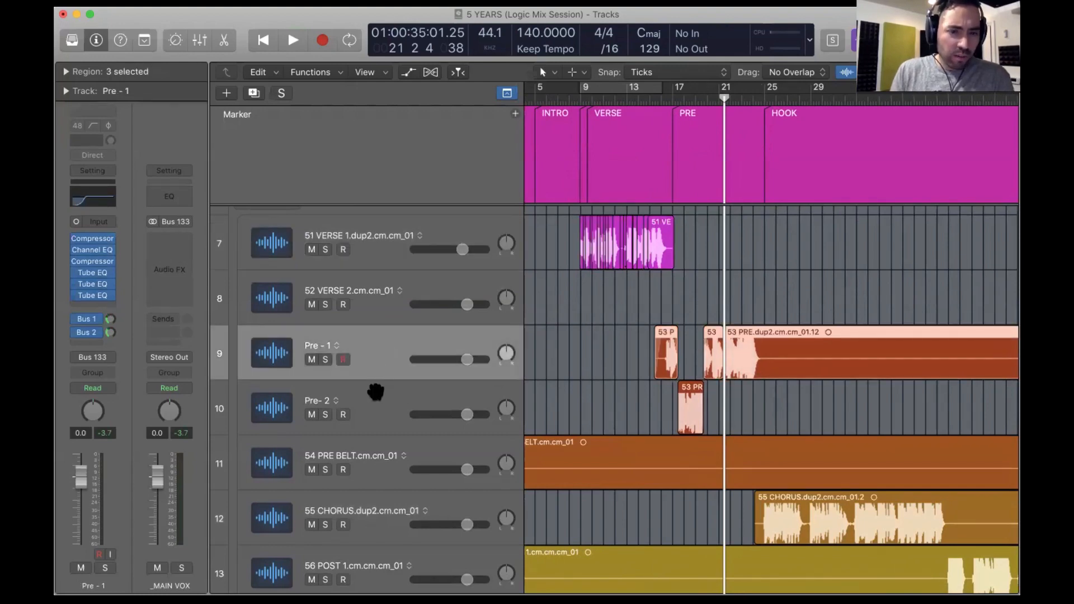
pyautogui.click(92, 171)
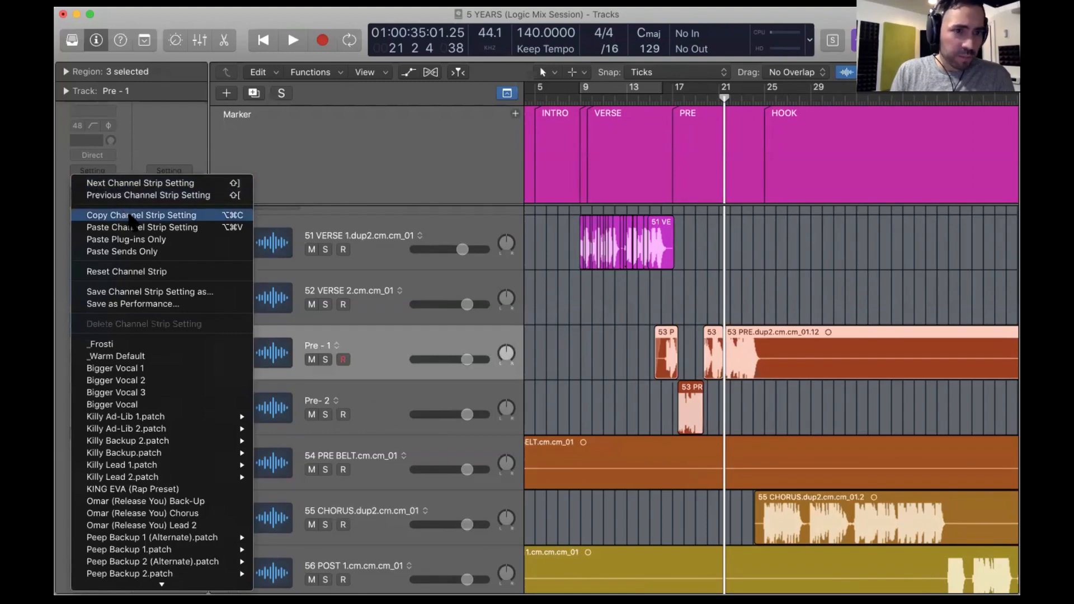
pyautogui.click(130, 216)
pyautogui.scroll(-3, 571, 319)
pyautogui.click(468, 426)
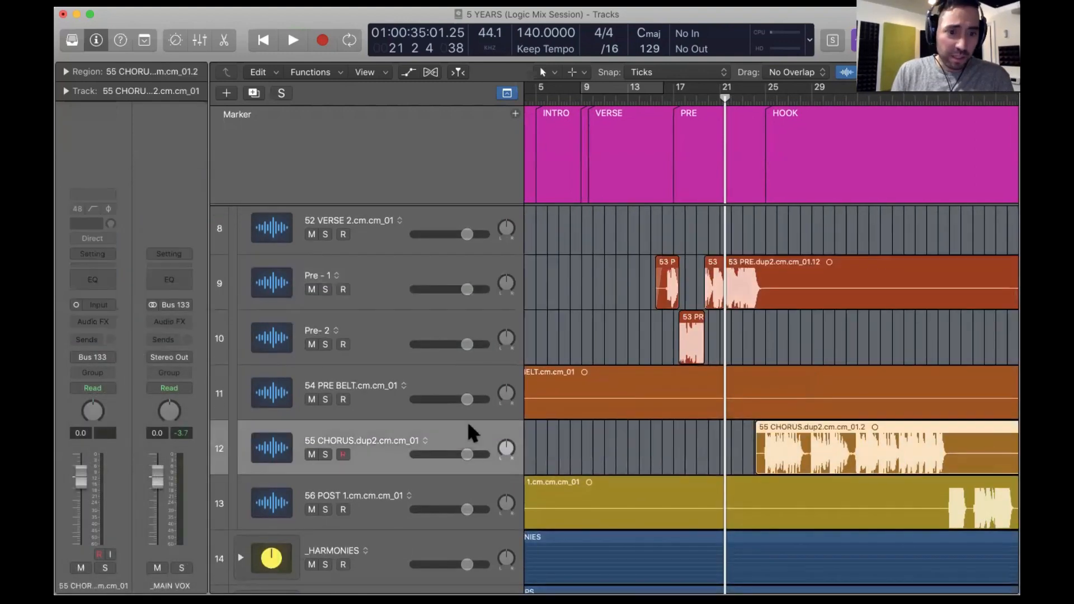
pyautogui.click(99, 253)
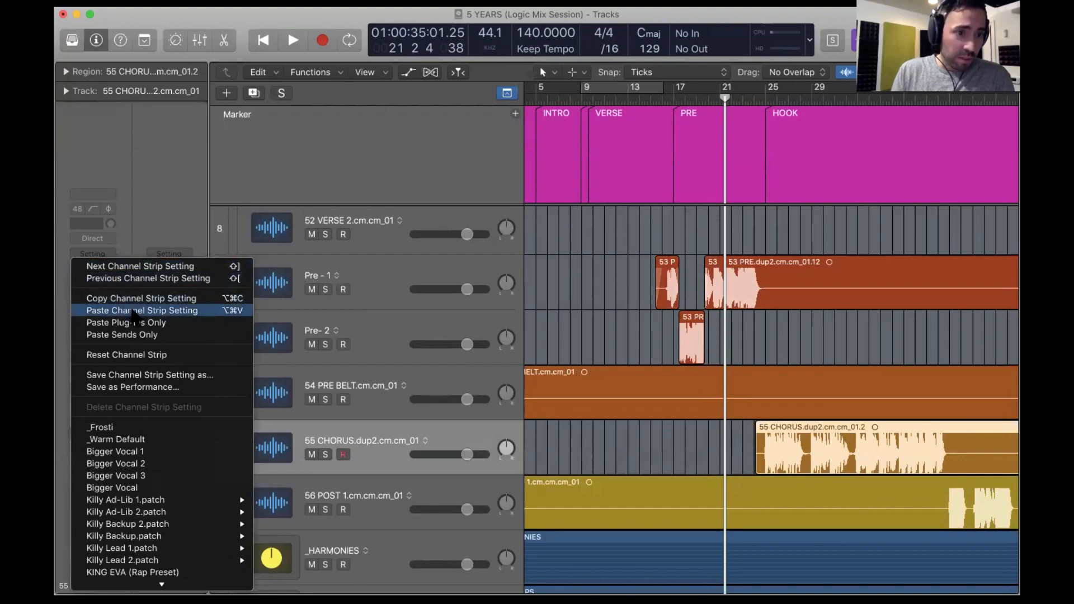
pyautogui.click(131, 311)
# Audition the chorus vocal in the mix from bar 23 beat 3 through the first hook phrase, and stop playback.
pyautogui.hscroll(3, 719, 387)
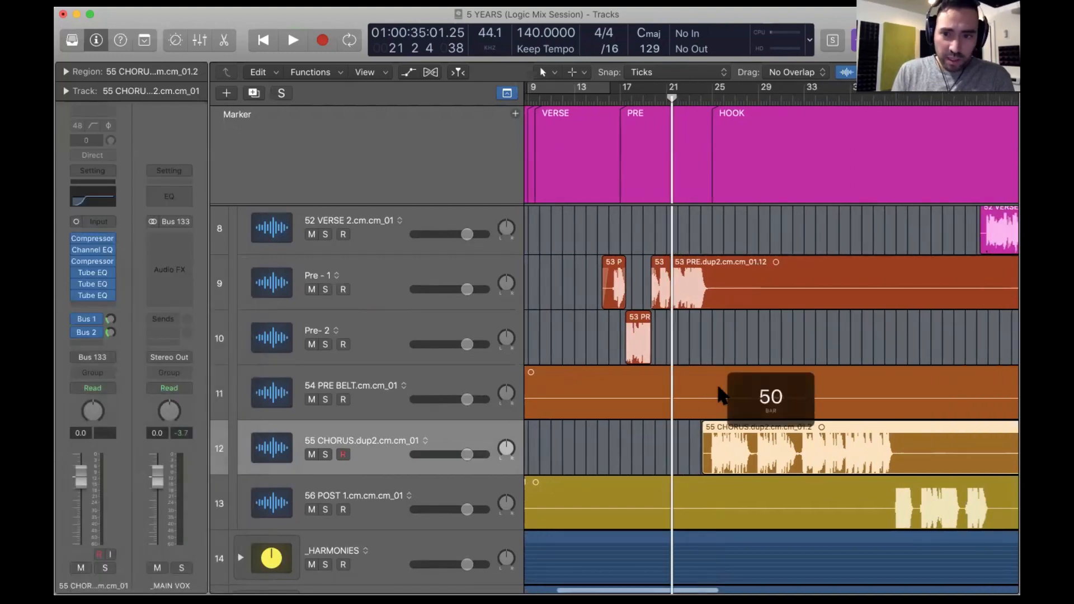
pyautogui.scroll(-3, 718, 381)
pyautogui.press('super+Right')
pyautogui.press('super+Right')
pyautogui.press('super+Right')
pyautogui.click(691, 99)
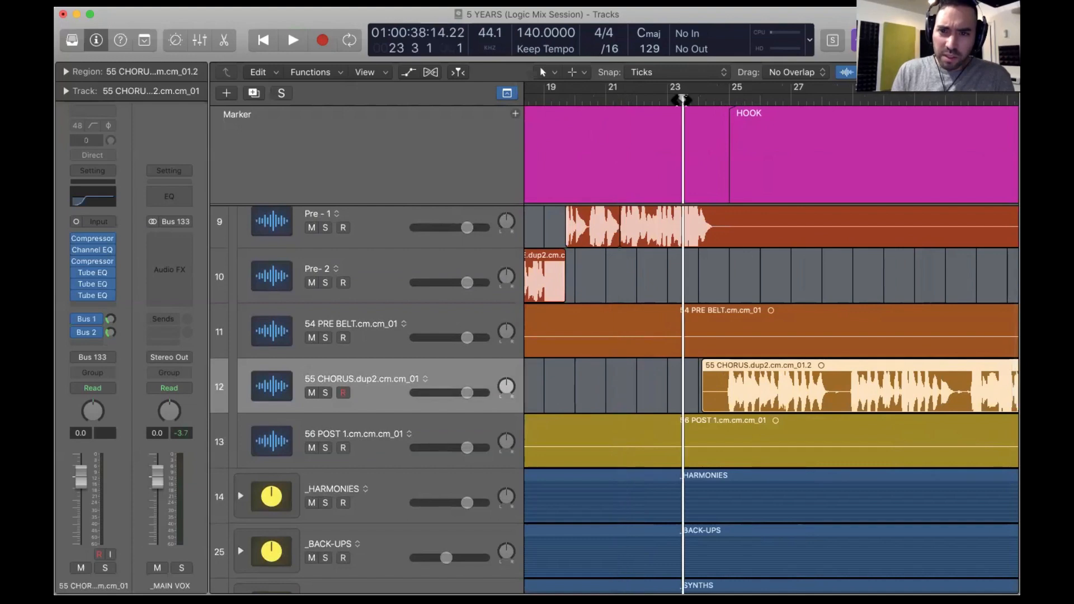
pyautogui.hscroll(3, 688, 257)
pyautogui.press('super+Right')
pyautogui.press('super+Right')
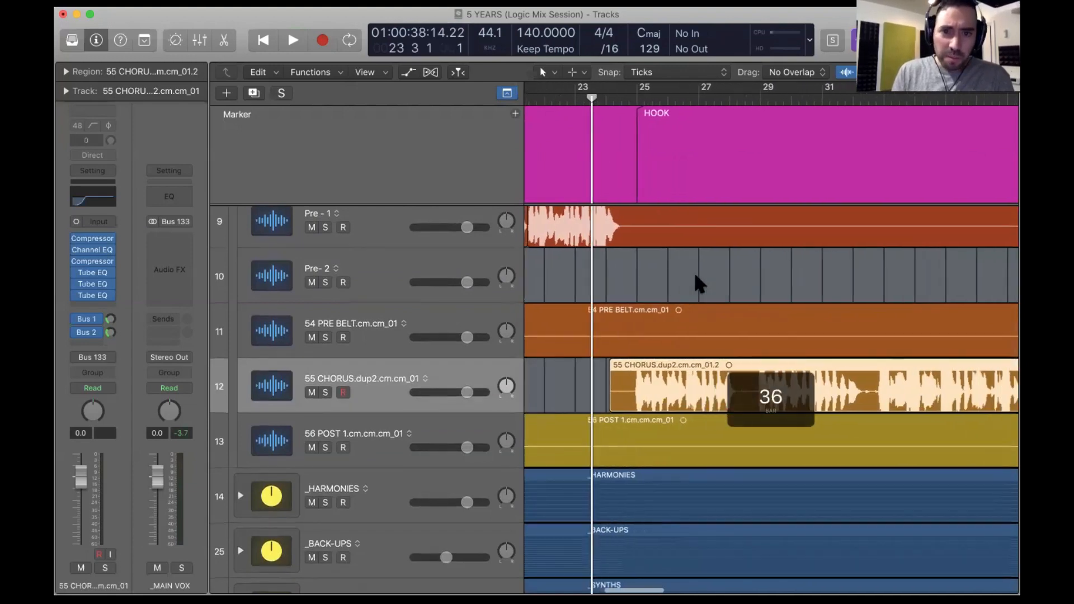
pyautogui.press('space')
pyautogui.press('super+Right')
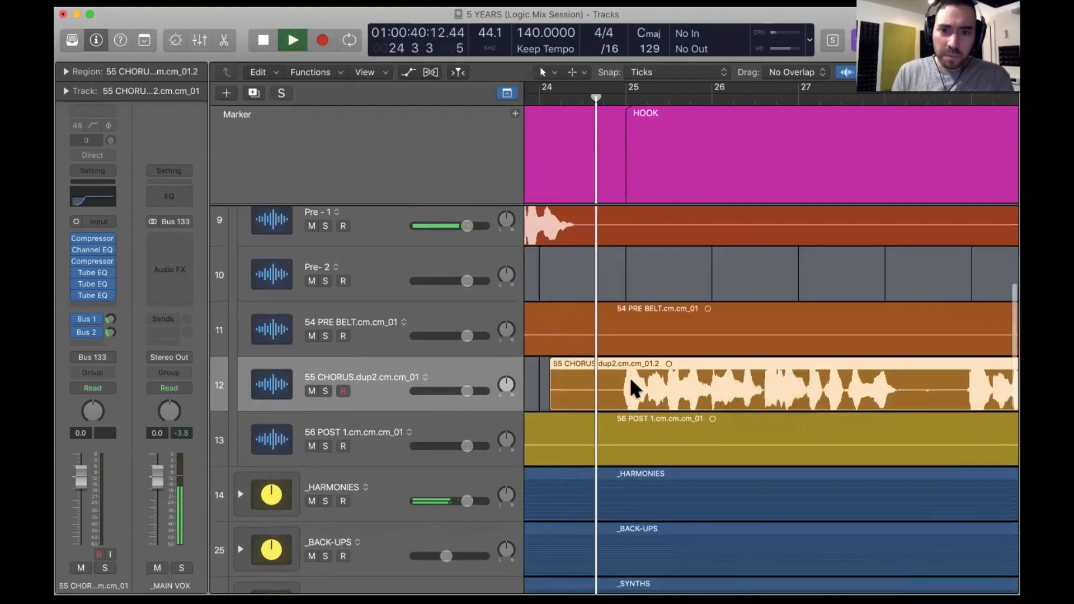
pyautogui.press('super+Left')
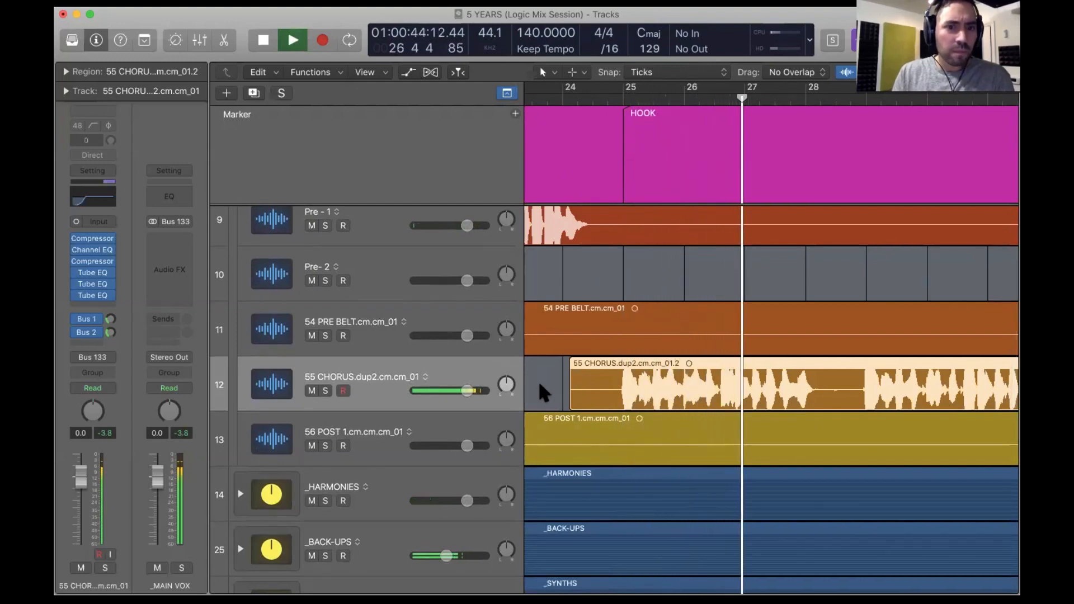
pyautogui.press('space')
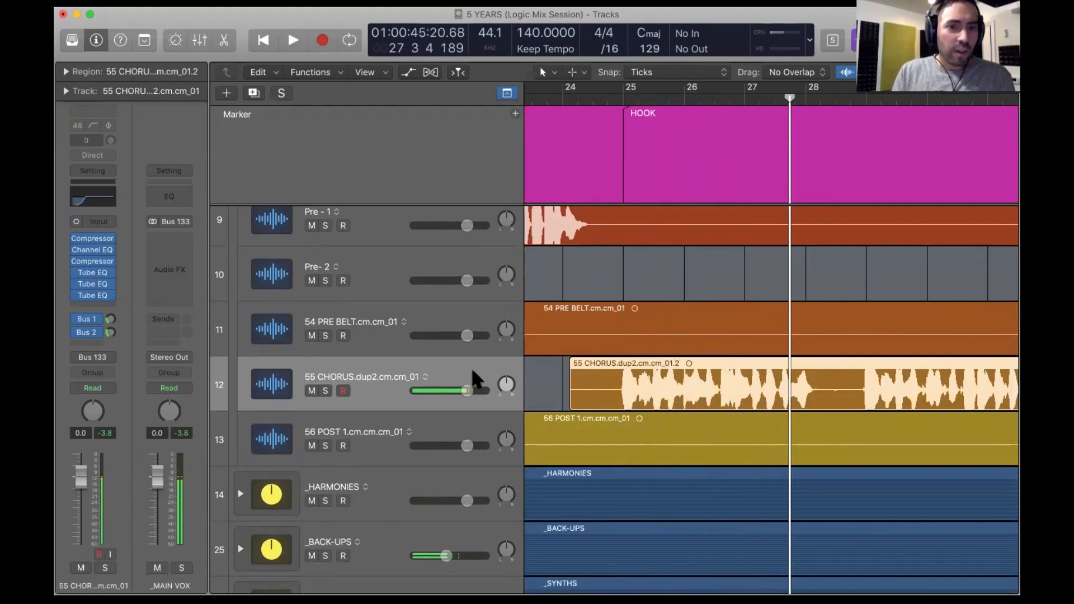
# Add a Channel EQ to the Bus 2 delay aux and enable its low cut at 420 Hz.
pyautogui.click(110, 333)
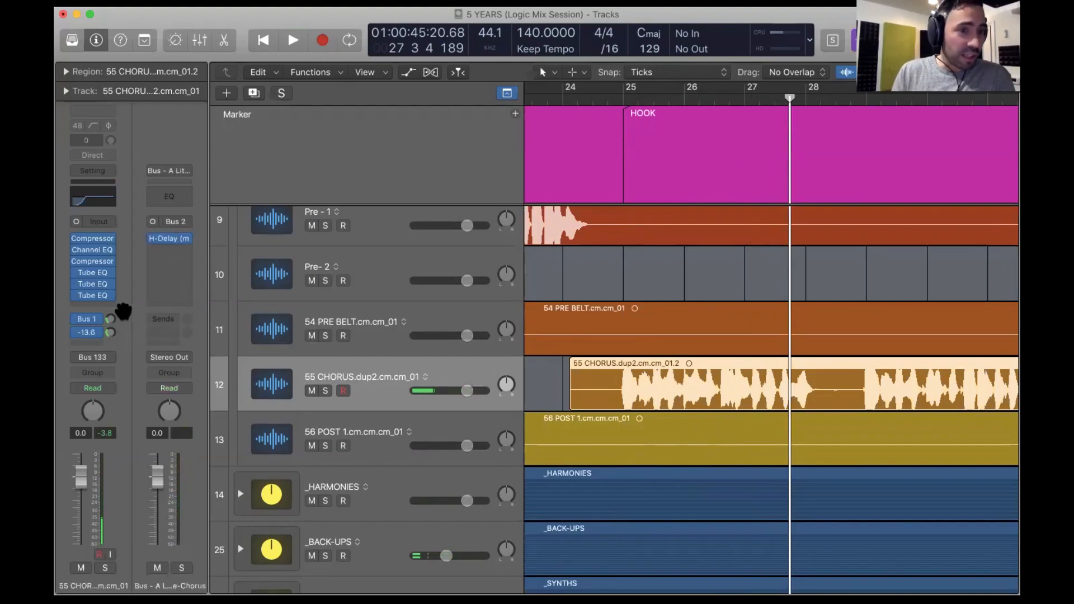
pyautogui.click(169, 244)
pyautogui.click(166, 238)
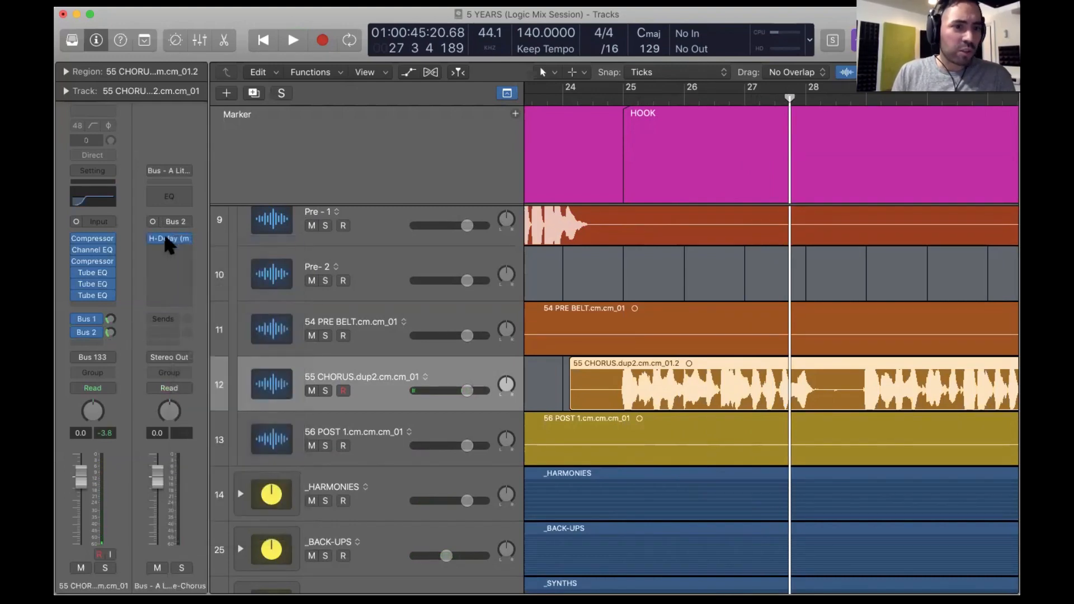
pyautogui.click(111, 333)
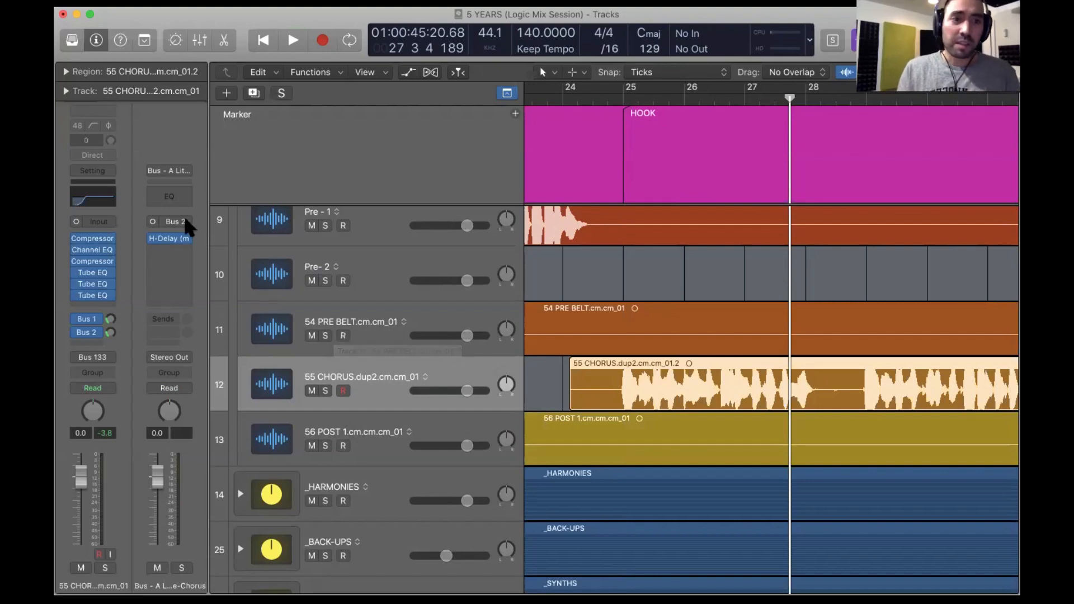
pyautogui.click(172, 196)
pyautogui.click(106, 91)
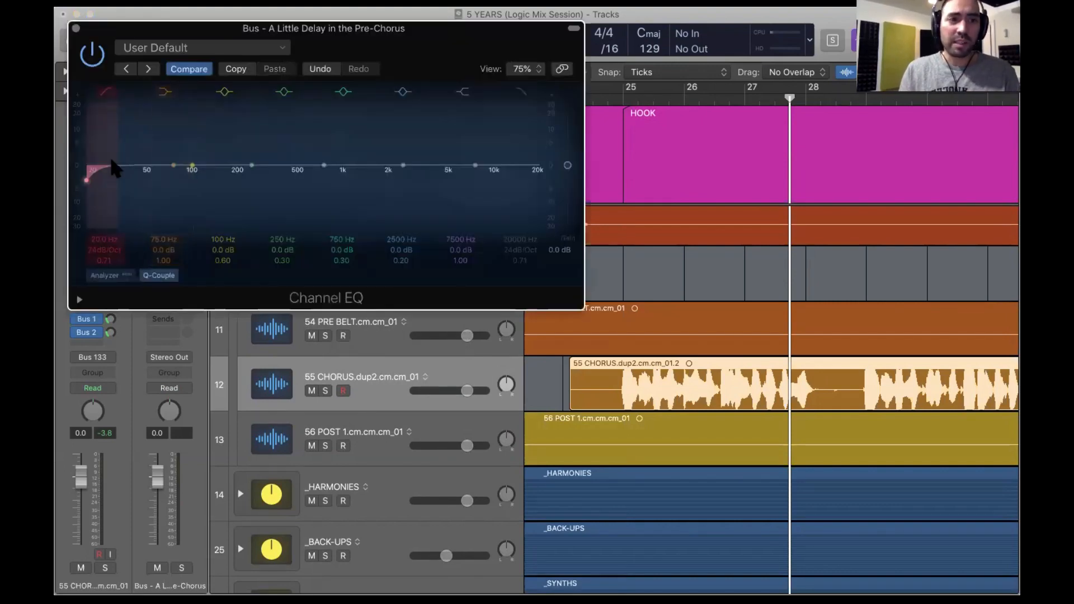
pyautogui.moveTo(110, 162)
pyautogui.mouseDown()
pyautogui.moveTo(317, 152)
pyautogui.moveTo(327, 163)
pyautogui.mouseUp()
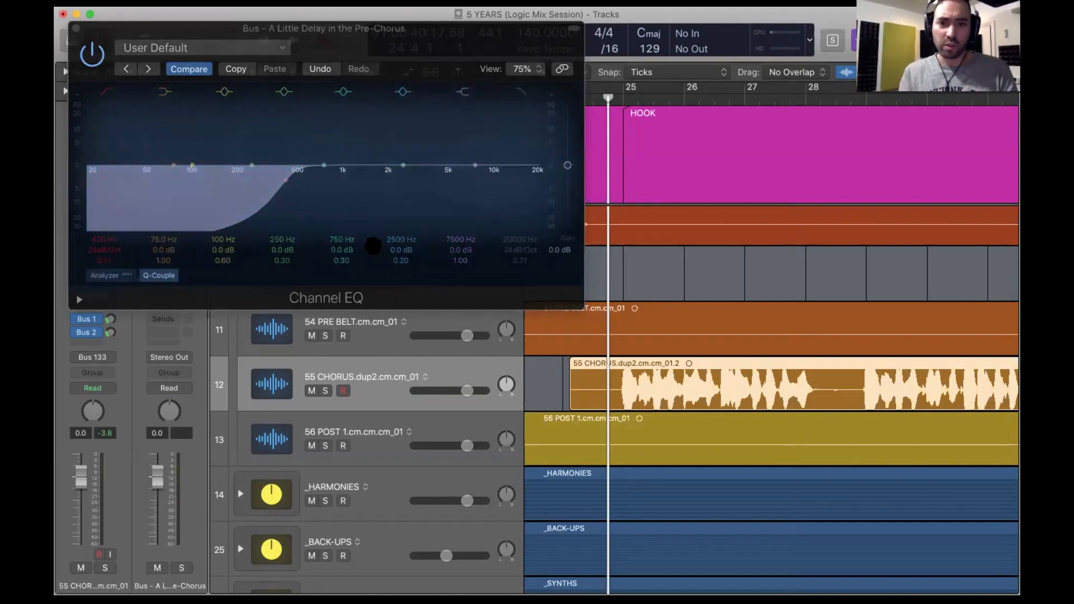
# Boost the delay aux's EQ with a high shelf at 3000 Hz while the hook plays, and close the EQ.
pyautogui.press('space')
pyautogui.moveTo(459, 251)
pyautogui.mouseDown()
pyautogui.moveTo(457, 240)
pyautogui.moveTo(458, 263)
pyautogui.mouseUp()
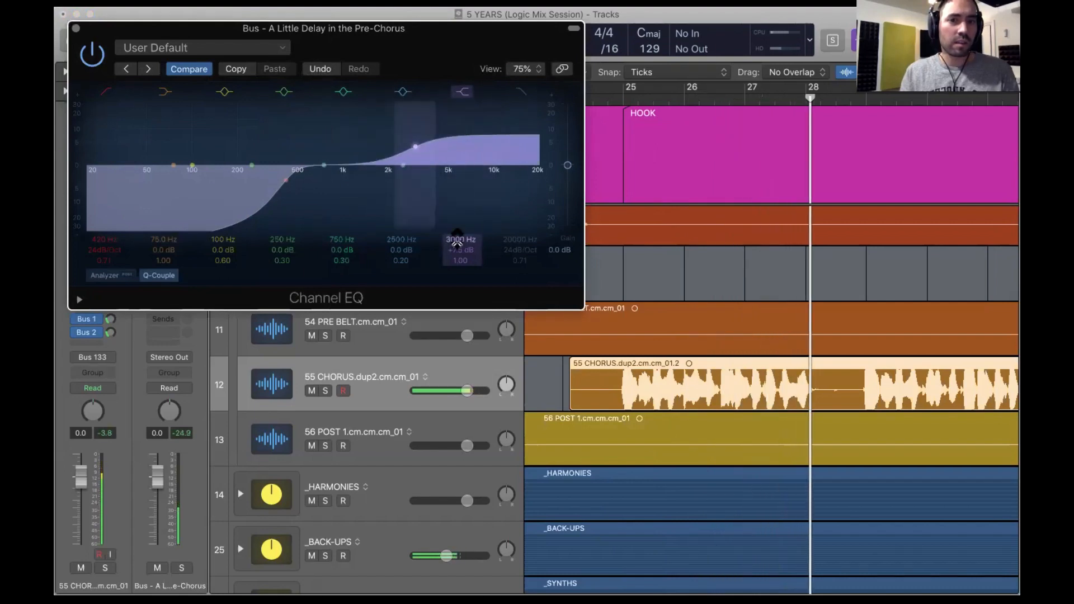
pyautogui.press('space')
pyautogui.click(76, 28)
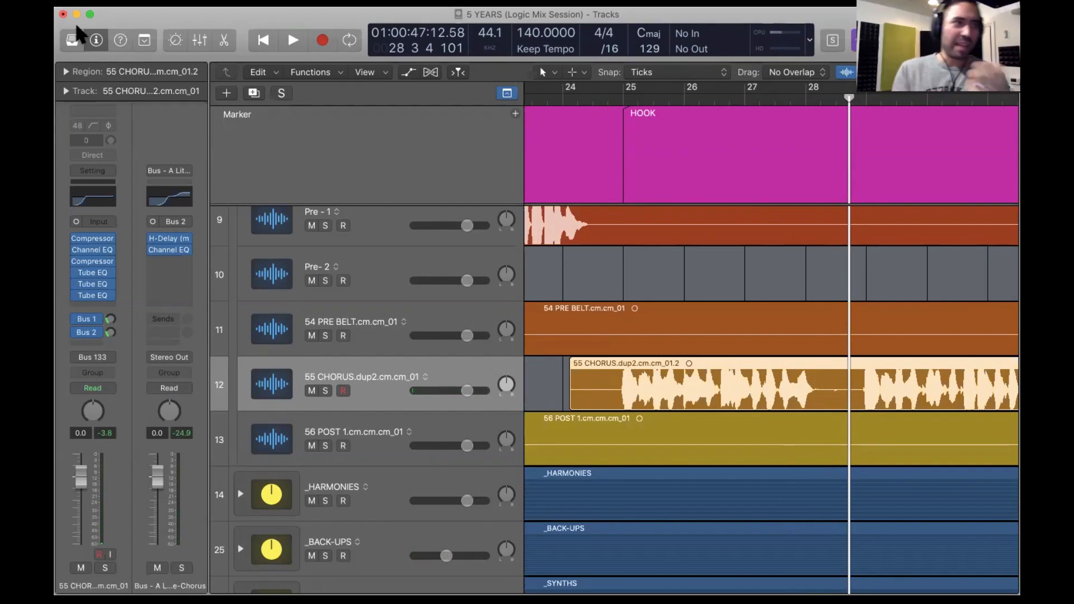
# Add a send to Bus 3 on the 55 CHORUS track.
pyautogui.hscroll(-3, 618, 346)
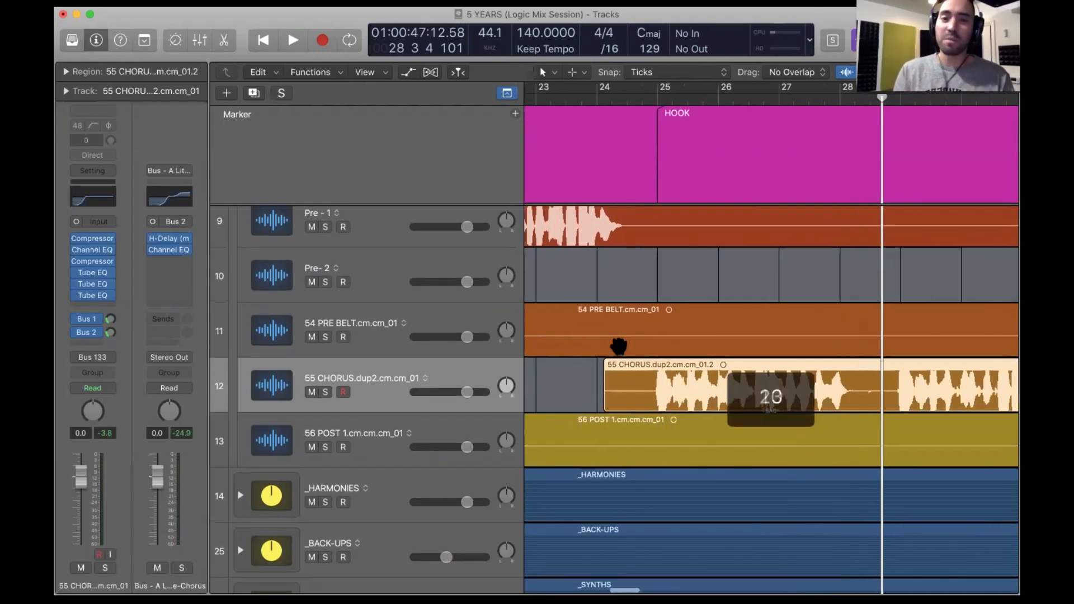
pyautogui.scroll(-2, 619, 347)
pyautogui.scroll(-2, 618, 346)
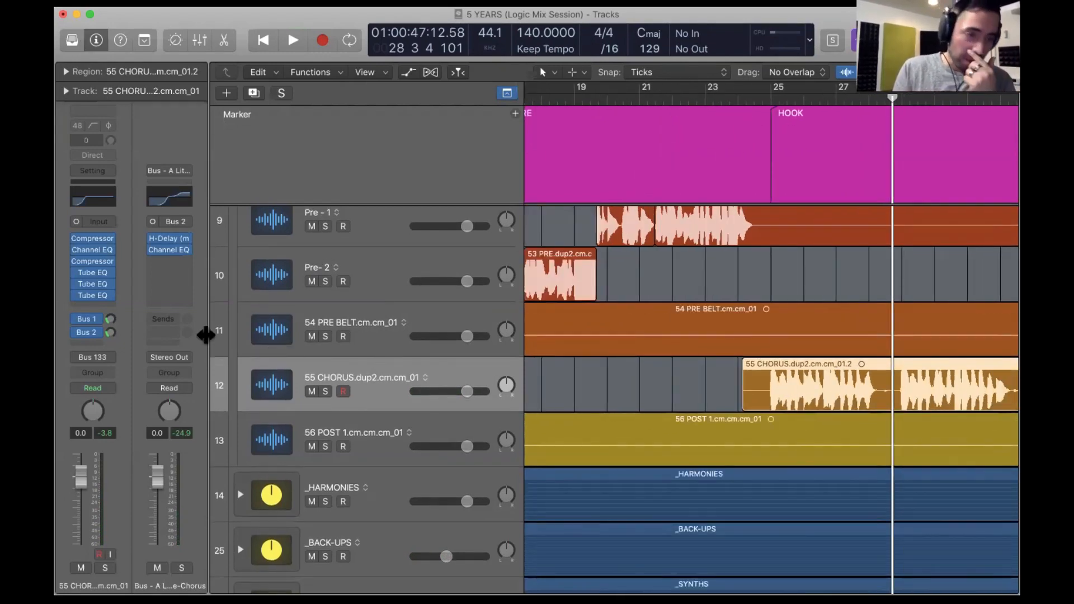
pyautogui.click(90, 334)
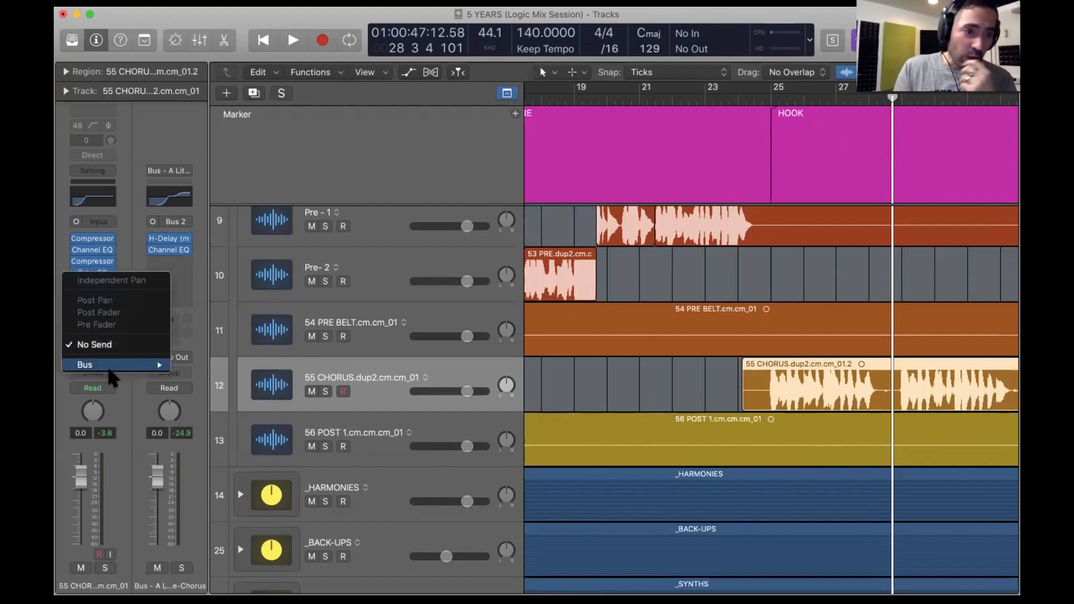
pyautogui.moveTo(110, 364)
pyautogui.click(220, 139)
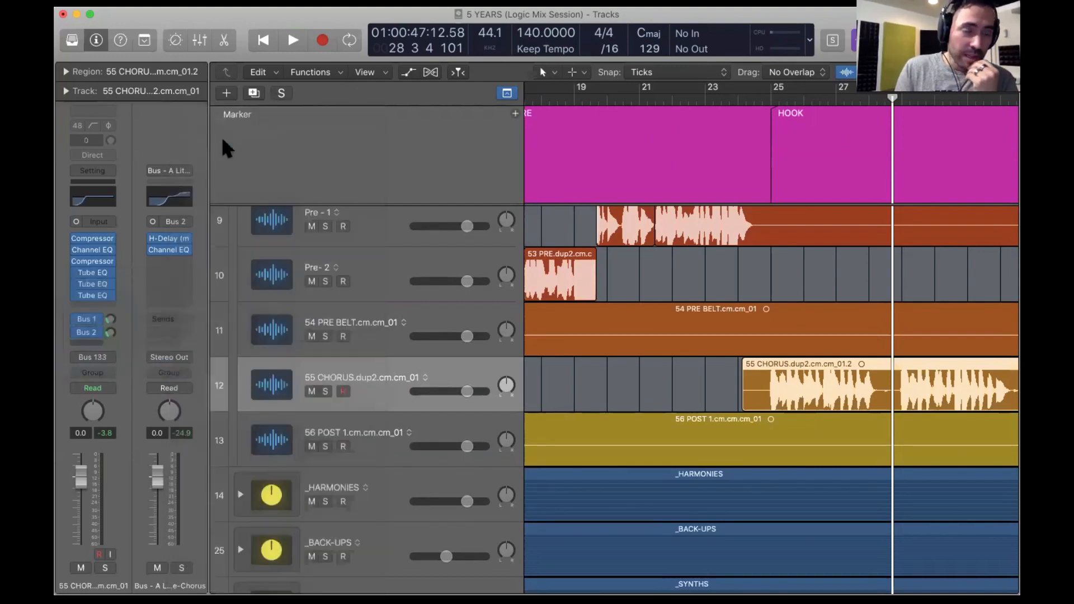
# Load the user channel strip setting Microshift (Wider and Thicker) on the Bus 3 aux and check the send's bus options.
pyautogui.click(171, 156)
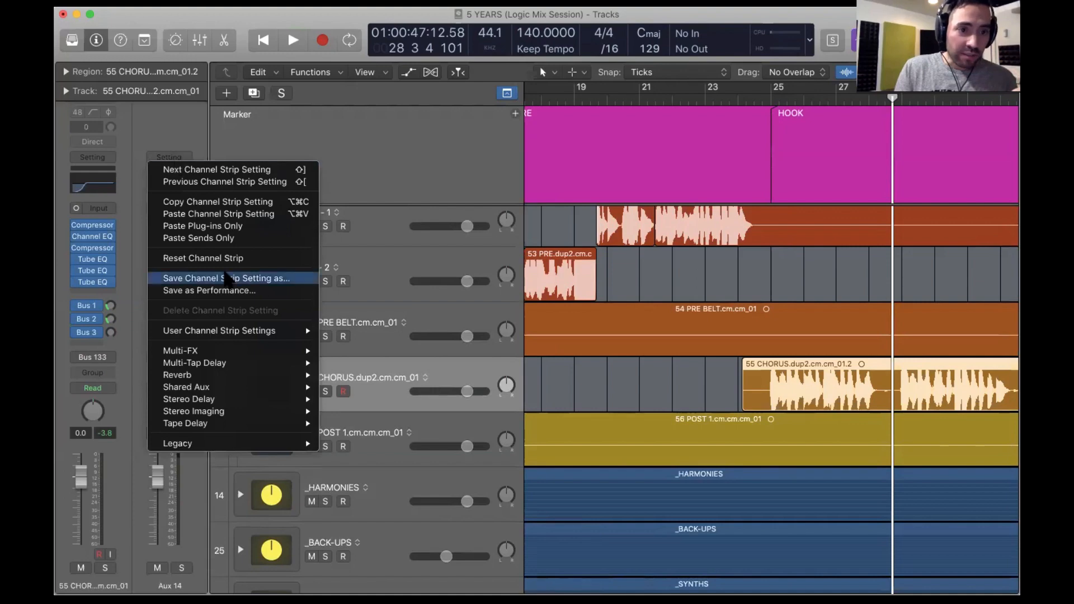
pyautogui.moveTo(256, 334)
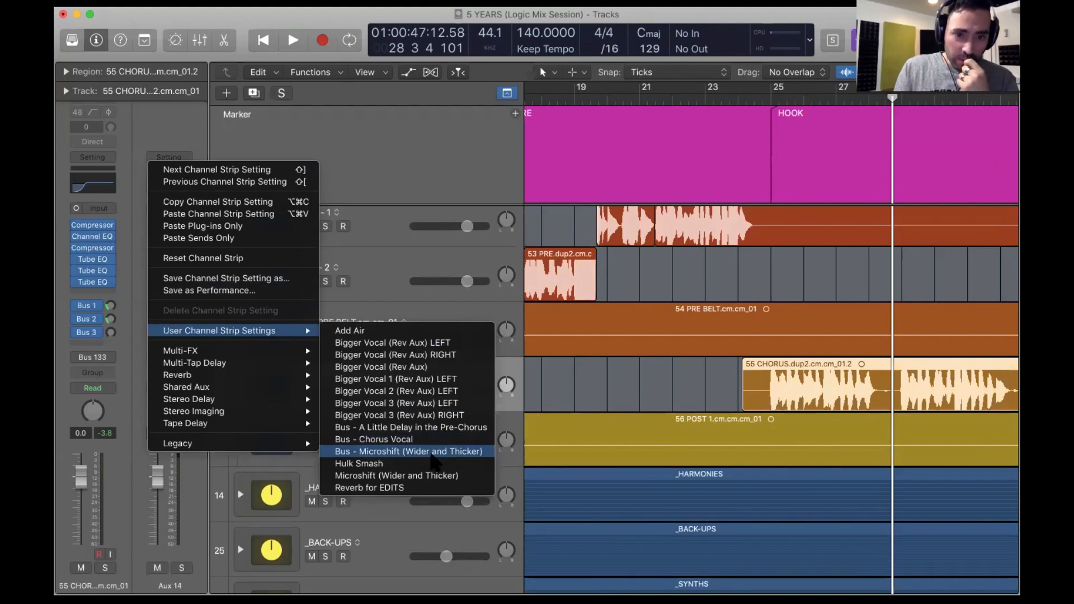
pyautogui.click(431, 455)
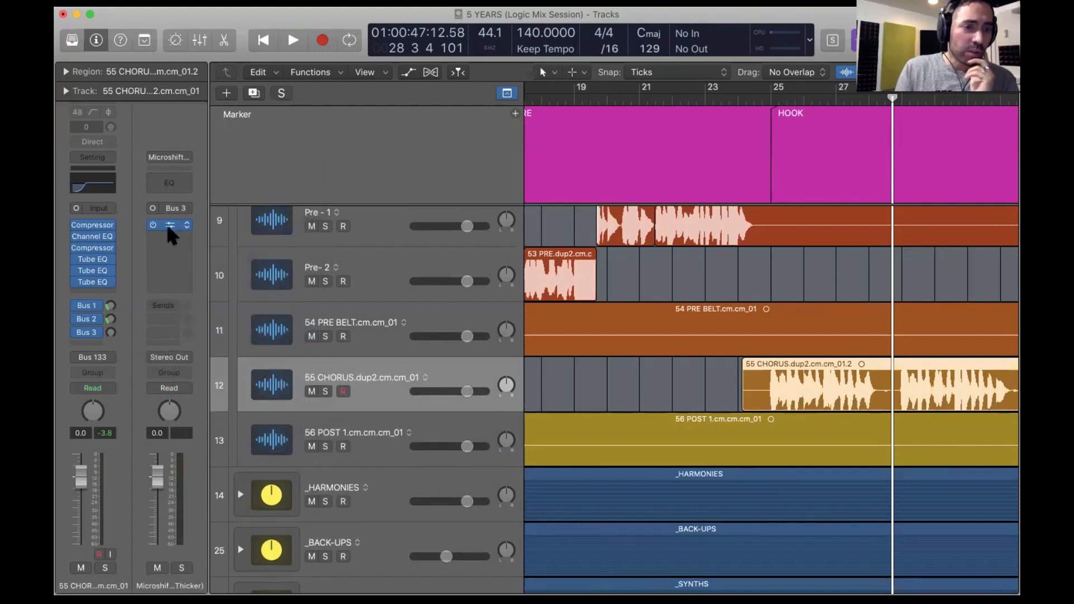
pyautogui.click(96, 332)
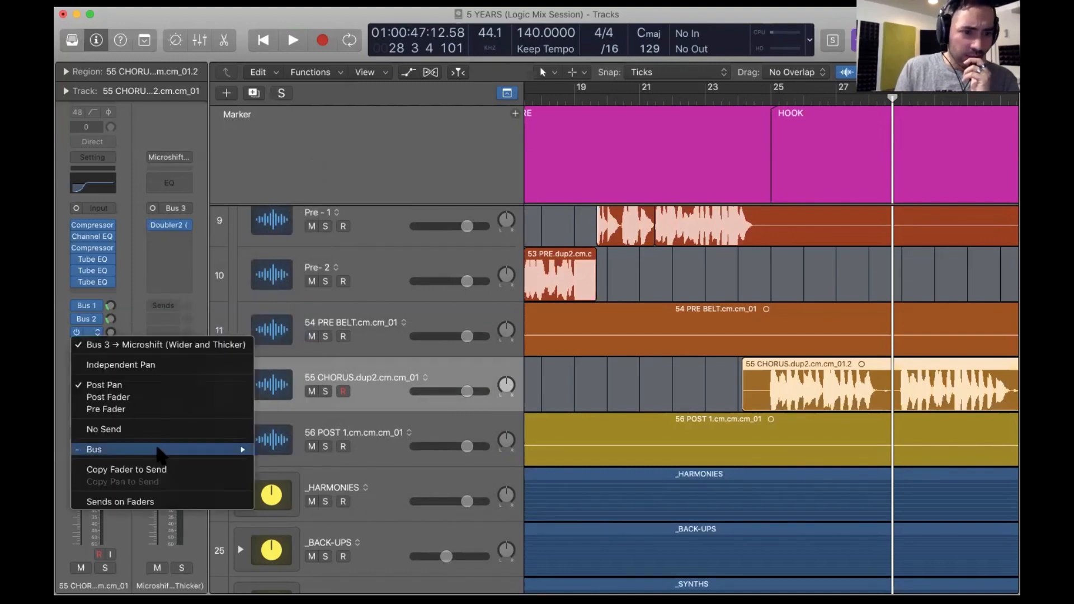
pyautogui.moveTo(174, 449)
pyautogui.click(162, 214)
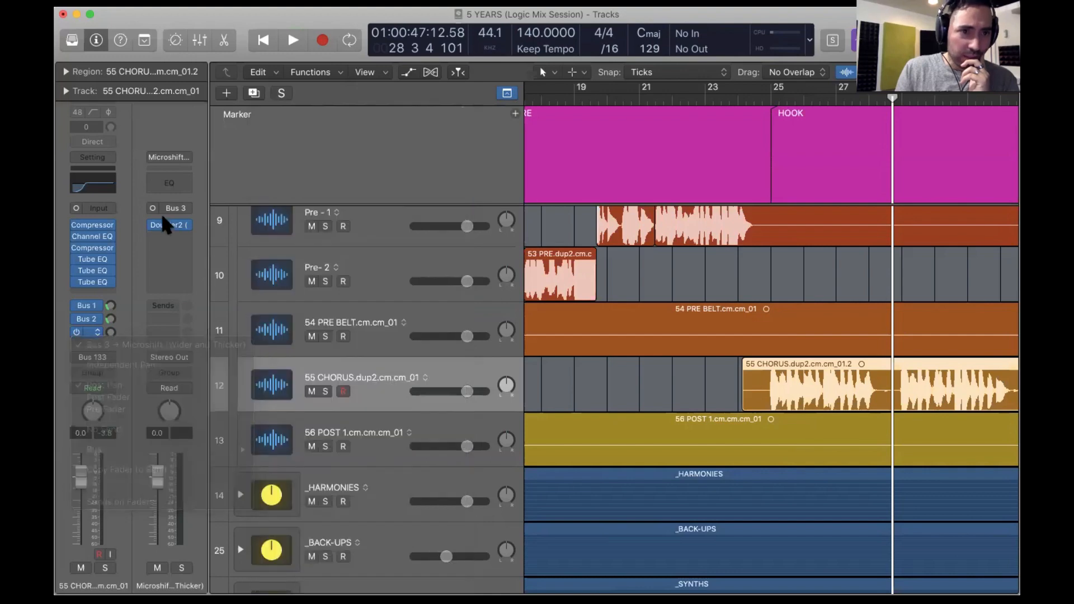
# Load the Bus - Microshift (Wider and Thicker) user setting on the Bus 3 aux and inspect its Doubler2 plug-in.
pyautogui.click(173, 156)
pyautogui.moveTo(282, 358)
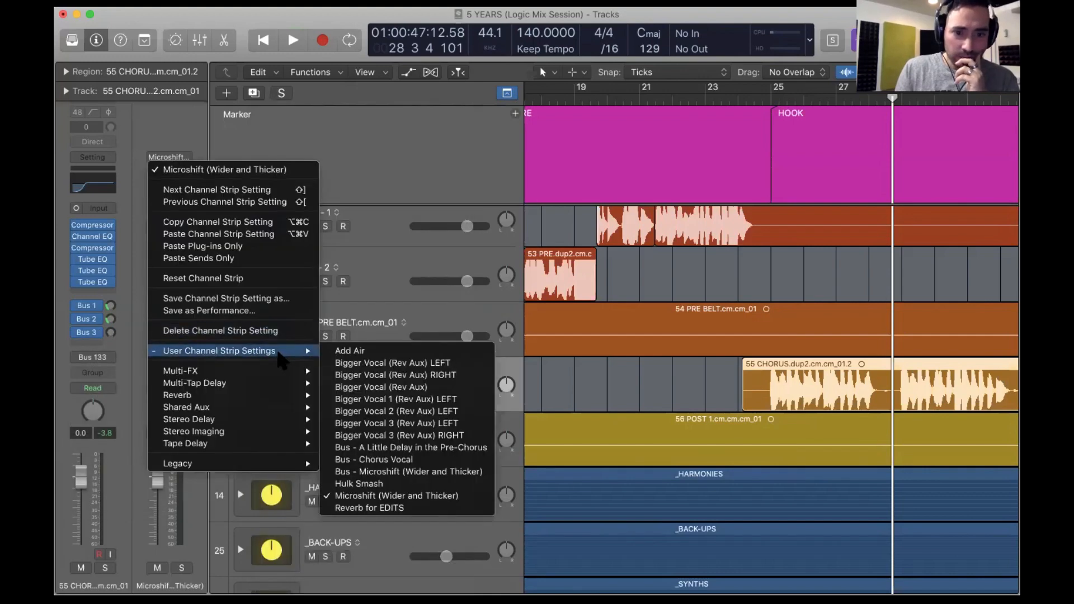
pyautogui.click(408, 472)
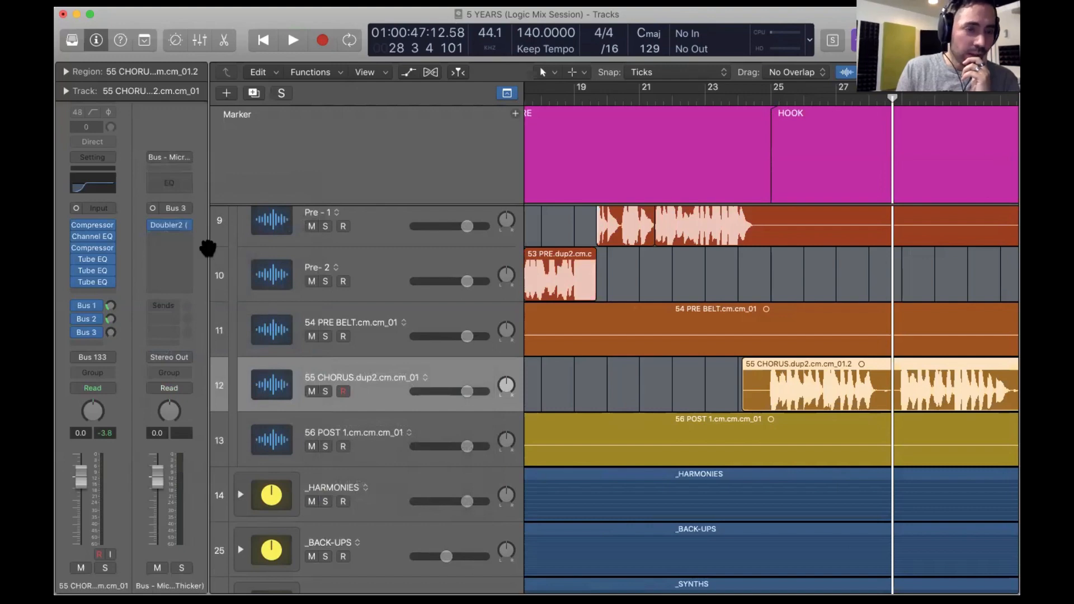
pyautogui.click(171, 224)
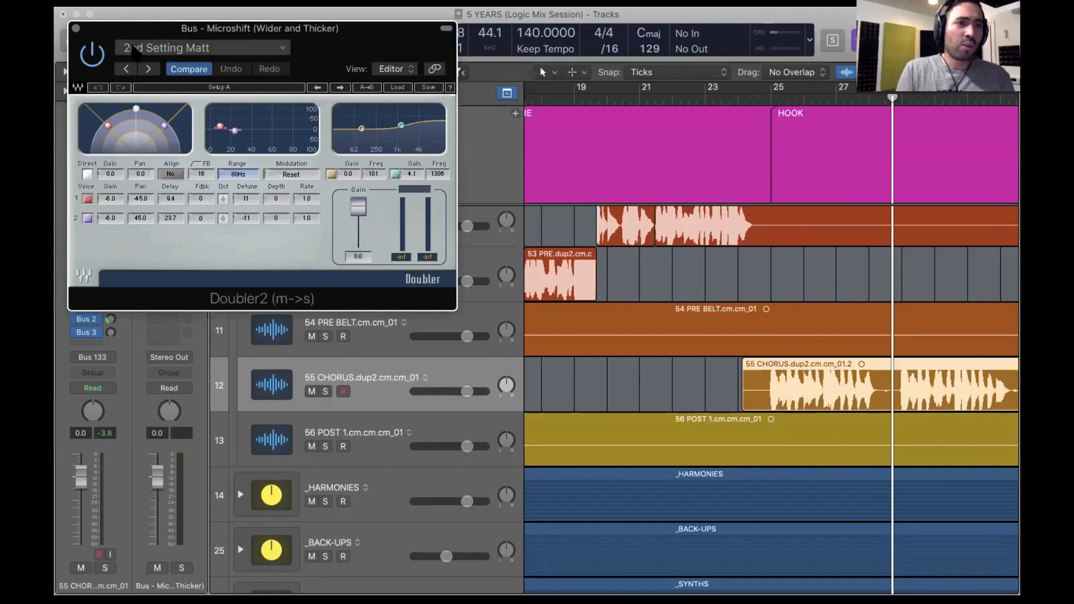
pyautogui.click(76, 29)
# Solo the 55 CHORUS track and play the start of the hook from bar 24.
pyautogui.hscroll(5, 593, 244)
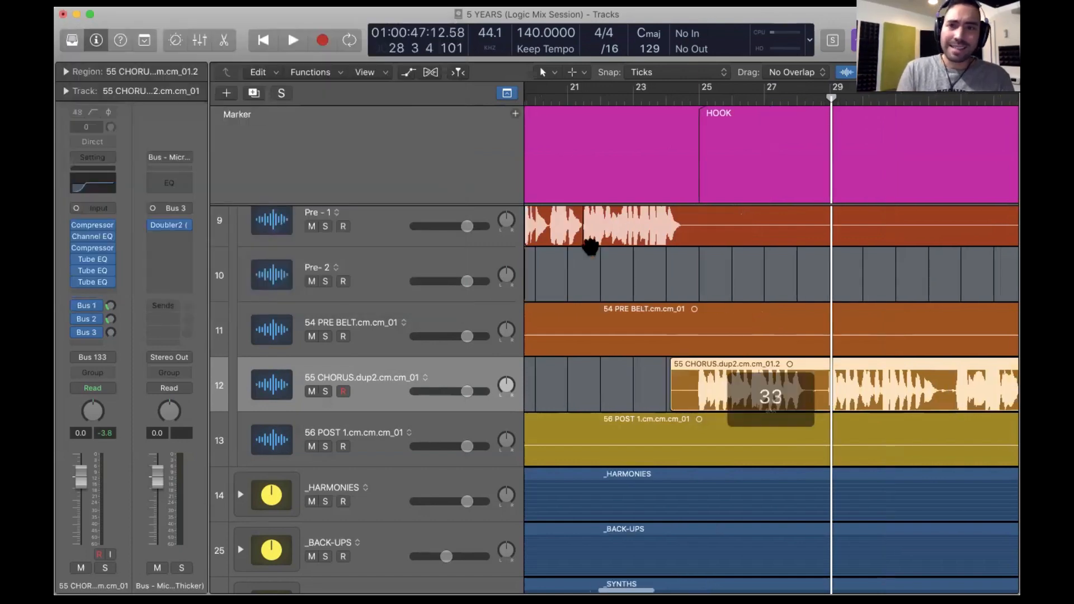
pyautogui.click(614, 99)
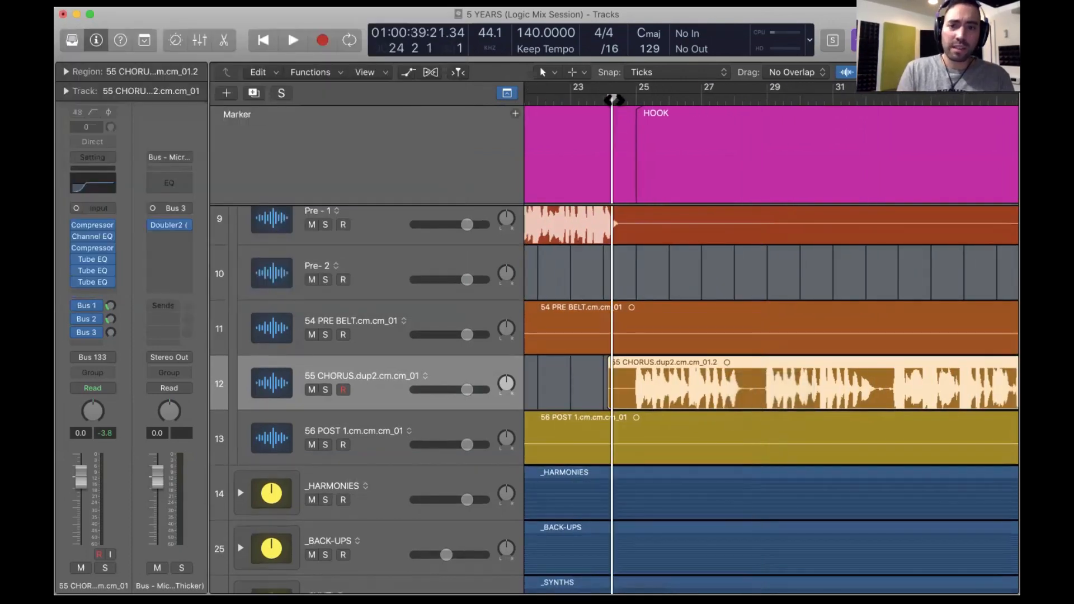
pyautogui.click(325, 390)
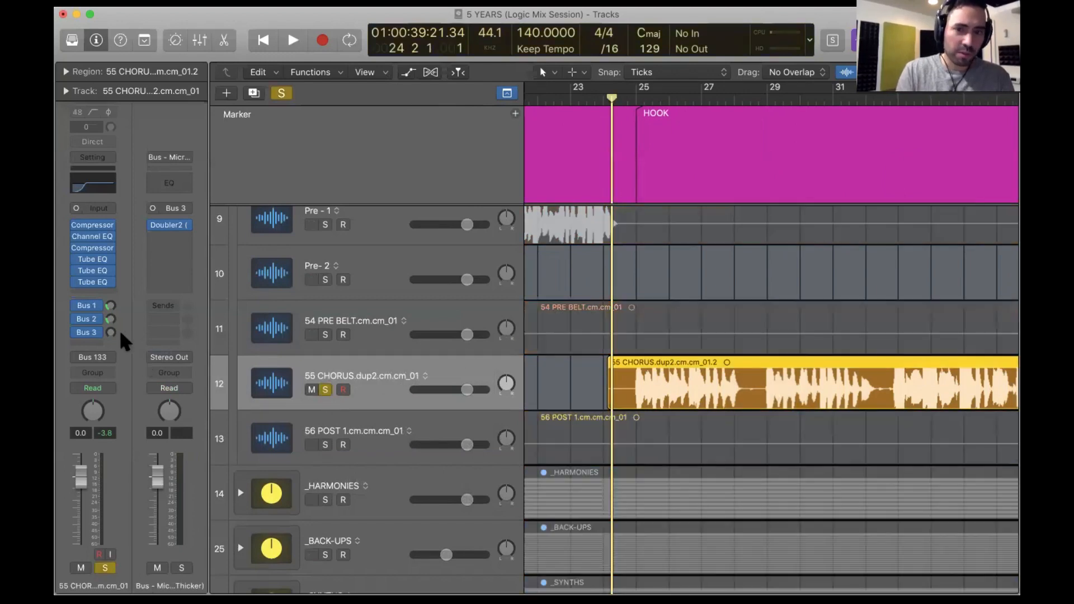
pyautogui.press('space')
pyautogui.hscroll(3, 564, 386)
pyautogui.scroll(3, 563, 386)
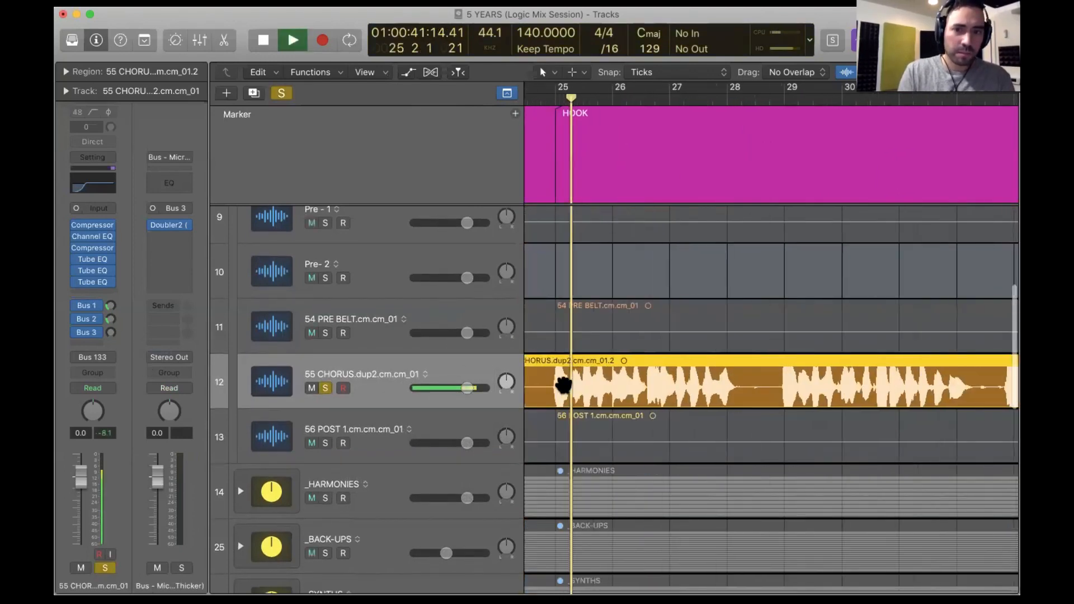
pyautogui.hscroll(-4, 564, 386)
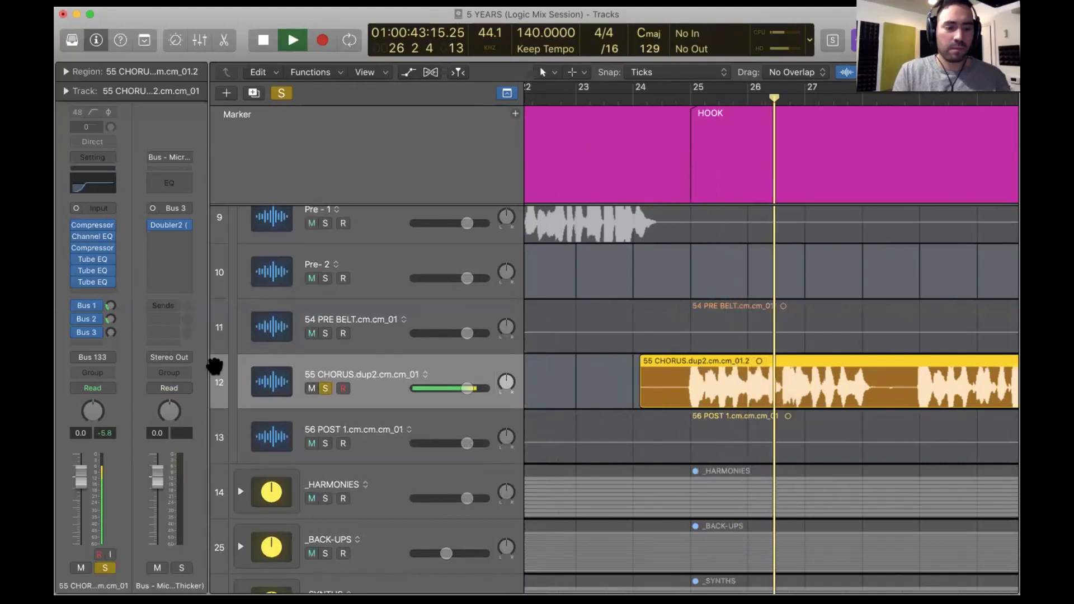
pyautogui.press('space')
# Raise the 55 CHORUS track's send to Bus 3 and play the soloed vocal from bar 24.
pyautogui.moveTo(111, 333)
pyautogui.mouseDown()
pyautogui.moveTo(111, 342)
pyautogui.moveTo(112, 332)
pyautogui.mouseUp()
pyautogui.click(647, 99)
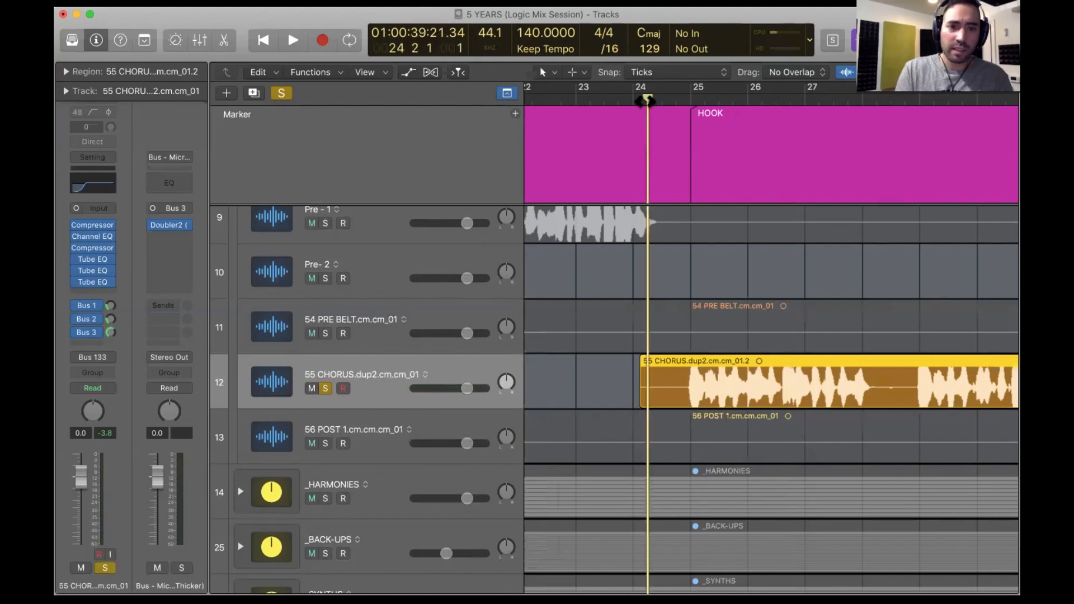
pyautogui.press('space')
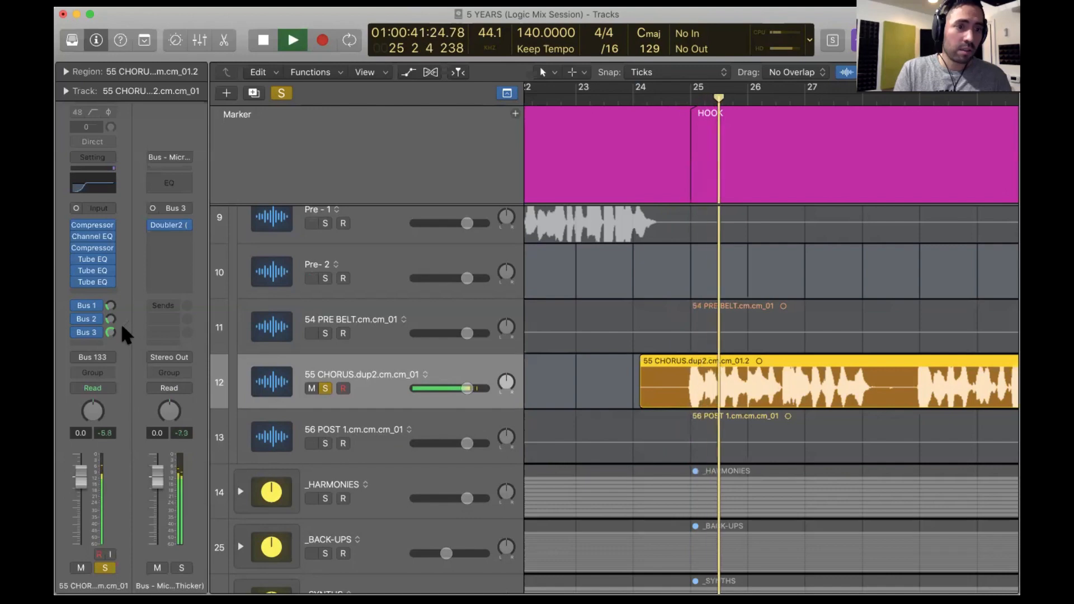
pyautogui.press('space')
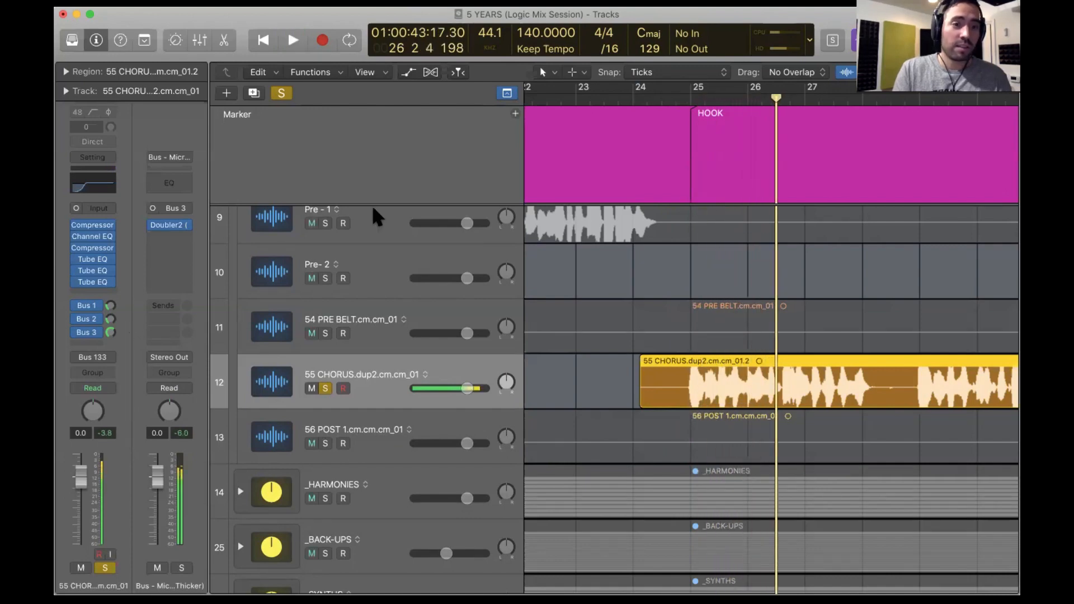
# Turn off solo and set the 55 CHORUS track's Bus 3 send to -1.6 dB while playing the full mix into the hook.
pyautogui.click(282, 93)
pyautogui.hscroll(-5, 737, 157)
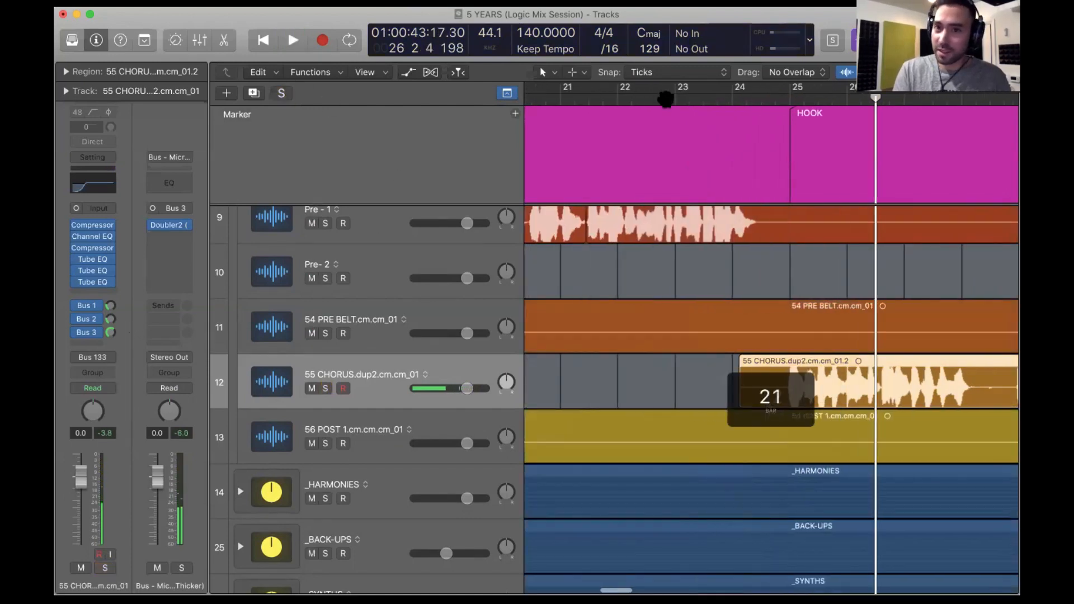
pyautogui.click(666, 99)
pyautogui.press('space')
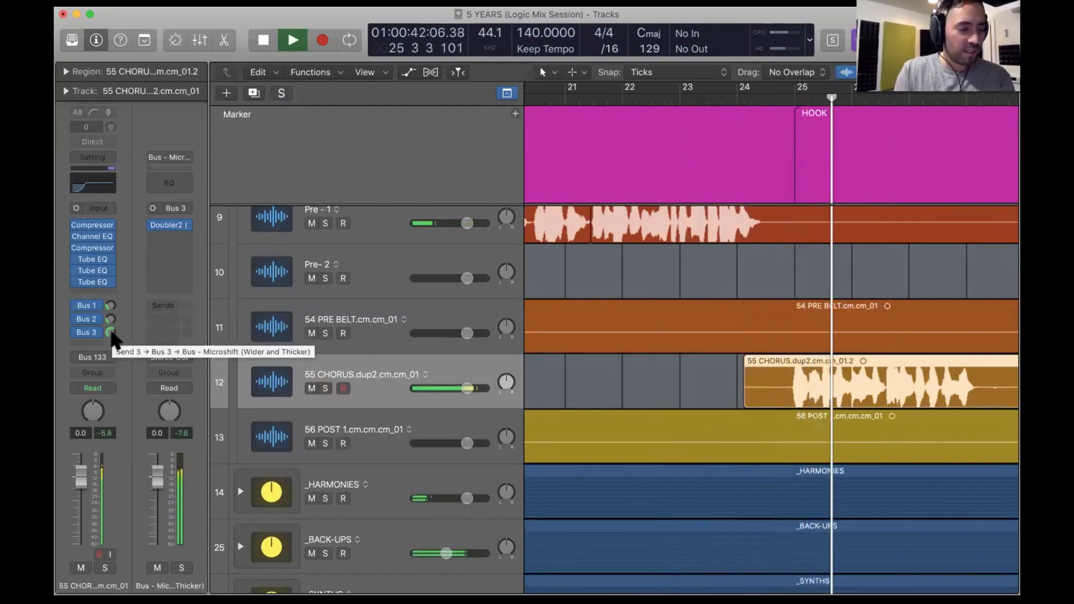
pyautogui.moveTo(110, 331)
pyautogui.mouseDown()
pyautogui.moveTo(115, 346)
pyautogui.moveTo(110, 315)
pyautogui.mouseUp()
pyautogui.press('space')
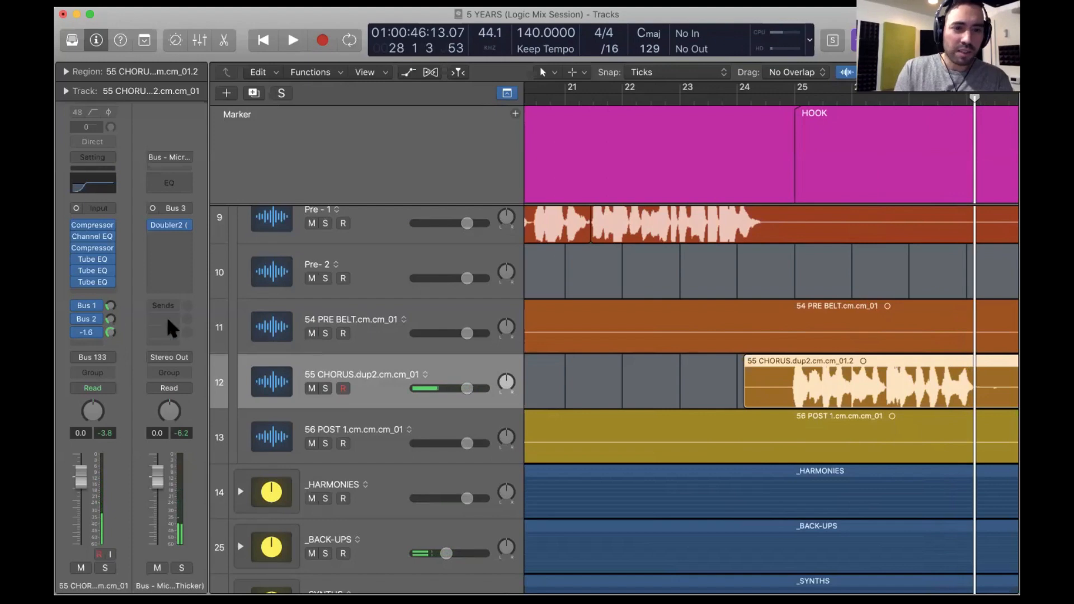
# Lower the 55 CHORUS track's volume to -1.2 dB and place the playhead at bar 24.
pyautogui.press('super+Left')
pyautogui.press('super+Left')
pyautogui.press('super+Left')
pyautogui.moveTo(462, 390); pyautogui.dragTo(457, 391)
pyautogui.hscroll(1, 796, 242)
pyautogui.hscroll(2, 795, 242)
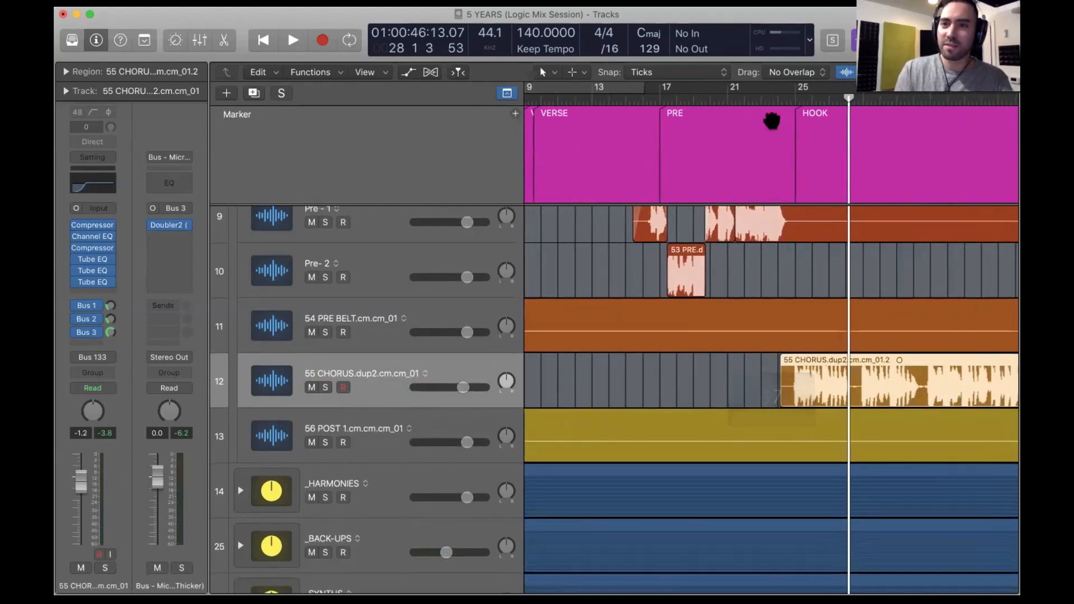
pyautogui.click(778, 100)
pyautogui.hscroll(1, 716, 288)
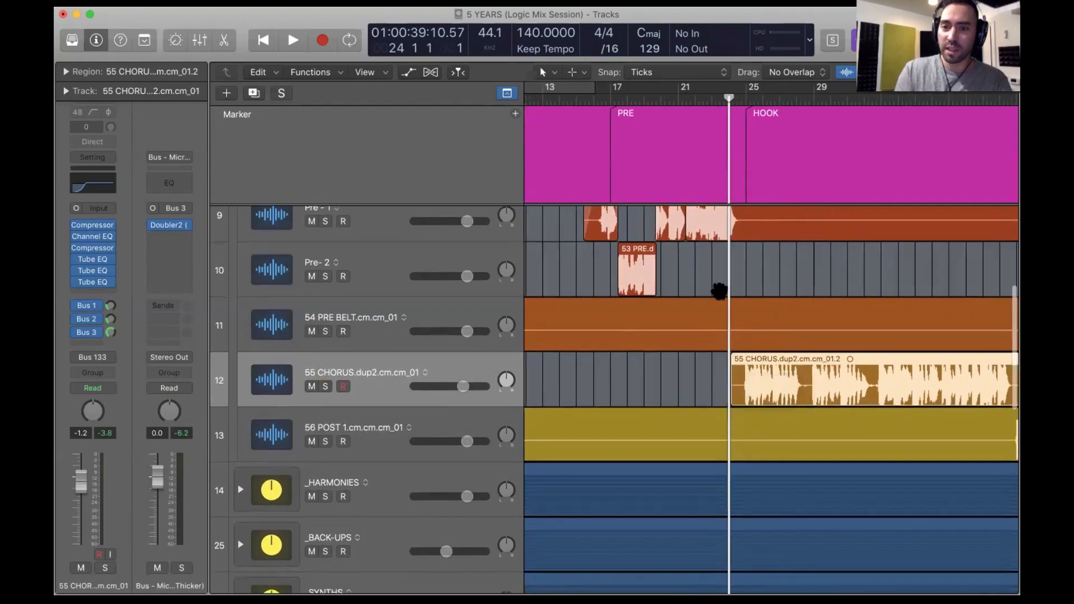
# Lower the 55 CHORUS track's volume to -2.5 dB while playing the start of the hook.
pyautogui.press('space')
pyautogui.press('super+Right')
pyautogui.press('super+Right')
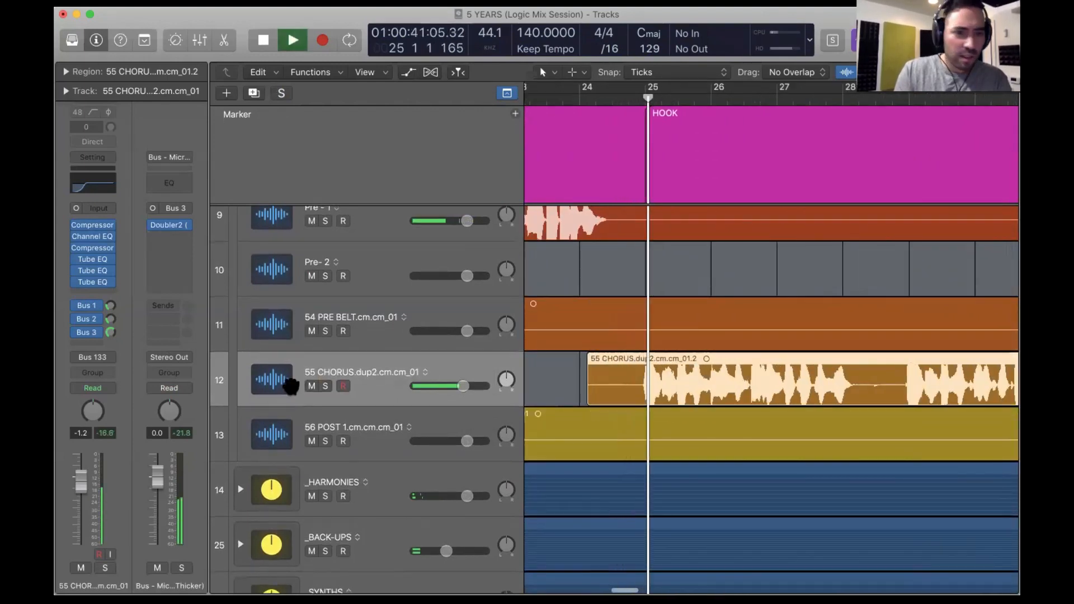
pyautogui.moveTo(81, 482); pyautogui.dragTo(81, 485)
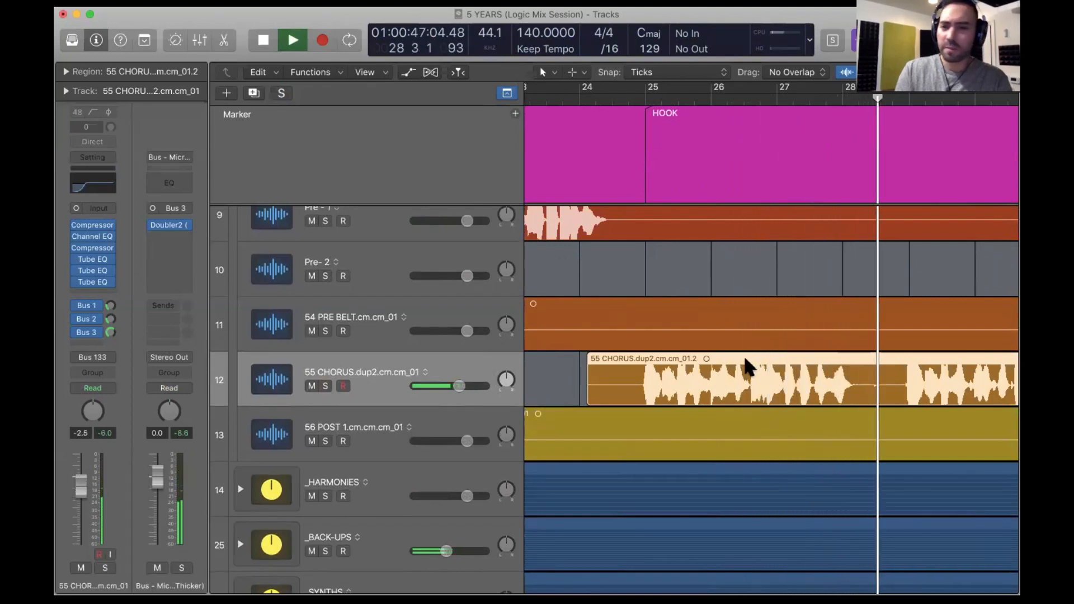
pyautogui.scroll(-4, 746, 358)
pyautogui.press('space')
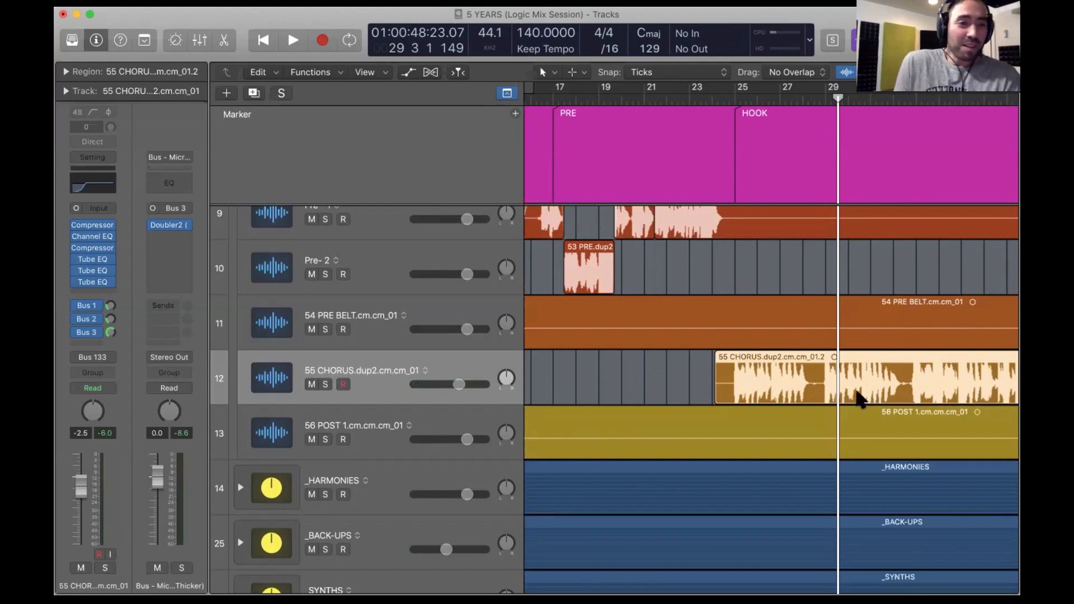
pyautogui.click(683, 380)
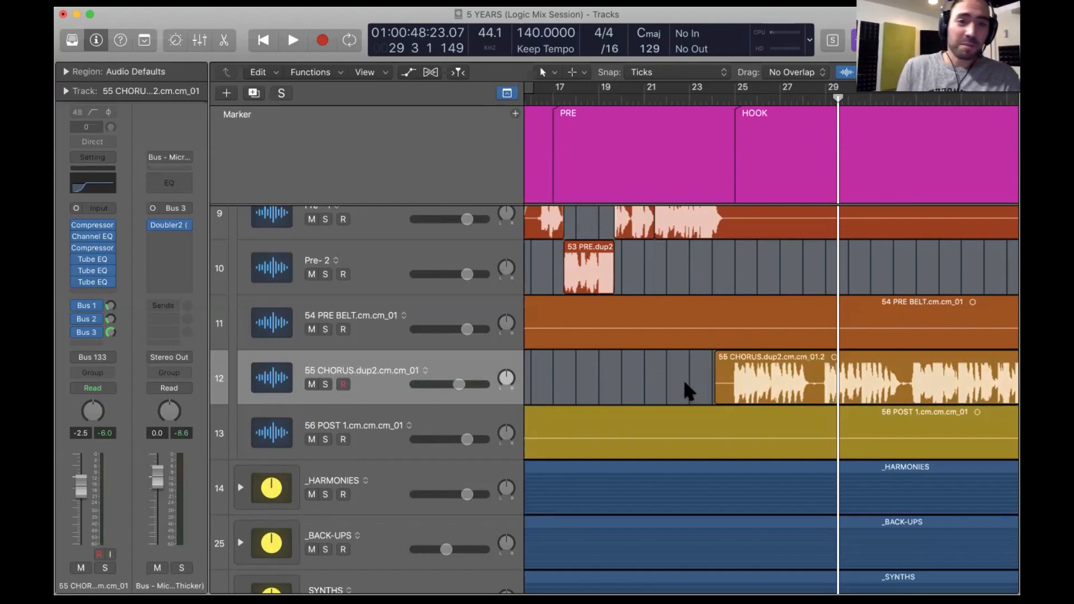
pyautogui.scroll(2, 685, 384)
pyautogui.scroll(-8, 685, 384)
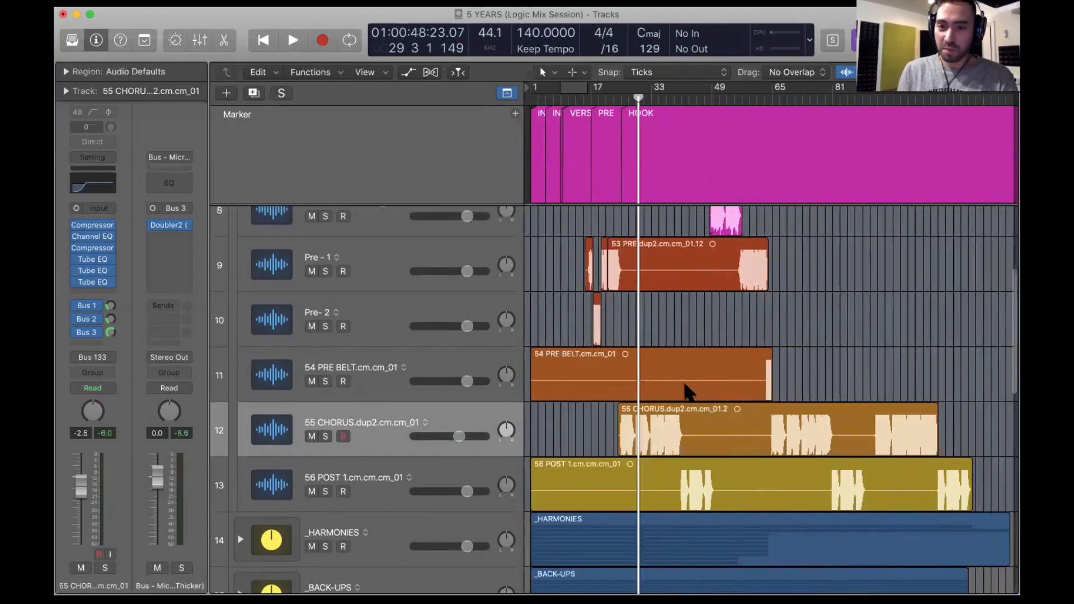
pyautogui.press('super+Right')
pyautogui.press('super+Right')
pyautogui.press('super+Left')
pyautogui.press('super+Left')
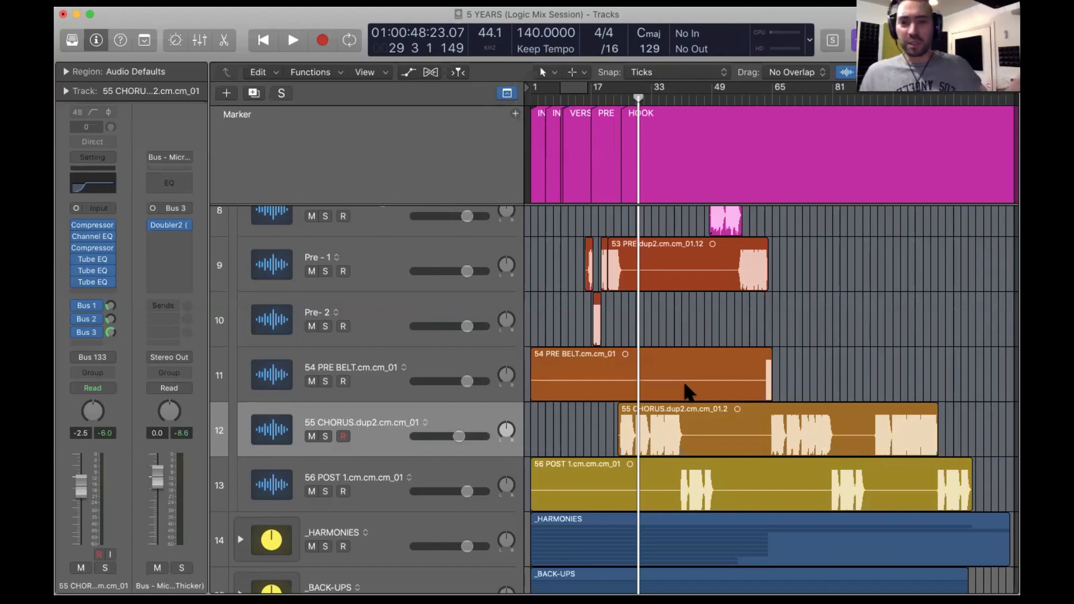
# Show the Bus 2 delay aux of the 55 CHORUS track and open its H-Delay plug-in, moving the plug-in window clear of the chorus region.
pyautogui.click(488, 410)
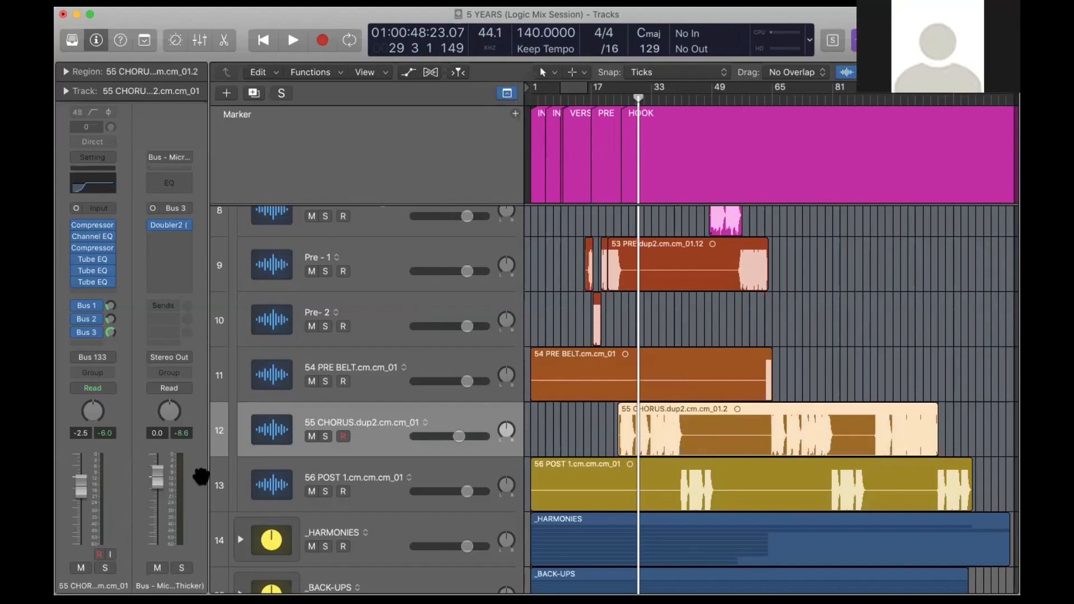
pyautogui.click(97, 321)
pyautogui.click(107, 311)
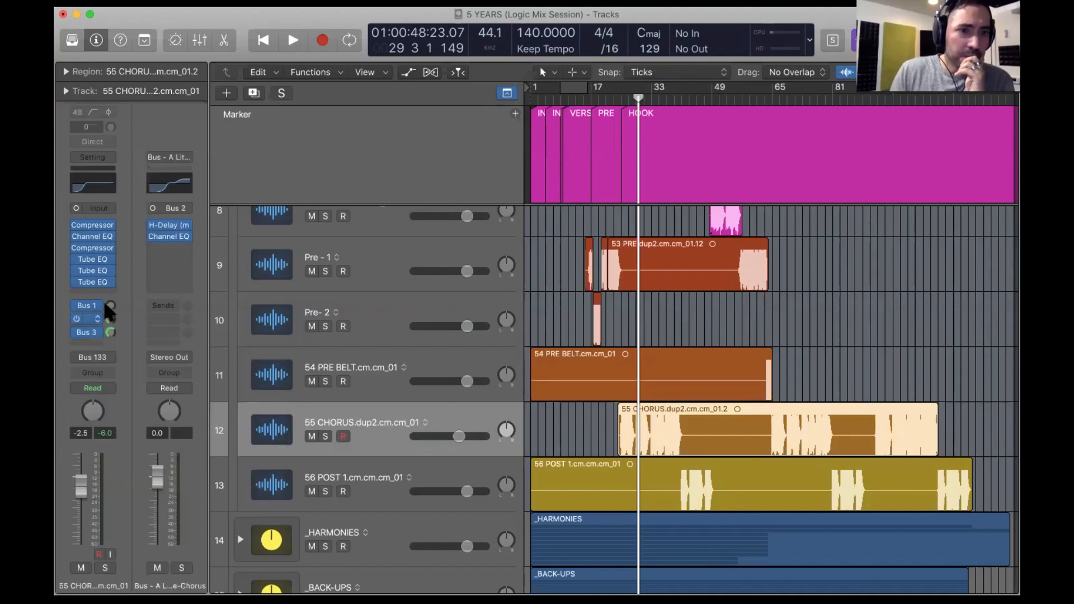
pyautogui.click(170, 224)
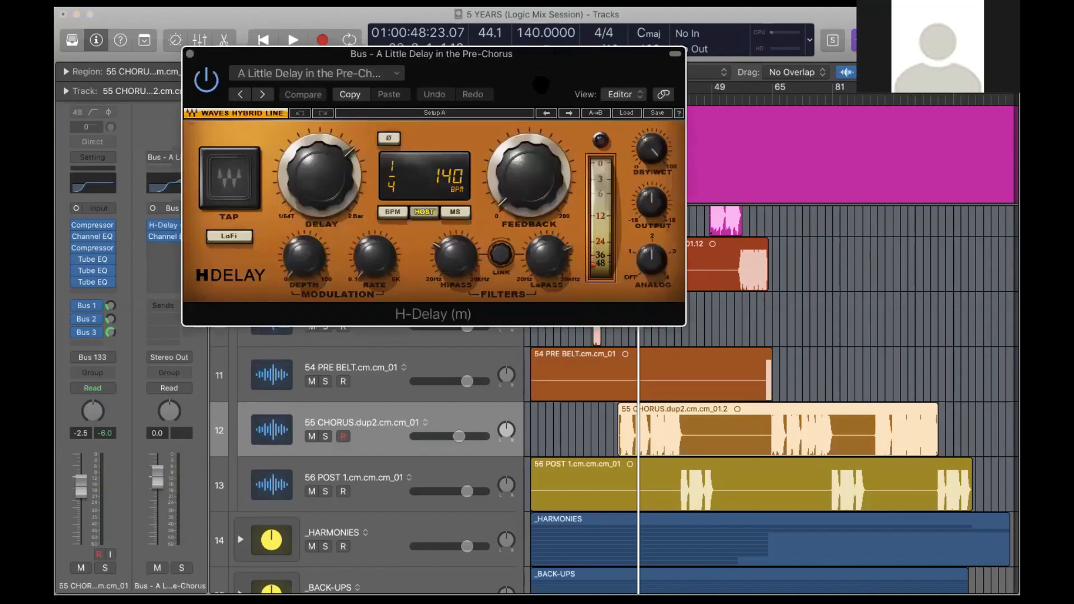
pyautogui.moveTo(542, 98); pyautogui.dragTo(616, 160)
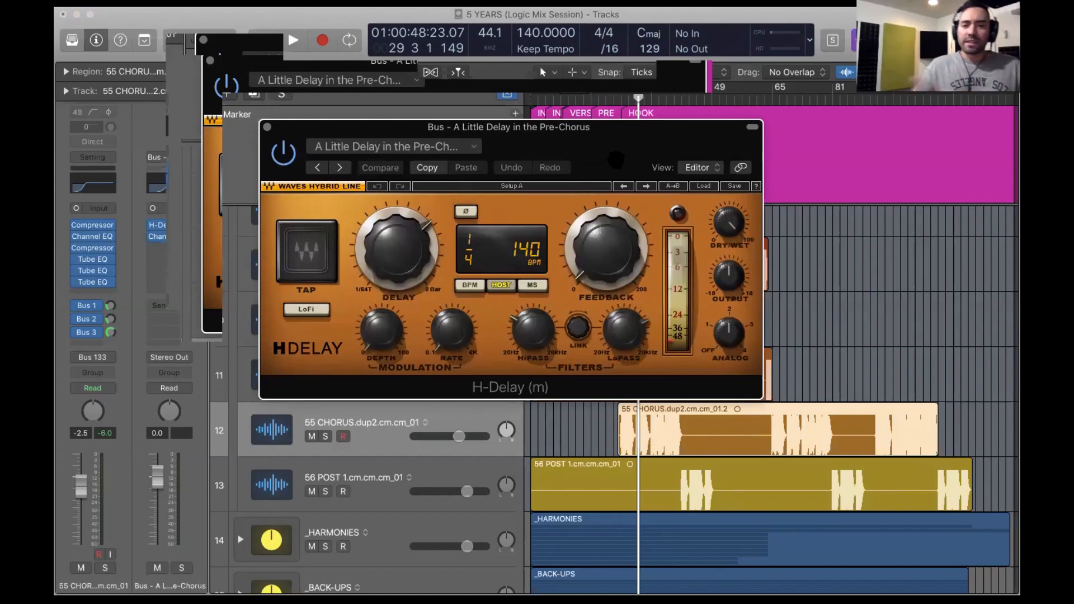
# Solo the 55 CHORUS track, bypass the Channel EQ on the Bus 2 delay aux, and start playback from bar 22.
pyautogui.click(324, 436)
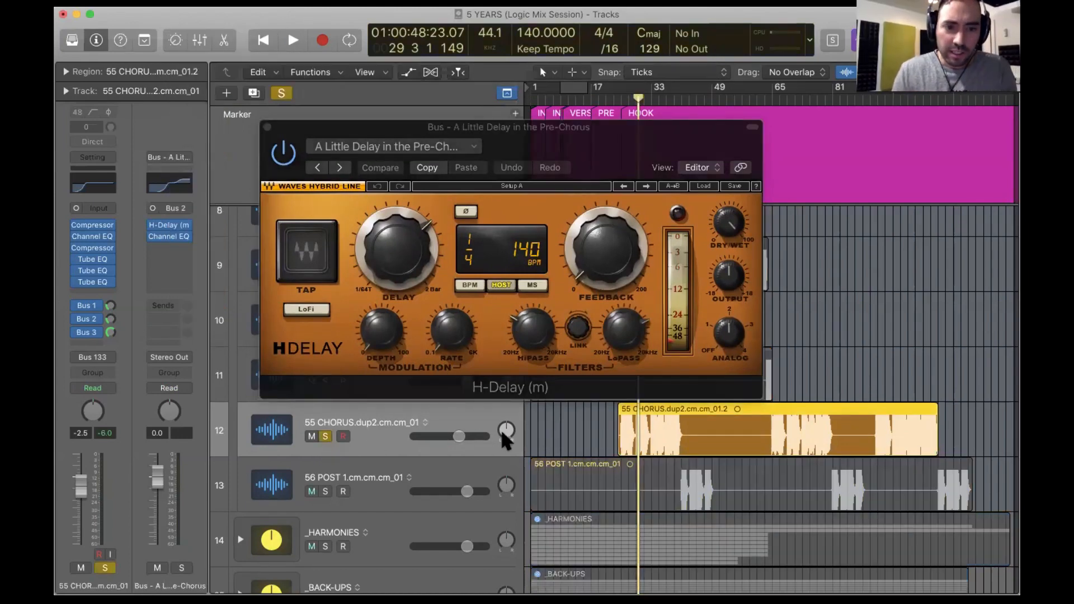
pyautogui.click(607, 429)
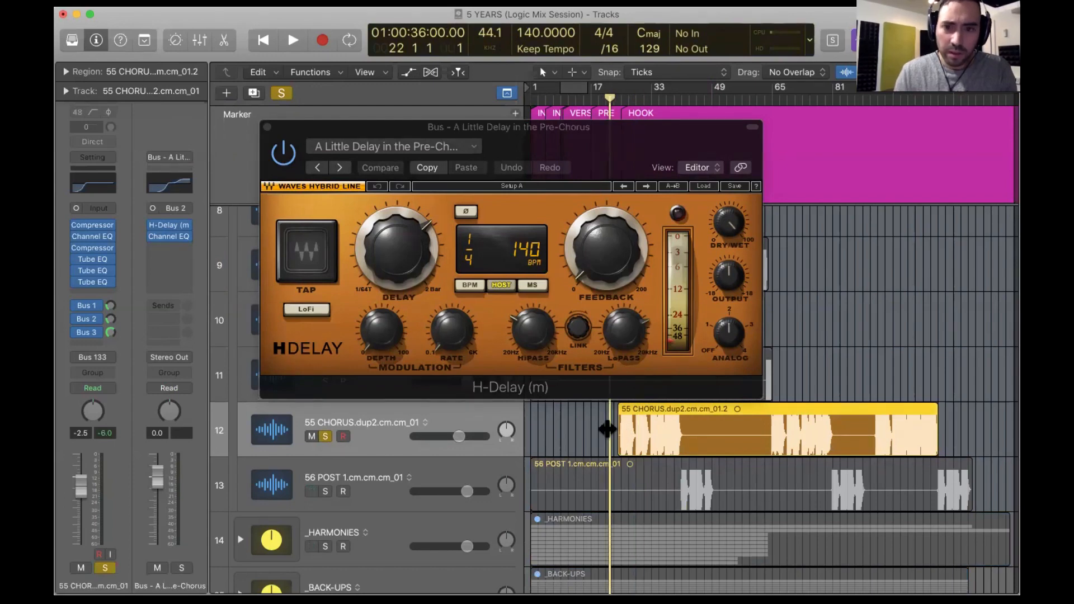
pyautogui.click(156, 237)
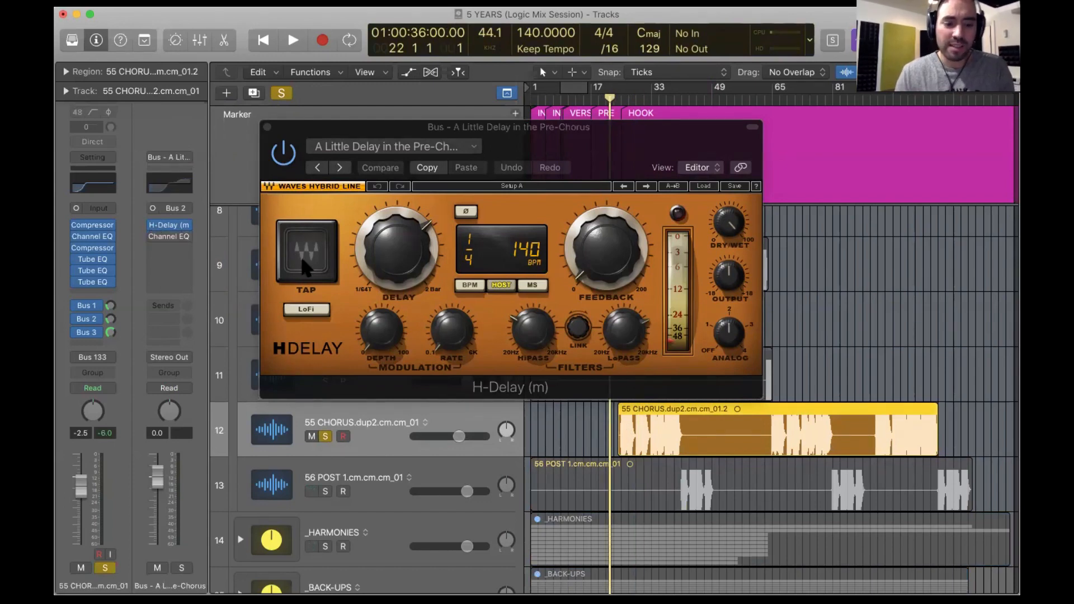
pyautogui.press('space')
pyautogui.press('super+Right')
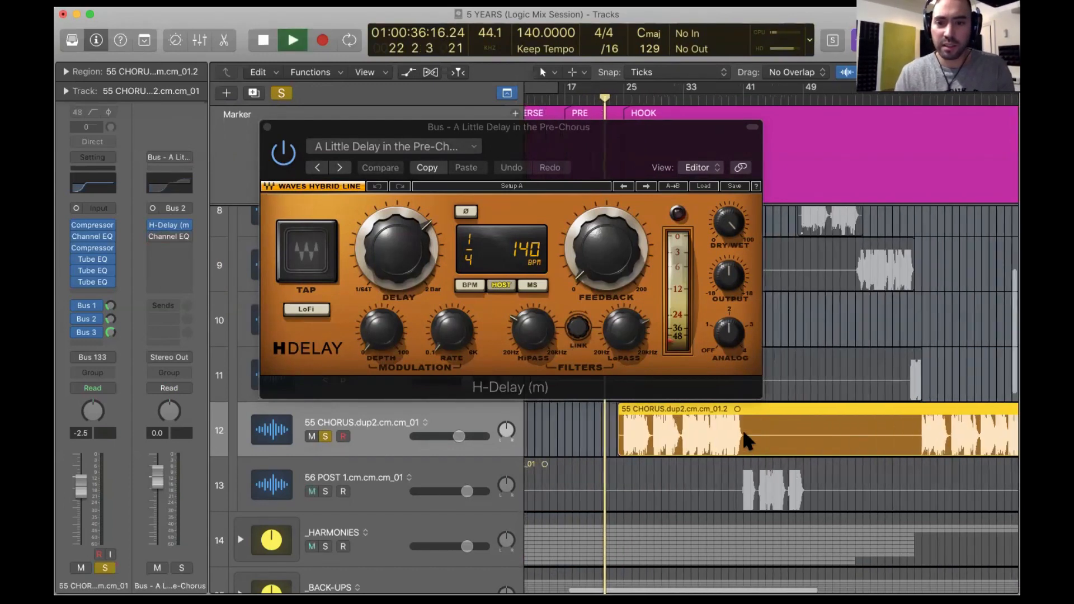
pyautogui.press('super+Right')
pyautogui.press('super+Right')
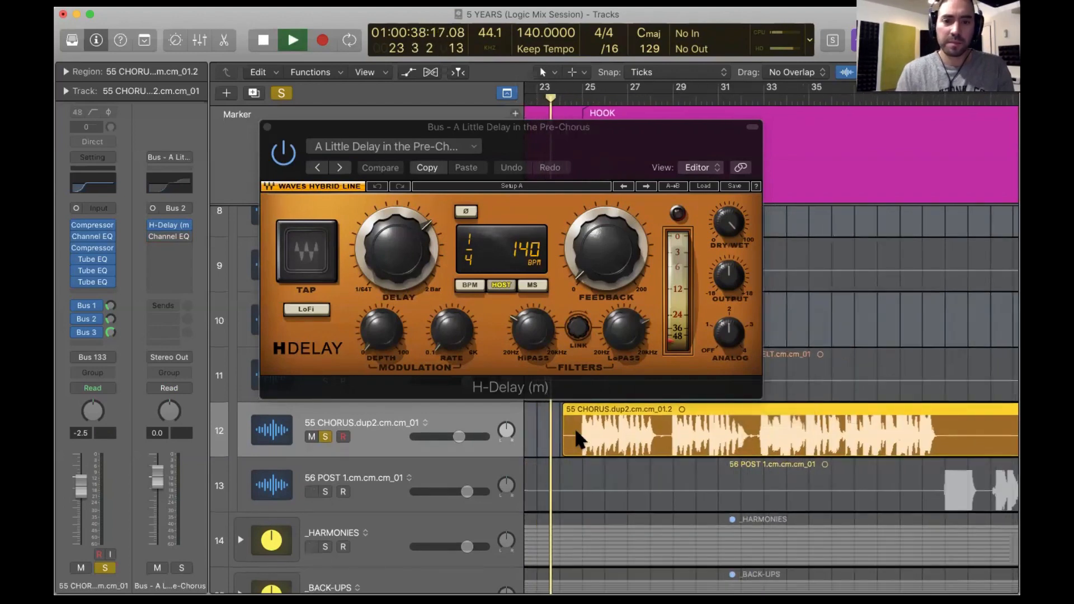
# Split the 55 CHORUS region at 24 3 3 231 just before the hook vocal and delete the short first piece.
pyautogui.keyDown('super'); pyautogui.doubleClick(575, 432); pyautogui.keyUp('super')
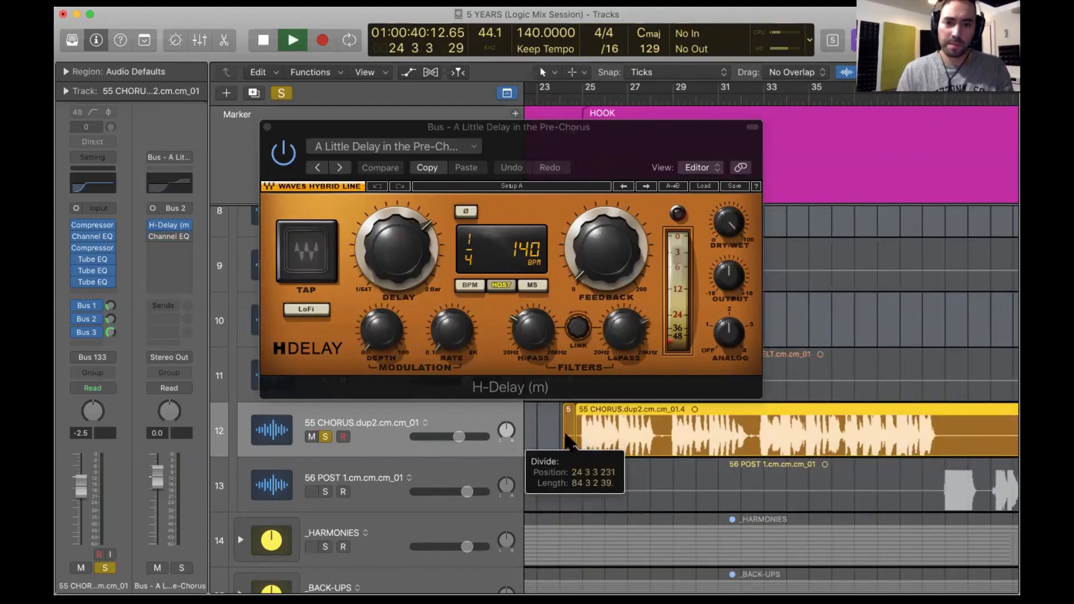
pyautogui.click(564, 433)
pyautogui.press('Delete')
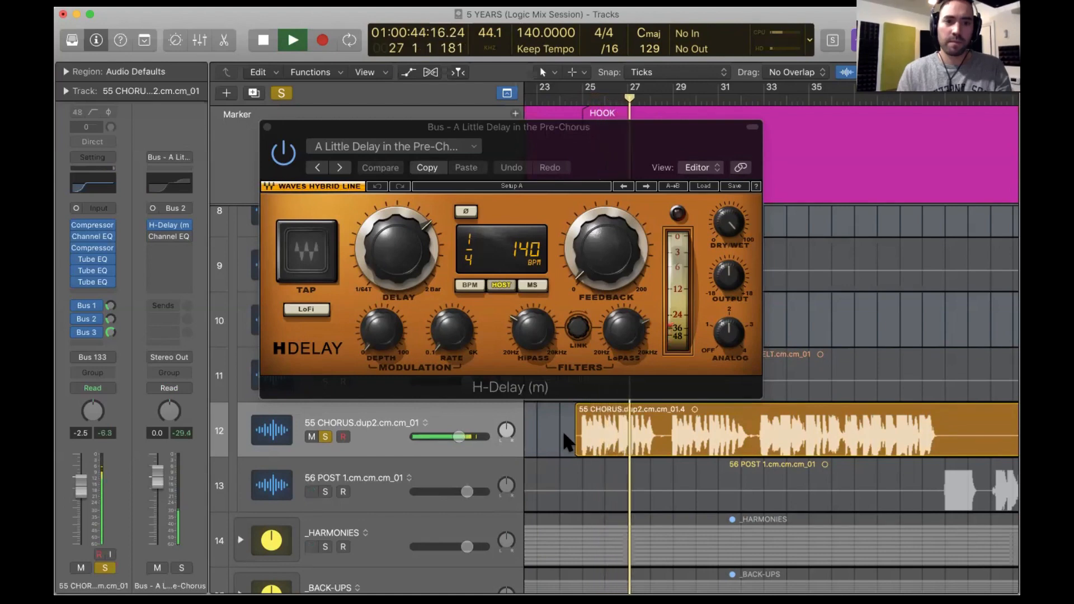
pyautogui.press('space')
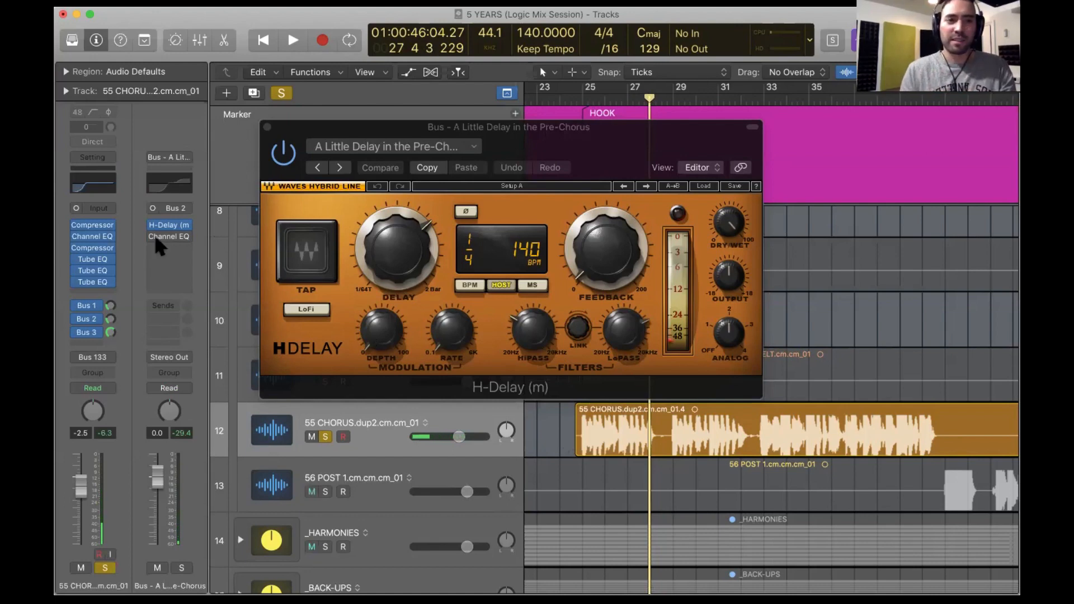
# Re-enable the Channel EQ on the Bus 2 delay aux, play the soloed hook, and open that EQ.
pyautogui.moveTo(152, 235)
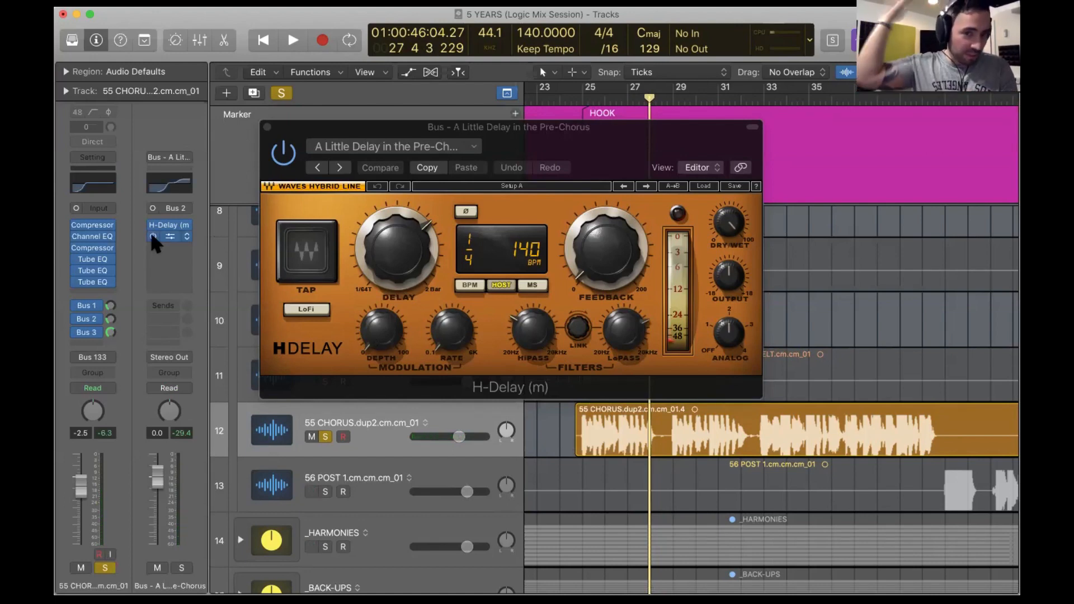
pyautogui.press('space')
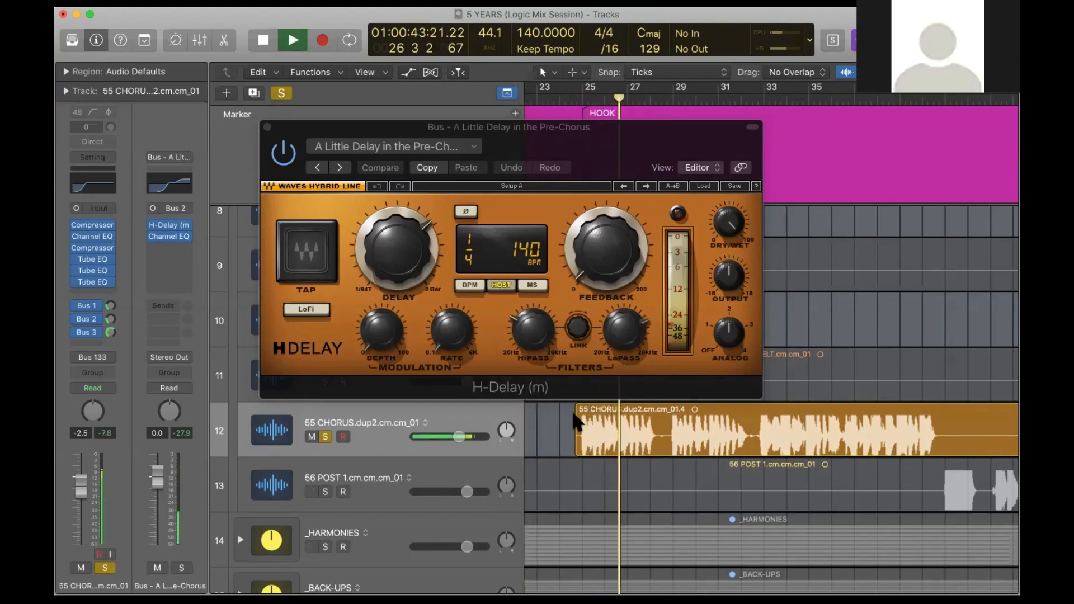
pyautogui.press('space')
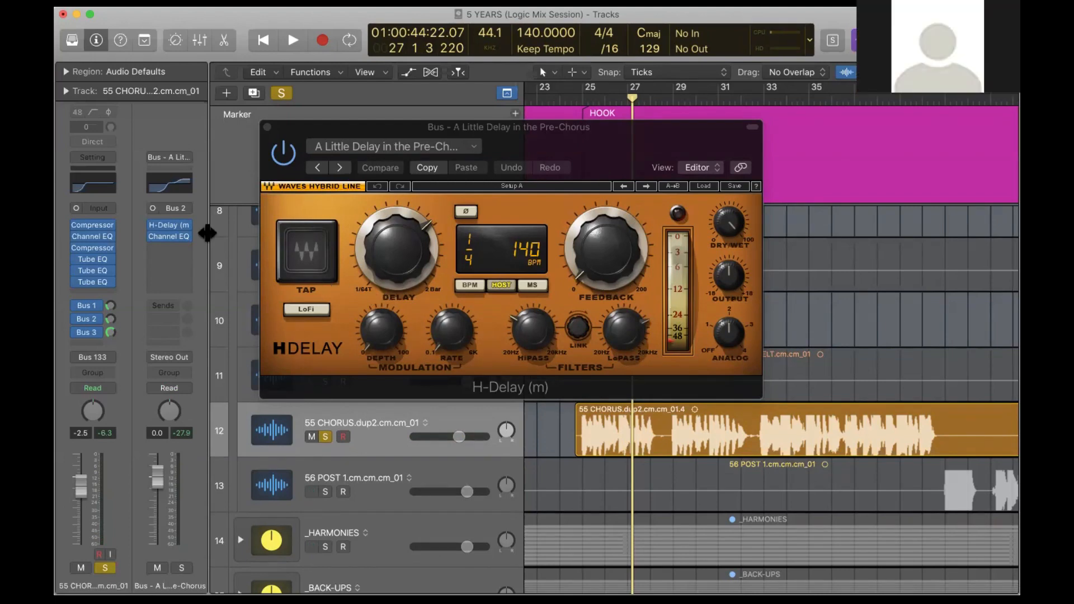
pyautogui.click(172, 236)
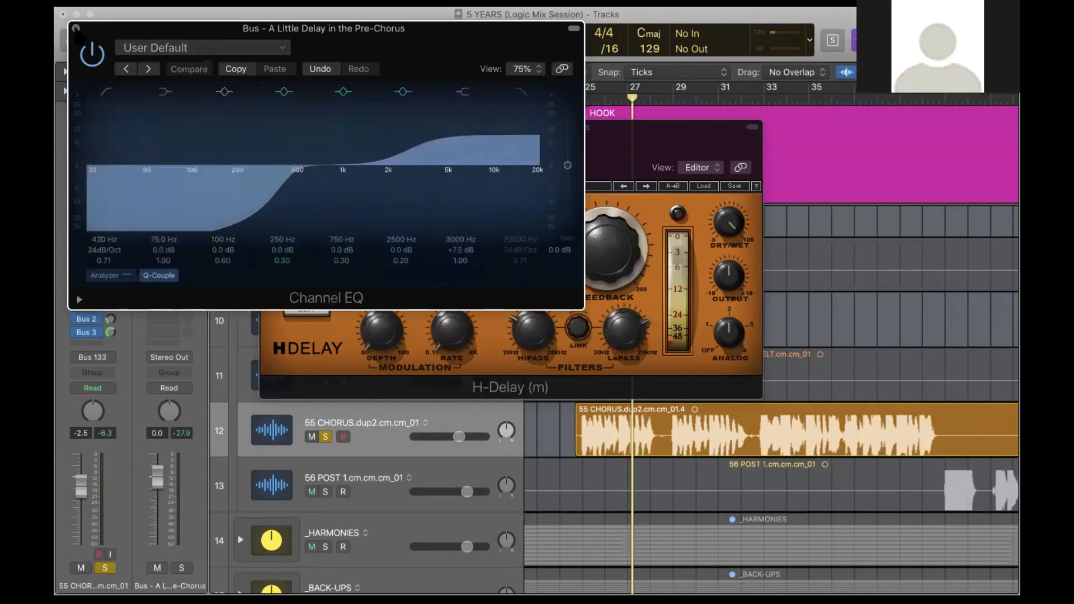
# Close the Channel EQ and H-Delay windows of the Bus 2 delay aux and select the 55 CHORUS track.
pyautogui.click(75, 28)
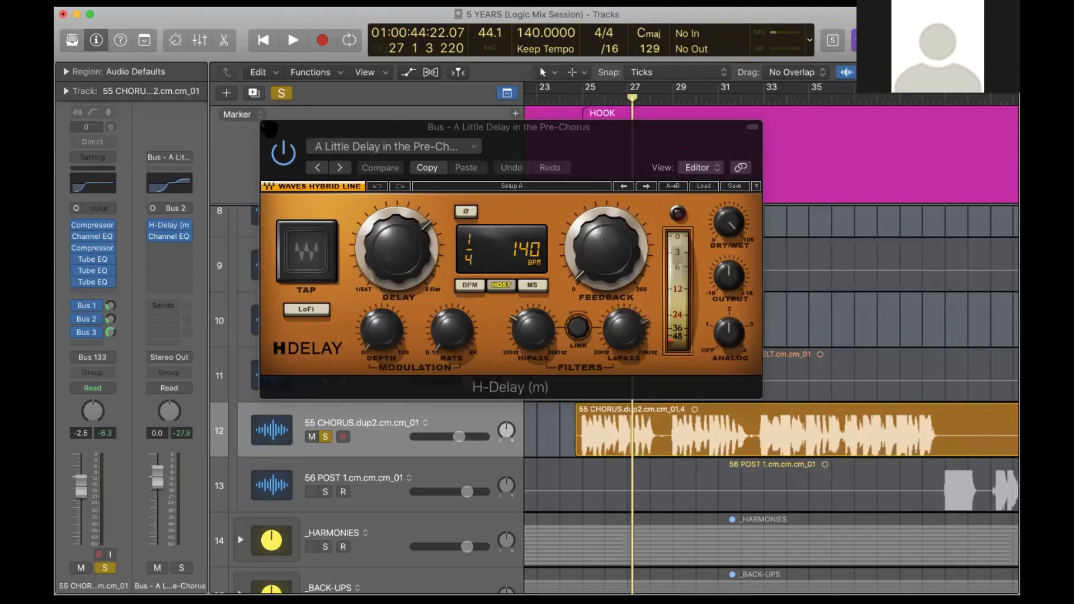
pyautogui.click(270, 129)
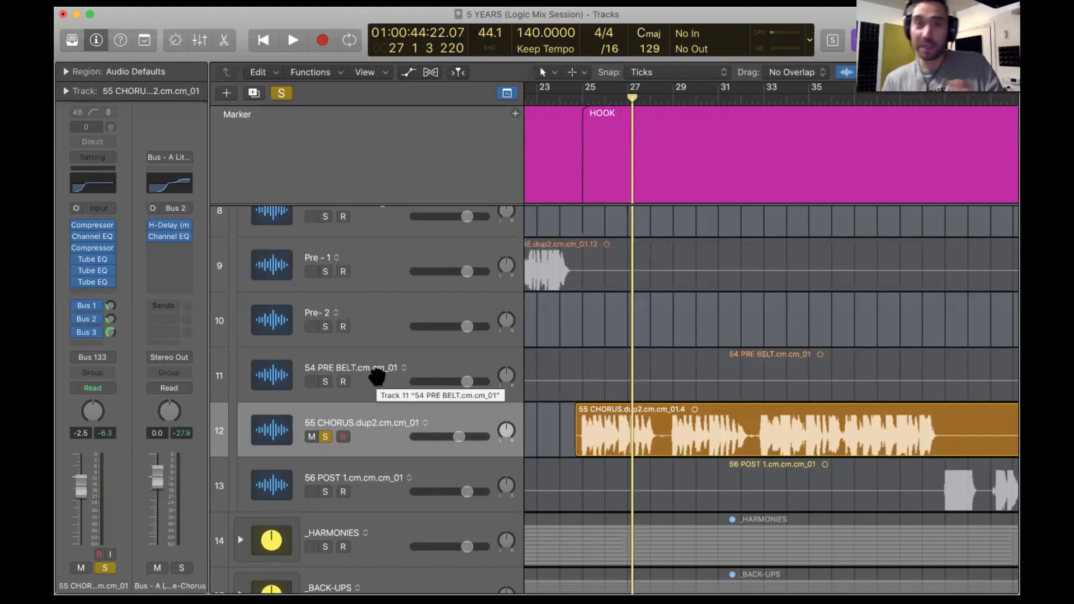
pyautogui.click(428, 417)
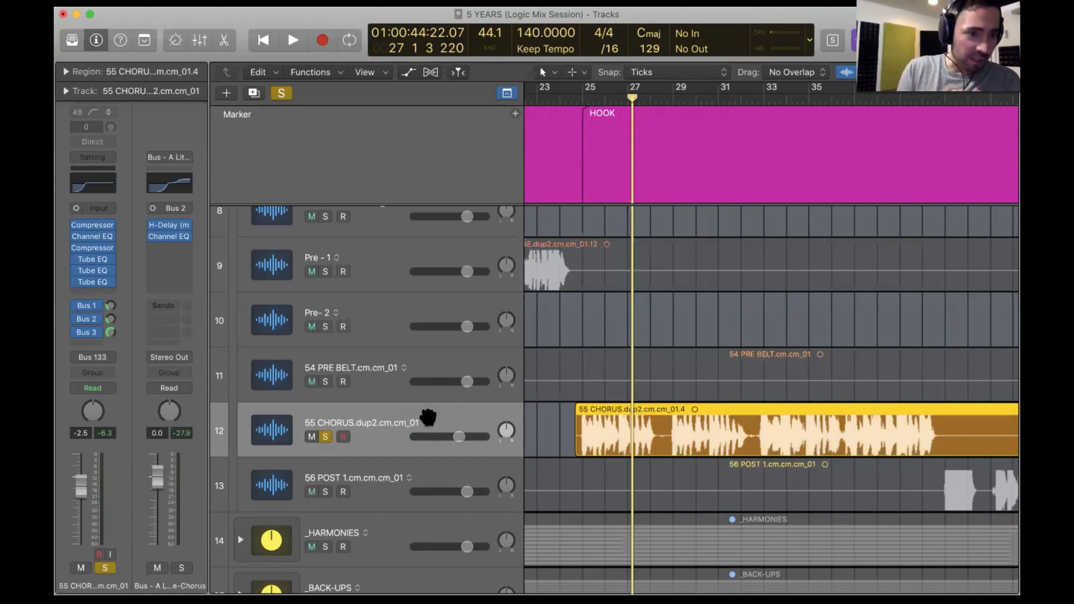
# Inspect the Vintage Tube EQs on the 55 CHORUS track and check the High Freq setting of the first one.
pyautogui.click(94, 266)
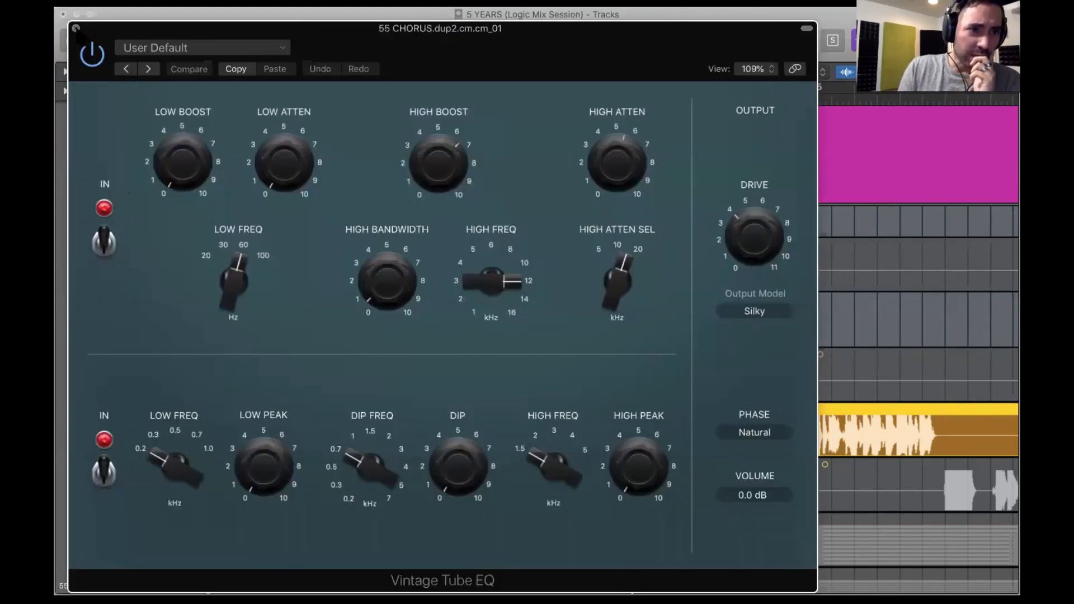
pyautogui.click(76, 28)
pyautogui.click(91, 258)
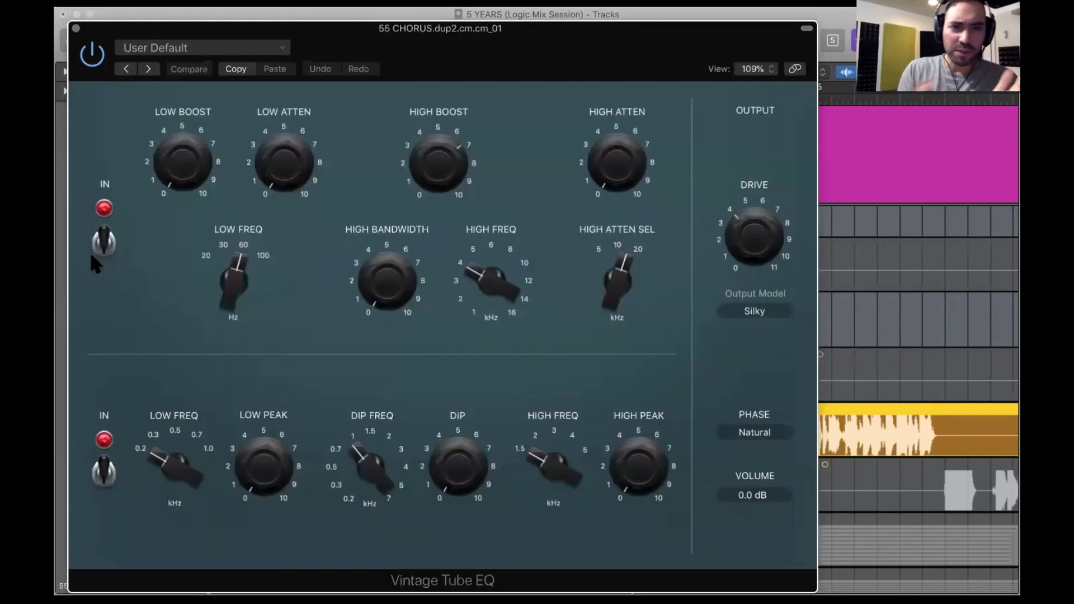
pyautogui.moveTo(495, 283)
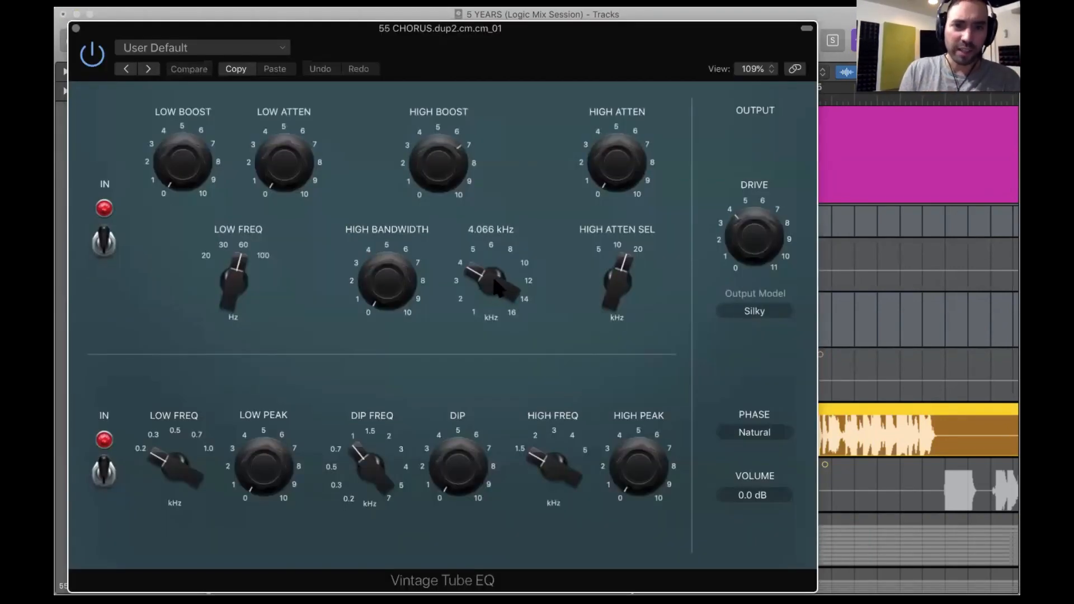
pyautogui.moveTo(488, 279)
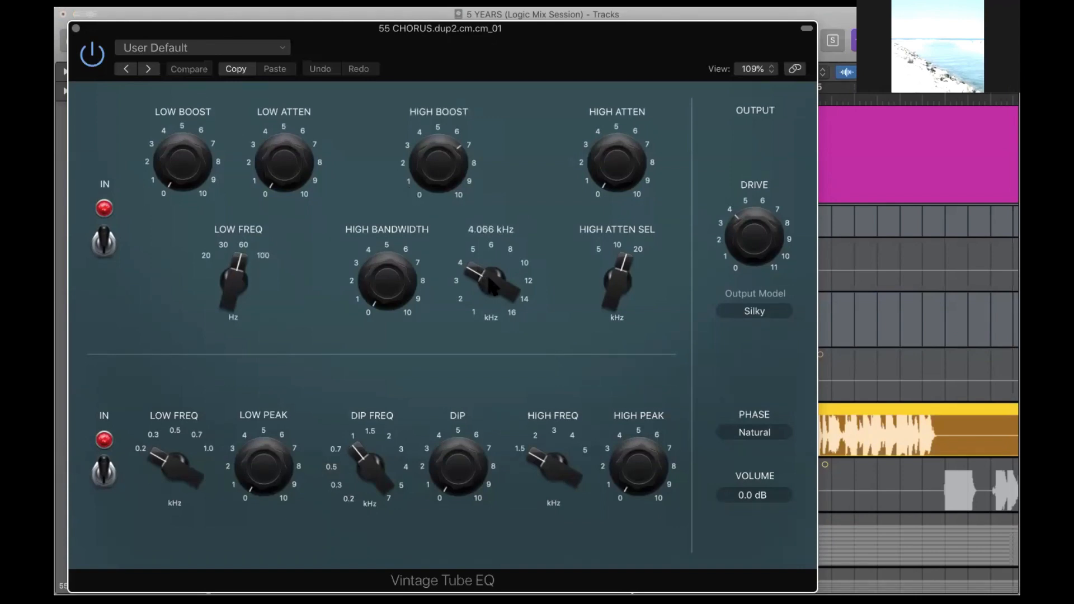
pyautogui.press('super+w')
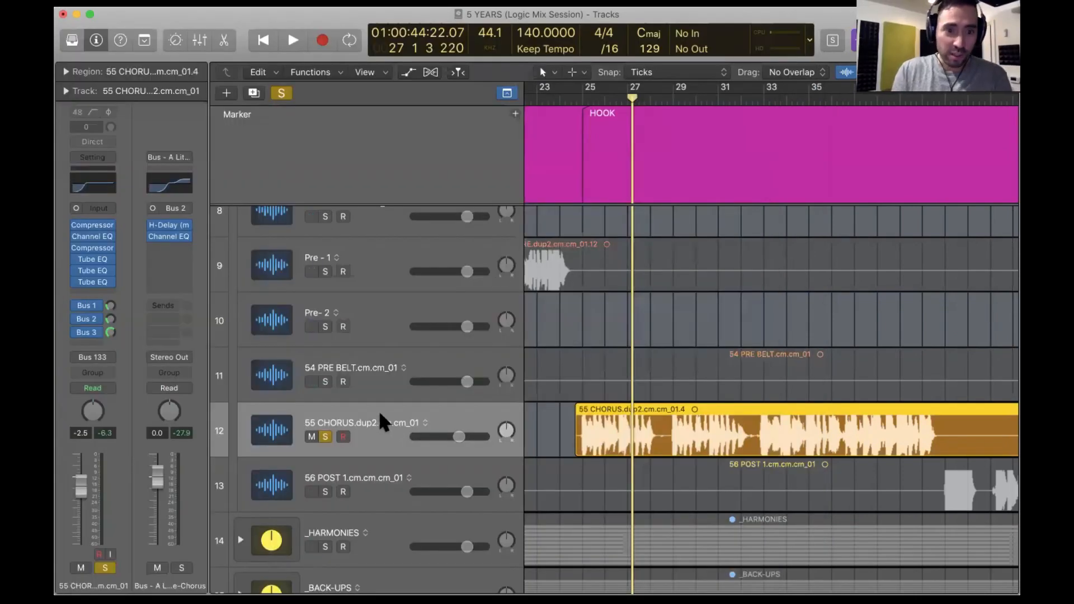
# Set the High Freq of the 55 CHORUS track's Vintage Tube EQ to 6 kHz and close the plug-in.
pyautogui.click(94, 282)
pyautogui.moveTo(503, 288); pyautogui.dragTo(504, 253)
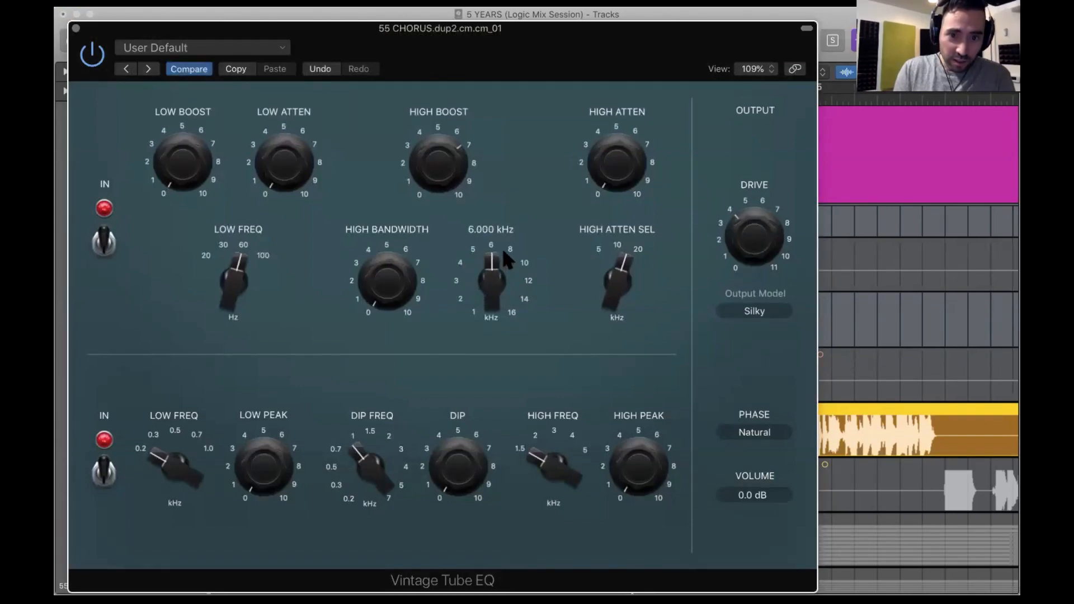
pyautogui.press('super+w')
# Unsolo the 55 CHORUS track so the whole mix is audible.
pyautogui.press('super+Left')
pyautogui.press('super+Left')
pyautogui.press('super+Left')
pyautogui.press('super+Left')
pyautogui.press('super+Left')
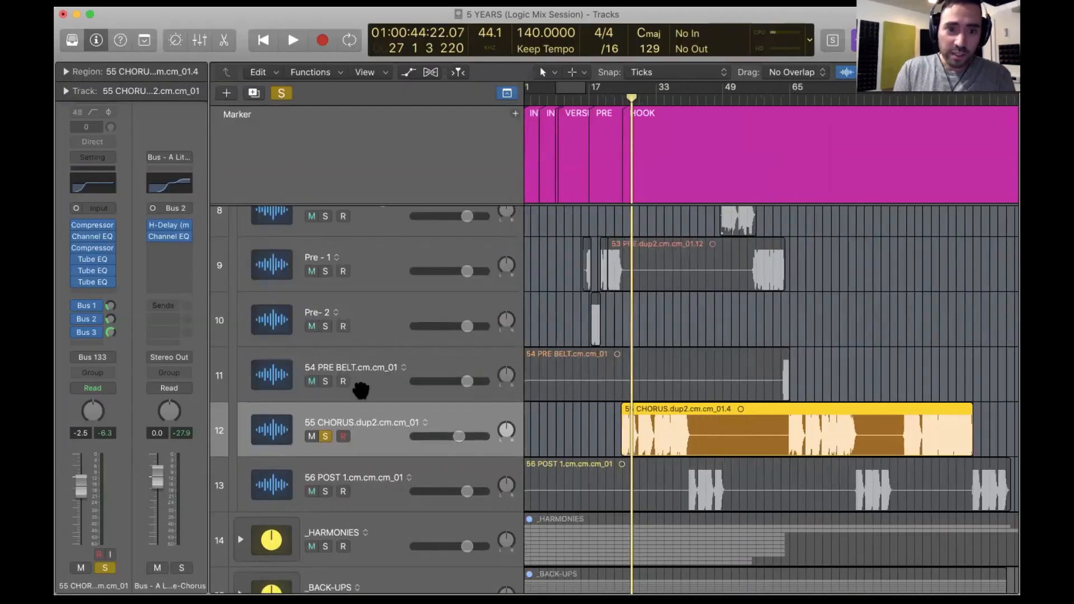
pyautogui.click(327, 436)
pyautogui.press('super+Up')
pyautogui.press('super+Up')
pyautogui.press('super+Up')
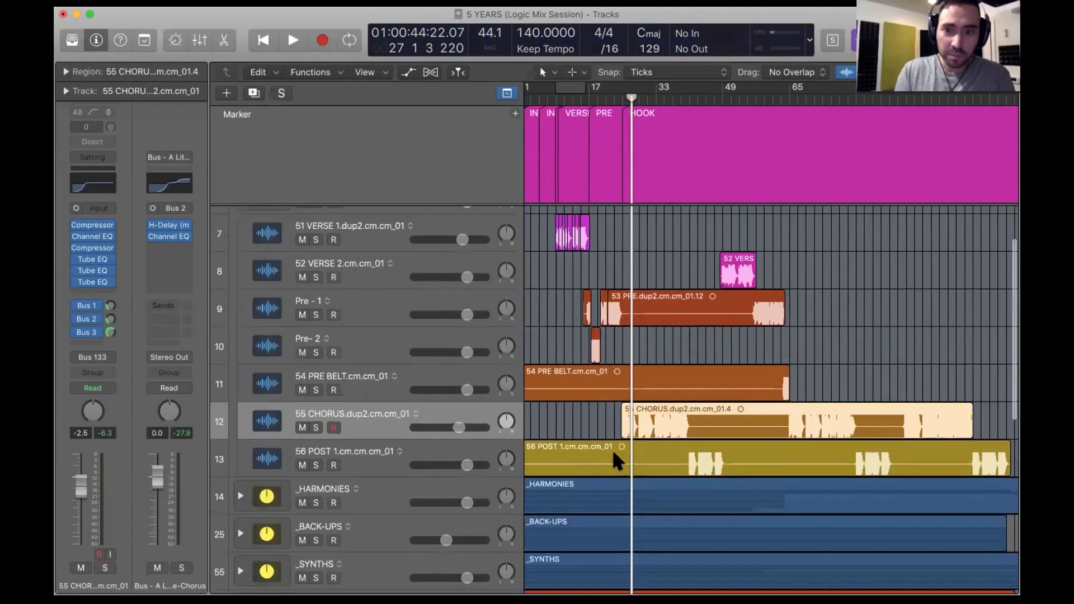
# Play the full mix from bar 22 through the end of the pre-chorus into the hook.
pyautogui.press('super+Right')
pyautogui.press('super+Right')
pyautogui.press('super+Right')
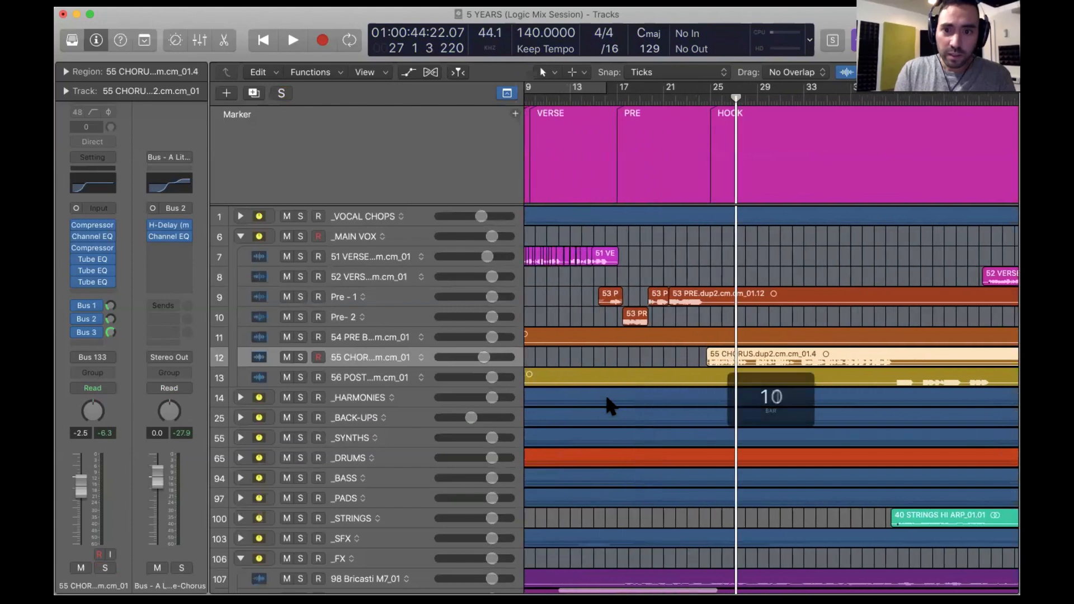
pyautogui.press('super+Down')
pyautogui.press('super+Down')
pyautogui.click(674, 101)
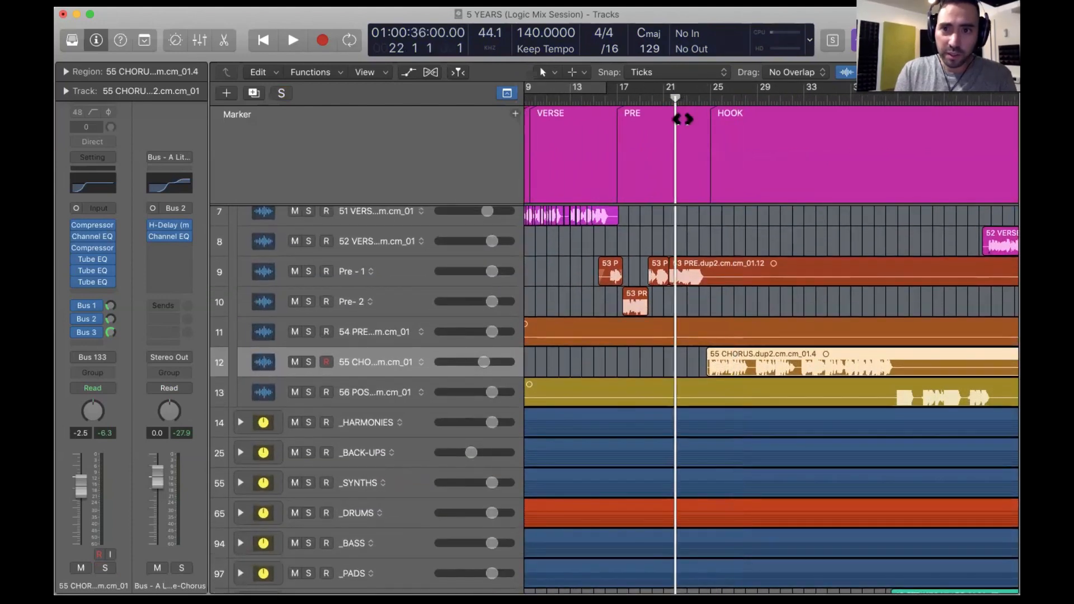
pyautogui.press('space')
pyautogui.hscroll(4, 700, 372)
pyautogui.press('super+Down')
pyautogui.press('super+Down')
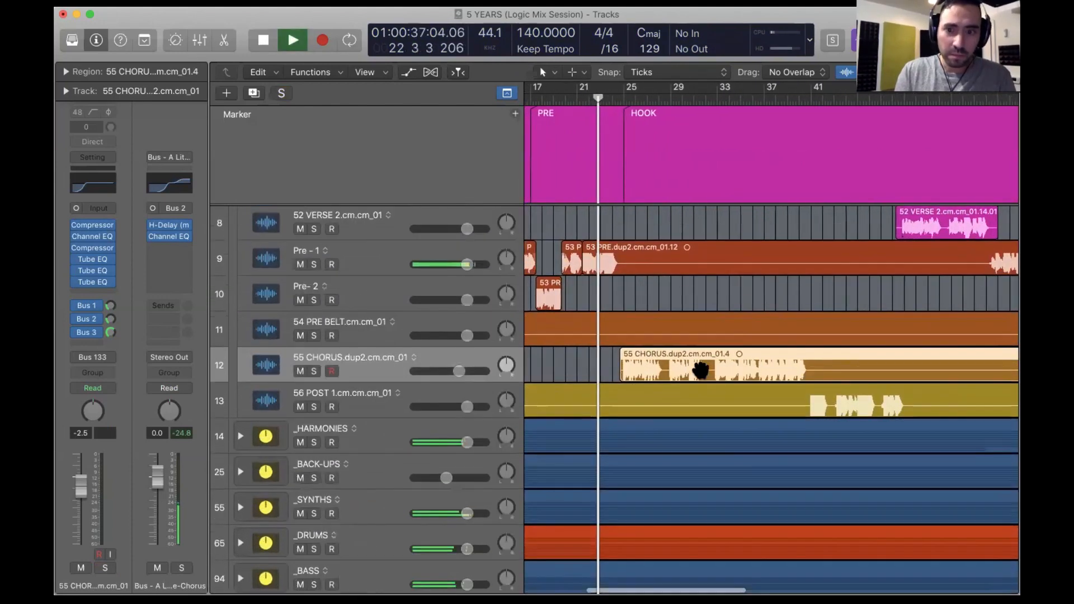
pyautogui.press('super+Right')
pyautogui.press('super+Right')
pyautogui.press('super+Right')
pyautogui.press('super+Right')
pyautogui.press('super+Right')
pyautogui.press('super+Right')
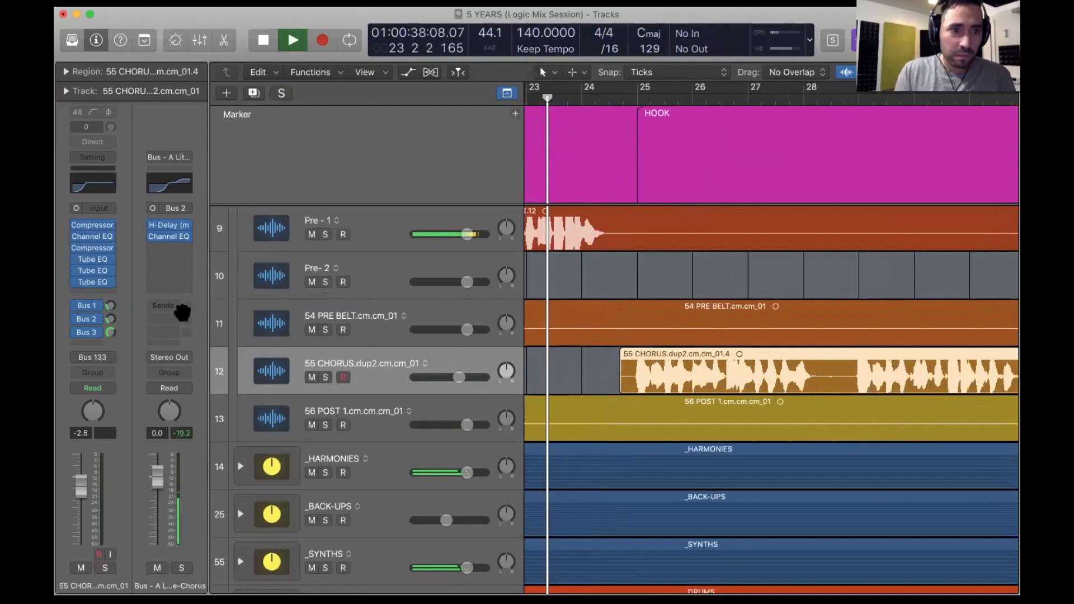
# Sweep the High Freq of the 55 CHORUS track's Vintage Tube EQ down to about 4 kHz and back to 6 kHz.
pyautogui.click(93, 258)
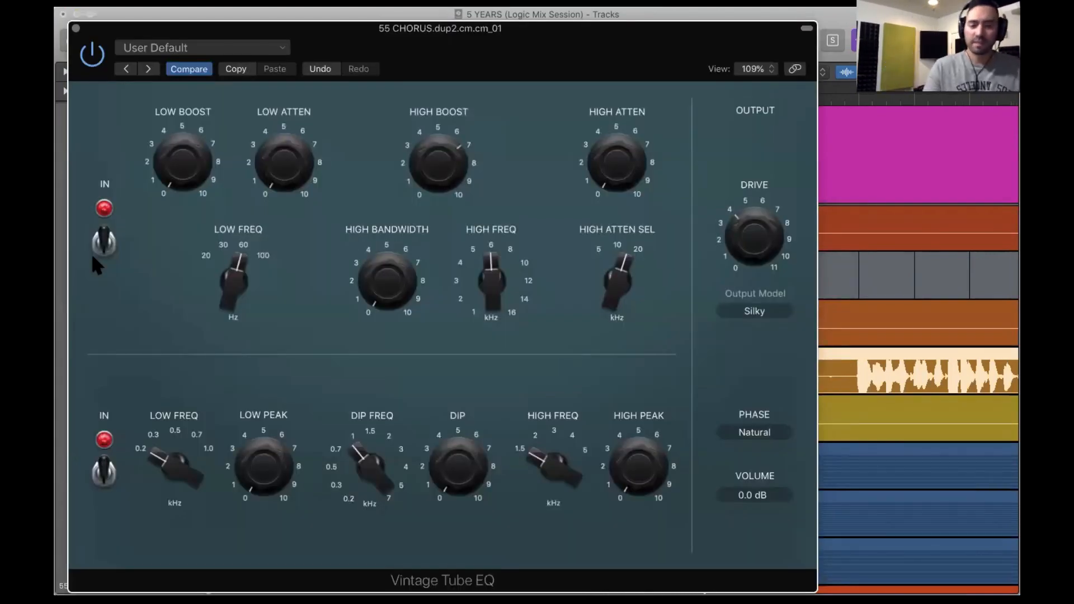
pyautogui.moveTo(262, 318)
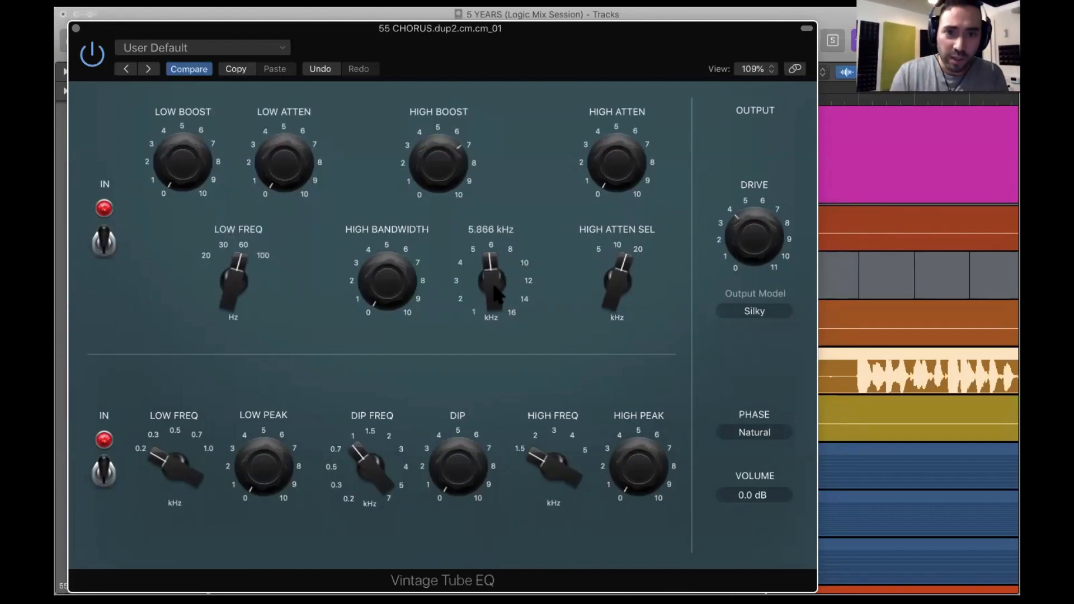
pyautogui.moveTo(492, 268); pyautogui.dragTo(499, 312)
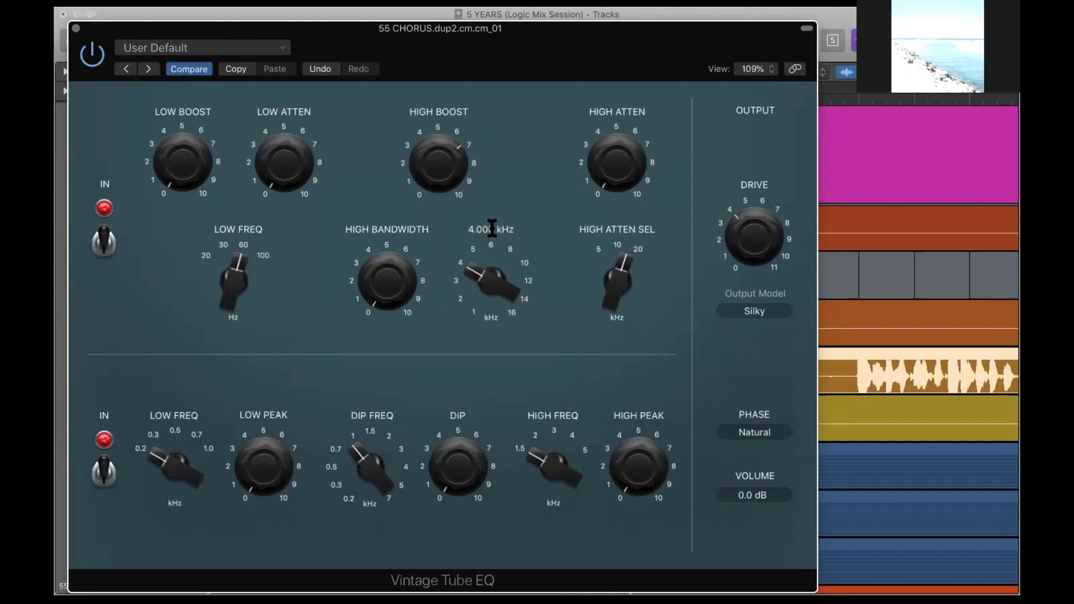
pyautogui.moveTo(490, 274); pyautogui.dragTo(492, 239)
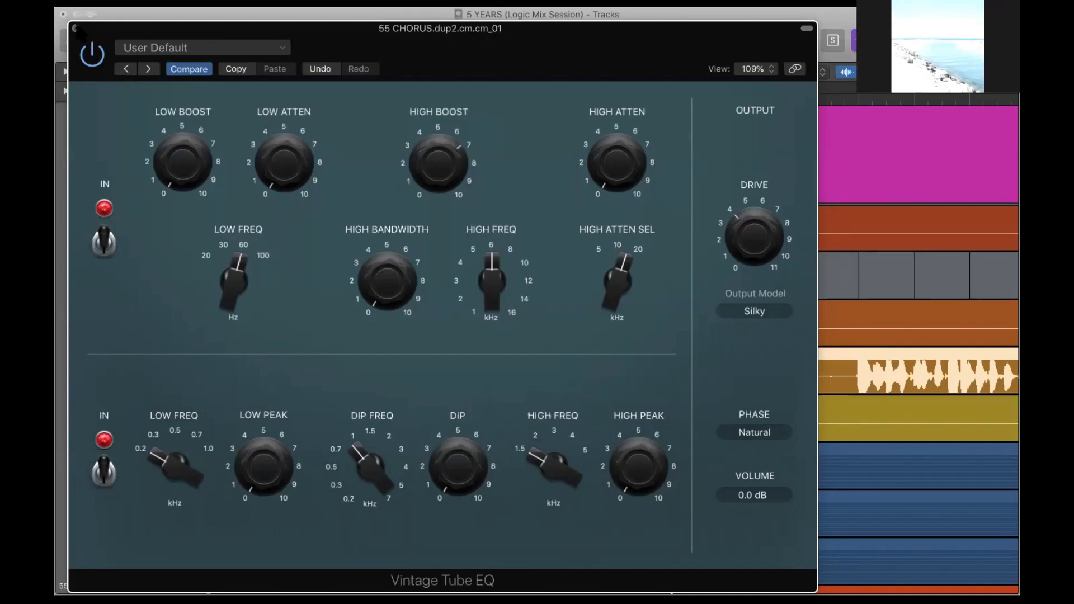
pyautogui.click(75, 28)
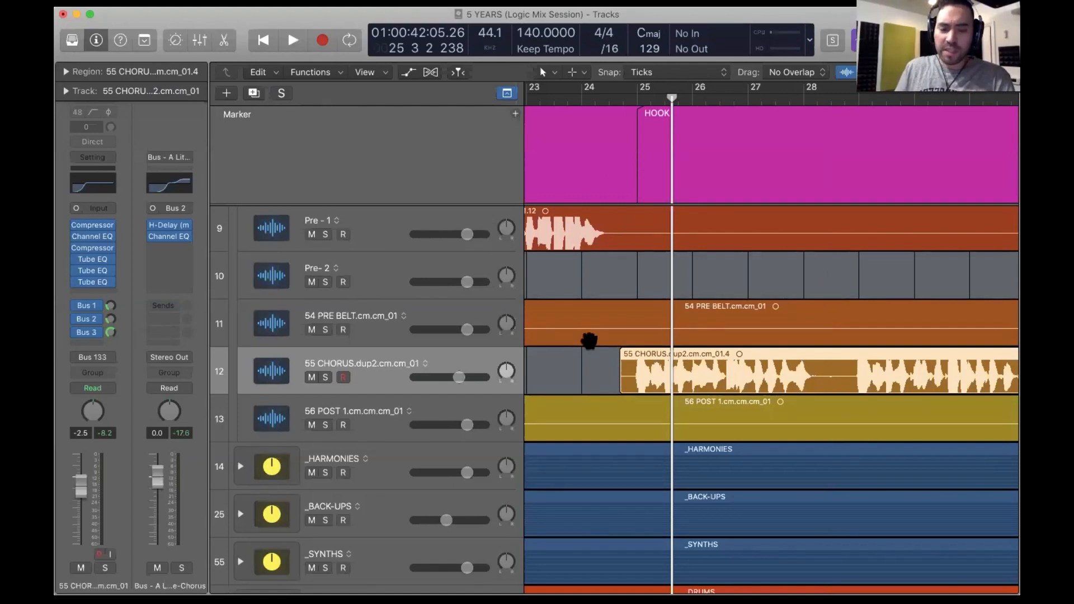
pyautogui.hscroll(-5, 578, 388)
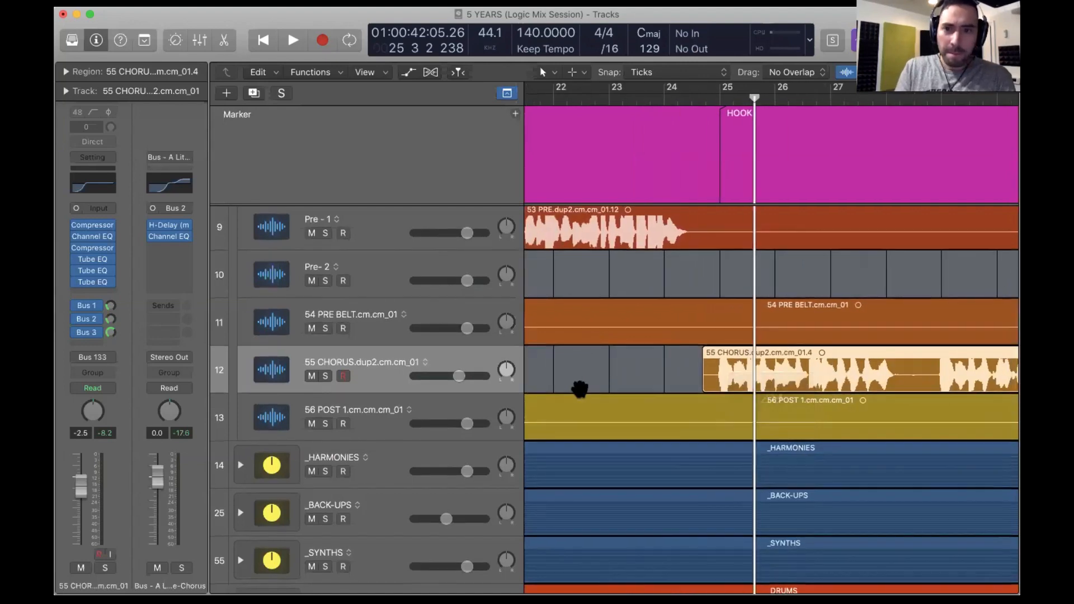
pyautogui.click(667, 101)
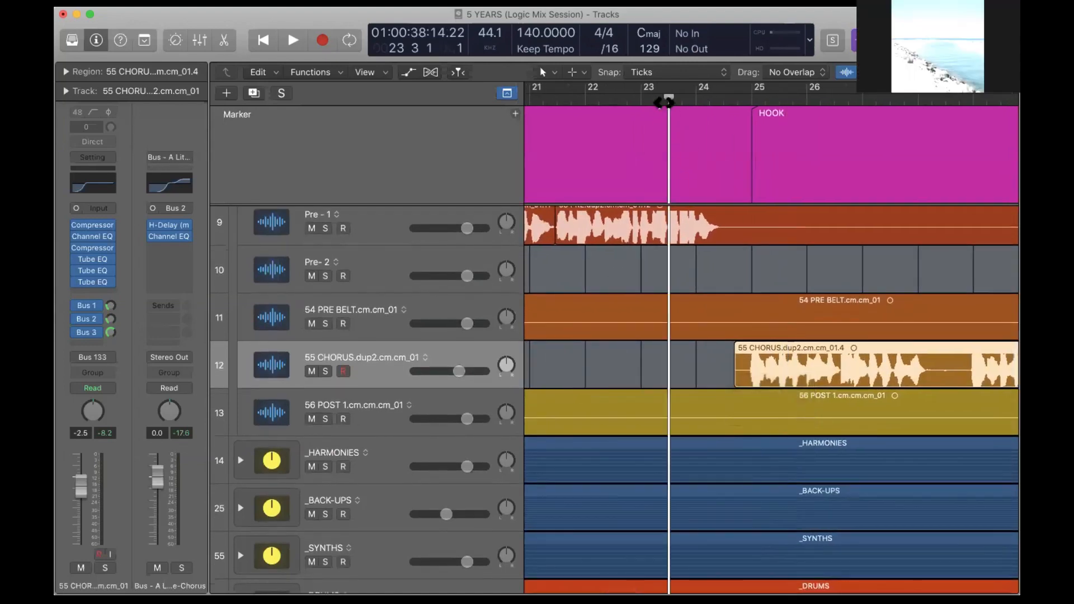
pyautogui.hscroll(1, 658, 291)
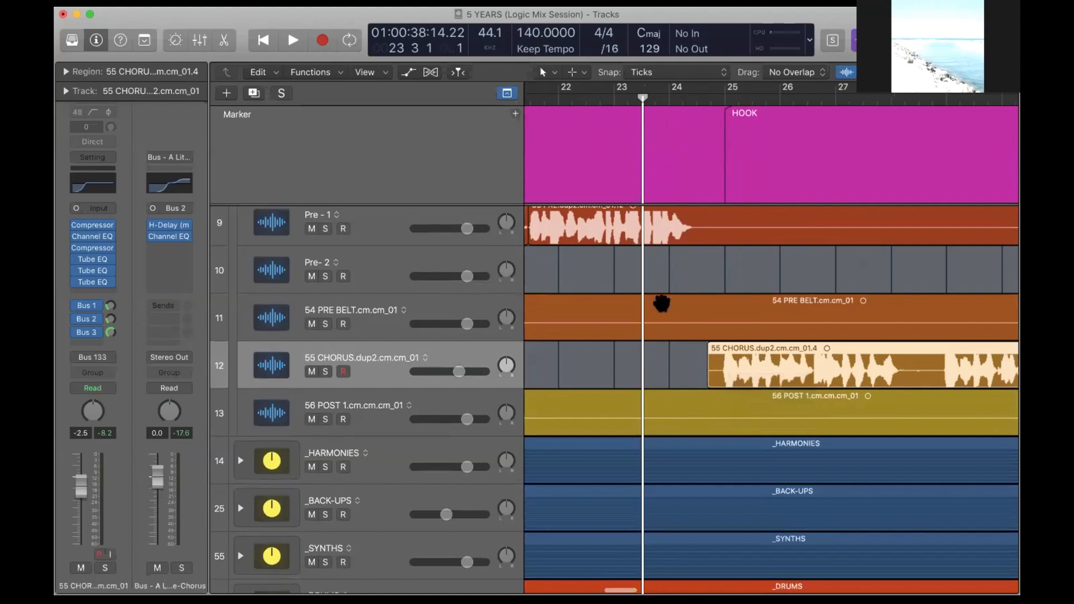
pyautogui.press('super+Left')
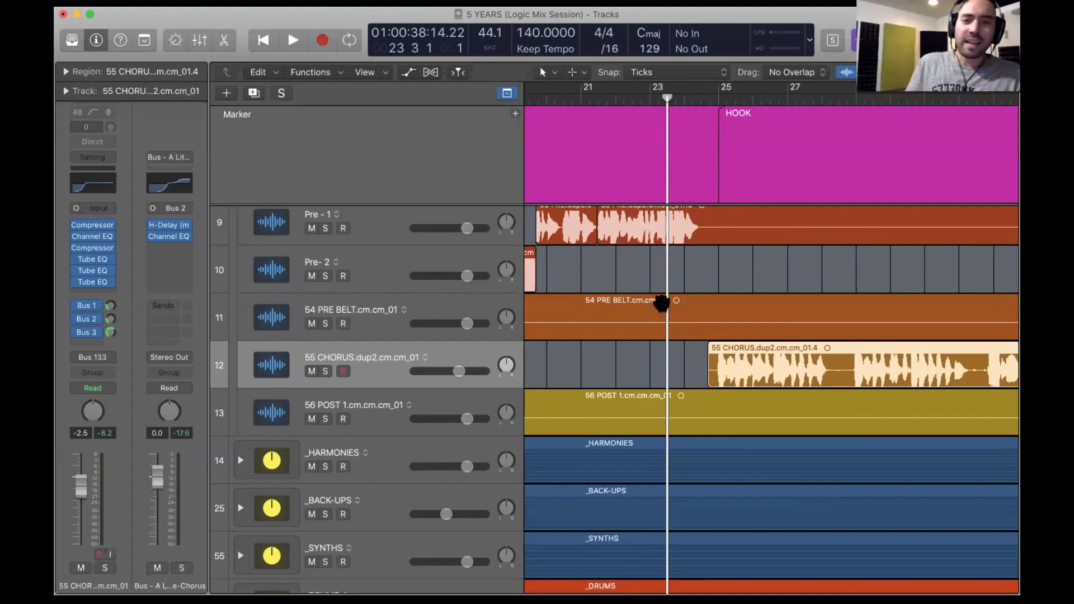
# Play a short stretch of the verse vocal in the full mix, starting near bar 9.
pyautogui.hscroll(-15, 662, 304)
pyautogui.scroll(5, 662, 304)
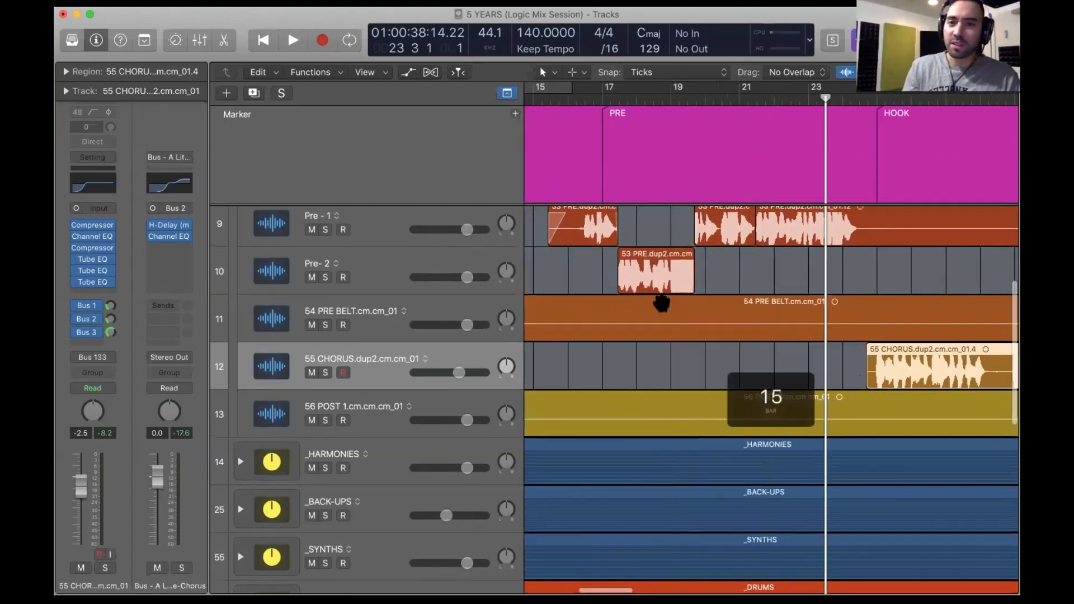
pyautogui.hscroll(-2, 662, 304)
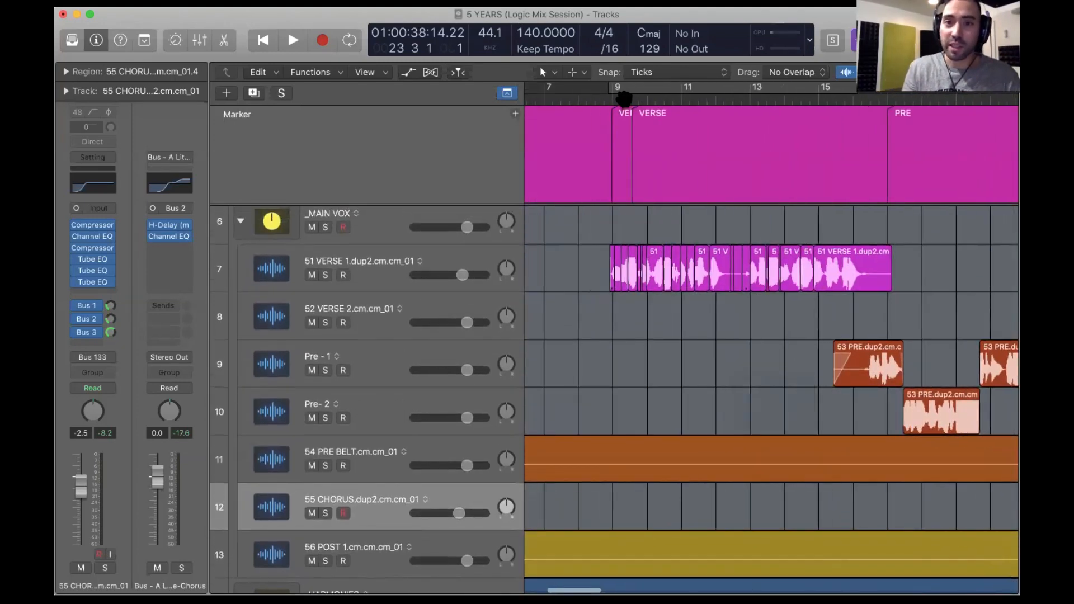
pyautogui.click(624, 97)
pyautogui.press('space')
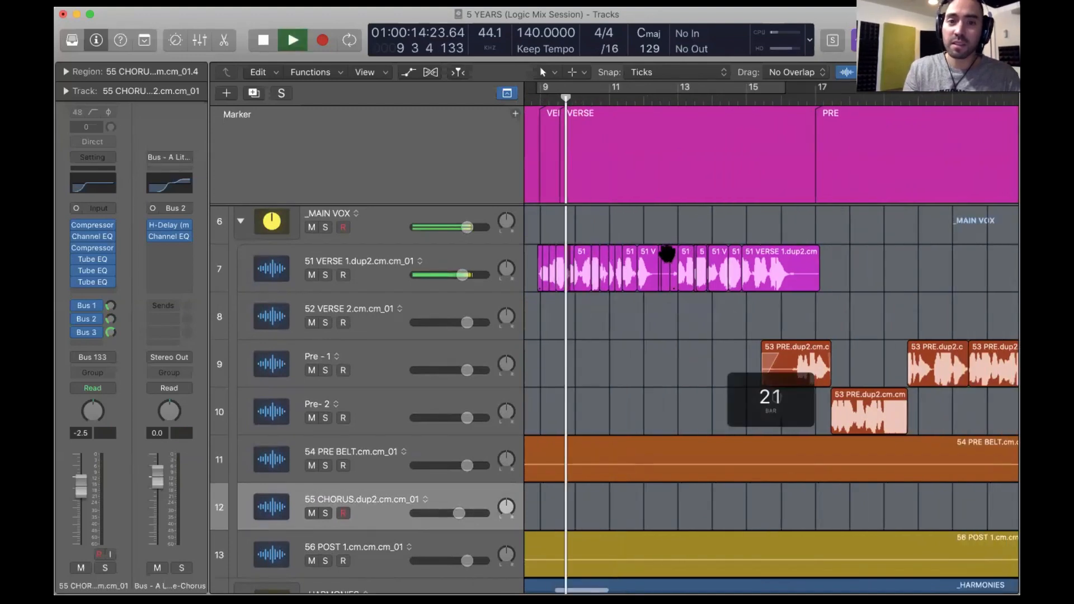
pyautogui.hscroll(3, 667, 253)
pyautogui.press('space')
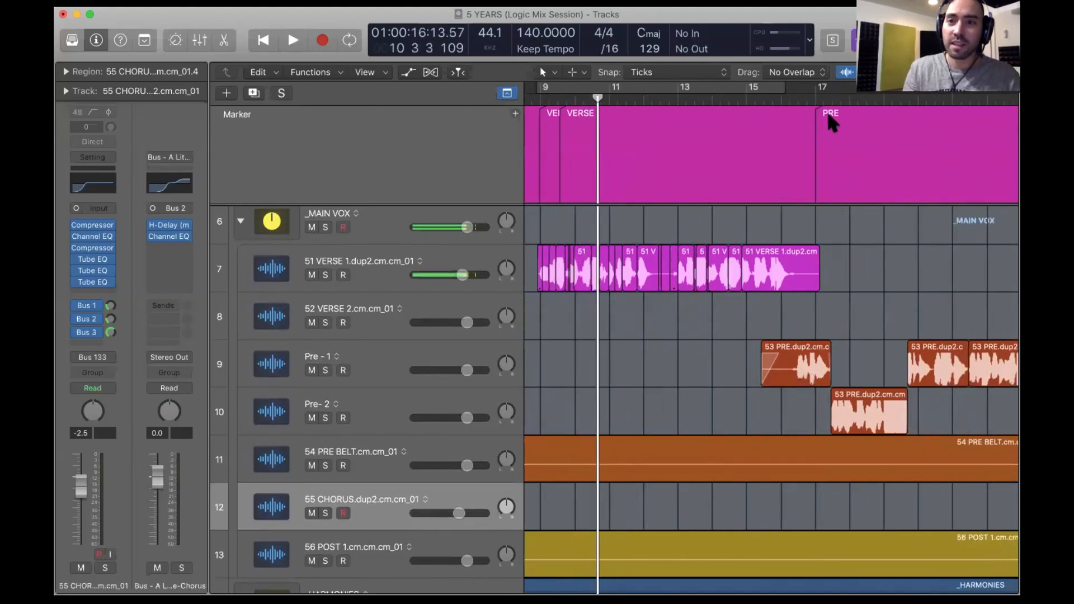
# Play the opening of the pre-chorus in the full mix from about bar 17.
pyautogui.click(815, 100)
pyautogui.hscroll(8, 768, 226)
pyautogui.press('space')
pyautogui.hscroll(5, 720, 403)
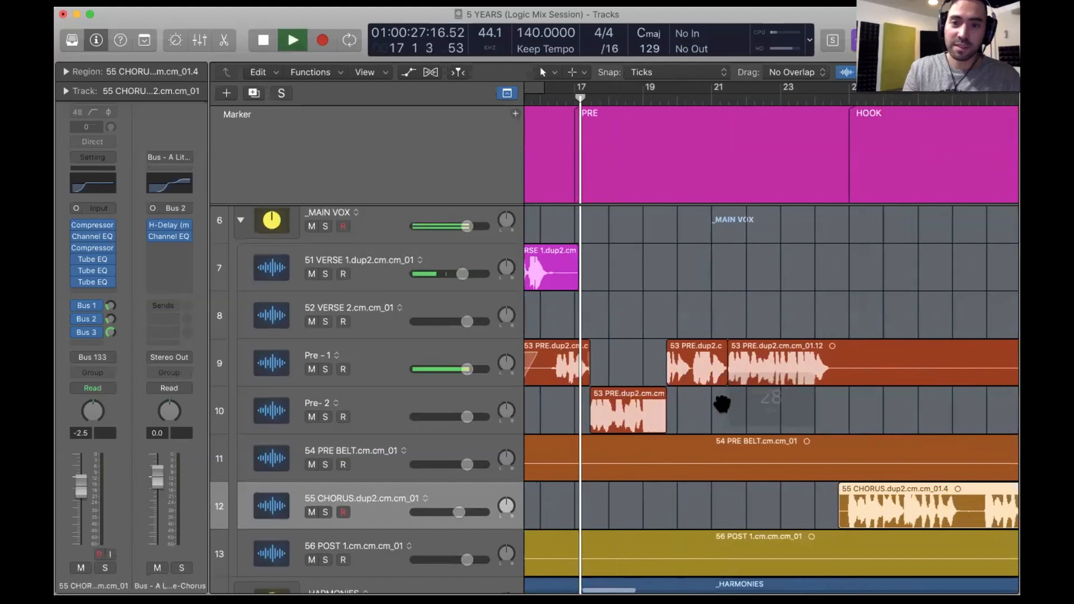
pyautogui.press('space')
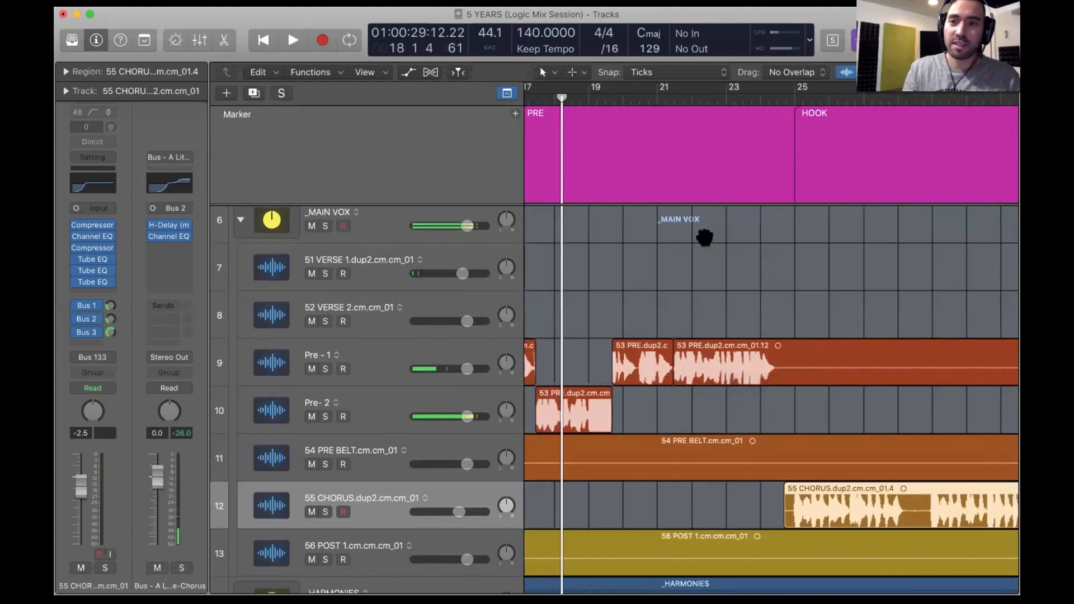
# Play the entrance of the hook in the full mix from bar 24 beat 3 to compare its vocal level.
pyautogui.click(780, 99)
pyautogui.hscroll(1, 774, 217)
pyautogui.hscroll(2, 775, 217)
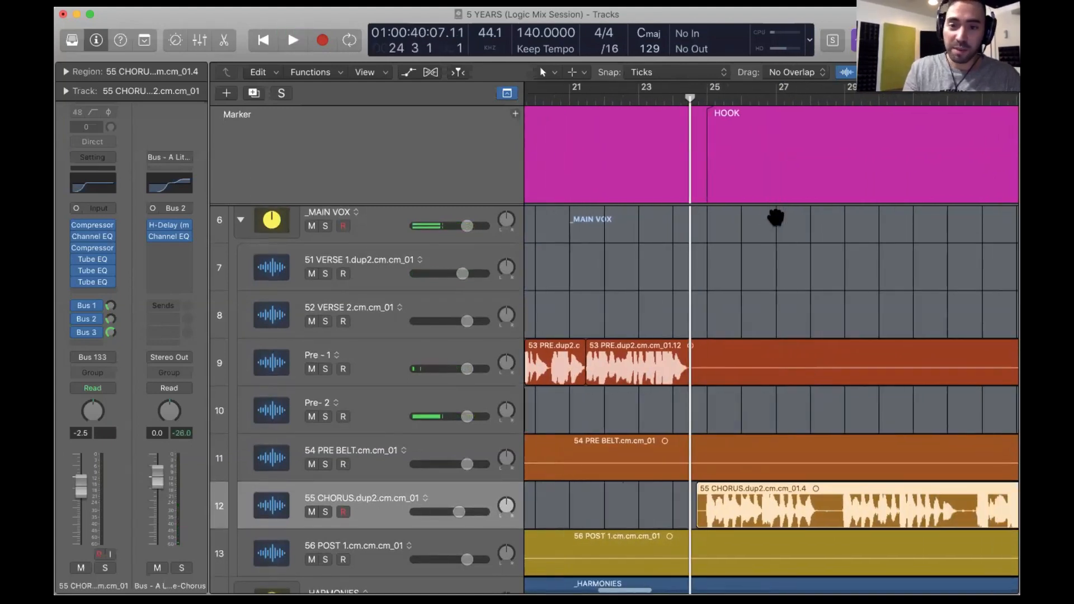
pyautogui.press('space')
pyautogui.hscroll(2, 785, 350)
pyautogui.hscroll(1, 785, 350)
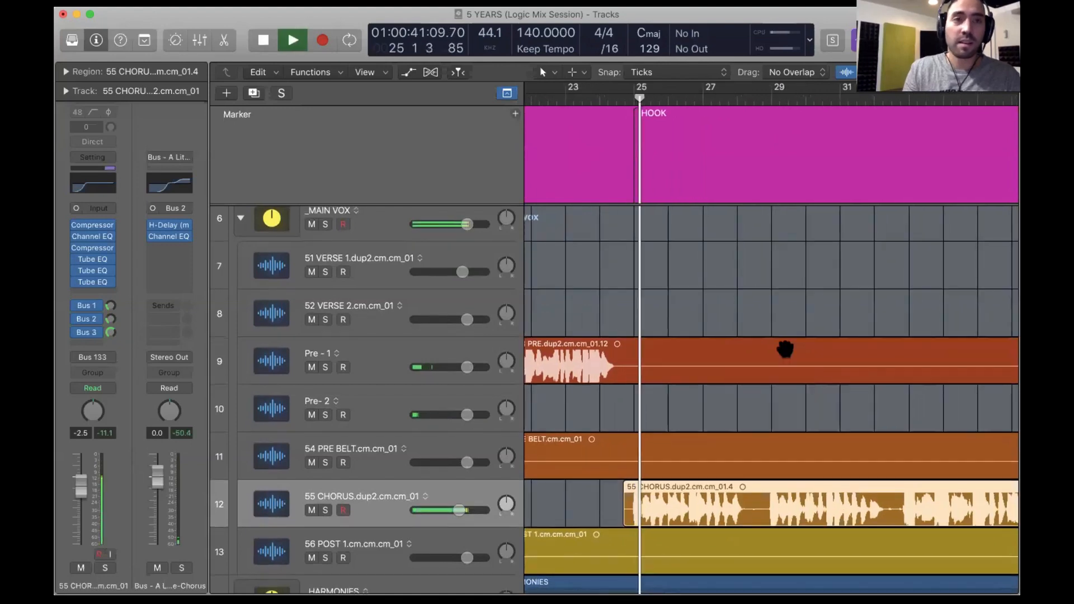
pyautogui.press('space')
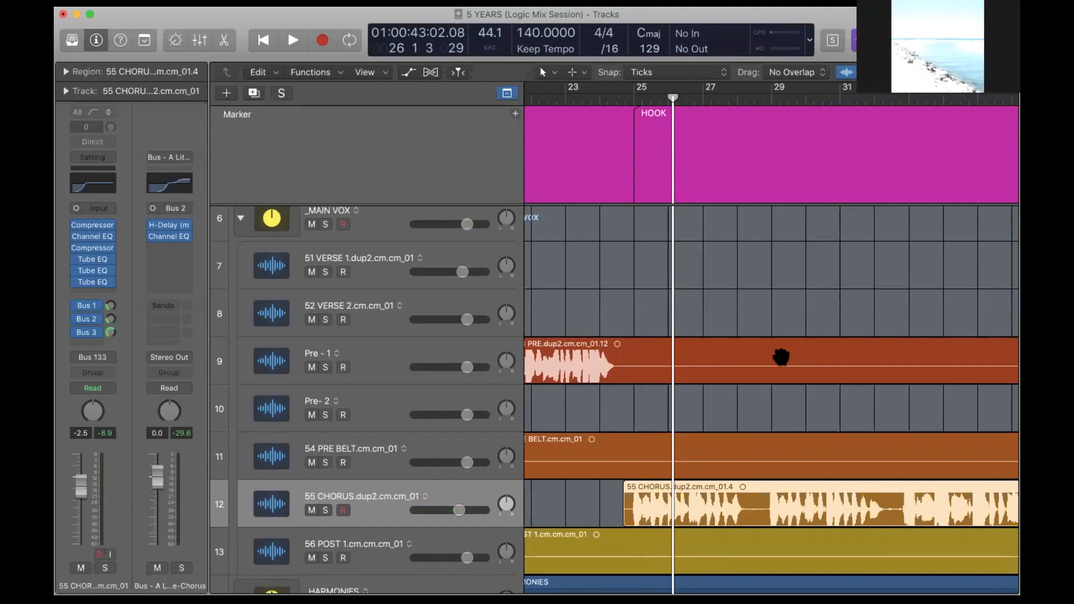
# Remove the silence from the 54 PRE BELT region using a -40 dB threshold and 1.1 seconds minimum silence.
pyautogui.scroll(-6, 785, 350)
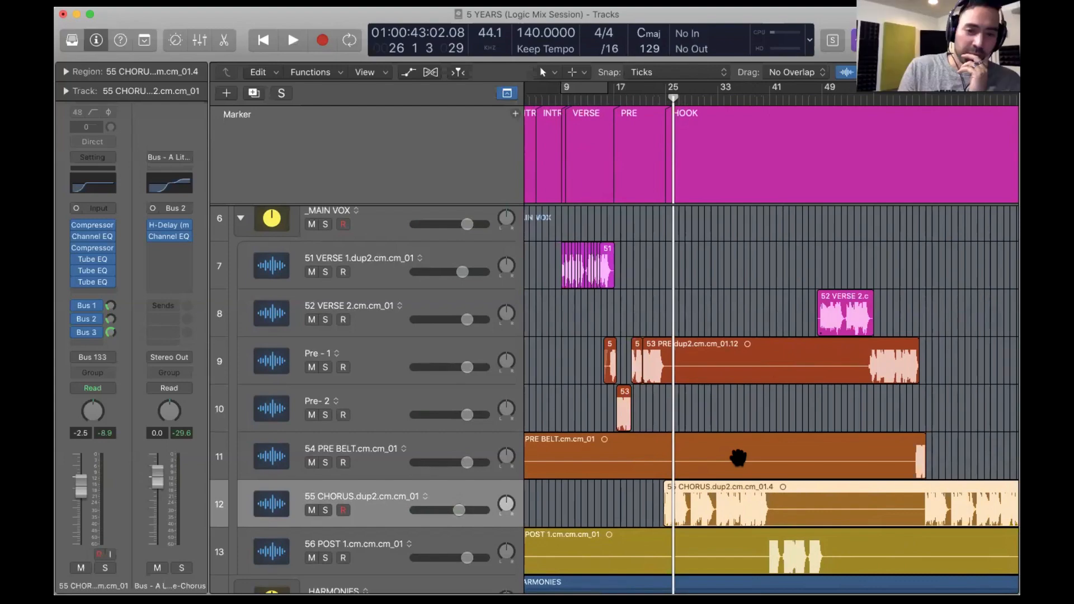
pyautogui.click(738, 458)
pyautogui.hotkey('ctrl', 'x')
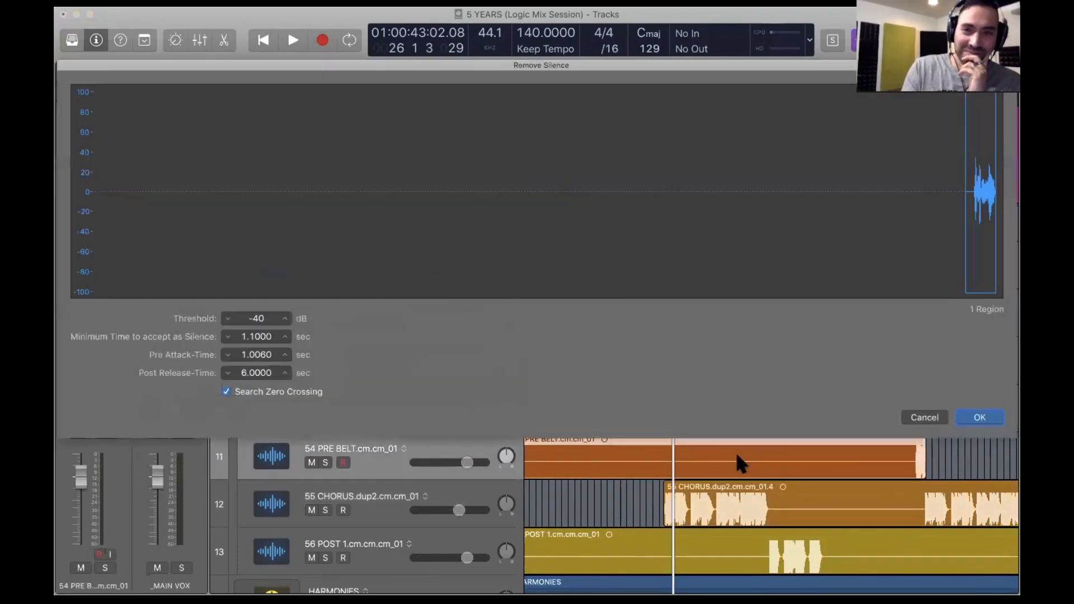
pyautogui.press('Return')
pyautogui.press('z')
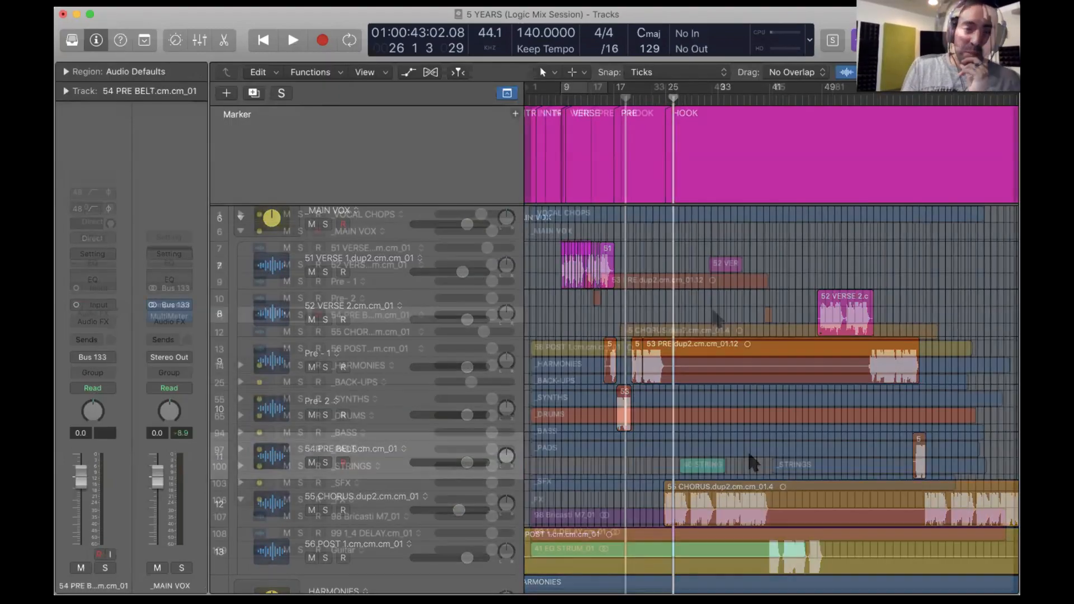